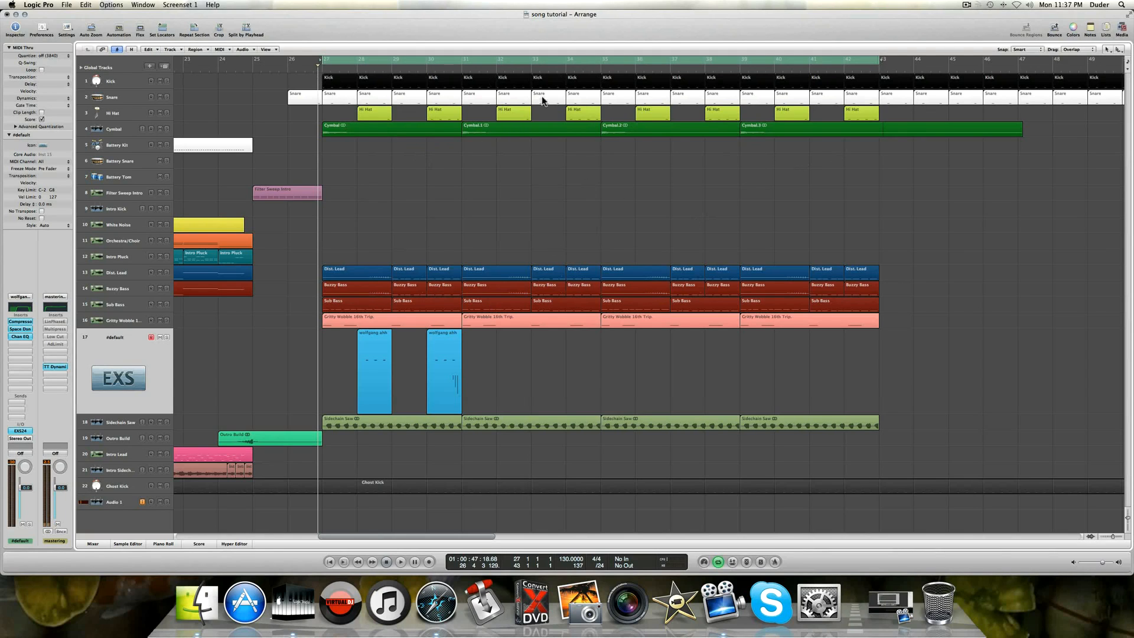
Check the selected sound output device in the System Preferences Sound settings, then close them.
{"action": "left_click", "coordinate": [818, 603]}
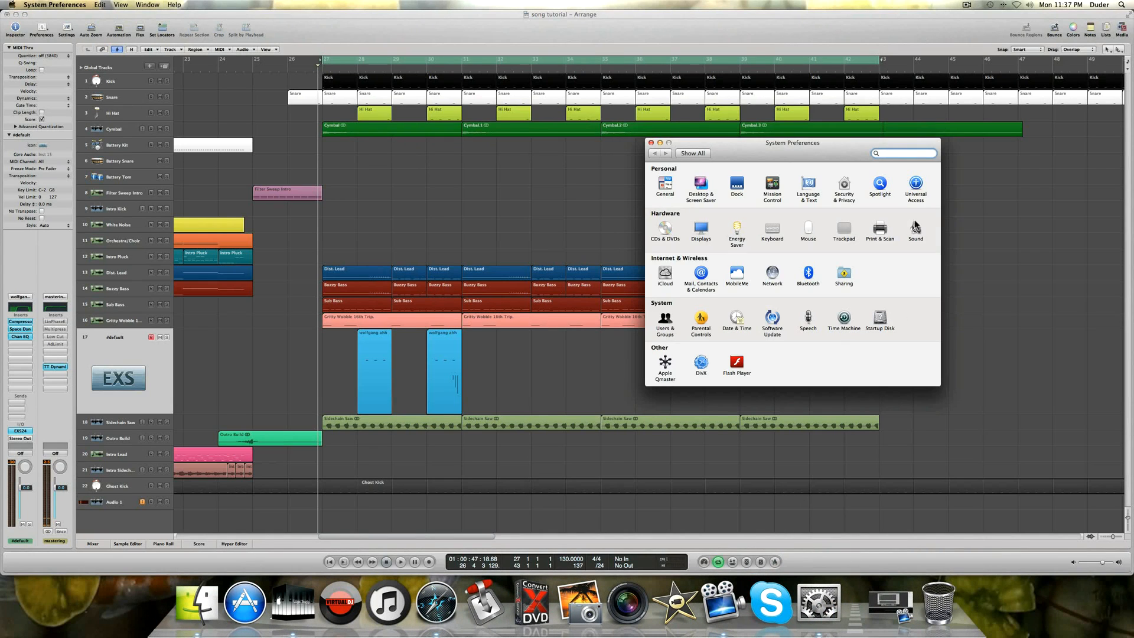
{"action": "left_click", "coordinate": [914, 232]}
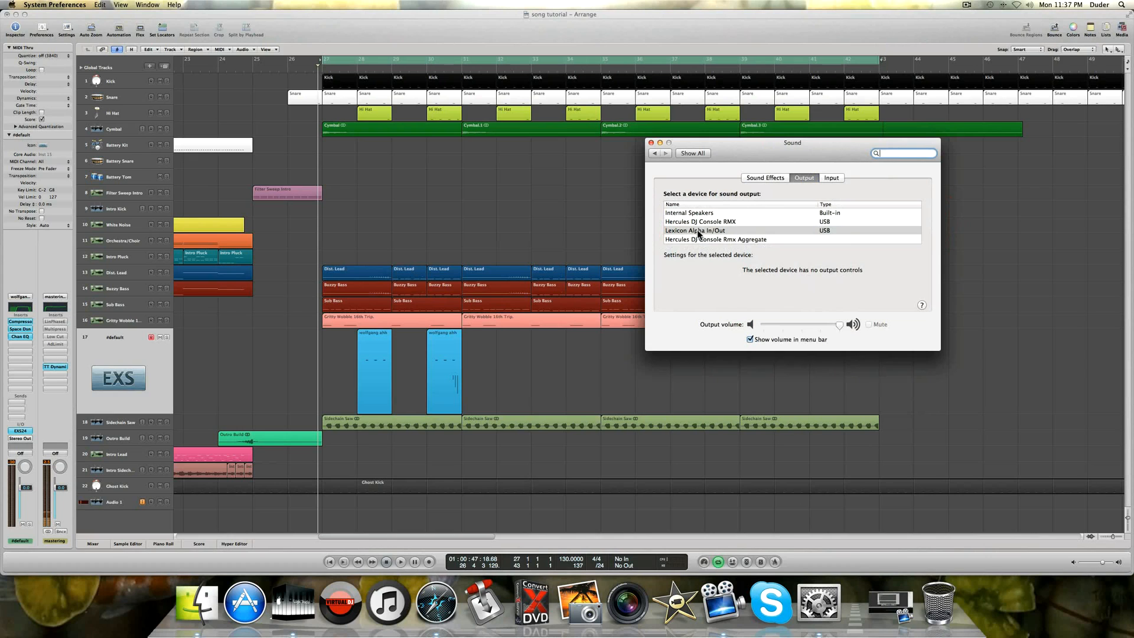
{"action": "left_click", "coordinate": [651, 143]}
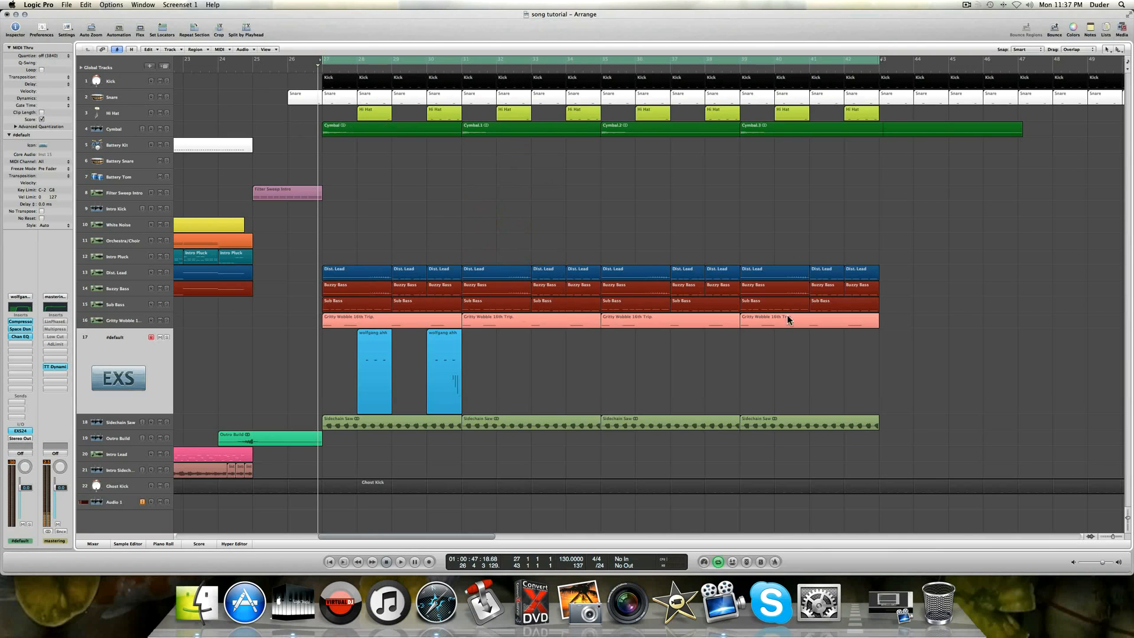
Select the Kick track and place the playhead just before bar 26.
{"action": "left_click", "coordinate": [104, 75]}
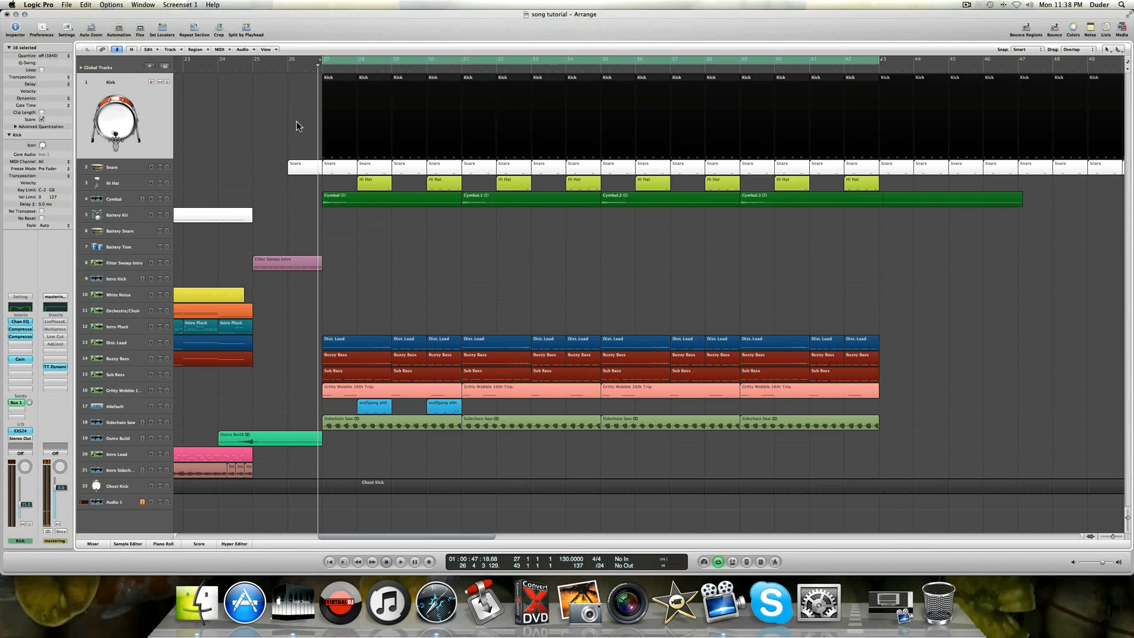
{"action": "left_click", "coordinate": [282, 67]}
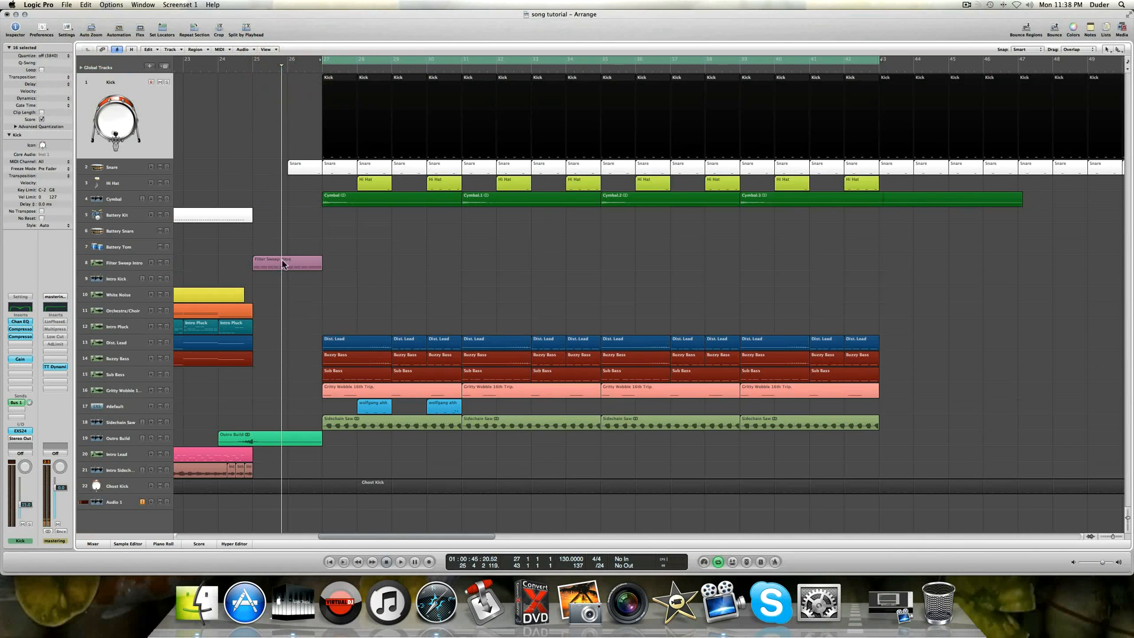
{"action": "left_click", "coordinate": [292, 120]}
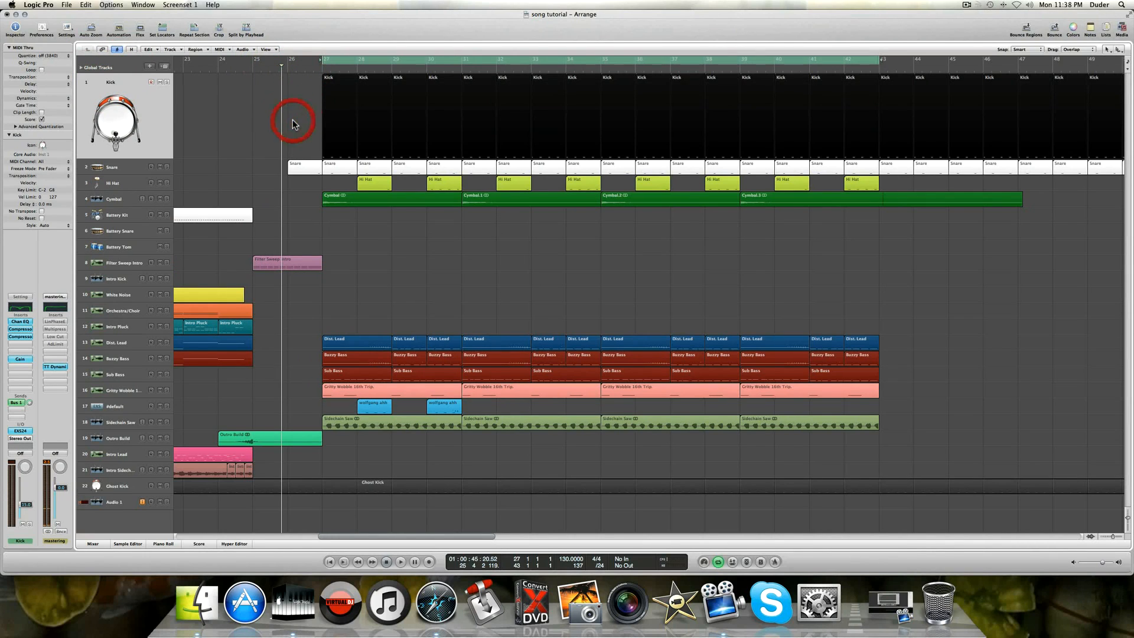
{"action": "left_click", "coordinate": [157, 119]}
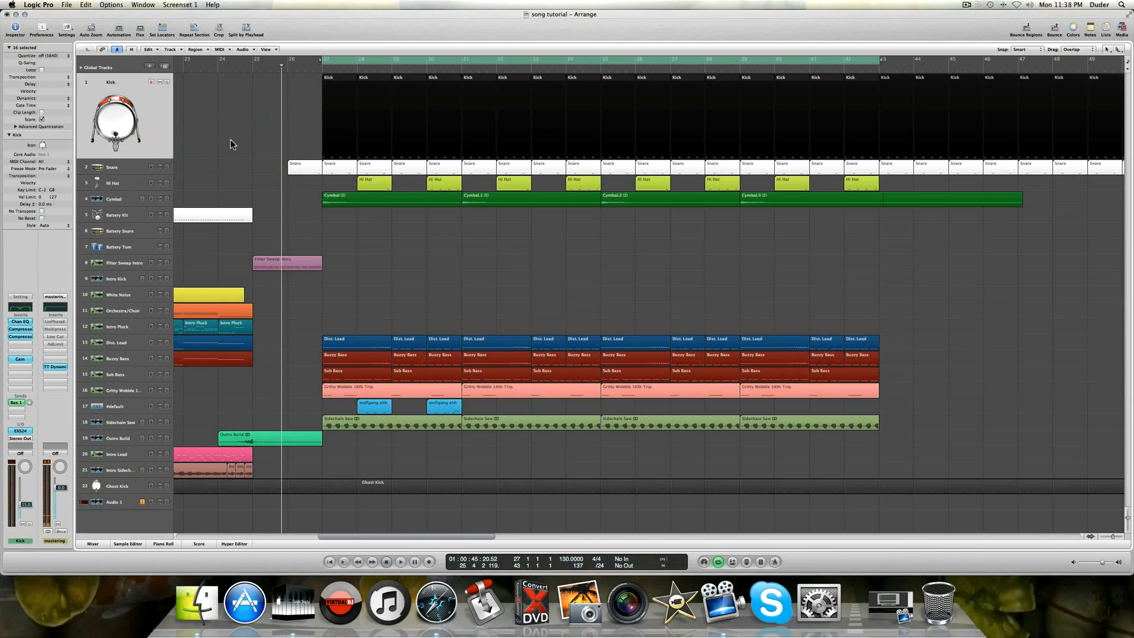
{"action": "scroll", "coordinate": [268, 136], "scroll_direction": "right", "scroll_amount": 1}
{"action": "left_click", "coordinate": [269, 124]}
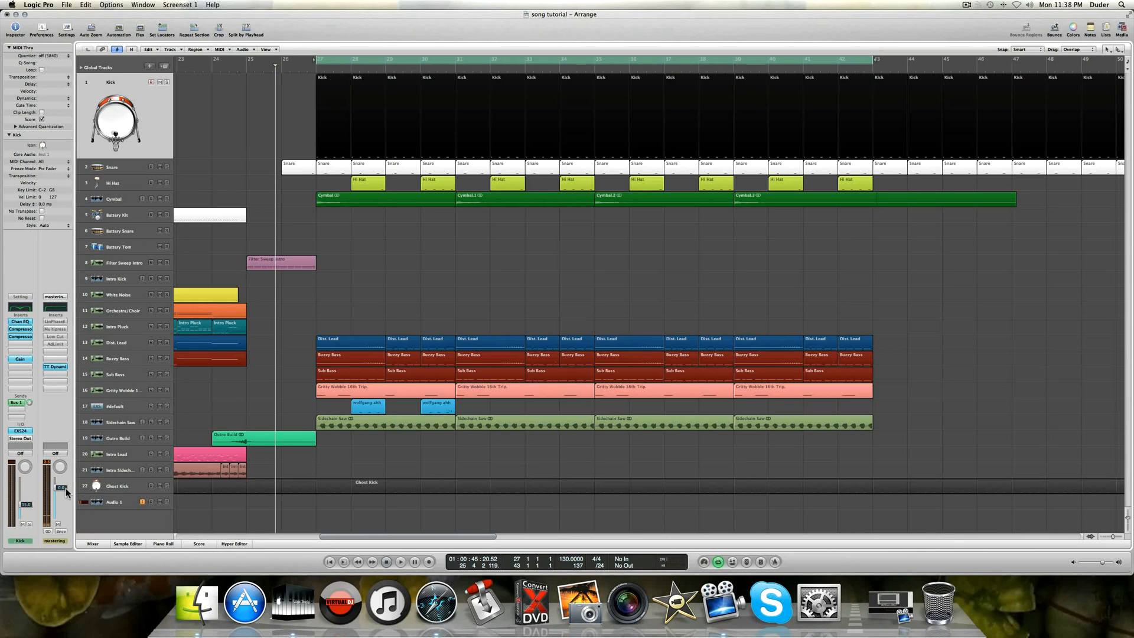
Open the Mixer, select the parallel compression channel and examine the send options of the Kick's Bus 1 send.
{"action": "left_click", "coordinate": [92, 544]}
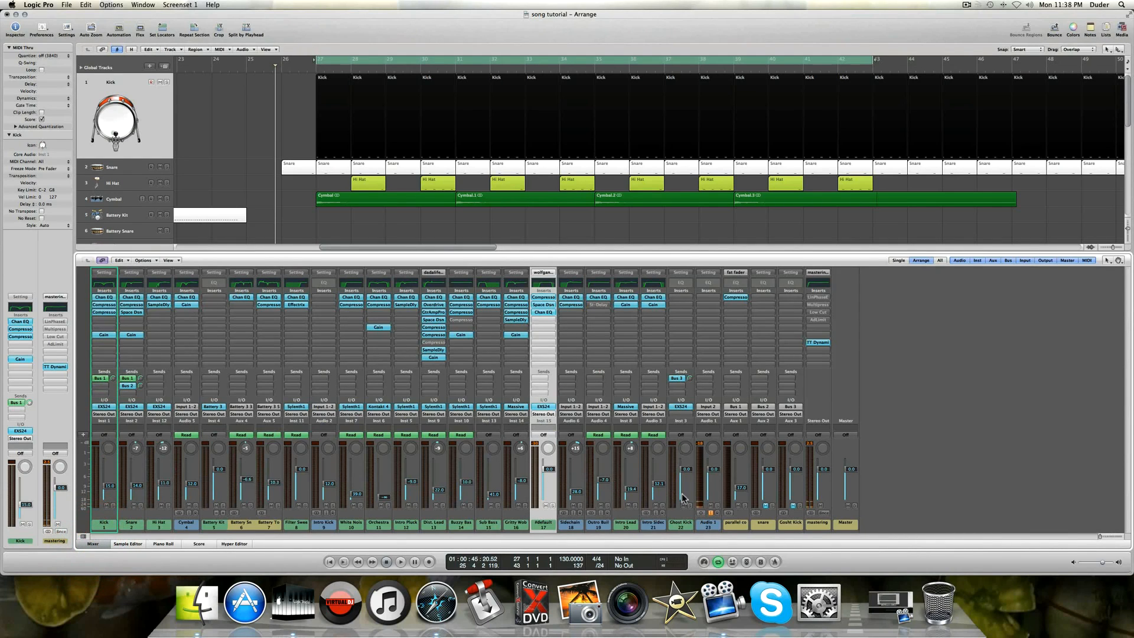
{"action": "left_click", "coordinate": [736, 516]}
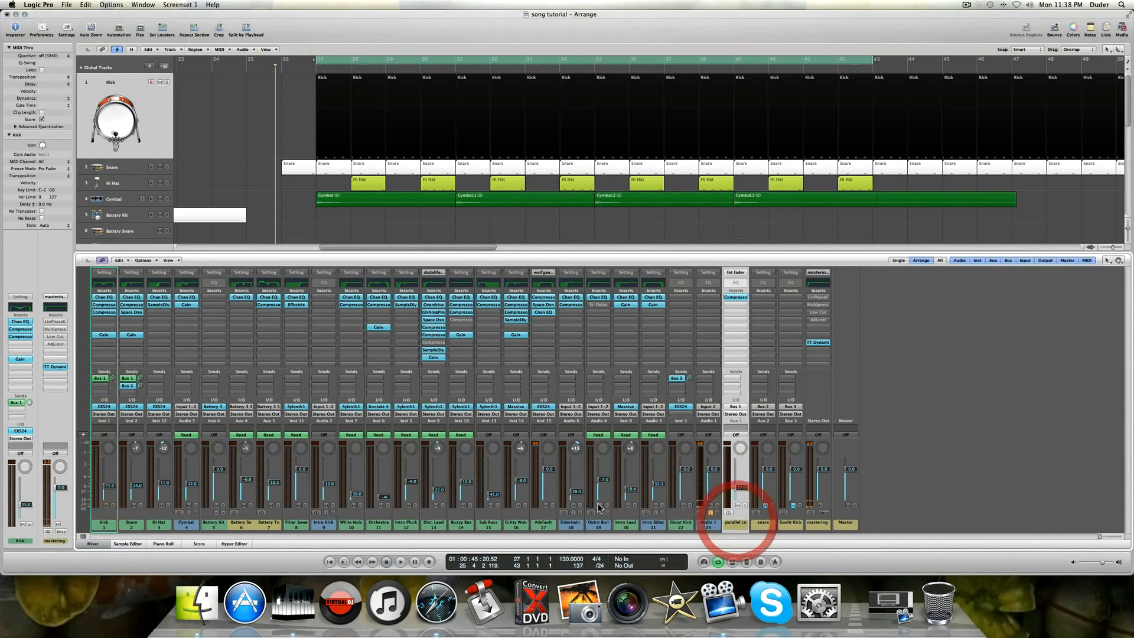
{"action": "left_click", "coordinate": [18, 403]}
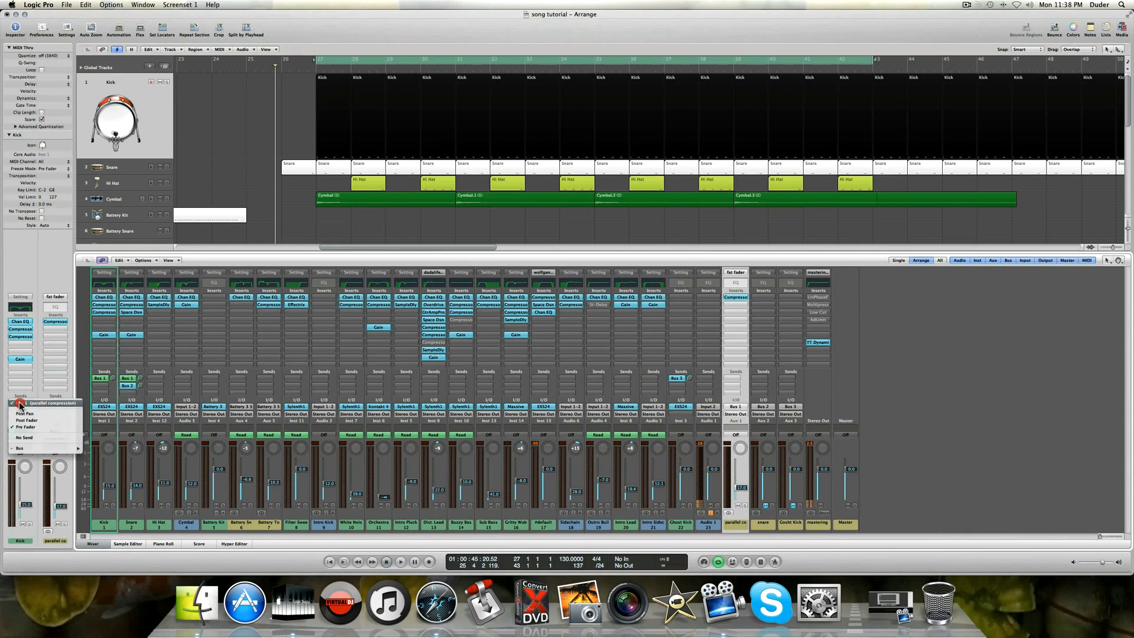
{"action": "left_click", "coordinate": [19, 403]}
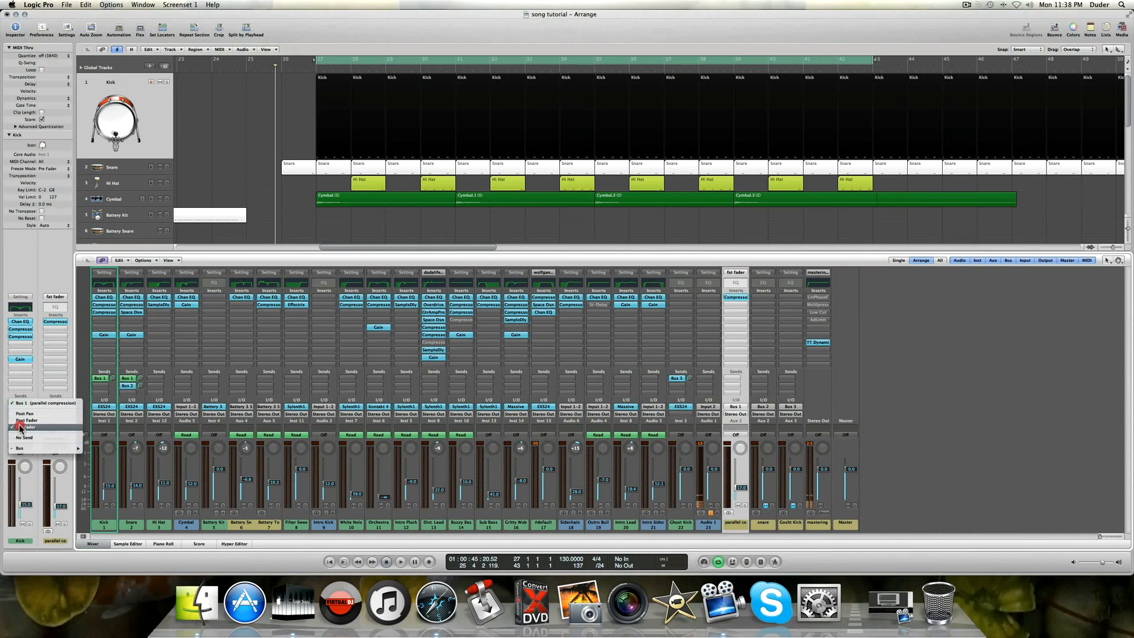
{"action": "left_click", "coordinate": [20, 247]}
{"action": "left_click", "coordinate": [20, 247]}
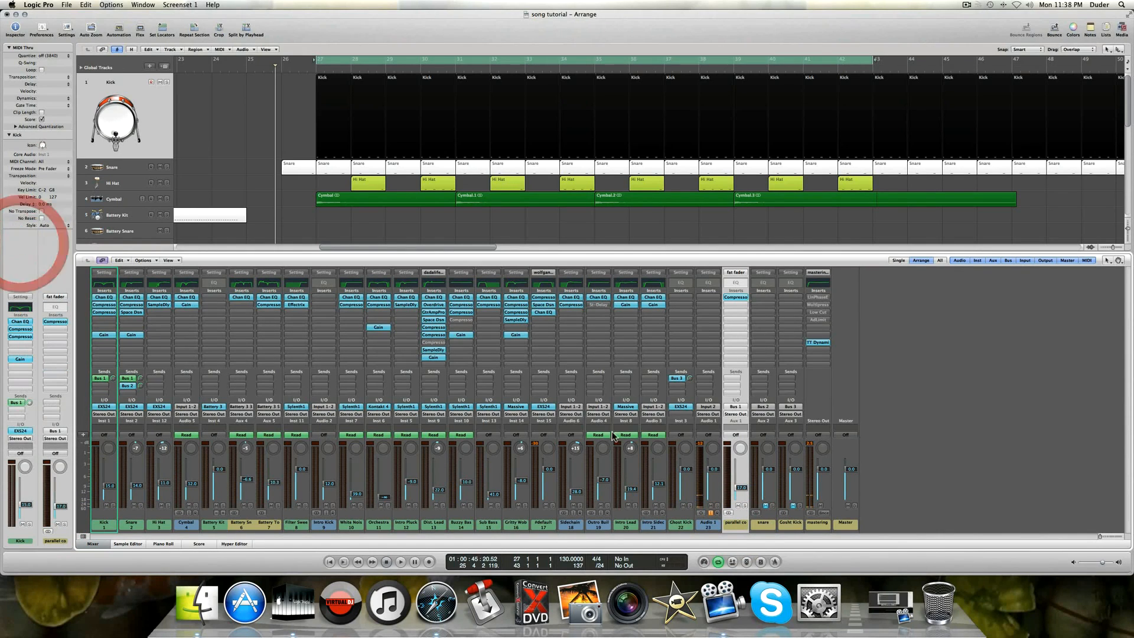
Review the bus sends on the Snare track, then reselect the Kick track.
{"action": "left_click", "coordinate": [111, 167]}
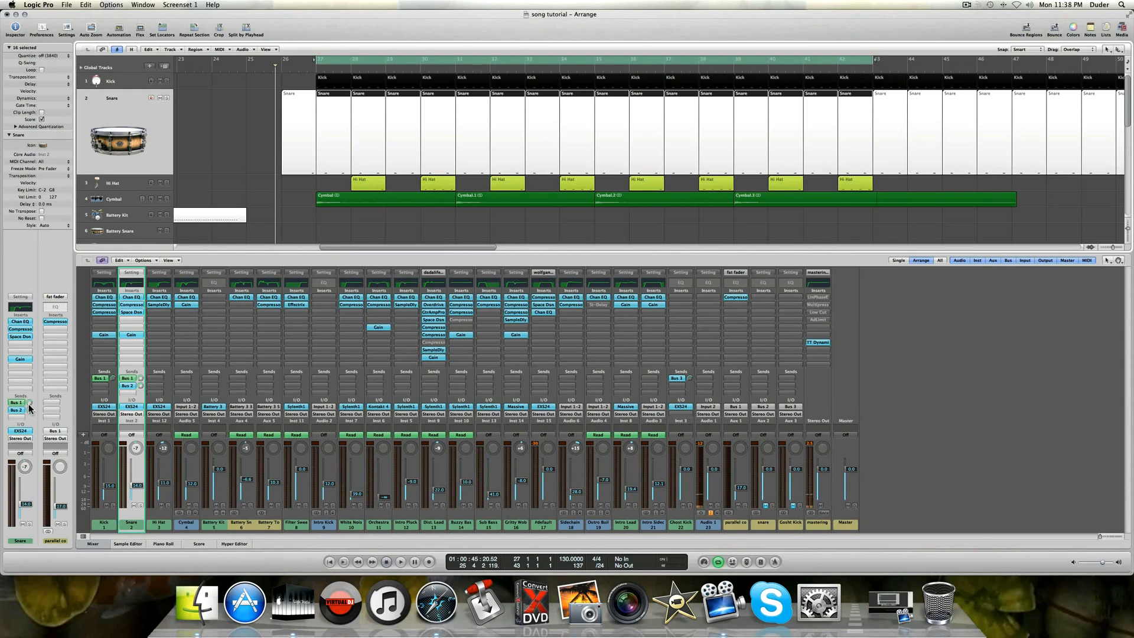
{"action": "key", "text": "alt"}
{"action": "left_click", "coordinate": [127, 81]}
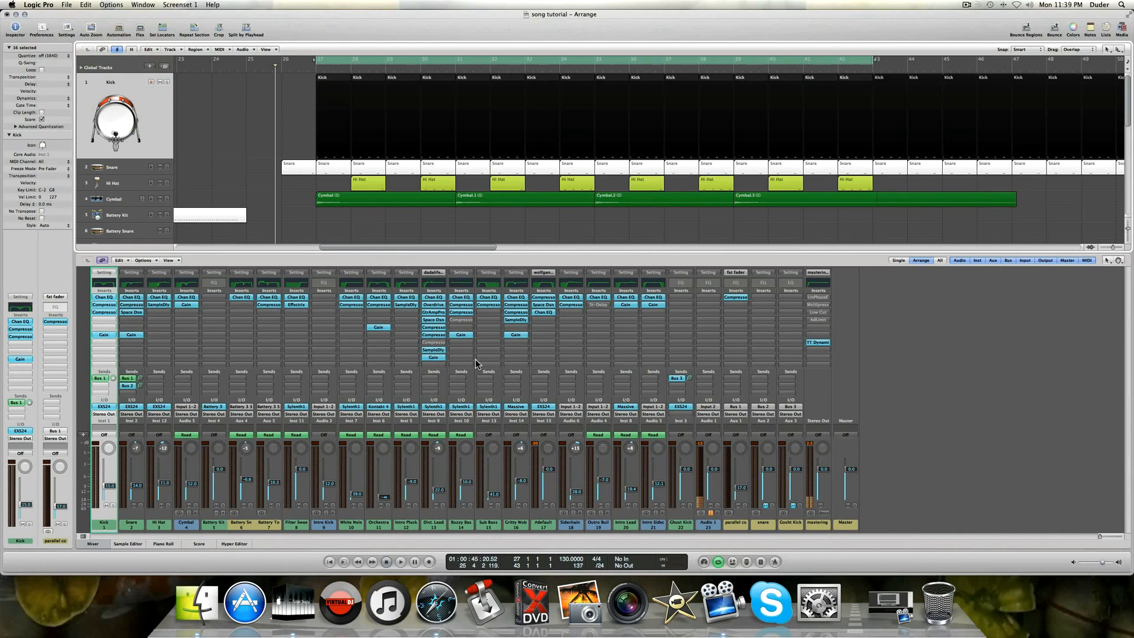
Examine the Compressor on the parallel compression channel while playing the loop, then stop playback and close the plug-in.
{"action": "left_click", "coordinate": [746, 516]}
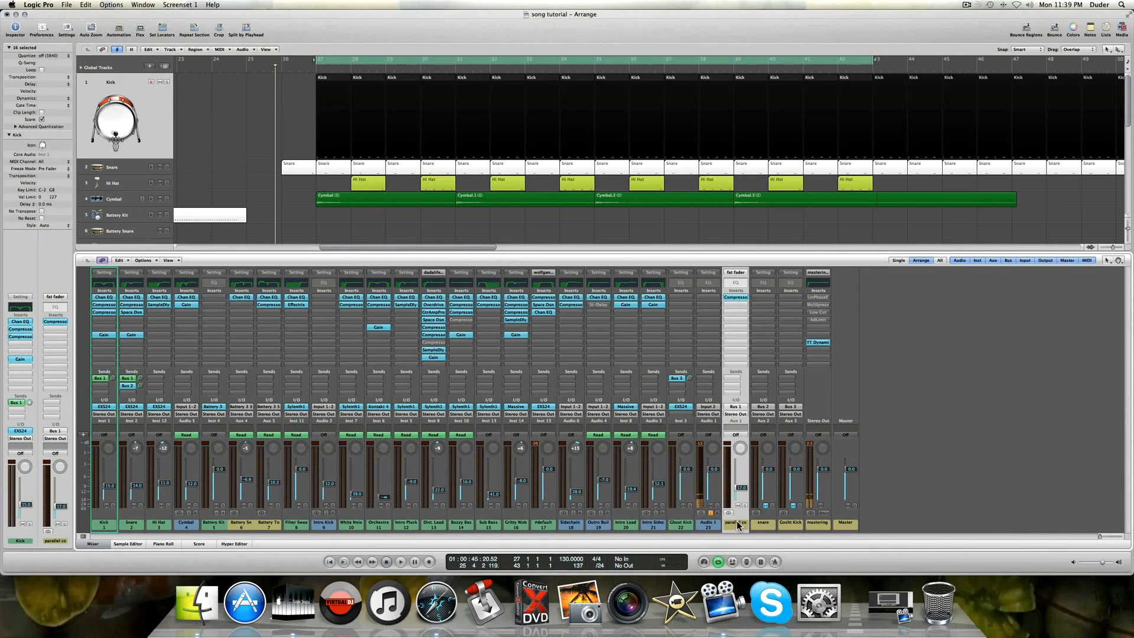
{"action": "left_click", "coordinate": [738, 296]}
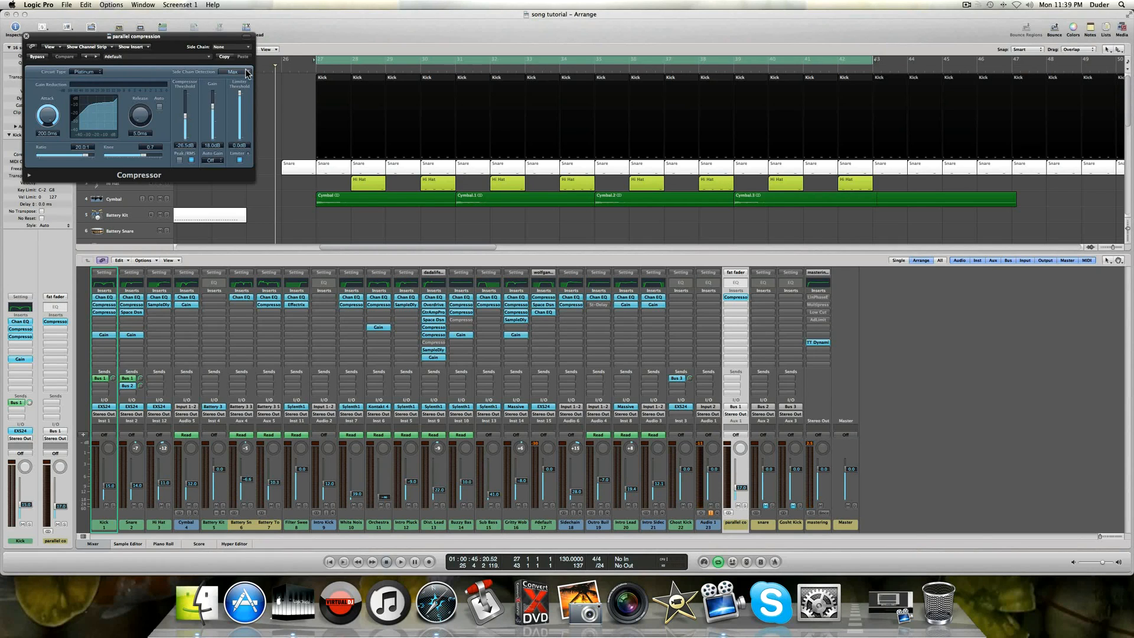
{"action": "key", "text": "space"}
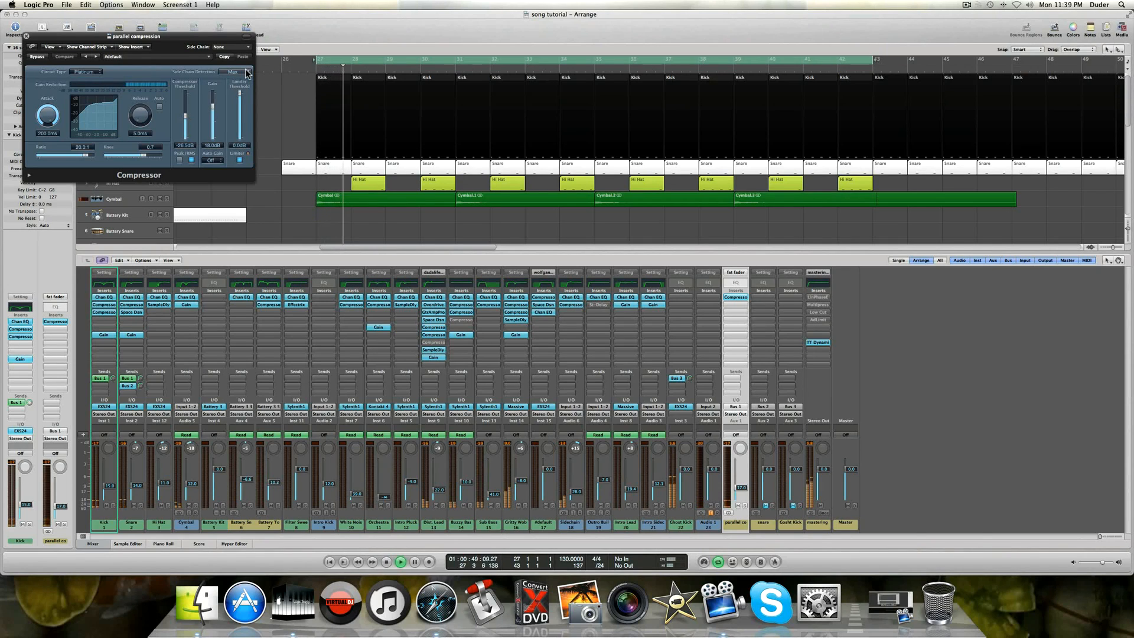
{"action": "key", "text": "space"}
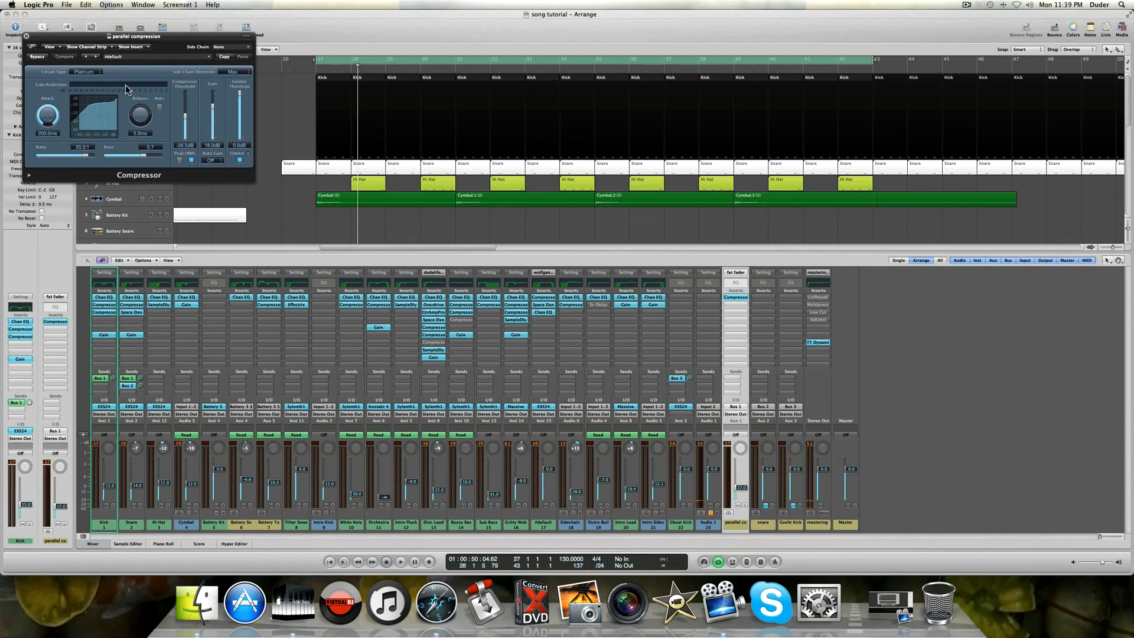
{"action": "left_click", "coordinate": [27, 37]}
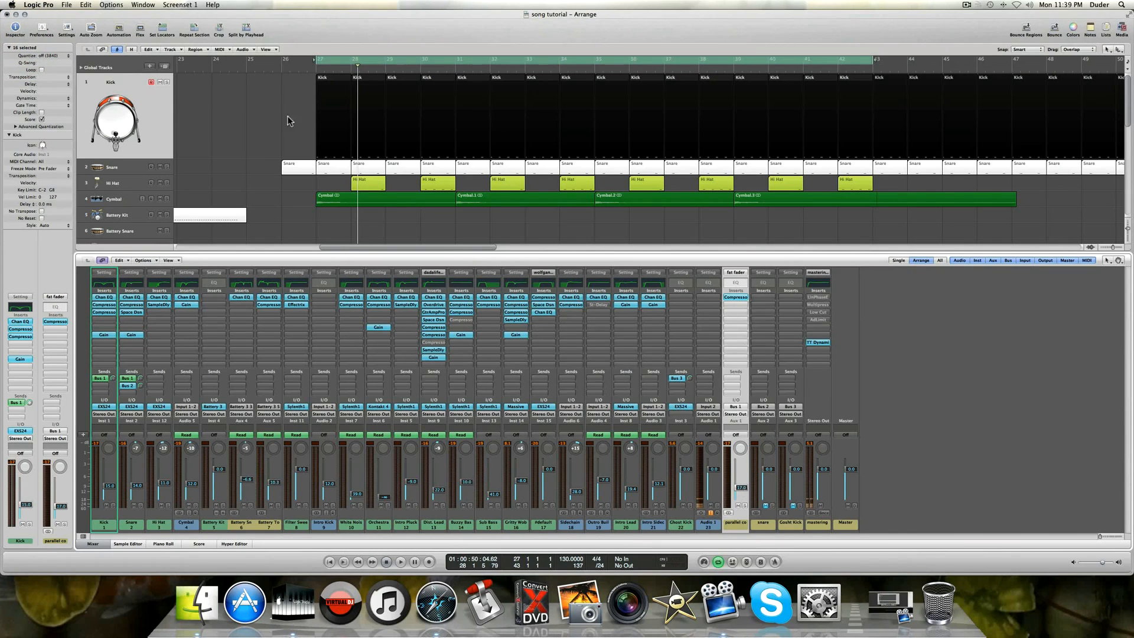
Solo the Kick, Snare and Audio 1 tracks.
{"action": "left_click", "coordinate": [167, 82]}
{"action": "scroll", "coordinate": [166, 171], "scroll_direction": "down", "scroll_amount": 10}
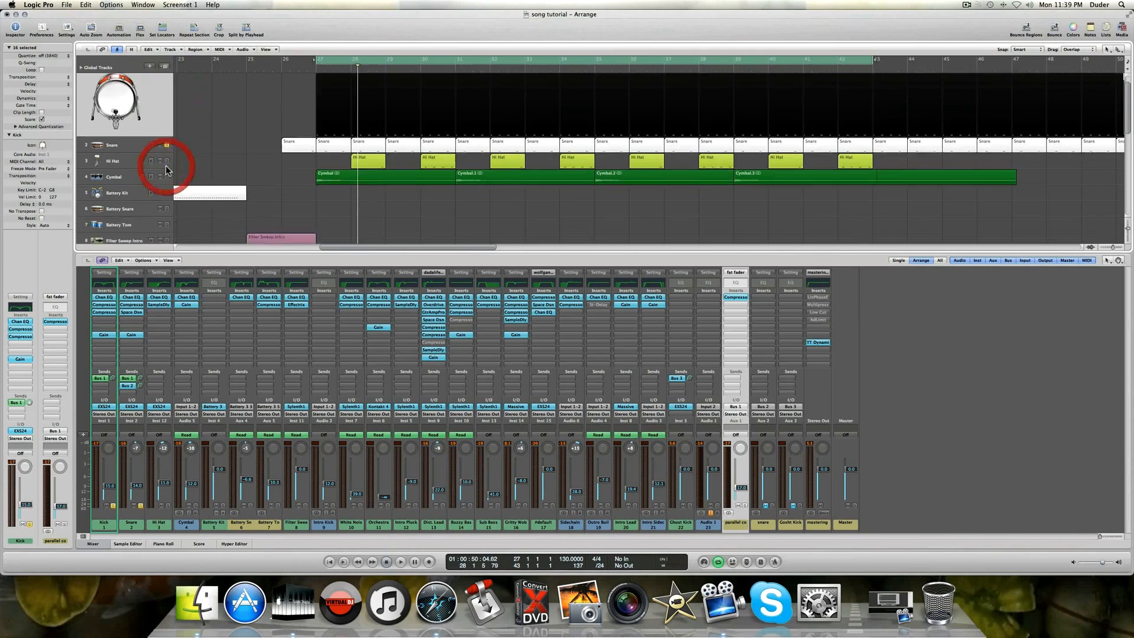
{"action": "left_click", "coordinate": [167, 218]}
{"action": "scroll", "coordinate": [167, 219], "scroll_direction": "up", "scroll_amount": 10}
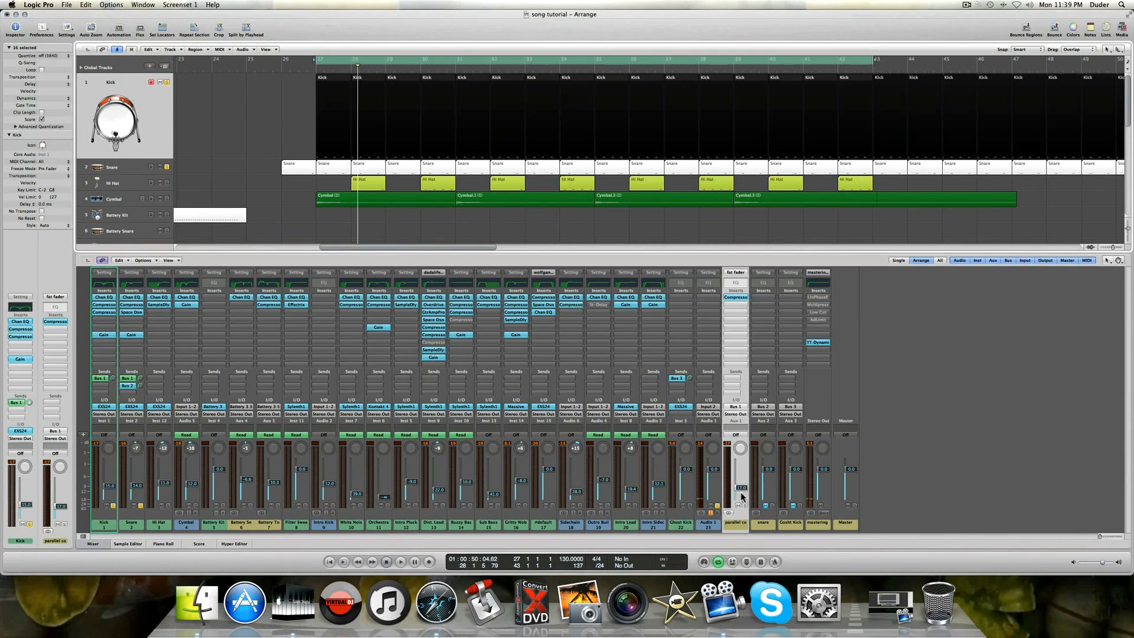
Audition the soloed drums with the parallel compression fader all the way down, raising it back to -17.0 during playback.
{"action": "left_click_drag", "start_coordinate": [742, 492], "coordinate": [744, 523]}
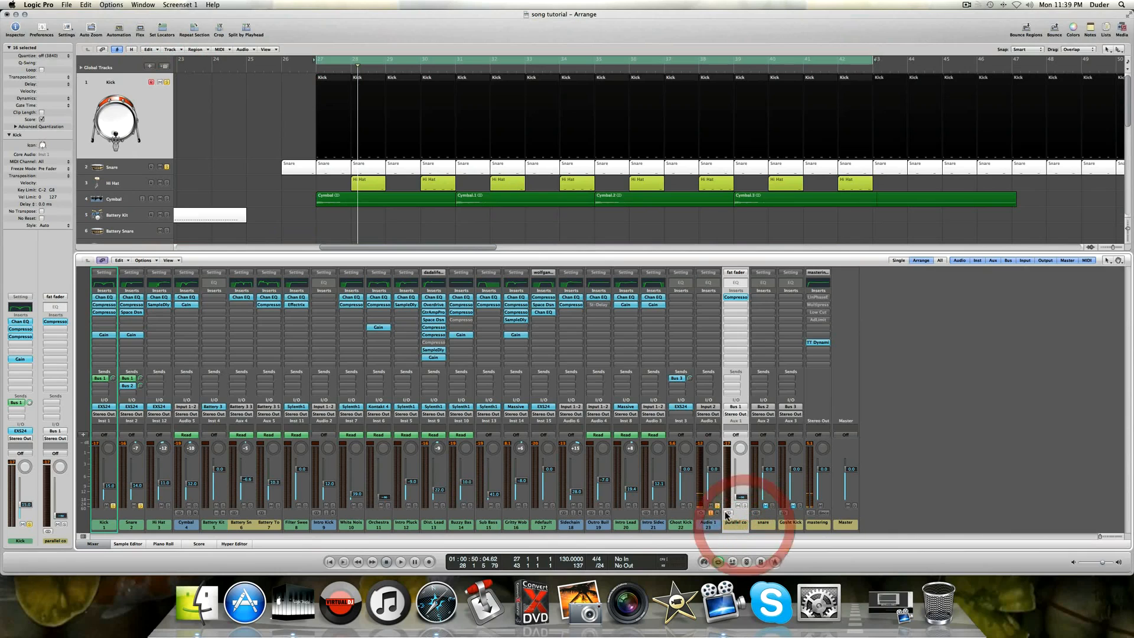
{"action": "key", "text": "space"}
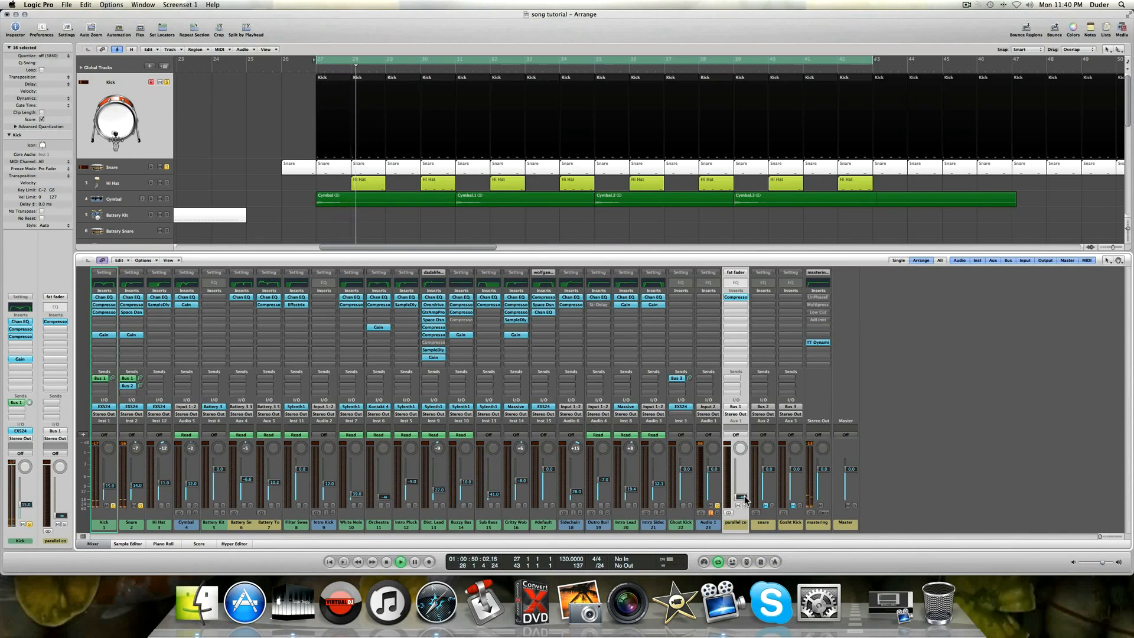
{"action": "mouse_move", "coordinate": [744, 499]}
{"action": "left_mouse_down"}
{"action": "mouse_move", "coordinate": [738, 425]}
{"action": "mouse_move", "coordinate": [737, 470]}
{"action": "left_mouse_up"}
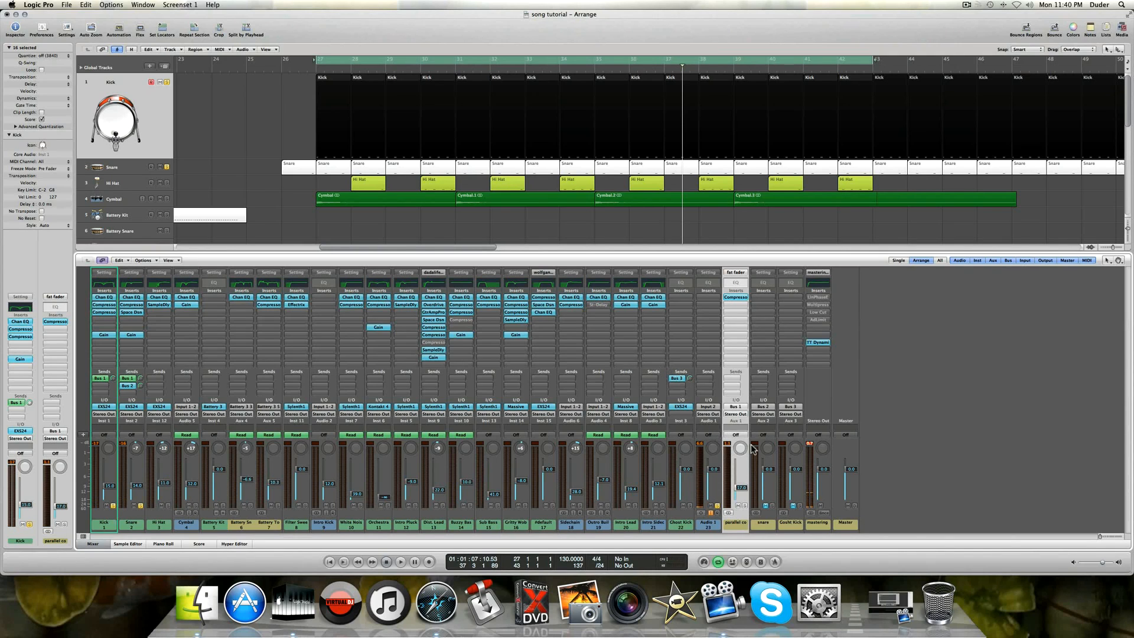
Close the Mixer and bypass the Channel EQ on the Kick channel strip.
{"action": "left_click", "coordinate": [94, 544]}
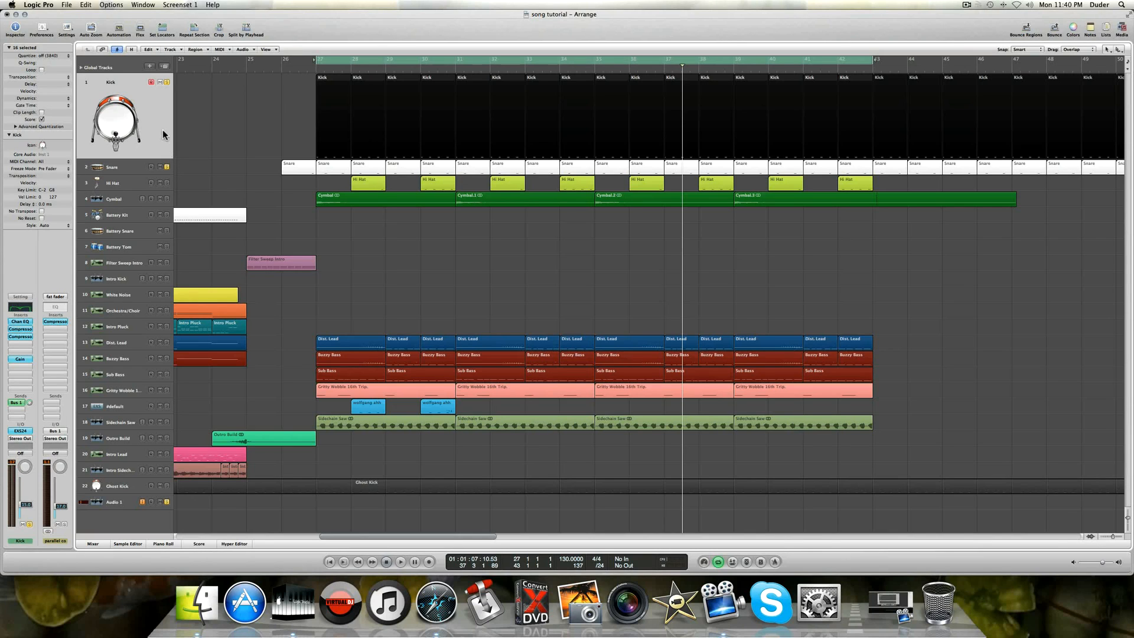
{"action": "key", "text": "alt"}
{"action": "left_click", "coordinate": [20, 323], "text": "alt"}
{"action": "key", "text": "alt"}
Open the Kick's first Compressor and inspect the kick sample loaded in its EXS24 instrument editor.
{"action": "left_click", "coordinate": [23, 331]}
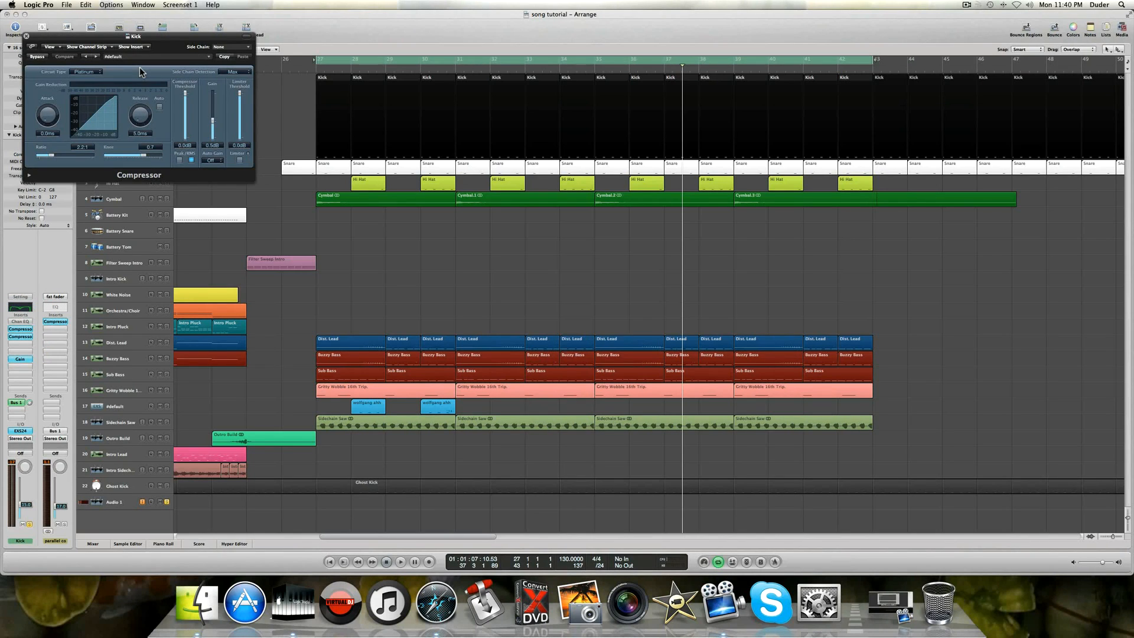
{"action": "left_click", "coordinate": [20, 430]}
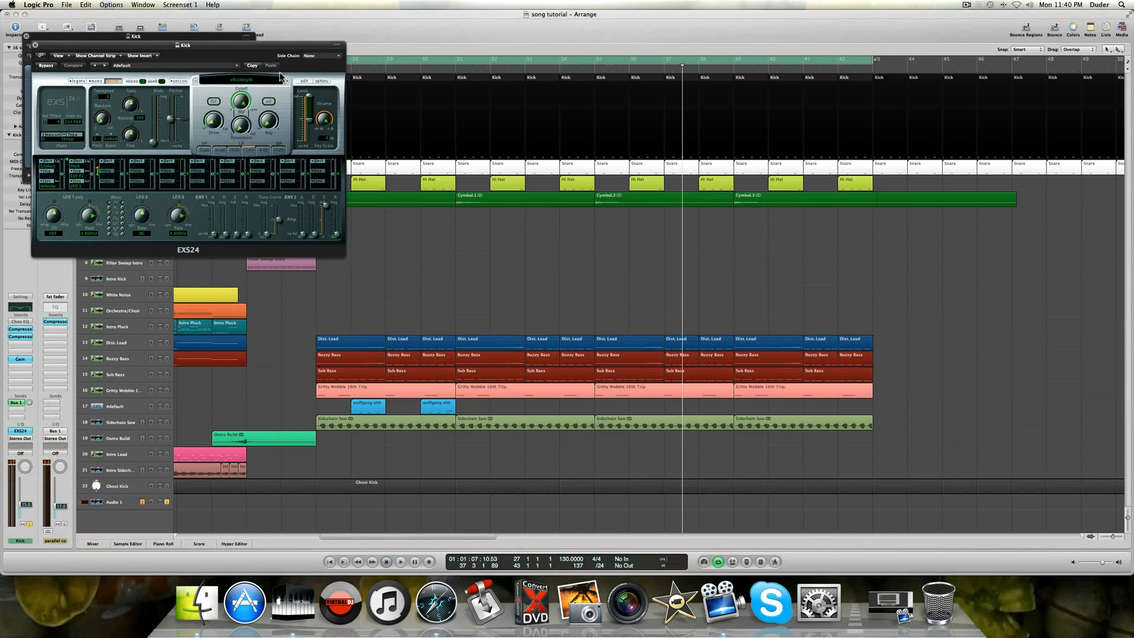
{"action": "left_click", "coordinate": [309, 80]}
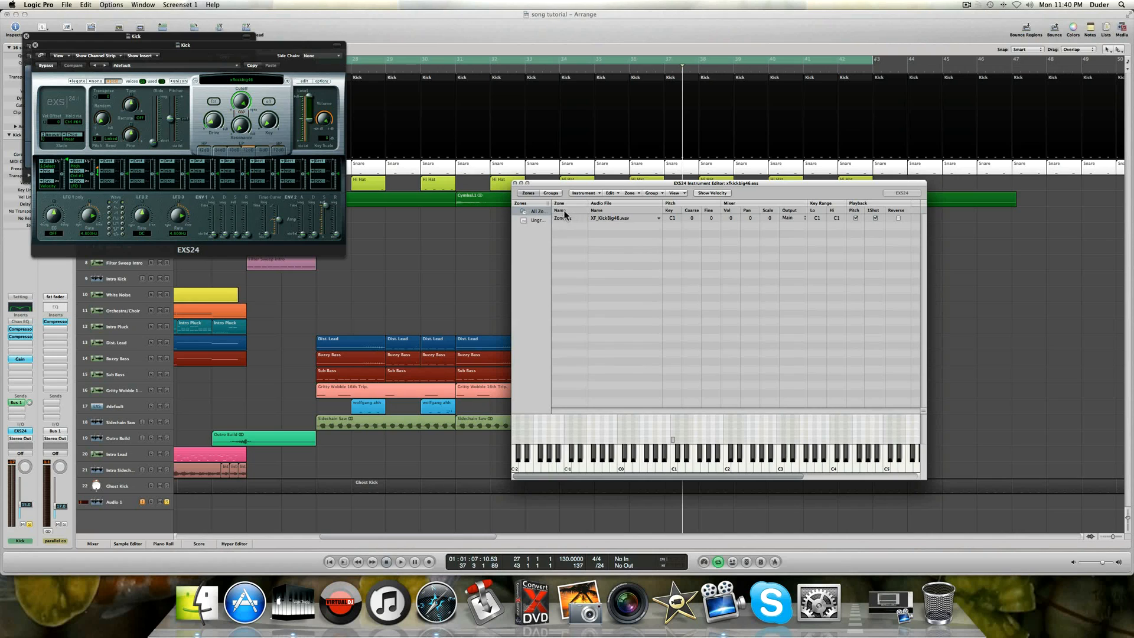
{"action": "left_click", "coordinate": [516, 184]}
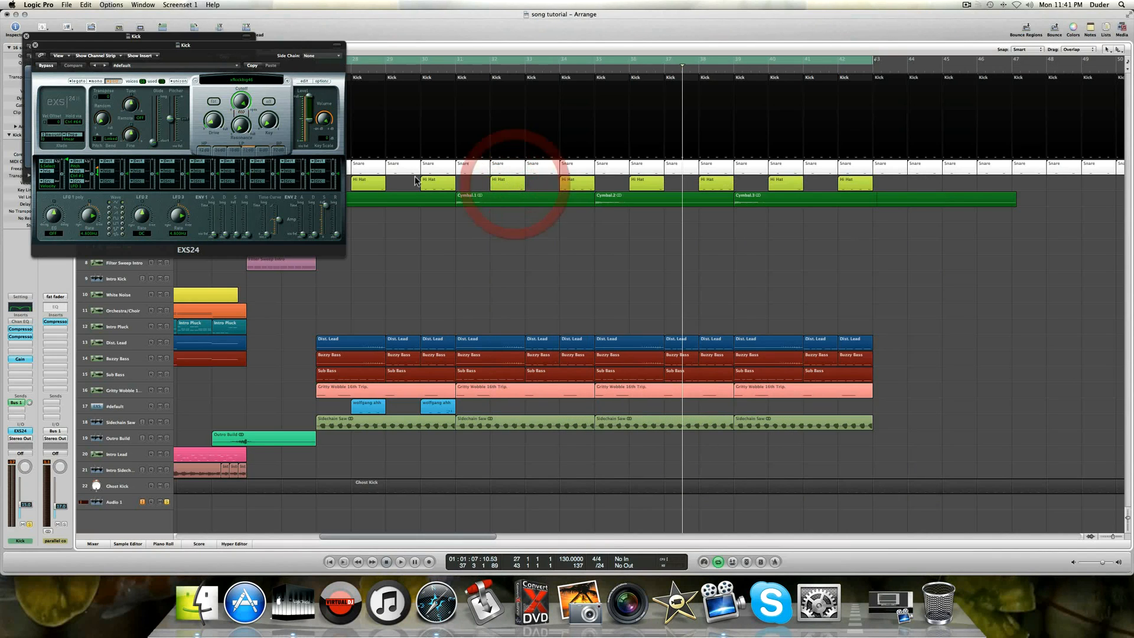
{"action": "left_click", "coordinate": [35, 45]}
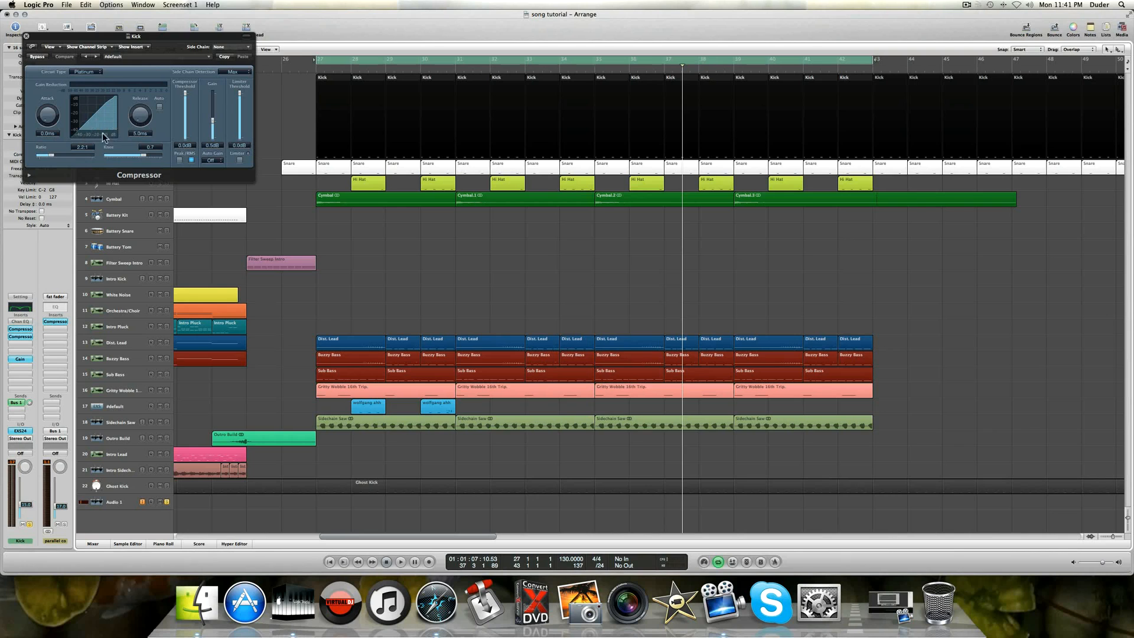
Play the loop while watching the Kick's Compressor, then stop playback and close the plug-in window.
{"action": "key", "text": "space"}
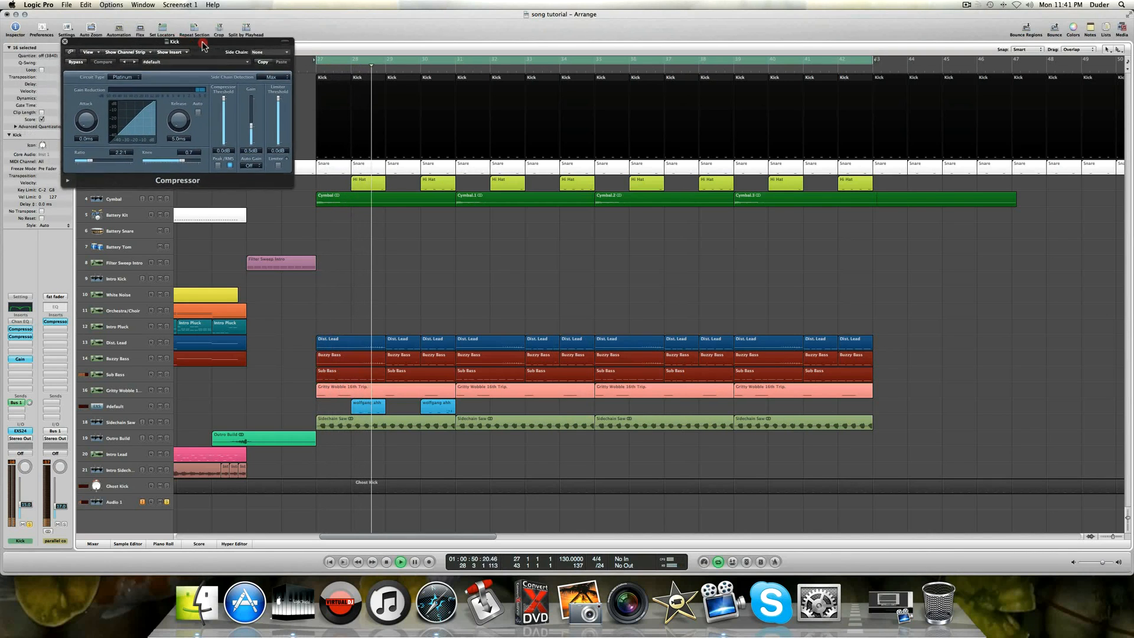
{"action": "left_click_drag", "start_coordinate": [157, 39], "coordinate": [239, 51]}
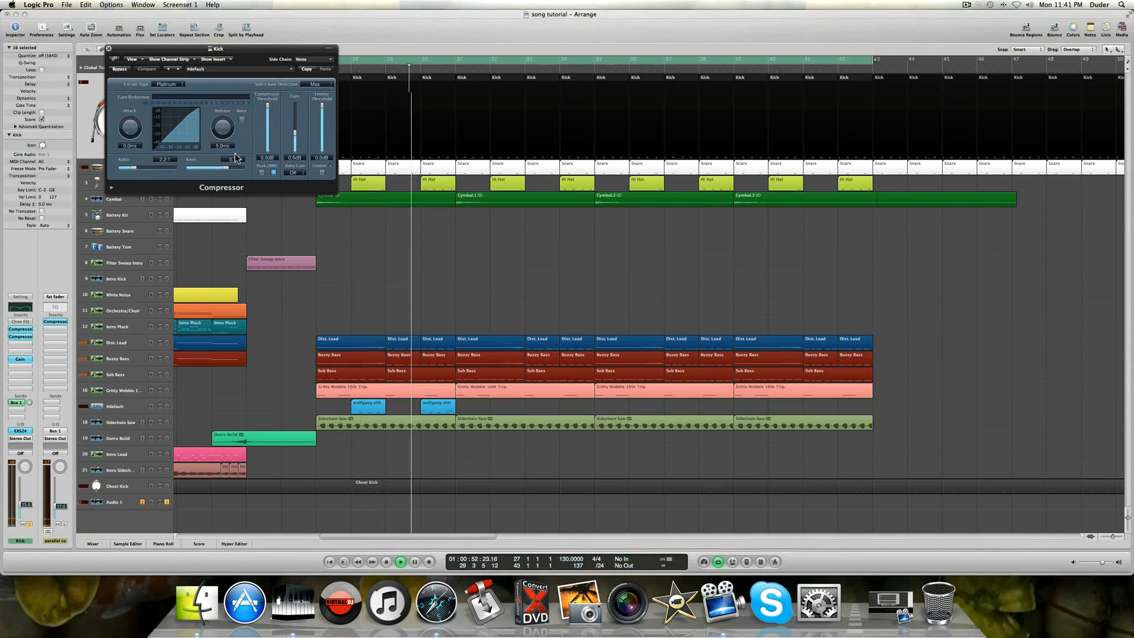
{"action": "key", "text": "space"}
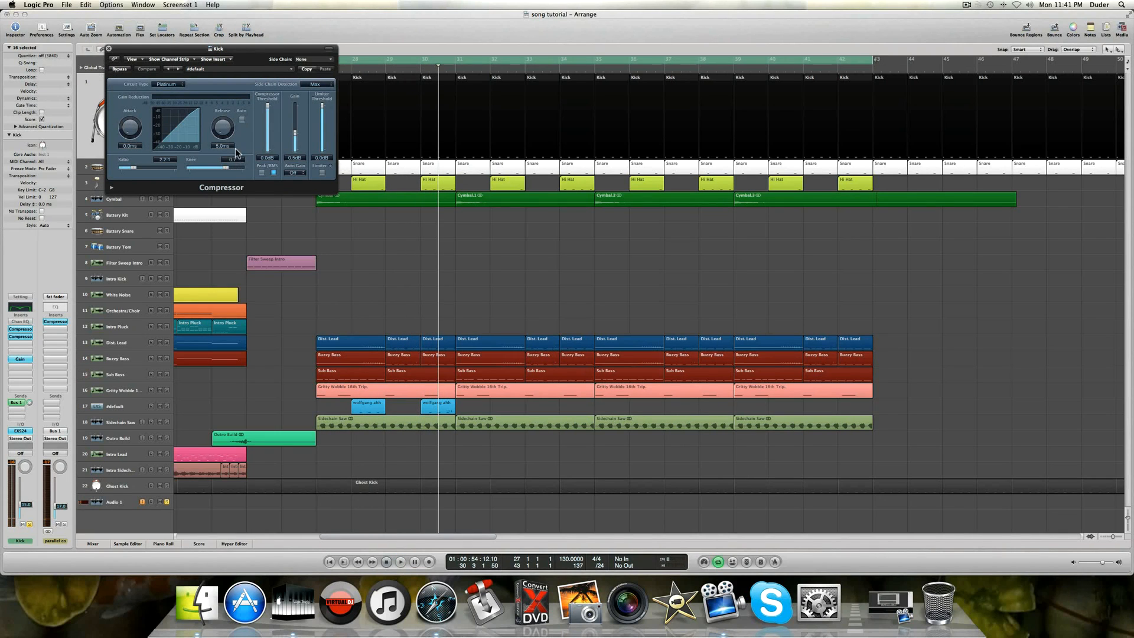
{"action": "left_click", "coordinate": [108, 49]}
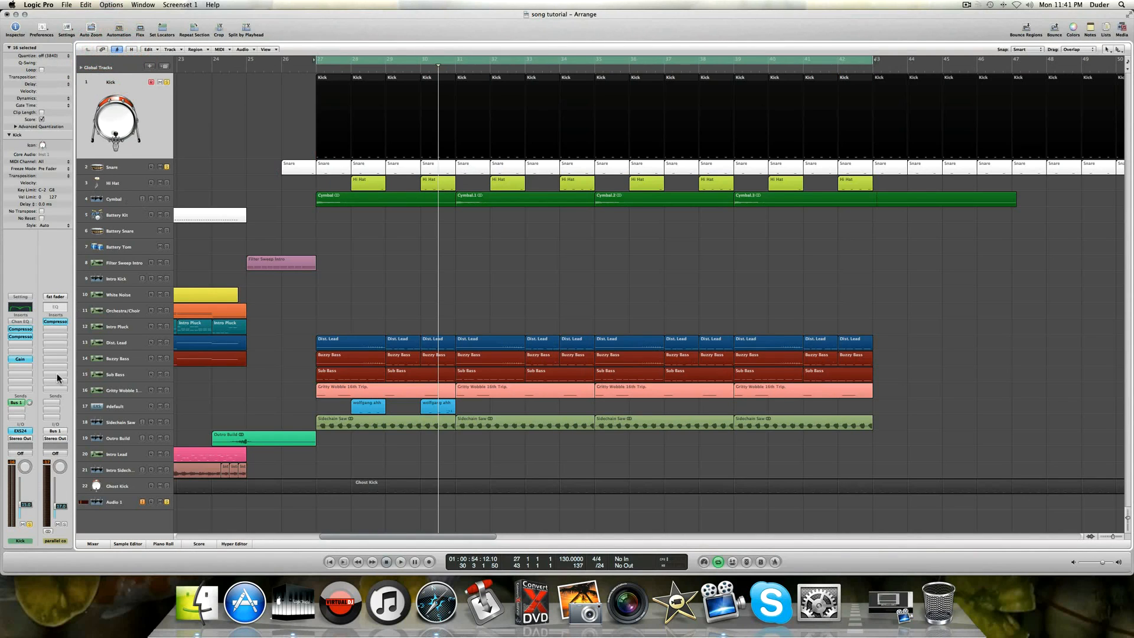
Open the Kick's second Compressor, side-chained to Bus 2, and select the Snare track to point out its Bus 2 send.
{"action": "left_click", "coordinate": [20, 336]}
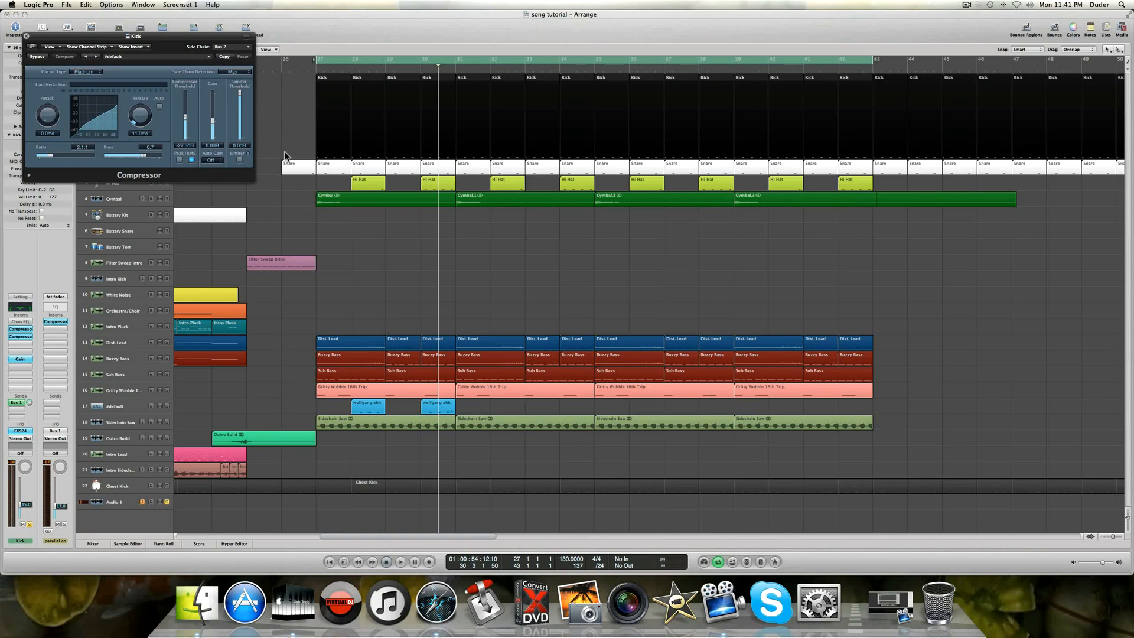
{"action": "left_click_drag", "start_coordinate": [62, 39], "coordinate": [293, 50]}
{"action": "left_click", "coordinate": [112, 169]}
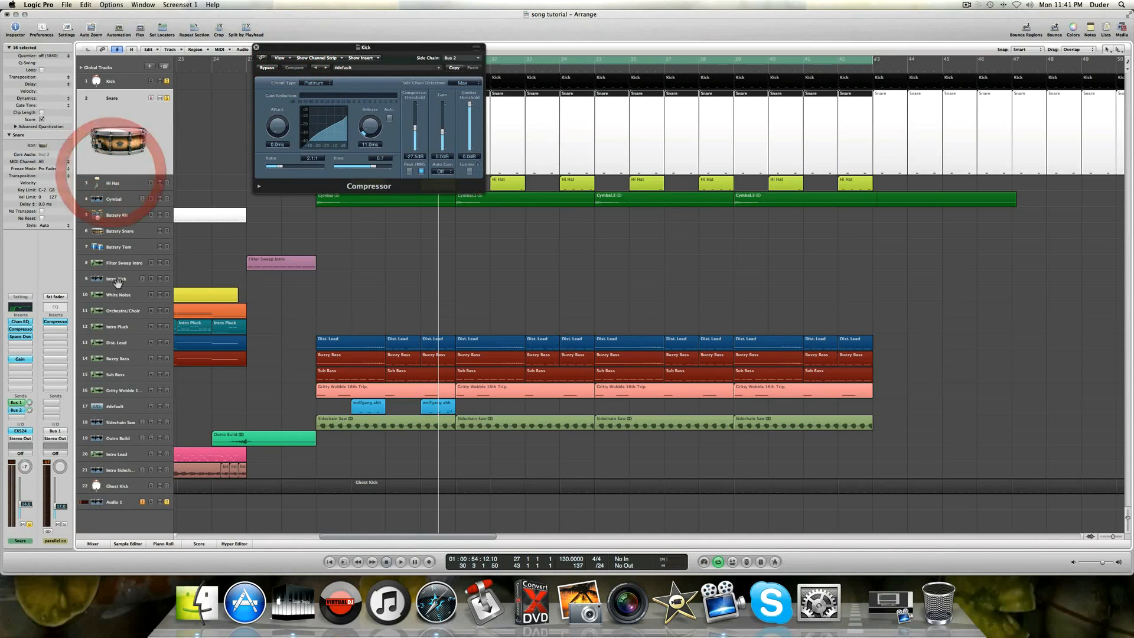
{"action": "left_click", "coordinate": [16, 412]}
Examine the snare aux channel fed by Bus 2 in the Mixer, then close the Mixer.
{"action": "left_click", "coordinate": [93, 544]}
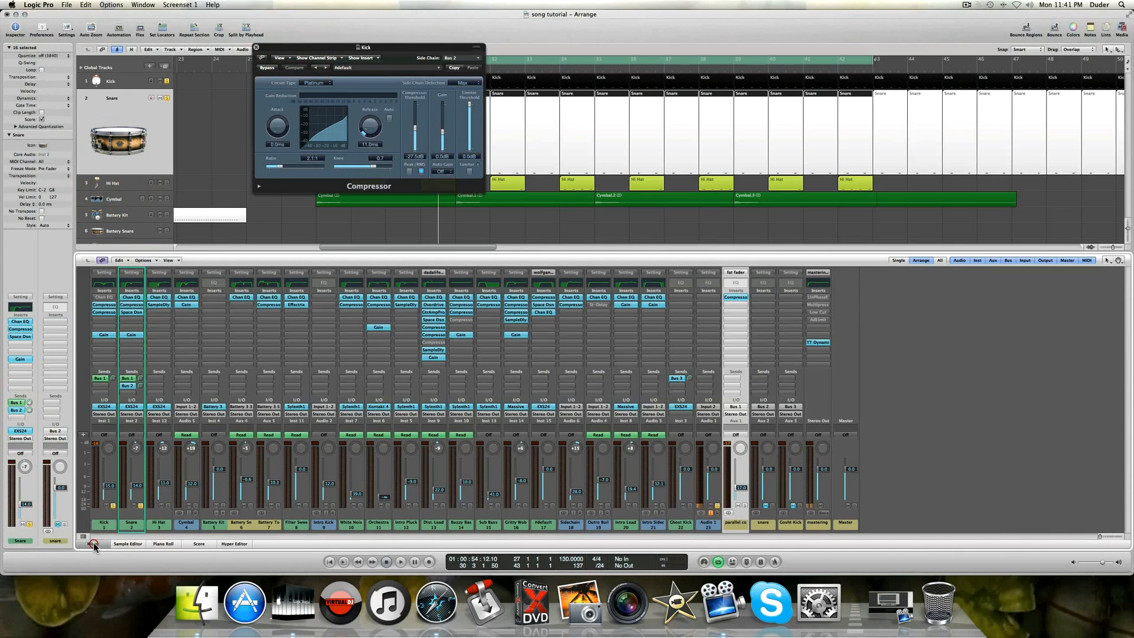
{"action": "left_click", "coordinate": [767, 526]}
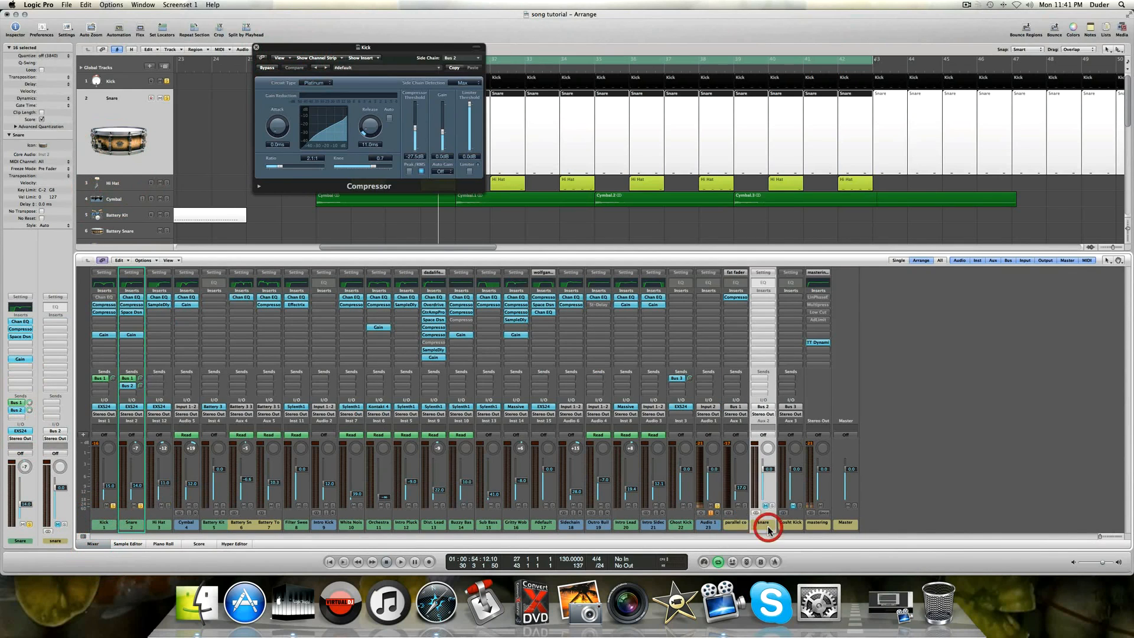
{"action": "left_click", "coordinate": [765, 506]}
{"action": "left_click", "coordinate": [98, 543]}
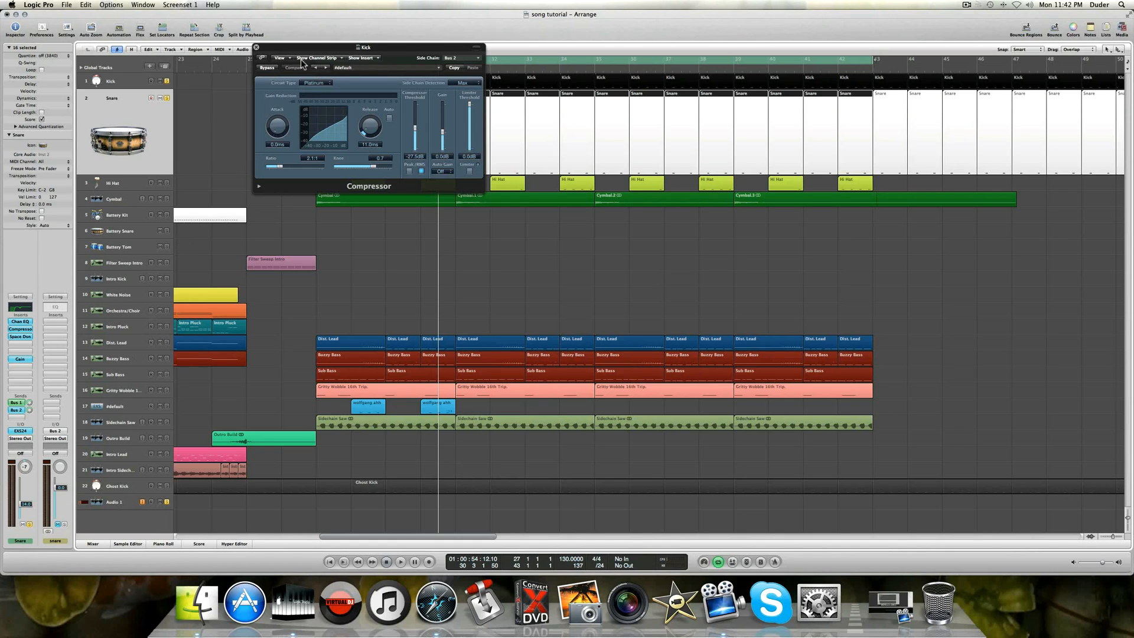
Play the soloed drums with the Kick's side-chained Compressor in view, then stop playback and close the plug-in window.
{"action": "left_click_drag", "start_coordinate": [307, 43], "coordinate": [467, 186]}
{"action": "key", "text": "space"}
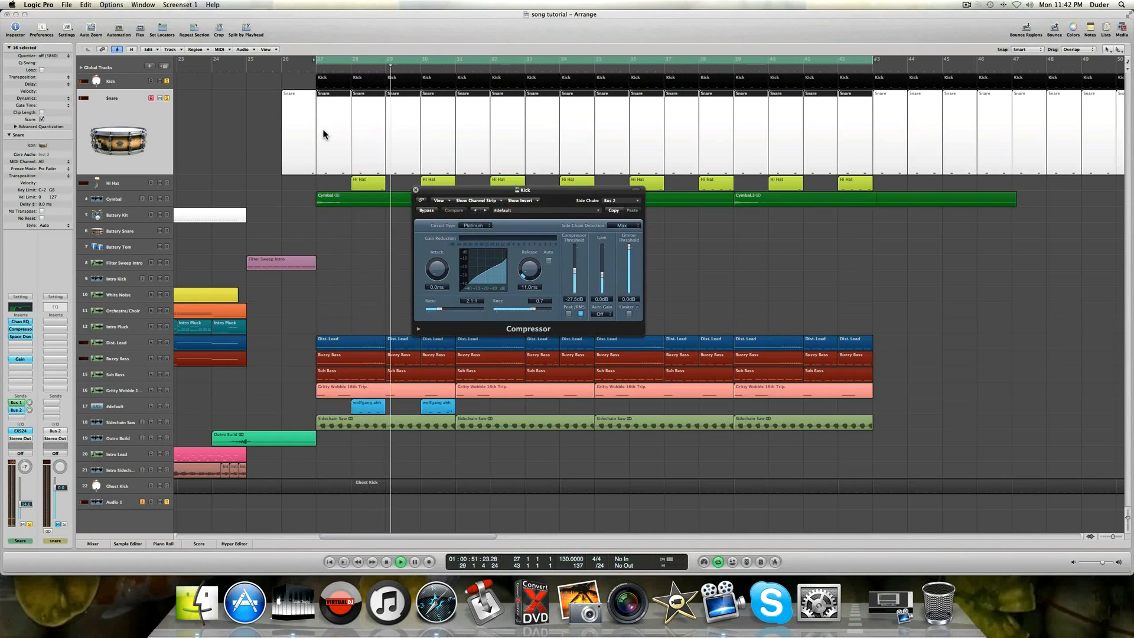
{"action": "key", "text": "space"}
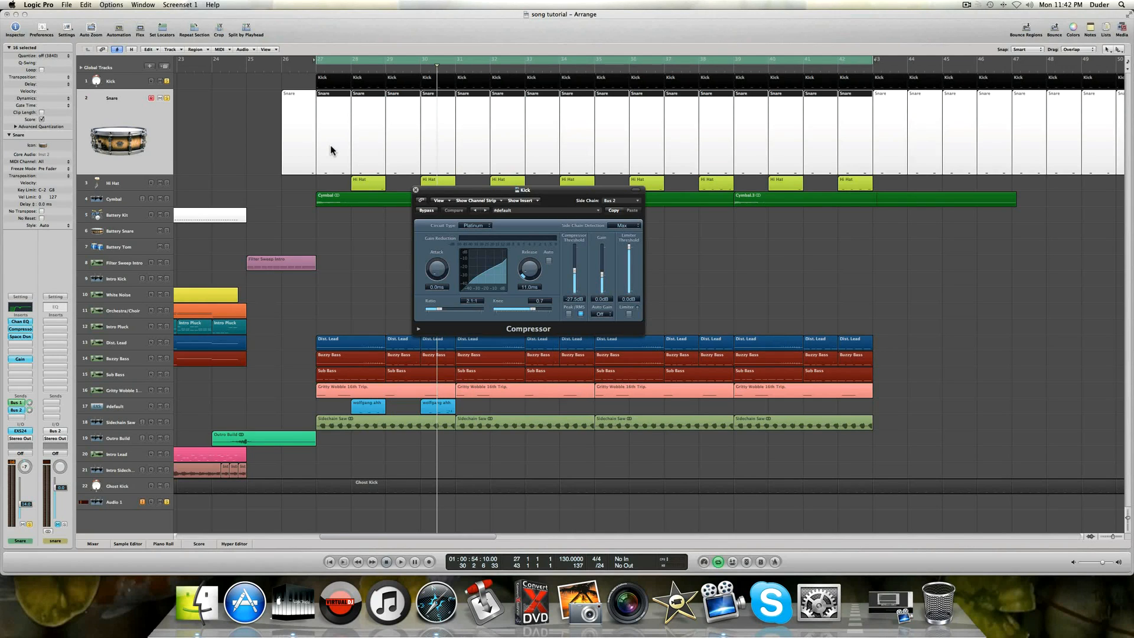
{"action": "key", "text": "shift"}
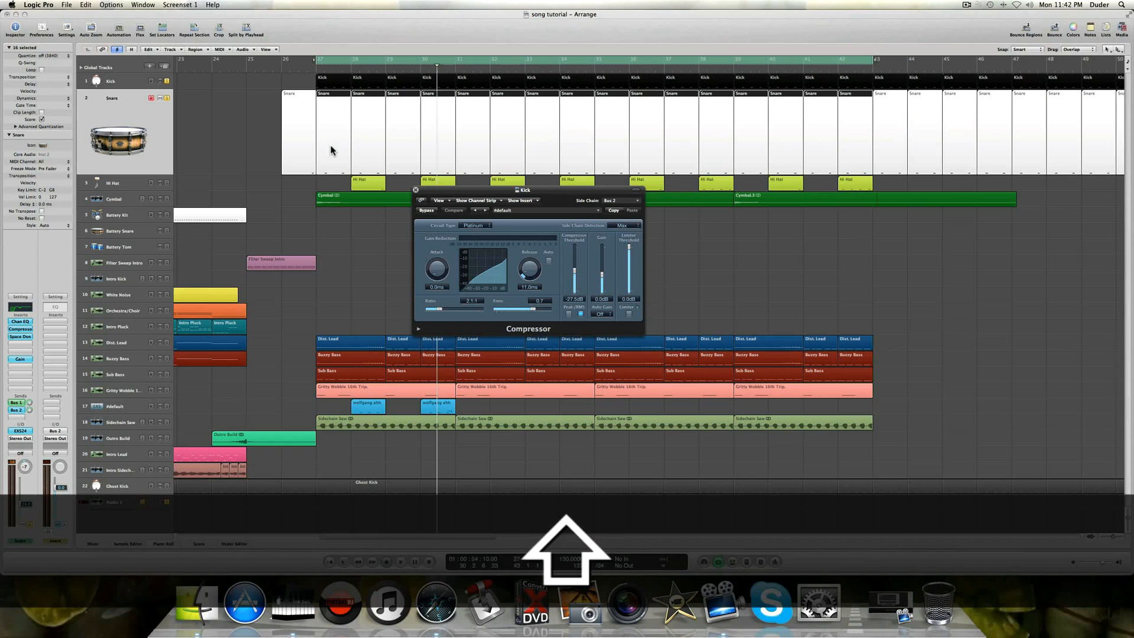
{"action": "key", "text": "shift+p"}
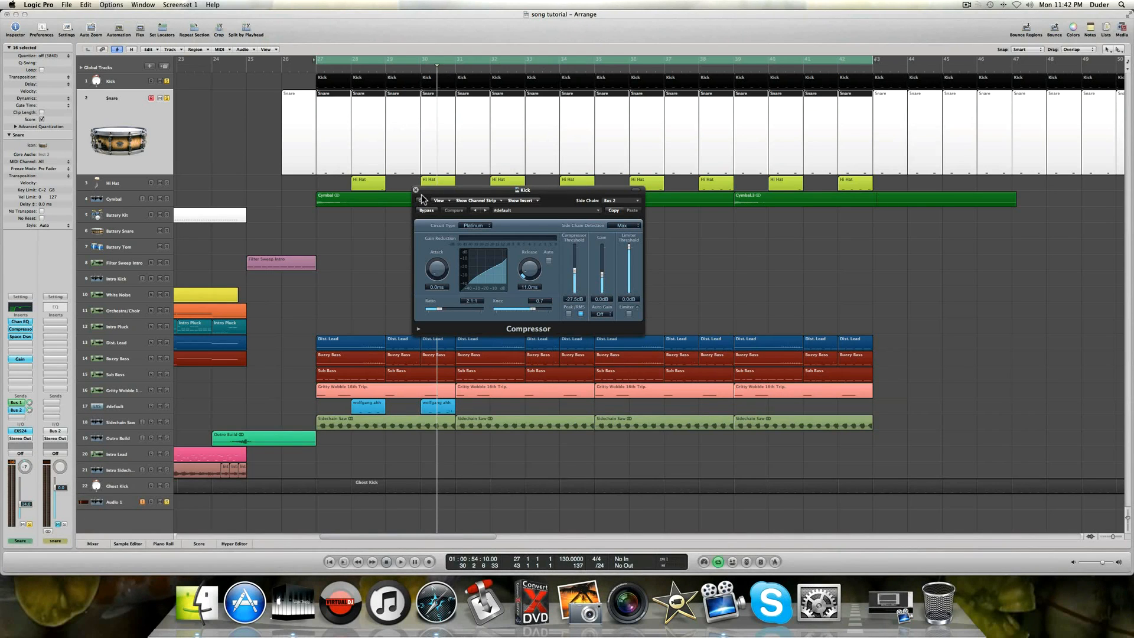
{"action": "left_click_drag", "start_coordinate": [496, 193], "coordinate": [433, 193]}
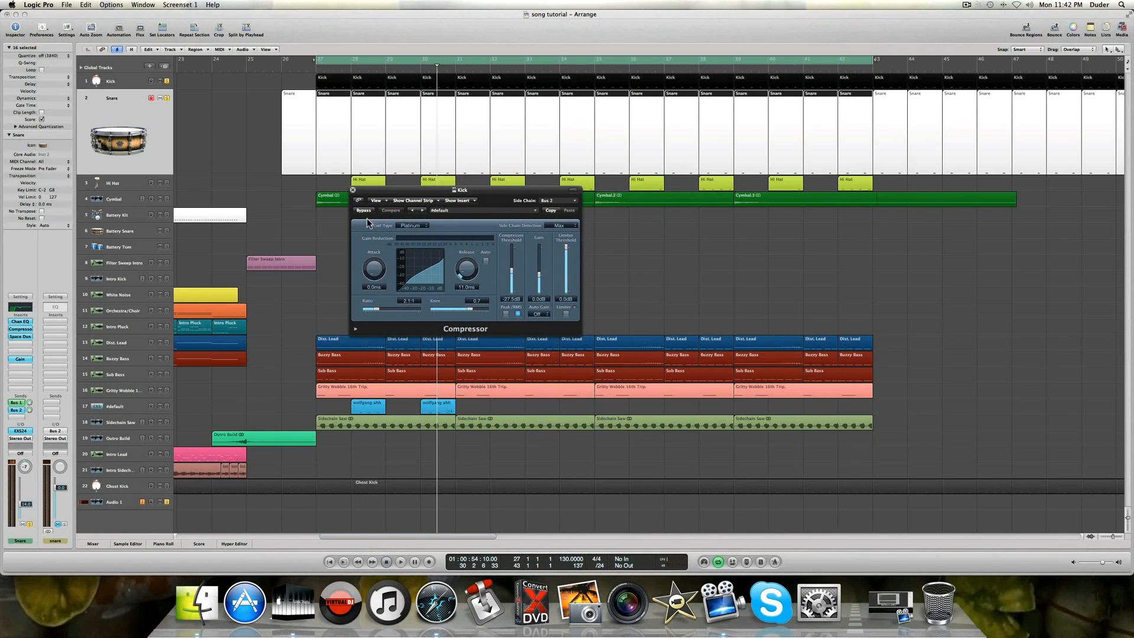
{"action": "left_click", "coordinate": [353, 190]}
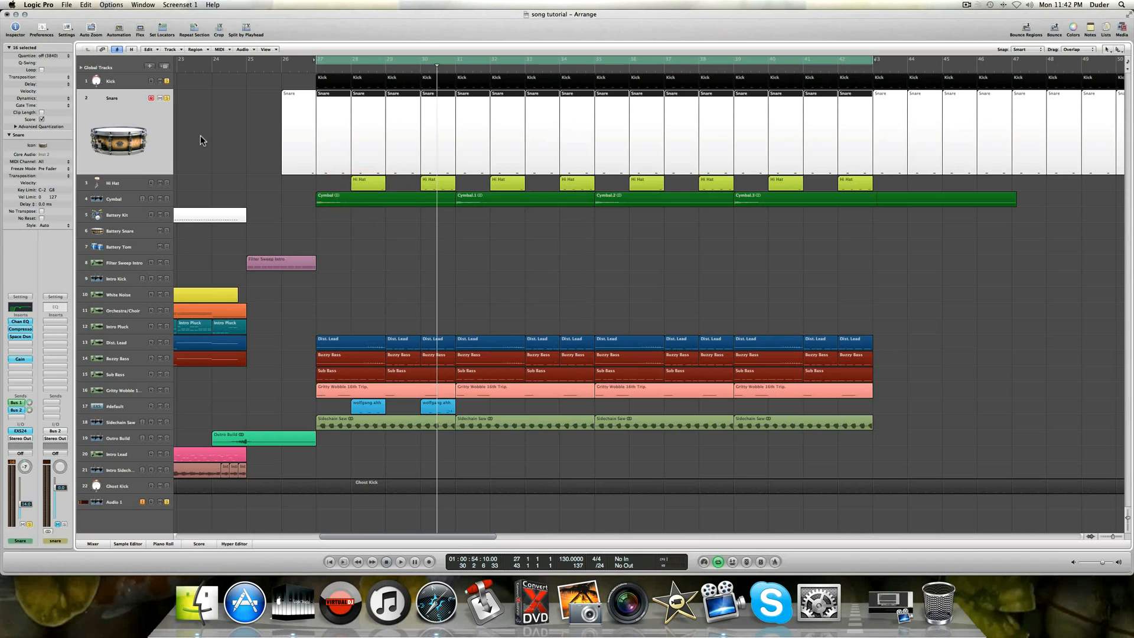
Select the Kick track and inspect its Gain plug-in, closing the plug-in window when done.
{"action": "left_click", "coordinate": [130, 83]}
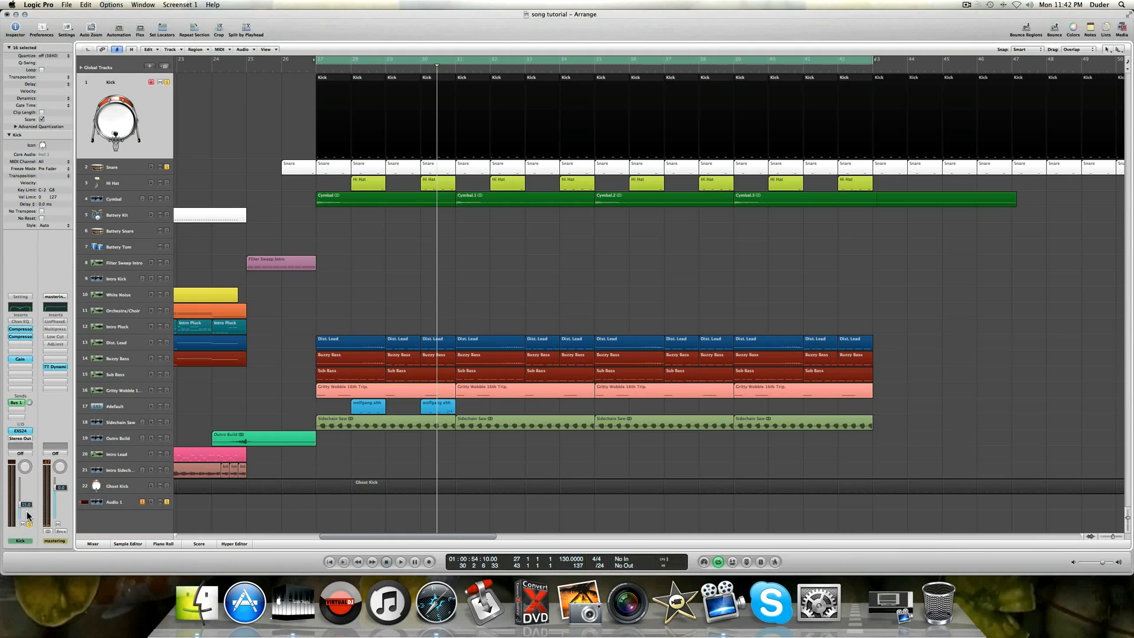
{"action": "left_click", "coordinate": [24, 358]}
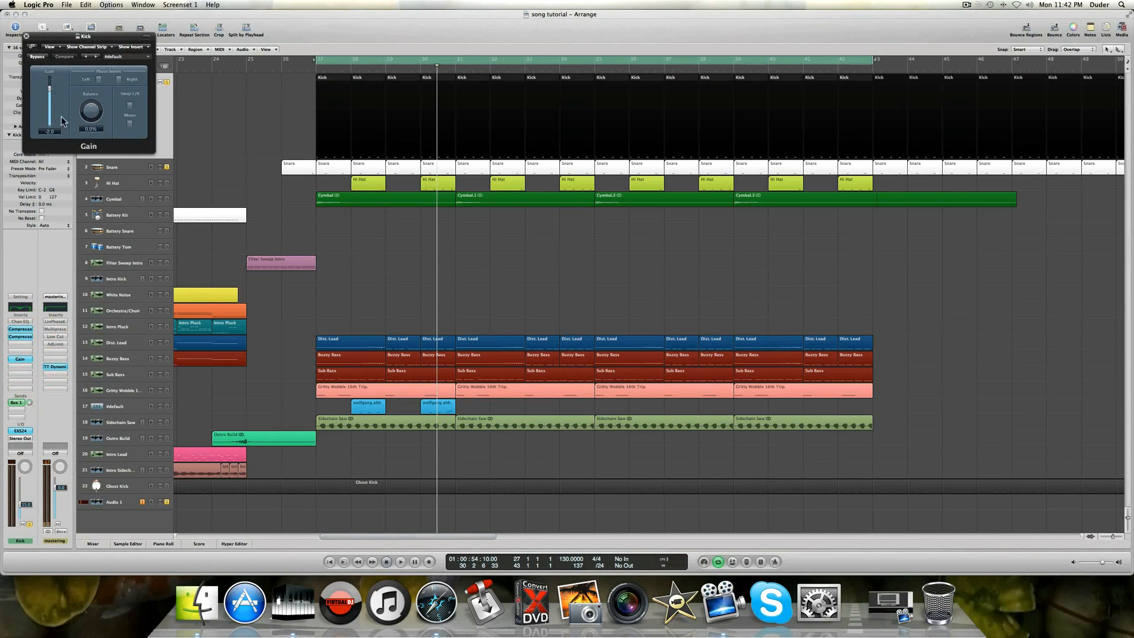
{"action": "left_click", "coordinate": [26, 36]}
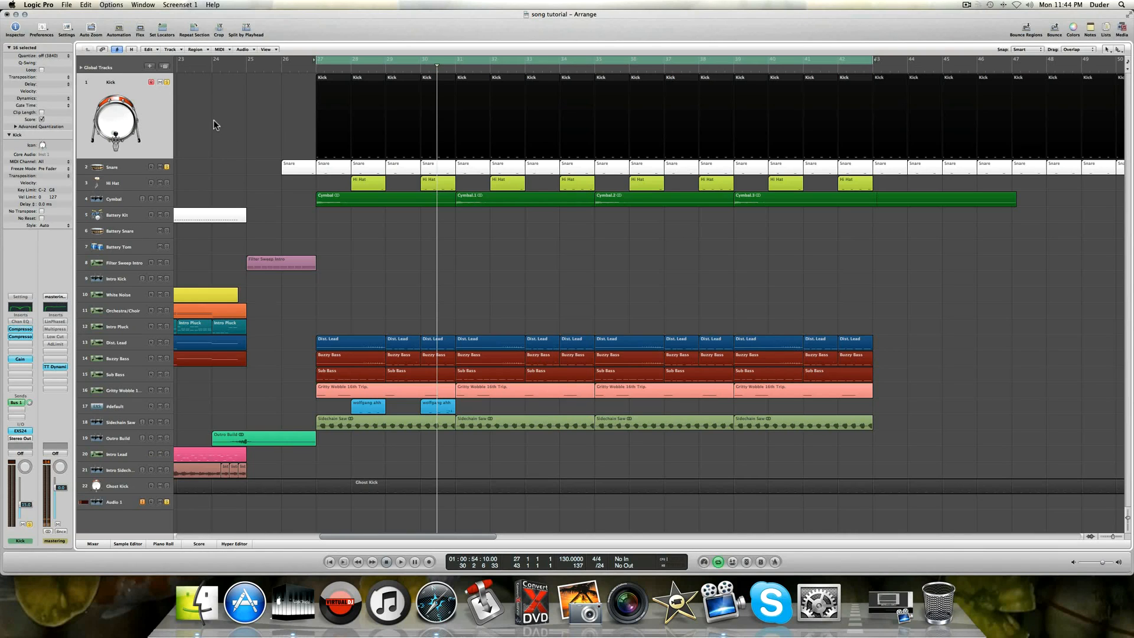
Unsolo the Snare and toggle the bypass of the Kick's Channel EQ during playback, leaving the EQ active.
{"action": "left_click", "coordinate": [166, 167]}
{"action": "left_click", "coordinate": [21, 321]}
{"action": "key", "text": "space"}
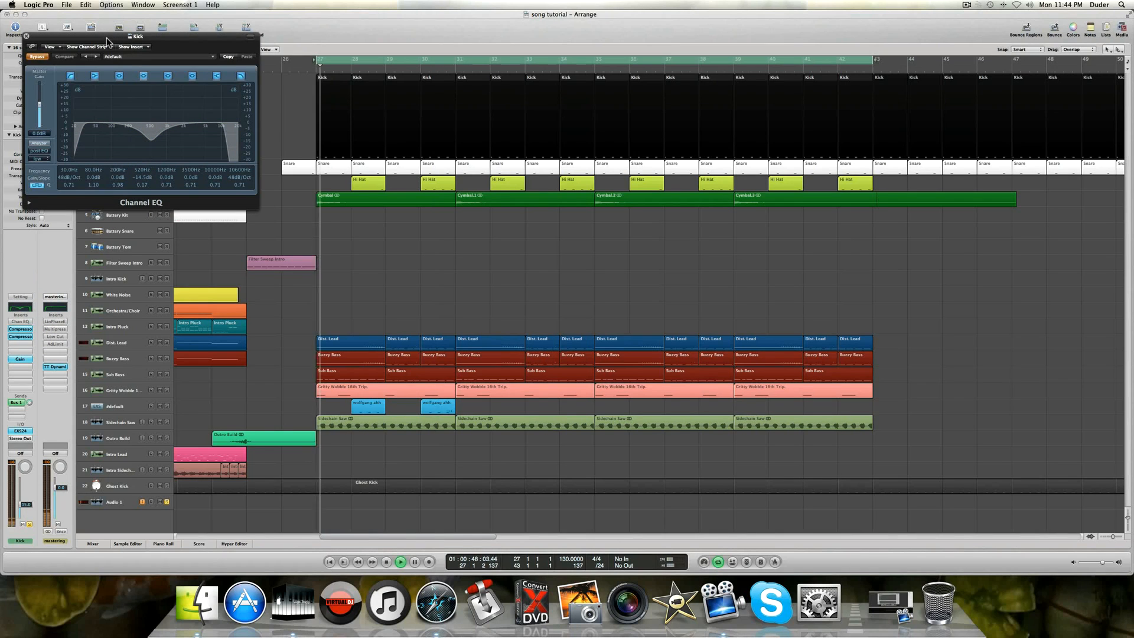
{"action": "left_click_drag", "start_coordinate": [107, 37], "coordinate": [526, 214]}
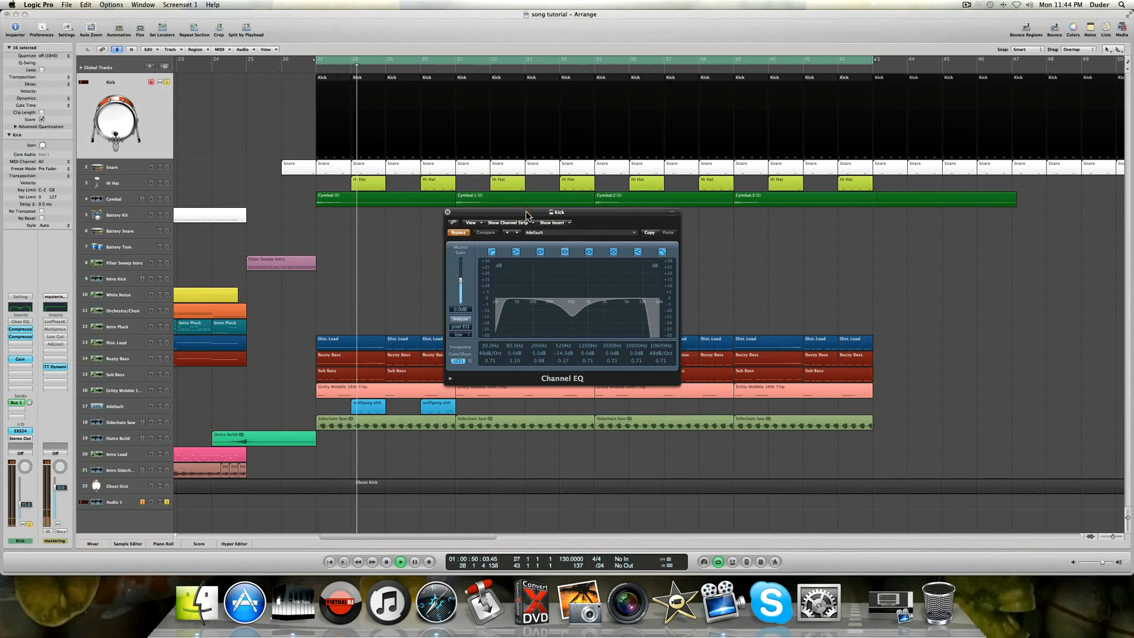
{"action": "left_click", "coordinate": [463, 233]}
{"action": "left_click", "coordinate": [463, 232]}
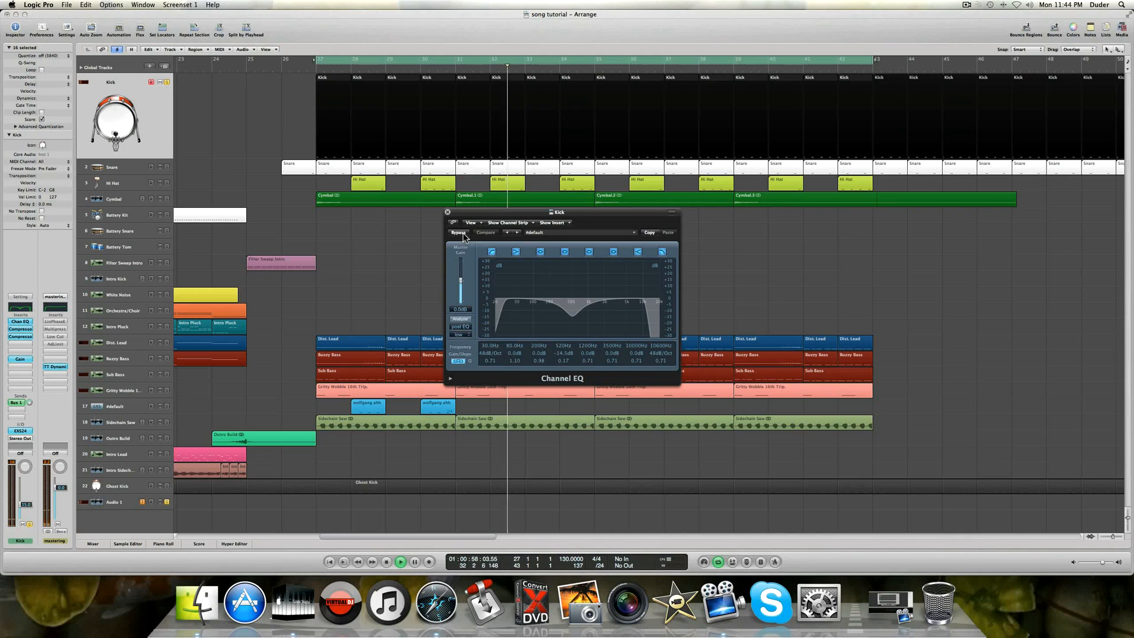
{"action": "key", "text": "space"}
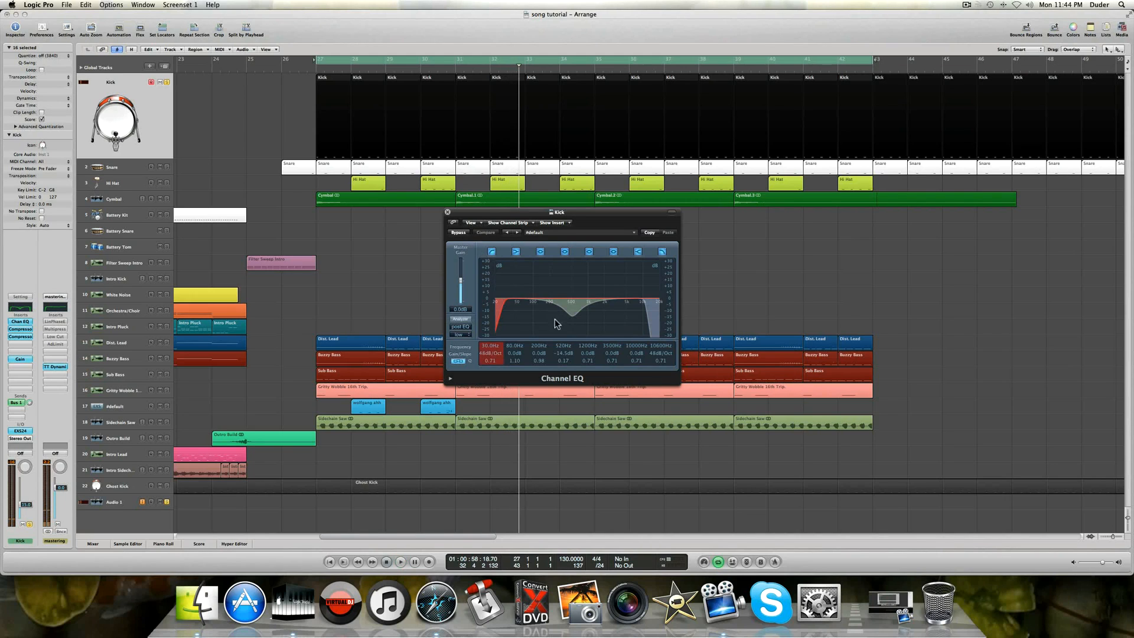
Enable the Channel EQ's Analyzer, compare the Kick bypassed and unbypassed during playback, then leave the EQ active and close it.
{"action": "left_click", "coordinate": [463, 320]}
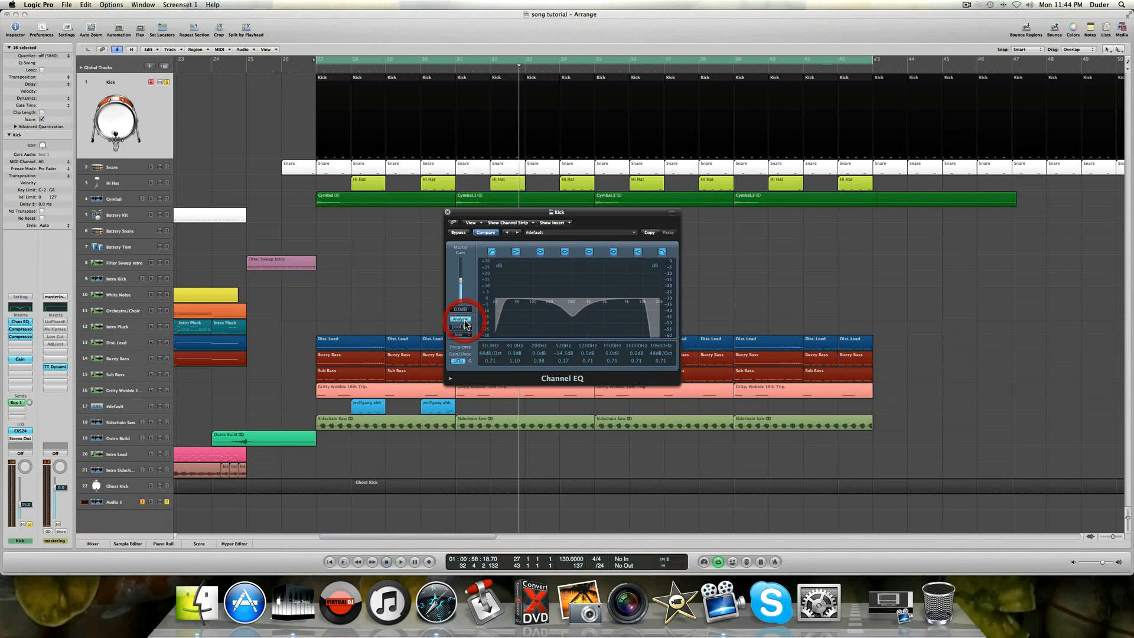
{"action": "key", "text": "space"}
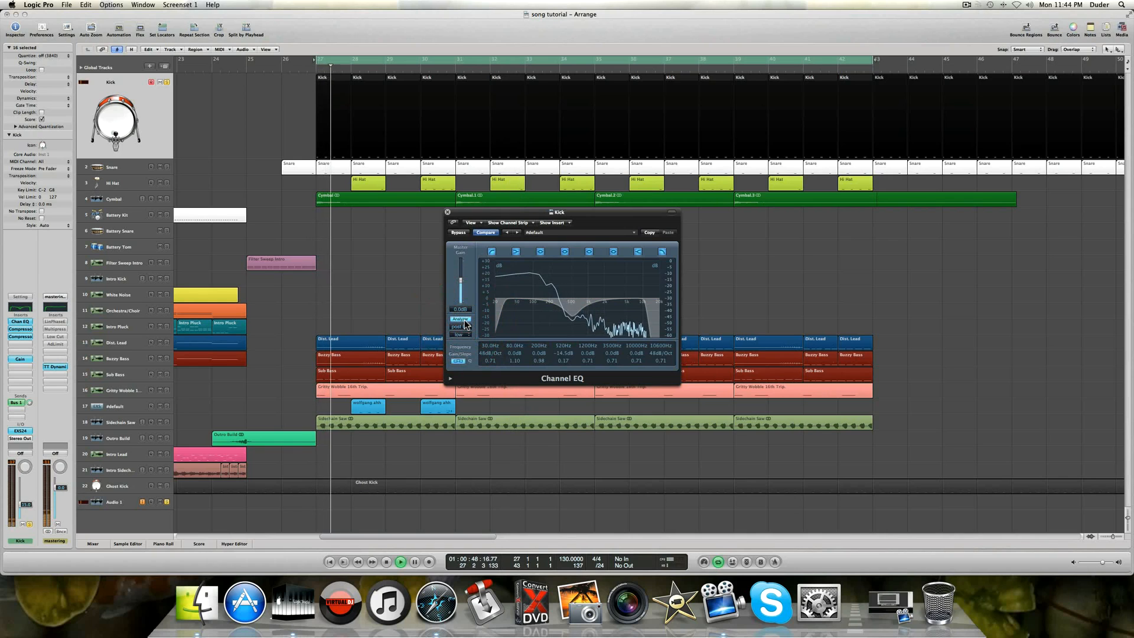
{"action": "left_click", "coordinate": [462, 233]}
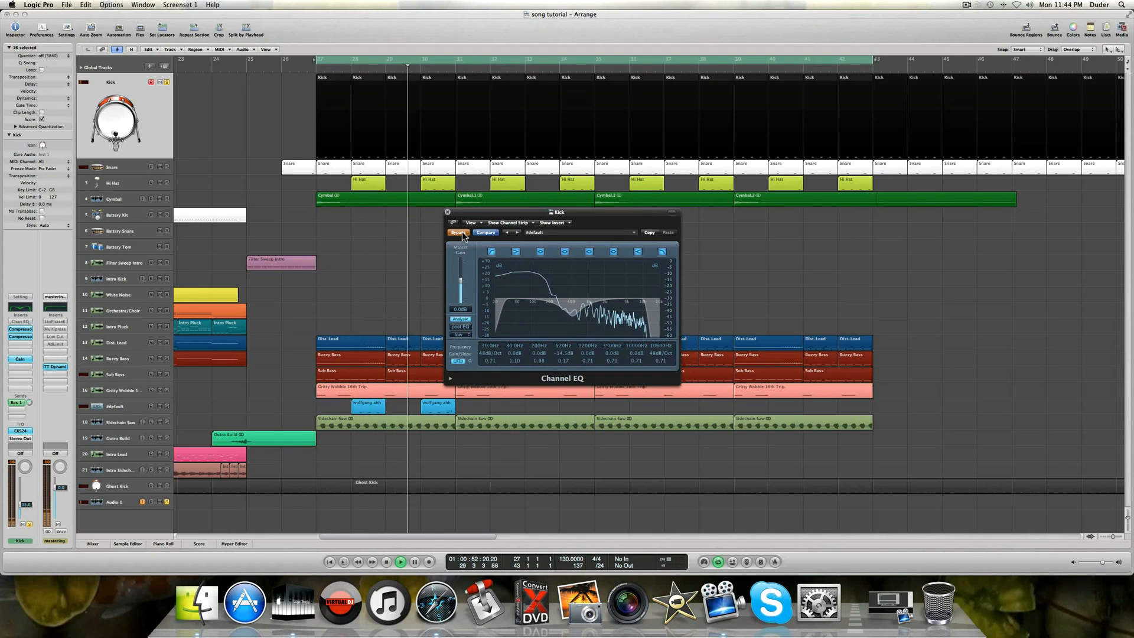
{"action": "key", "text": "space"}
{"action": "left_click", "coordinate": [463, 234]}
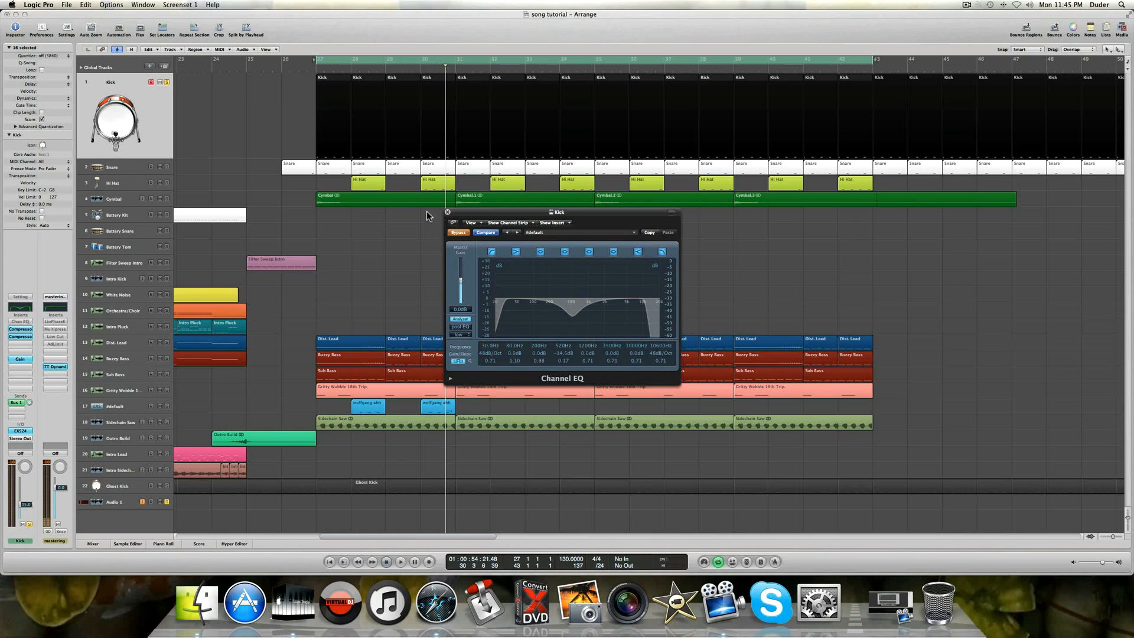
{"action": "left_click", "coordinate": [458, 232]}
{"action": "left_click", "coordinate": [447, 213]}
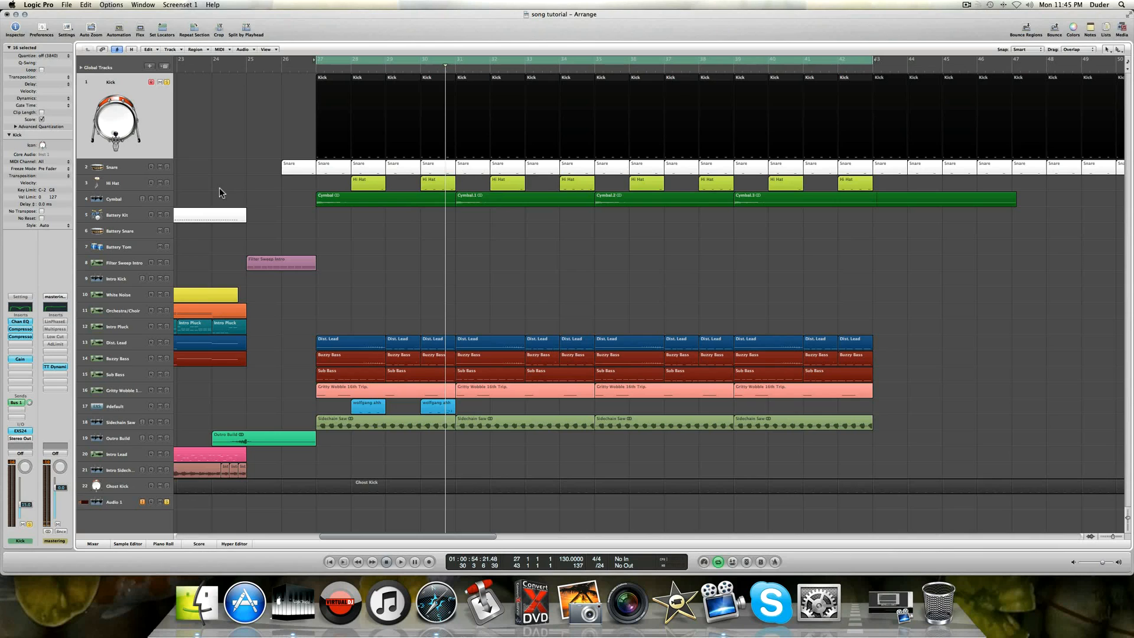
Solo the Snare, extend the cycle start to bar 26, and play its bar 26 region with the Piano Roll open.
{"action": "left_click", "coordinate": [126, 169]}
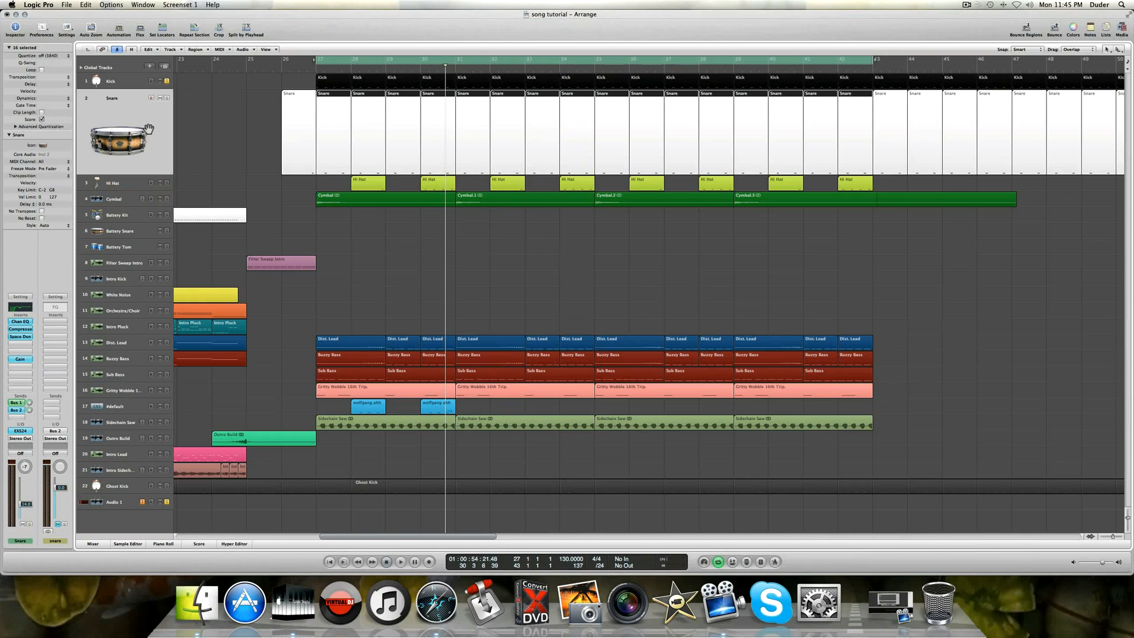
{"action": "left_click", "coordinate": [167, 98]}
{"action": "left_click_drag", "start_coordinate": [316, 61], "coordinate": [282, 62]}
{"action": "left_click", "coordinate": [313, 161]}
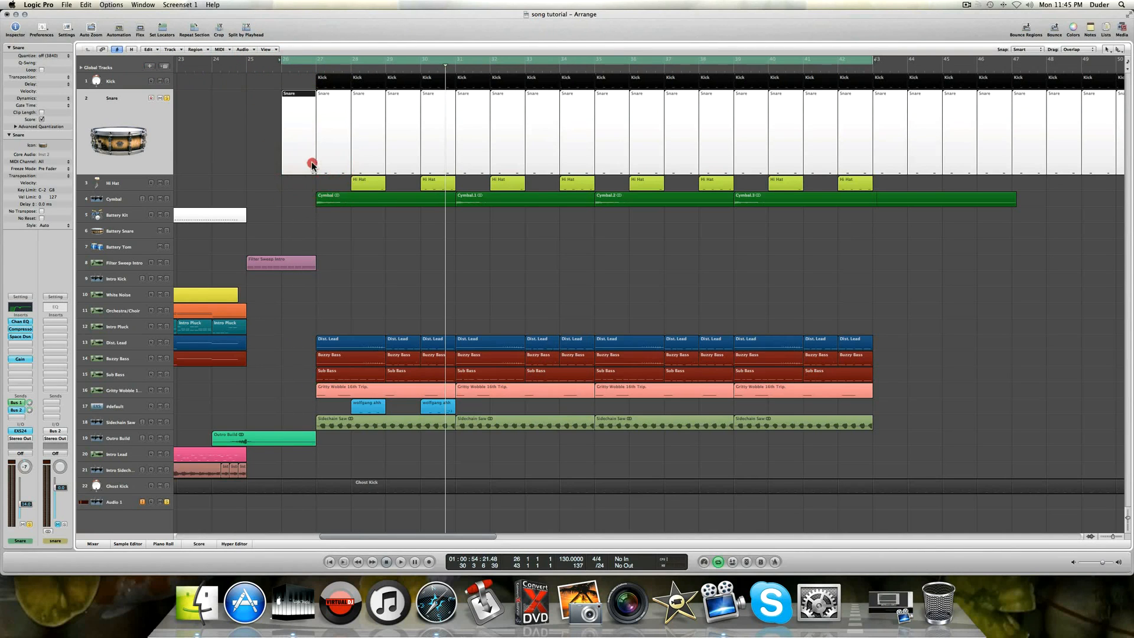
{"action": "double_click", "coordinate": [312, 161]}
{"action": "key", "text": "space"}
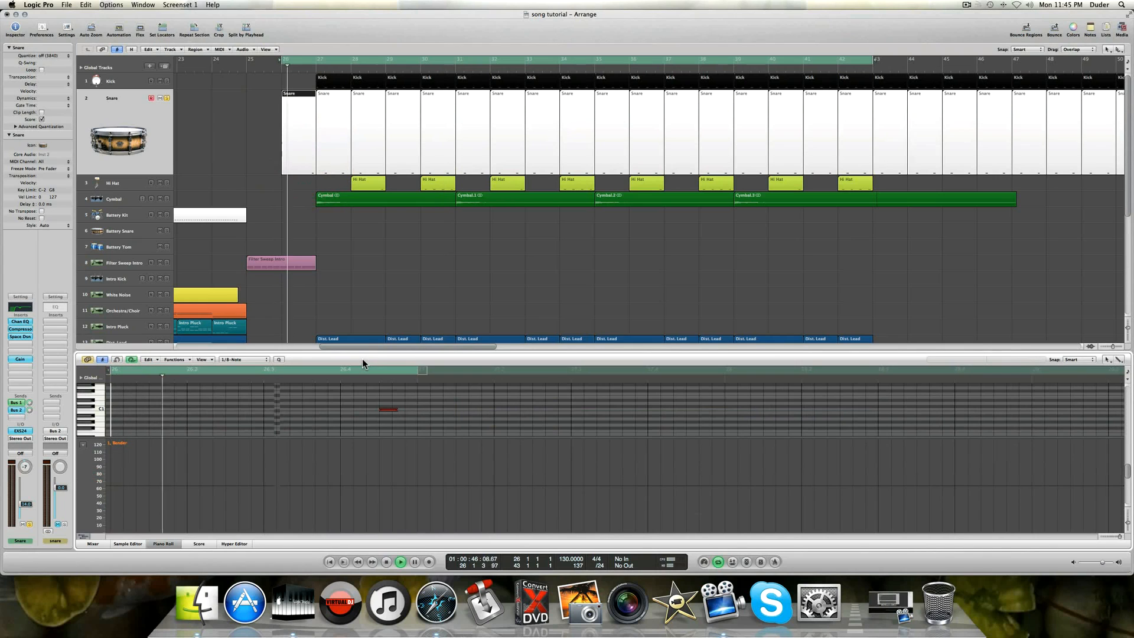
{"action": "key", "text": "space"}
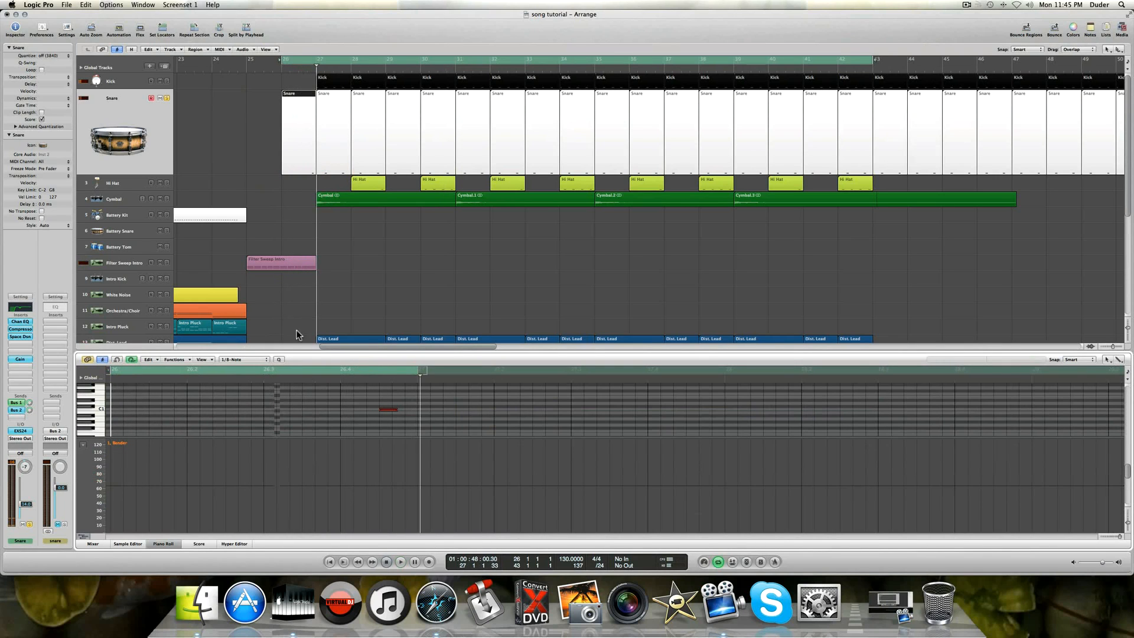
Turn off solo on the Snare and Audio 1 tracks and briefly play the full mix from bar 26.
{"action": "left_click", "coordinate": [167, 99]}
{"action": "scroll", "coordinate": [180, 118], "scroll_direction": "down", "scroll_amount": 10}
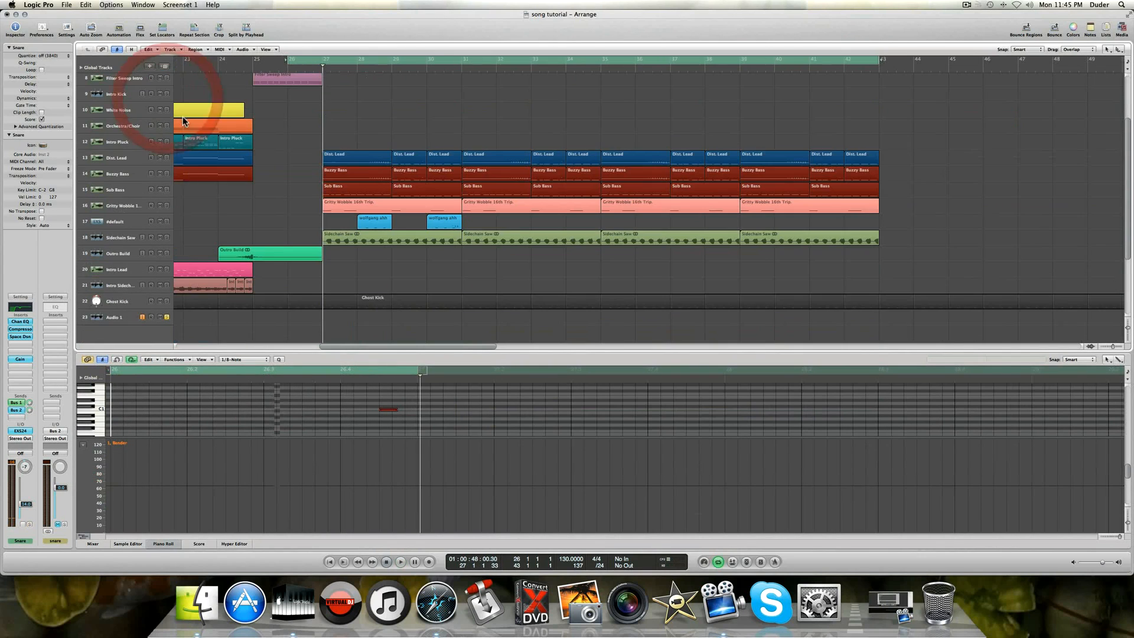
{"action": "left_click", "coordinate": [168, 318]}
{"action": "left_click", "coordinate": [169, 319]}
{"action": "key", "text": "space"}
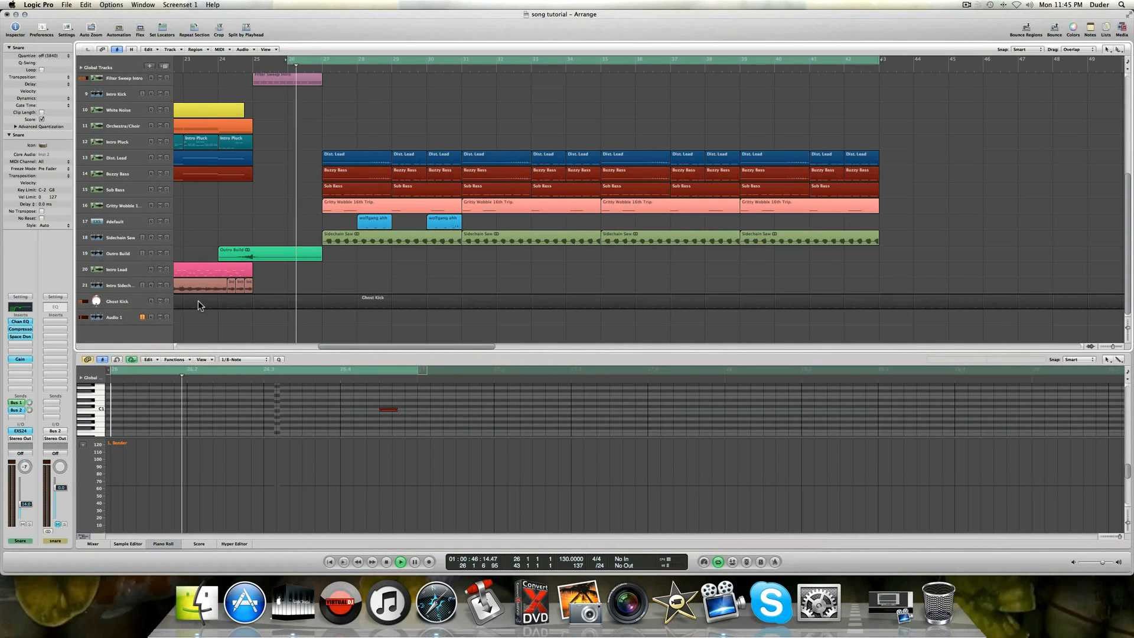
{"action": "key", "text": "space"}
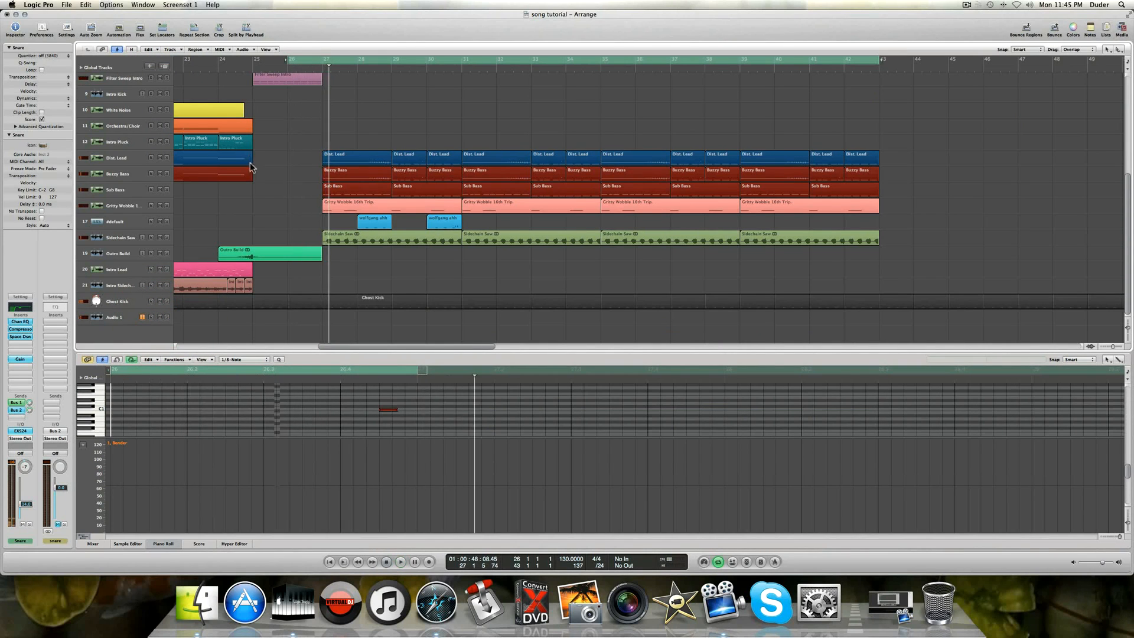
Extend the cycle start to bar 25 and lower the Filter Sweep Intro track's volume.
{"action": "scroll", "coordinate": [278, 125], "scroll_direction": "up", "scroll_amount": 5}
{"action": "left_click_drag", "start_coordinate": [288, 59], "coordinate": [252, 60]}
{"action": "left_click", "coordinate": [116, 263]}
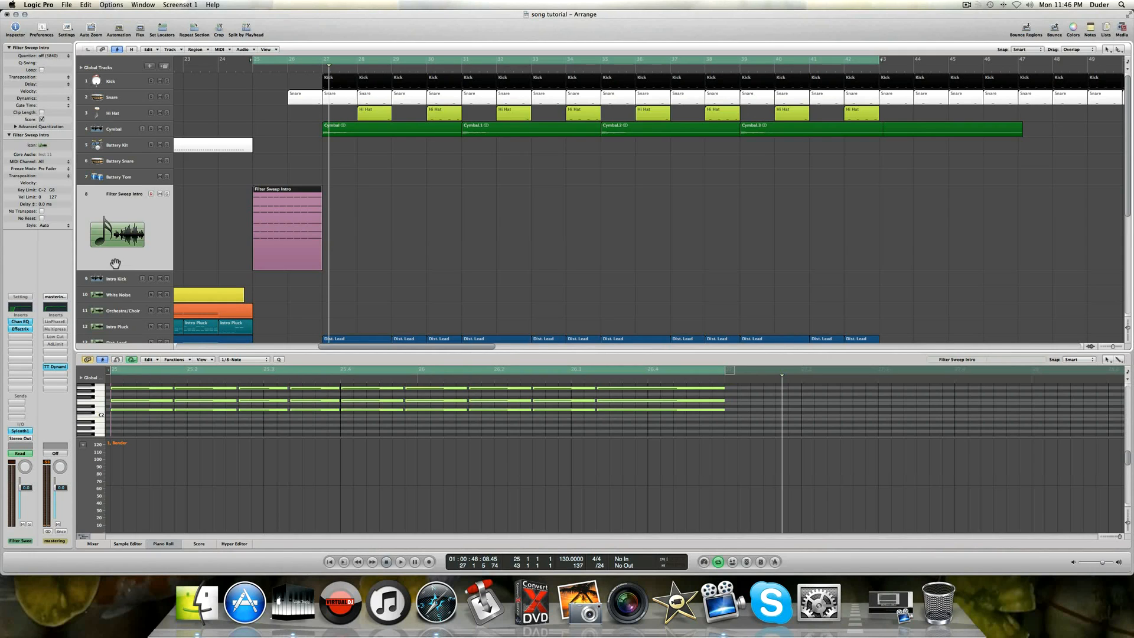
{"action": "left_click_drag", "start_coordinate": [25, 491], "coordinate": [24, 524]}
Play the transition from bar 25 into the drop, stop playback, and select the Outro Build track.
{"action": "key", "text": "space"}
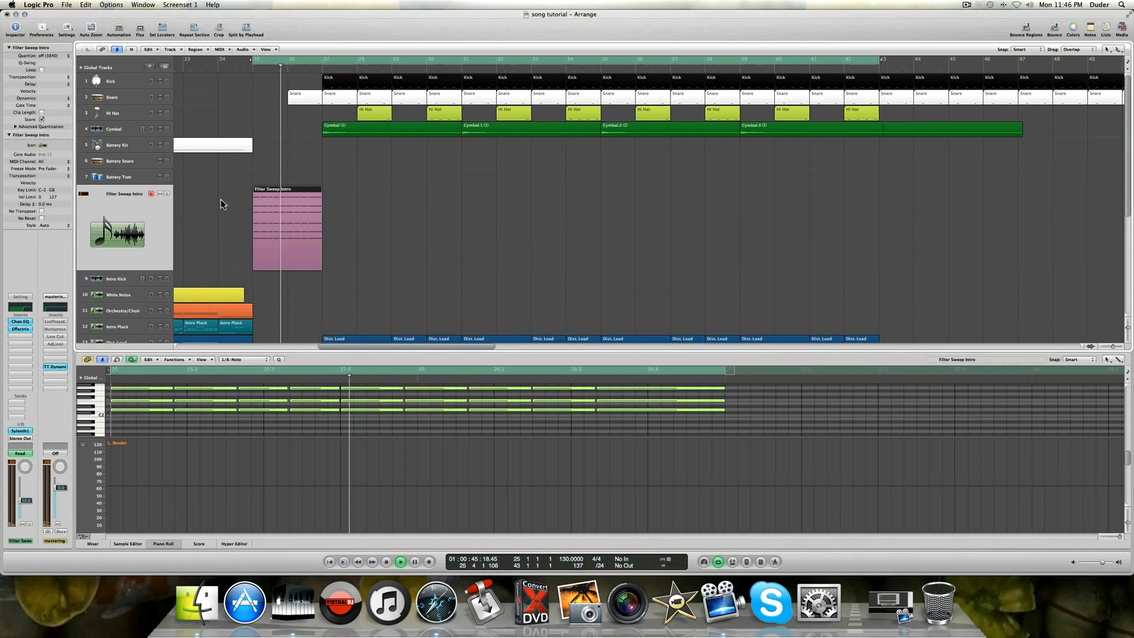
{"action": "scroll", "coordinate": [221, 199], "scroll_direction": "down", "scroll_amount": 5}
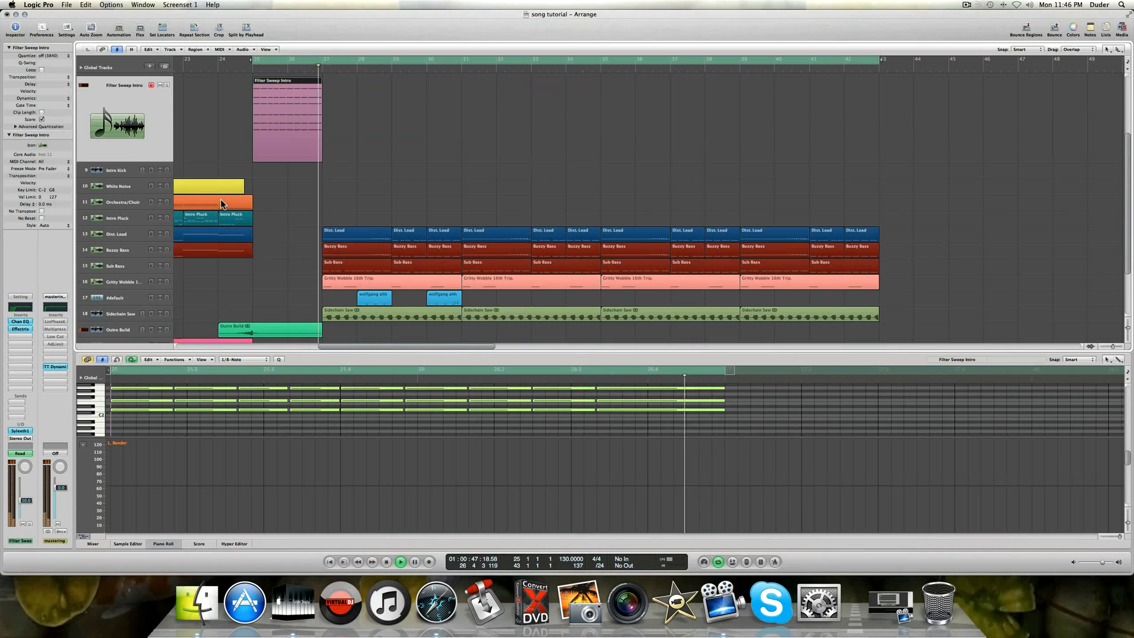
{"action": "key", "text": "space"}
{"action": "left_click", "coordinate": [122, 331]}
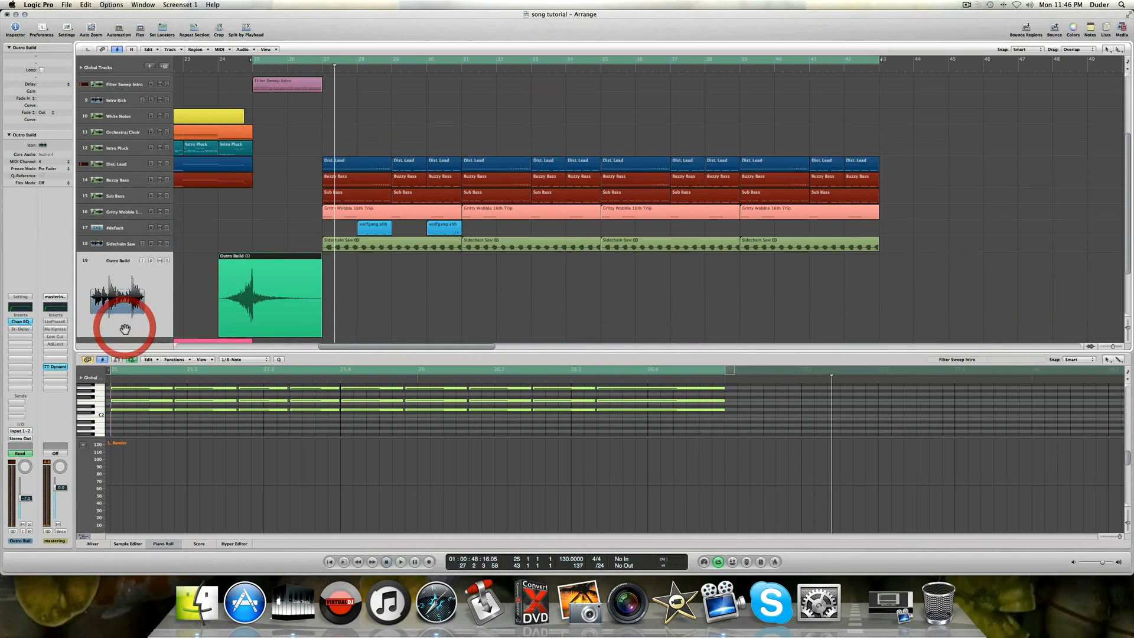
{"action": "scroll", "coordinate": [214, 290], "scroll_direction": "up", "scroll_amount": 5}
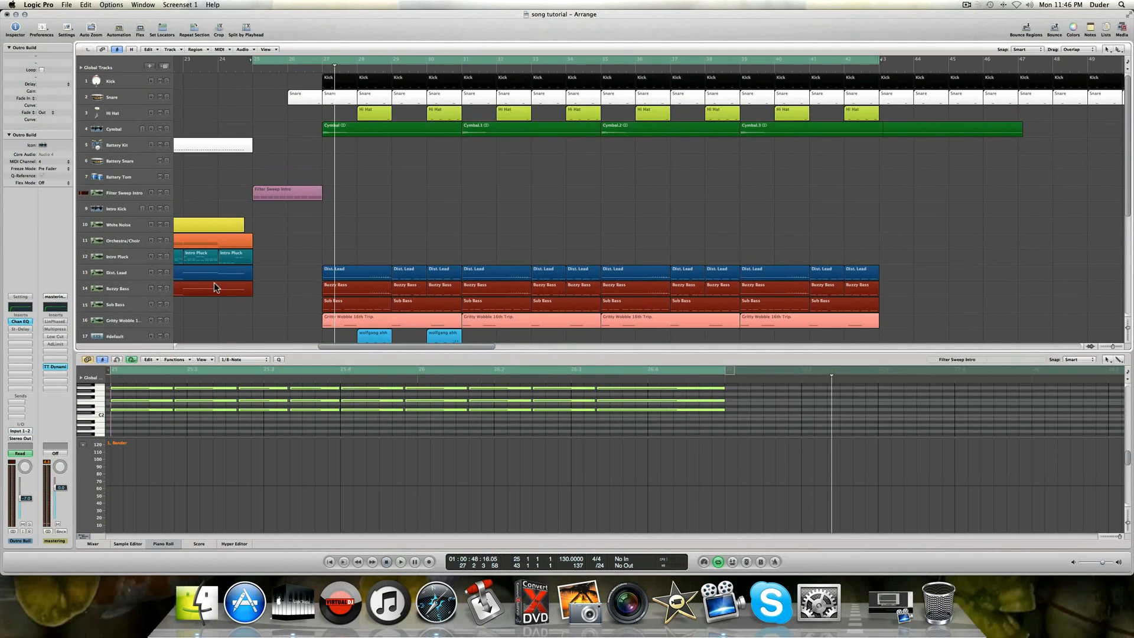
Play the transition from bar 25 into the drop, and show the notes of the bar 26 snare and bar 27 kick regions.
{"action": "key", "text": "space"}
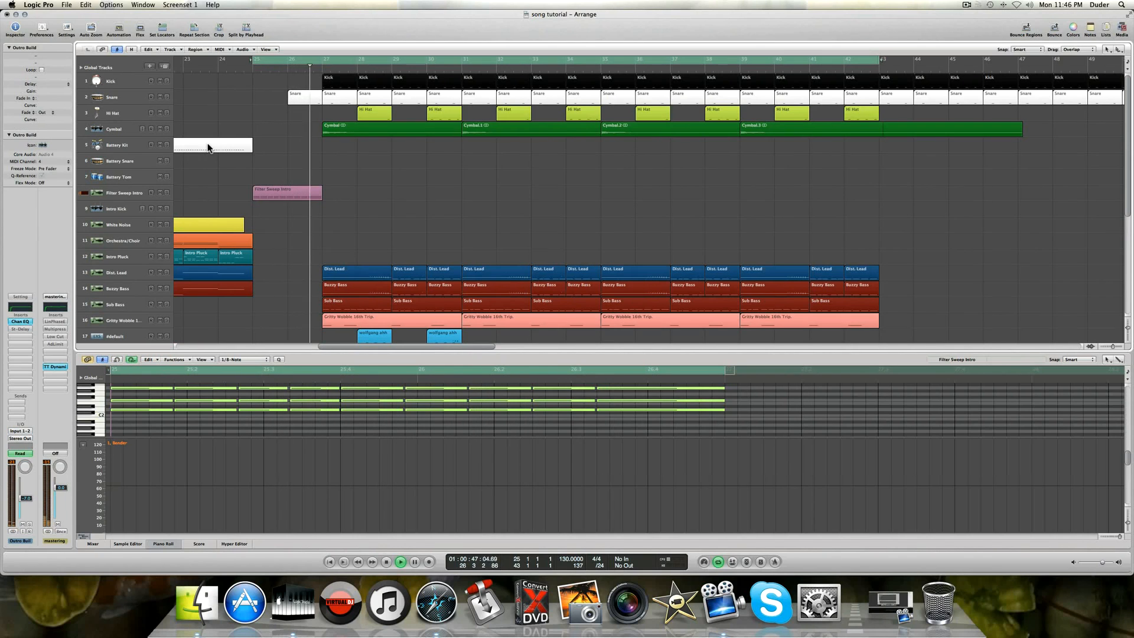
{"action": "key", "text": "space"}
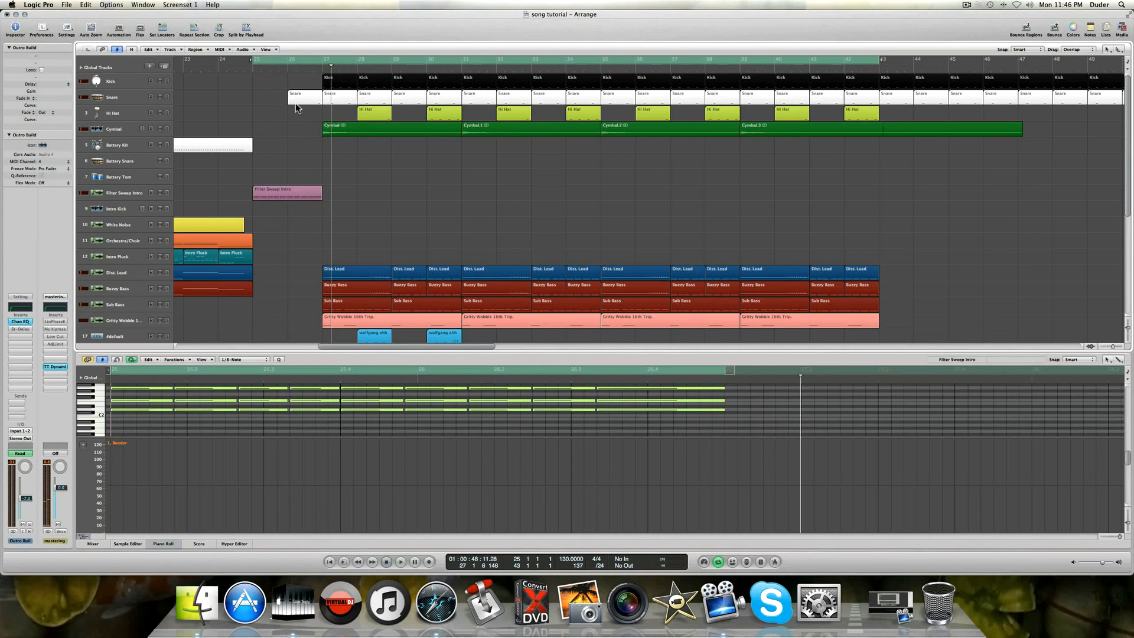
{"action": "left_click", "coordinate": [311, 99]}
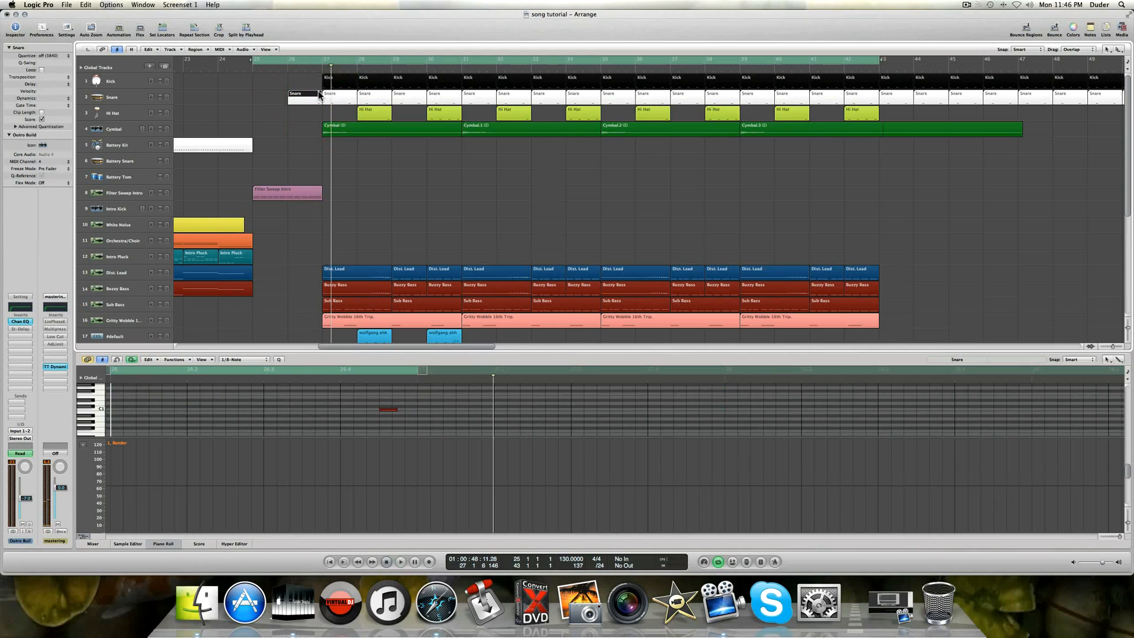
{"action": "left_click", "coordinate": [333, 80]}
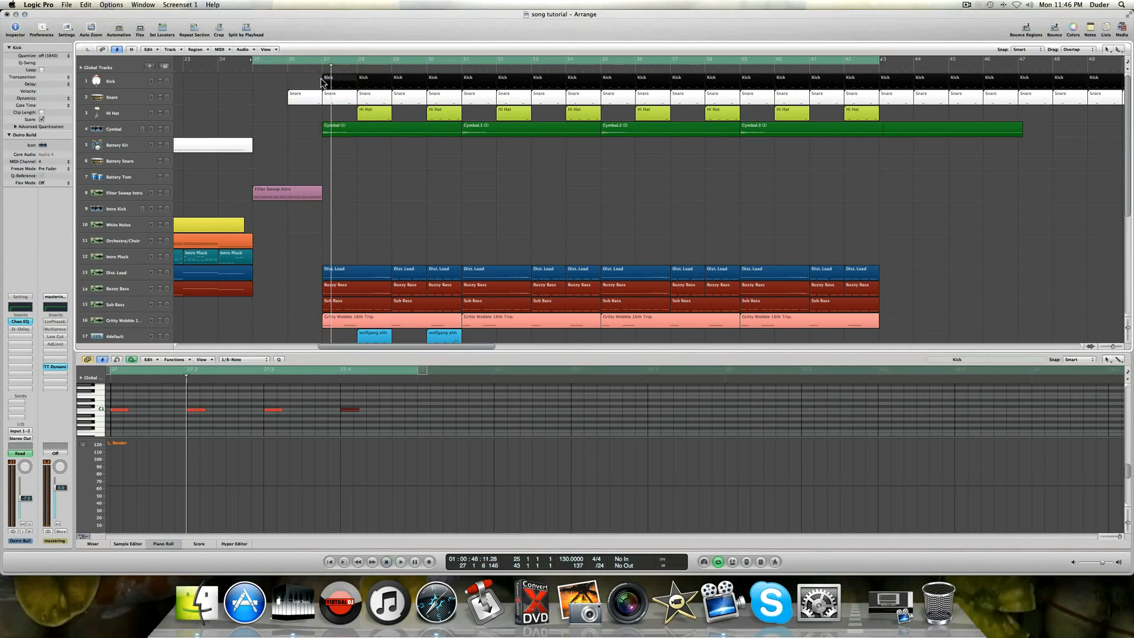
Look over the repeated kick and snare regions to the end of their run, and show the notes of the bar 27 snare region.
{"action": "scroll", "coordinate": [434, 141], "scroll_direction": "right", "scroll_amount": 1}
{"action": "scroll", "coordinate": [435, 140], "scroll_direction": "right", "scroll_amount": 5}
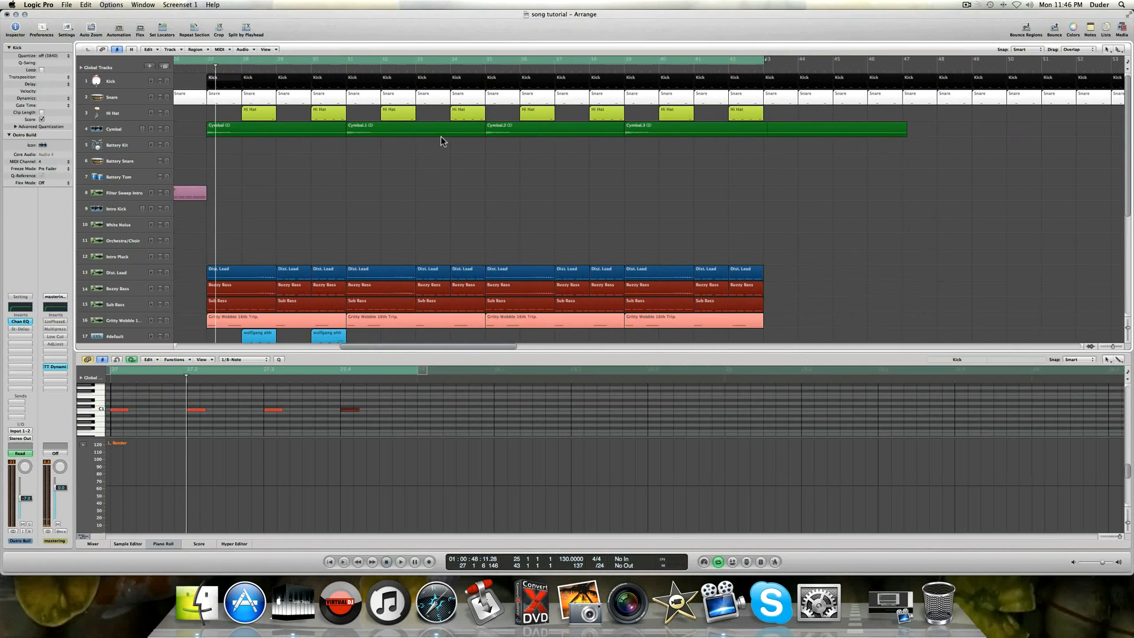
{"action": "scroll", "coordinate": [372, 125], "scroll_direction": "right", "scroll_amount": 5}
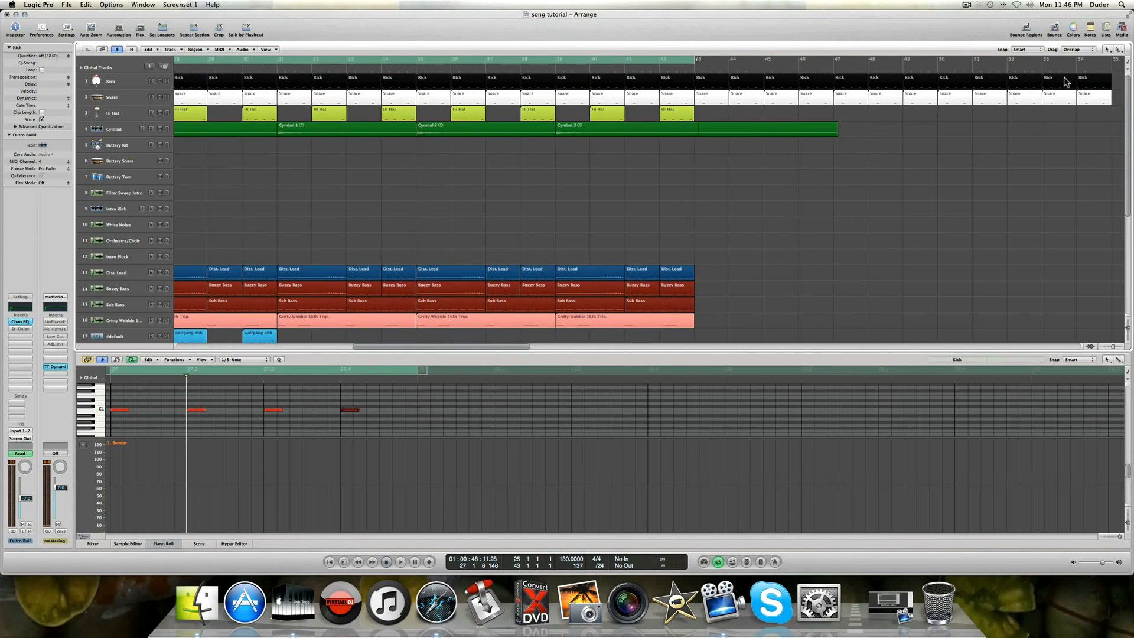
{"action": "scroll", "coordinate": [1095, 86], "scroll_direction": "right", "scroll_amount": 4}
{"action": "scroll", "coordinate": [1092, 80], "scroll_direction": "left", "scroll_amount": 3}
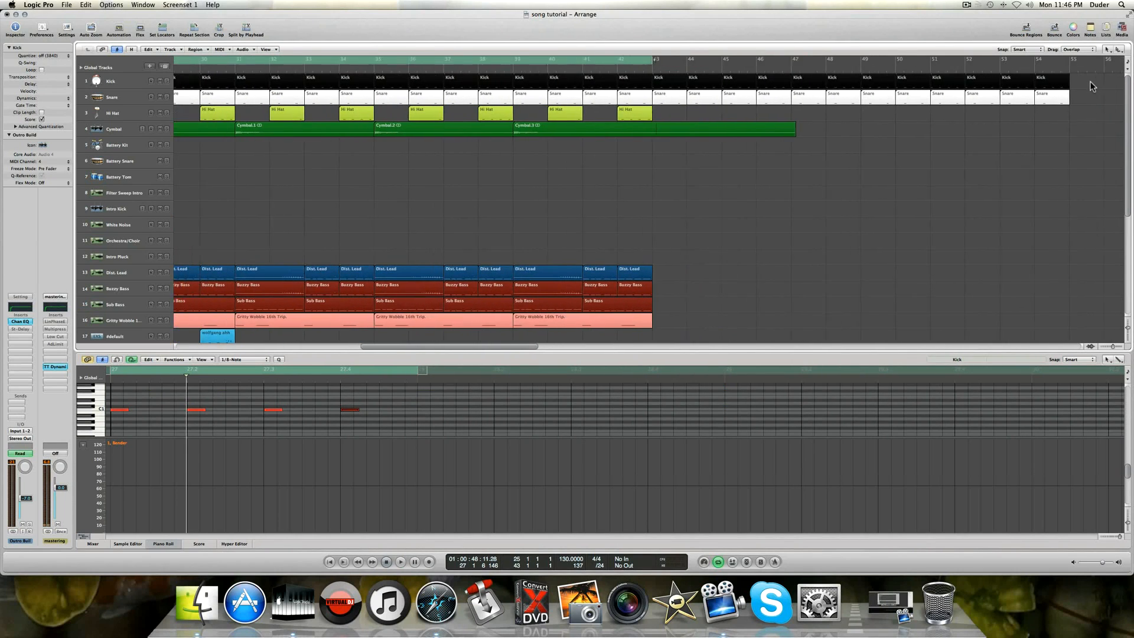
{"action": "scroll", "coordinate": [440, 95], "scroll_direction": "left", "scroll_amount": 5}
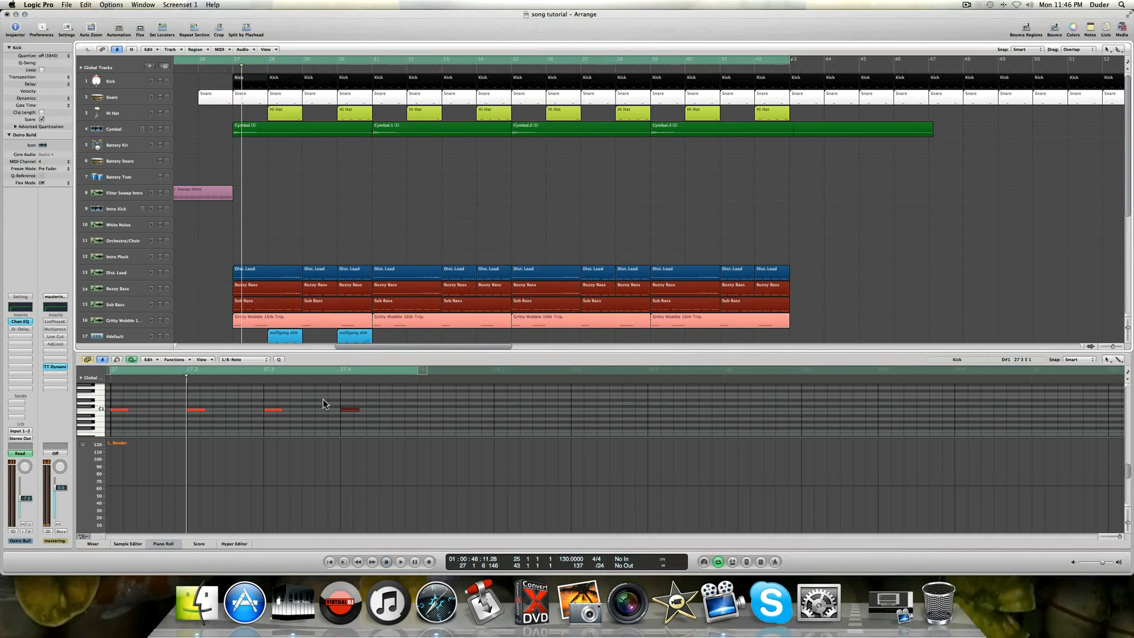
{"action": "left_click", "coordinate": [245, 94]}
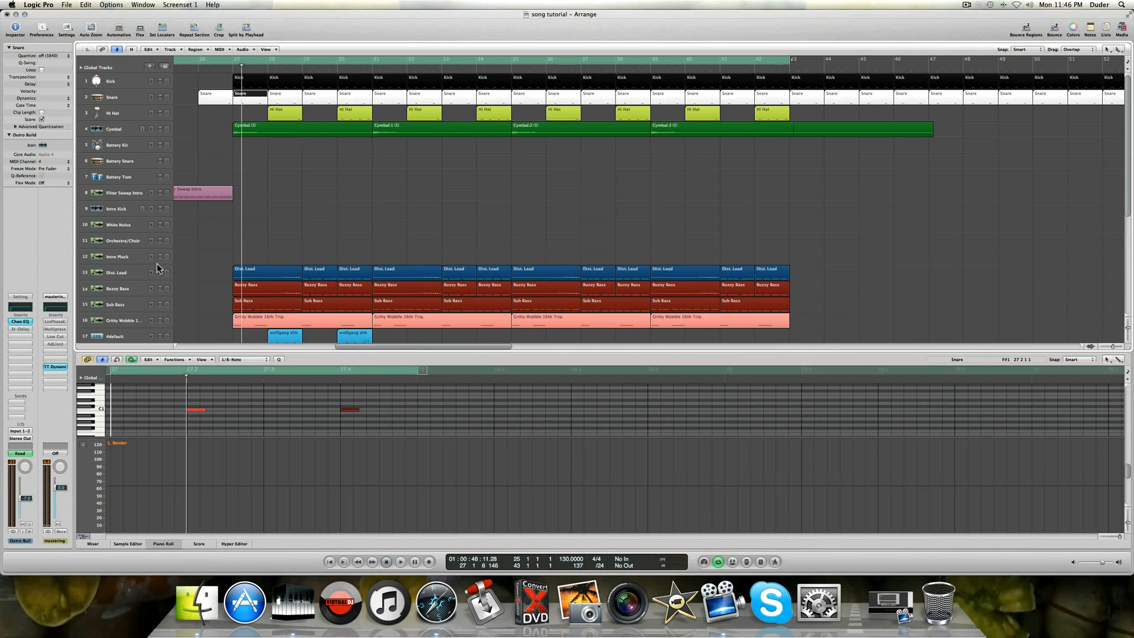
Select the Snare track, open its Compressor insert, and move the plug-in window away from the track list.
{"action": "left_click", "coordinate": [20, 322]}
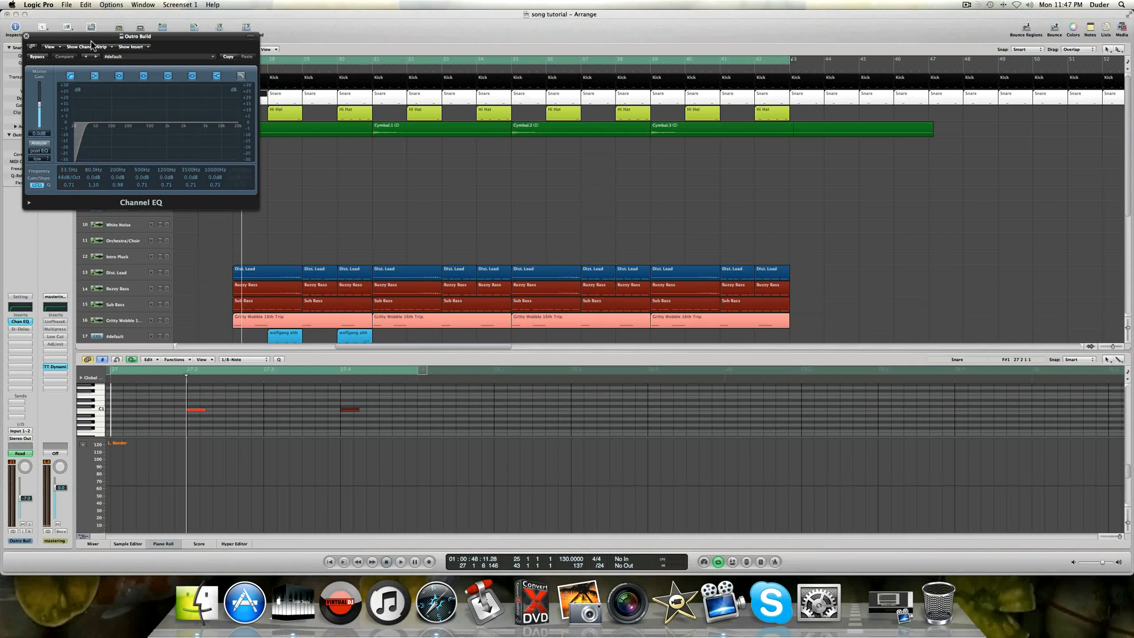
{"action": "left_click", "coordinate": [27, 36]}
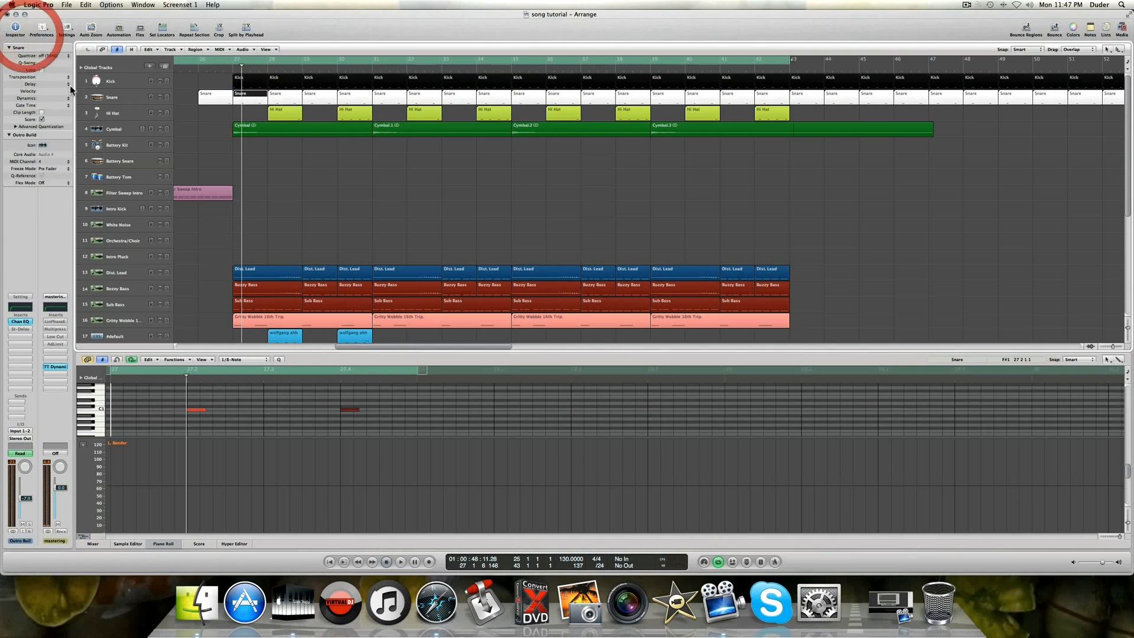
{"action": "left_click", "coordinate": [124, 103]}
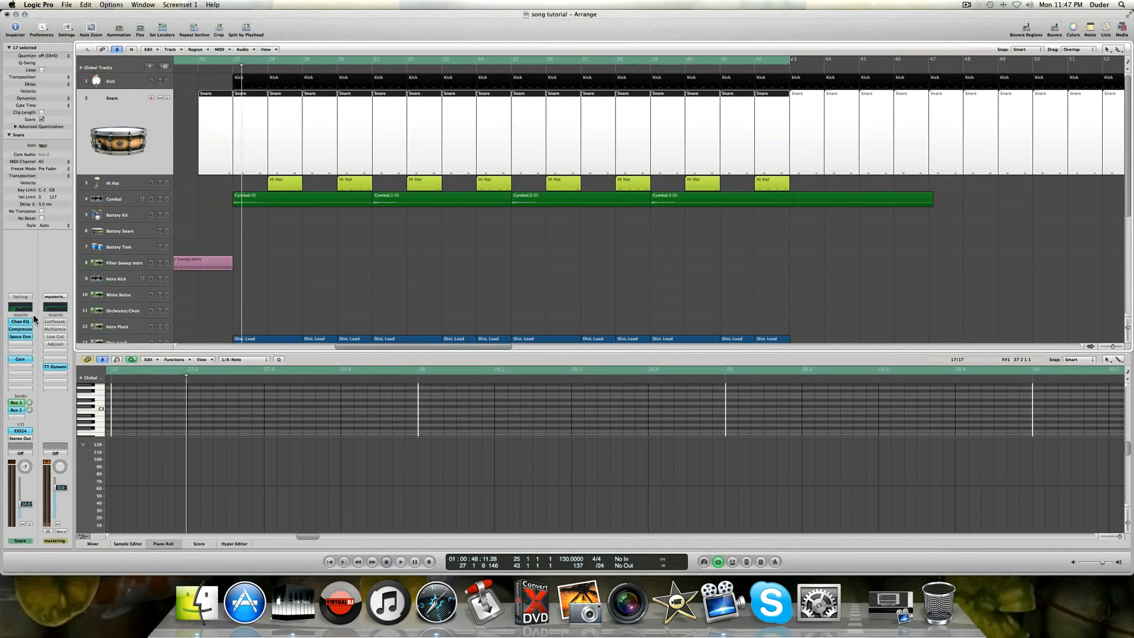
{"action": "left_click", "coordinate": [214, 239]}
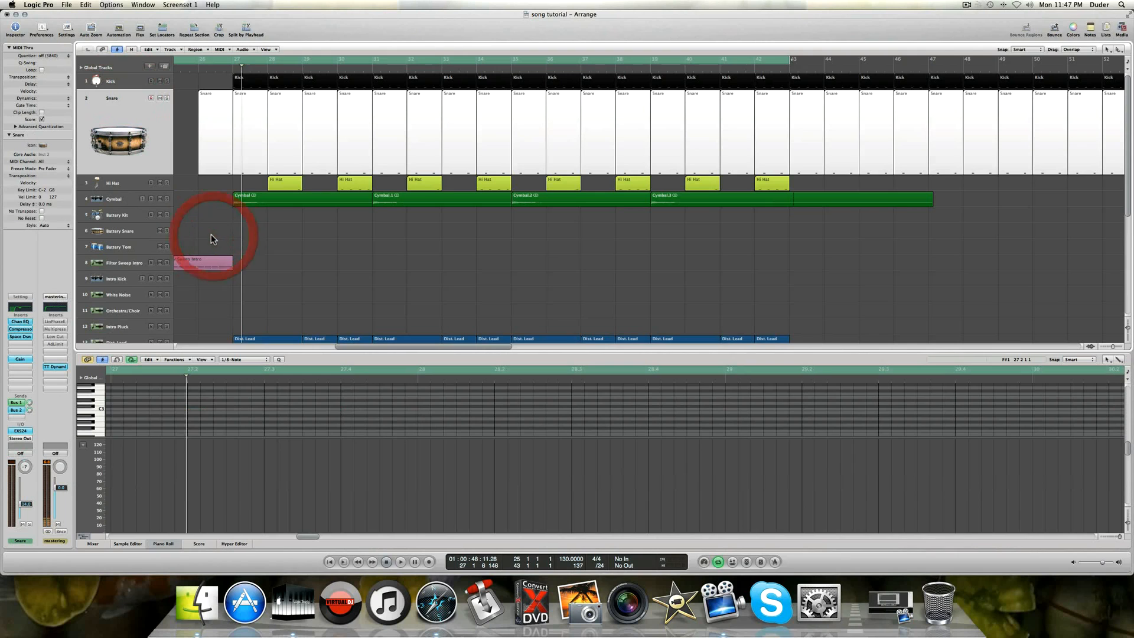
{"action": "left_click", "coordinate": [20, 329]}
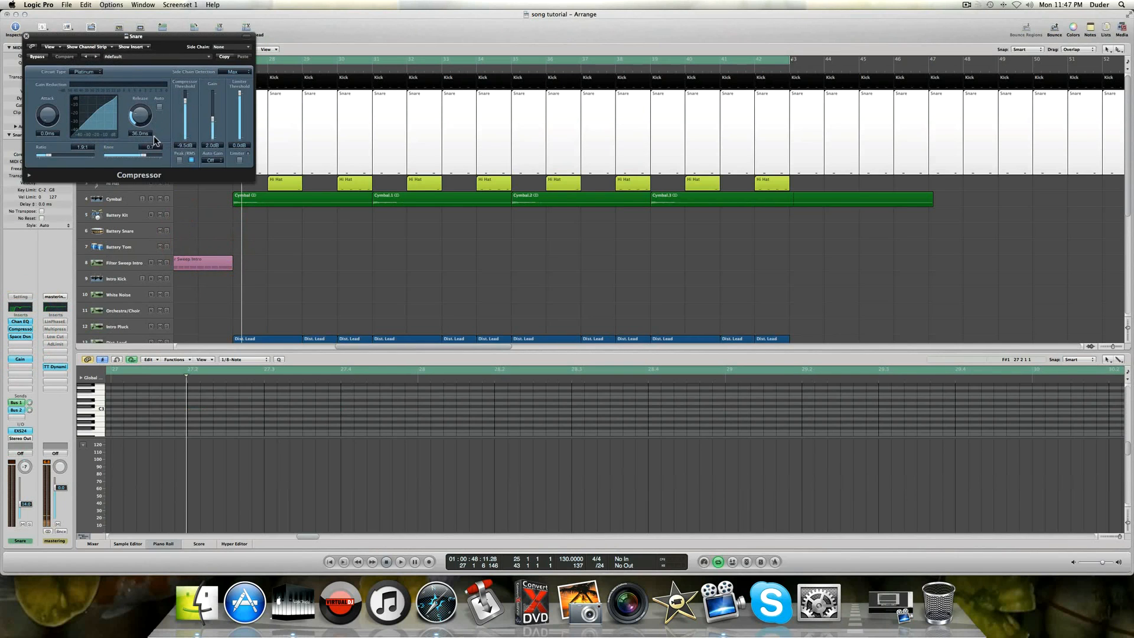
{"action": "left_click_drag", "start_coordinate": [149, 36], "coordinate": [411, 61]}
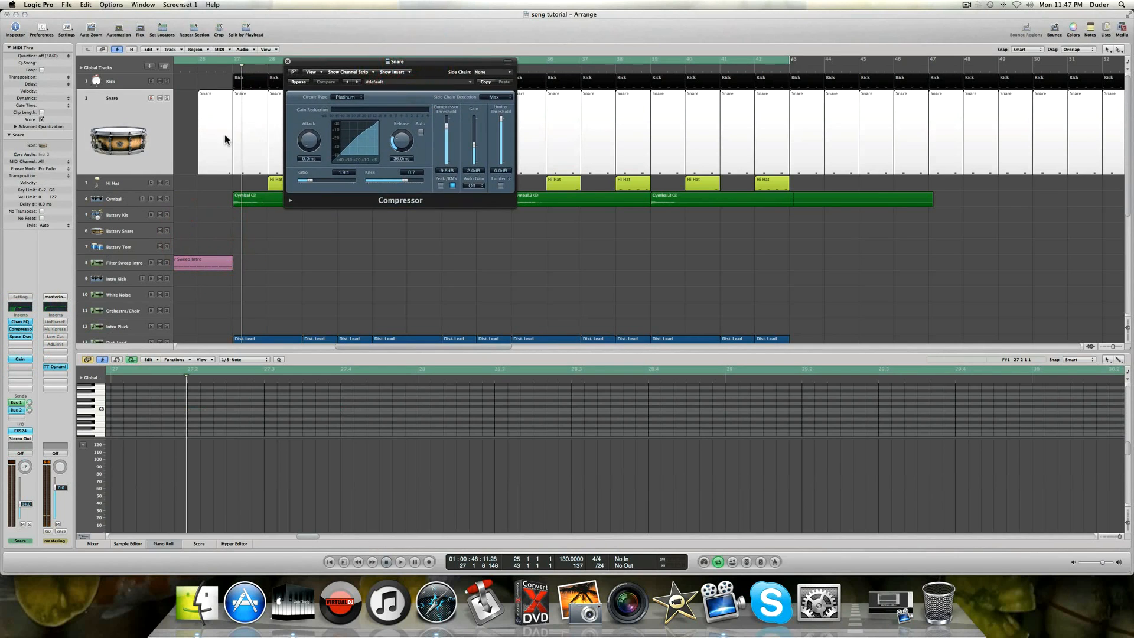
Solo the Snare and Audio 1 tracks.
{"action": "scroll", "coordinate": [217, 145], "scroll_direction": "down", "scroll_amount": 5}
{"action": "scroll", "coordinate": [217, 145], "scroll_direction": "up", "scroll_amount": 5}
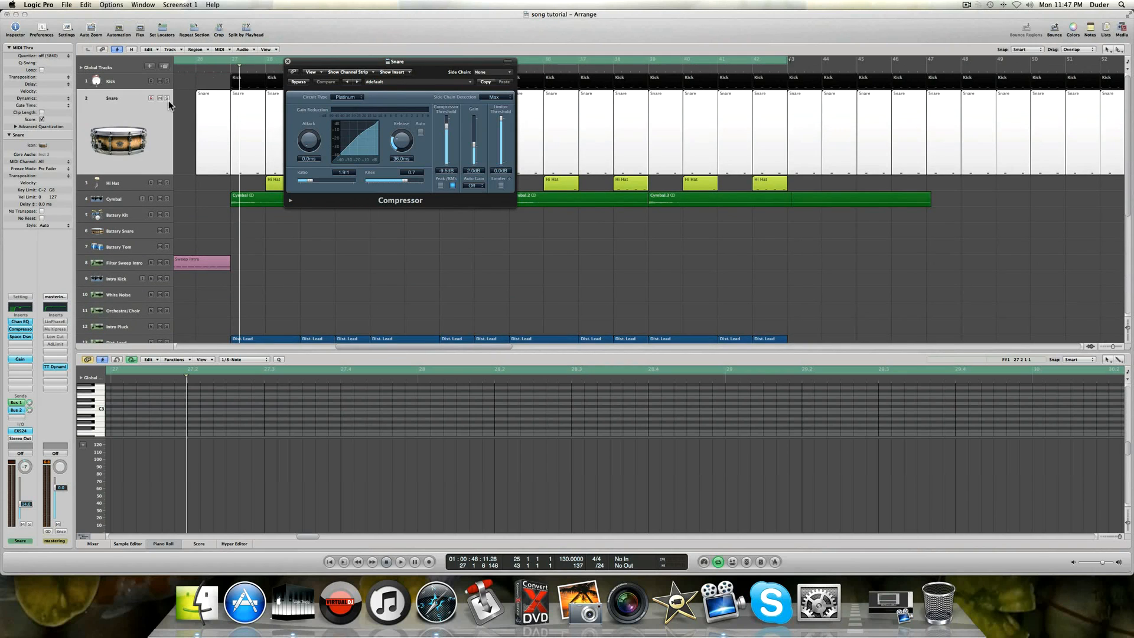
{"action": "left_click", "coordinate": [167, 98]}
{"action": "scroll", "coordinate": [190, 288], "scroll_direction": "down", "scroll_amount": 5}
{"action": "left_click", "coordinate": [168, 317]}
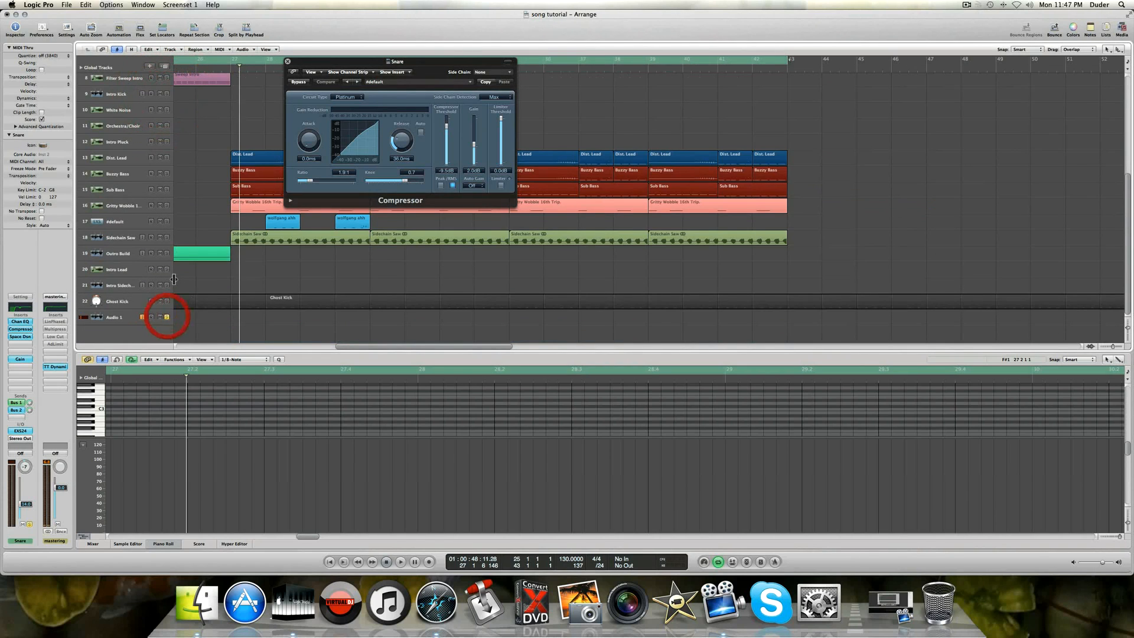
{"action": "scroll", "coordinate": [174, 277], "scroll_direction": "up", "scroll_amount": 4}
{"action": "scroll", "coordinate": [239, 152], "scroll_direction": "down", "scroll_amount": 4}
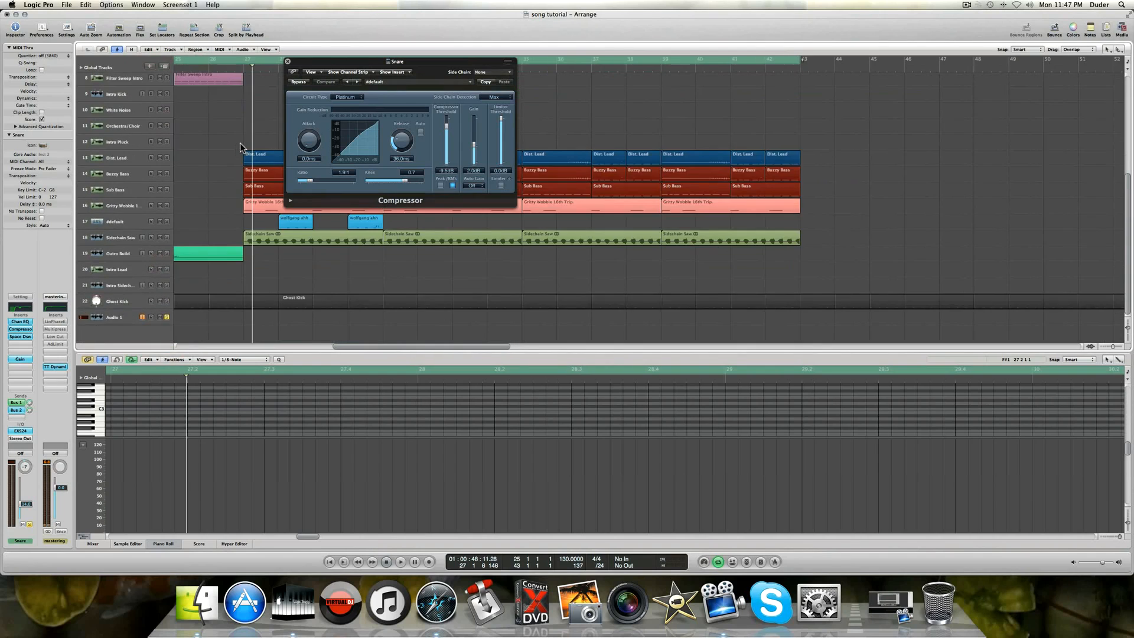
{"action": "scroll", "coordinate": [240, 143], "scroll_direction": "up", "scroll_amount": 6}
{"action": "scroll", "coordinate": [241, 148], "scroll_direction": "right", "scroll_amount": 1}
Play the soloed snare with the Compressor in view, setting the cycle to run from bar 27 to bar 44.
{"action": "key", "text": "space"}
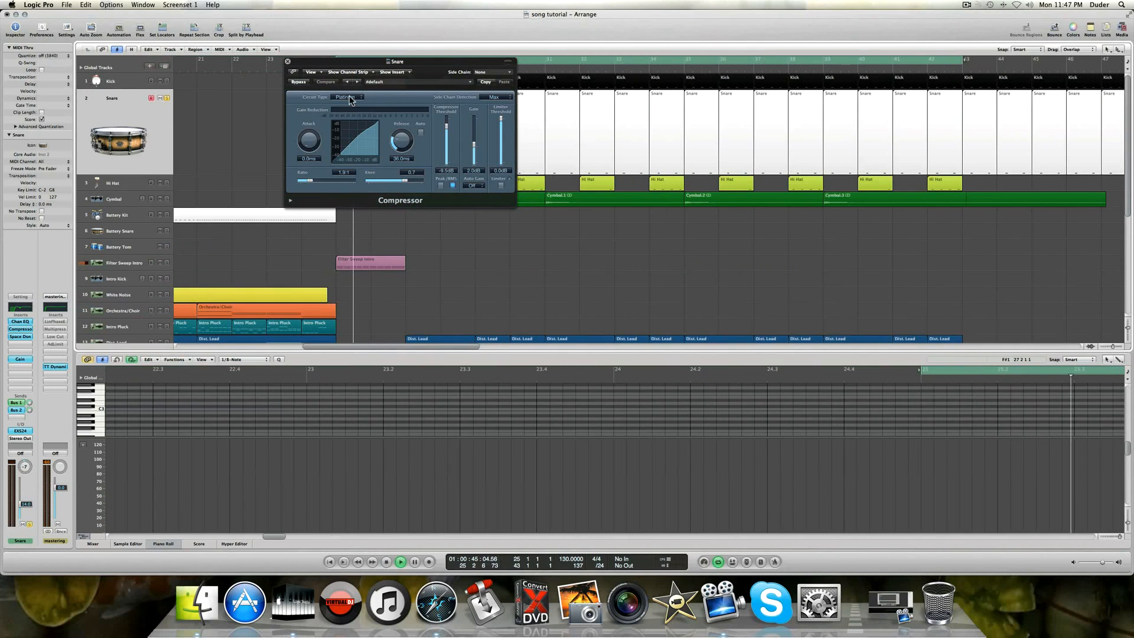
{"action": "left_click_drag", "start_coordinate": [358, 63], "coordinate": [532, 154]}
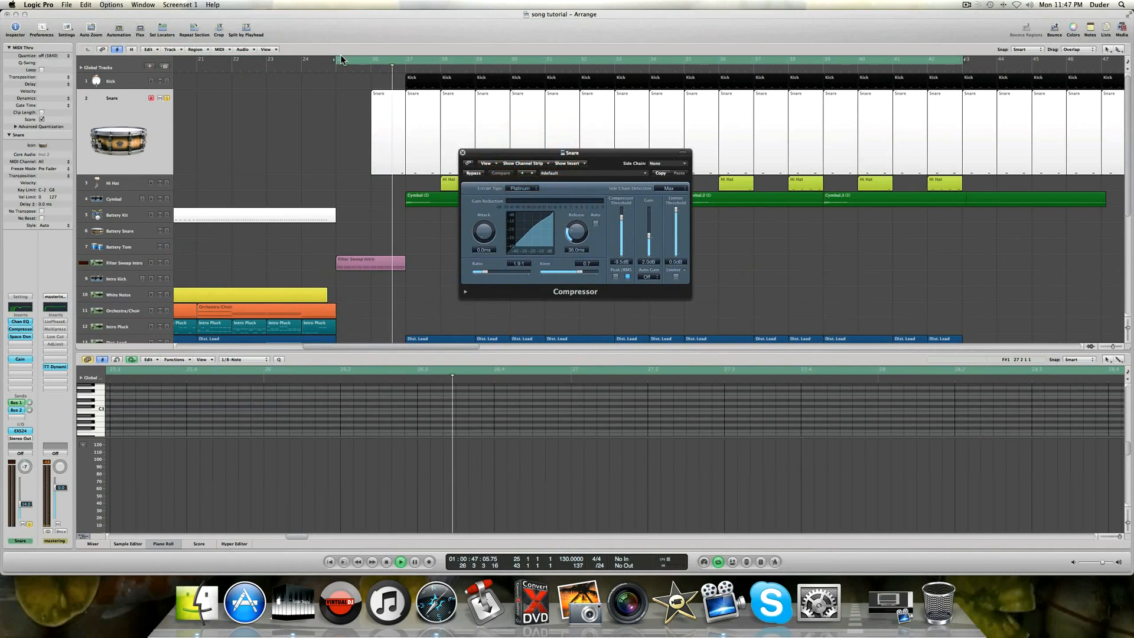
{"action": "left_click_drag", "start_coordinate": [394, 59], "coordinate": [408, 59]}
{"action": "left_click_drag", "start_coordinate": [337, 62], "coordinate": [411, 61]}
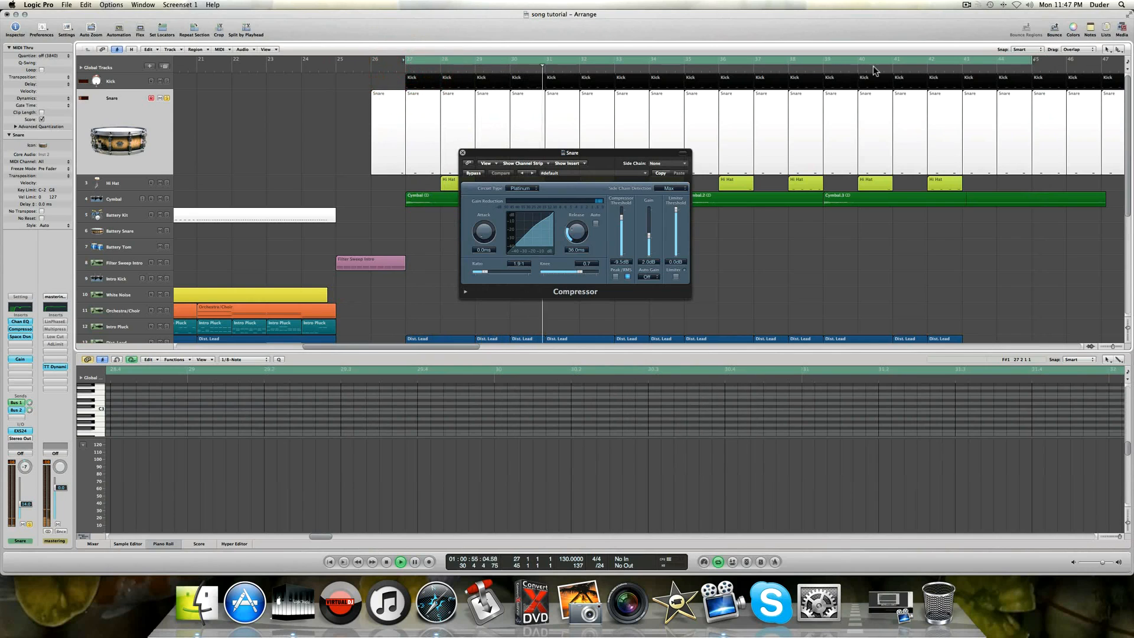
{"action": "left_click_drag", "start_coordinate": [1029, 60], "coordinate": [994, 66]}
{"action": "key", "text": "space"}
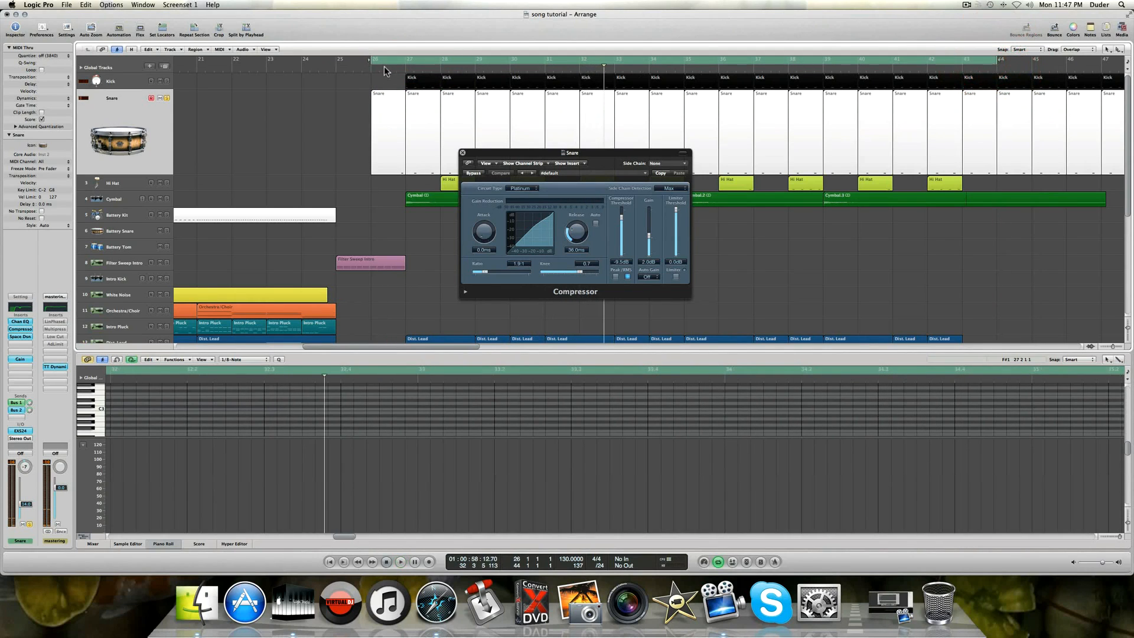
{"action": "left_click_drag", "start_coordinate": [372, 61], "coordinate": [408, 61]}
{"action": "key", "text": "space"}
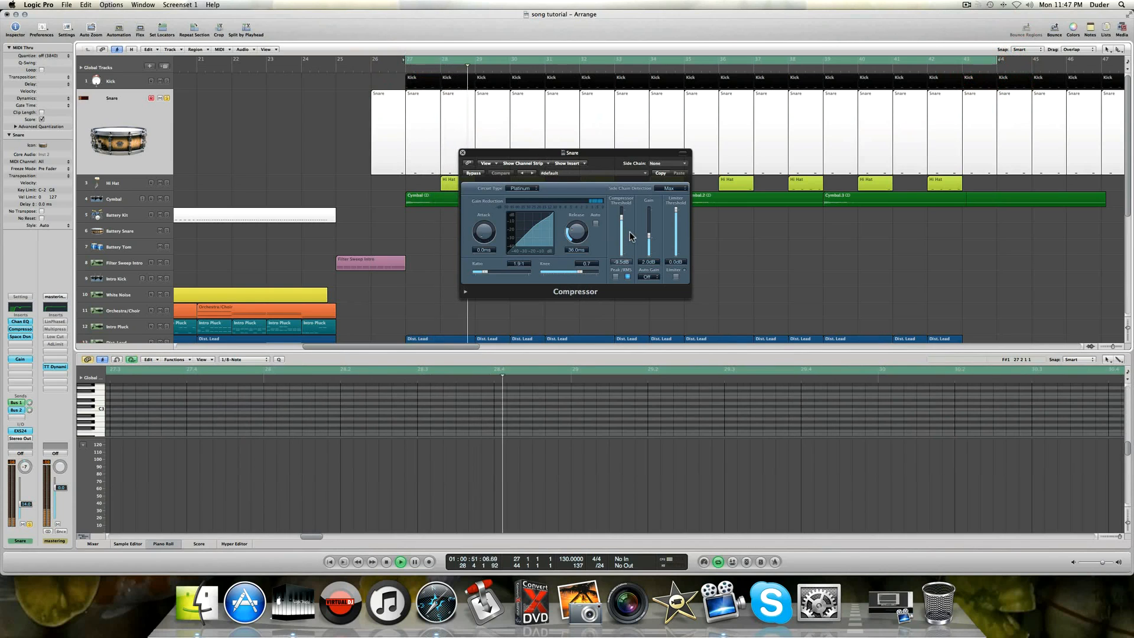
{"action": "key", "text": "space"}
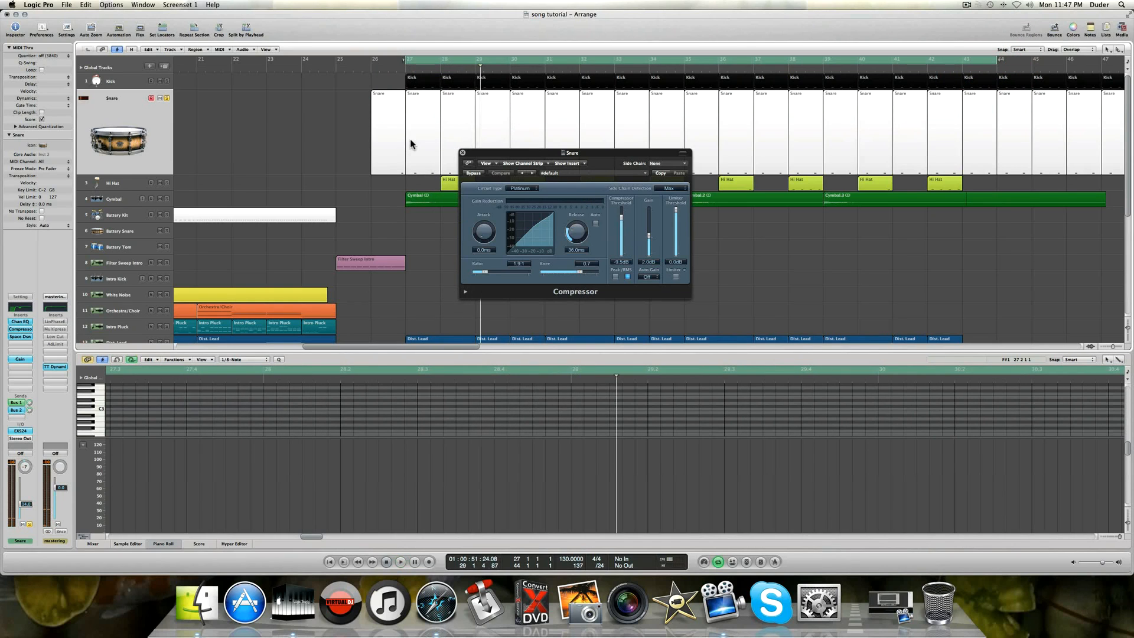
Select the Snare regions within the cycle, hide the Piano Roll's Hyper Draw area to enlarge the note view, and close the Compressor.
{"action": "left_click", "coordinate": [144, 146]}
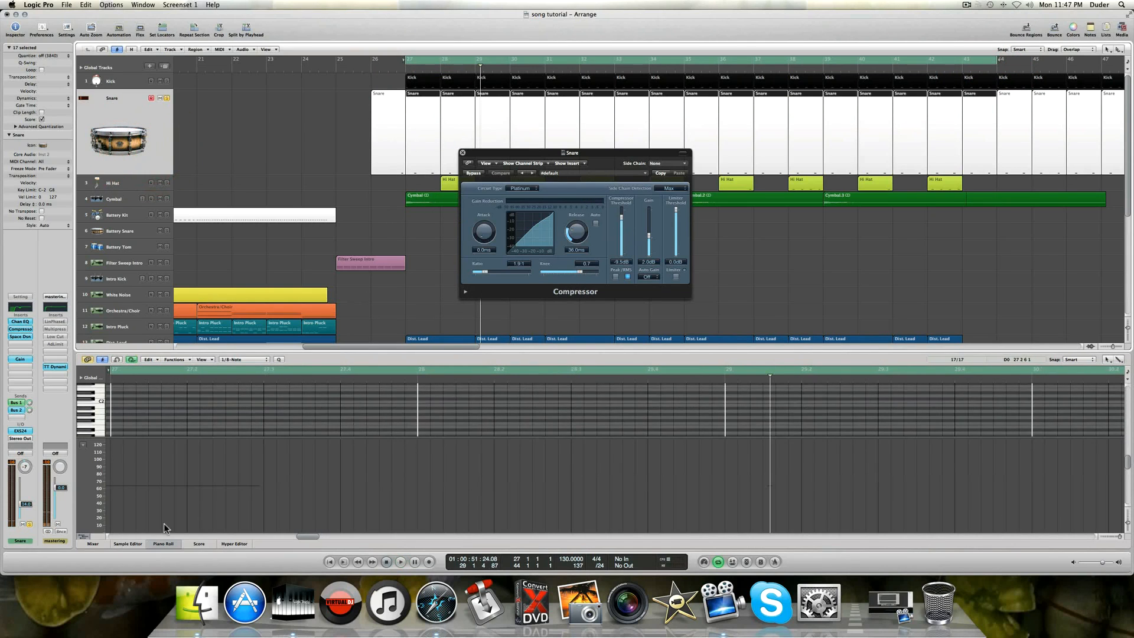
{"action": "left_click", "coordinate": [84, 537]}
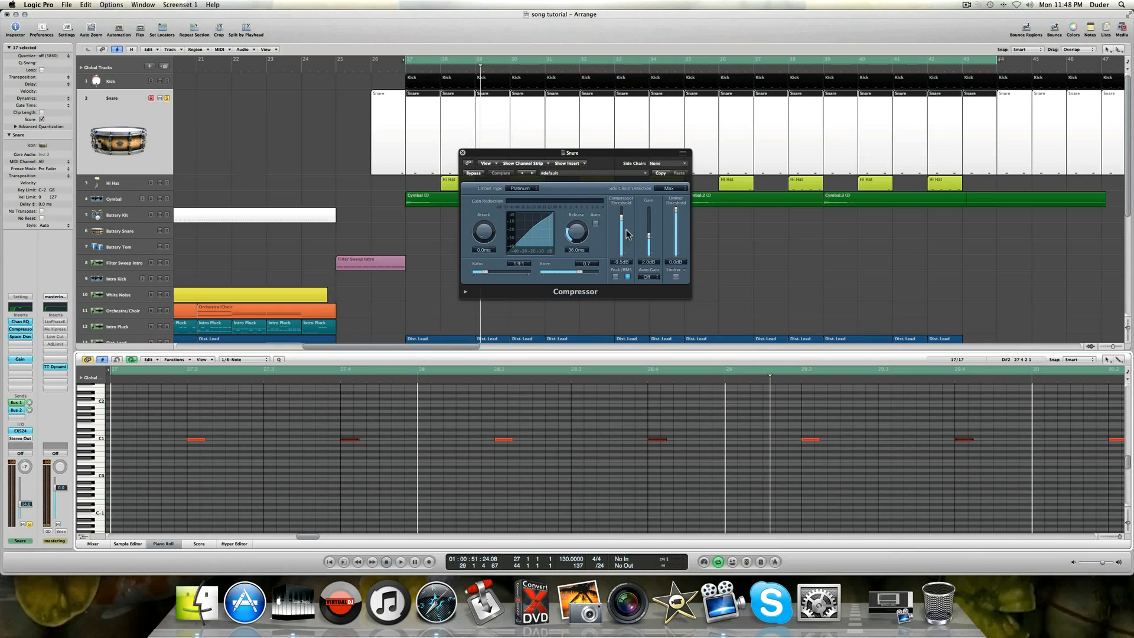
{"action": "left_click", "coordinate": [464, 154]}
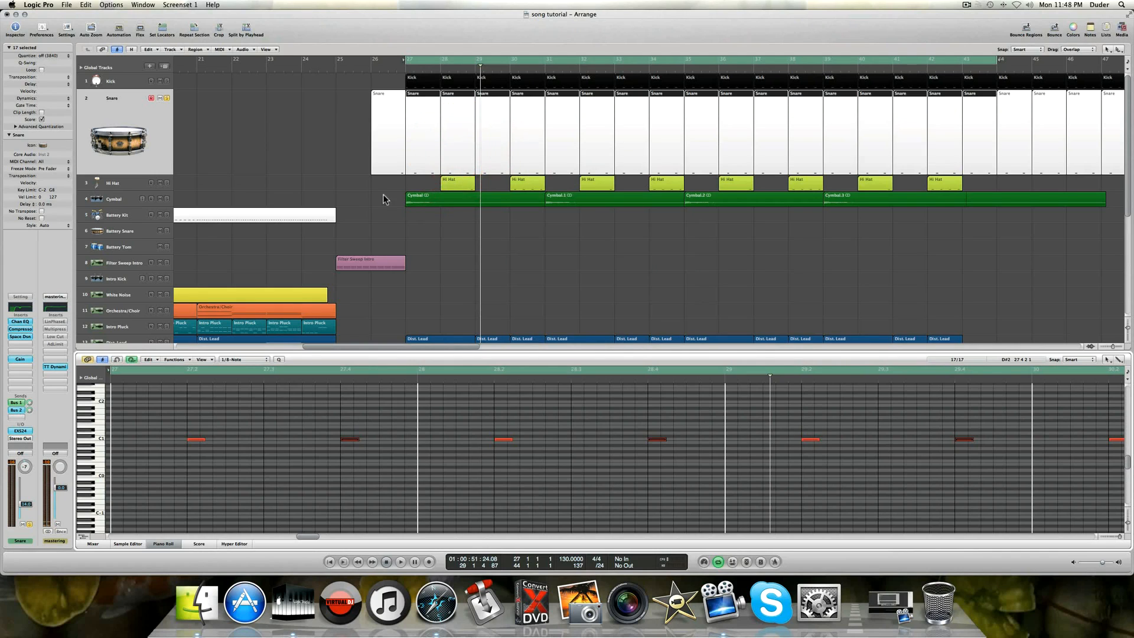
Open Space Designer on the Snare and view the reverb presets under 01 Large Spaces, 01 Rooms, without changing the setting.
{"action": "left_click", "coordinate": [22, 336]}
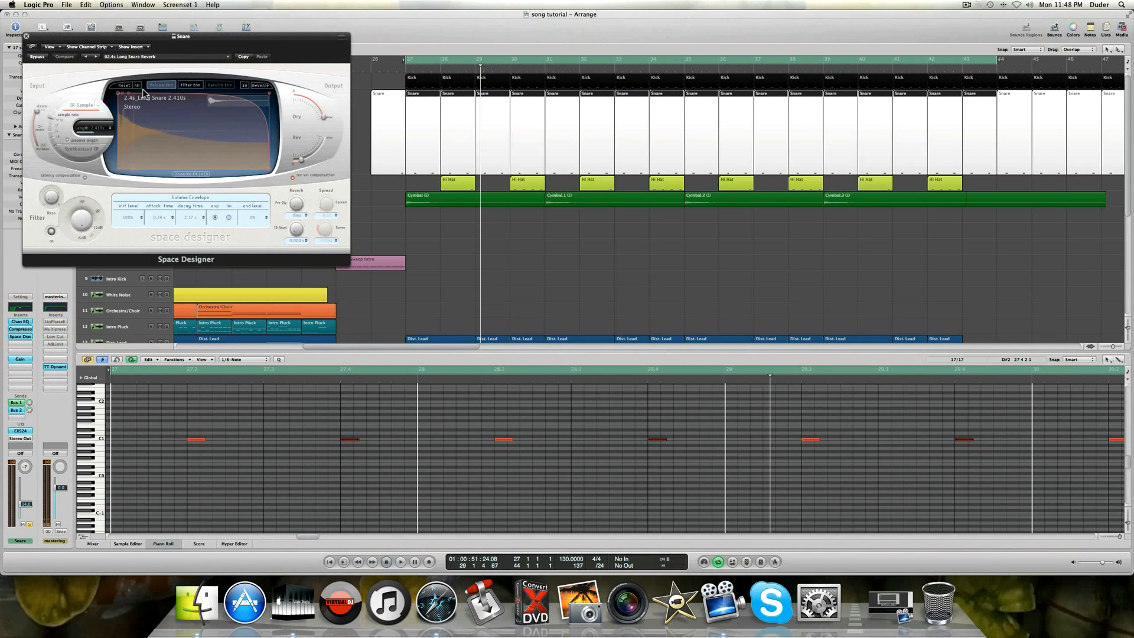
{"action": "left_click", "coordinate": [151, 58]}
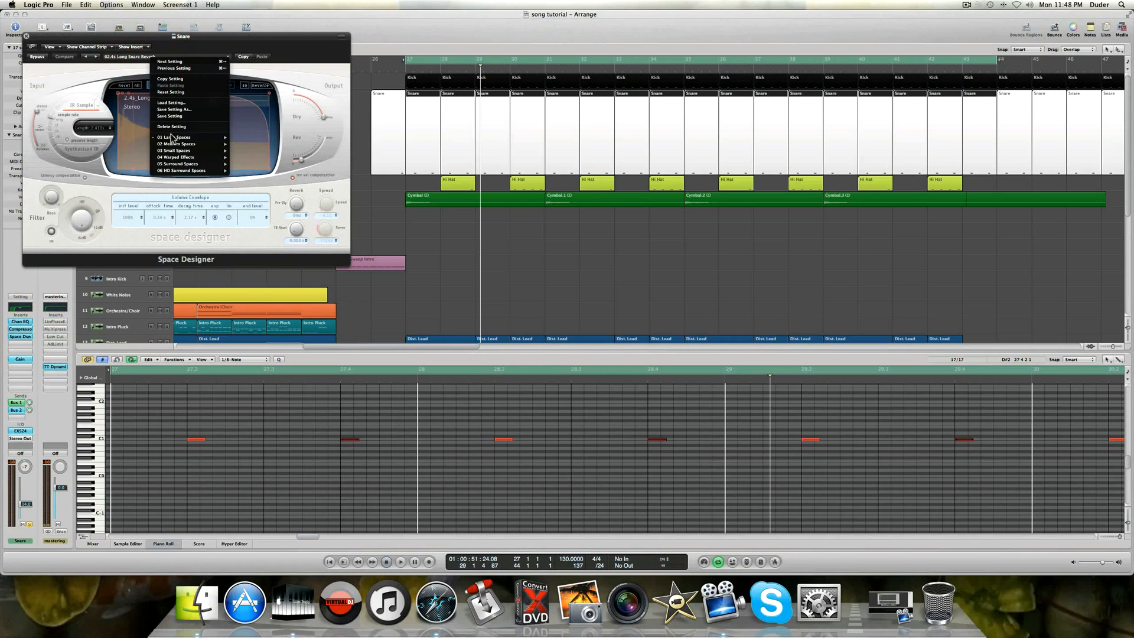
{"action": "mouse_move", "coordinate": [173, 139]}
{"action": "mouse_move", "coordinate": [250, 140]}
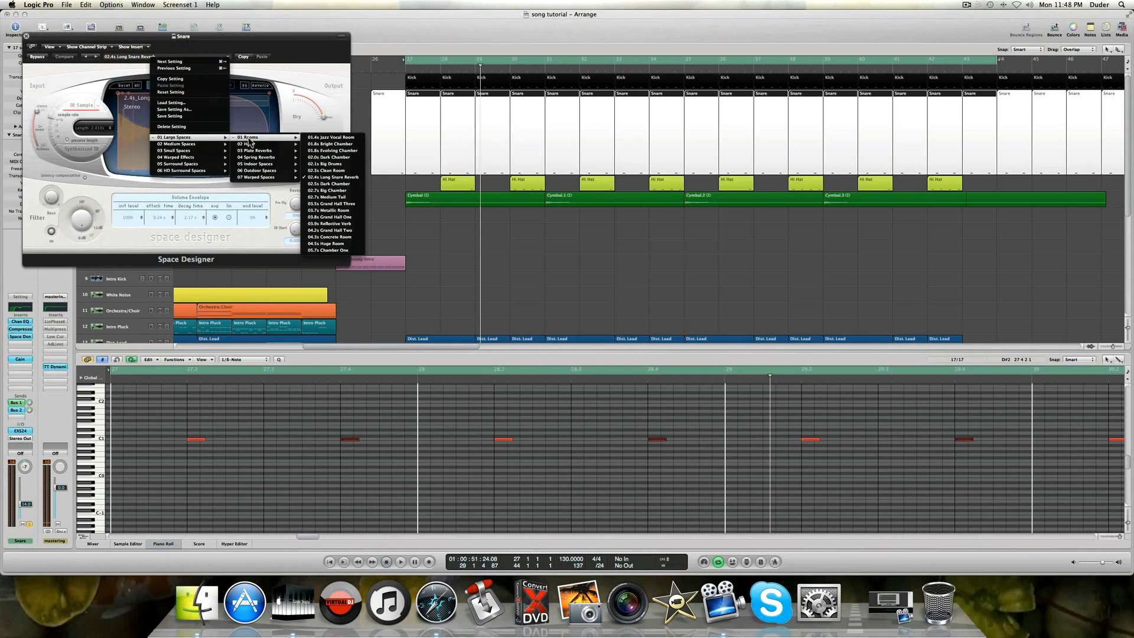
{"action": "left_click", "coordinate": [310, 66]}
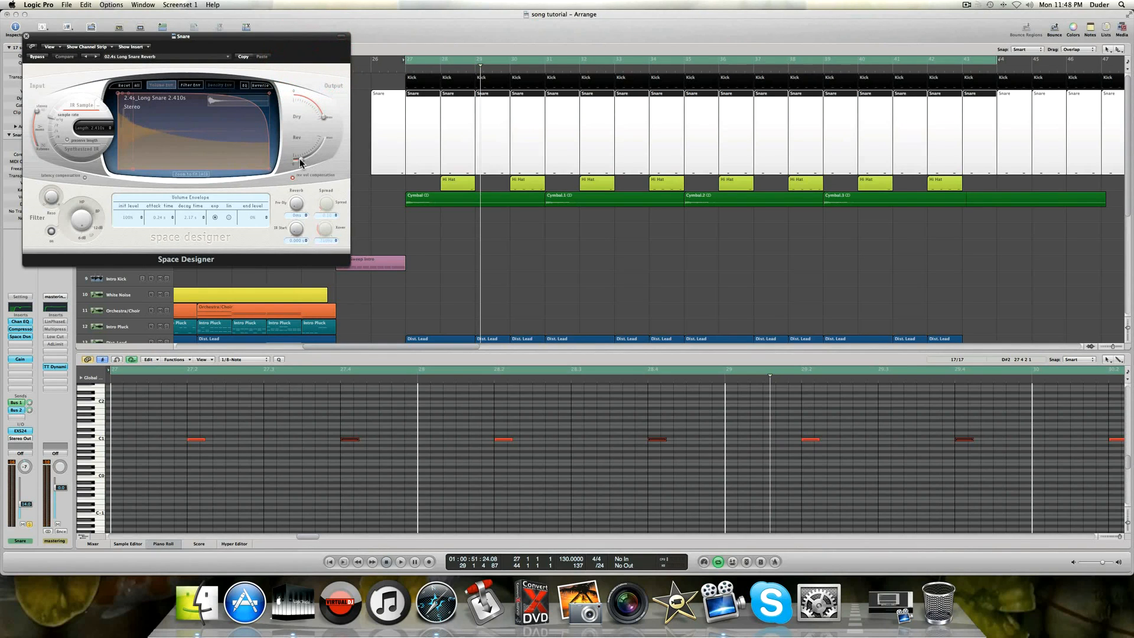
Raise Space Designer's reverb output level, play the snare to hear the effect, and bring the level back down.
{"action": "left_click", "coordinate": [299, 158]}
{"action": "left_click_drag", "start_coordinate": [301, 162], "coordinate": [316, 154]}
{"action": "key", "text": "space"}
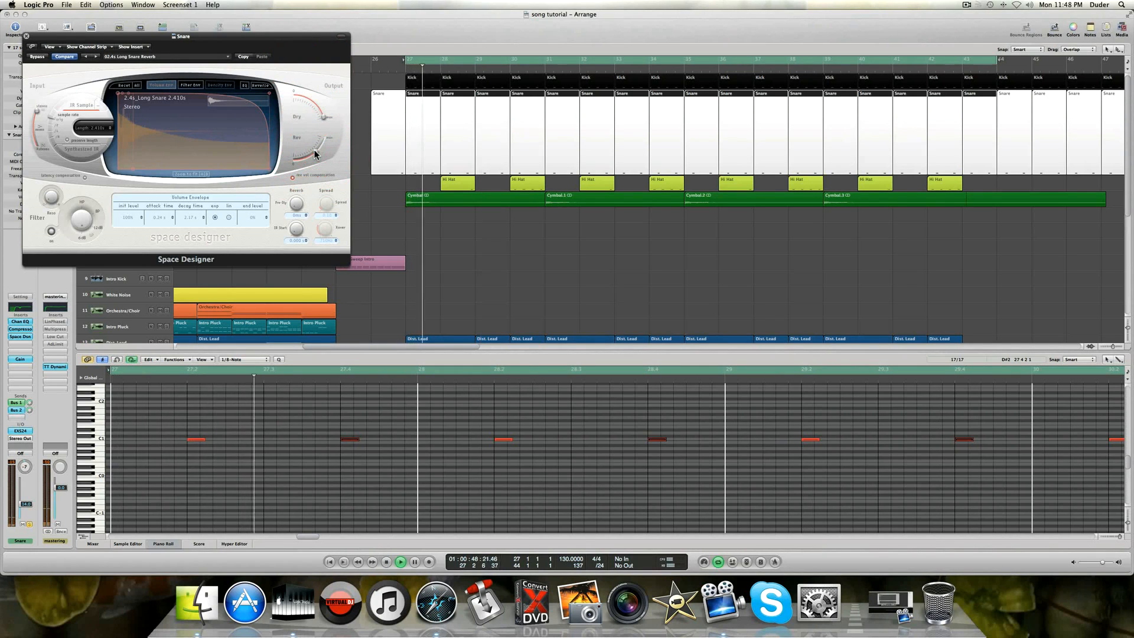
{"action": "left_click_drag", "start_coordinate": [314, 154], "coordinate": [300, 163]}
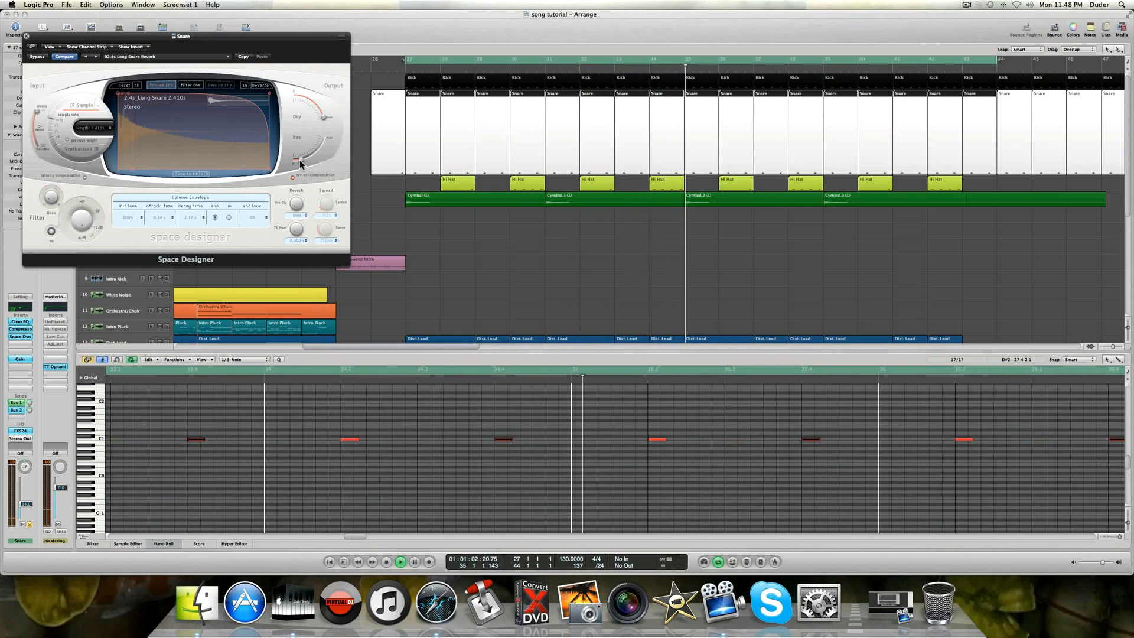
{"action": "key", "text": "space"}
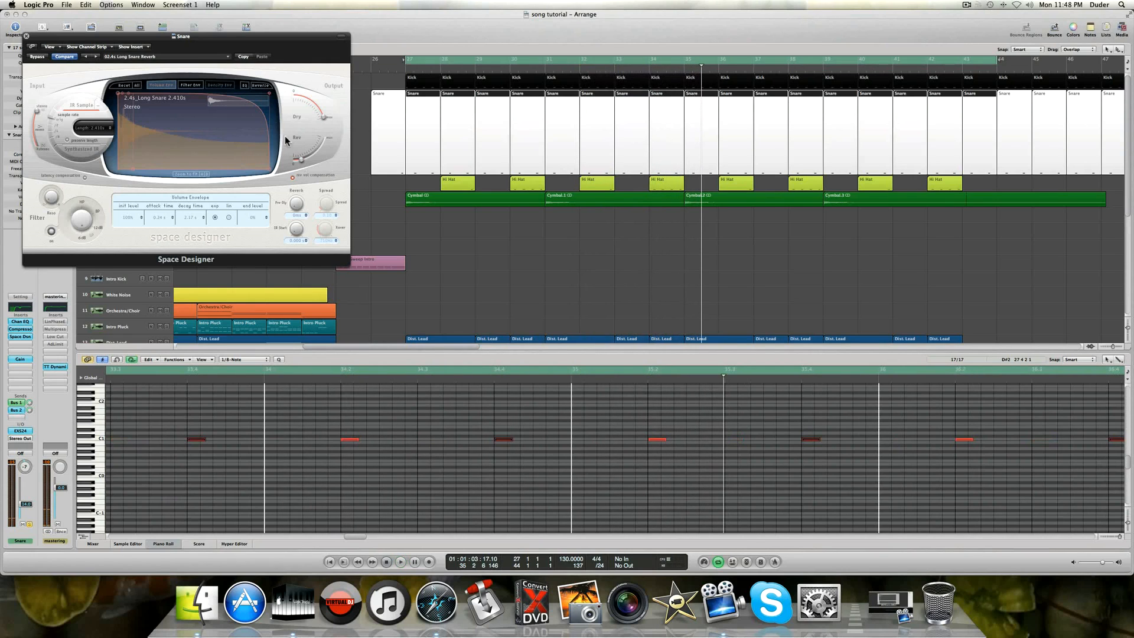
Compare the playing snare with Space Designer bypassed and active, reposition the reverb window, and close it.
{"action": "left_click", "coordinate": [34, 58]}
{"action": "key", "text": "space"}
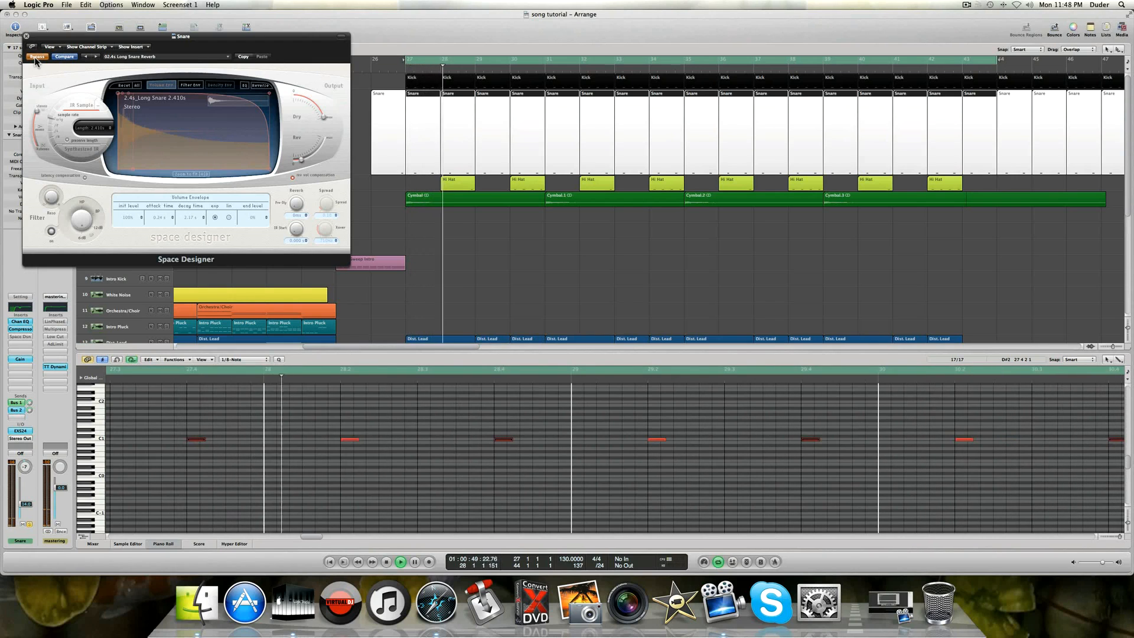
{"action": "left_click", "coordinate": [36, 57]}
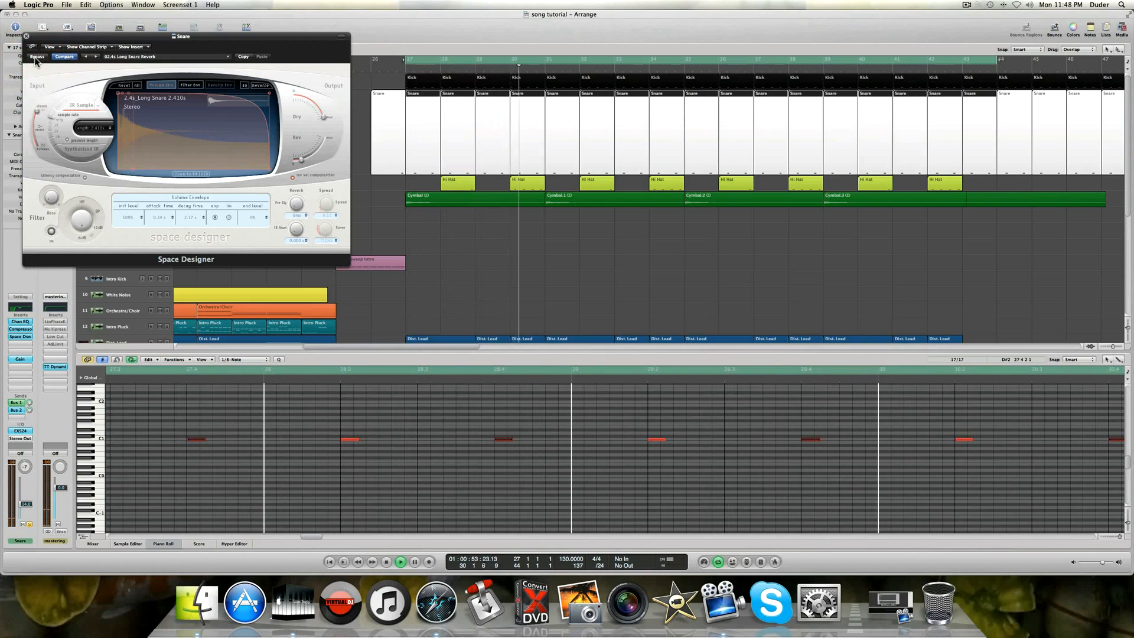
{"action": "key", "text": "space"}
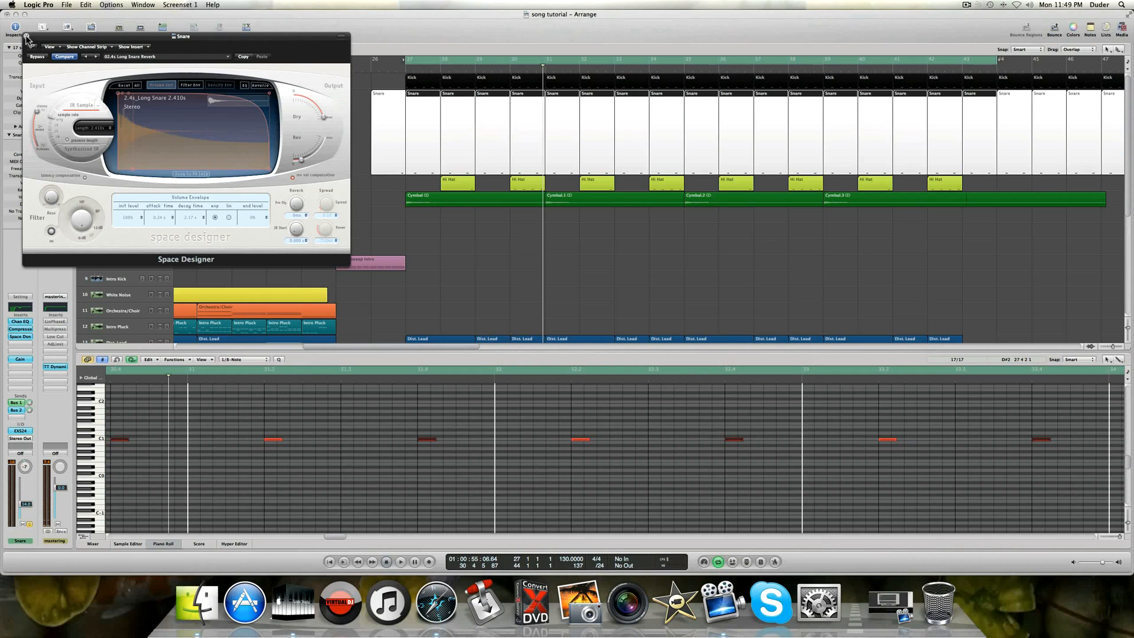
{"action": "left_click_drag", "start_coordinate": [93, 36], "coordinate": [132, 50]}
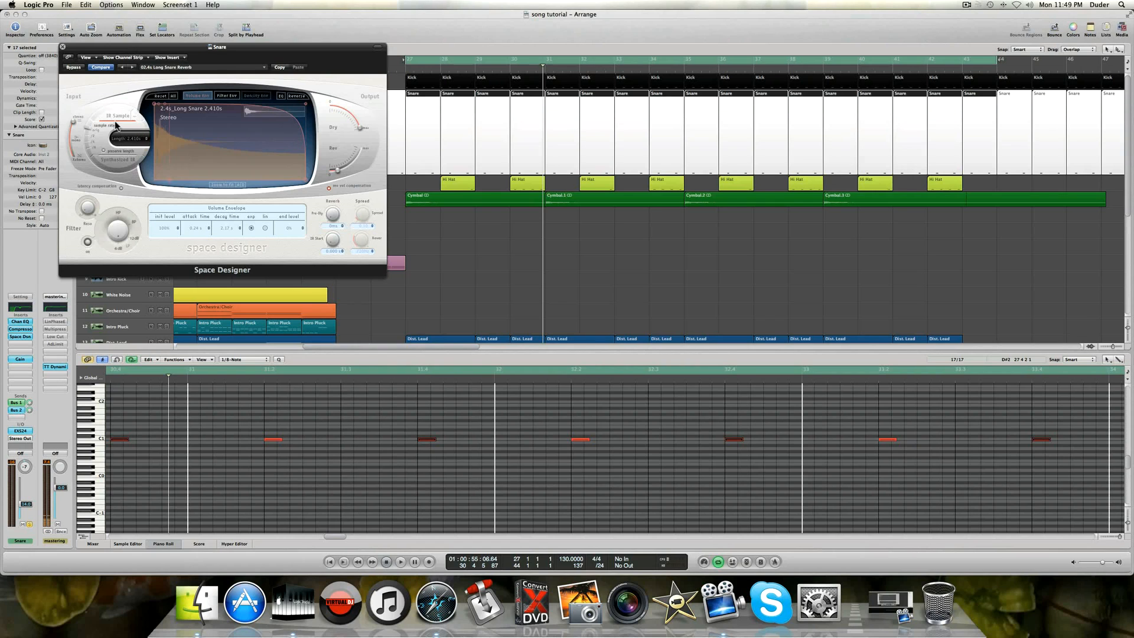
{"action": "left_click_drag", "start_coordinate": [121, 47], "coordinate": [121, 36]}
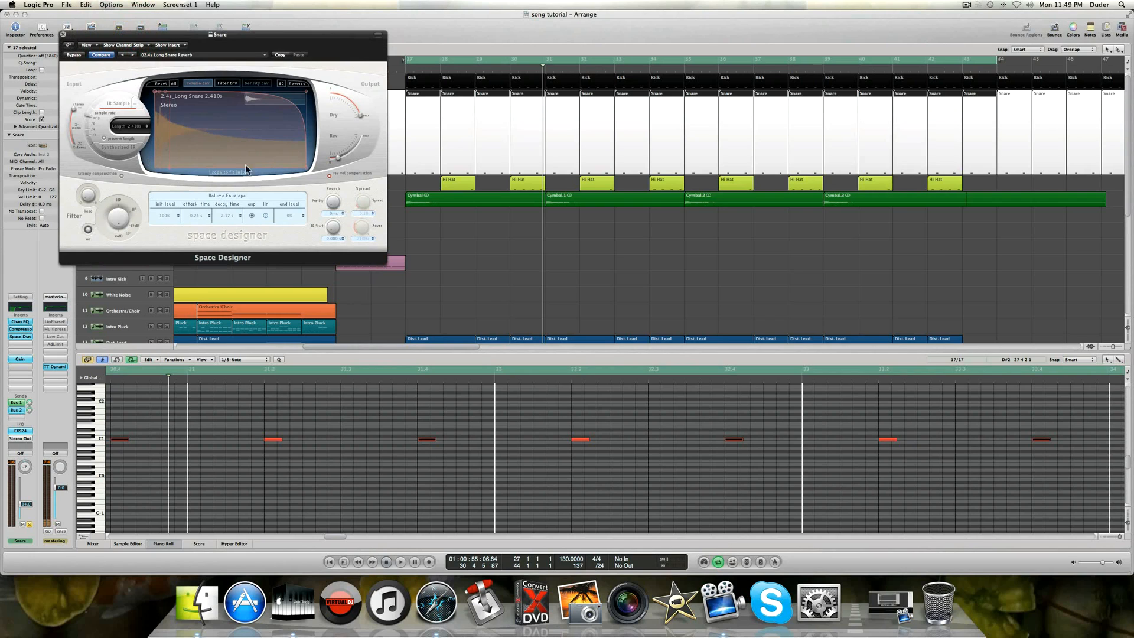
{"action": "left_click", "coordinate": [63, 34]}
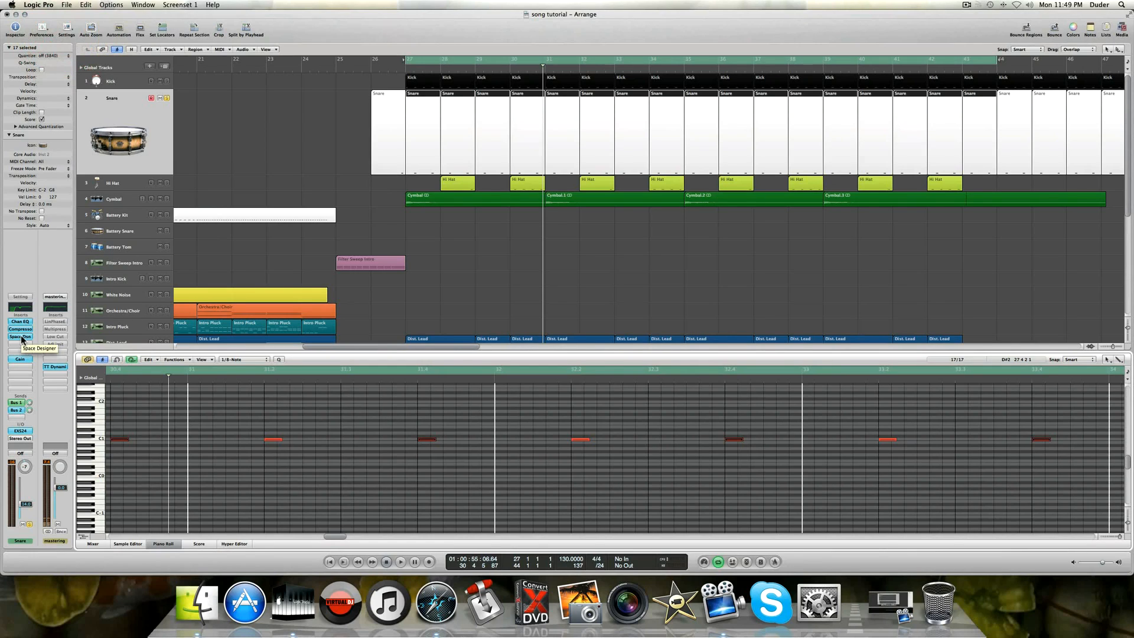
Look through the lower tracks, from Intro Lead and Ghost Kick up to Buzzy Bass, for their channel strip inserts.
{"action": "scroll", "coordinate": [98, 278], "scroll_direction": "down", "scroll_amount": 6}
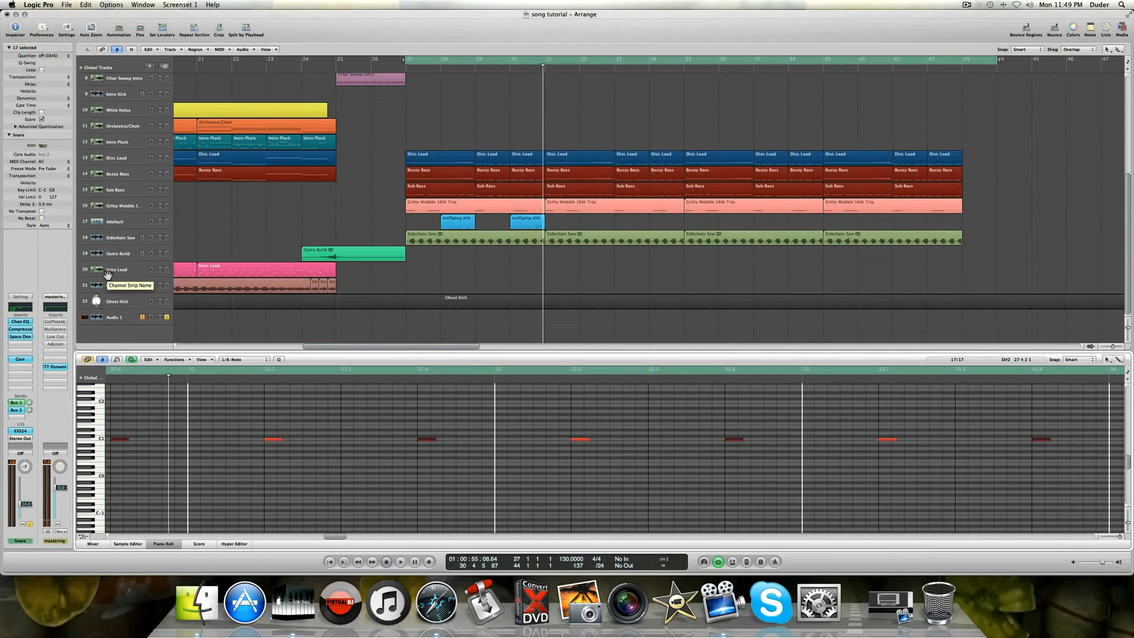
{"action": "left_click", "coordinate": [106, 285]}
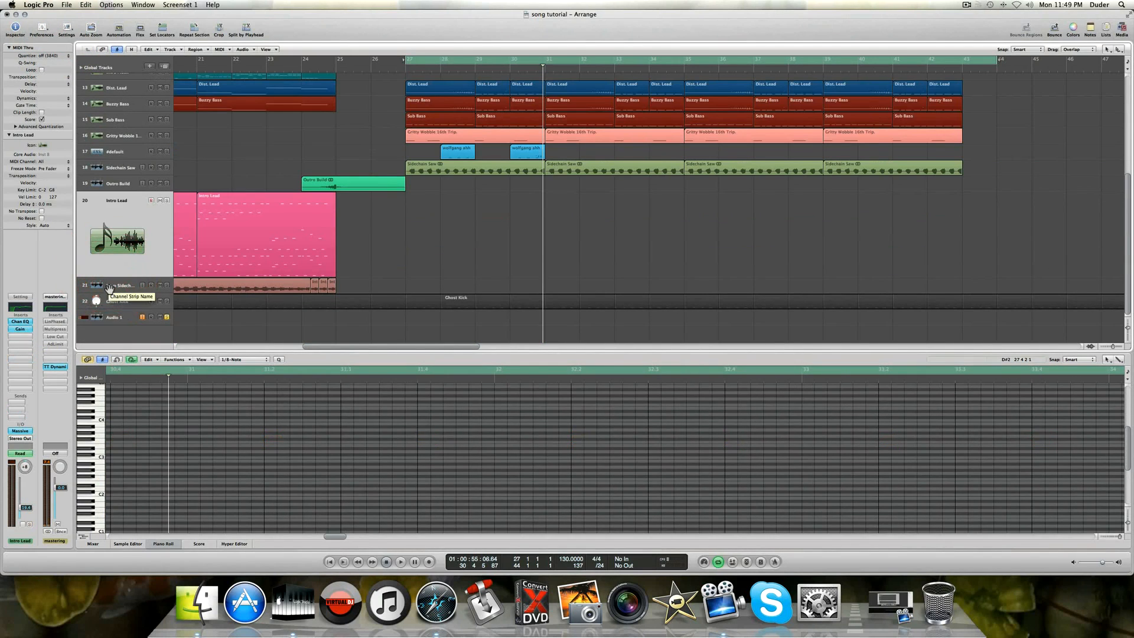
{"action": "left_click", "coordinate": [109, 288]}
{"action": "left_click", "coordinate": [108, 301]}
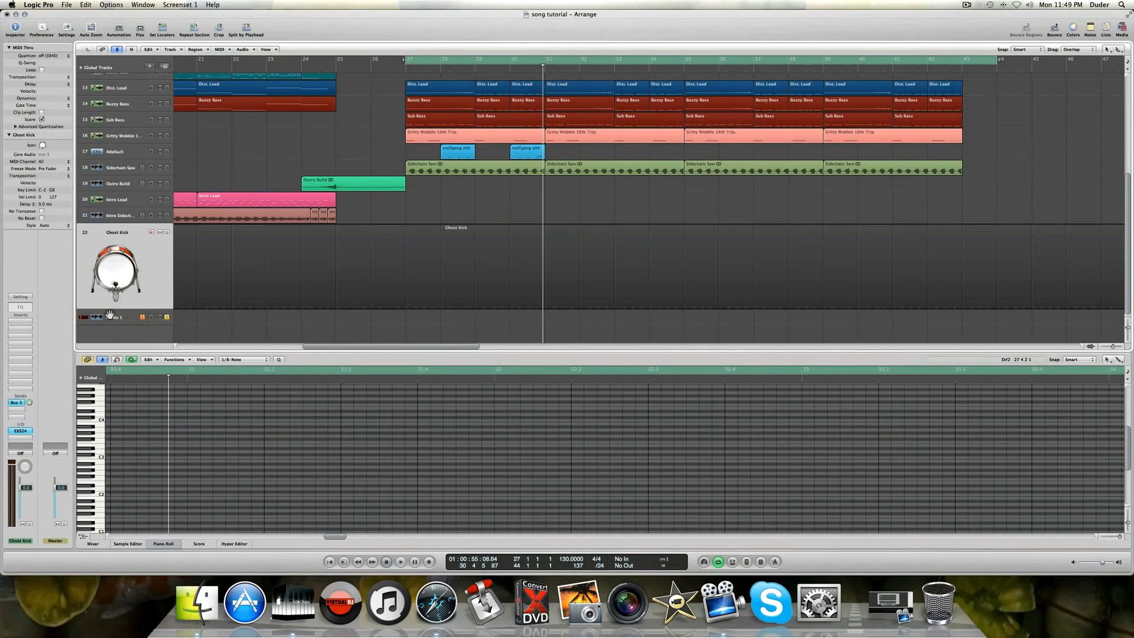
{"action": "left_click", "coordinate": [111, 206]}
{"action": "key", "text": "Up"}
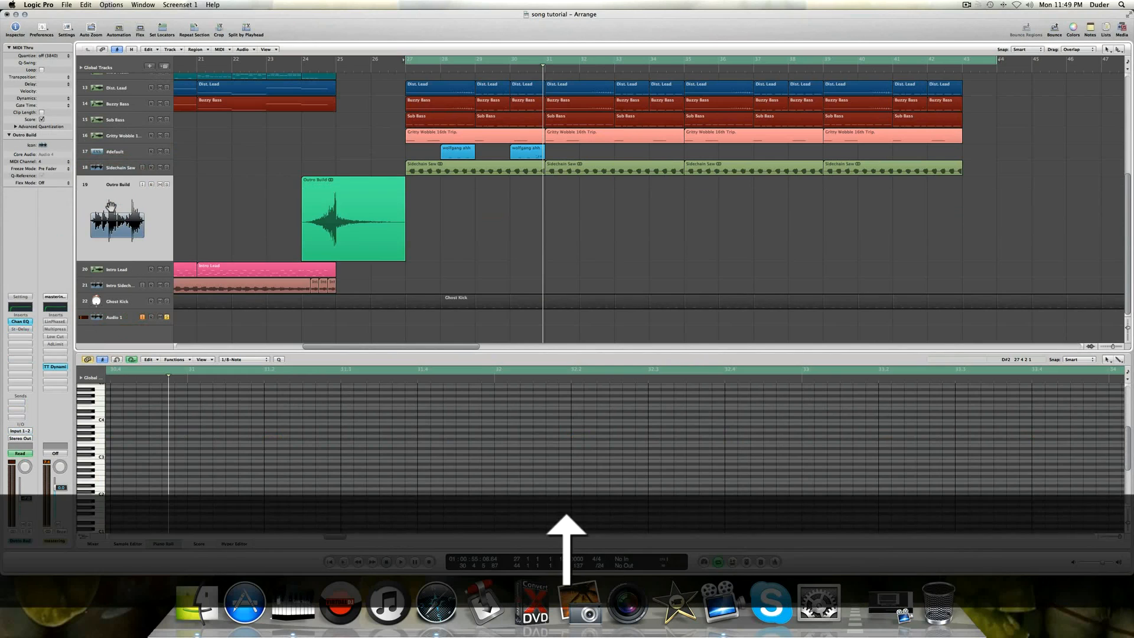
{"action": "key", "text": "Up"}
{"action": "key", "text": "Up"}
{"action": "key", "text": "Up"}
{"action": "key", "text": "Down"}
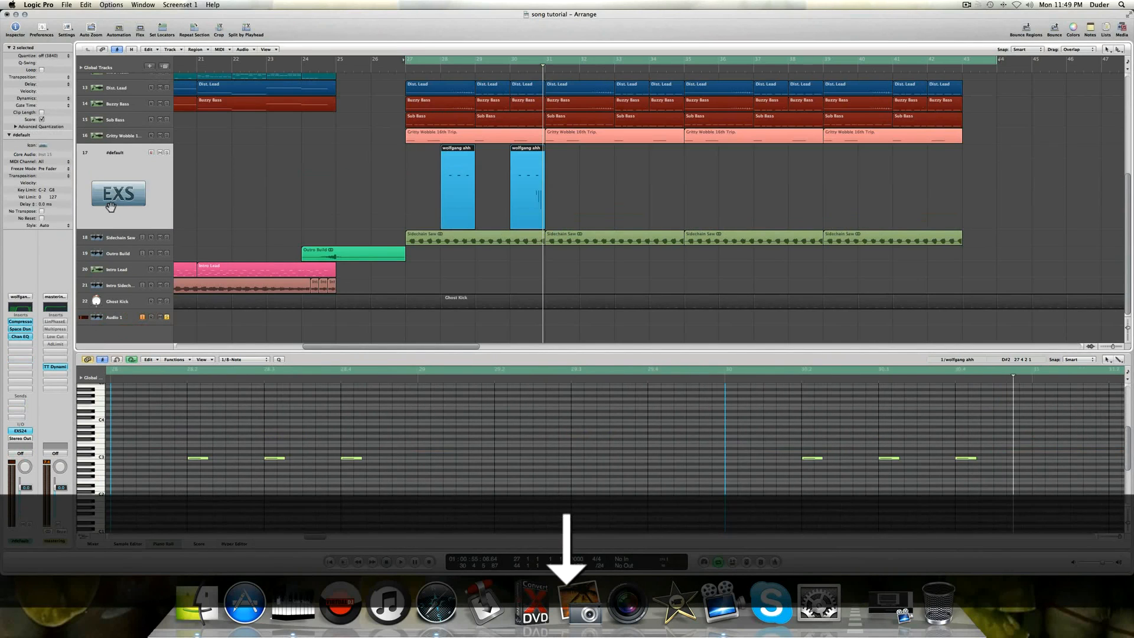
{"action": "key", "text": "Up"}
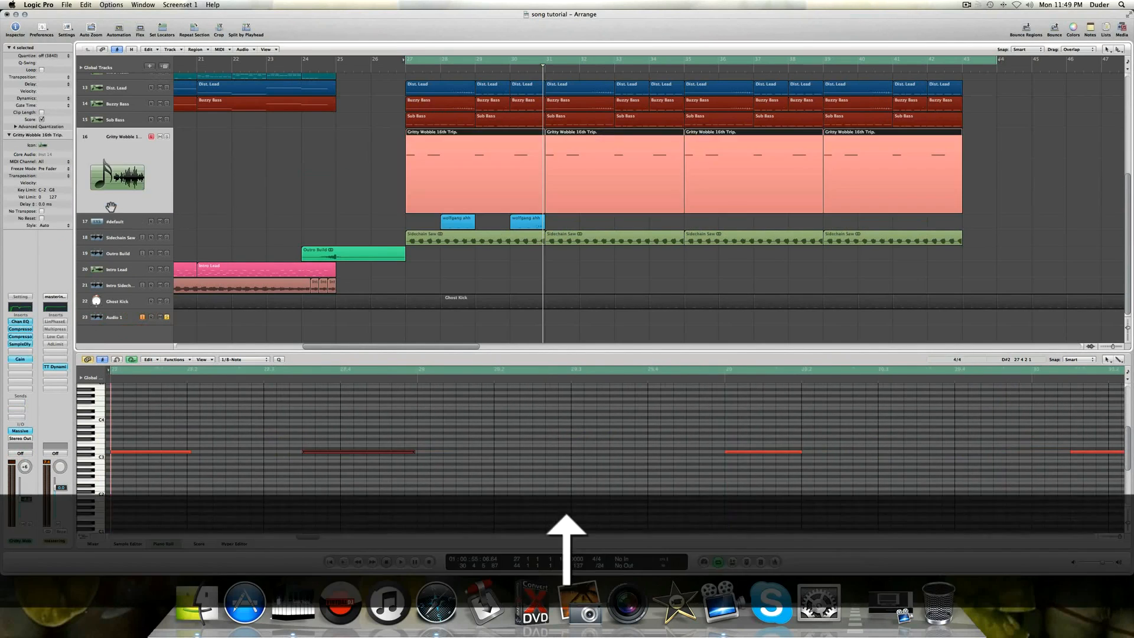
{"action": "key", "text": "Up"}
{"action": "key", "text": "Up"}
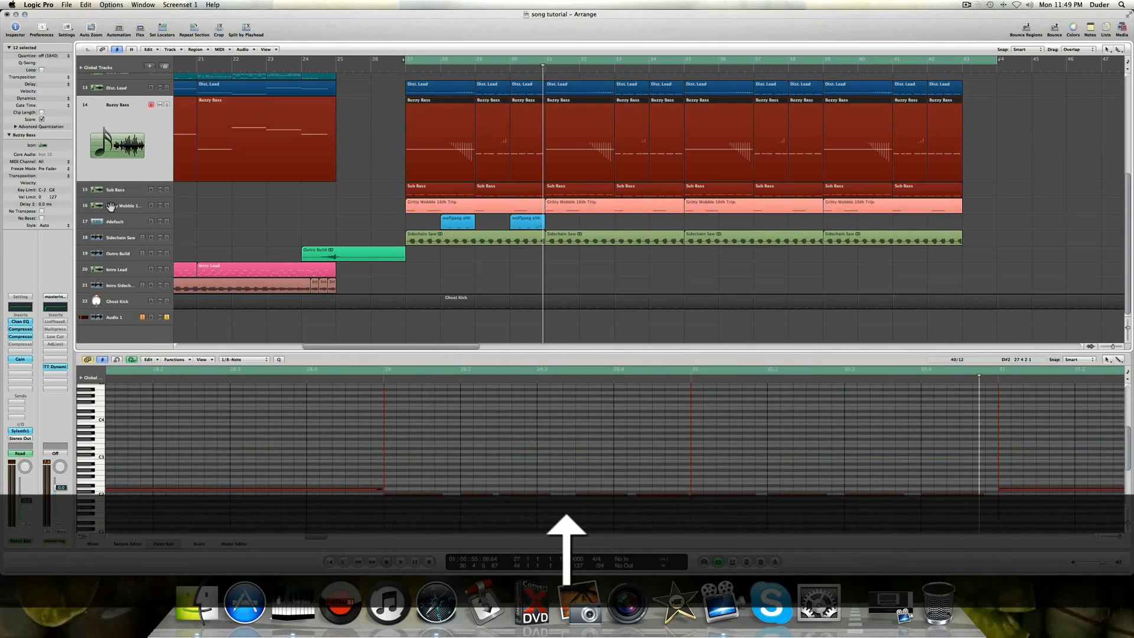
{"action": "key", "text": "Down"}
{"action": "key", "text": "Down"}
{"action": "key", "text": "Down"}
{"action": "key", "text": "Down"}
{"action": "key", "text": "Up"}
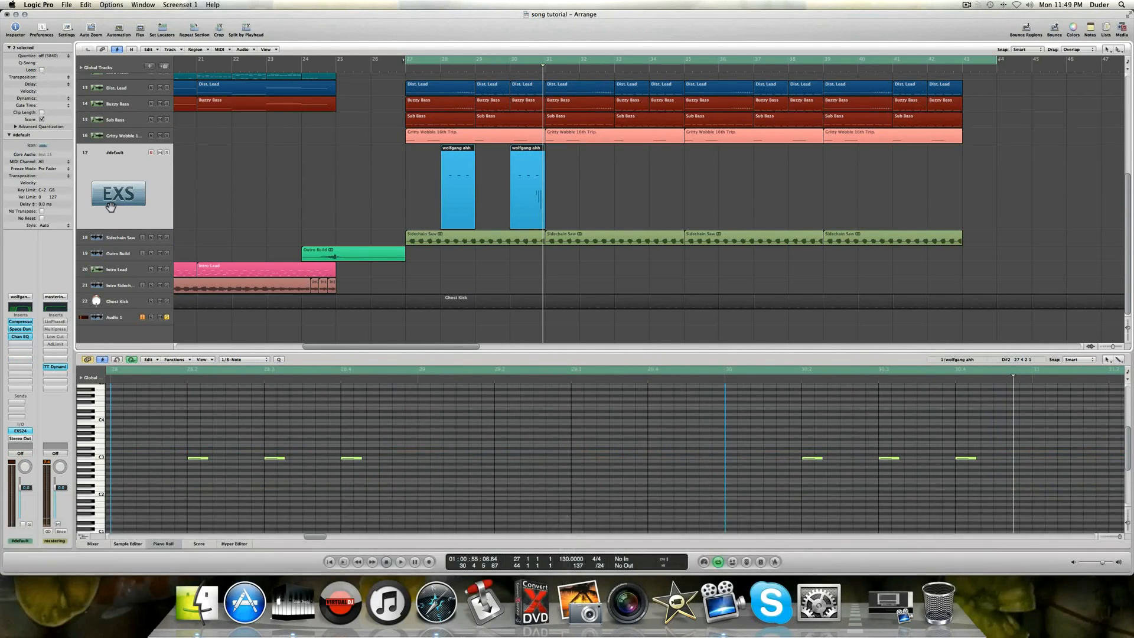
Select the Dist. Lead track and view its Space Designer reverb, closing the plug-in without changes.
{"action": "key", "text": "Up"}
{"action": "key", "text": "Up"}
{"action": "key", "text": "Up"}
{"action": "key", "text": "Up"}
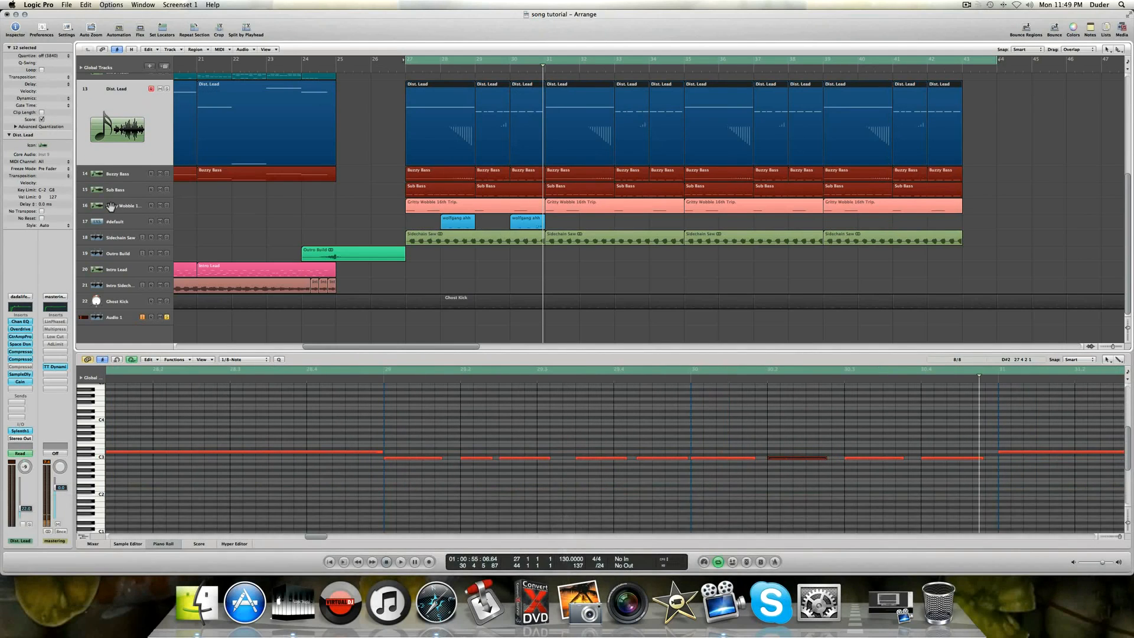
{"action": "left_click", "coordinate": [20, 344]}
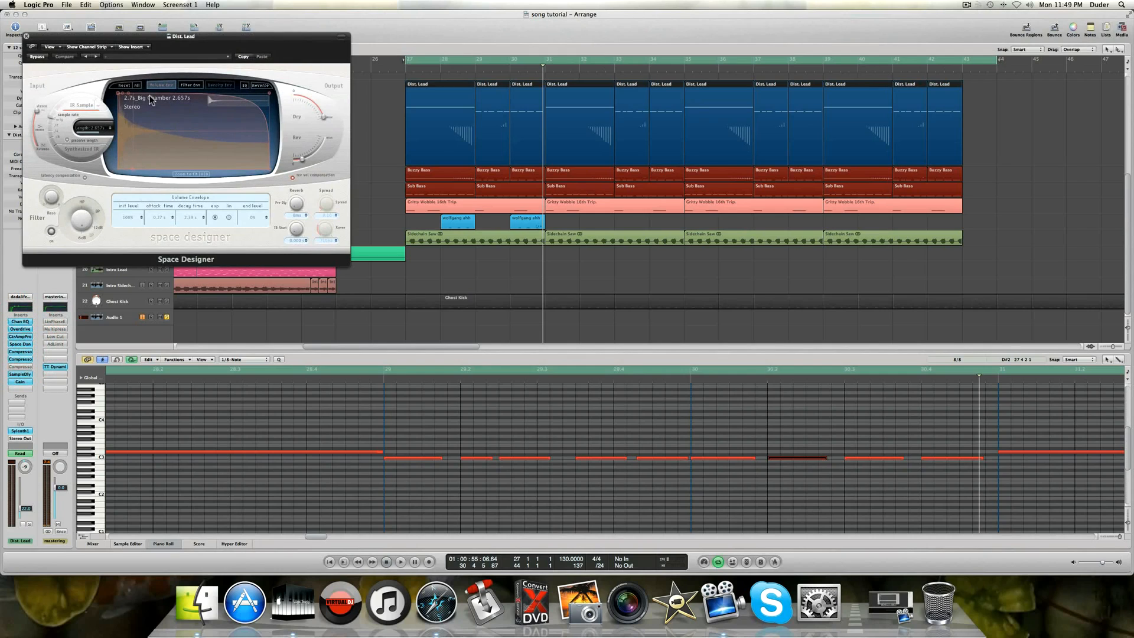
{"action": "left_click", "coordinate": [26, 36]}
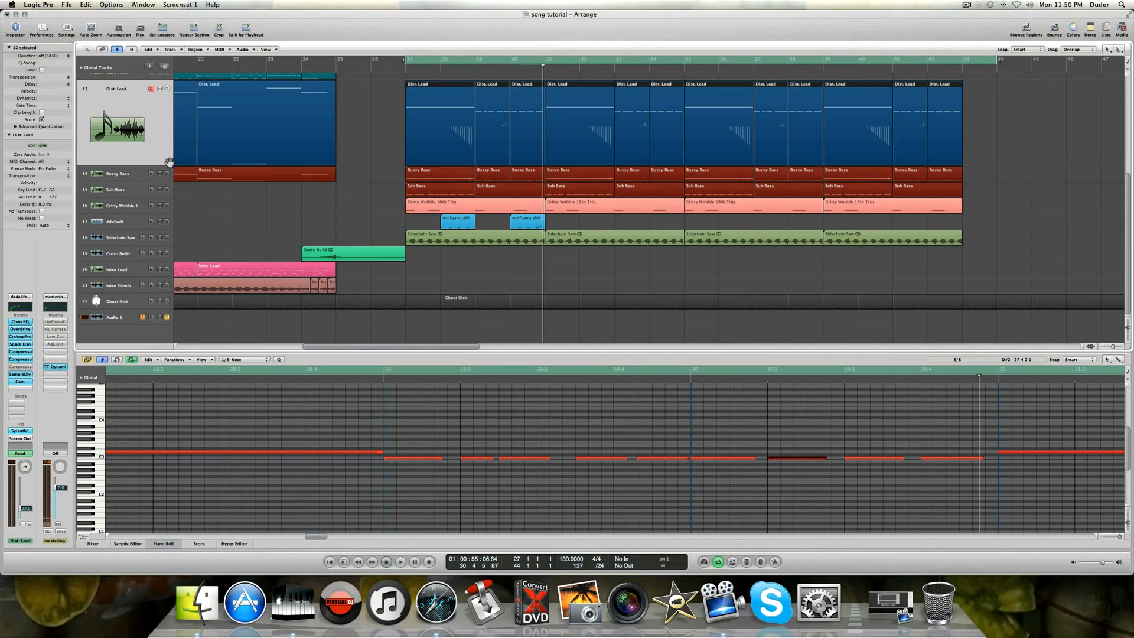
Return to the Snare track and view its Space Designer and Gain plug-ins, closing each without changes.
{"action": "left_click", "coordinate": [149, 128]}
{"action": "scroll", "coordinate": [190, 289], "scroll_direction": "up", "scroll_amount": 6}
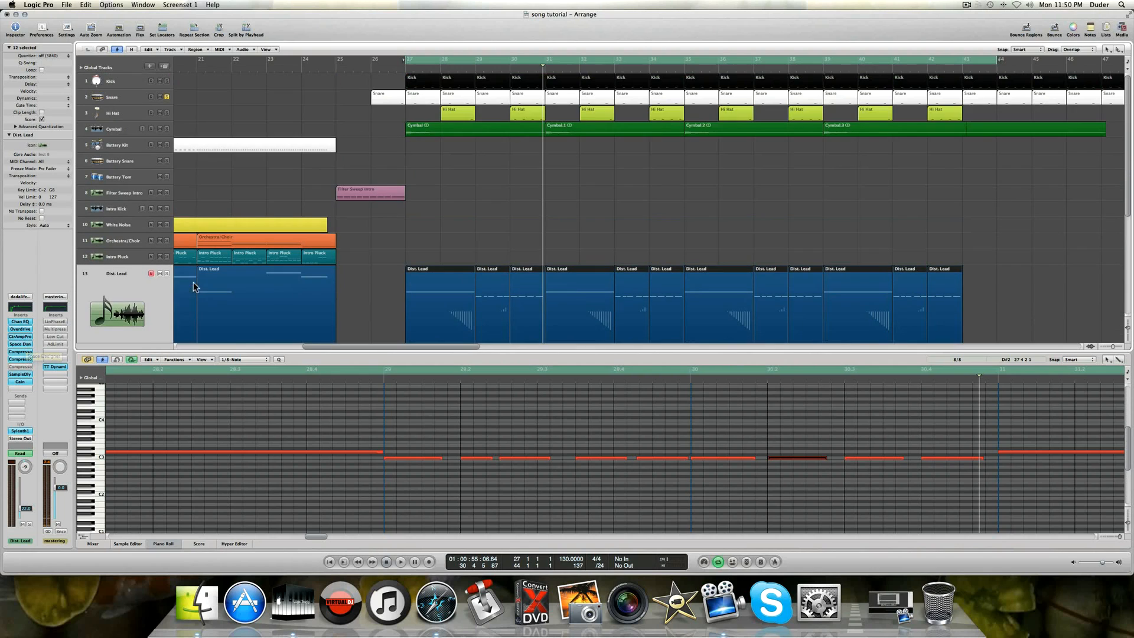
{"action": "left_click", "coordinate": [125, 98]}
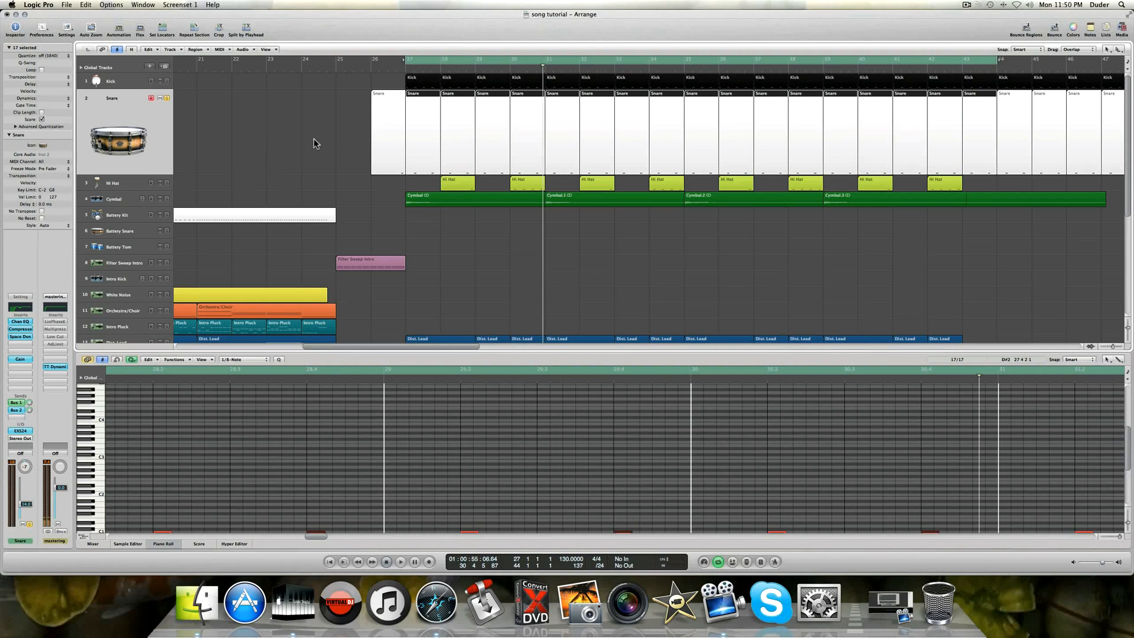
{"action": "left_click", "coordinate": [16, 336]}
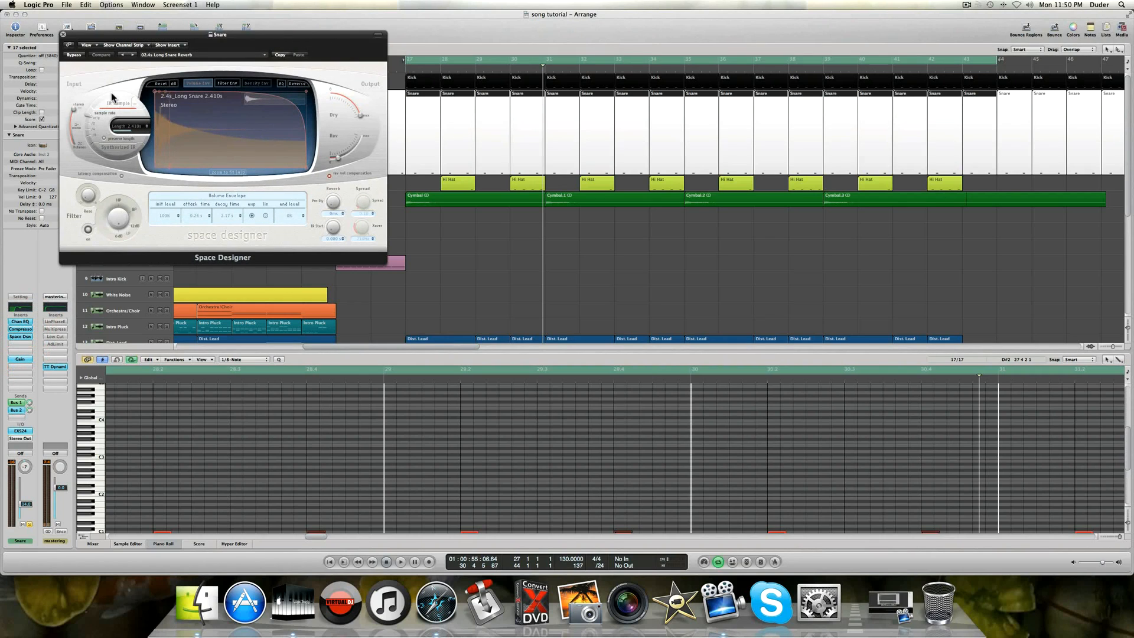
{"action": "left_click", "coordinate": [62, 34]}
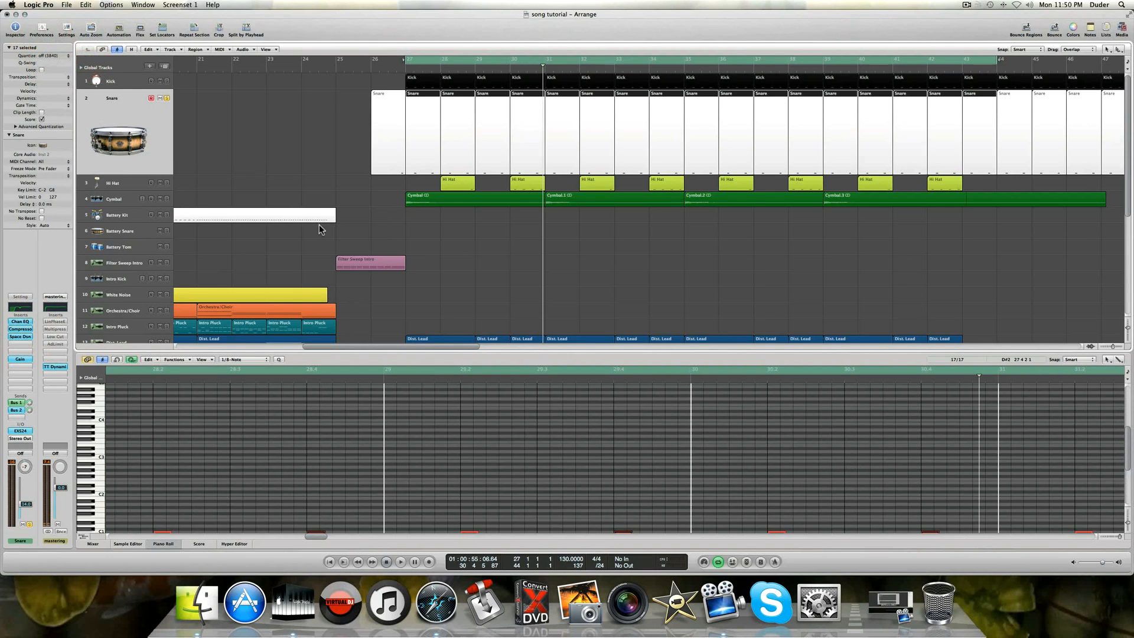
{"action": "left_click", "coordinate": [22, 358]}
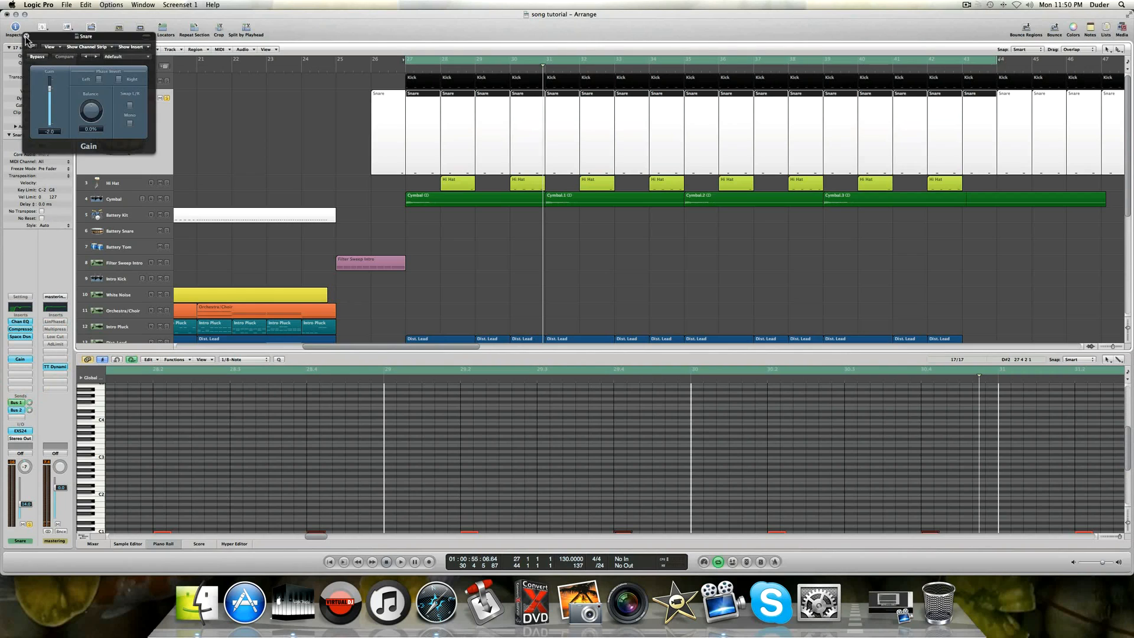
{"action": "left_click", "coordinate": [26, 36]}
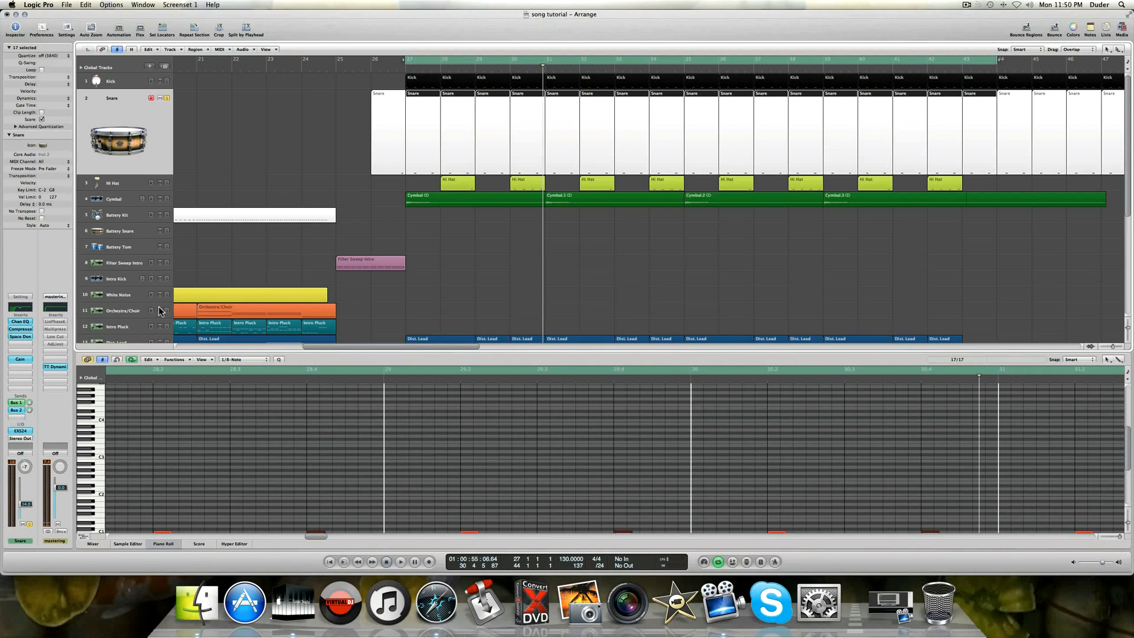
Select the Hi Hat track and solo the Hi Hat and Kick alongside the Snare.
{"action": "left_click", "coordinate": [126, 184]}
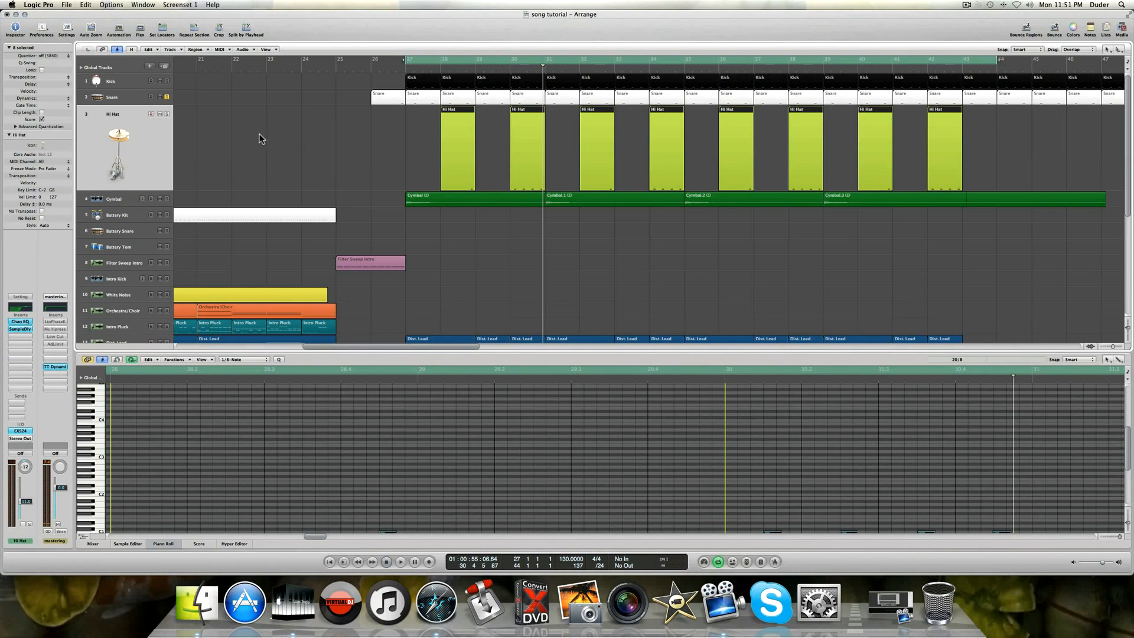
{"action": "left_click", "coordinate": [167, 114]}
{"action": "left_click", "coordinate": [166, 81]}
Open the Hi Hat's EXS24 sampler and its Instrument Editor, and select Zone #1 to view its sample.
{"action": "left_click", "coordinate": [20, 431]}
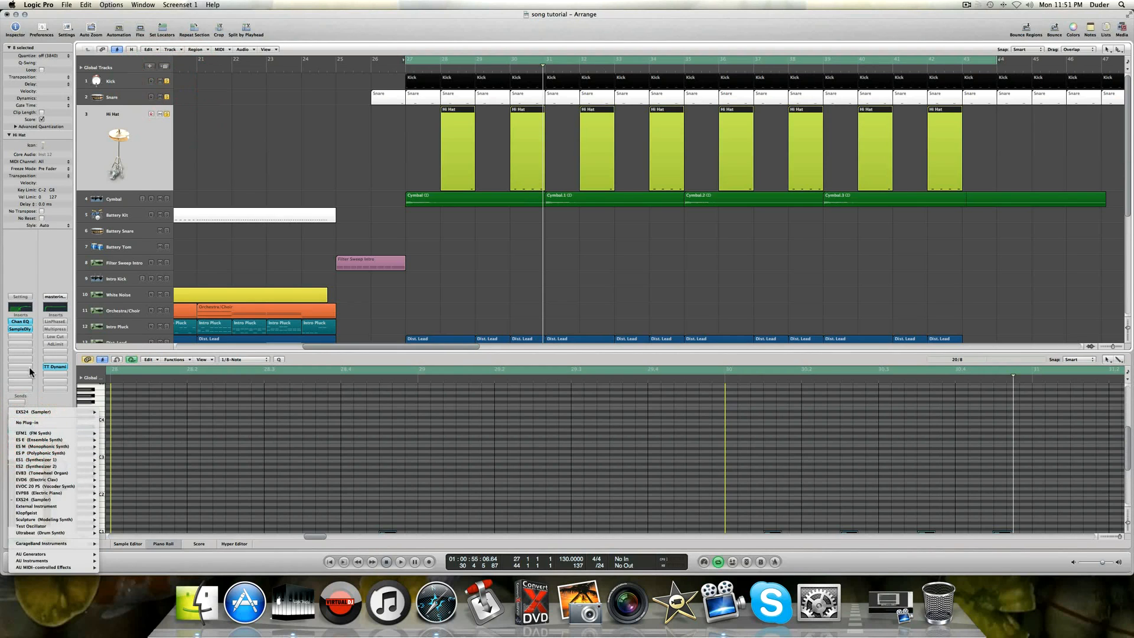
{"action": "left_click", "coordinate": [38, 259]}
{"action": "left_click", "coordinate": [23, 430]}
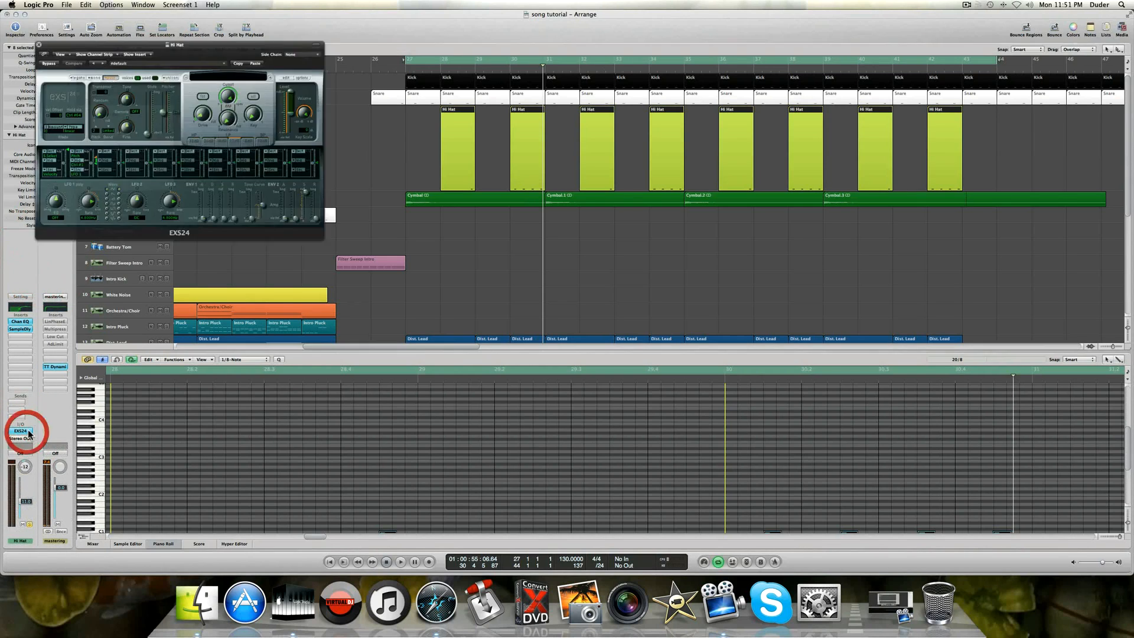
{"action": "left_click", "coordinate": [295, 72]}
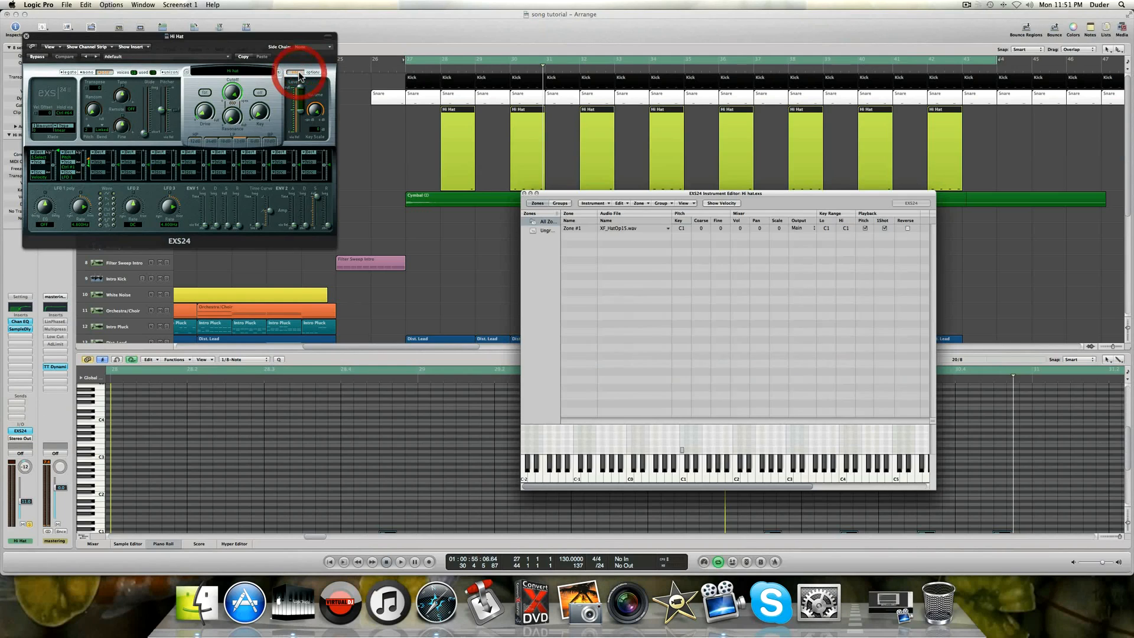
{"action": "left_click", "coordinate": [637, 229]}
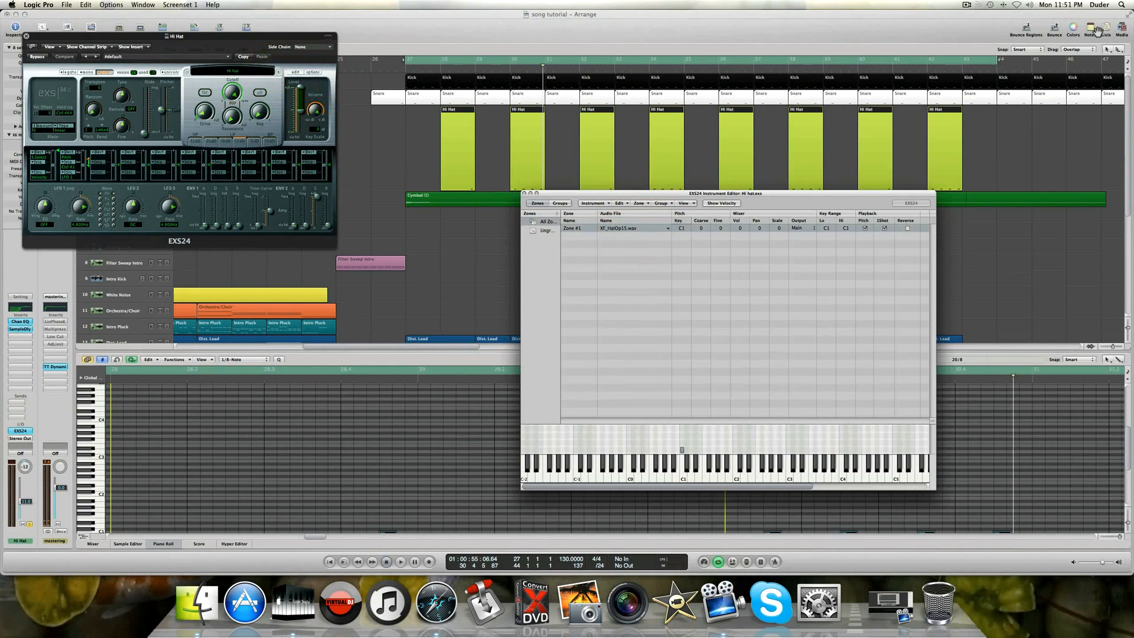
Find XF_HatOp15.wav in the Xfer samples under Hats, Open, and audition the hi-hat zone on C1 in the Instrument Editor.
{"action": "left_click", "coordinate": [1122, 31]}
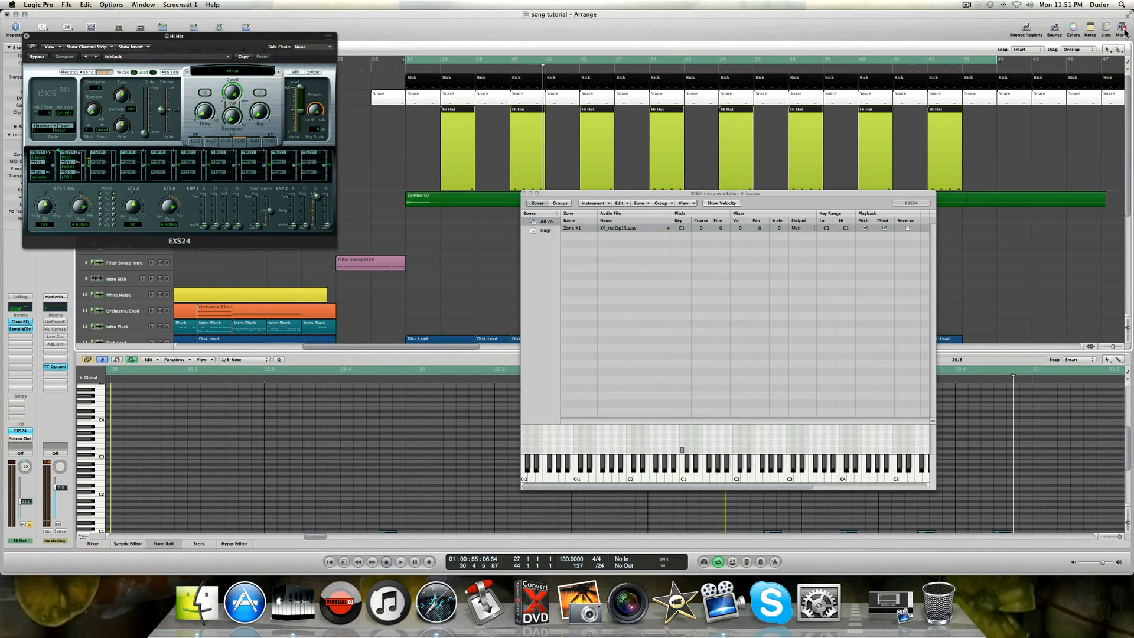
{"action": "left_click", "coordinate": [1122, 31]}
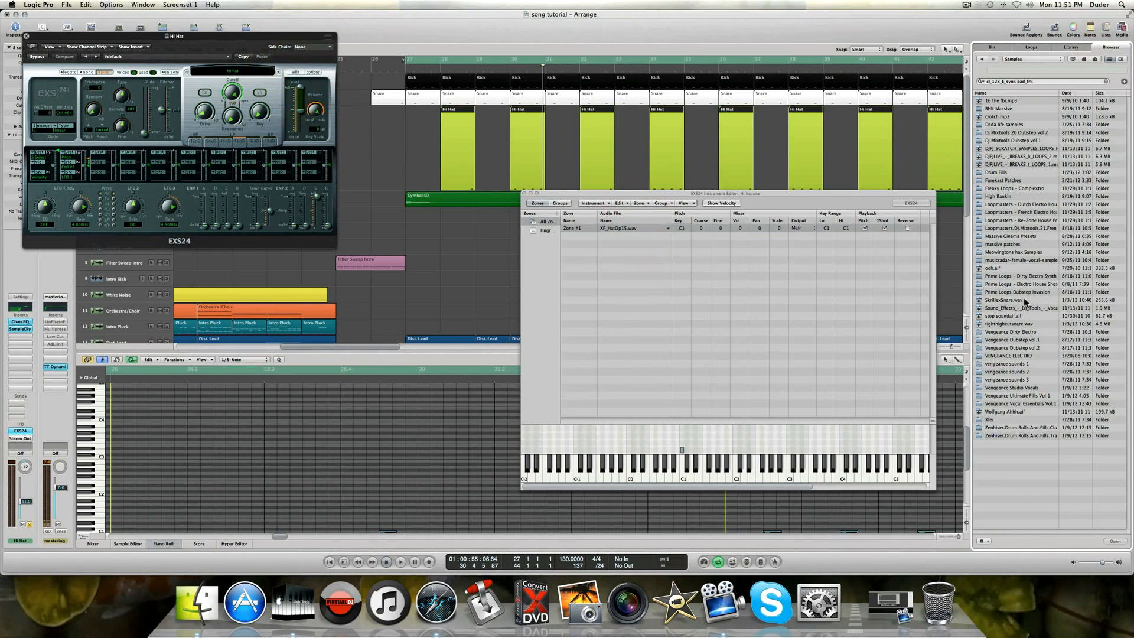
{"action": "double_click", "coordinate": [1000, 420]}
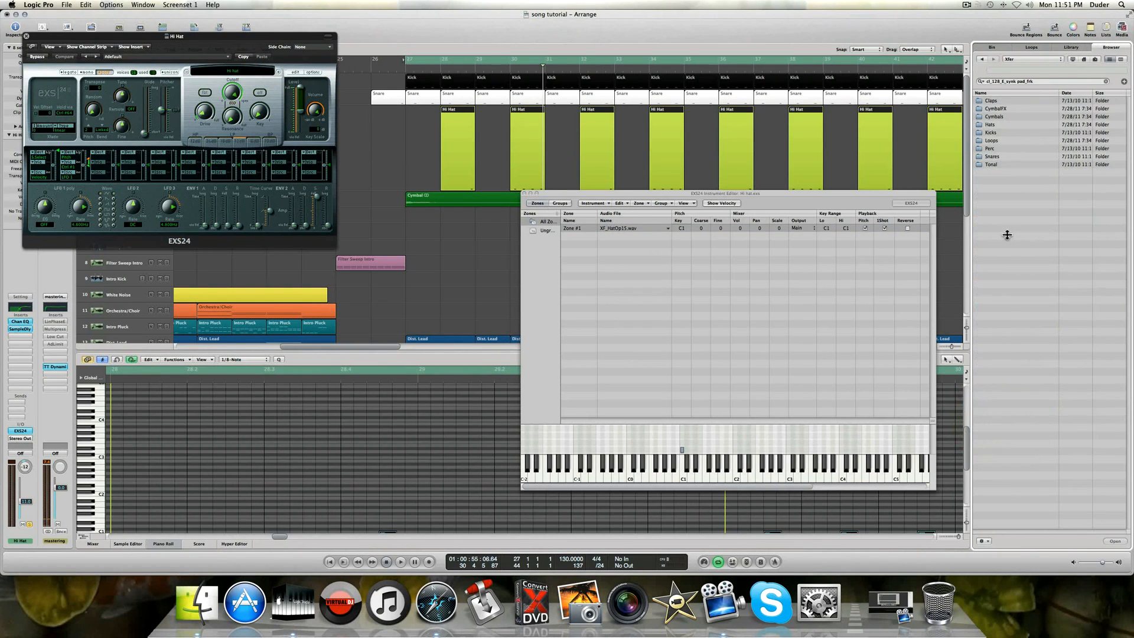
{"action": "double_click", "coordinate": [990, 125]}
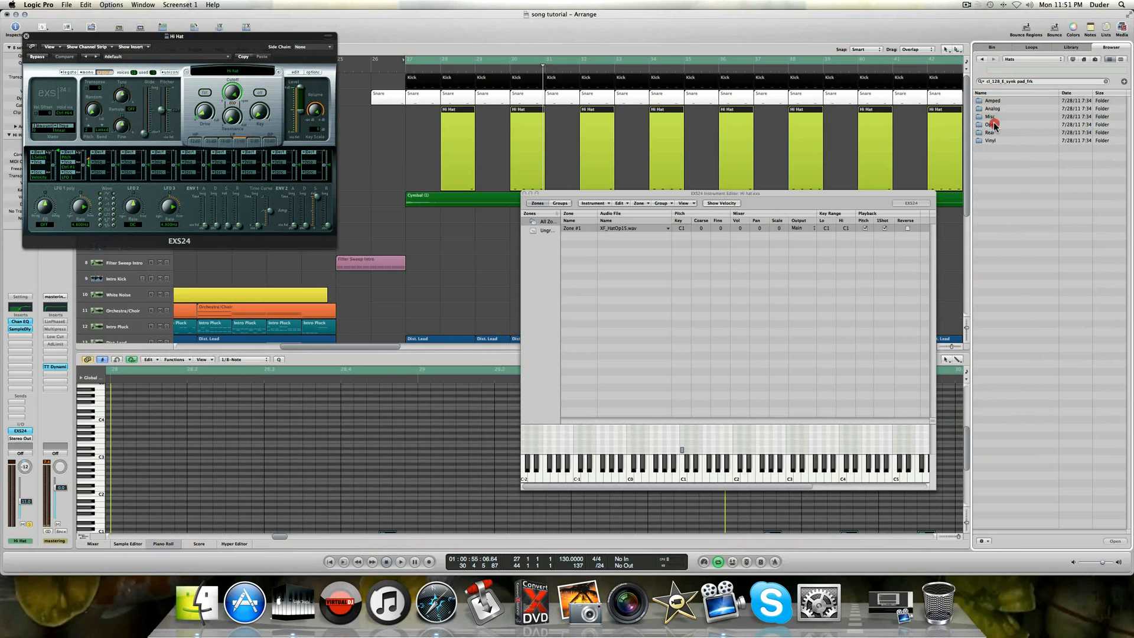
{"action": "double_click", "coordinate": [993, 124]}
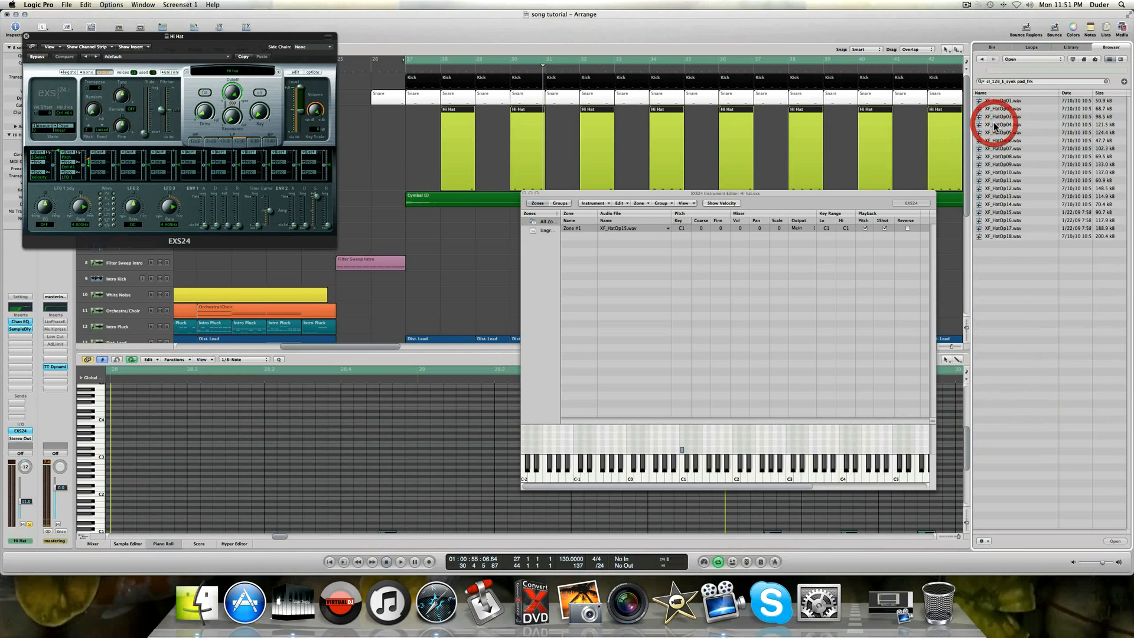
{"action": "left_click", "coordinate": [998, 212]}
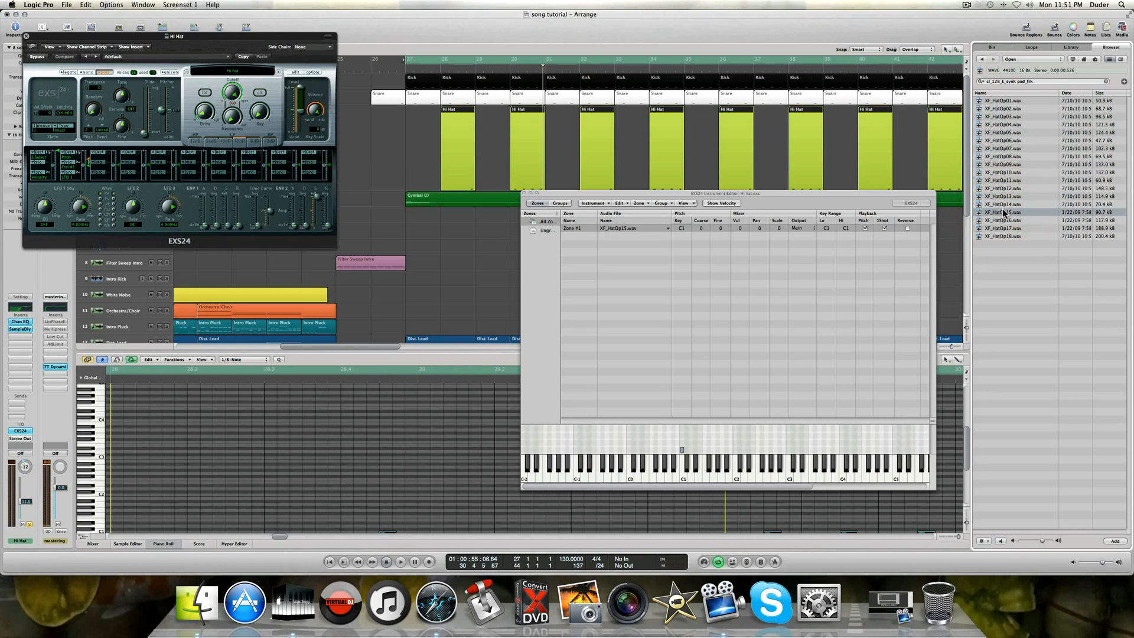
{"action": "left_click", "coordinate": [683, 479]}
{"action": "left_click", "coordinate": [683, 480]}
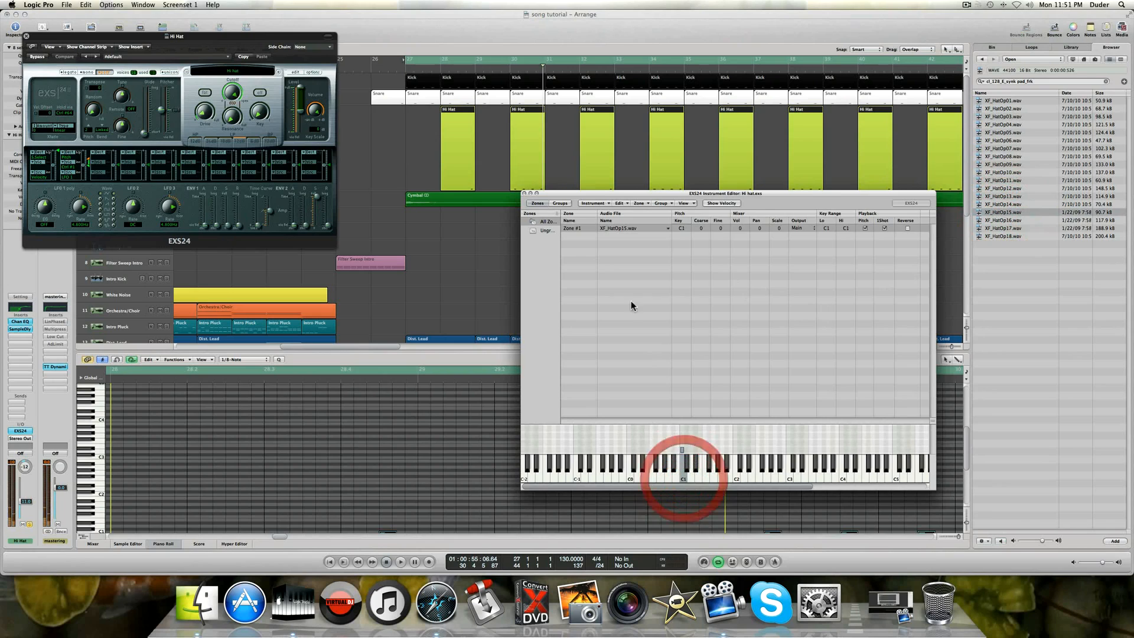
Close the Hi Hat's Instrument Editor, check the EXS24 output level, and close the sampler.
{"action": "left_click", "coordinate": [524, 194]}
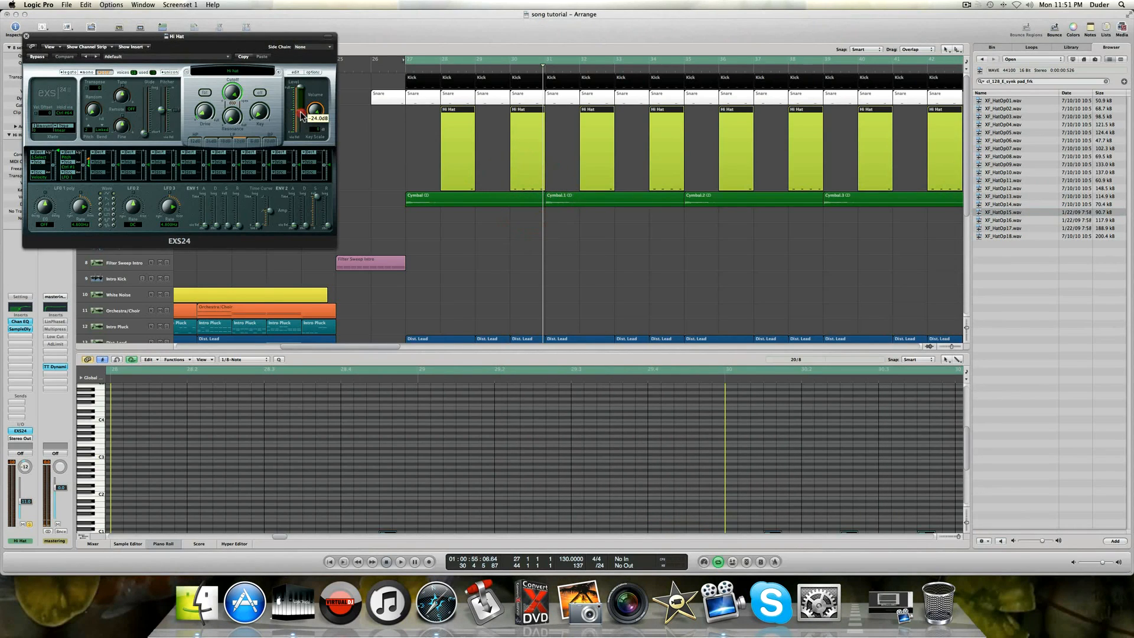
{"action": "left_click", "coordinate": [301, 115]}
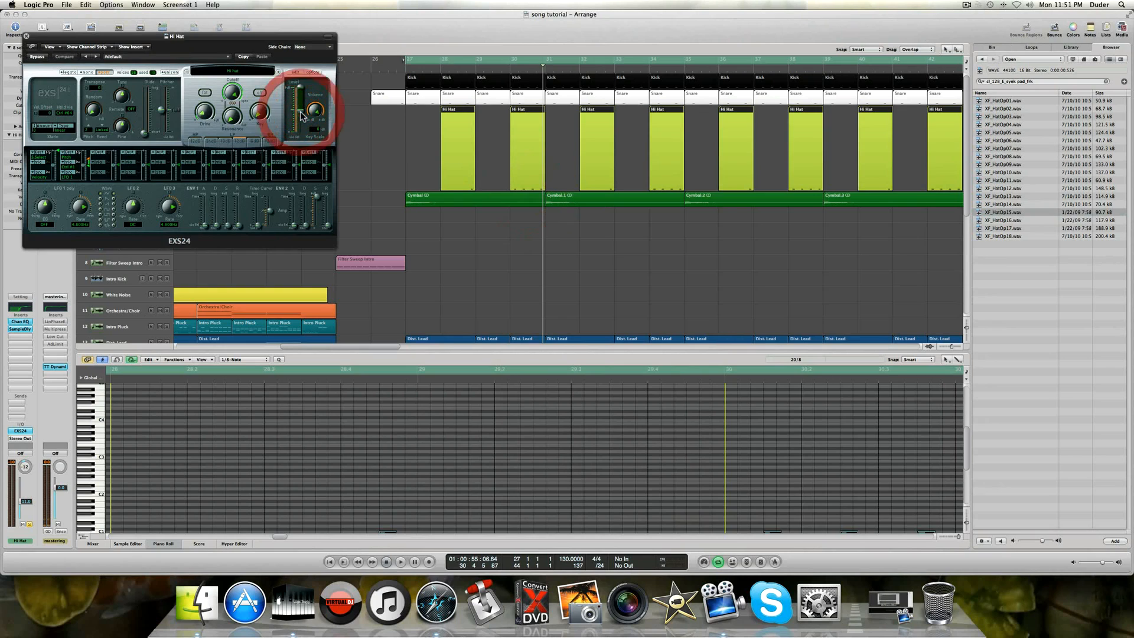
{"action": "left_click", "coordinate": [26, 37]}
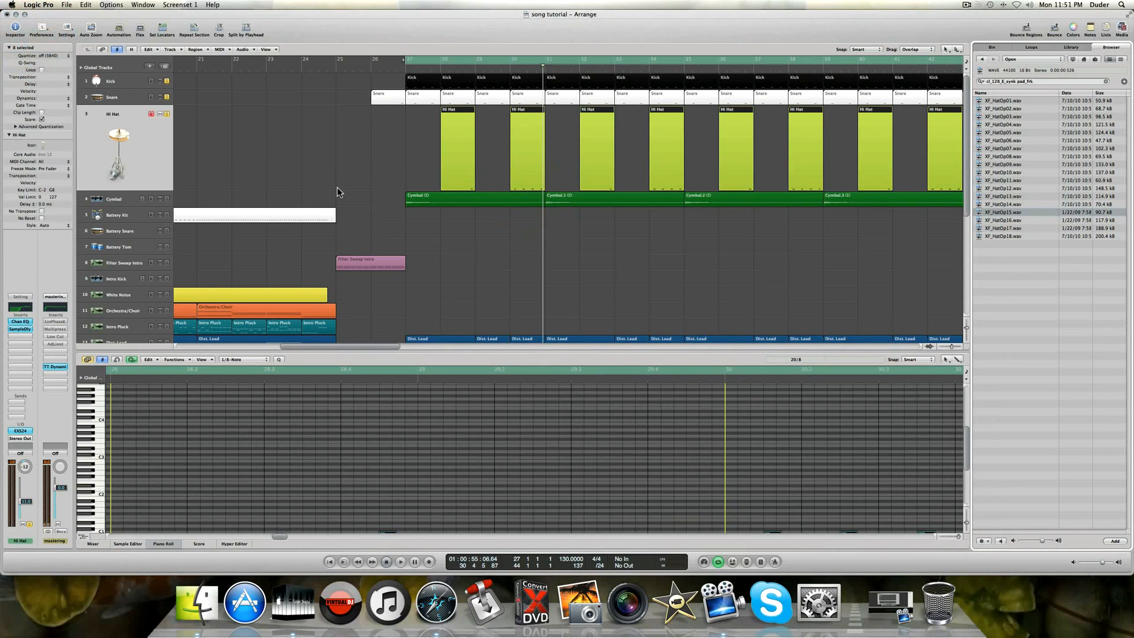
Select the first Hi Hat region, at bar 28, and view its C1 note in the Piano Roll.
{"action": "scroll", "coordinate": [459, 158], "scroll_direction": "right", "scroll_amount": 5}
{"action": "left_click", "coordinate": [463, 157]}
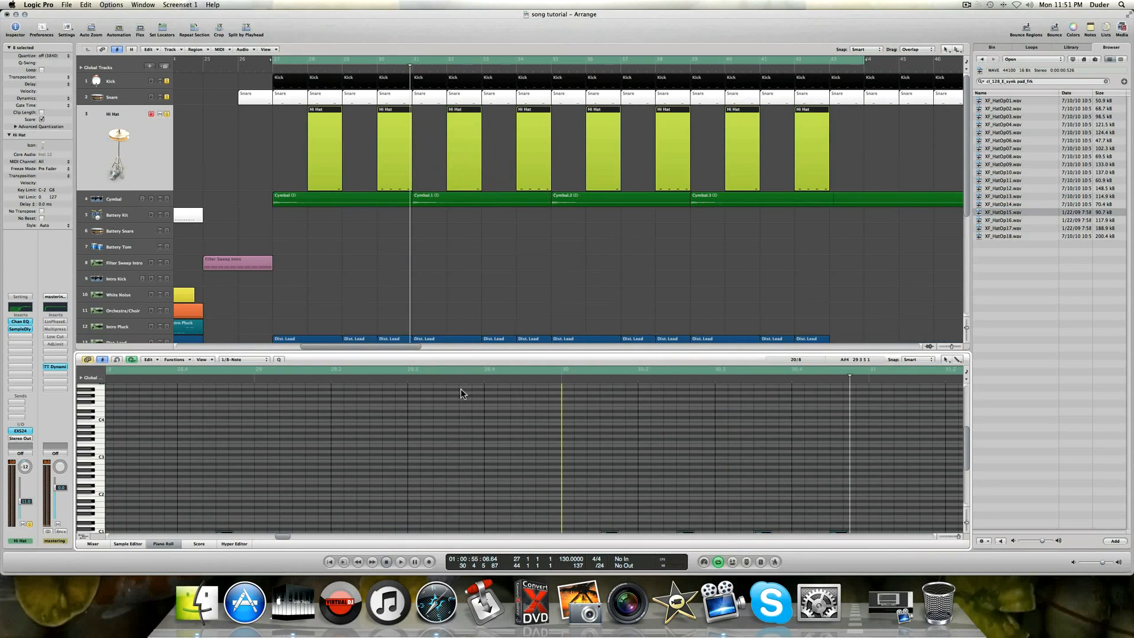
{"action": "scroll", "coordinate": [443, 404], "scroll_direction": "right", "scroll_amount": 1}
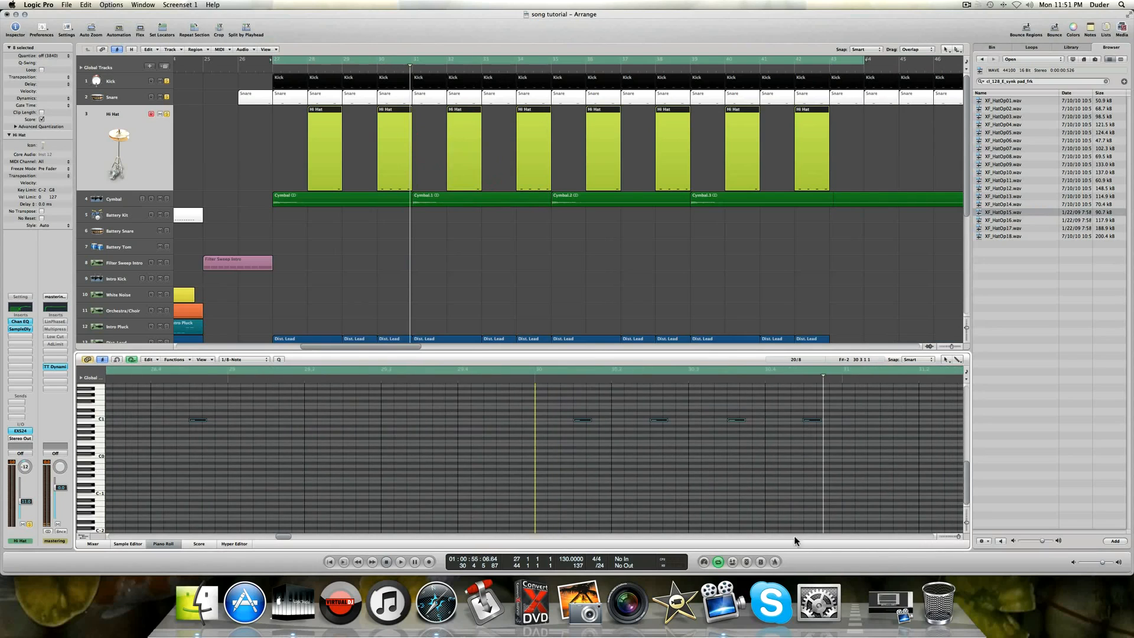
{"action": "left_click", "coordinate": [957, 535]}
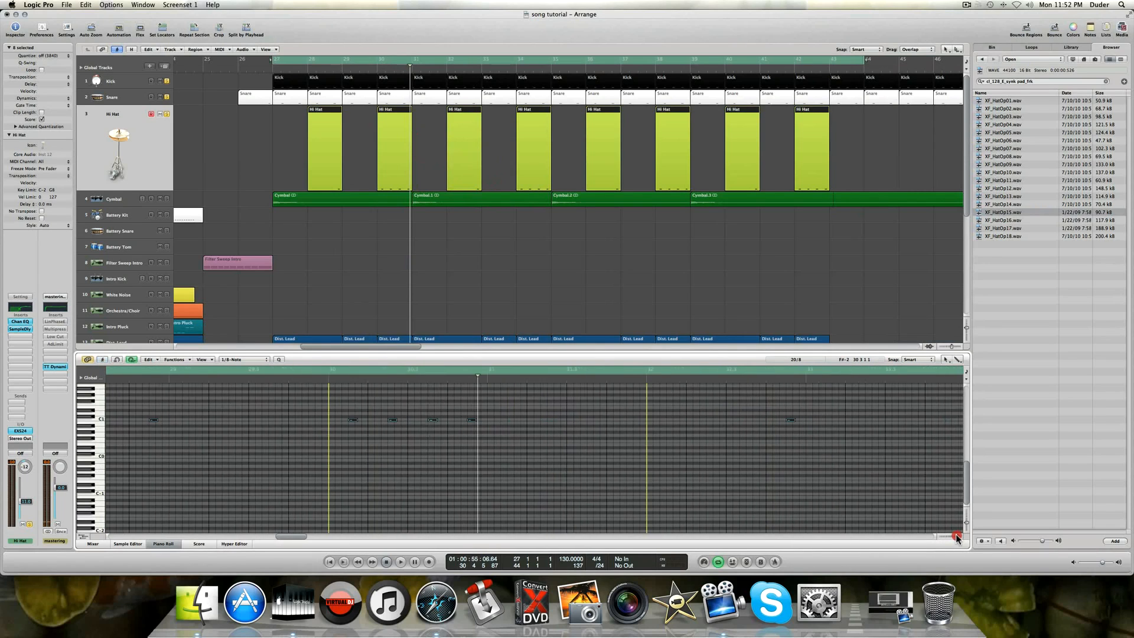
{"action": "left_click", "coordinate": [957, 536]}
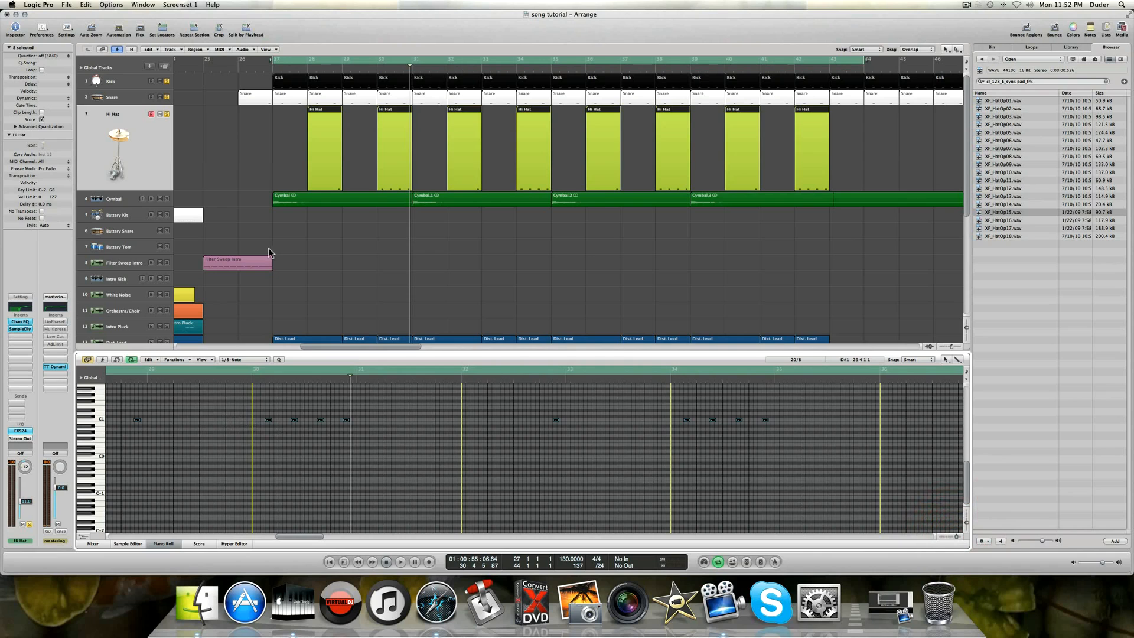
{"action": "left_click", "coordinate": [312, 137]}
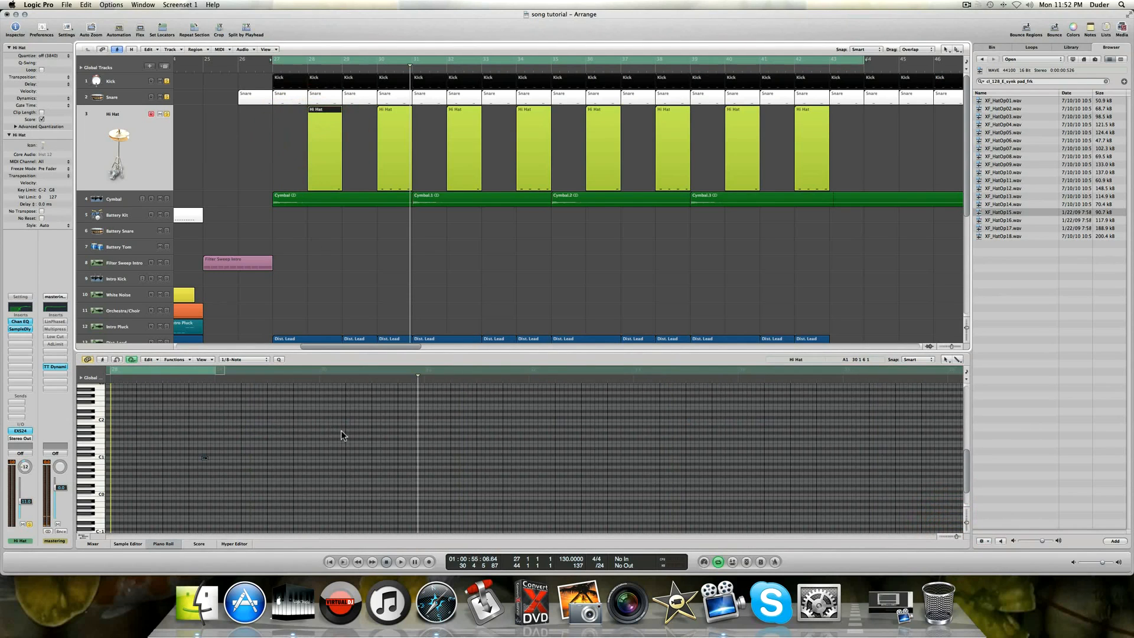
{"action": "left_click", "coordinate": [956, 535]}
{"action": "left_click", "coordinate": [957, 536]}
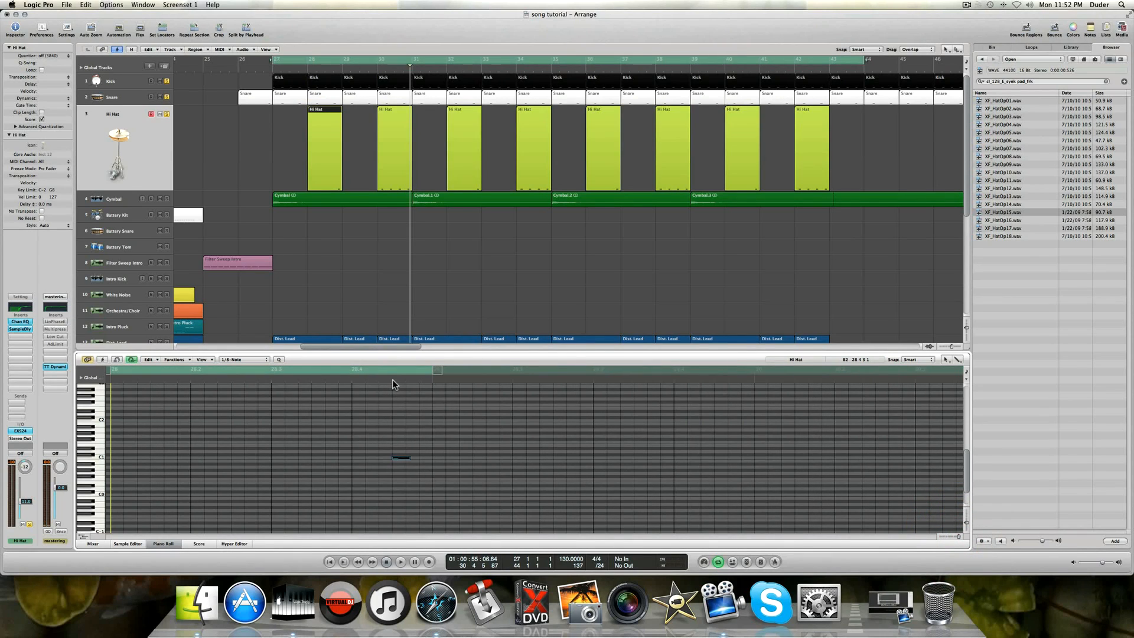
Play back the first Hi Hat region with the kick and snare, stop, and deselect the region.
{"action": "key", "text": "space"}
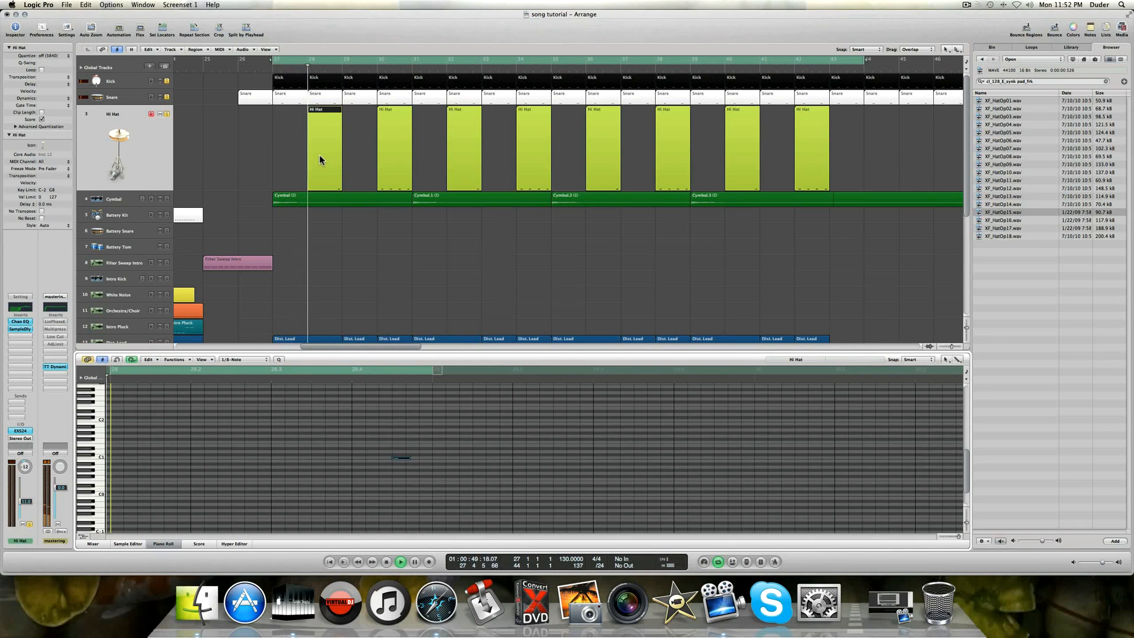
{"action": "key", "text": "space"}
{"action": "left_click", "coordinate": [268, 164]}
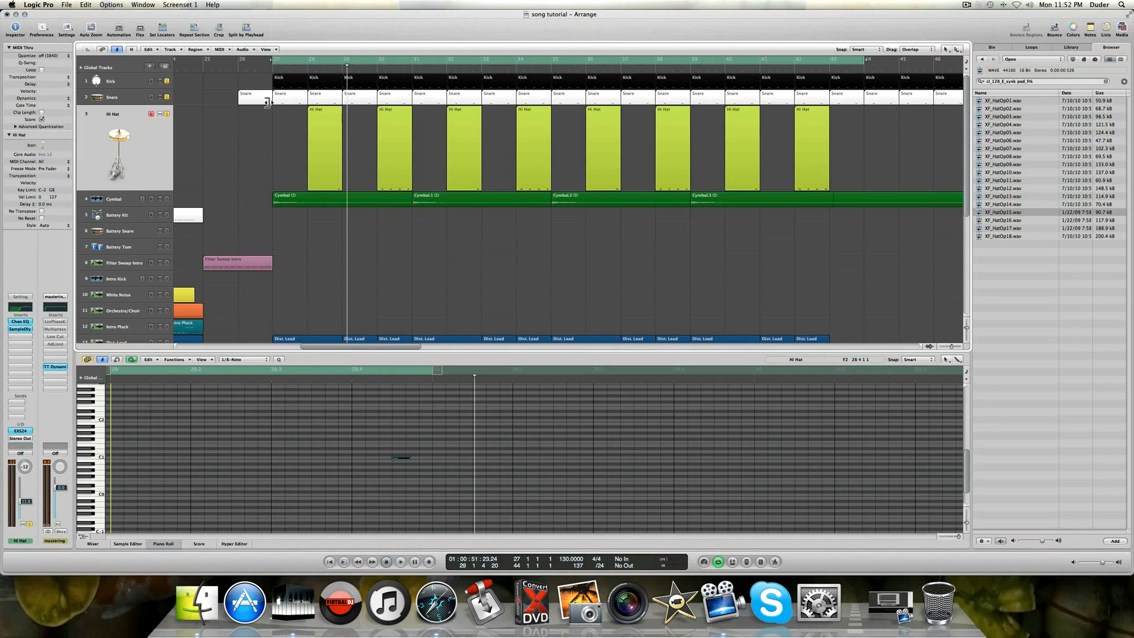
Select the second Hi Hat region, at bar 30, play it back to hear its C1 notes, and deselect it.
{"action": "left_click", "coordinate": [317, 156]}
{"action": "left_click", "coordinate": [380, 152]}
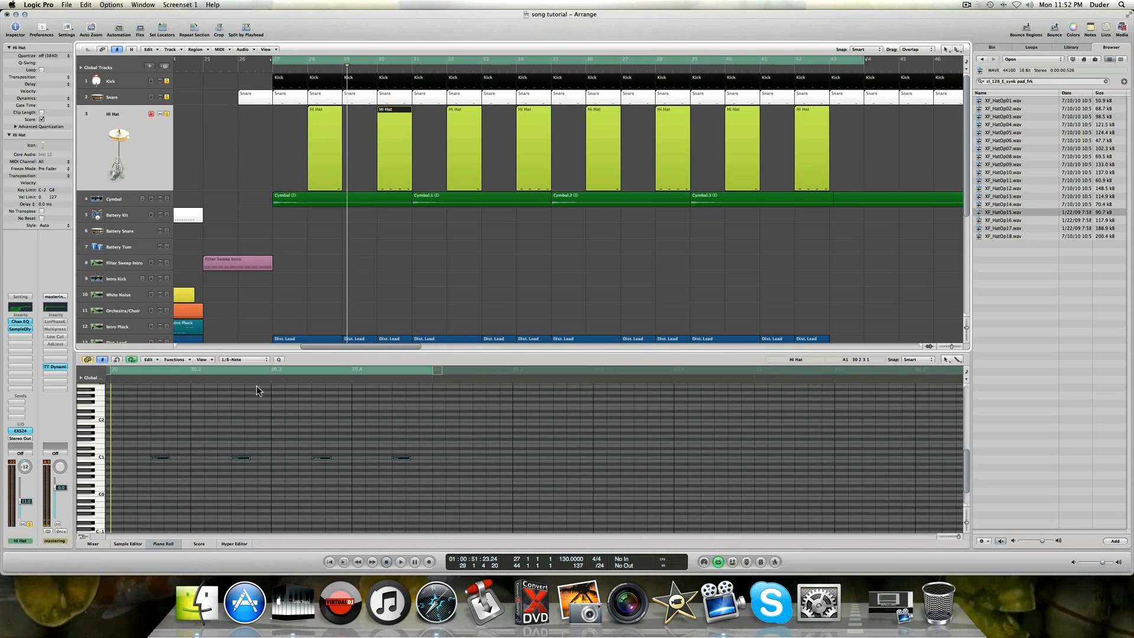
{"action": "key", "text": "space"}
{"action": "left_click", "coordinate": [367, 69]}
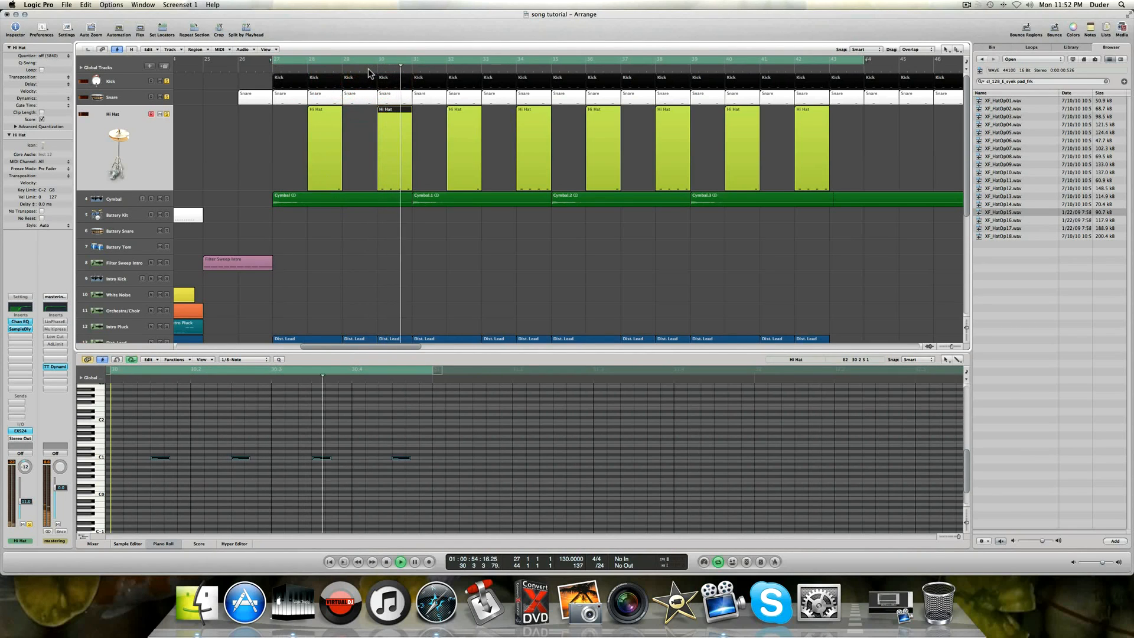
{"action": "key", "text": "space"}
{"action": "left_click", "coordinate": [266, 163]}
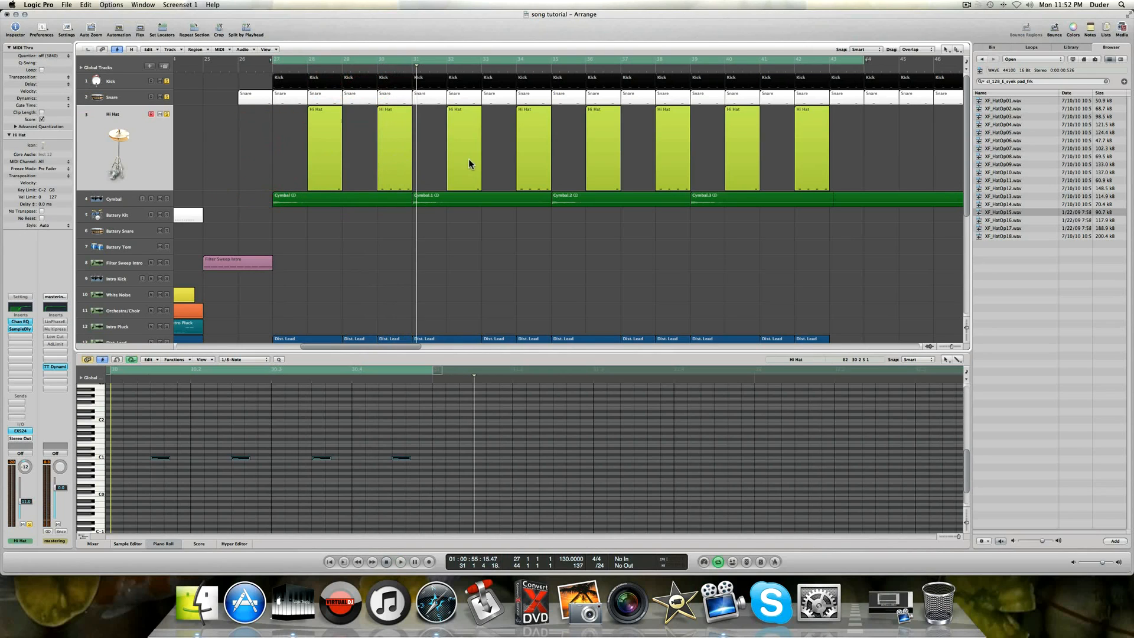
Select the third, first, second and fourth Hi Hat regions in turn to compare their note patterns.
{"action": "left_click", "coordinate": [469, 127]}
{"action": "left_click", "coordinate": [324, 147]}
{"action": "left_click", "coordinate": [398, 147]}
{"action": "left_click", "coordinate": [522, 152]}
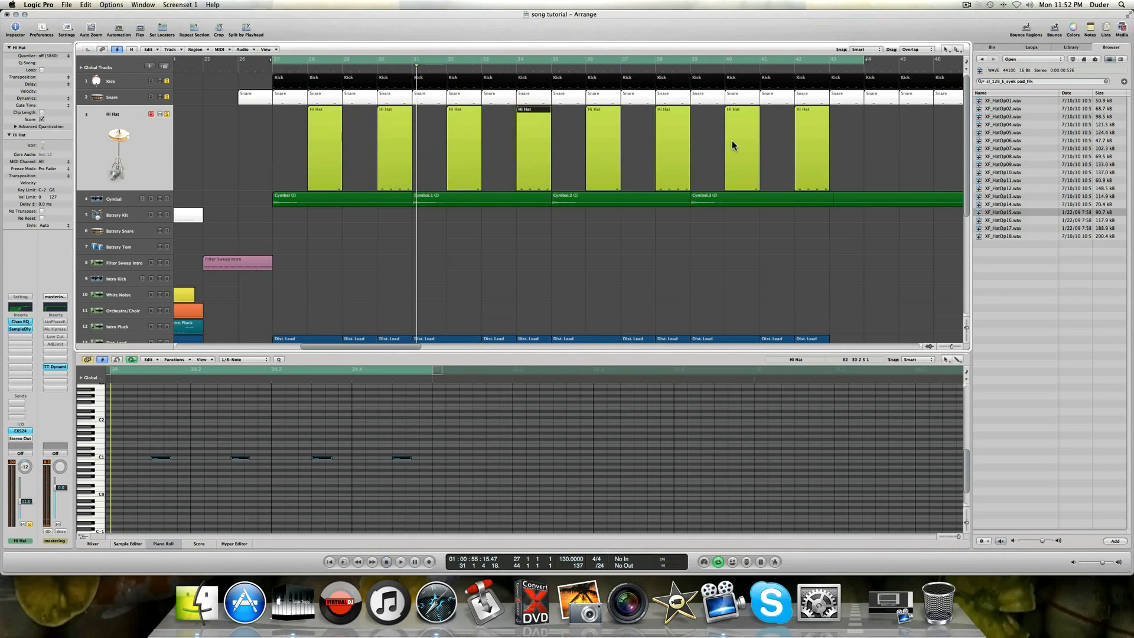
Show and hide the Hi Hat track's volume automation, and select all regions on the track.
{"action": "key", "text": "a"}
{"action": "key", "text": "a"}
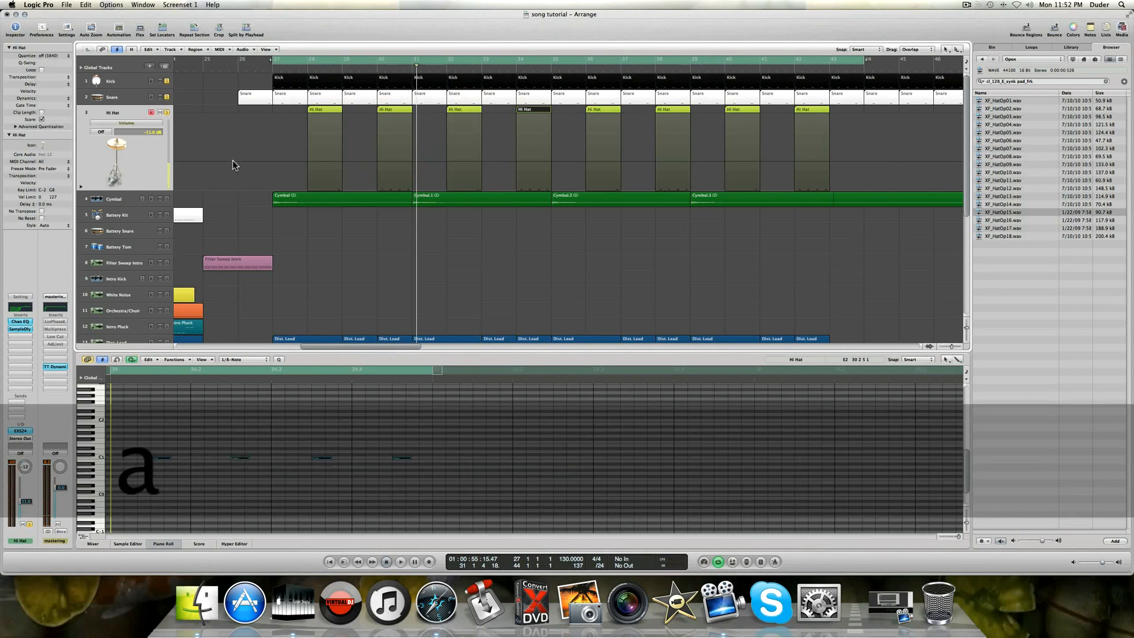
{"action": "left_click", "coordinate": [278, 138]}
{"action": "left_click", "coordinate": [163, 147]}
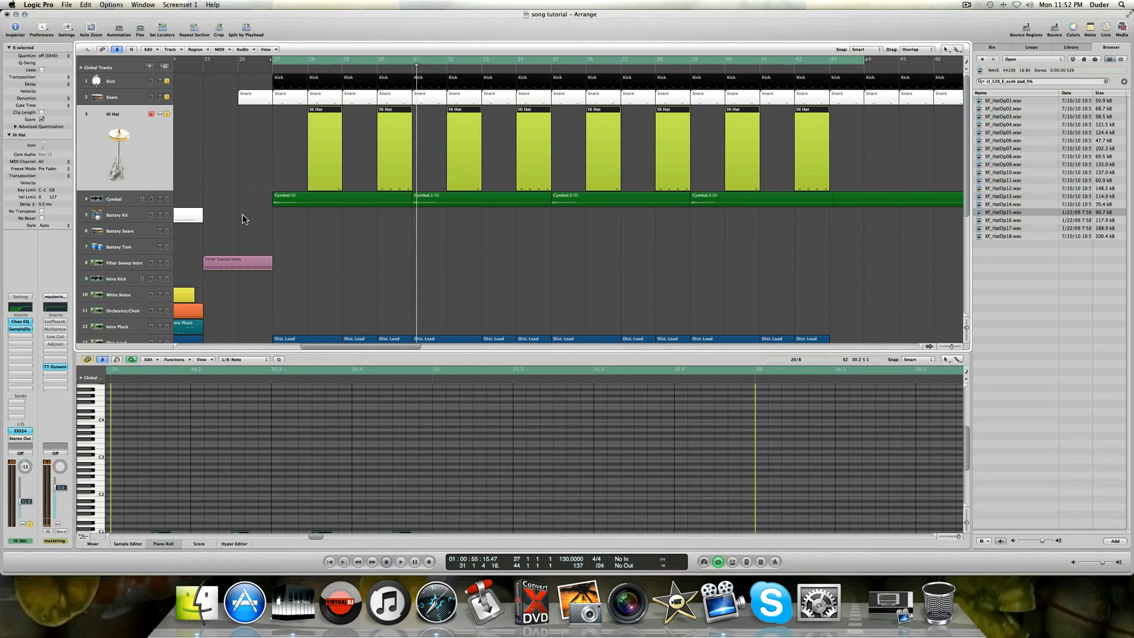
Display the C1 notes of all the selected Hi Hat regions together in the Piano Roll.
{"action": "scroll", "coordinate": [242, 218], "scroll_direction": "down", "scroll_amount": 1}
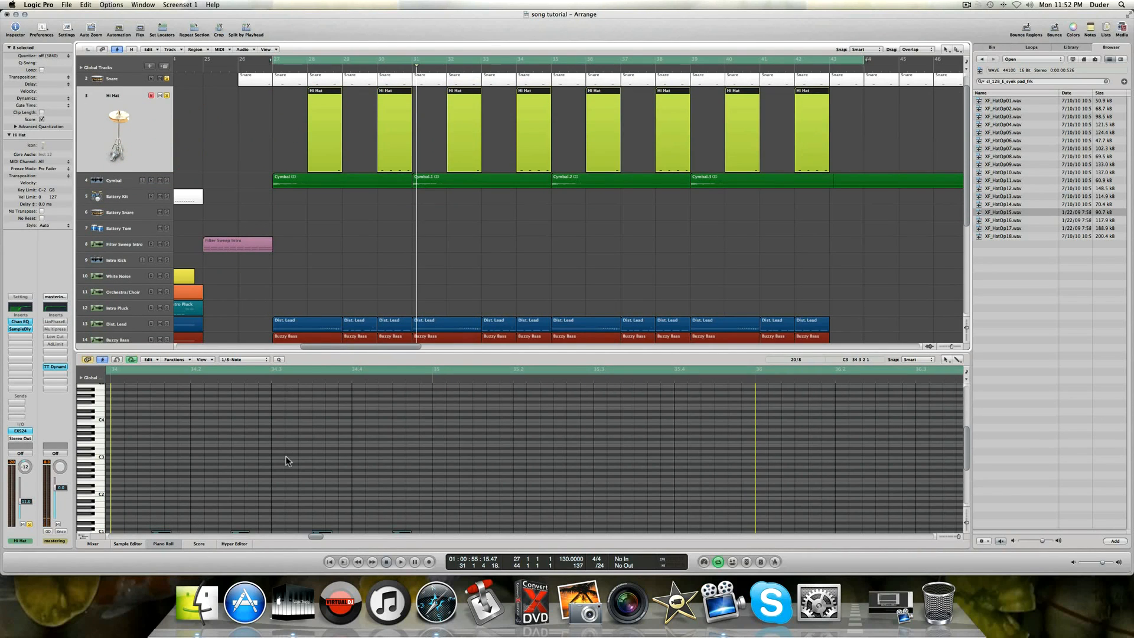
{"action": "scroll", "coordinate": [286, 461], "scroll_direction": "down", "scroll_amount": 5}
{"action": "left_click", "coordinate": [273, 446]}
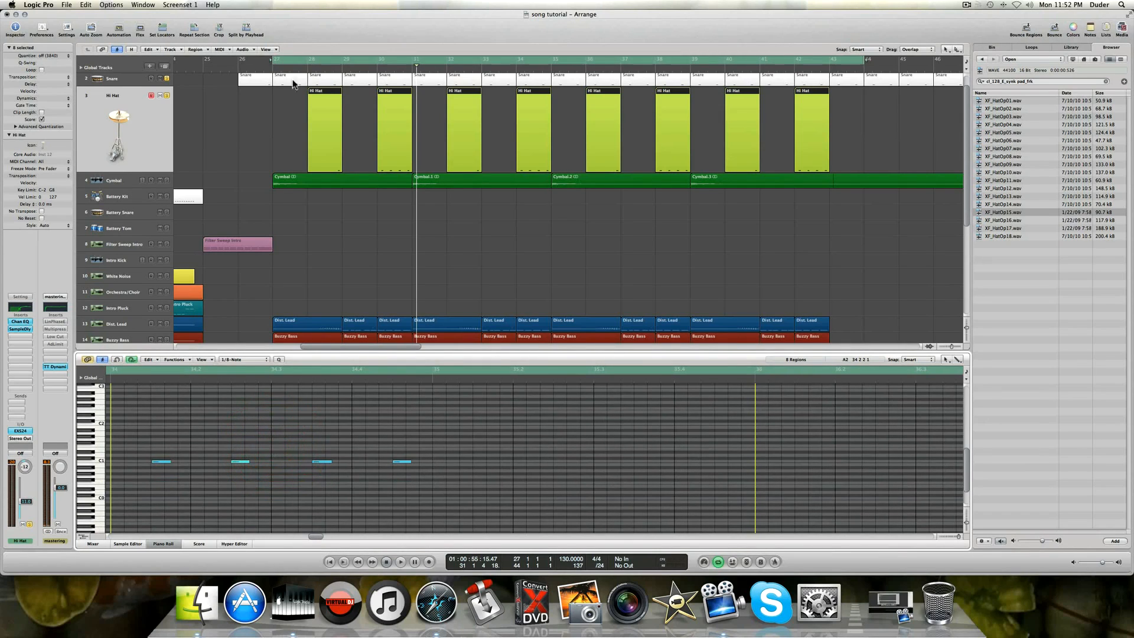
{"action": "left_click", "coordinate": [303, 68]}
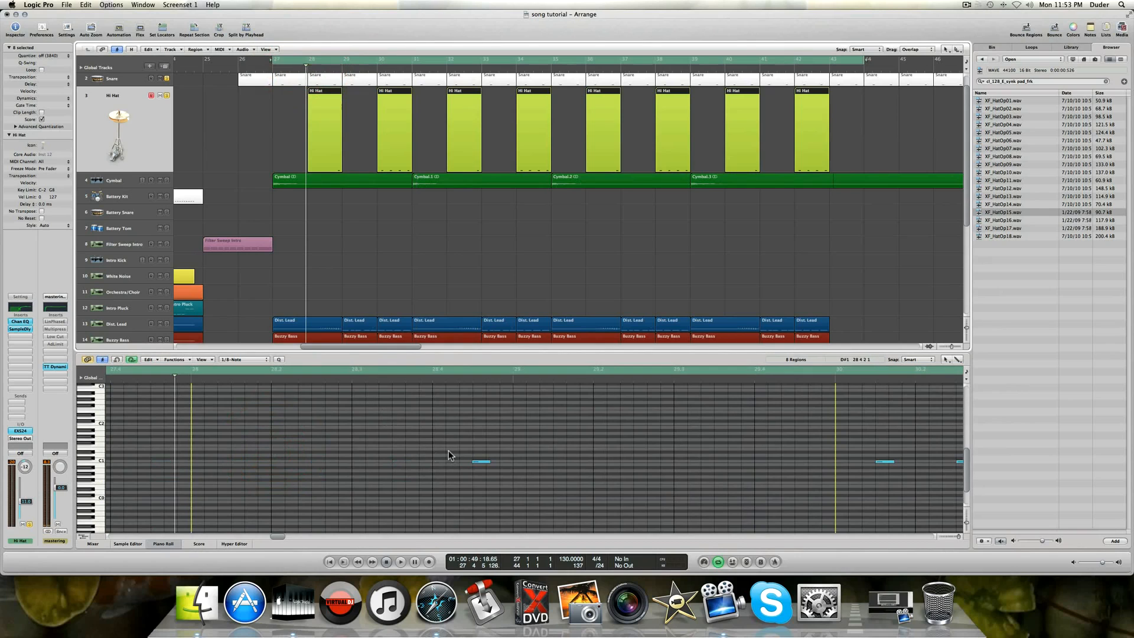
{"action": "left_click_drag", "start_coordinate": [960, 534], "coordinate": [954, 536]}
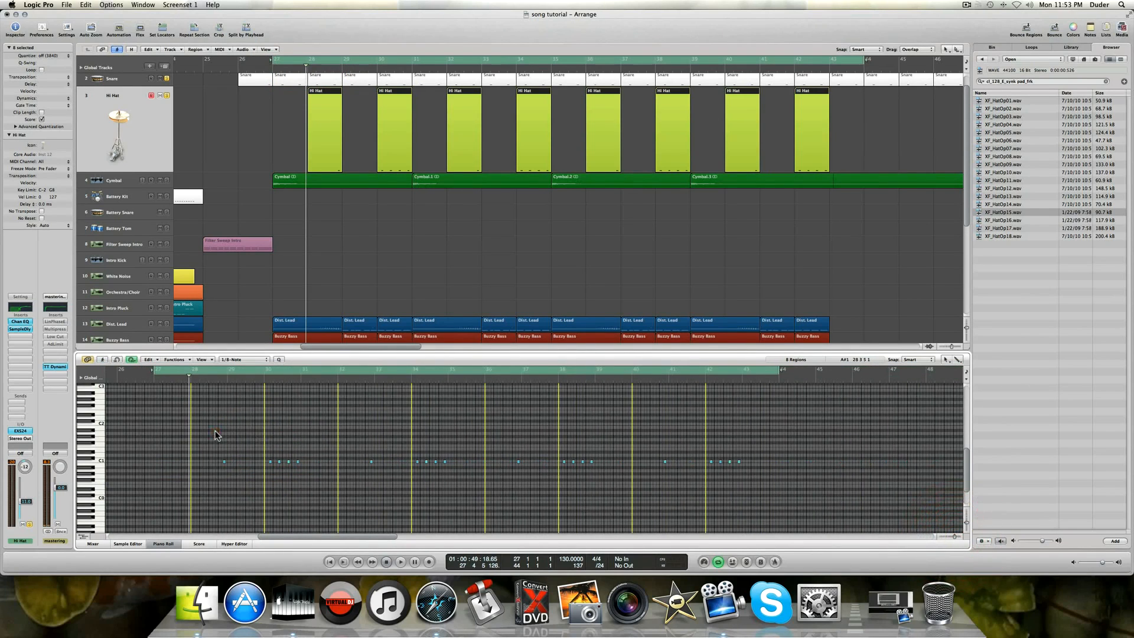
Select all the hi-hat notes and view the Random Velocity transform's settings, closing it without applying it.
{"action": "key", "text": "super+a"}
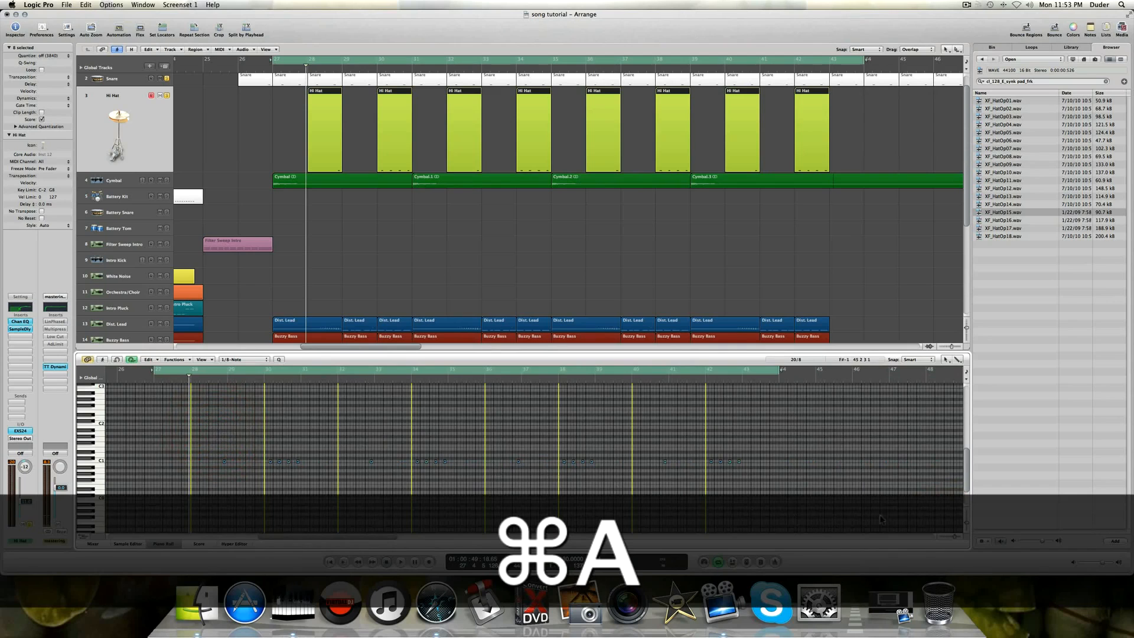
{"action": "left_click", "coordinate": [955, 537]}
{"action": "left_click", "coordinate": [955, 537]}
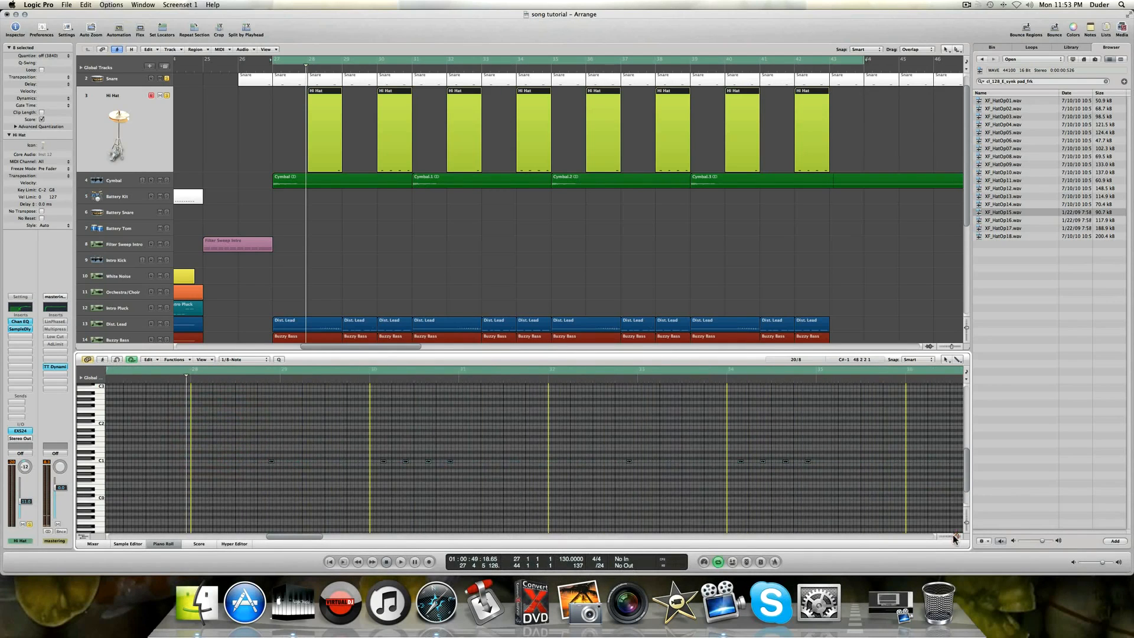
{"action": "left_click", "coordinate": [172, 359]}
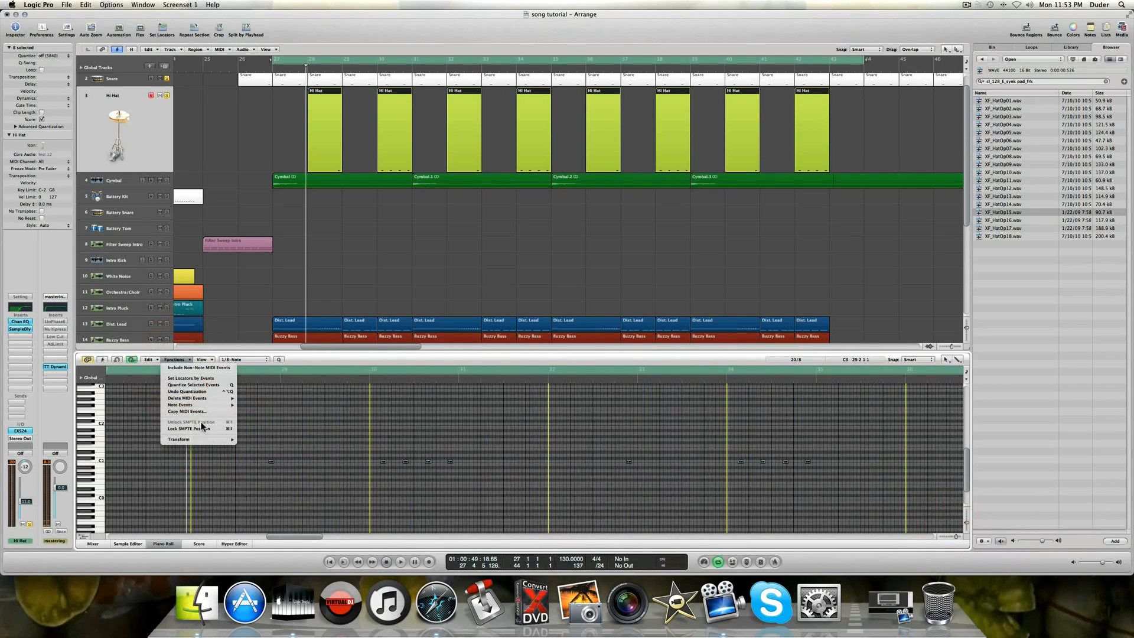
{"action": "mouse_move", "coordinate": [222, 439]}
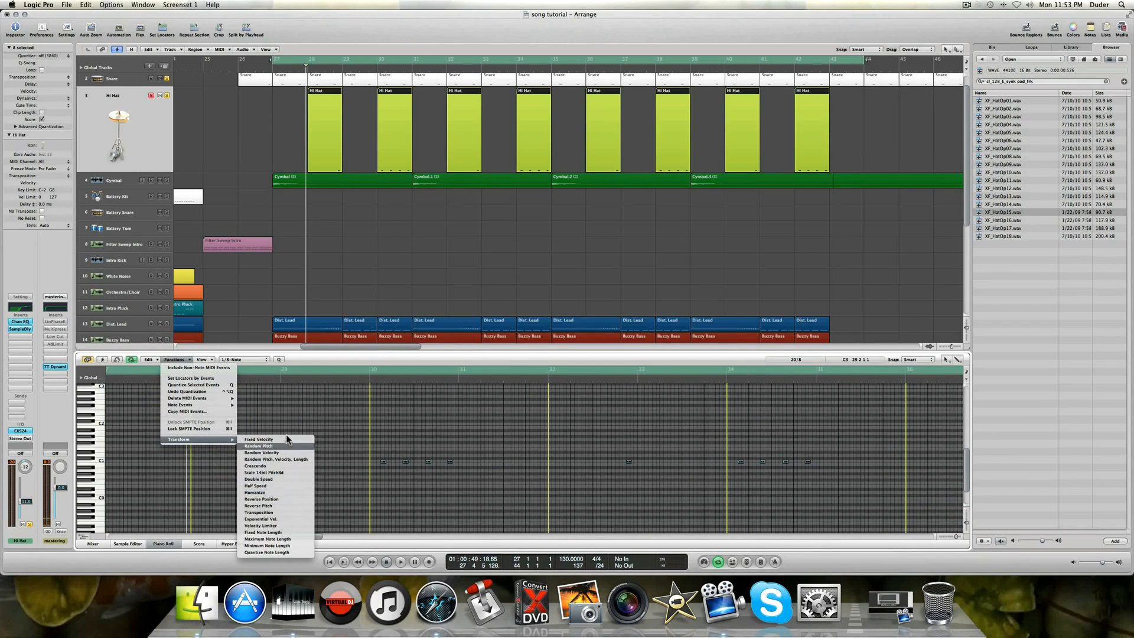
{"action": "left_click", "coordinate": [289, 402]}
{"action": "left_click", "coordinate": [184, 361]}
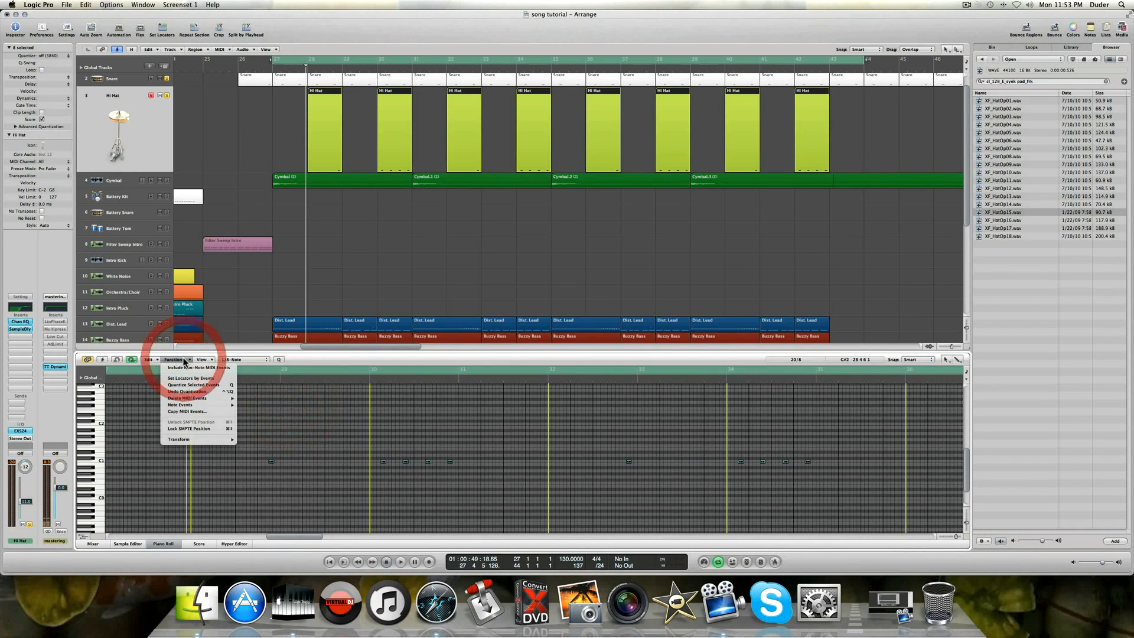
{"action": "mouse_move", "coordinate": [204, 440]}
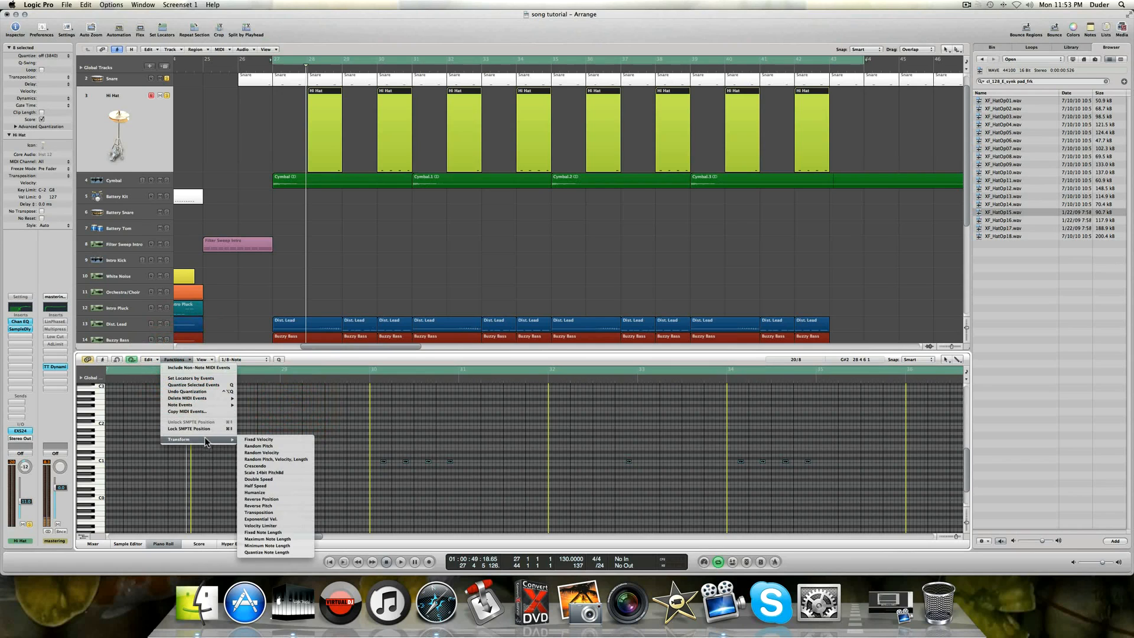
{"action": "left_click", "coordinate": [264, 451]}
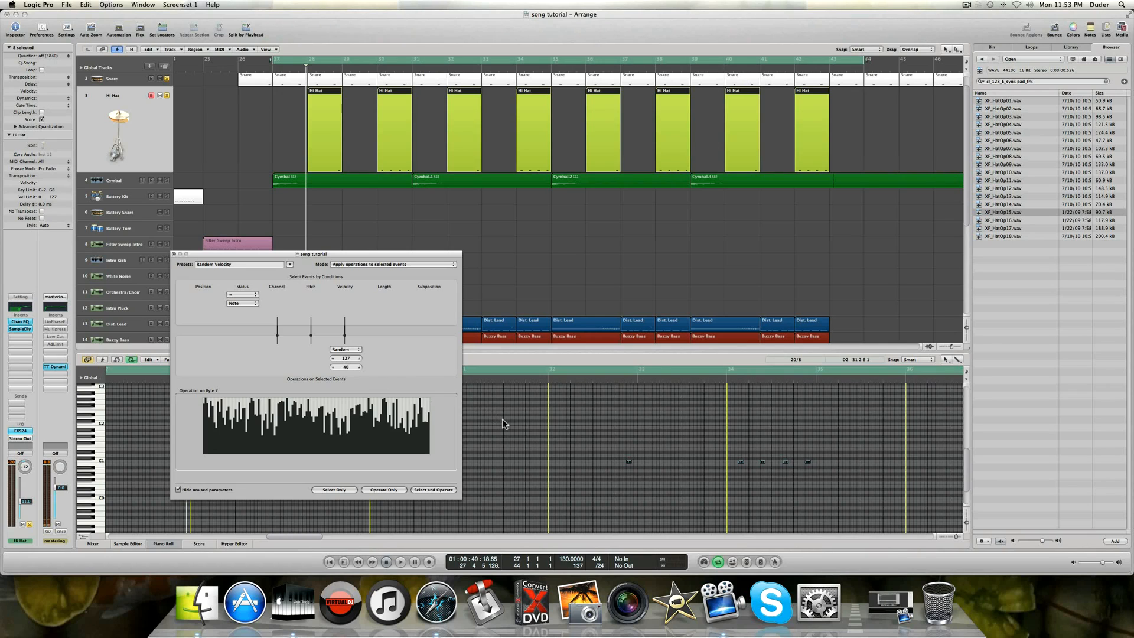
{"action": "left_click", "coordinate": [174, 254]}
Audition individual hi-hat notes on C1 in the Piano Roll to compare their velocities.
{"action": "left_click", "coordinate": [305, 449]}
{"action": "left_click", "coordinate": [271, 461]}
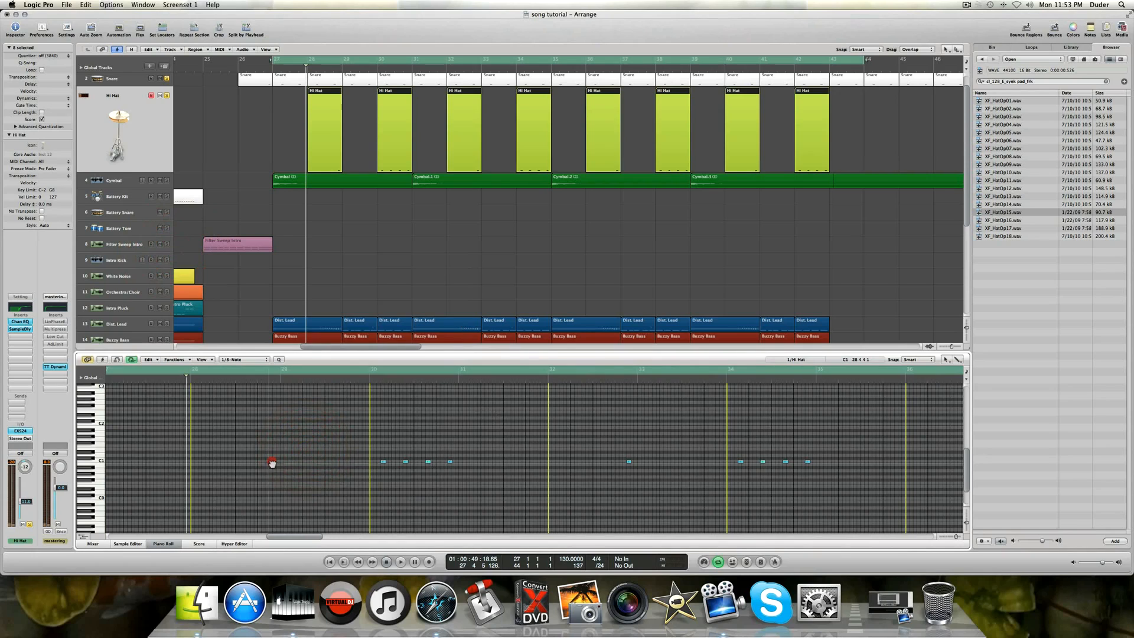
{"action": "left_click", "coordinate": [383, 461]}
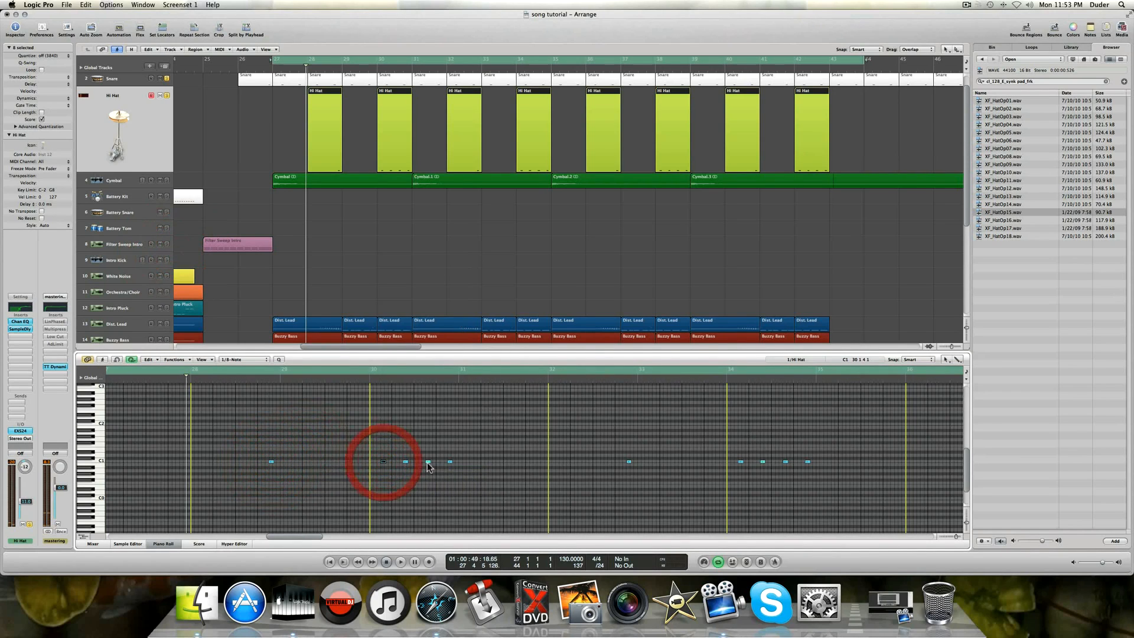
{"action": "left_click", "coordinate": [449, 462]}
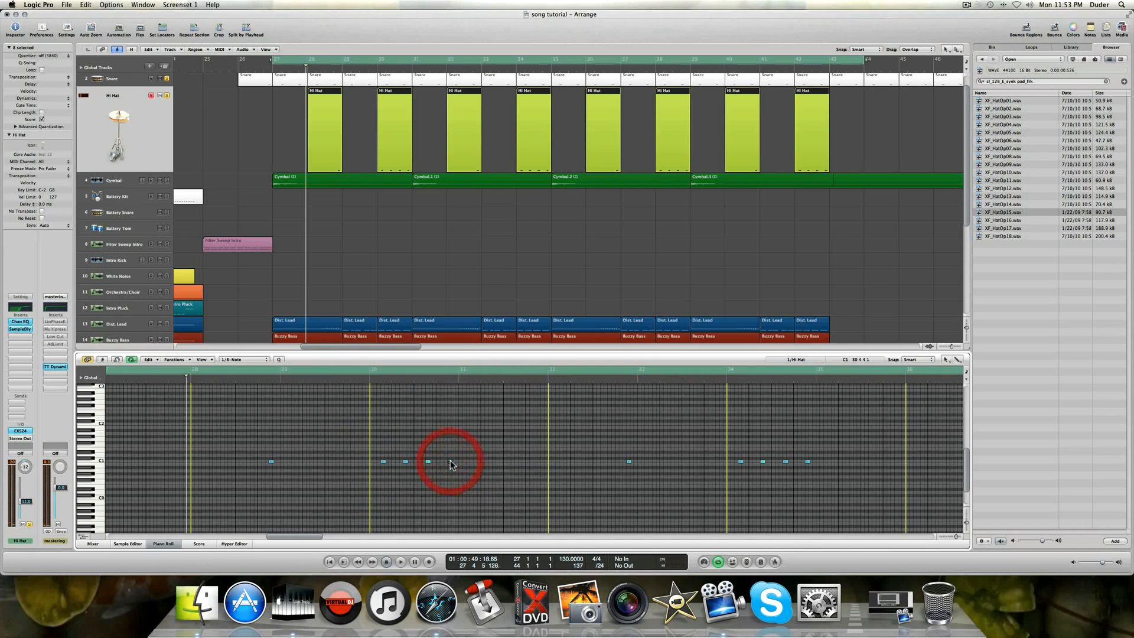
{"action": "left_click", "coordinate": [628, 461]}
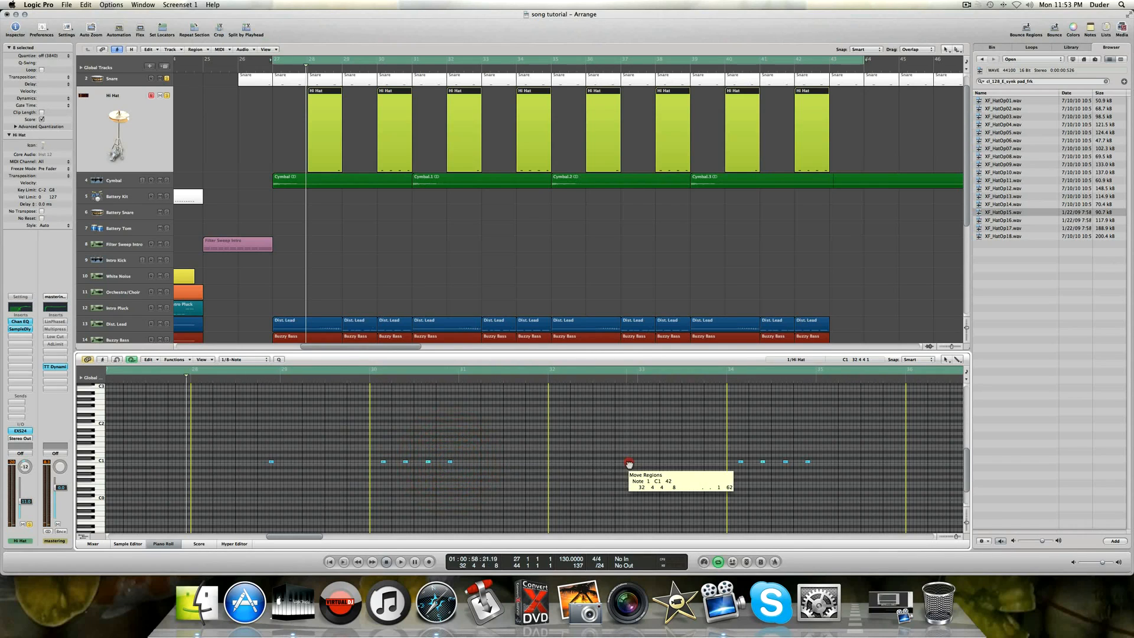
{"action": "left_click", "coordinate": [741, 461]}
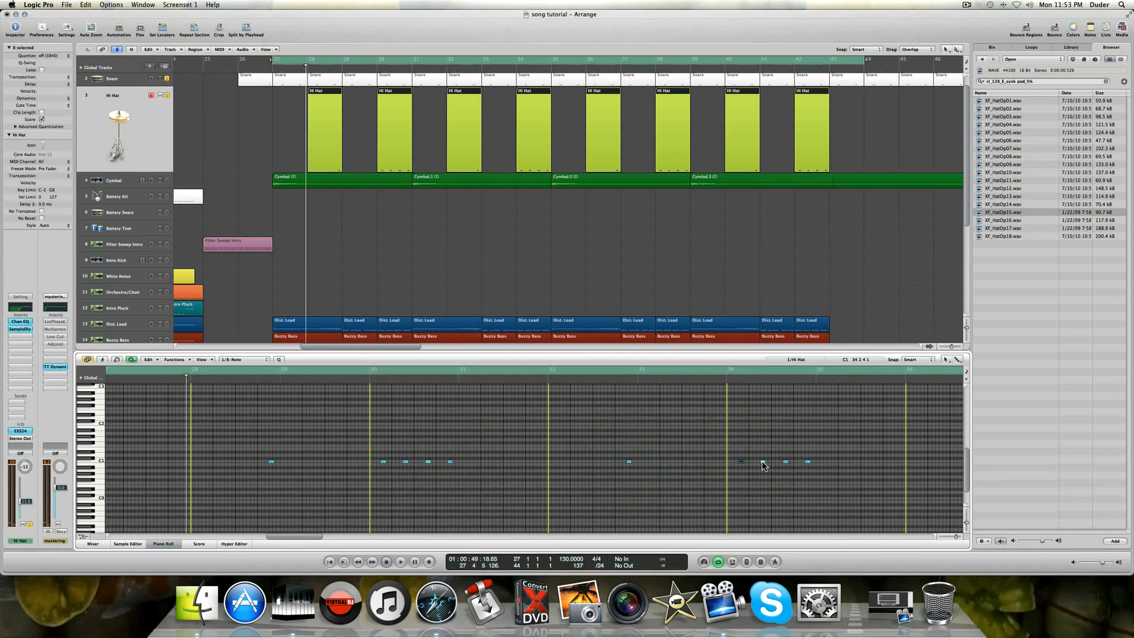
{"action": "left_click", "coordinate": [762, 462]}
Apply the Random Velocity transform to all the hi-hat notes with the first random velocity limit set to 50, and close its window.
{"action": "left_click", "coordinate": [232, 413]}
{"action": "key", "text": "super+a"}
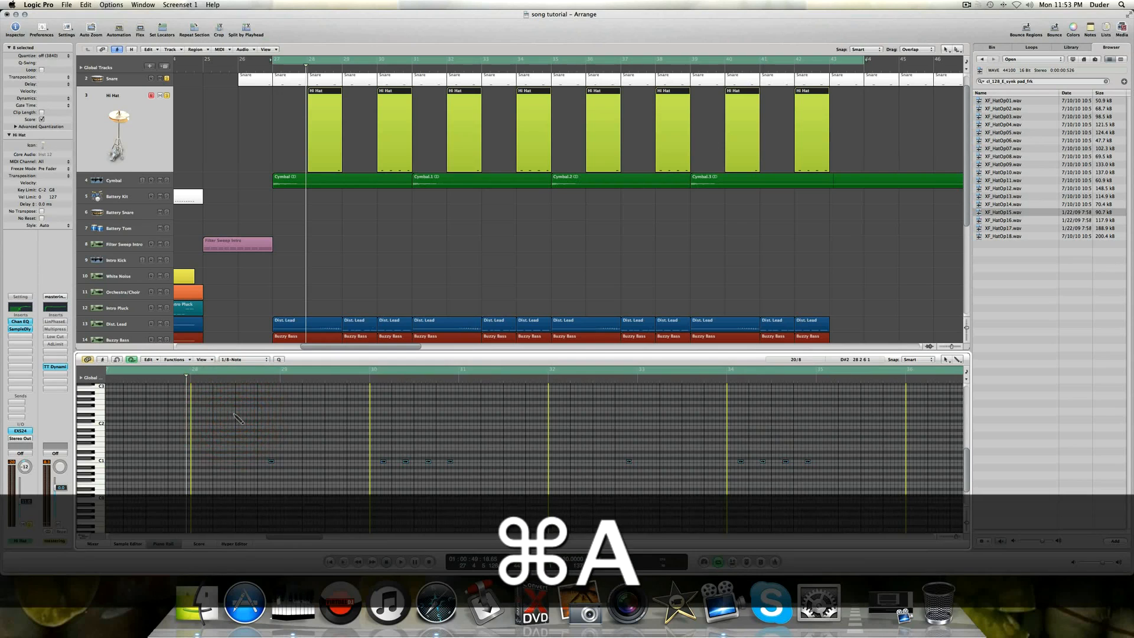
{"action": "left_click", "coordinate": [179, 360]}
{"action": "mouse_move", "coordinate": [195, 440]}
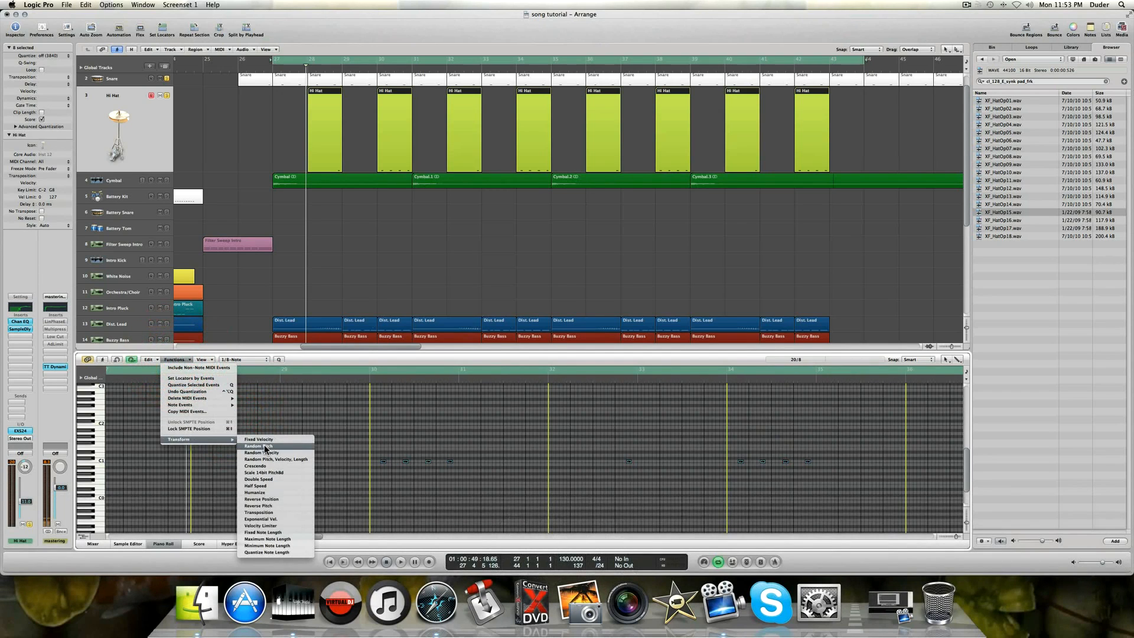
{"action": "left_click", "coordinate": [267, 452]}
{"action": "left_click_drag", "start_coordinate": [346, 367], "coordinate": [345, 367]}
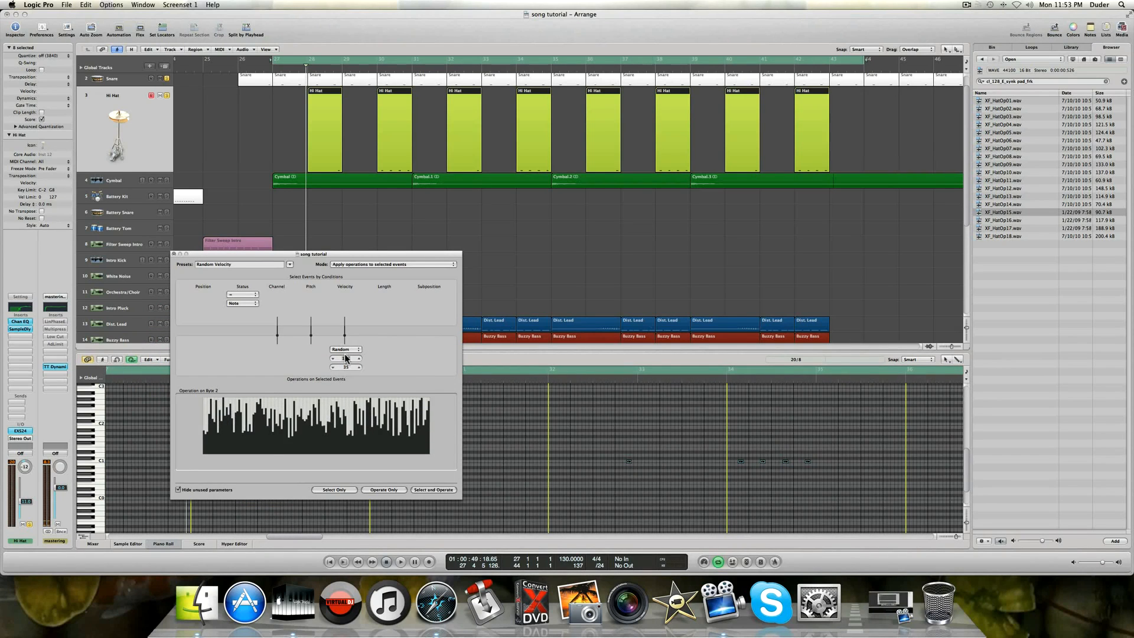
{"action": "double_click", "coordinate": [346, 358]}
{"action": "type", "text": "50"}
{"action": "key", "text": "Return"}
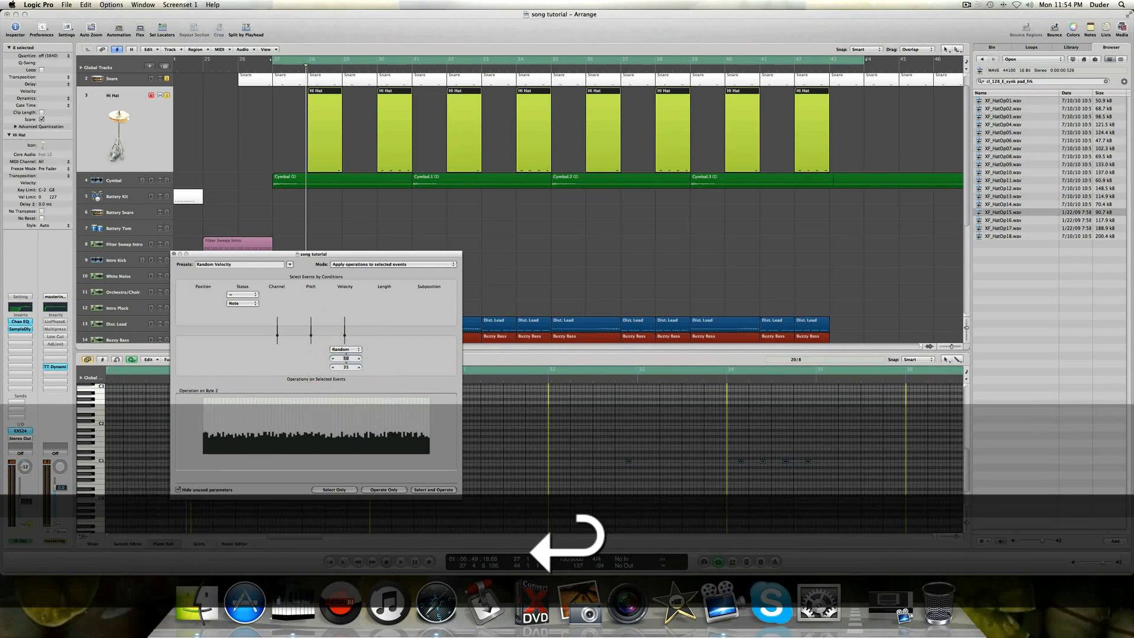
{"action": "left_click", "coordinate": [440, 489]}
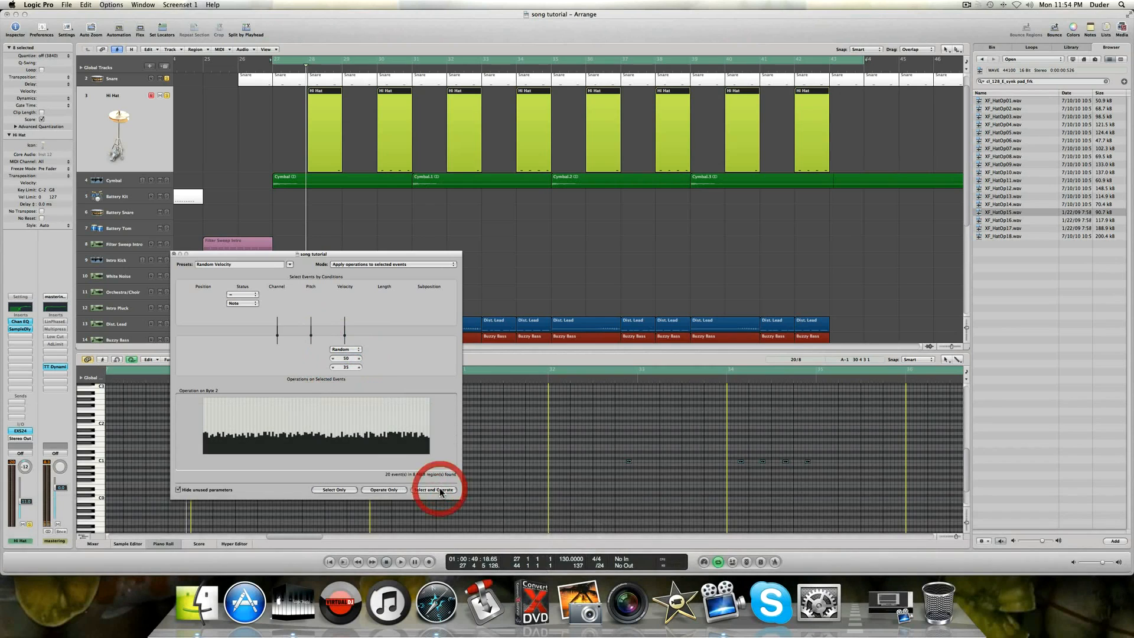
{"action": "left_click", "coordinate": [173, 254]}
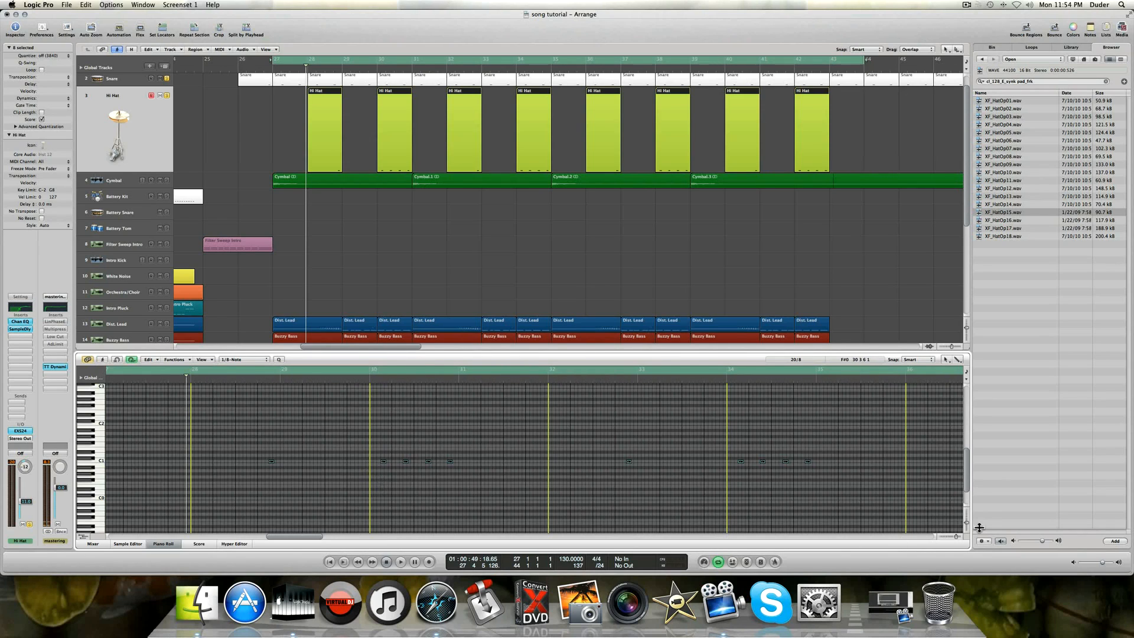
Inspect a hi-hat note on C1 up close in the Piano Roll, and deselect all the Hi Hat regions.
{"action": "left_click_drag", "start_coordinate": [955, 535], "coordinate": [960, 539]}
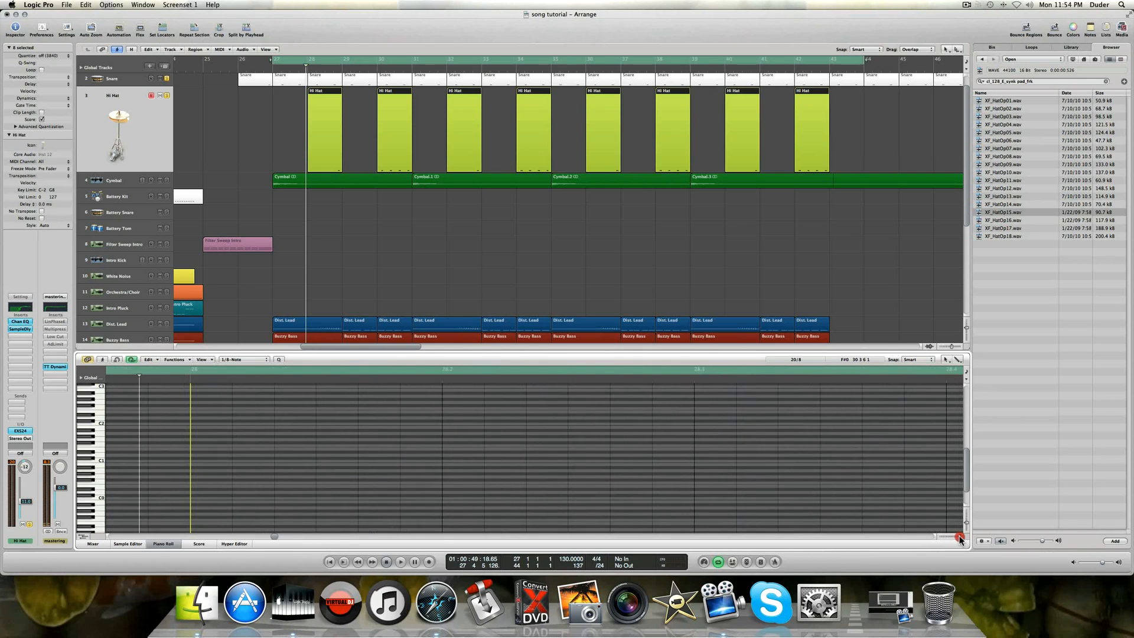
{"action": "scroll", "coordinate": [760, 477], "scroll_direction": "right", "scroll_amount": 8}
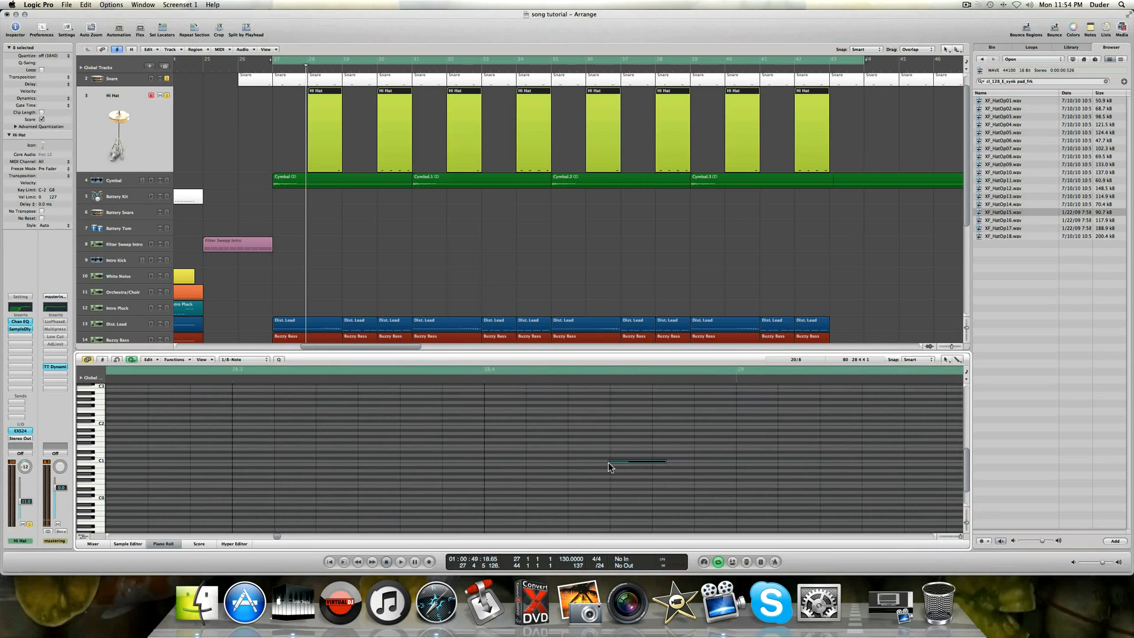
{"action": "left_click", "coordinate": [367, 260]}
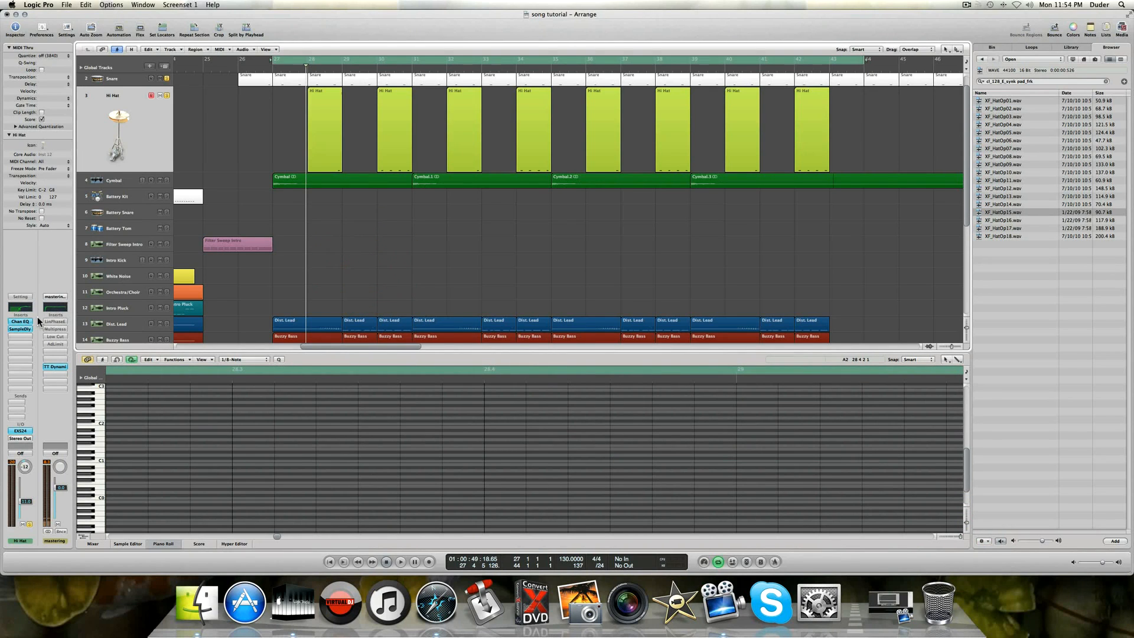
Open the Hi Hat's Channel EQ clear of the track list, and take the Kick and Snare tracks out of solo.
{"action": "scroll", "coordinate": [98, 262], "scroll_direction": "down", "scroll_amount": 5}
{"action": "scroll", "coordinate": [98, 262], "scroll_direction": "up", "scroll_amount": 6}
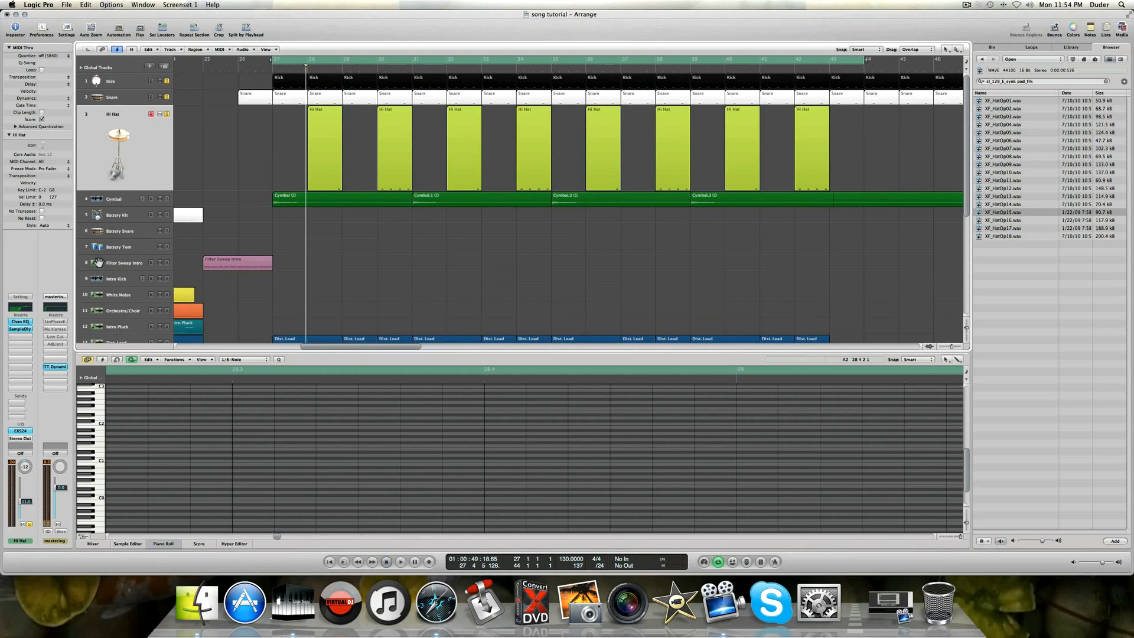
{"action": "left_click", "coordinate": [22, 322]}
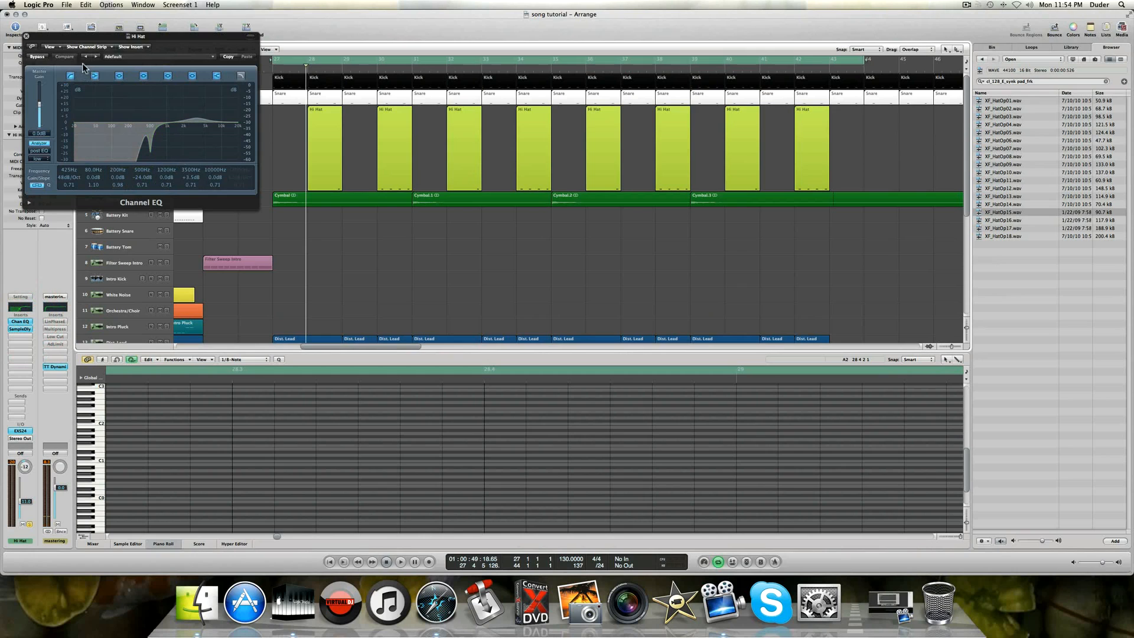
{"action": "left_click_drag", "start_coordinate": [84, 33], "coordinate": [543, 97]}
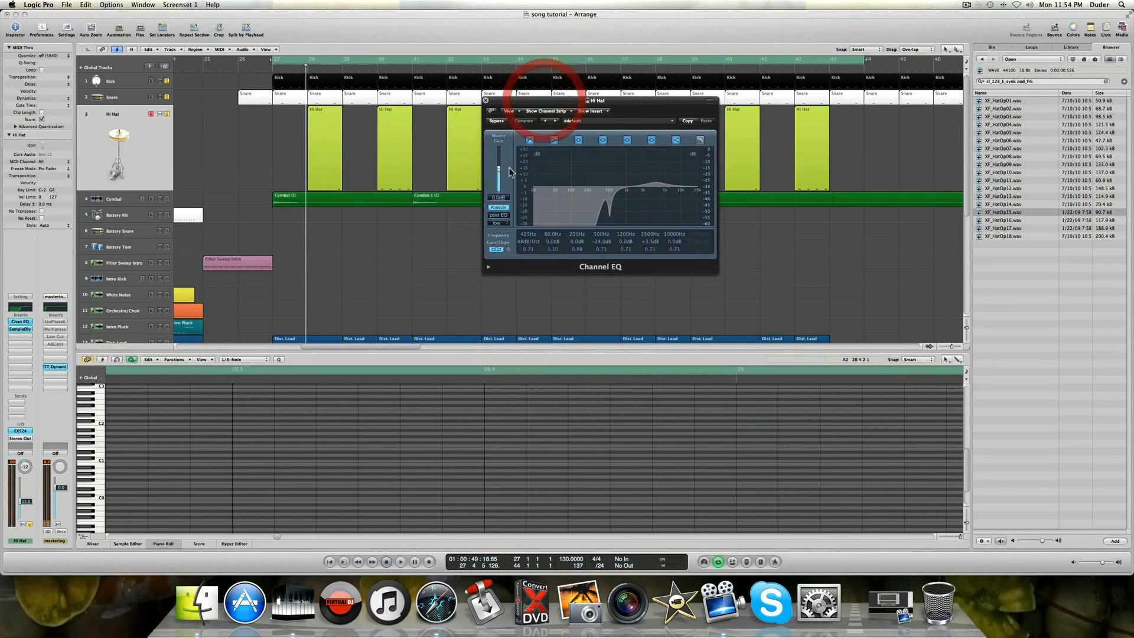
{"action": "left_click", "coordinate": [166, 81]}
{"action": "left_click", "coordinate": [166, 96]}
{"action": "left_click", "coordinate": [178, 103]}
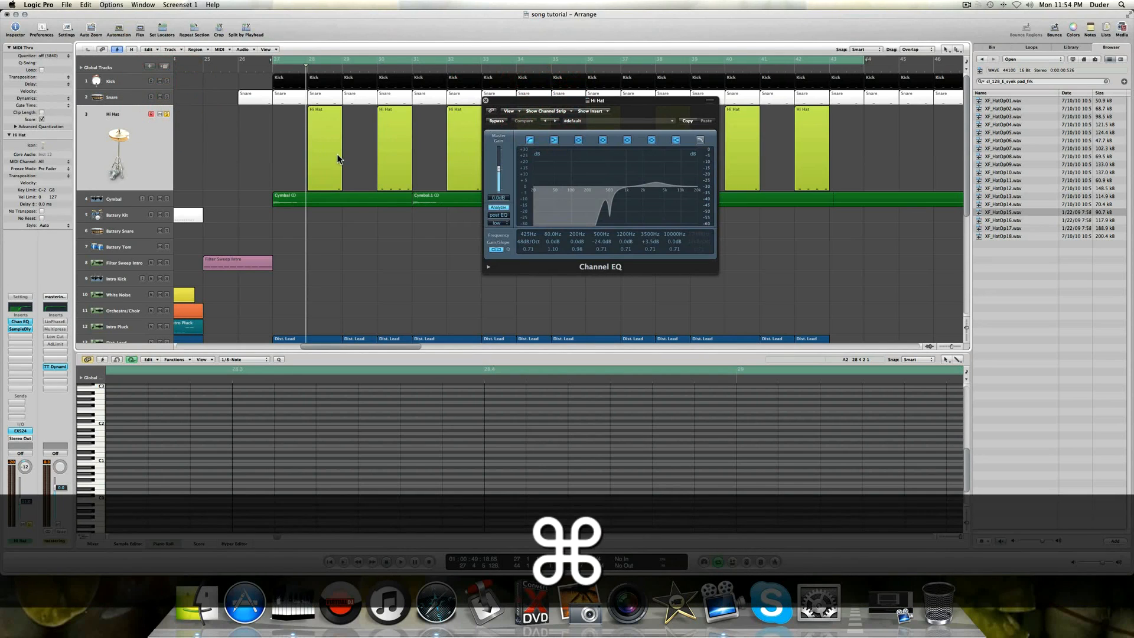
Set the cycle range from bar 30 to bar 31 around a single Hi Hat region and play it in a loop.
{"action": "key", "text": "space"}
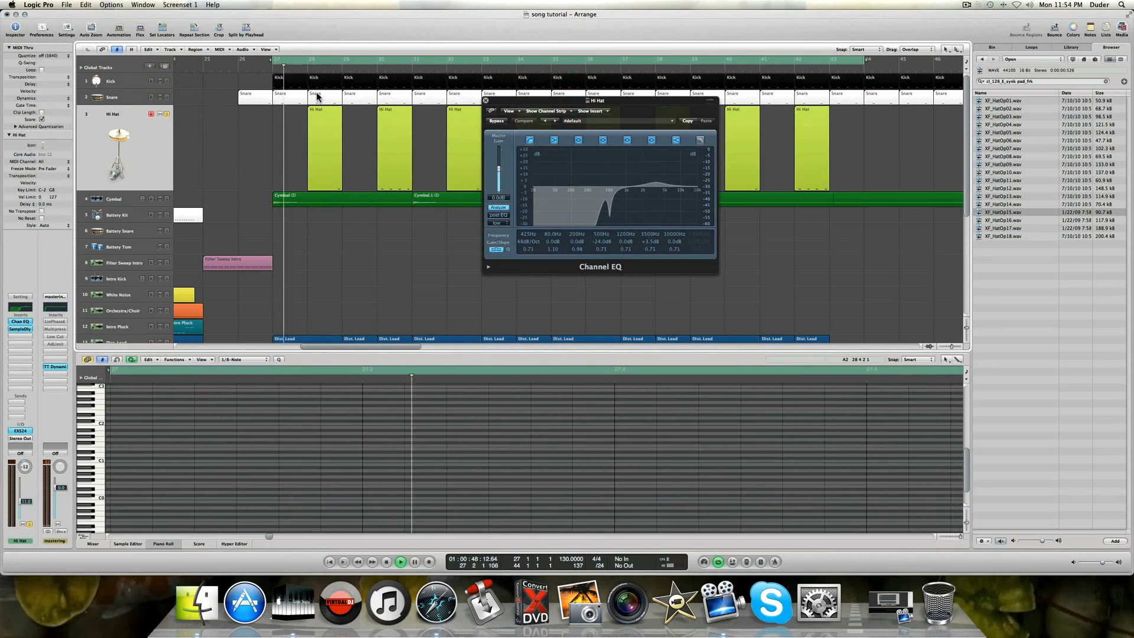
{"action": "left_click", "coordinate": [305, 70]}
{"action": "left_click_drag", "start_coordinate": [274, 60], "coordinate": [308, 60]}
{"action": "key", "text": "space"}
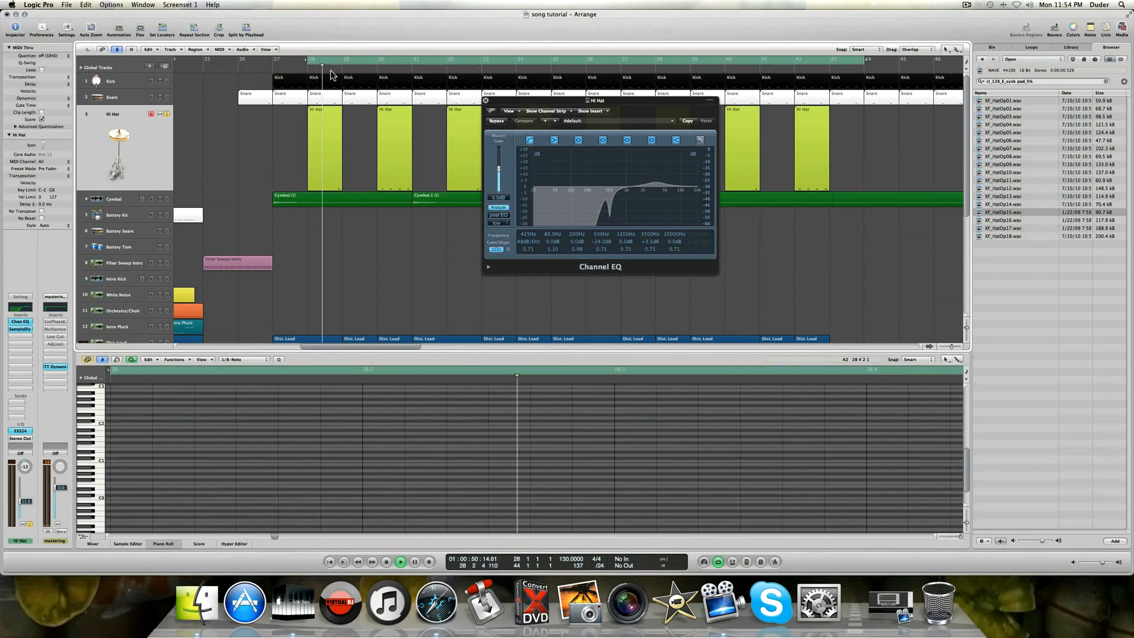
{"action": "key", "text": "space"}
{"action": "left_click_drag", "start_coordinate": [307, 60], "coordinate": [378, 61]}
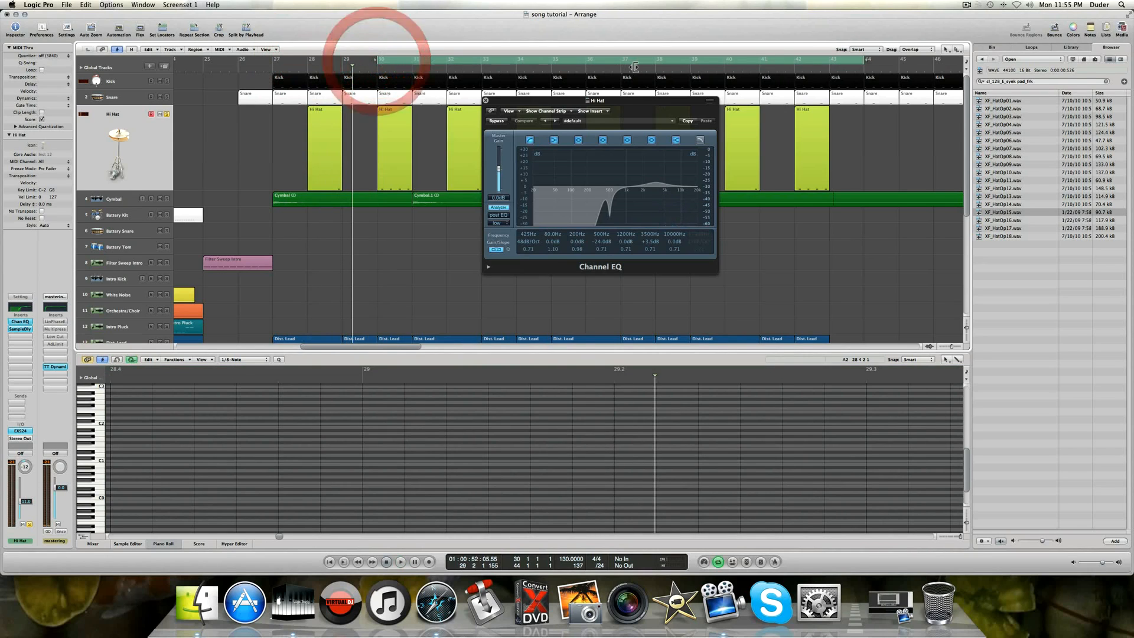
{"action": "left_click_drag", "start_coordinate": [860, 60], "coordinate": [411, 66]}
{"action": "key", "text": "space"}
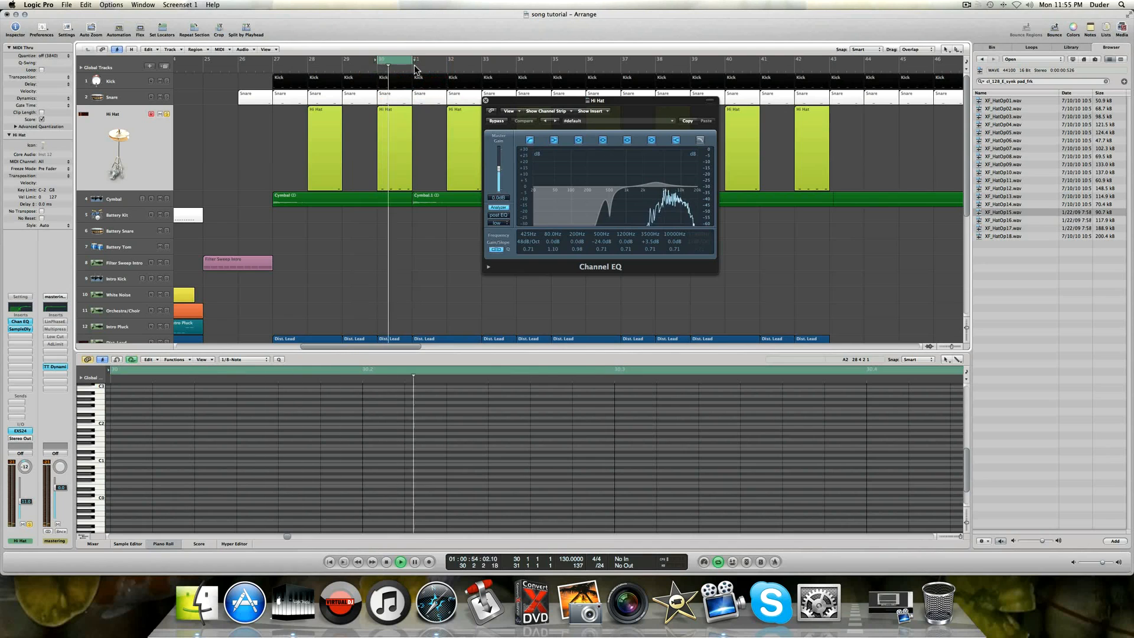
Compare the looped hi-hat with its Channel EQ bypassed and active, switching the Analyzer off and back on.
{"action": "left_click", "coordinate": [497, 121]}
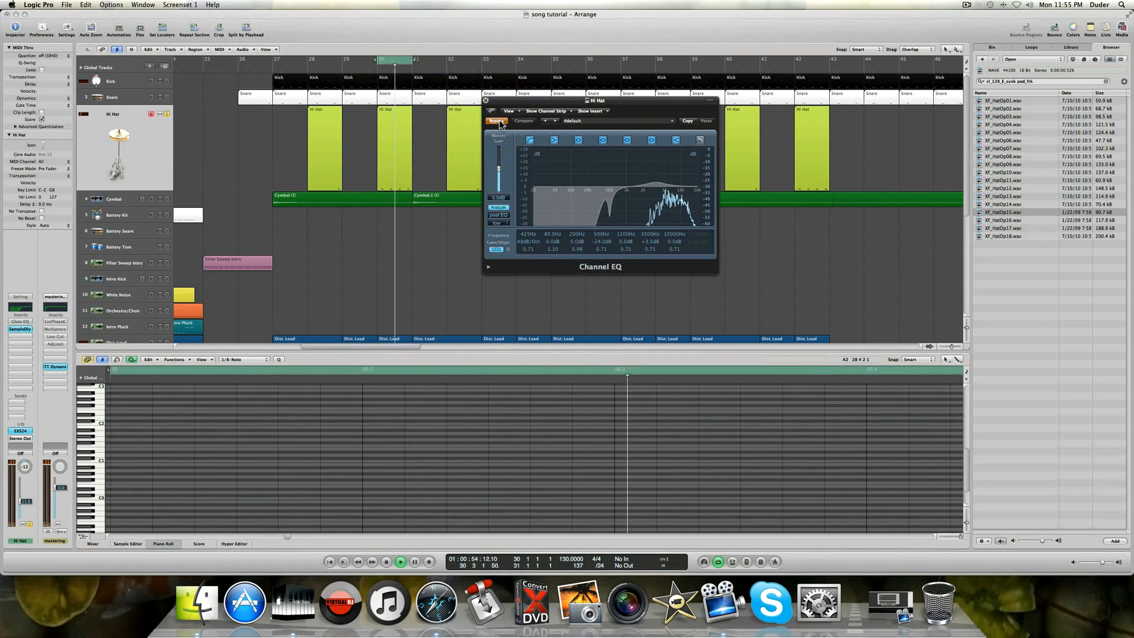
{"action": "left_click", "coordinate": [497, 121]}
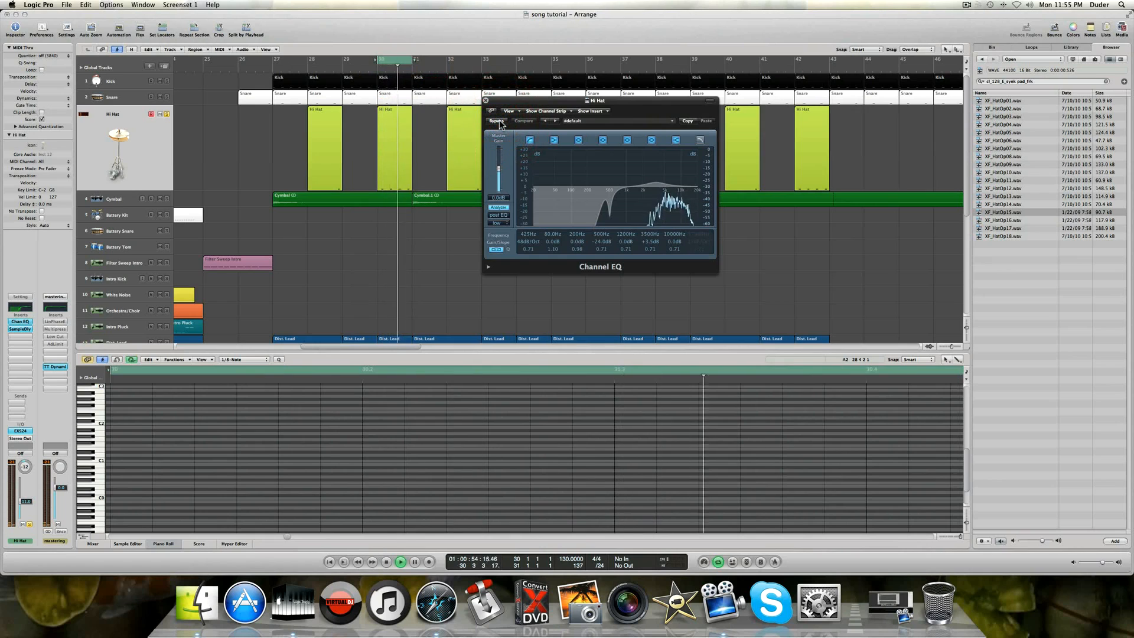
{"action": "key", "text": "space"}
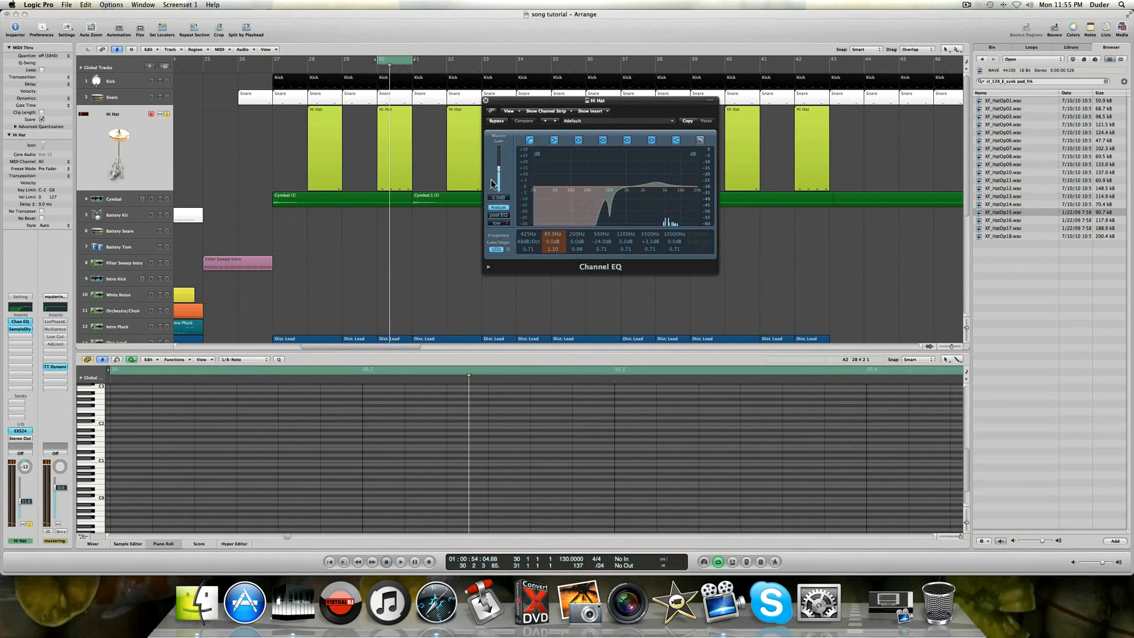
{"action": "left_click", "coordinate": [496, 208]}
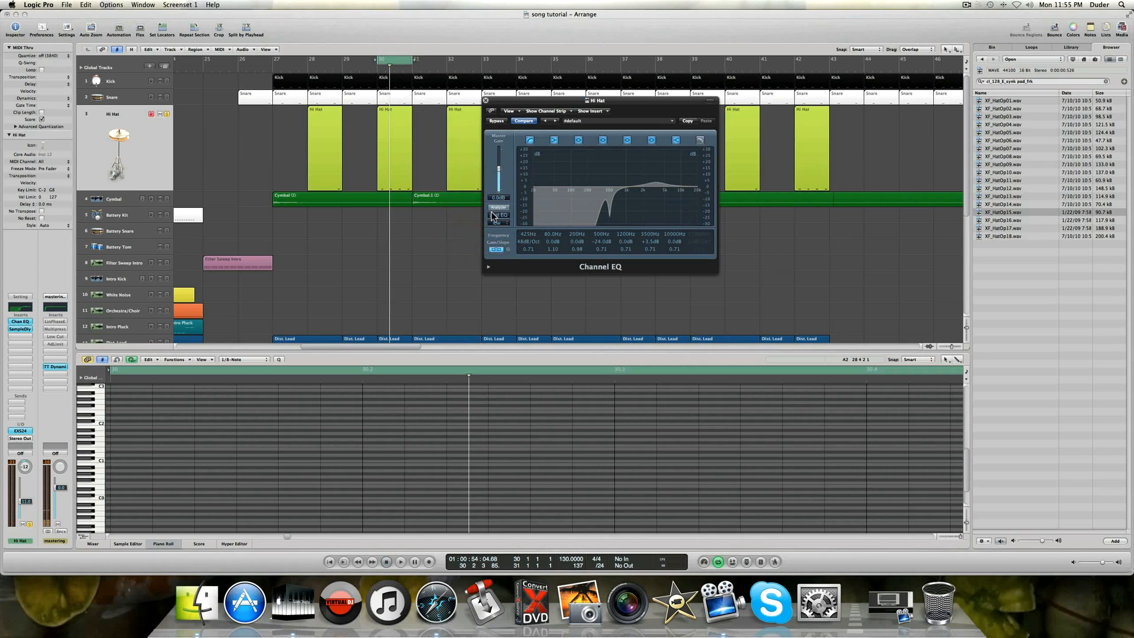
{"action": "left_click", "coordinate": [496, 120]}
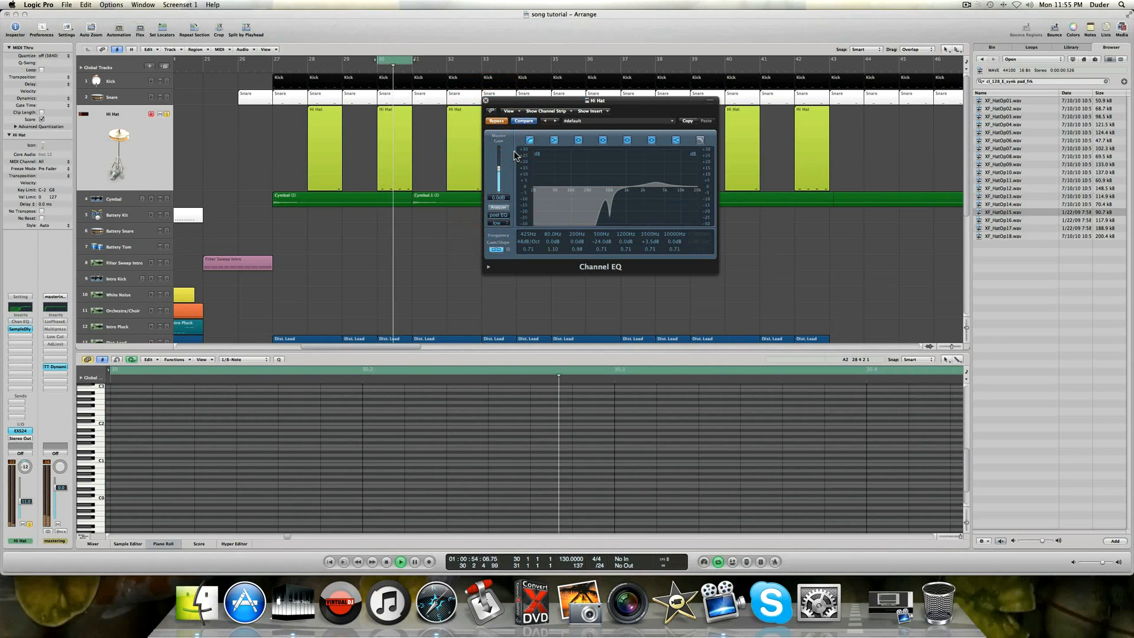
{"action": "left_click", "coordinate": [499, 209]}
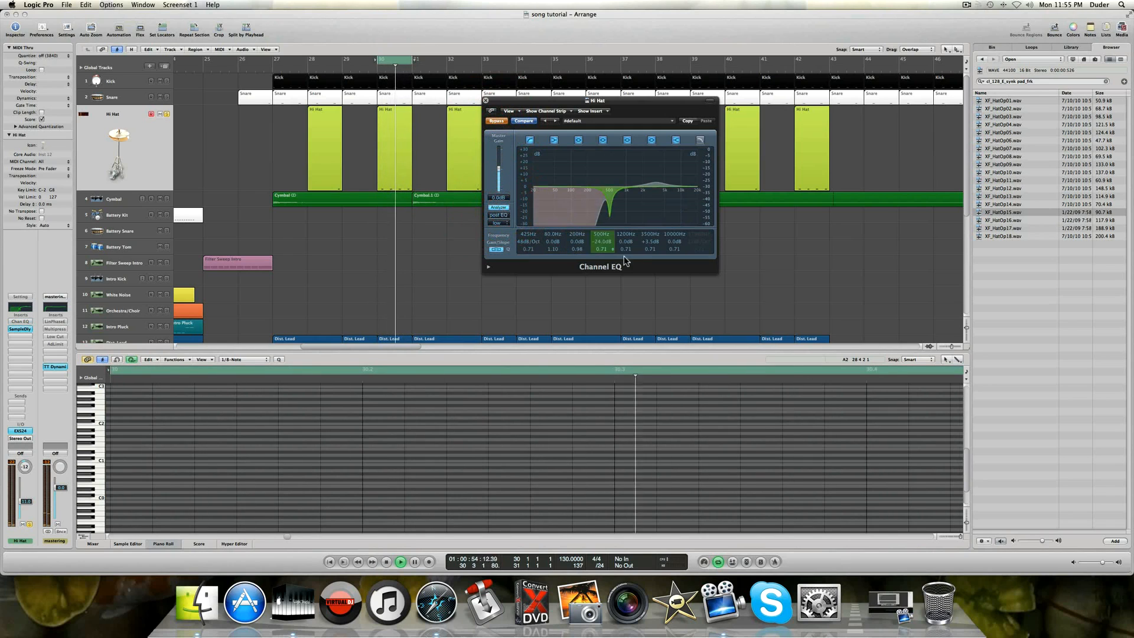
{"action": "key", "text": "space"}
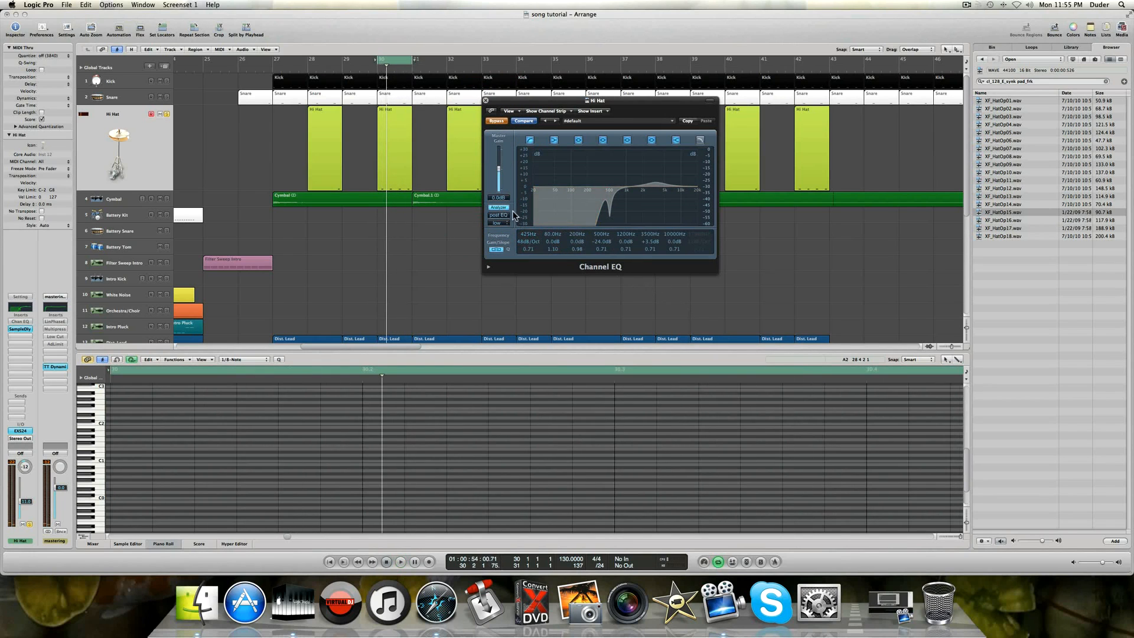
{"action": "left_click", "coordinate": [498, 121]}
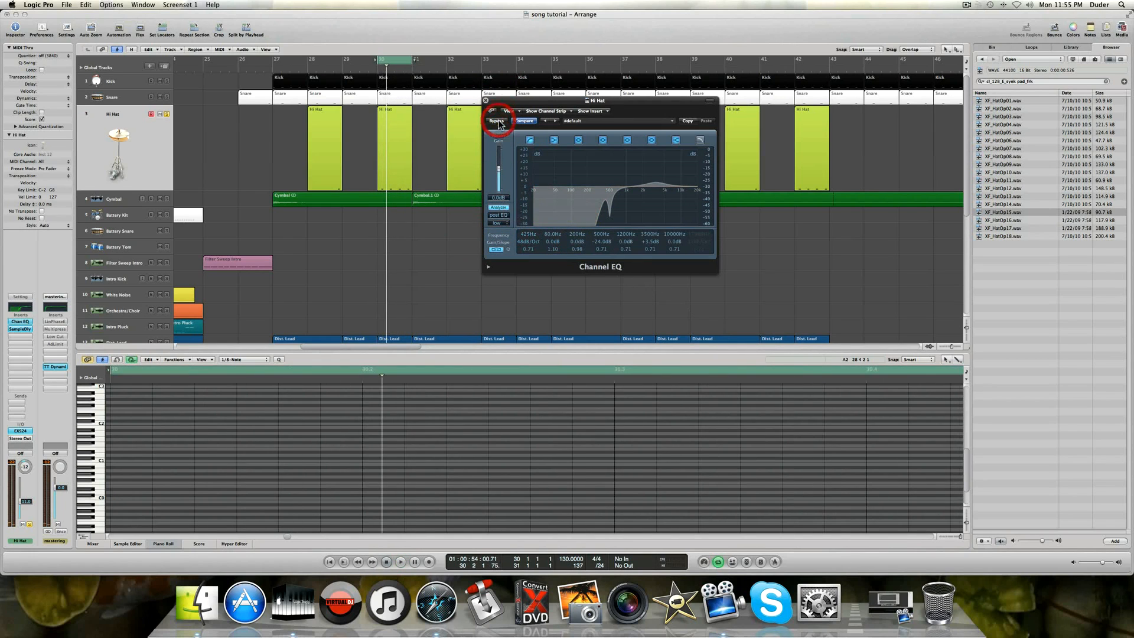
Close the Hi Hat's Channel EQ and view the settings of its Sample Delay plug-in, closing it unchanged.
{"action": "key", "text": "space"}
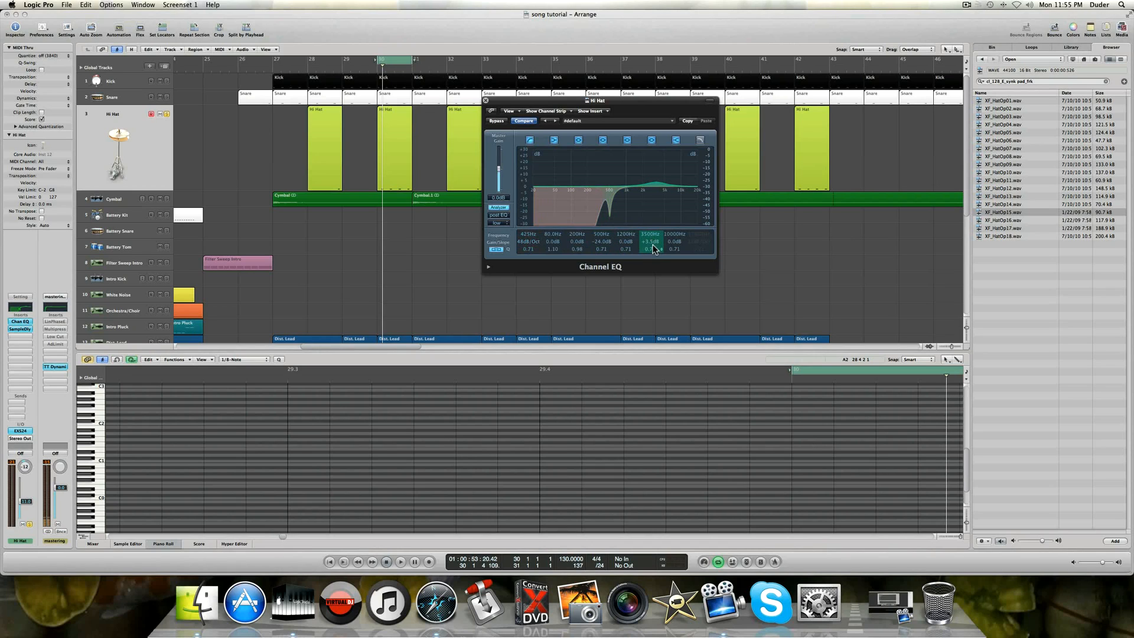
{"action": "left_click", "coordinate": [485, 100]}
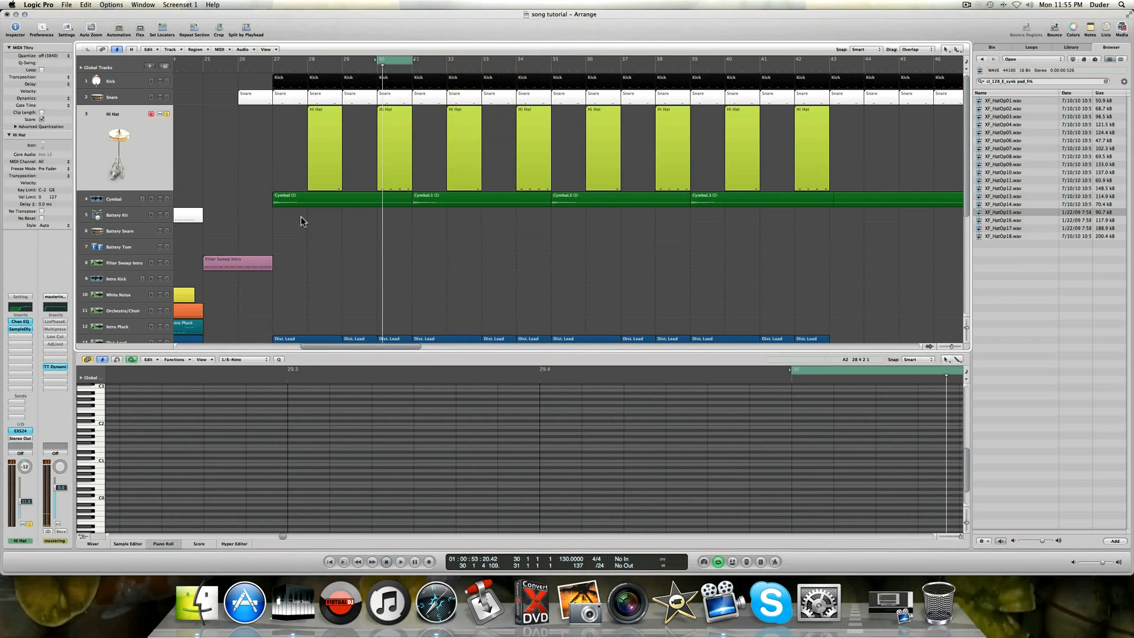
{"action": "left_click", "coordinate": [20, 329]}
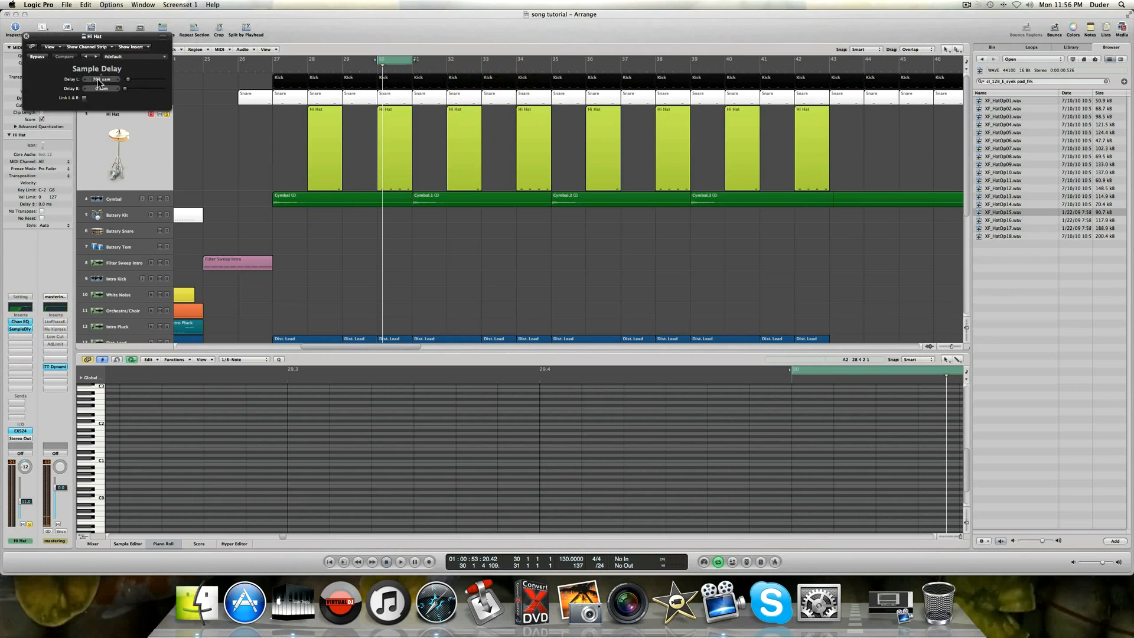
{"action": "left_click", "coordinate": [25, 36]}
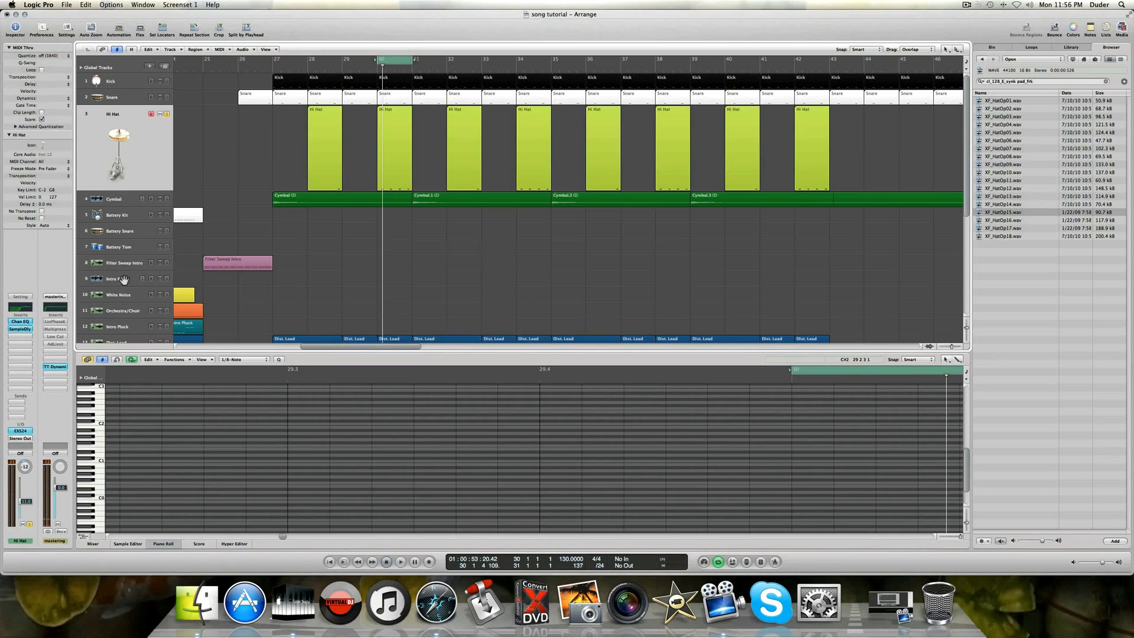
Select the Cymbal track and find its sample XF_CymFX03.wav in the project's audio Bin.
{"action": "key", "text": "a"}
{"action": "left_click", "coordinate": [119, 198]}
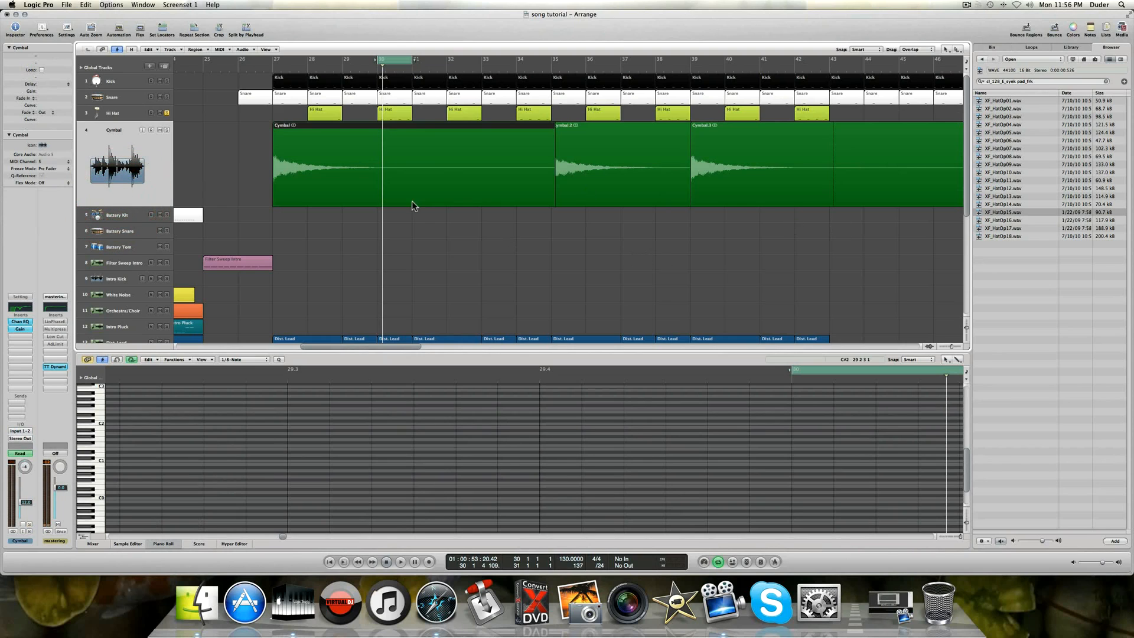
{"action": "left_click", "coordinate": [998, 48]}
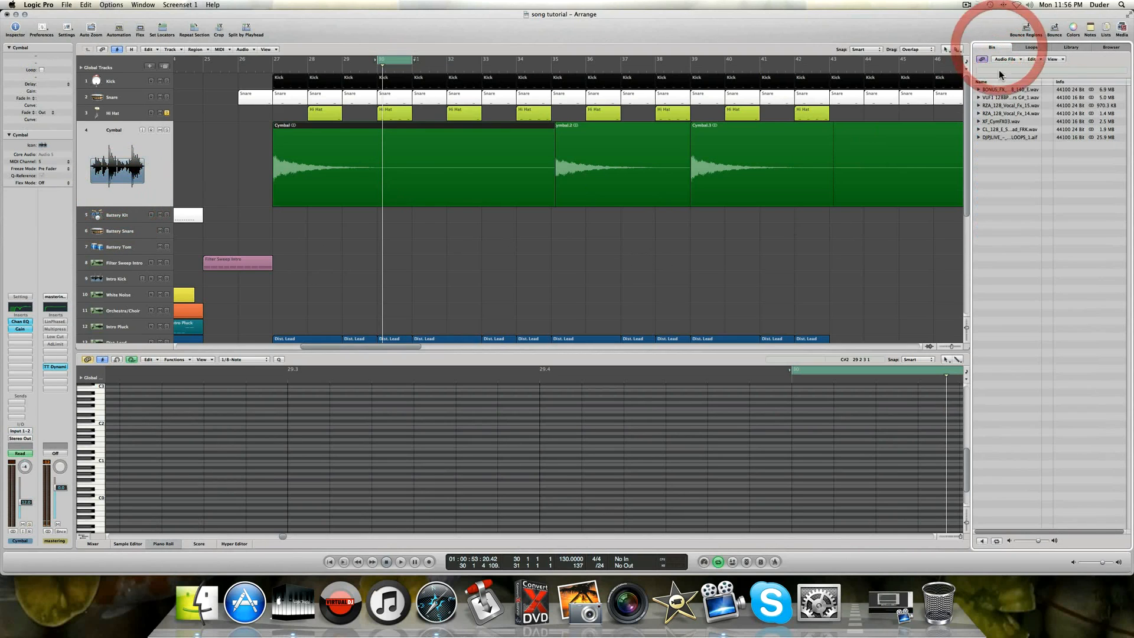
{"action": "left_click", "coordinate": [1000, 122]}
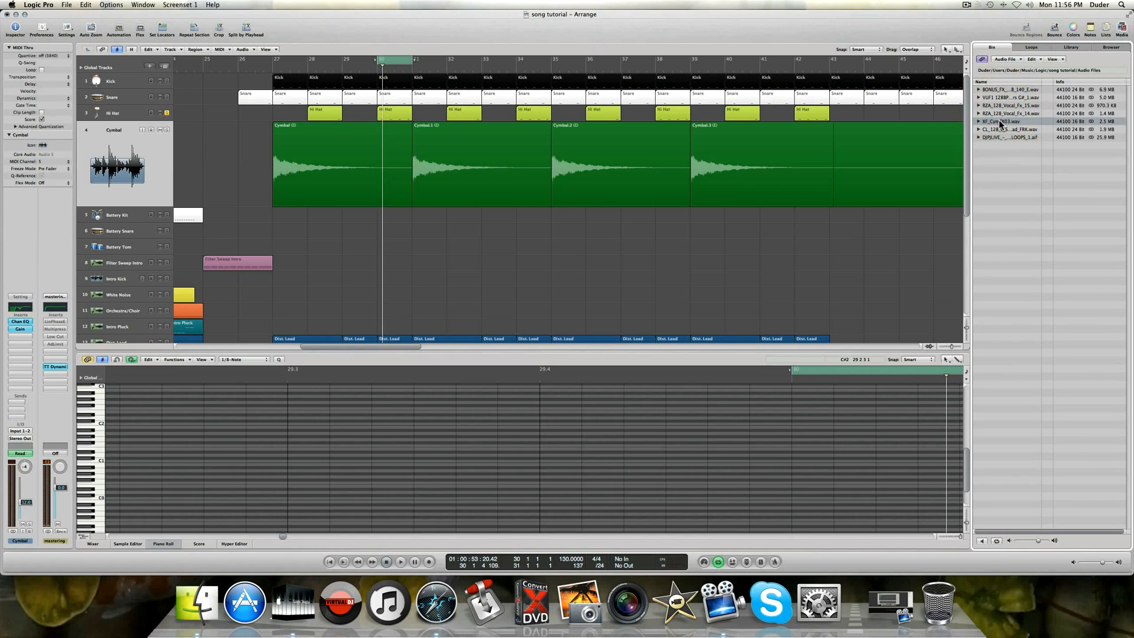
List the regions of XF_CymFX03.wav, audition the sample, and hide and show the Media area.
{"action": "left_click", "coordinate": [1000, 123]}
{"action": "left_click", "coordinate": [978, 121]}
{"action": "key", "text": "alt+space"}
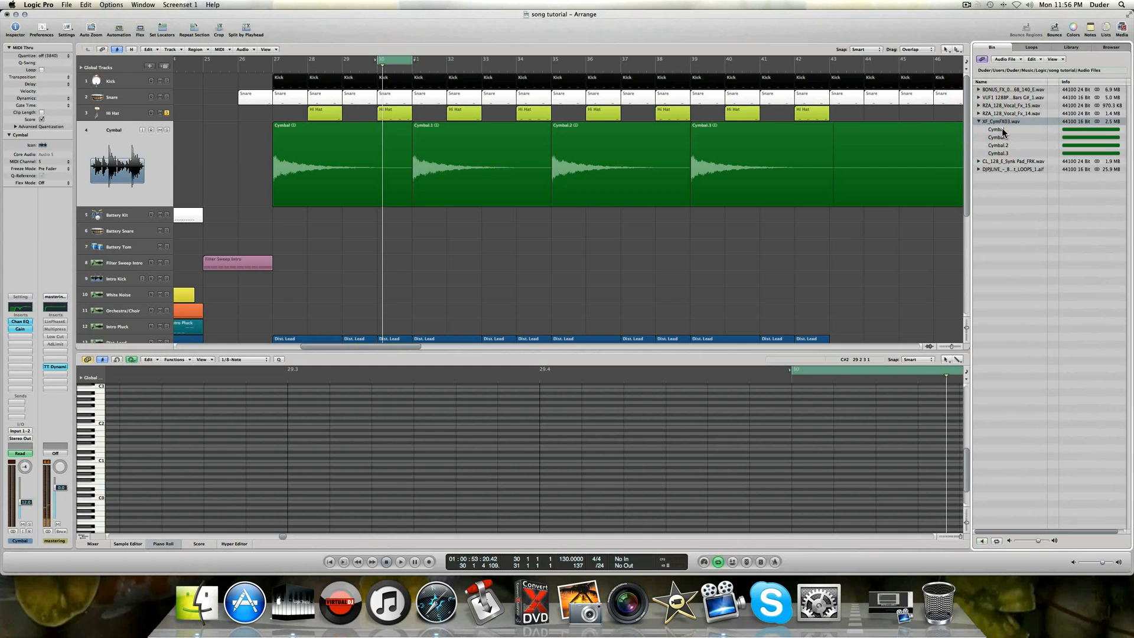
{"action": "left_click", "coordinate": [1122, 27]}
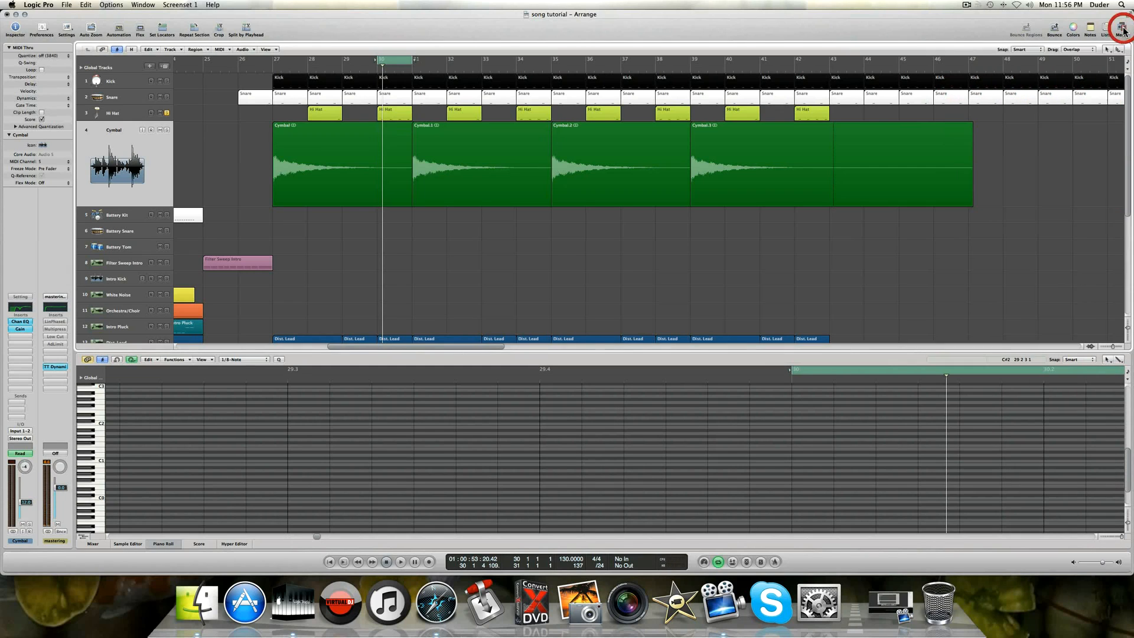
{"action": "left_click", "coordinate": [1121, 27]}
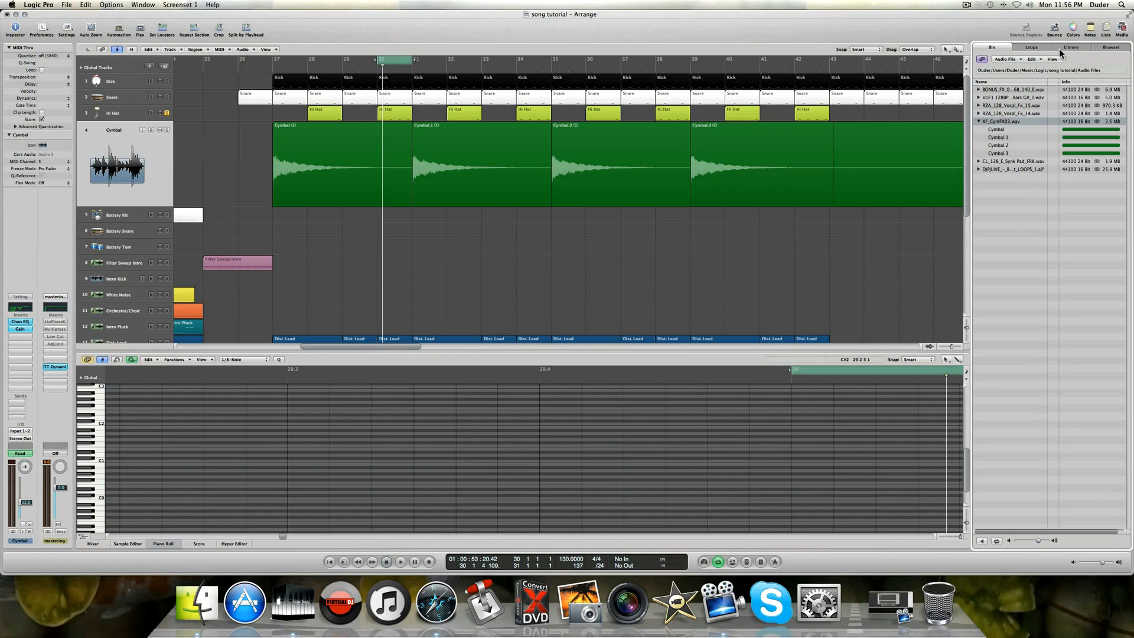
Browse the sample library to the CymbalFX folder, recheck the used sample in the Bin, and select XF_CymFX03.wav.
{"action": "left_click", "coordinate": [1121, 28]}
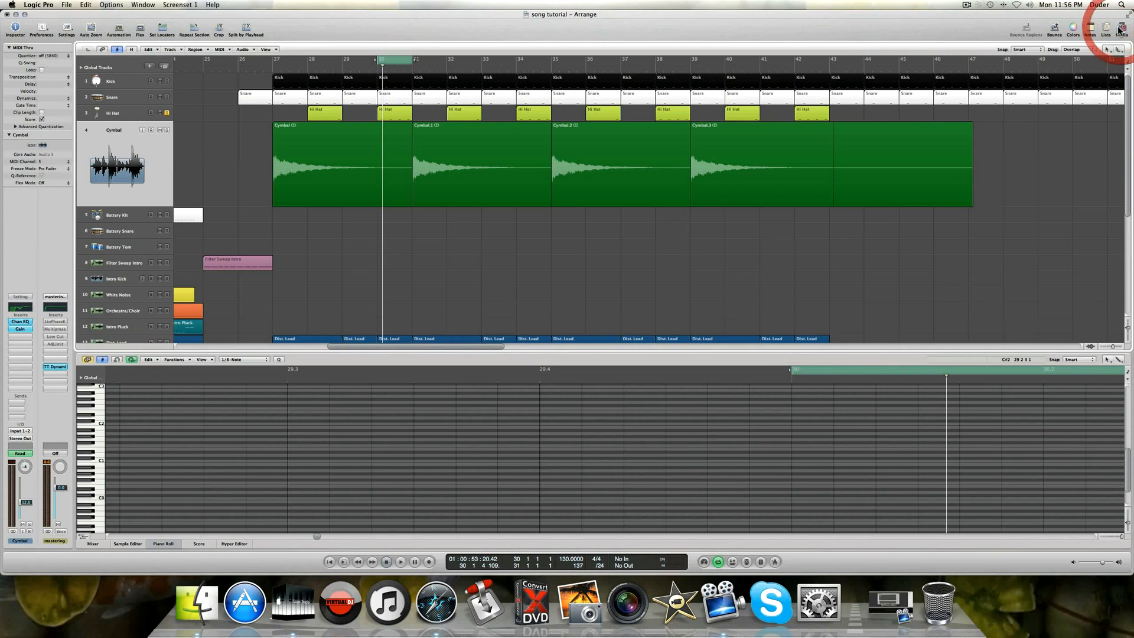
{"action": "left_click", "coordinate": [1120, 30]}
{"action": "left_click", "coordinate": [1110, 48]}
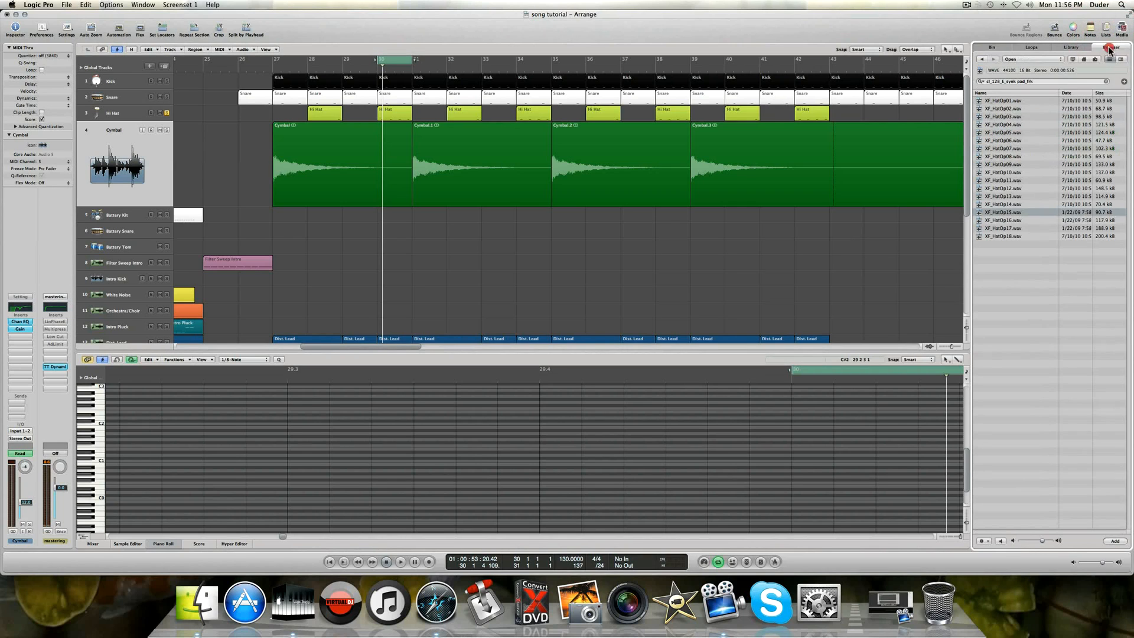
{"action": "left_click", "coordinate": [981, 59]}
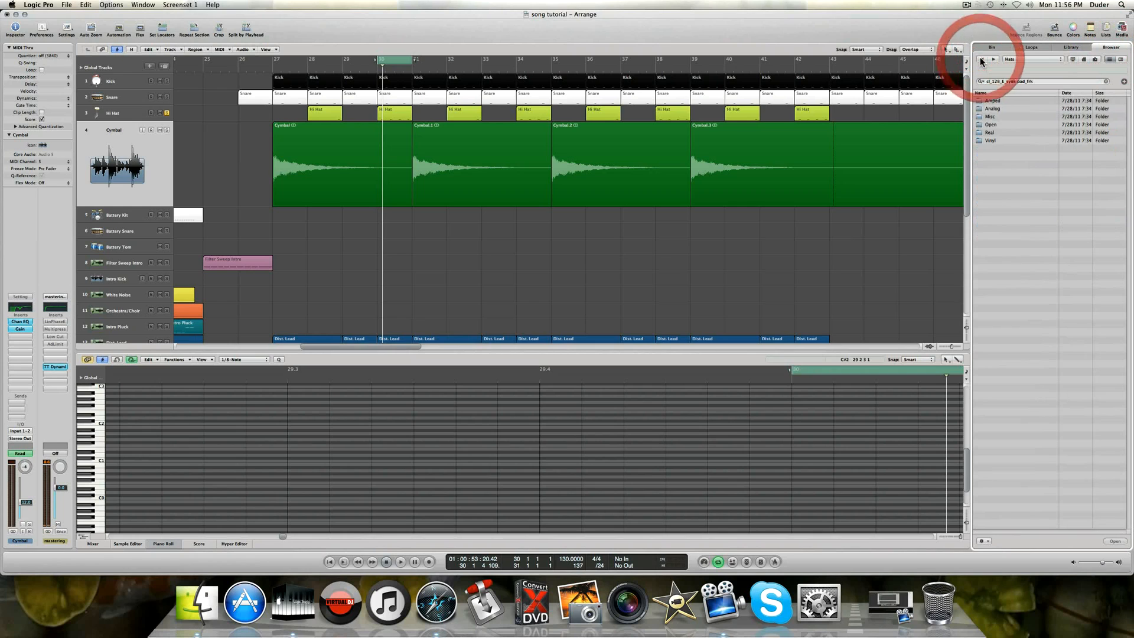
{"action": "double_click", "coordinate": [994, 109]}
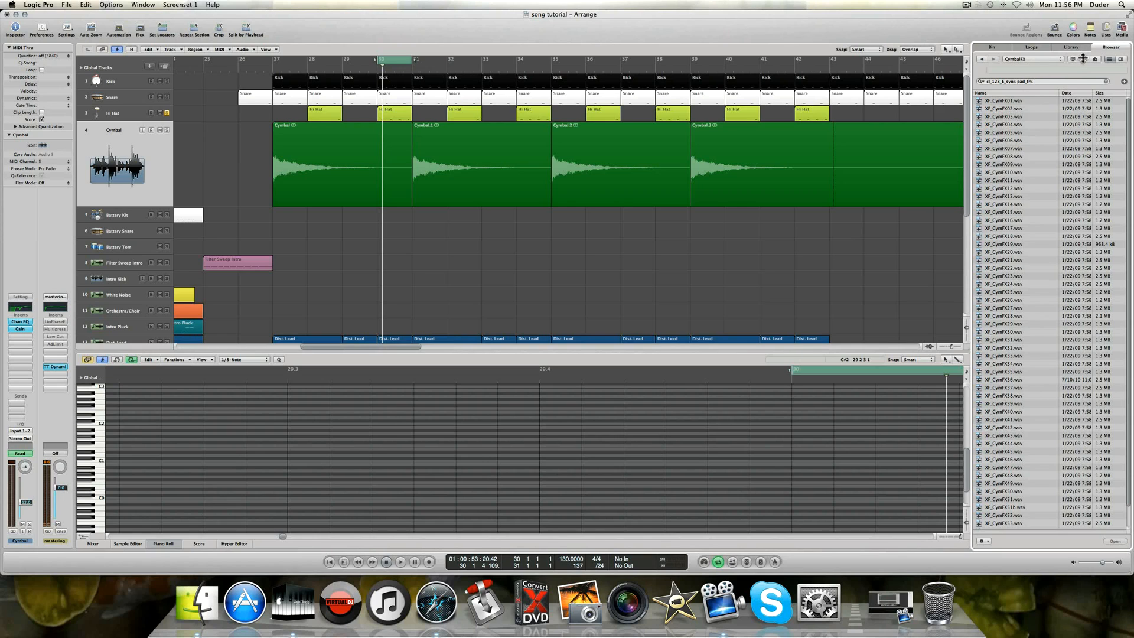
{"action": "left_click", "coordinate": [995, 48]}
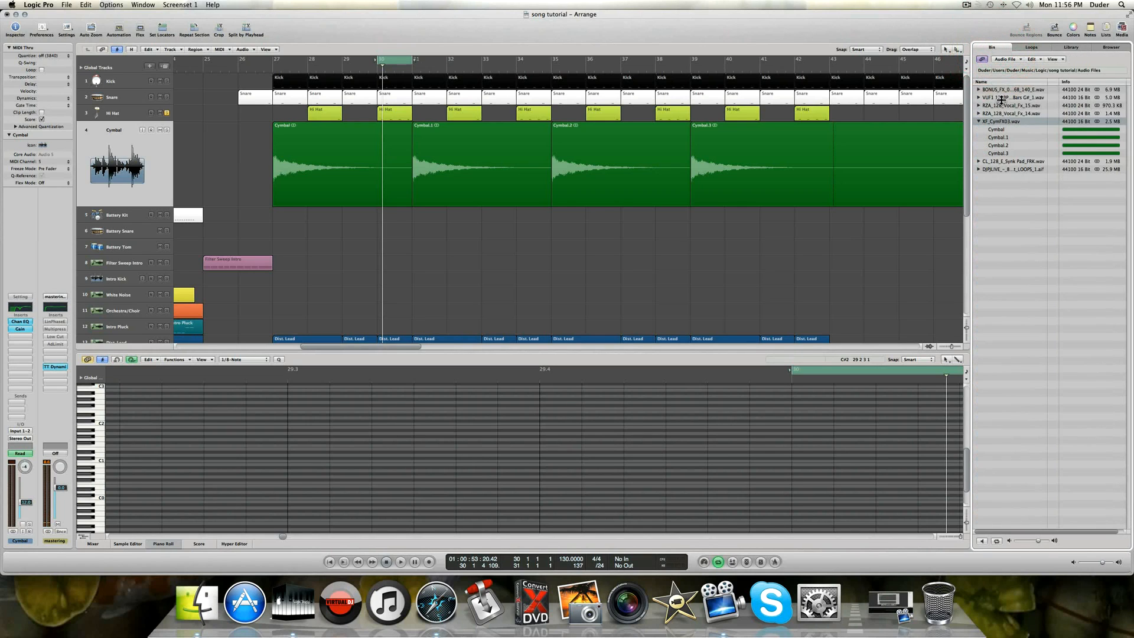
{"action": "left_click", "coordinate": [1113, 47]}
{"action": "left_click", "coordinate": [1005, 116]}
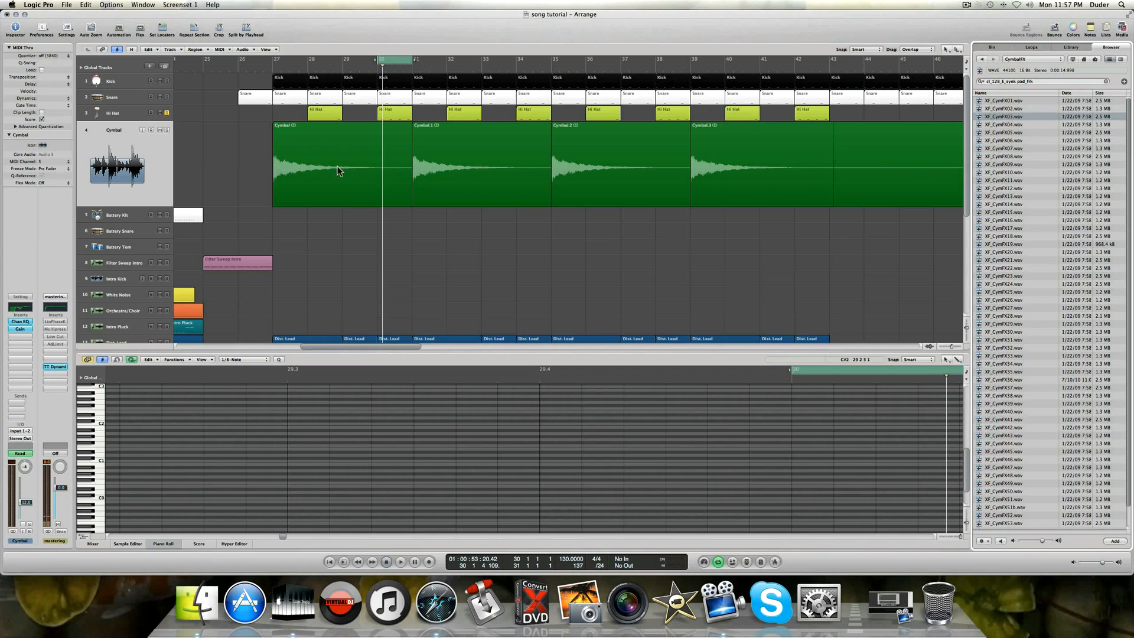
Switch from the Hi Hat track back to the Cymbal track and examine how the overlapping Cymbal regions display when selected and deselected.
{"action": "left_click", "coordinate": [131, 114]}
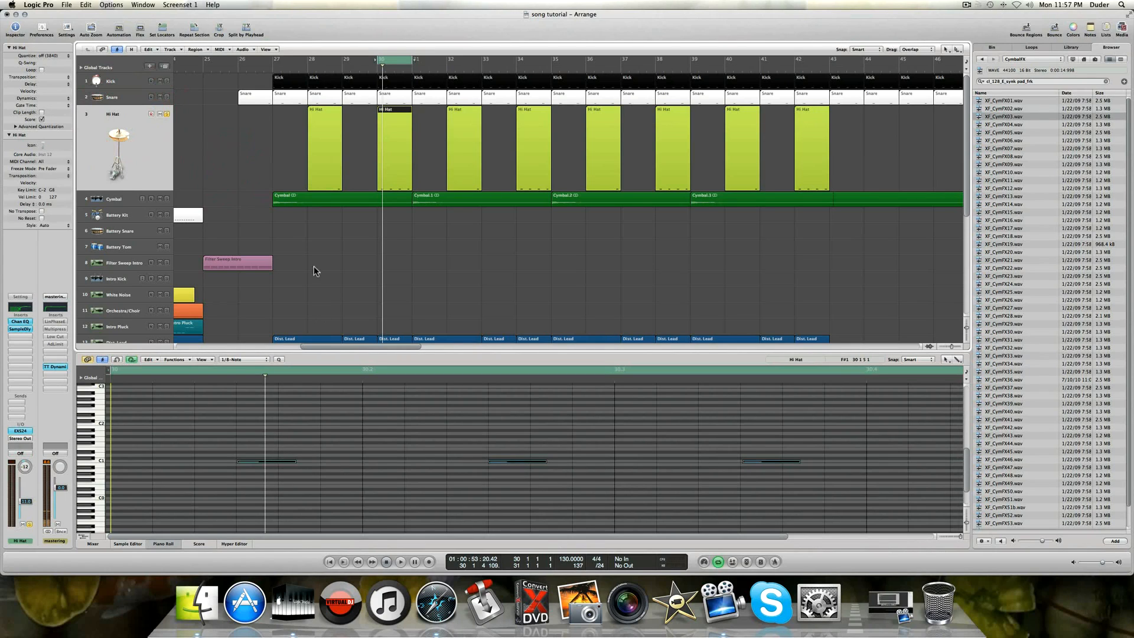
{"action": "left_click", "coordinate": [118, 198]}
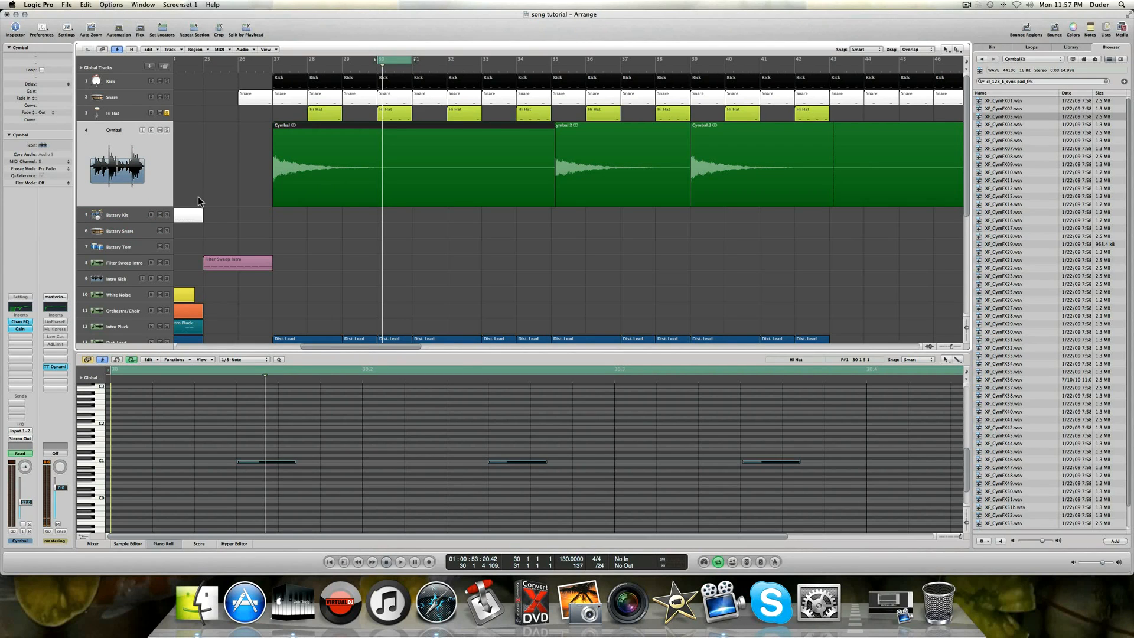
{"action": "left_click", "coordinate": [236, 178]}
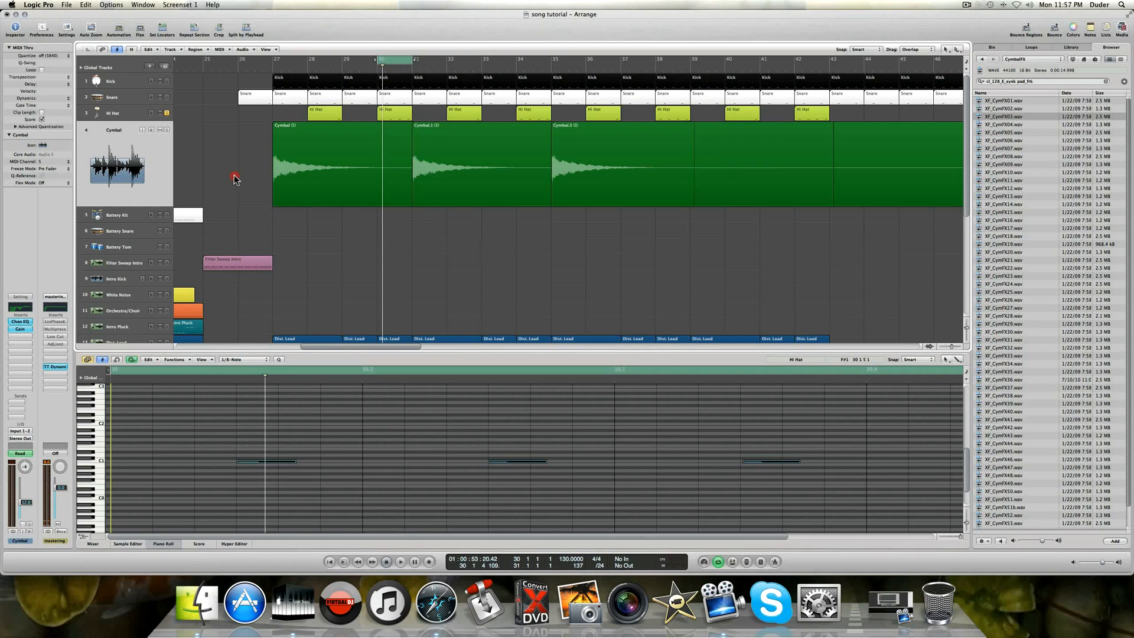
{"action": "left_click", "coordinate": [362, 171]}
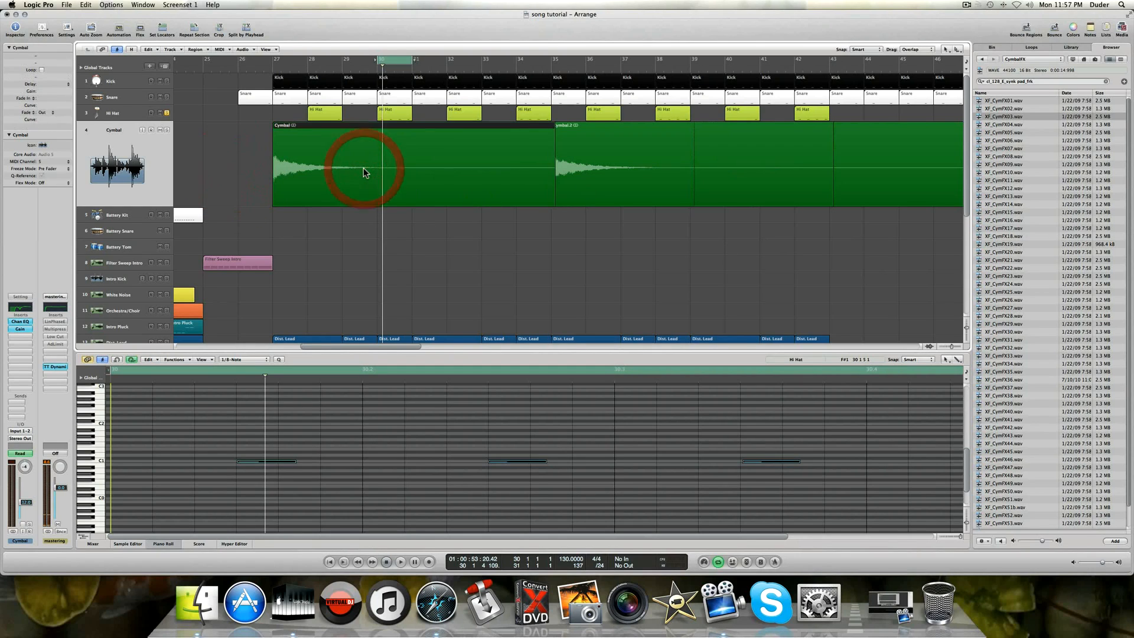
{"action": "left_click", "coordinate": [376, 235]}
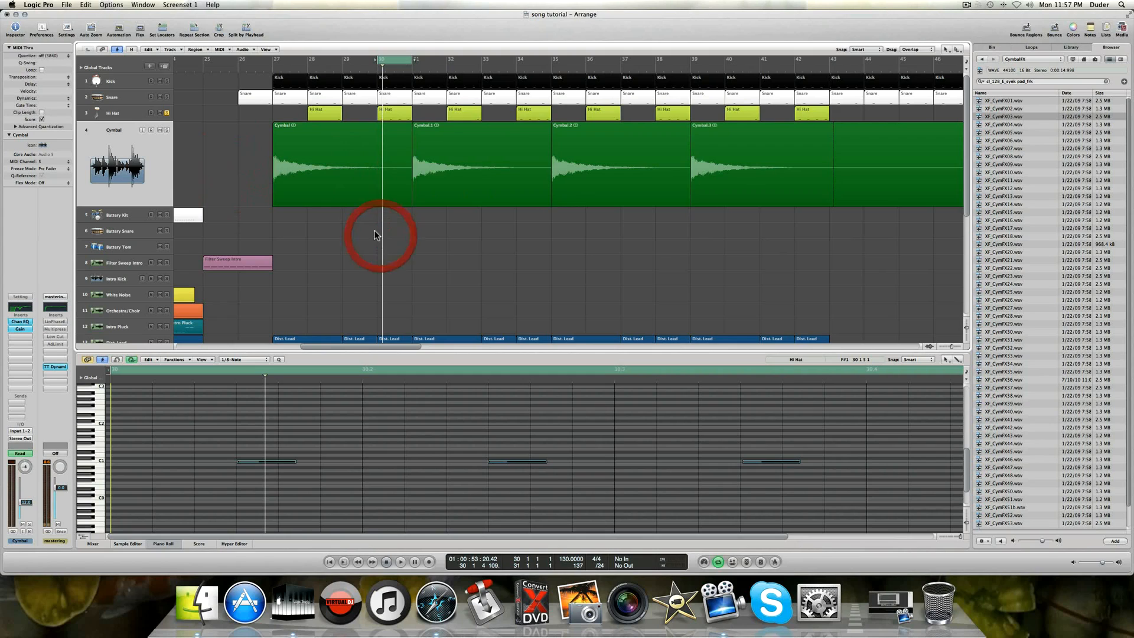
Select the first Cymbal region and show the track's automation, pointing out the Pan parameter and its curve.
{"action": "left_click", "coordinate": [318, 173]}
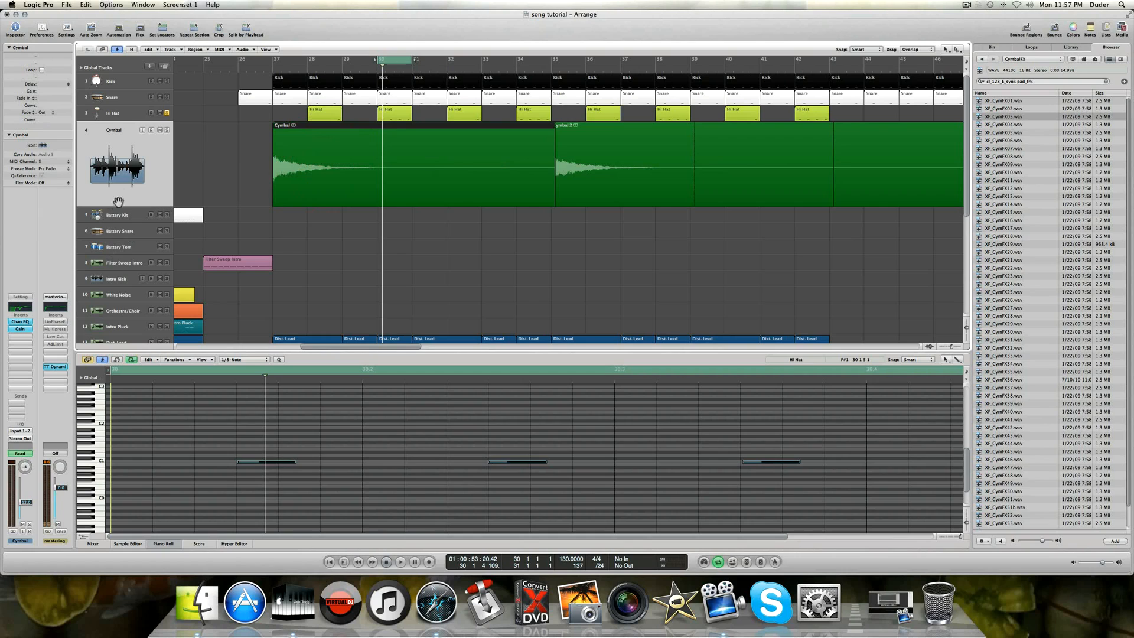
{"action": "key", "text": "a"}
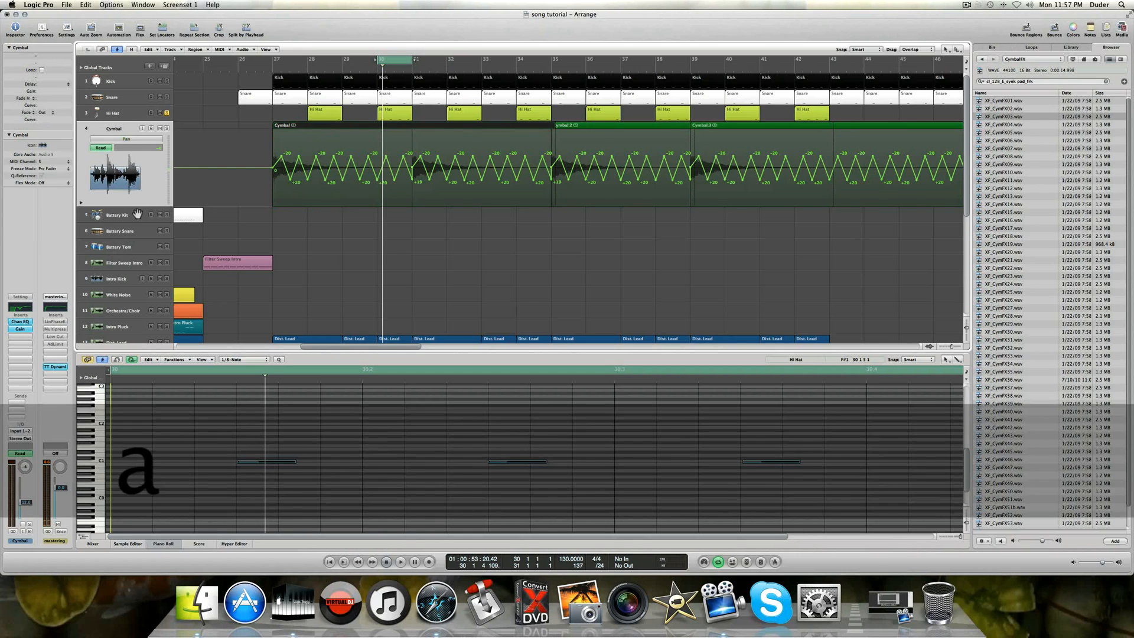
{"action": "left_click", "coordinate": [133, 139]}
{"action": "left_click", "coordinate": [139, 132]}
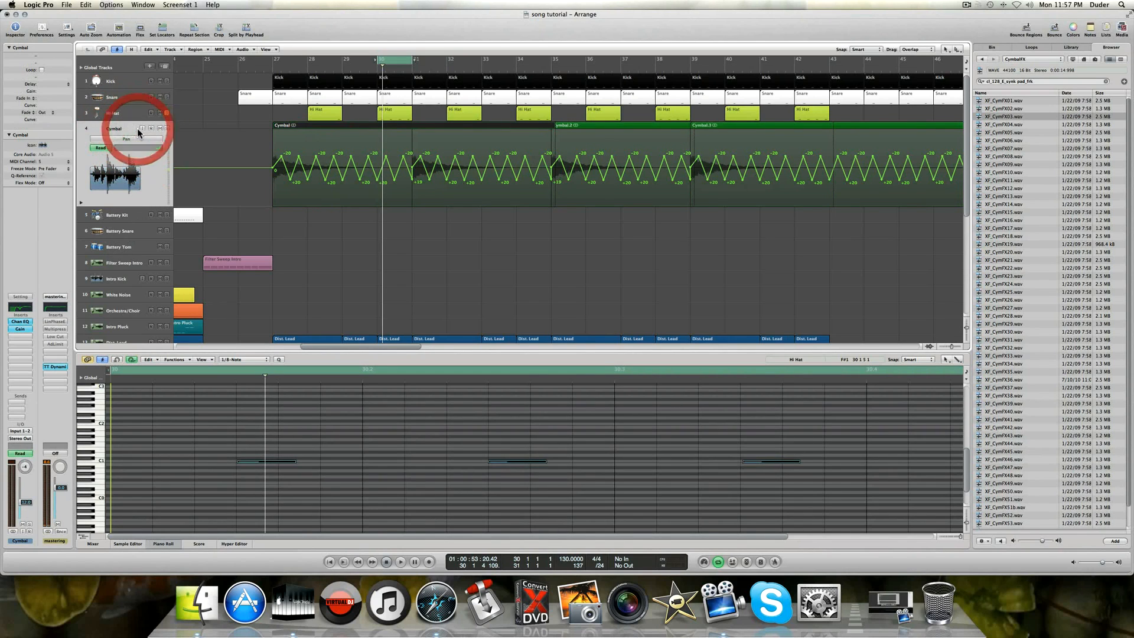
{"action": "left_click", "coordinate": [134, 135]}
{"action": "left_click", "coordinate": [134, 148]}
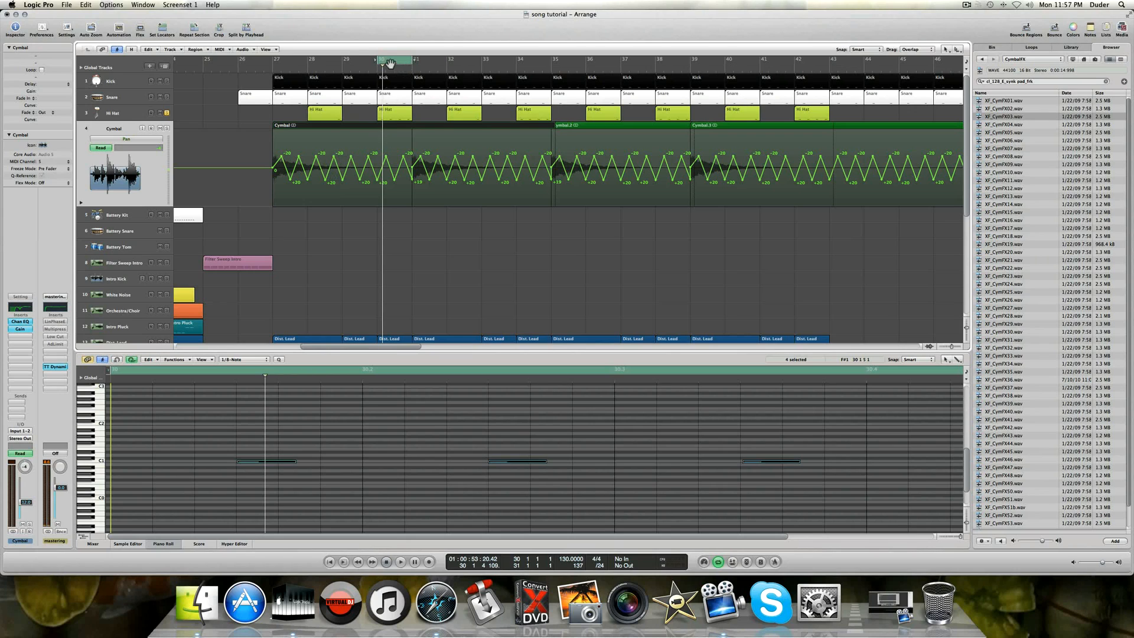
Extend the cycle range to start at bar 27, solo the Cymbal track instead of the Hi Hat, and play its panning.
{"action": "left_click_drag", "start_coordinate": [379, 60], "coordinate": [272, 60]}
{"action": "scroll", "coordinate": [237, 159], "scroll_direction": "down", "scroll_amount": 5}
{"action": "scroll", "coordinate": [237, 160], "scroll_direction": "up", "scroll_amount": 5}
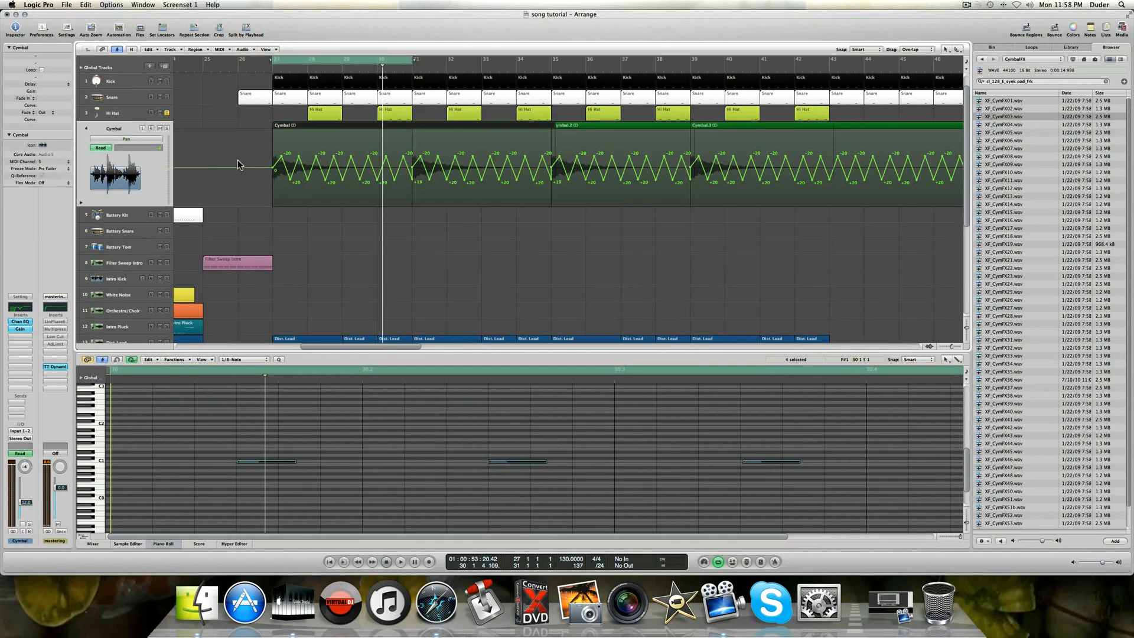
{"action": "left_click", "coordinate": [167, 113]}
{"action": "left_click", "coordinate": [166, 128]}
{"action": "key", "text": "space"}
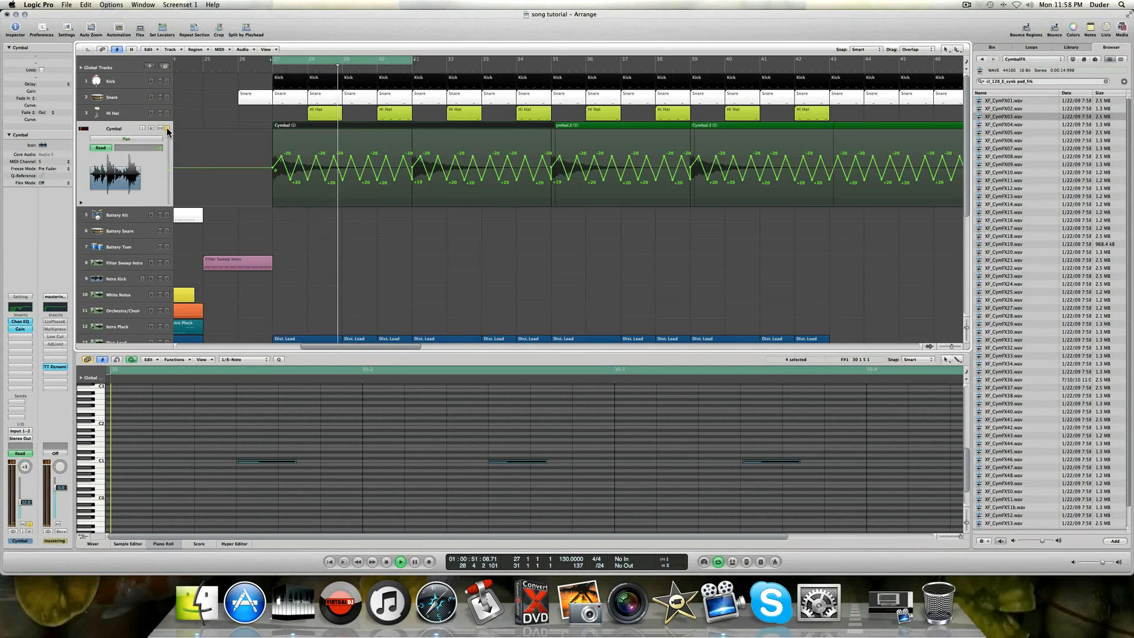
{"action": "key", "text": "space"}
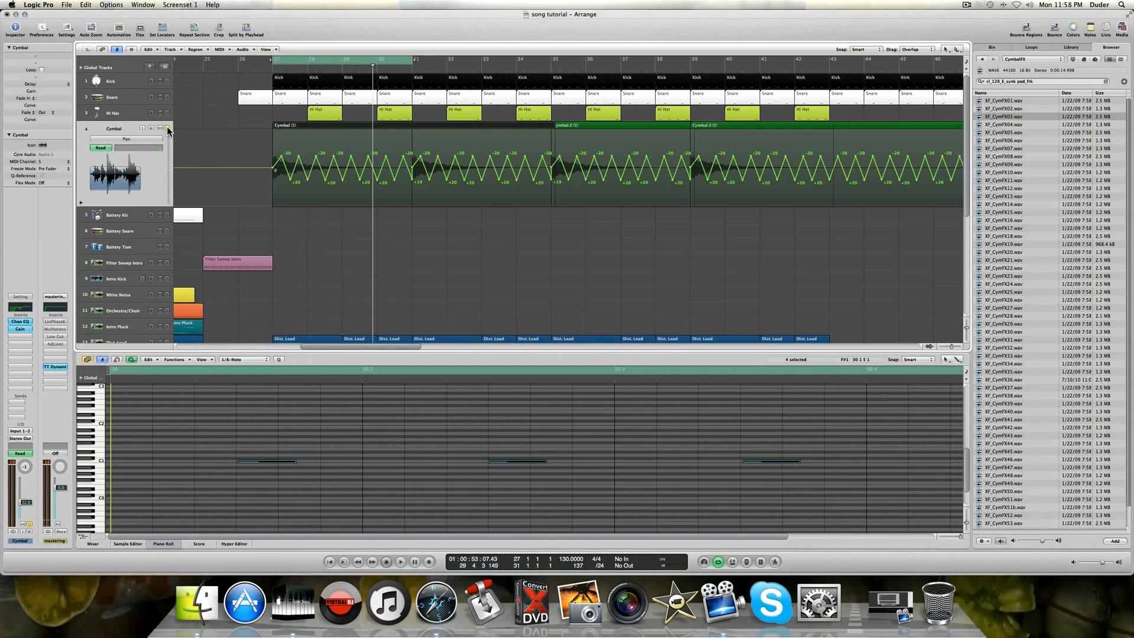
{"action": "key", "text": "space"}
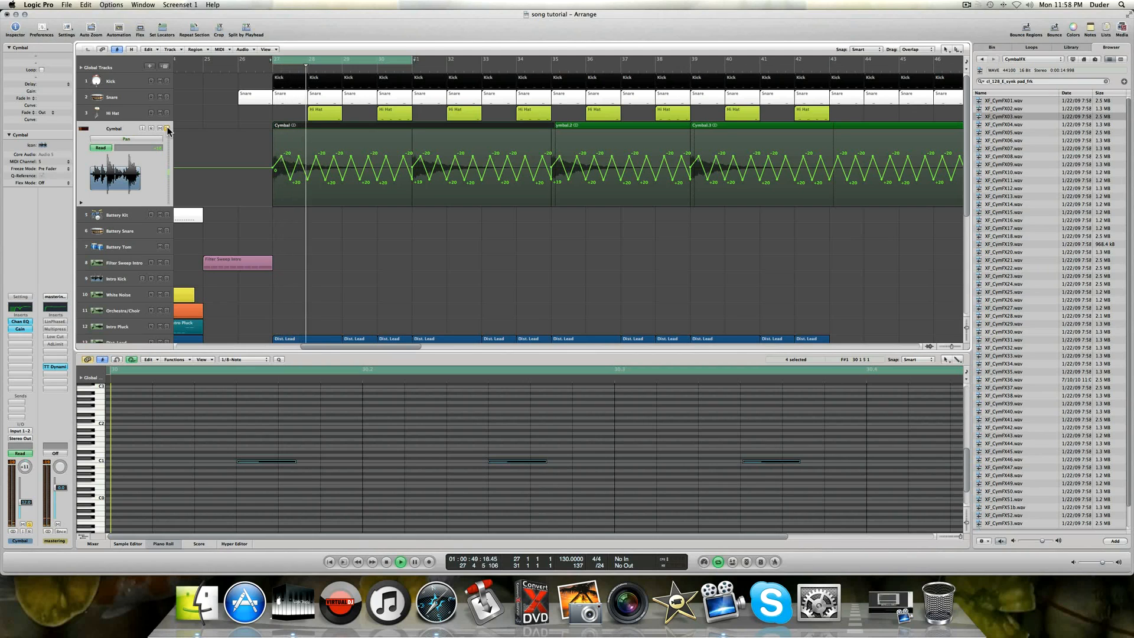
{"action": "key", "text": "space"}
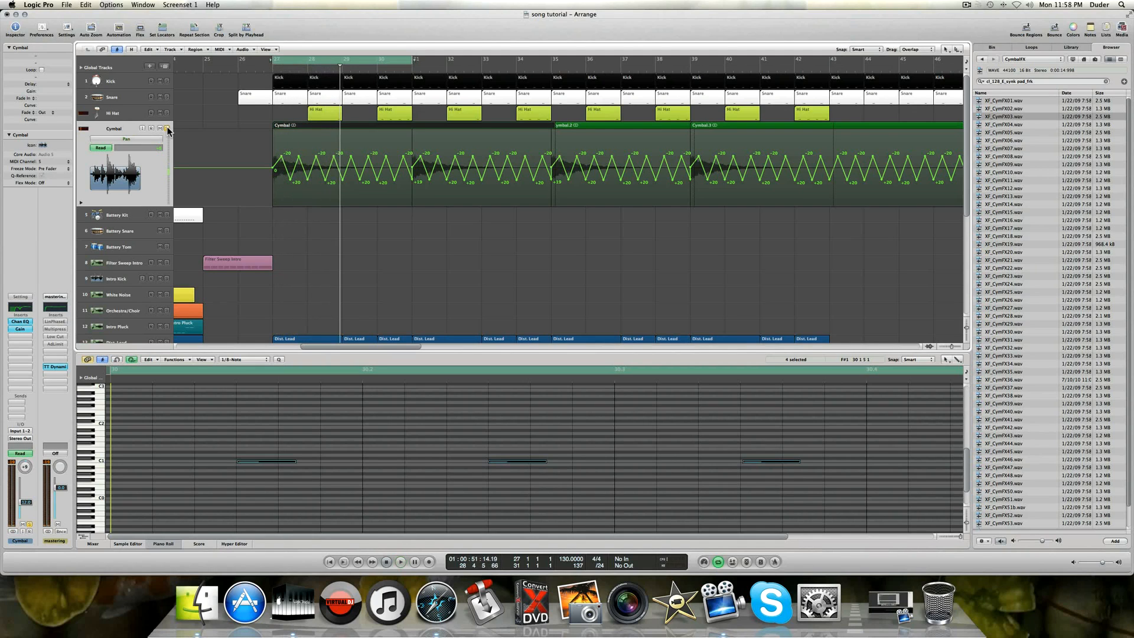
View the Cymbal's Gain plug-in and close it, then open its Channel EQ and move the window over the arrangement.
{"action": "left_click", "coordinate": [22, 329]}
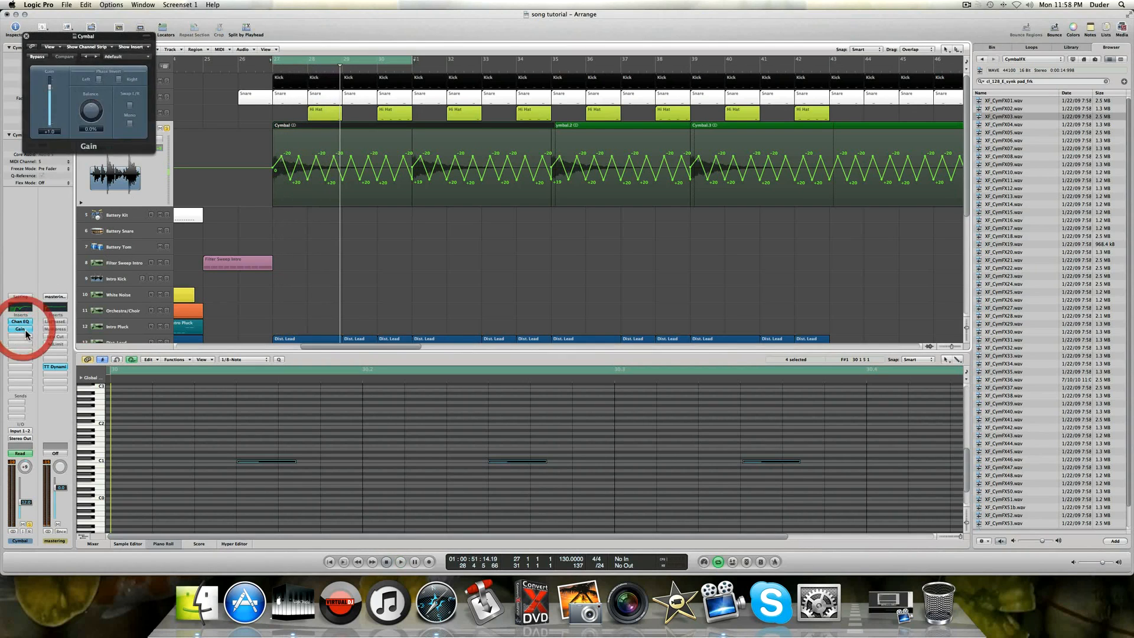
{"action": "left_click", "coordinate": [26, 36]}
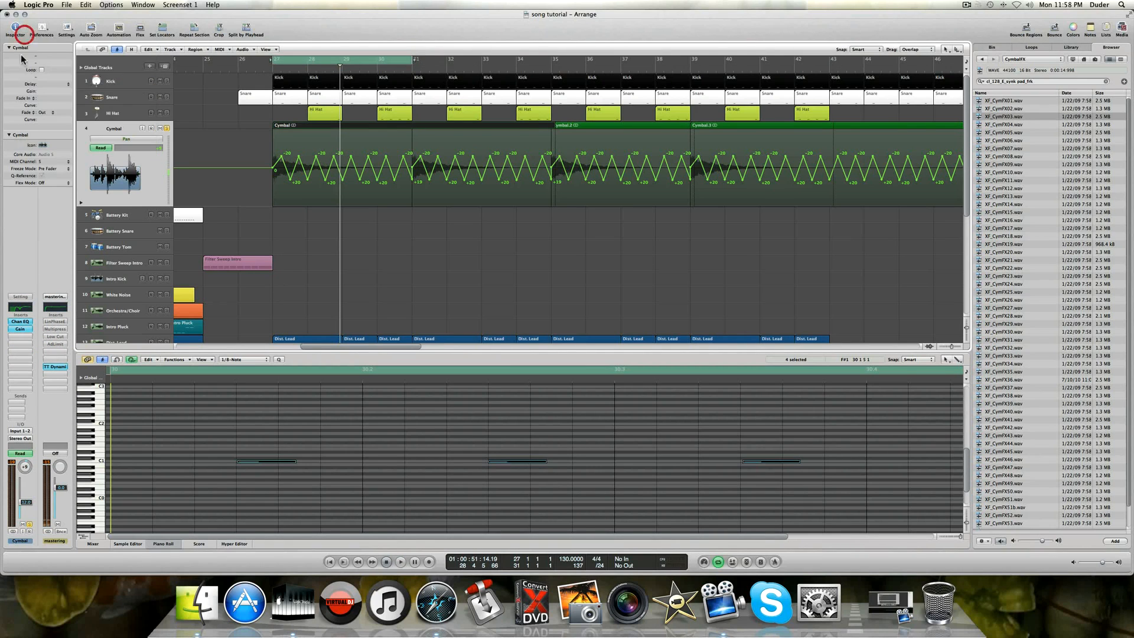
{"action": "left_click", "coordinate": [20, 322]}
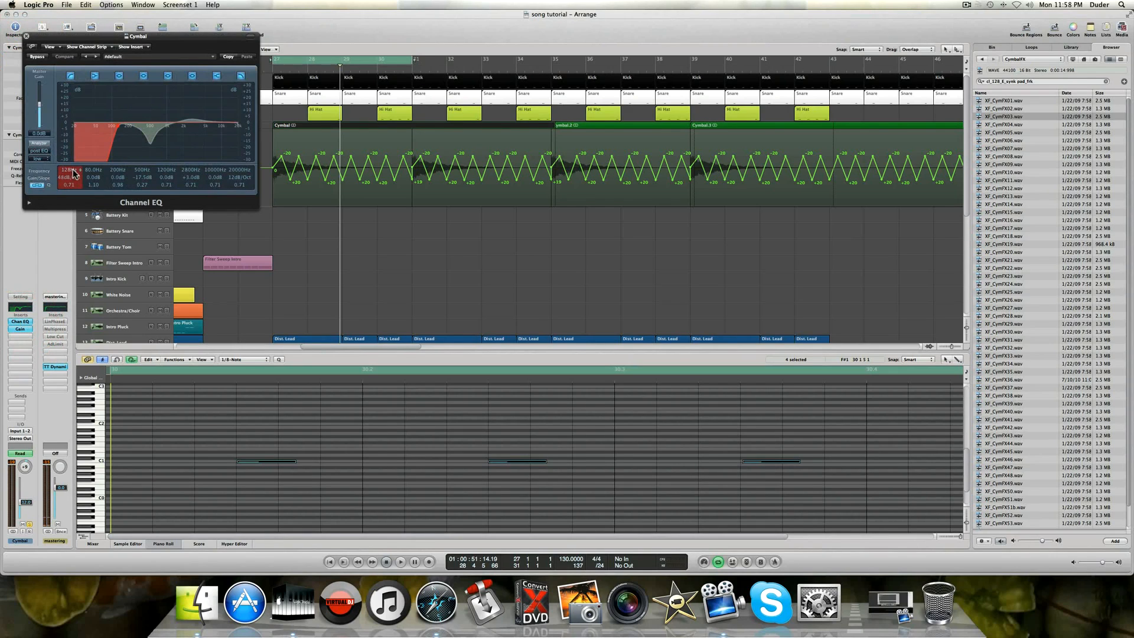
{"action": "left_click_drag", "start_coordinate": [93, 40], "coordinate": [442, 160]}
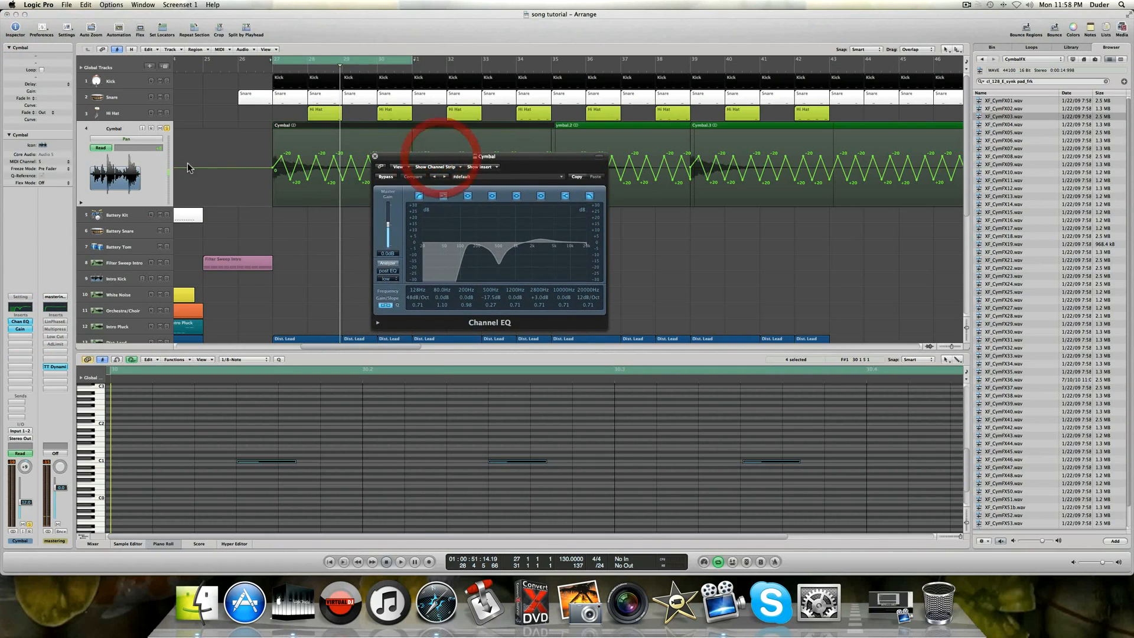
Compare the looped cymbal with its Channel EQ bypassed and active.
{"action": "left_click", "coordinate": [386, 177]}
{"action": "key", "text": "space"}
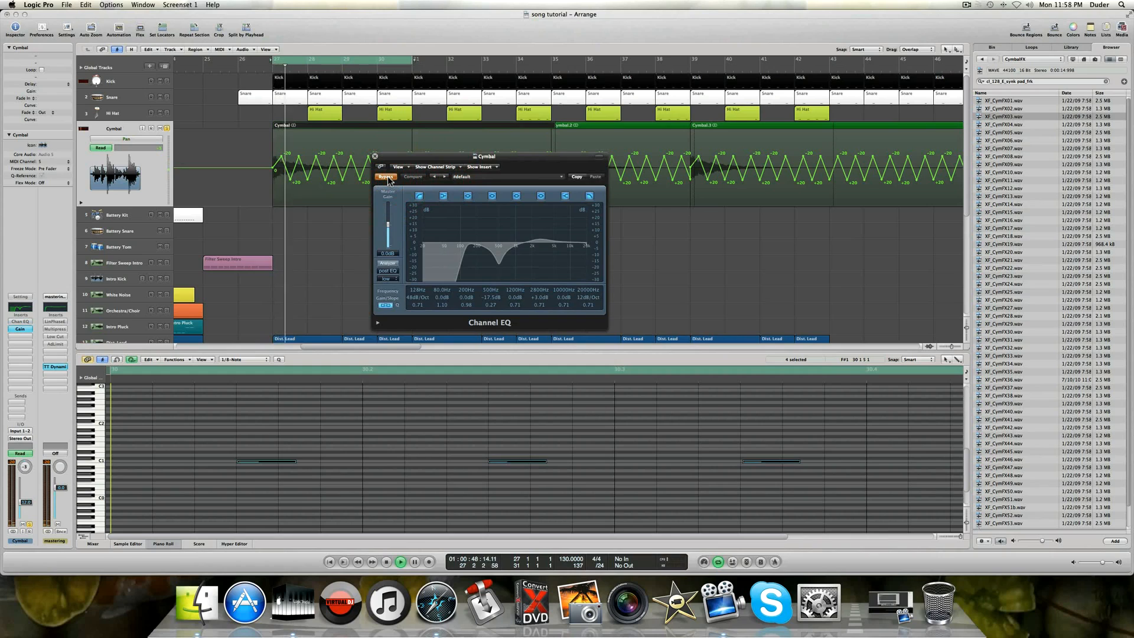
{"action": "key", "text": "space"}
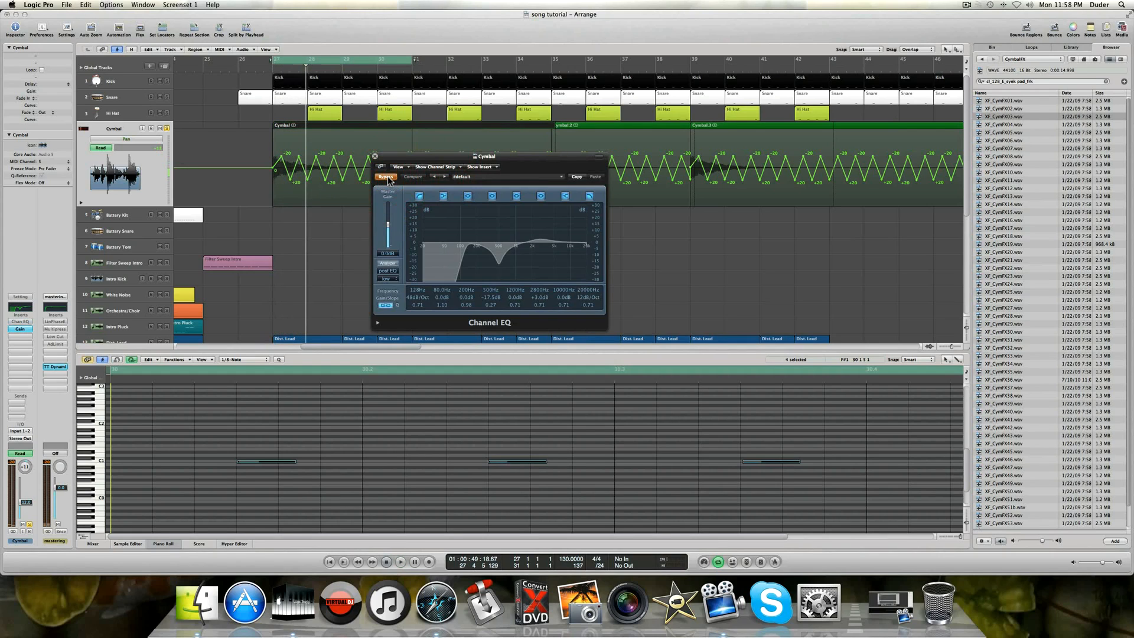
{"action": "left_click", "coordinate": [386, 177]}
{"action": "key", "text": "space"}
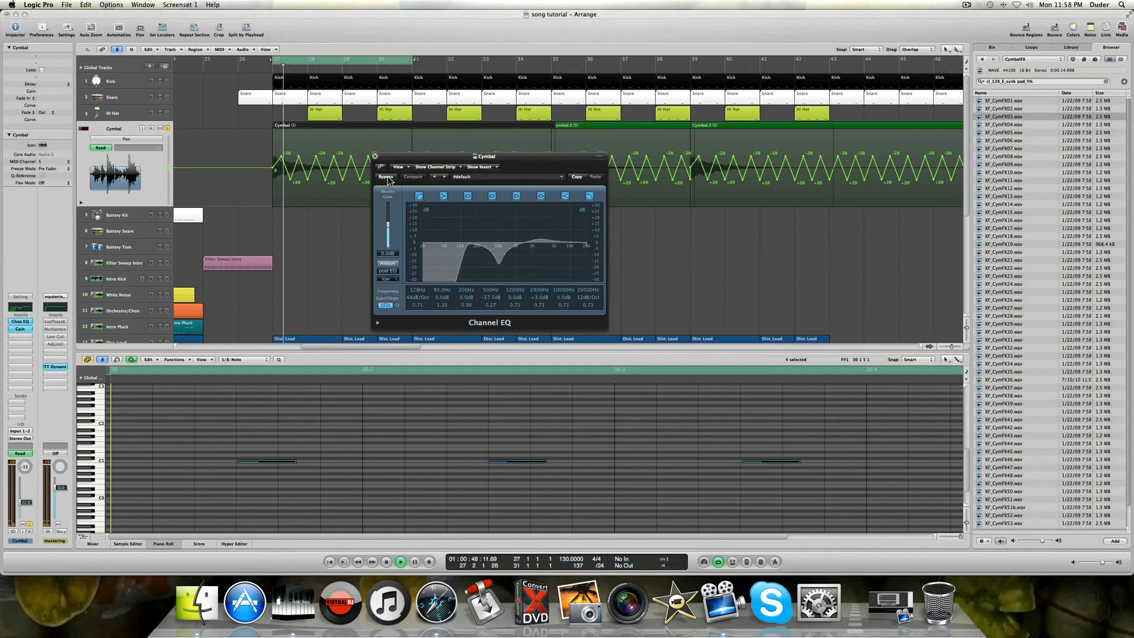
{"action": "left_click", "coordinate": [386, 177]}
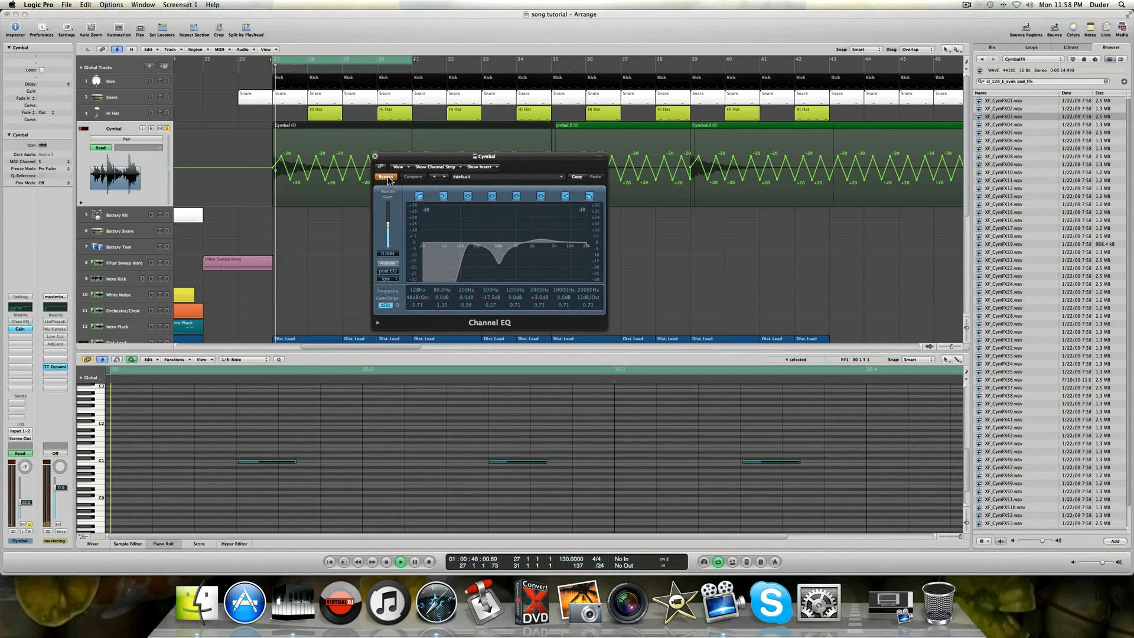
{"action": "left_click", "coordinate": [386, 177]}
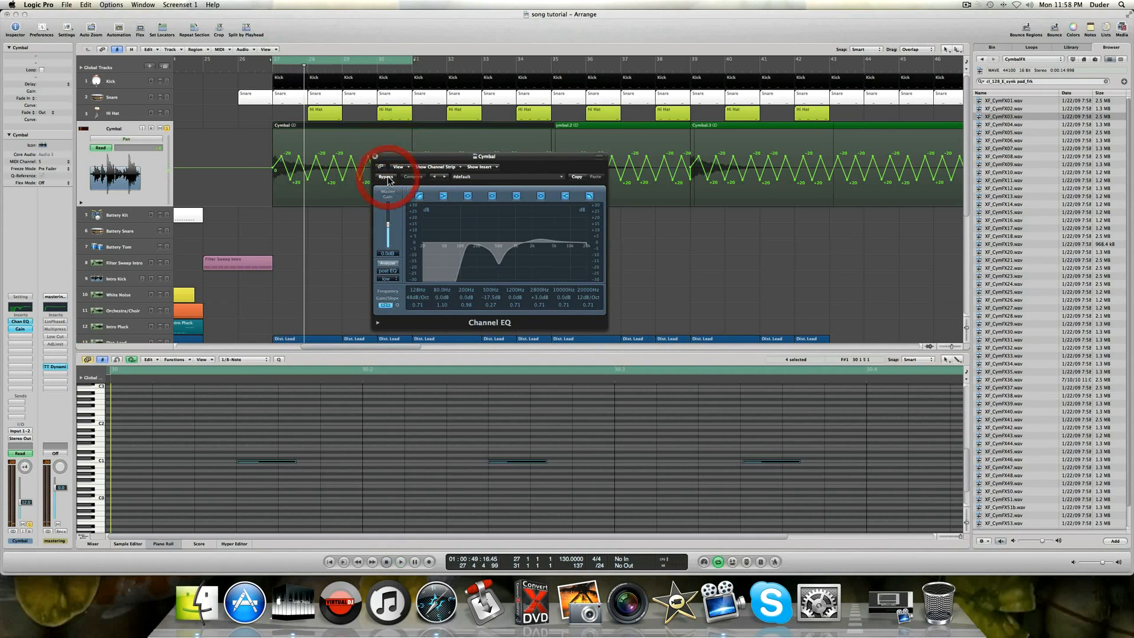
Turn on the Analyzer in the Cymbal's Channel EQ while the cymbal plays.
{"action": "key", "text": "space"}
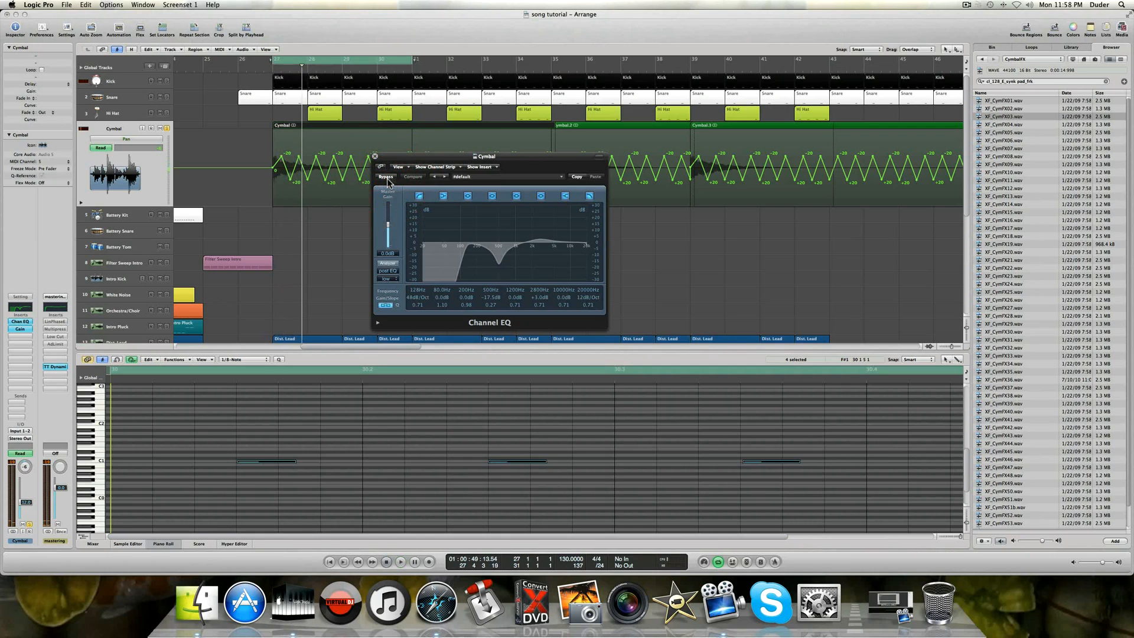
{"action": "left_click", "coordinate": [386, 264]}
{"action": "key", "text": "space"}
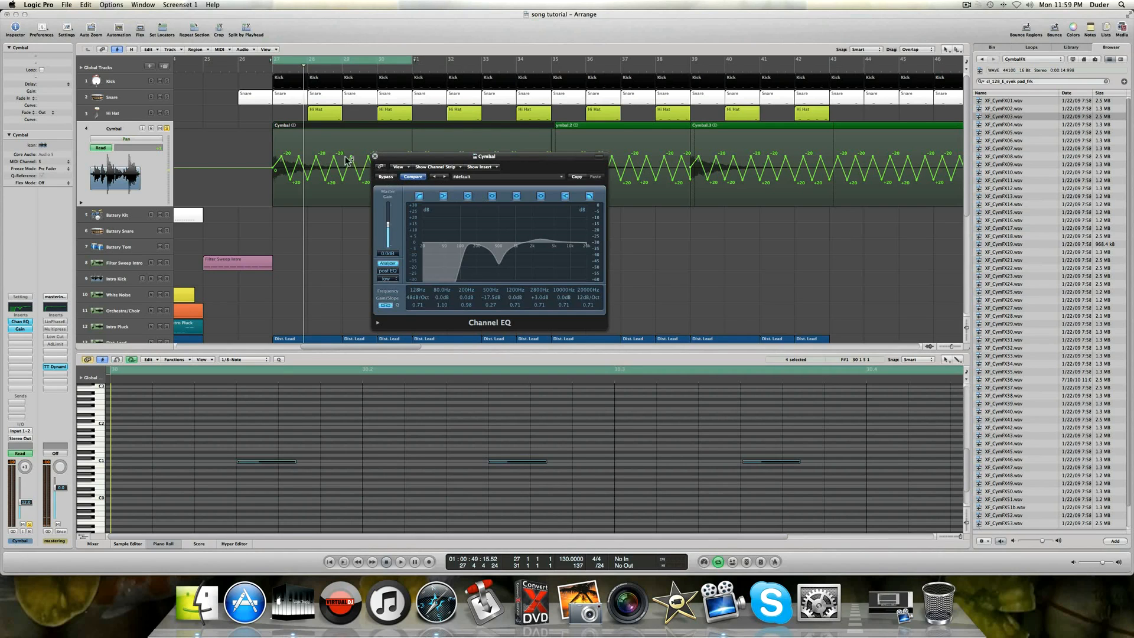
Solo the Kick, Snare and Hi Hat along with the Cymbal, play them together, and close the Channel EQ.
{"action": "left_click_drag", "start_coordinate": [167, 85], "coordinate": [167, 115]}
{"action": "key", "text": "space"}
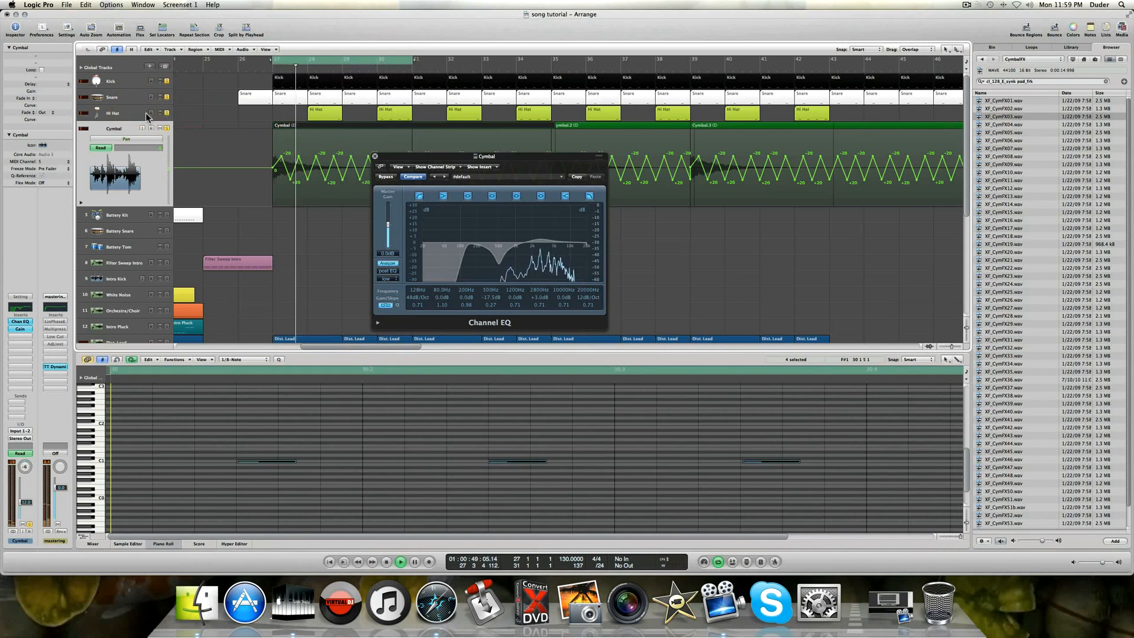
{"action": "key", "text": "space"}
{"action": "left_click", "coordinate": [375, 157]}
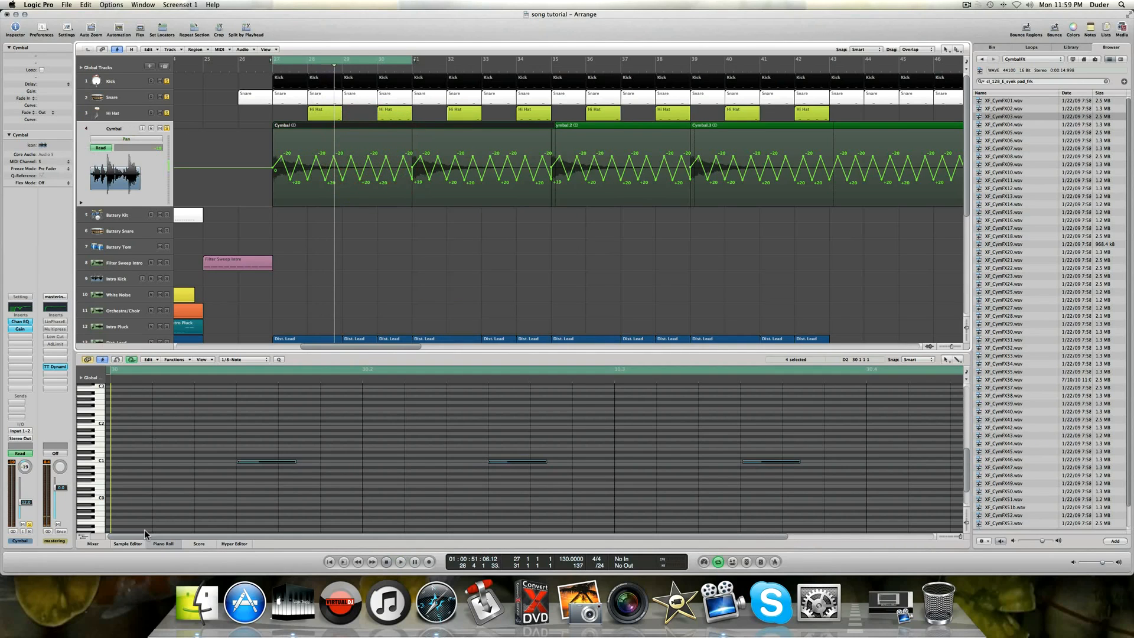
Show the mixer, select the Kick, Snare, Hi Hat and Cymbal channel strips, and bypass their Channel EQs.
{"action": "left_click", "coordinate": [98, 543]}
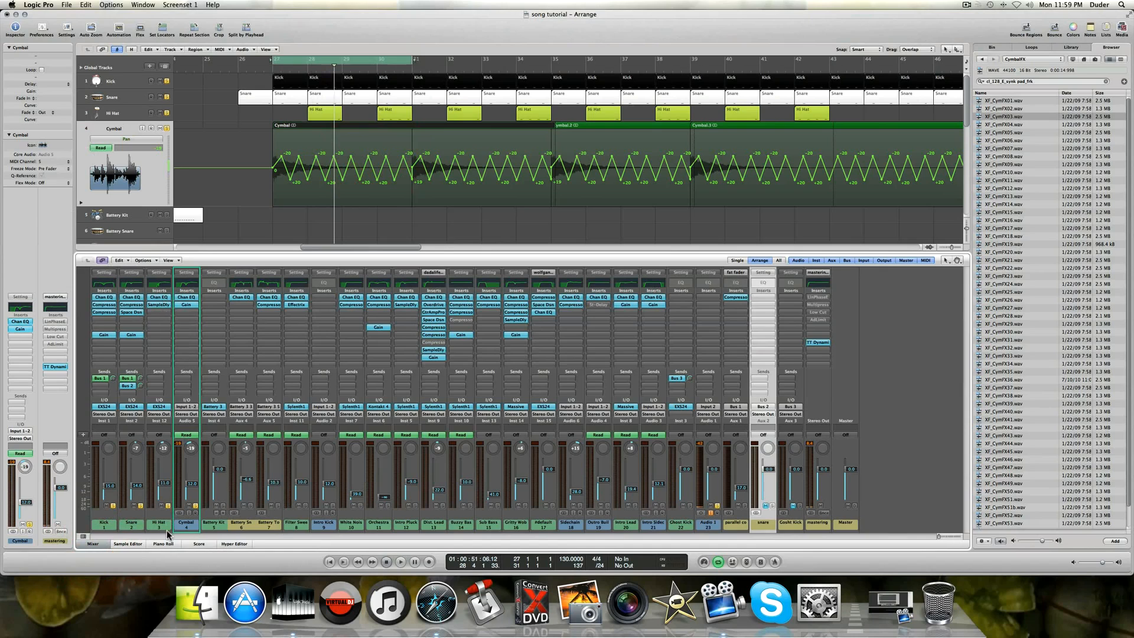
{"action": "left_click", "coordinate": [111, 525], "text": "shift"}
{"action": "left_click", "coordinate": [130, 525], "text": "shift"}
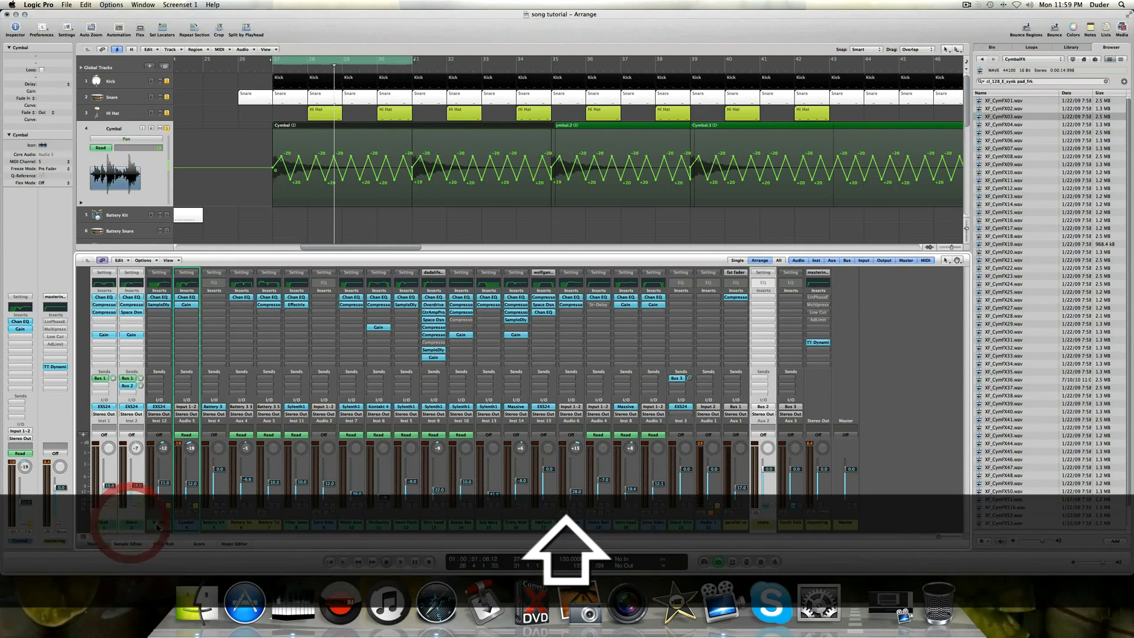
{"action": "left_click", "coordinate": [157, 524], "text": "shift"}
{"action": "left_click", "coordinate": [181, 523], "text": "shift"}
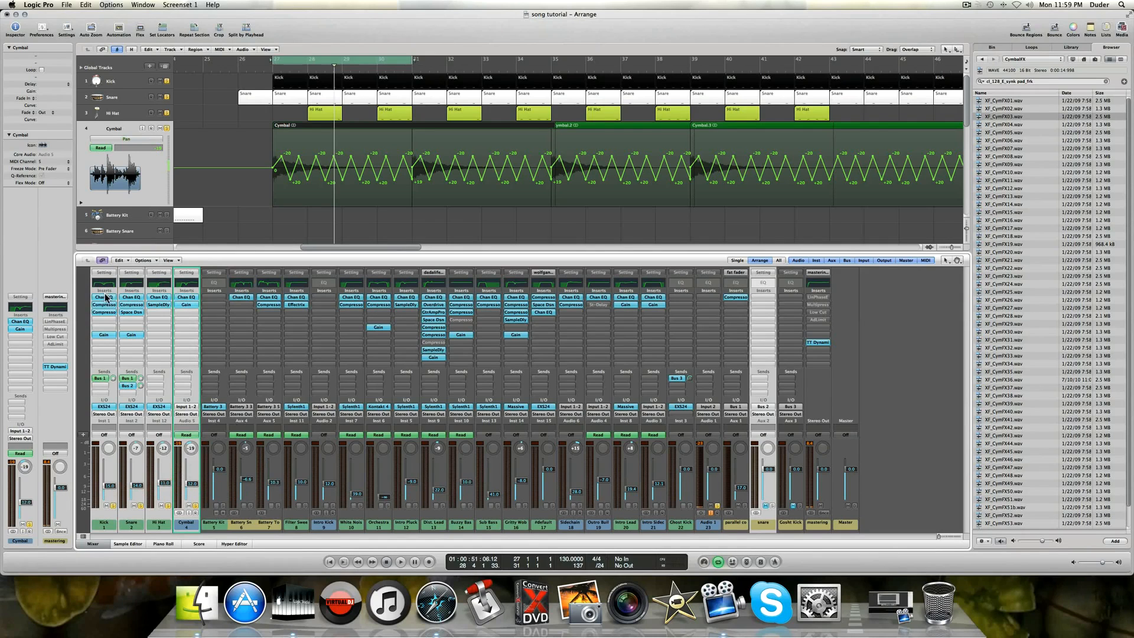
{"action": "left_click", "coordinate": [105, 297], "text": "alt"}
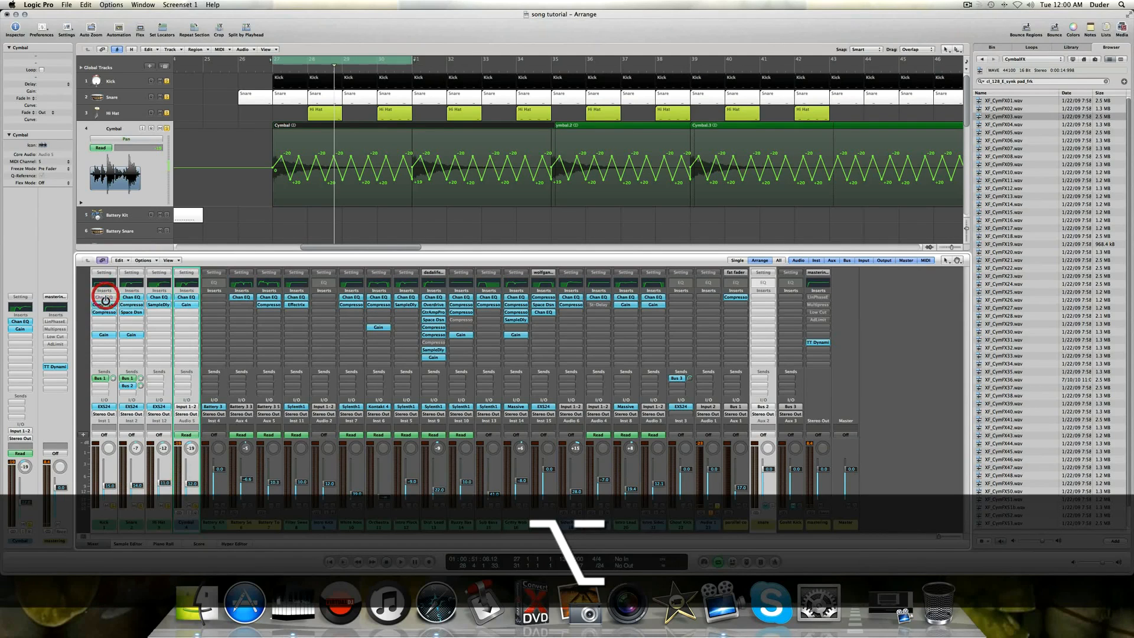
{"action": "left_click", "coordinate": [131, 296], "text": "alt"}
{"action": "left_click", "coordinate": [151, 298], "text": "alt"}
{"action": "left_click", "coordinate": [183, 297], "text": "alt"}
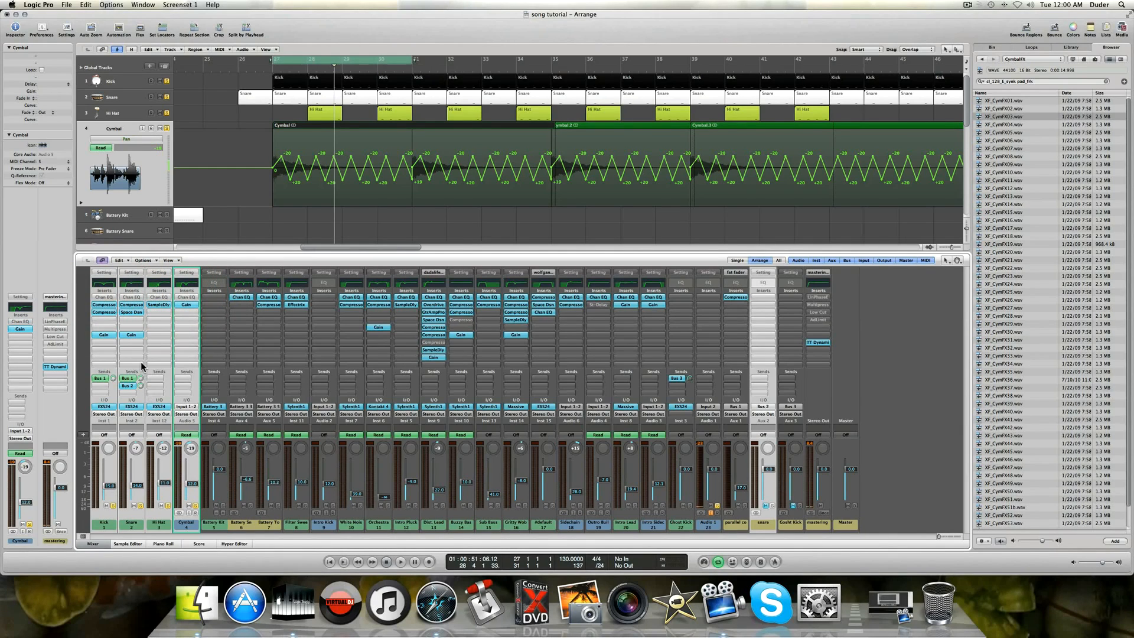
Play the drums, switch the Channel EQs of all four channels back on to compare, and reselect only the Cymbal channel strip.
{"action": "key", "text": "space"}
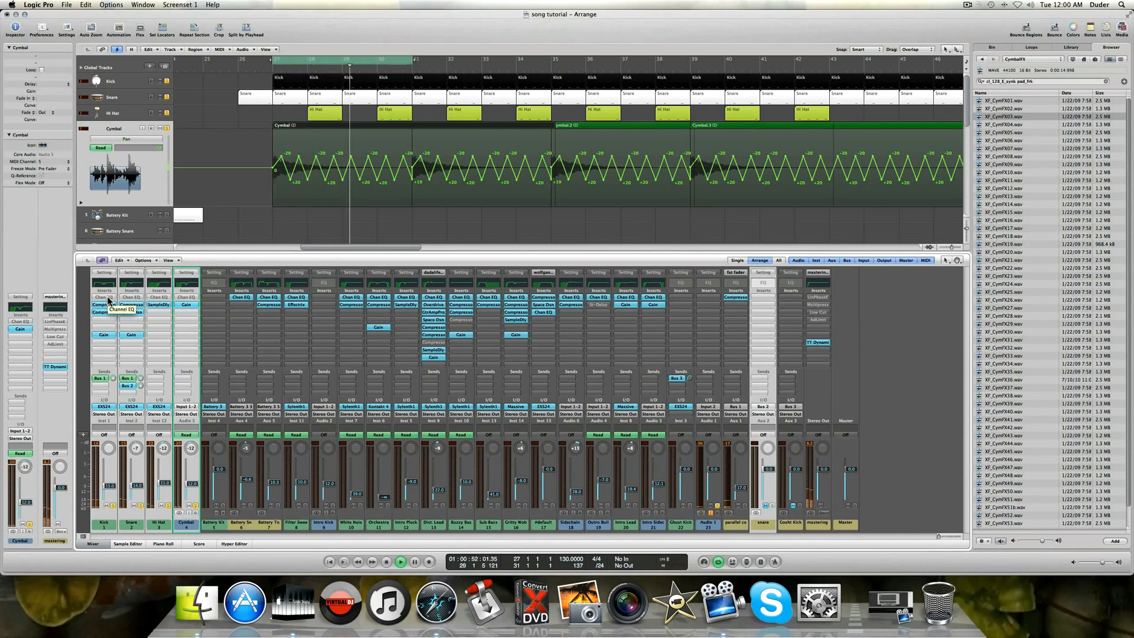
{"action": "key", "text": "alt"}
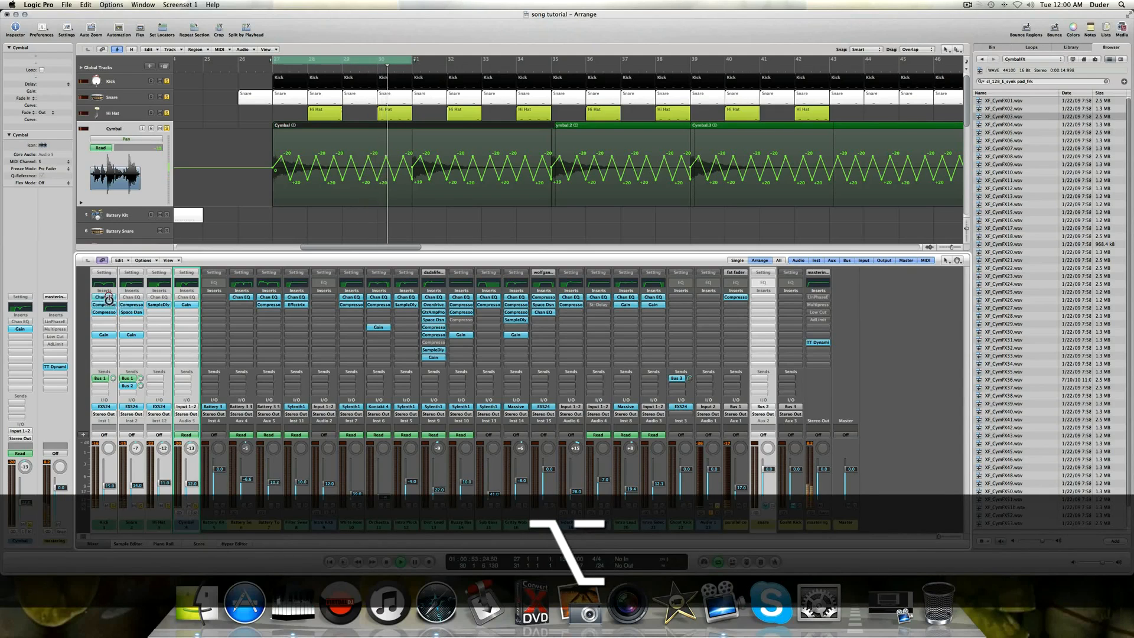
{"action": "left_click_drag", "start_coordinate": [108, 302], "coordinate": [181, 299]}
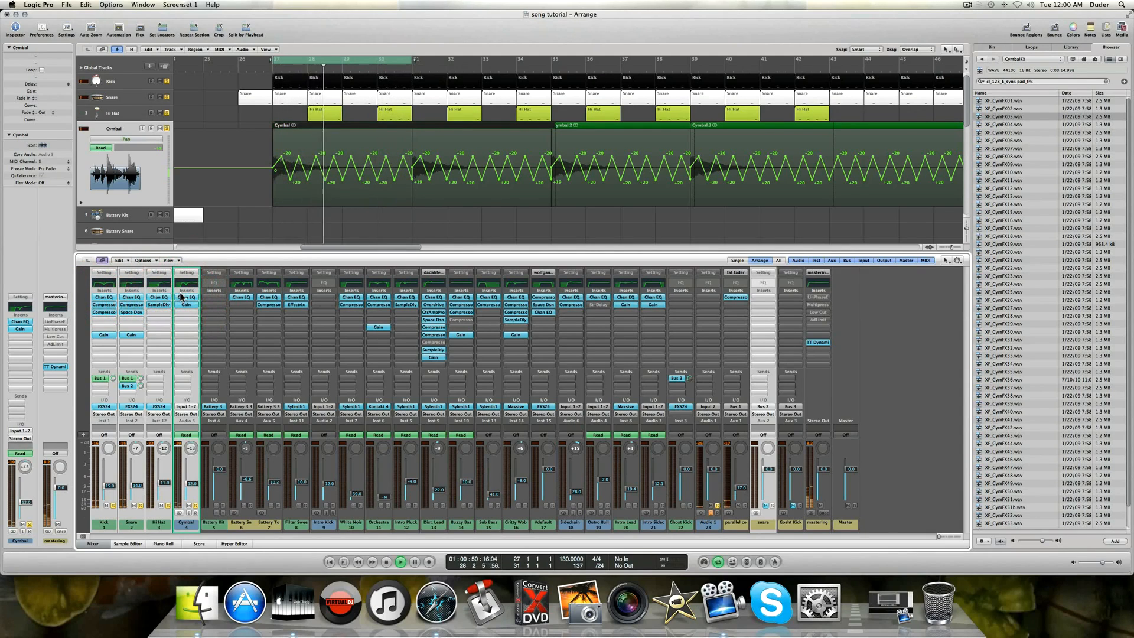
{"action": "key", "text": "space"}
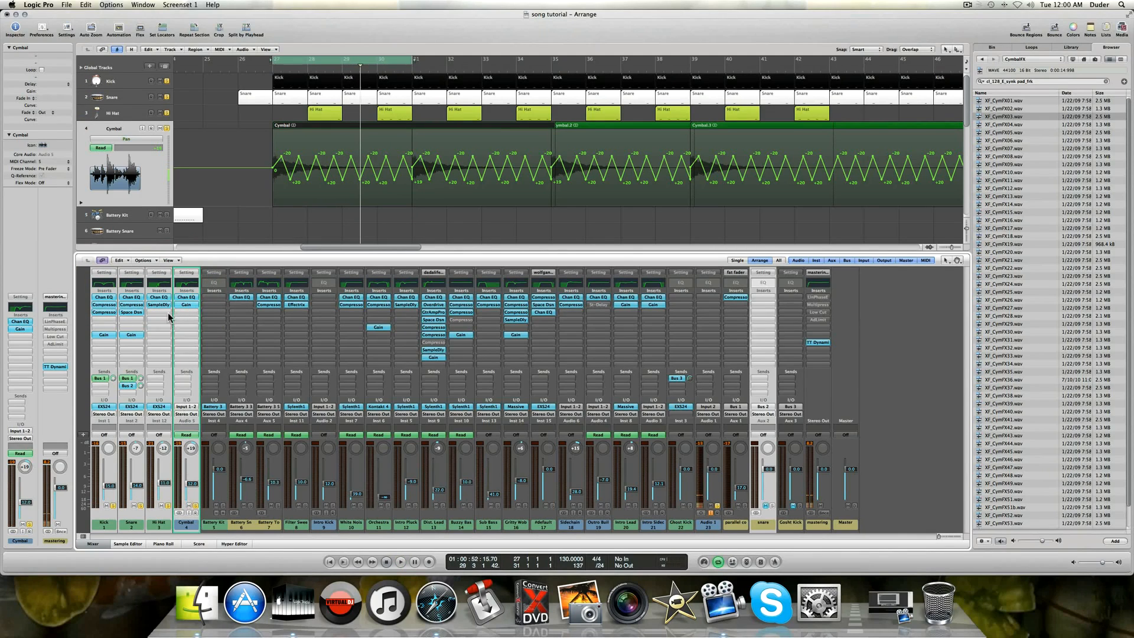
{"action": "left_click", "coordinate": [190, 528]}
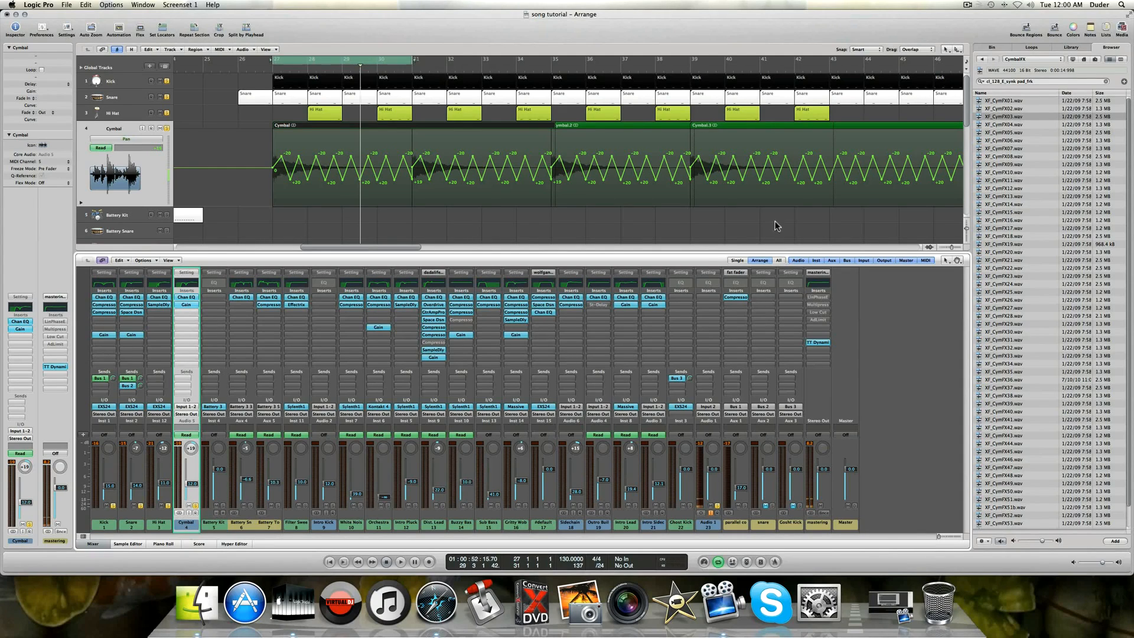
Open the Kick's Channel EQ, and hide the media browser and the mixer.
{"action": "left_click", "coordinate": [1122, 29]}
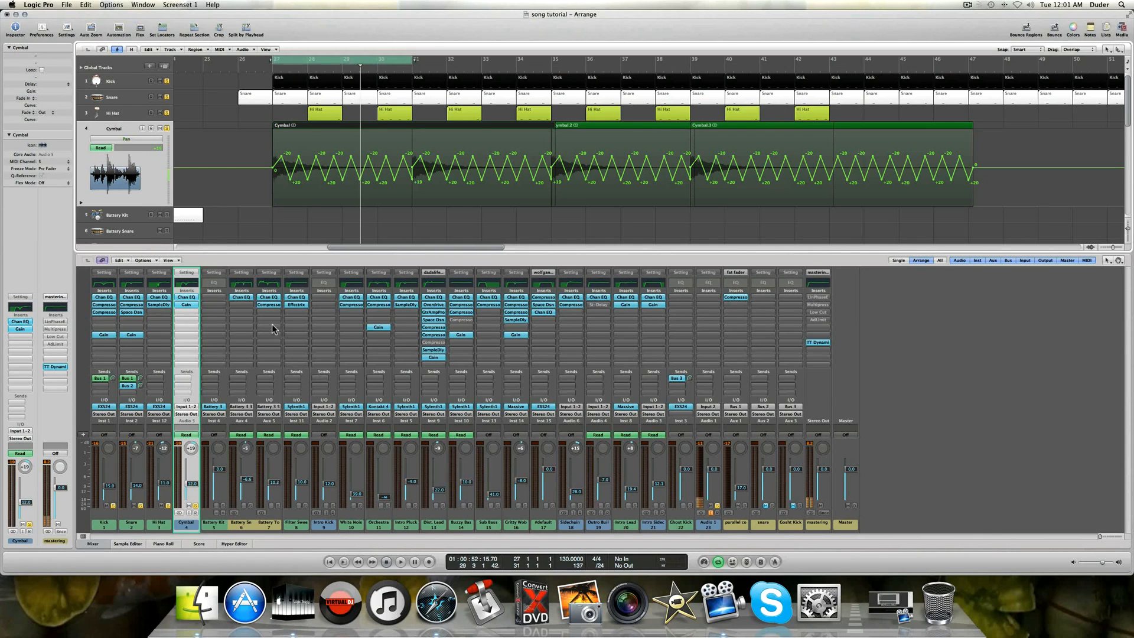
{"action": "double_click", "coordinate": [109, 284]}
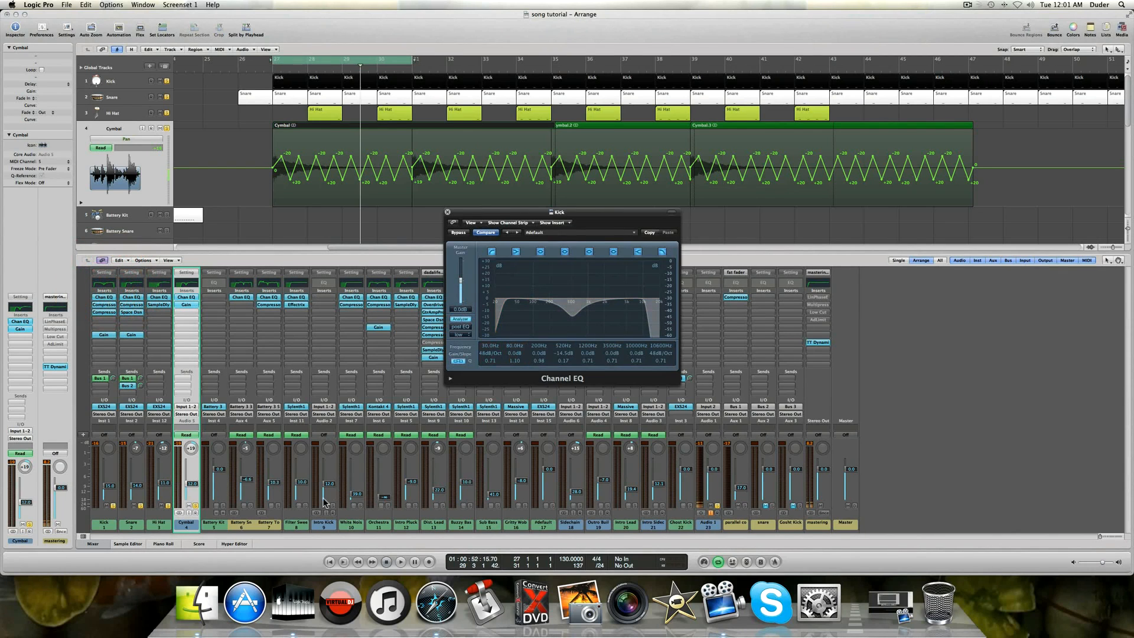
{"action": "left_click", "coordinate": [92, 544]}
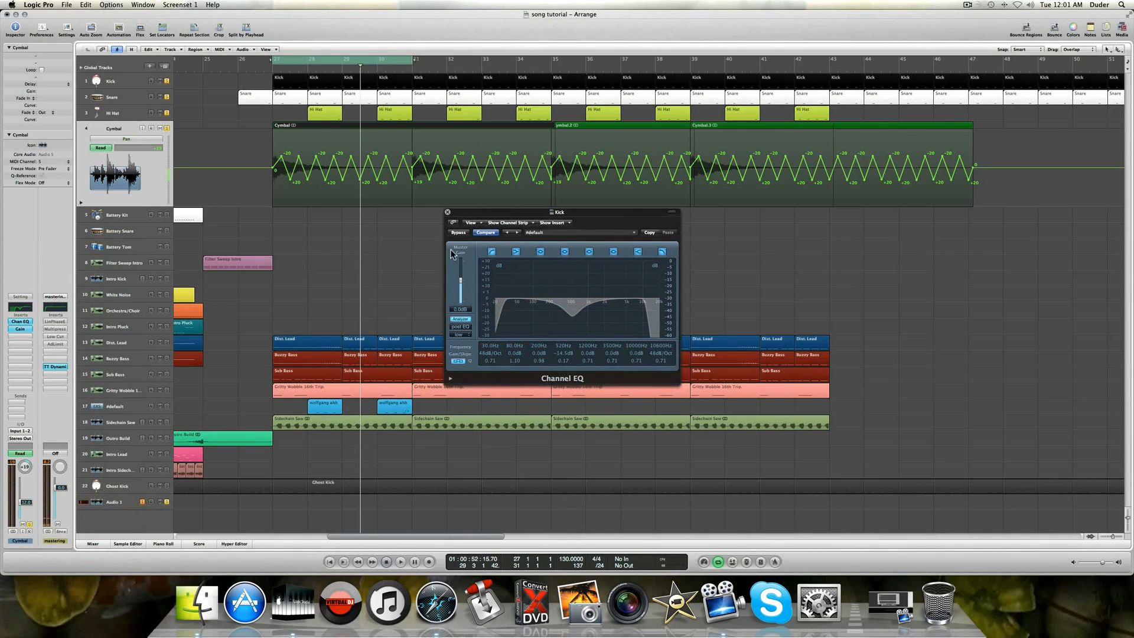
Turn off solo on the Snare, Hi Hat and Cymbal, play the Kick alone to examine its Channel EQ curve, and close the plug-in.
{"action": "left_click", "coordinate": [463, 234]}
{"action": "left_click", "coordinate": [464, 234]}
{"action": "left_click_drag", "start_coordinate": [166, 101], "coordinate": [167, 130]}
{"action": "key", "text": "space"}
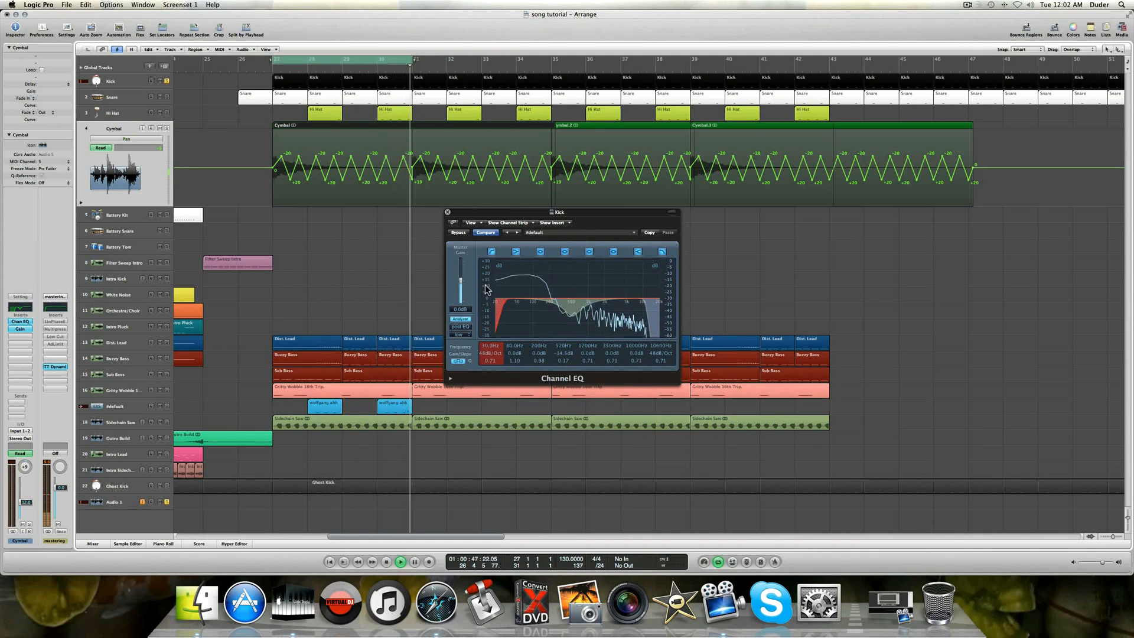
{"action": "key", "text": "space"}
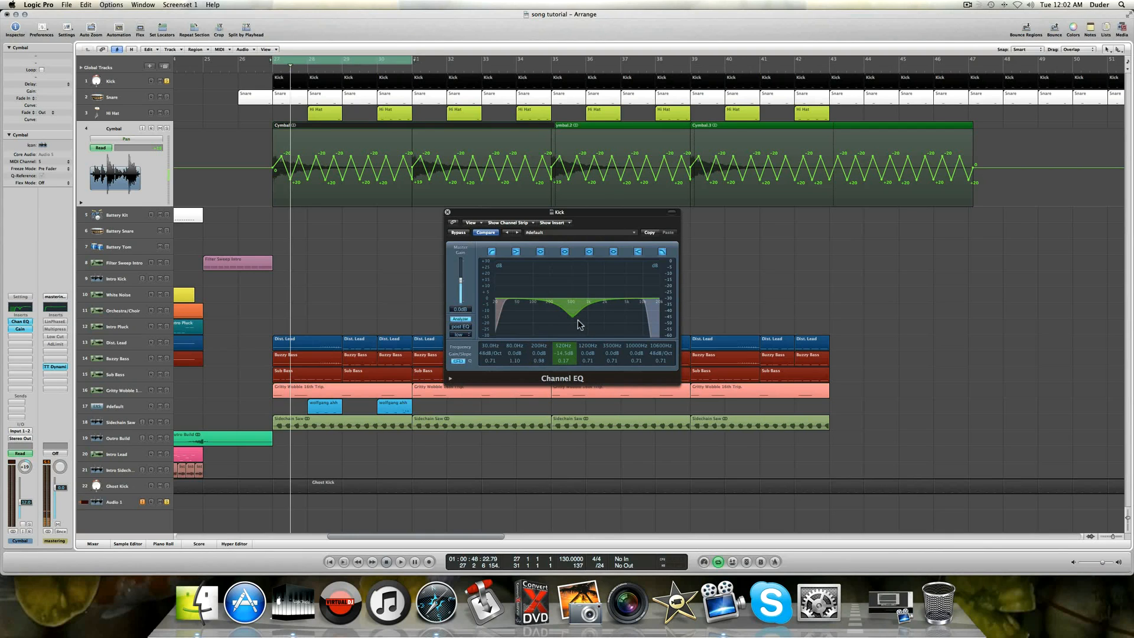
{"action": "left_click", "coordinate": [447, 212]}
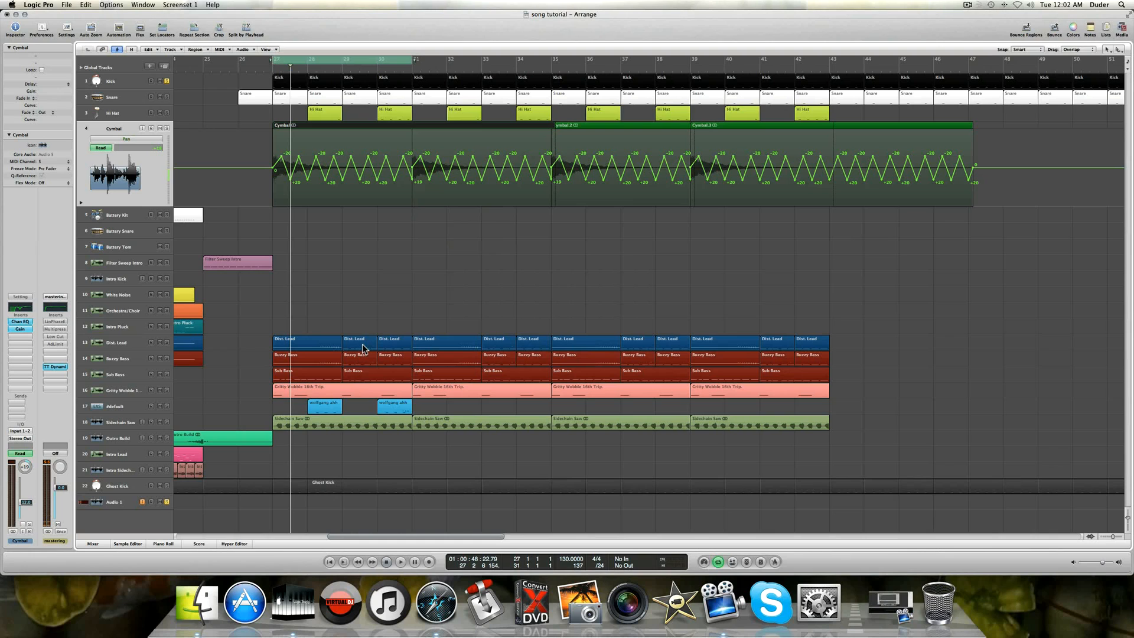
Hide the track automation in the arrangement and deselect the Cymbal regions.
{"action": "key", "text": "a"}
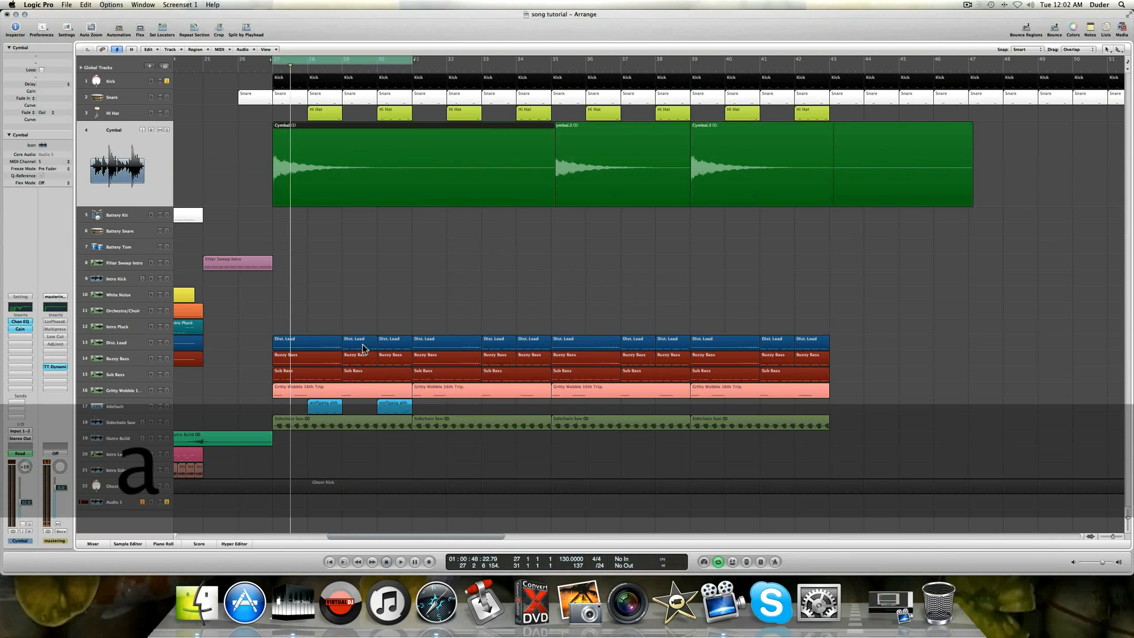
{"action": "left_click", "coordinate": [381, 230]}
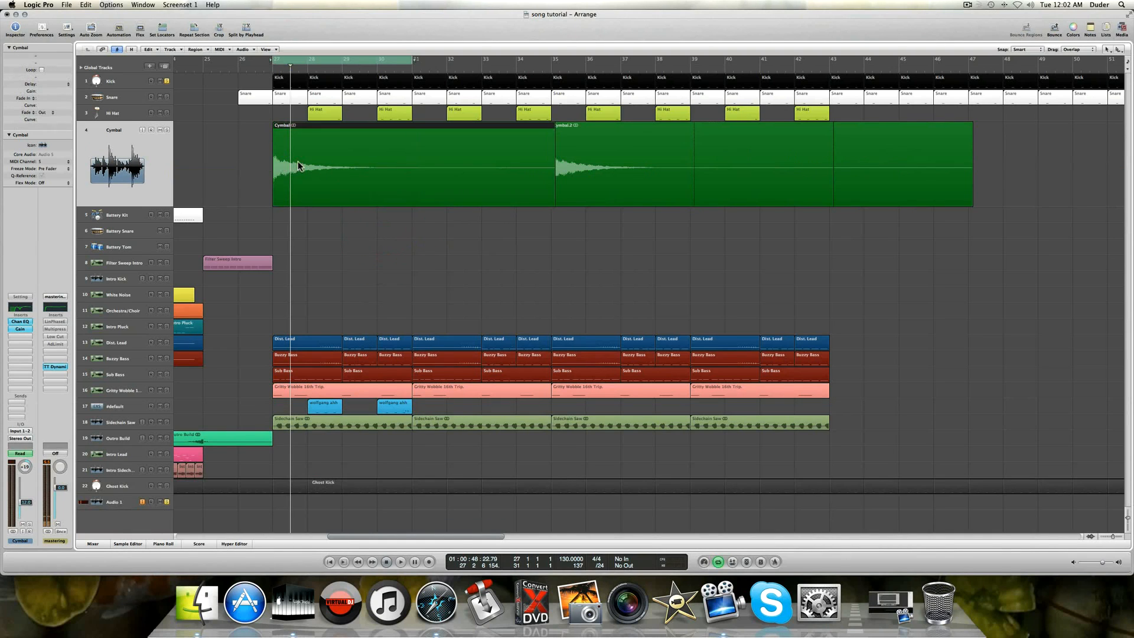
{"action": "key", "text": "a"}
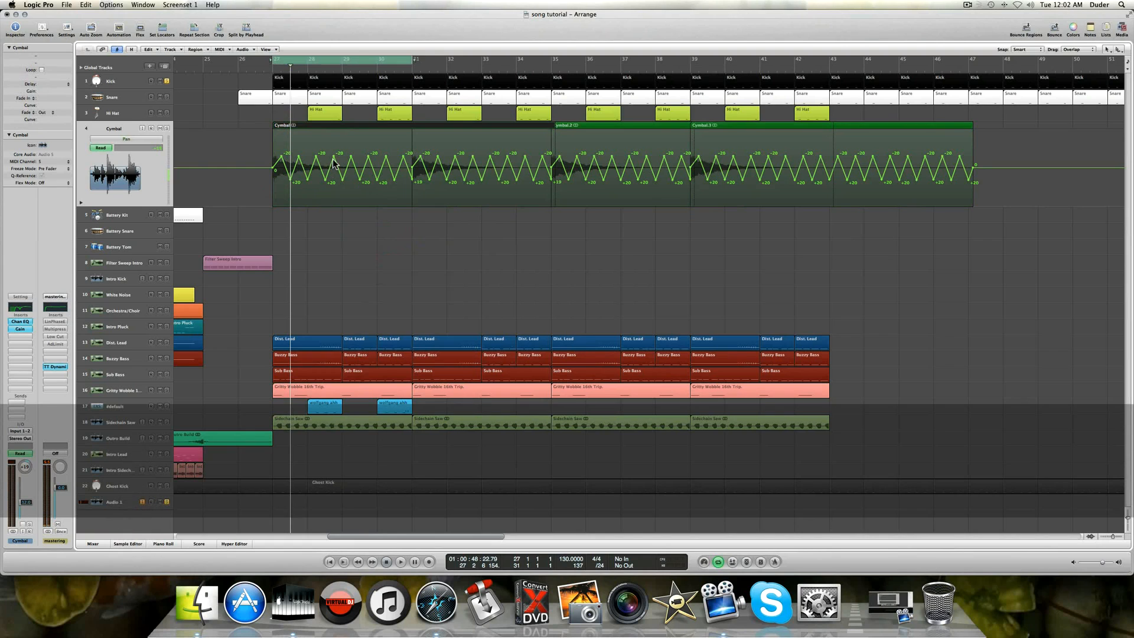
{"action": "key", "text": "a"}
{"action": "left_click", "coordinate": [474, 253]}
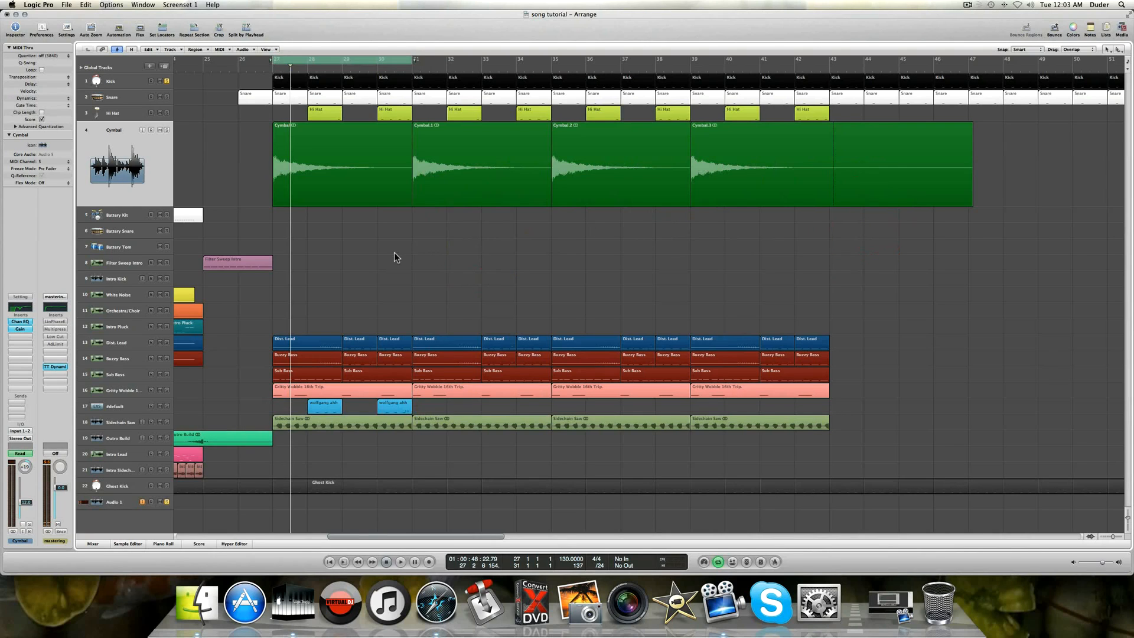
Select the Dist. Lead track, look over its regions across the arrangement, and deselect them.
{"action": "left_click", "coordinate": [123, 346]}
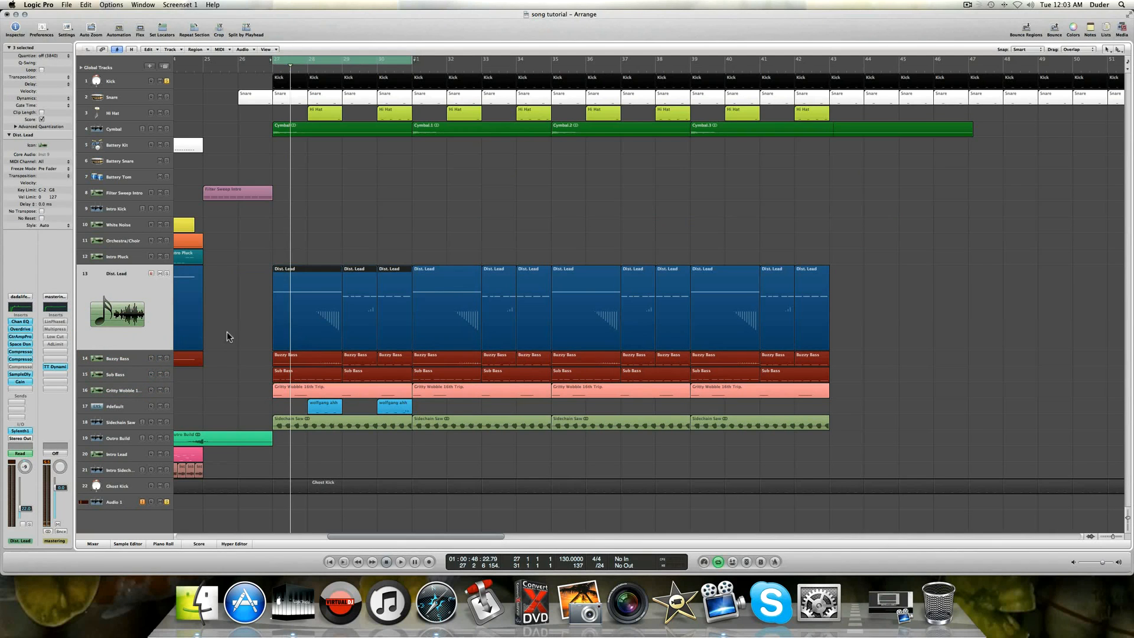
{"action": "scroll", "coordinate": [236, 320], "scroll_direction": "left", "scroll_amount": 8}
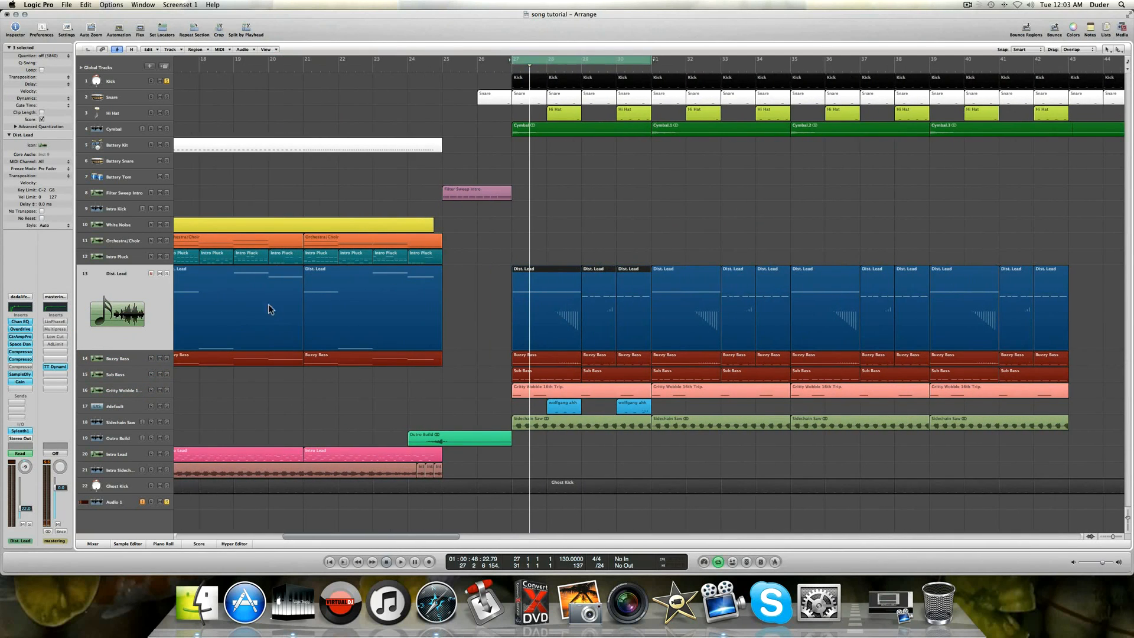
{"action": "scroll", "coordinate": [470, 292], "scroll_direction": "right", "scroll_amount": 6}
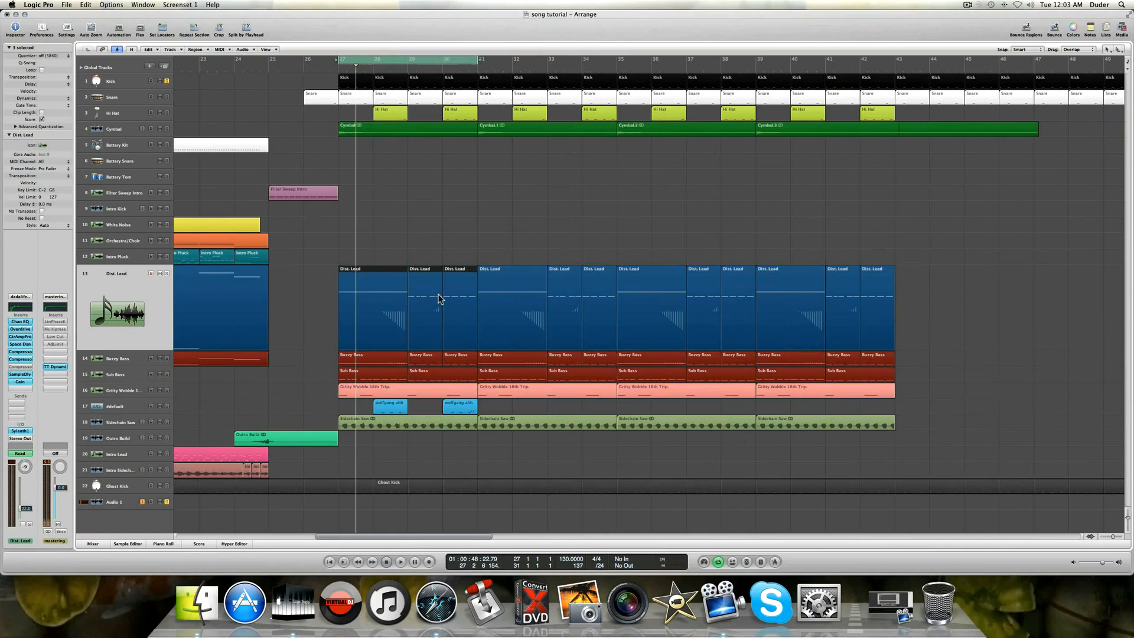
{"action": "left_click", "coordinate": [300, 313]}
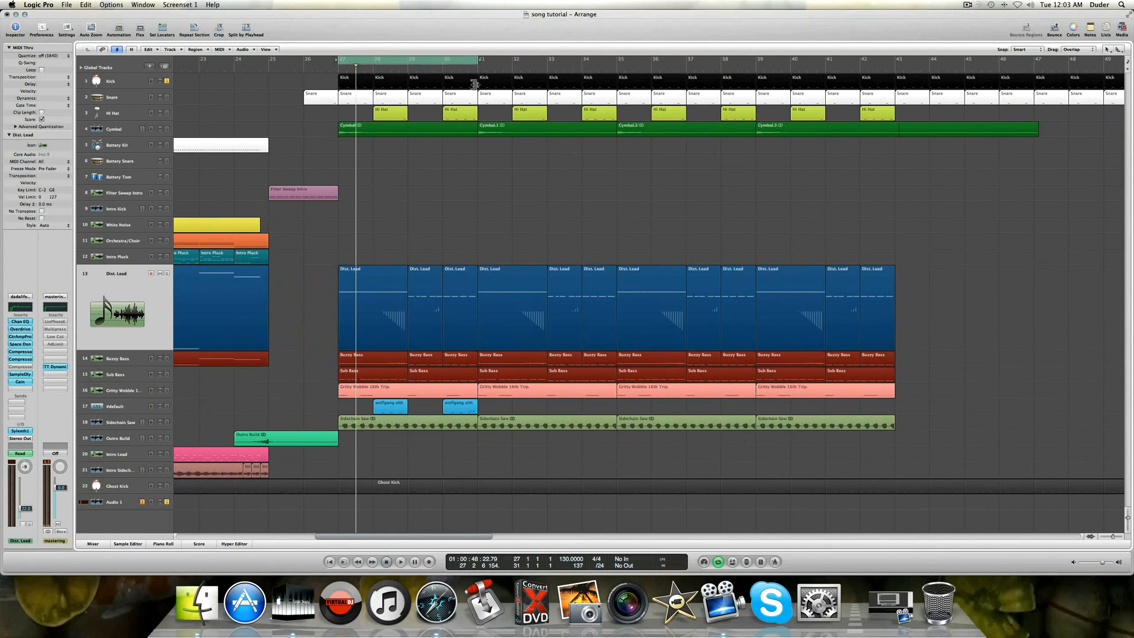
Open the Dist. Lead region at bar 27 in the Piano Roll and show its Hyper Draw lane enlarged below the notes.
{"action": "double_click", "coordinate": [365, 284]}
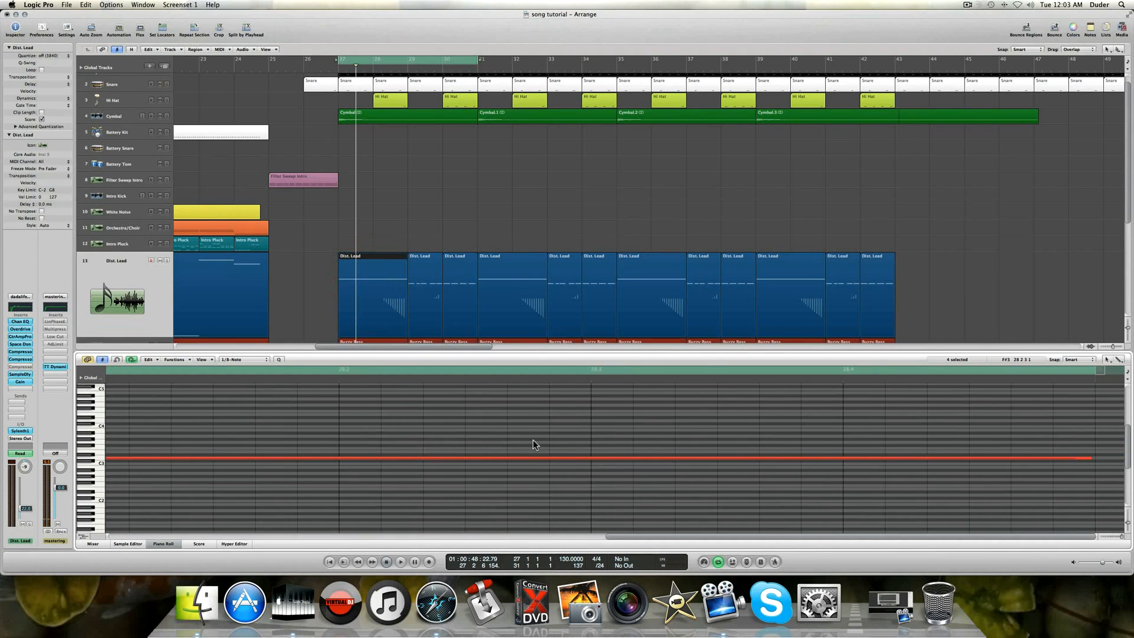
{"action": "left_click_drag", "start_coordinate": [1121, 538], "coordinate": [1119, 538]}
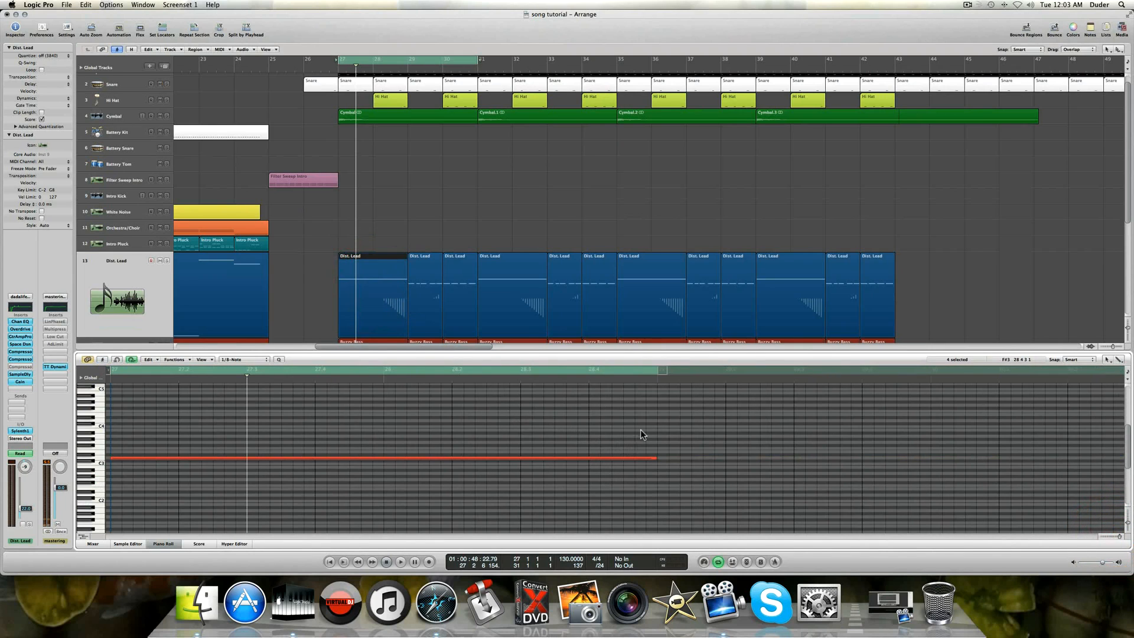
{"action": "left_click", "coordinate": [82, 535]}
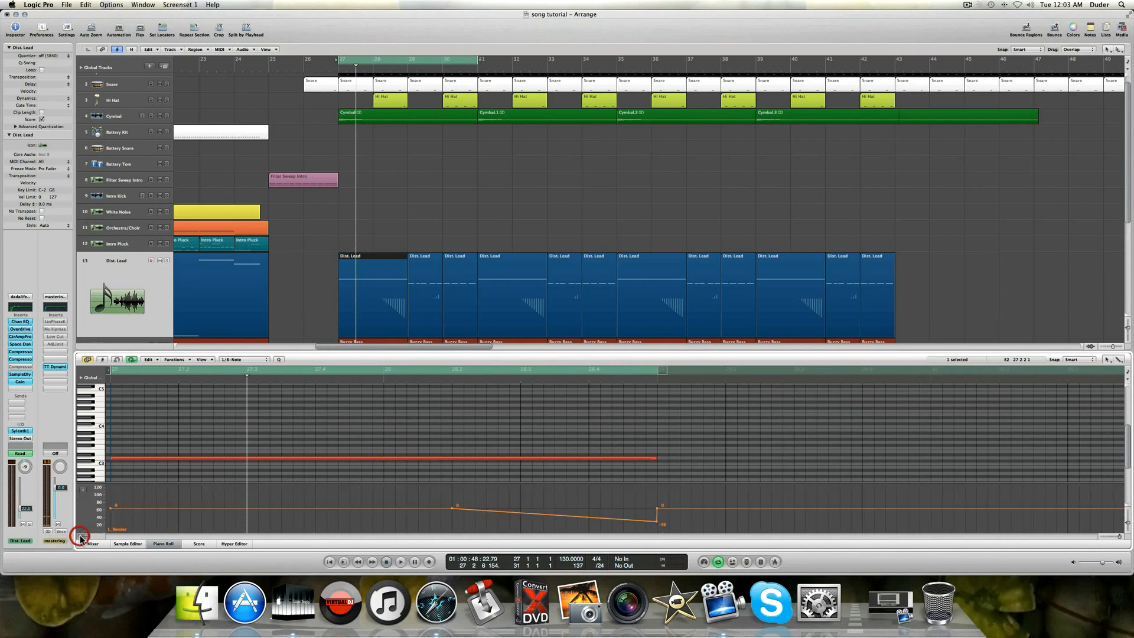
{"action": "scroll", "coordinate": [310, 417], "scroll_direction": "down", "scroll_amount": 5}
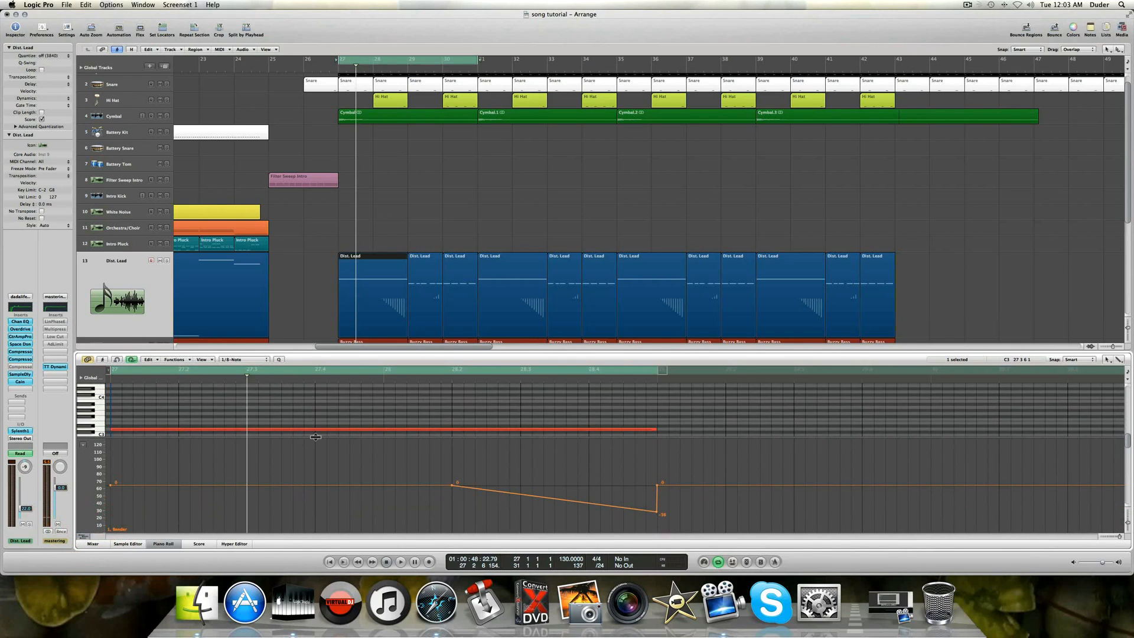
{"action": "left_click_drag", "start_coordinate": [315, 437], "coordinate": [316, 443]}
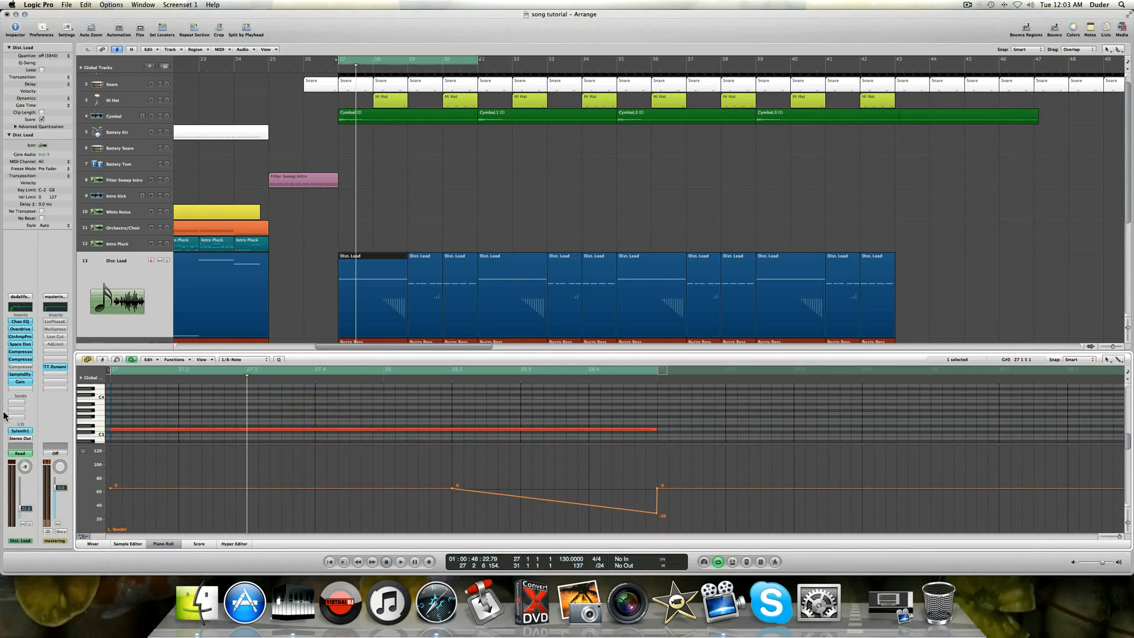
Open the Dist. Lead's Sylenth1 and move its window off the track headers, and shorten the cycle range to bars 27 to 29.
{"action": "left_click", "coordinate": [20, 430]}
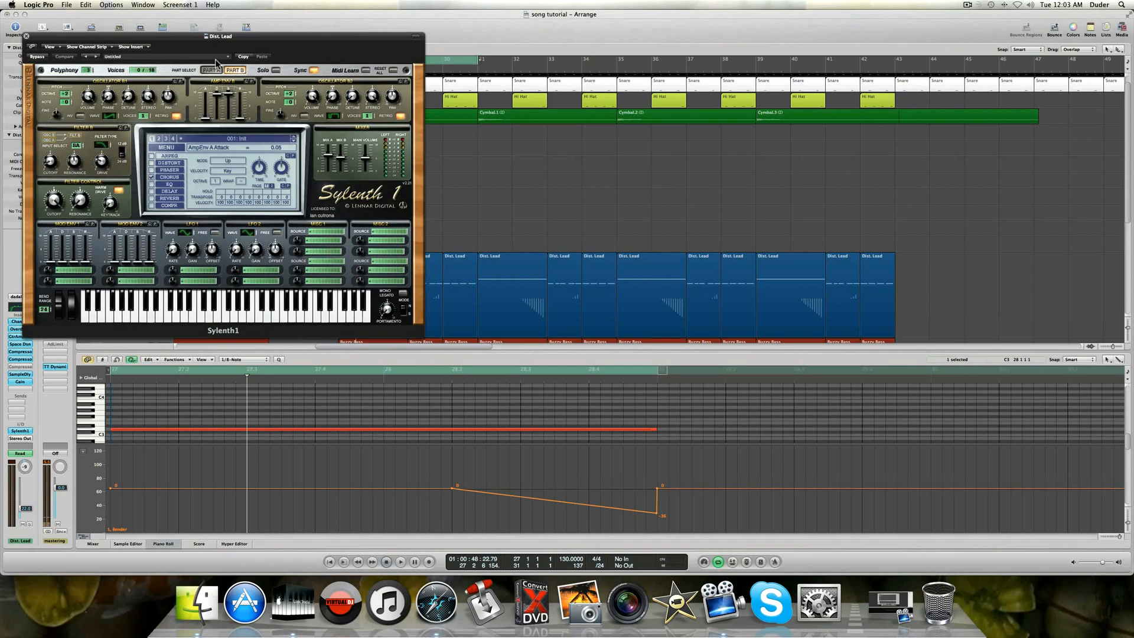
{"action": "left_click_drag", "start_coordinate": [188, 38], "coordinate": [640, 67]}
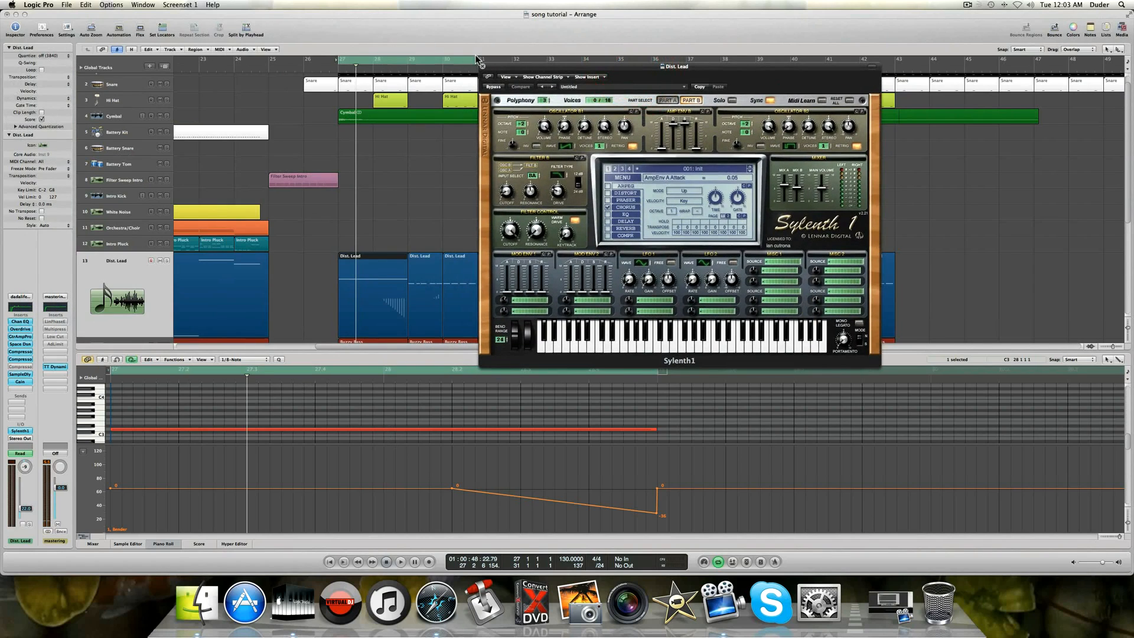
{"action": "left_click_drag", "start_coordinate": [477, 59], "coordinate": [403, 63]}
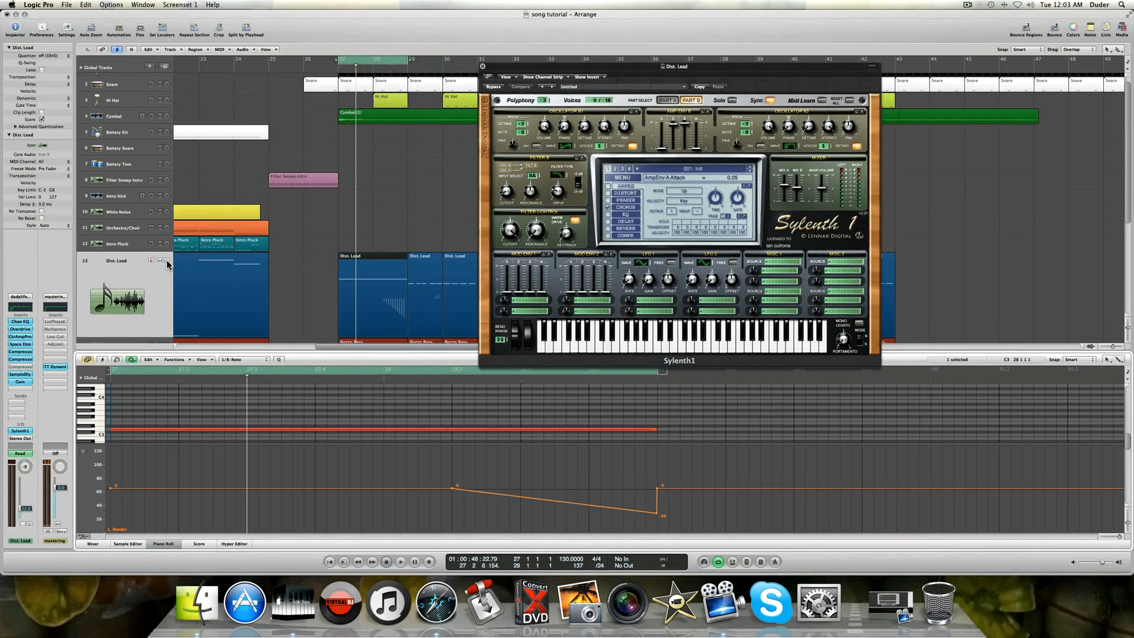
Solo the Dist. Lead and Snare along with the Kick, and play the cycled section to hear the lead's pitch bend.
{"action": "left_click", "coordinate": [167, 260]}
{"action": "scroll", "coordinate": [168, 94], "scroll_direction": "up", "scroll_amount": 1}
{"action": "left_click", "coordinate": [167, 97]}
{"action": "scroll", "coordinate": [197, 109], "scroll_direction": "down", "scroll_amount": 5}
{"action": "scroll", "coordinate": [198, 109], "scroll_direction": "up", "scroll_amount": 5}
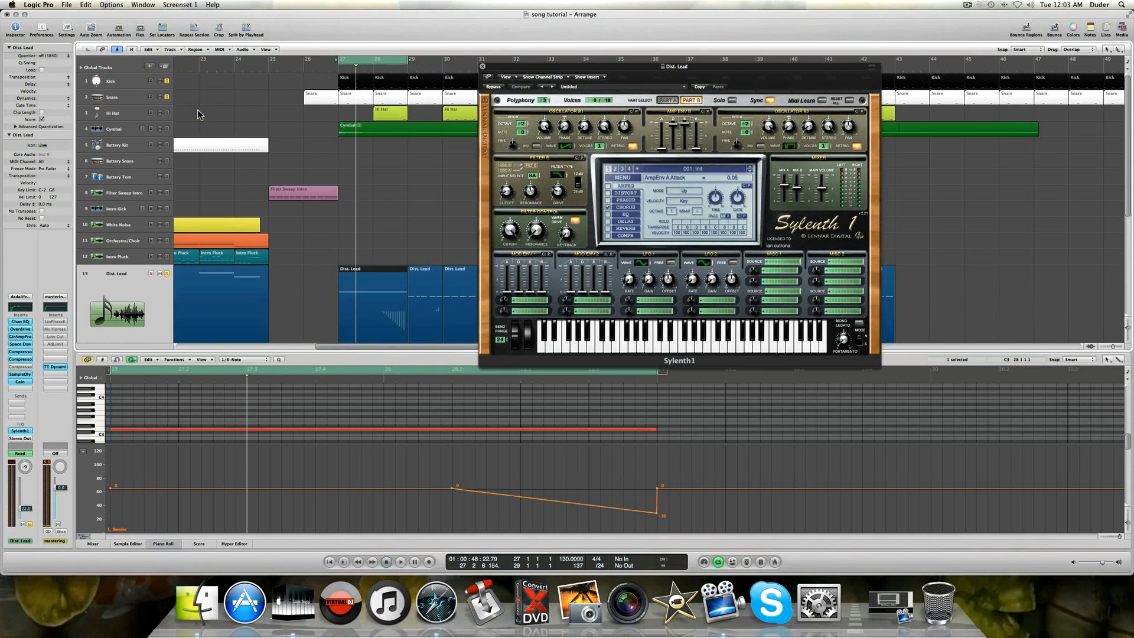
{"action": "key", "text": "space"}
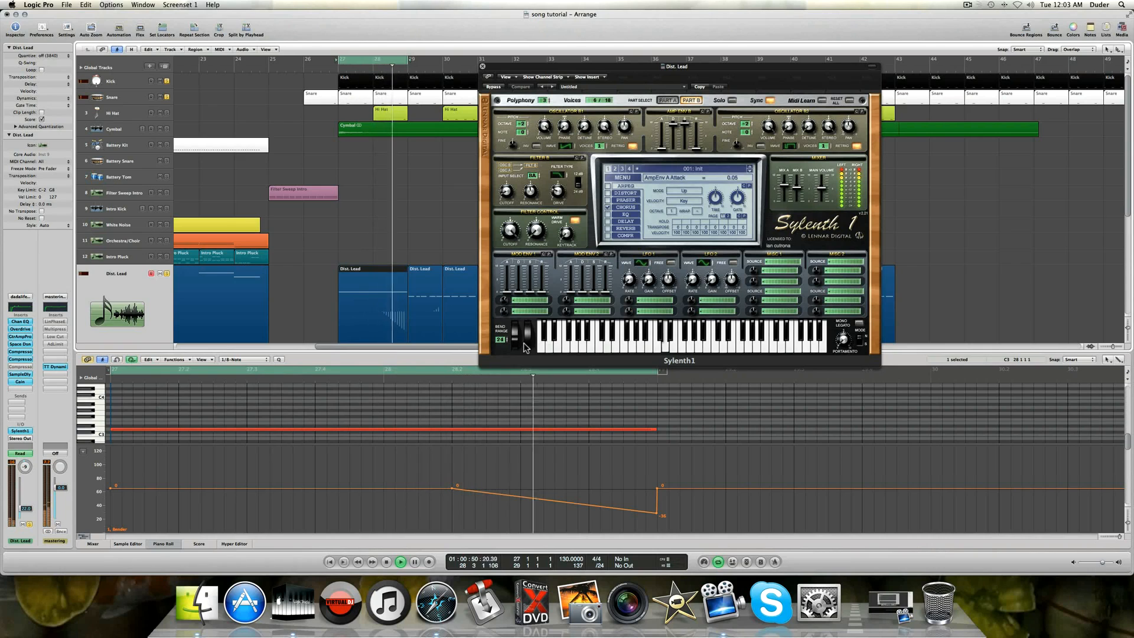
{"action": "key", "text": "space"}
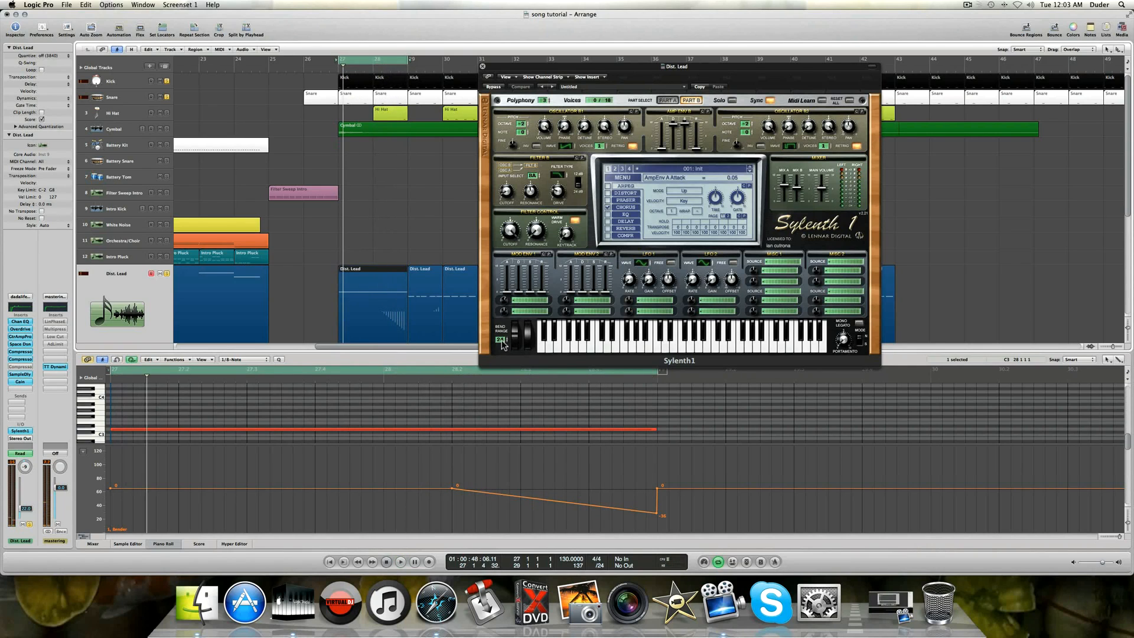
Lower the pitch bend range in the Dist. Lead's Sylenth1 and play the cycled section to hear its effect on the bend.
{"action": "left_click_drag", "start_coordinate": [502, 344], "coordinate": [512, 432]}
{"action": "key", "text": "space"}
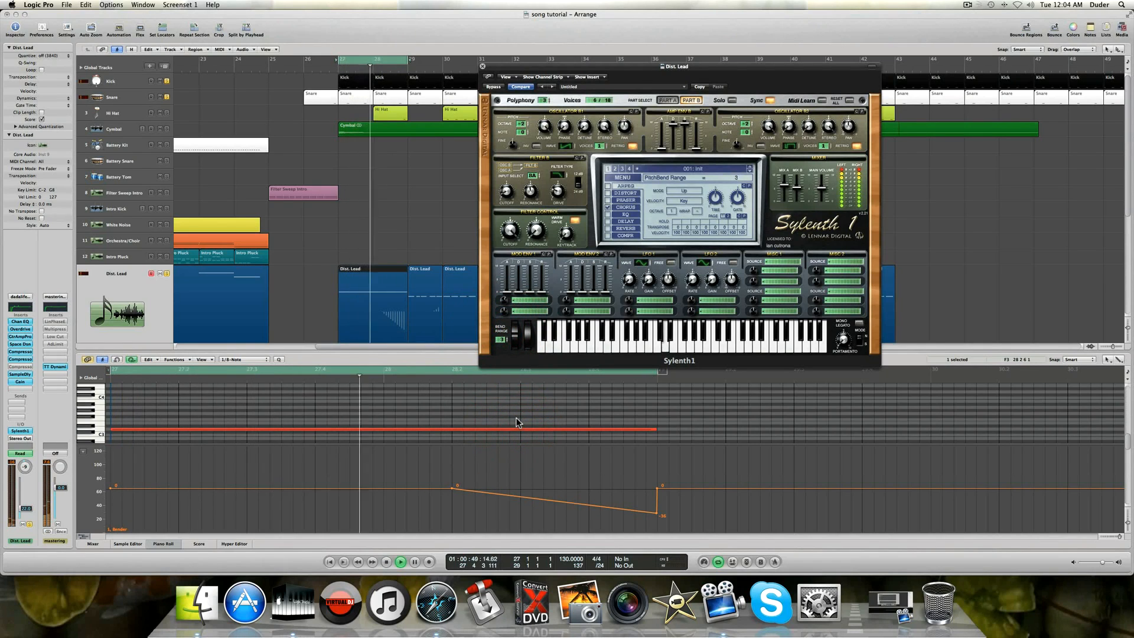
{"action": "key", "text": "space"}
Set the Dist. Lead Sylenth1's pitch bend range to 24, replay the cycled section, and close the instrument window.
{"action": "left_click_drag", "start_coordinate": [501, 341], "coordinate": [505, 237]}
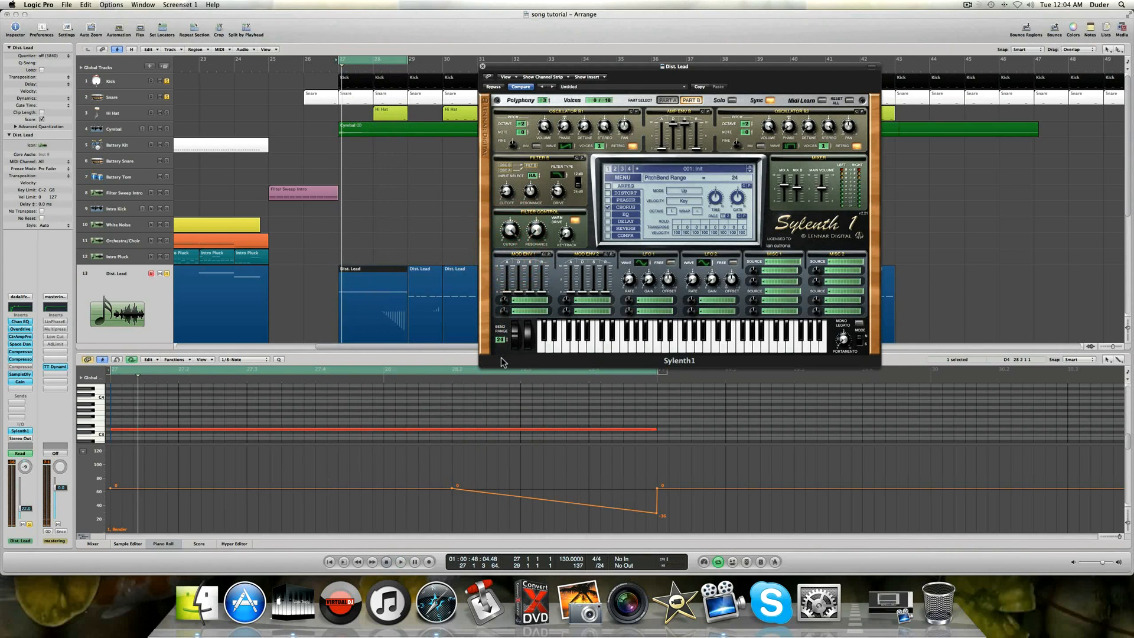
{"action": "key", "text": "space"}
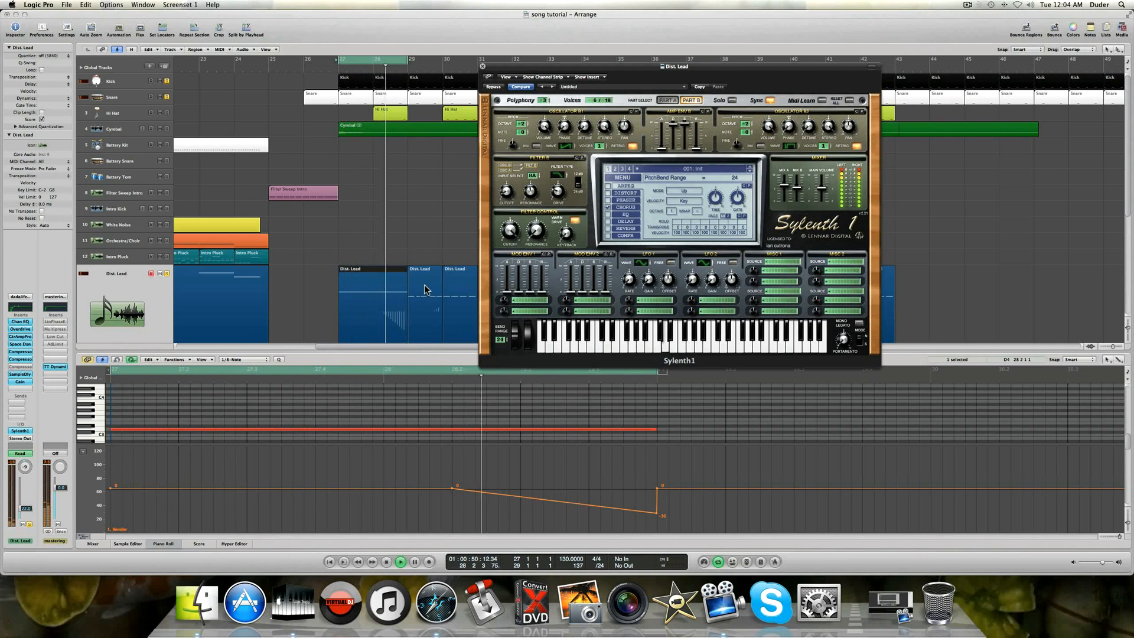
{"action": "key", "text": "space"}
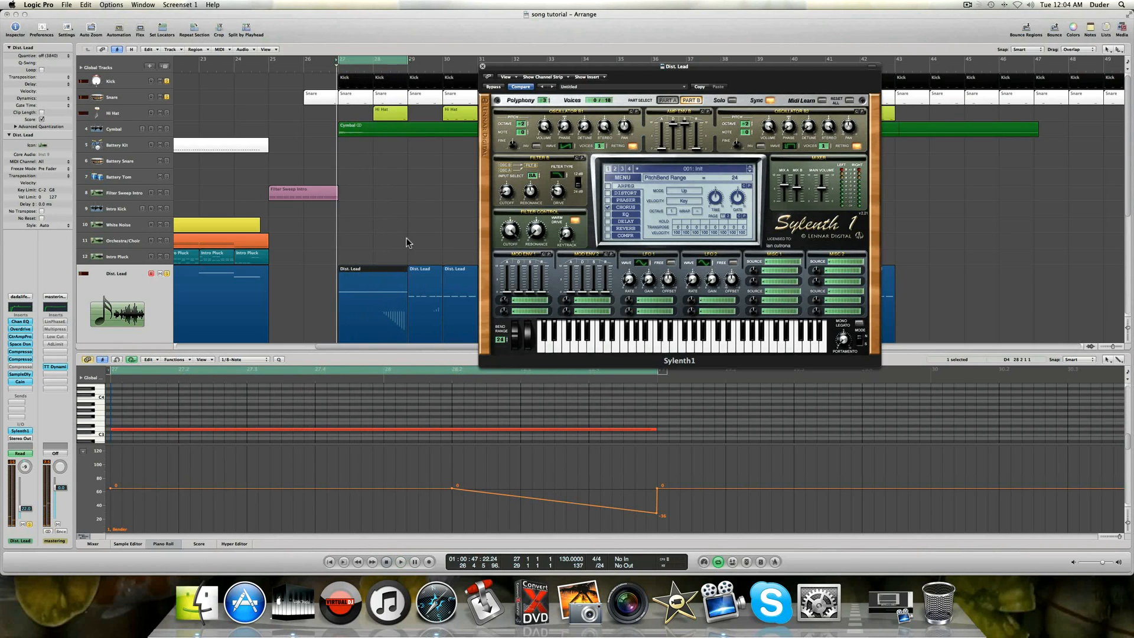
{"action": "left_click", "coordinate": [482, 65]}
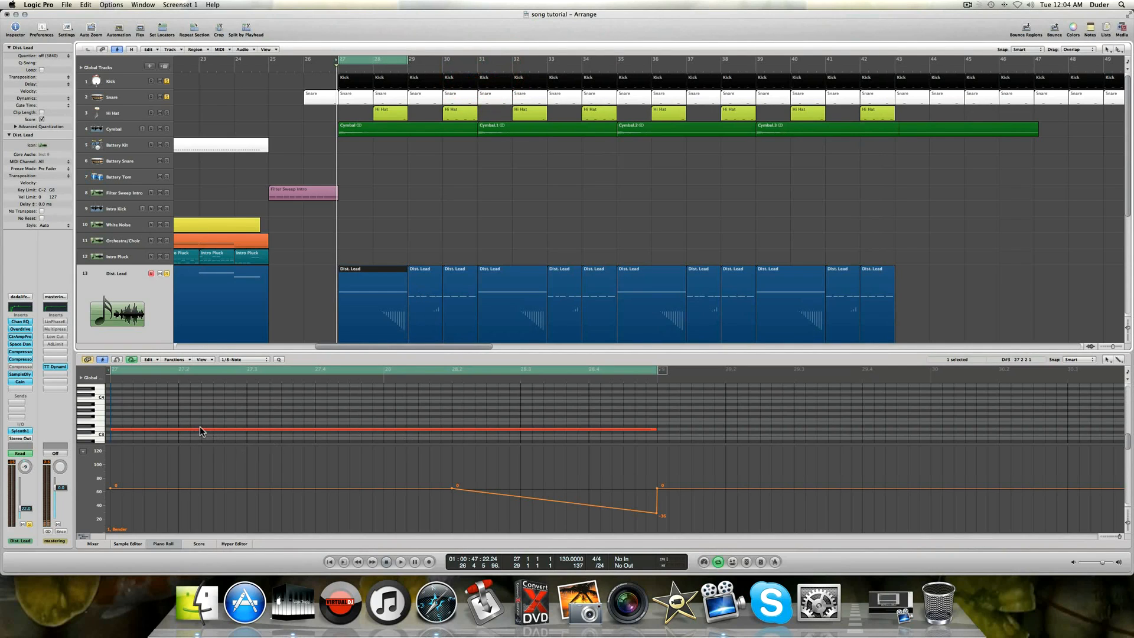
Show the Dist. Lead region at bar 29 with its bend curve in the Piano Roll, extend the cycle range to bar 30 and play it.
{"action": "left_click", "coordinate": [421, 258]}
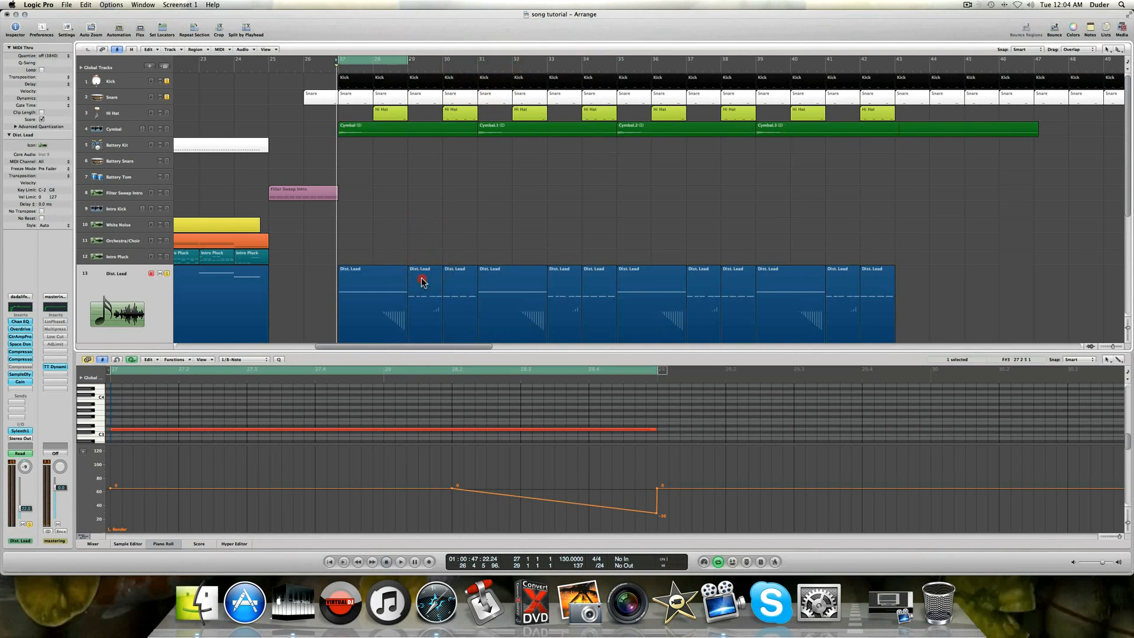
{"action": "left_click", "coordinate": [421, 281]}
{"action": "left_click_drag", "start_coordinate": [405, 57], "coordinate": [443, 56]}
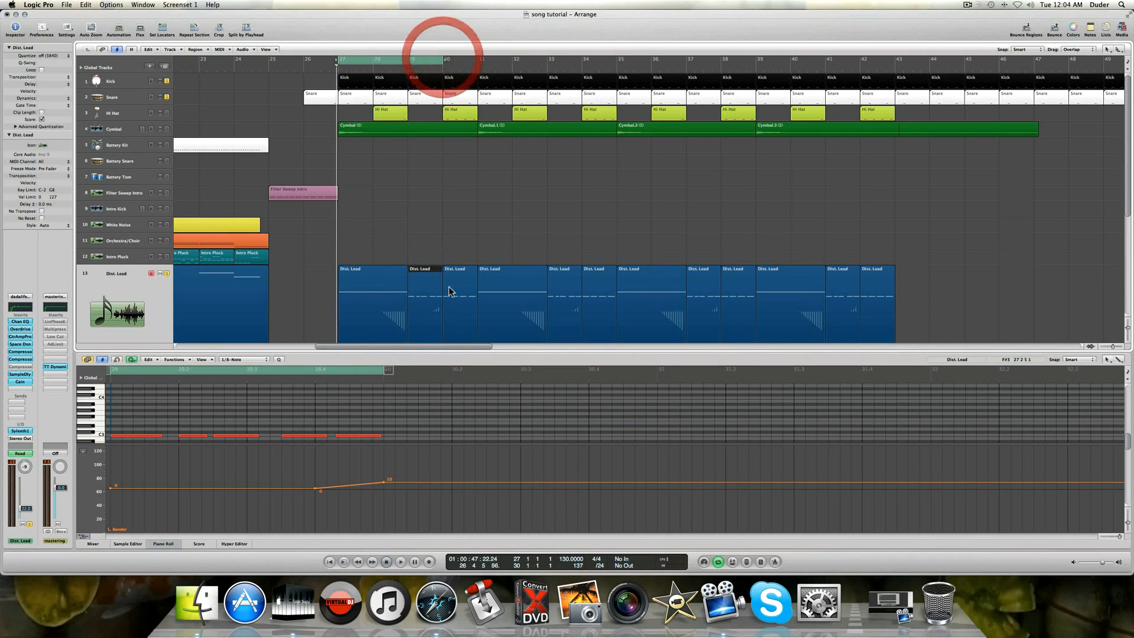
{"action": "left_click", "coordinate": [424, 235]}
{"action": "left_click", "coordinate": [426, 318]}
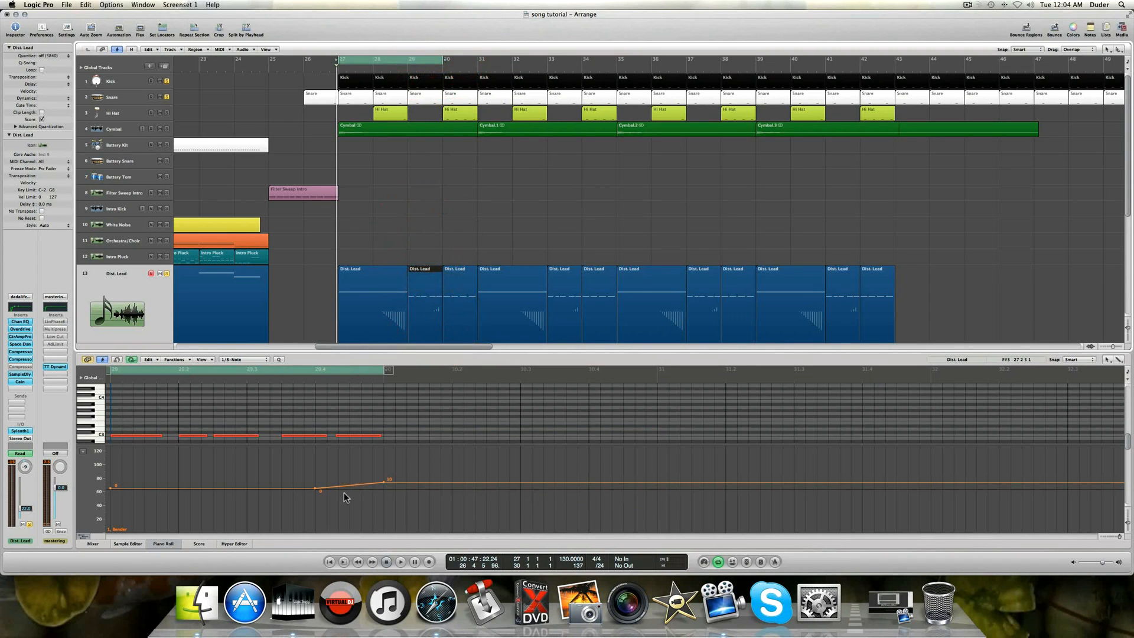
{"action": "left_click", "coordinate": [123, 413]}
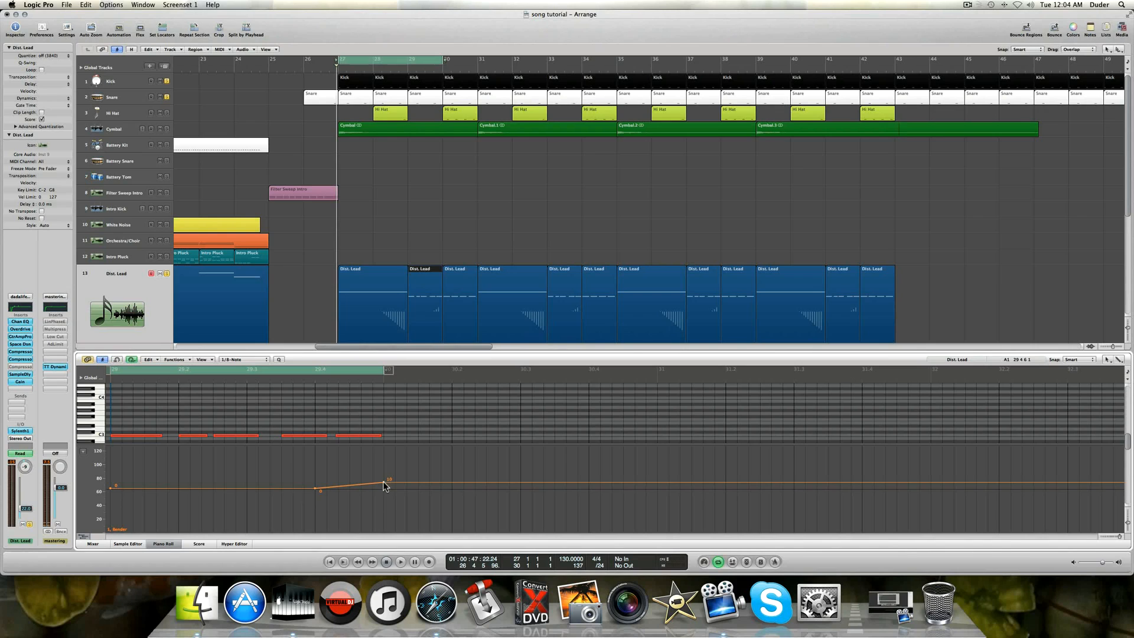
{"action": "key", "text": "space"}
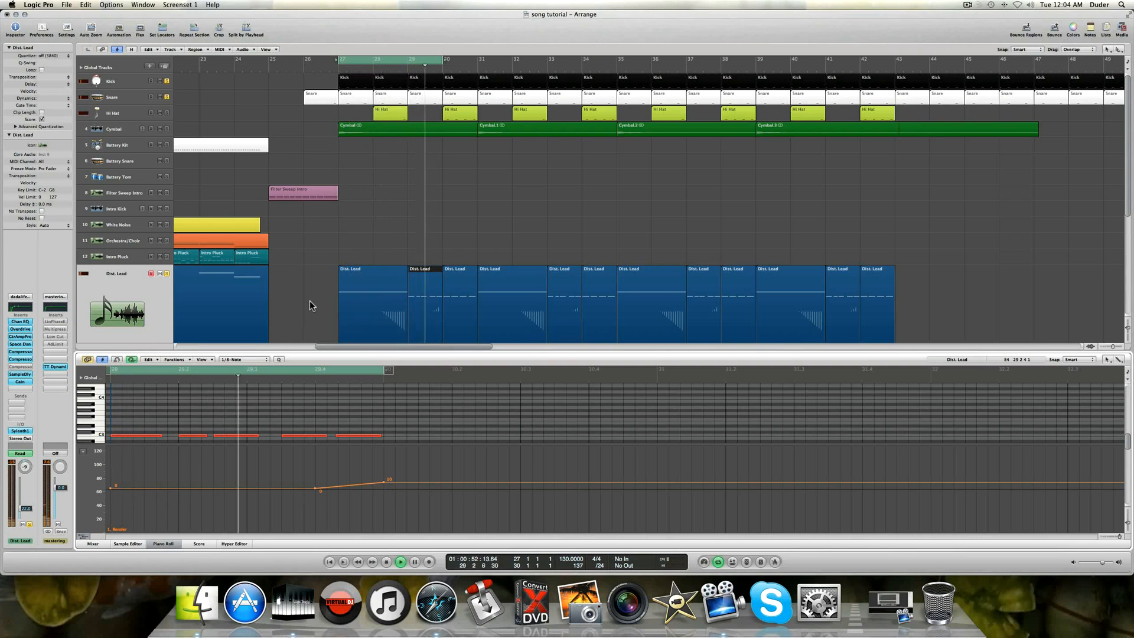
{"action": "key", "text": "space"}
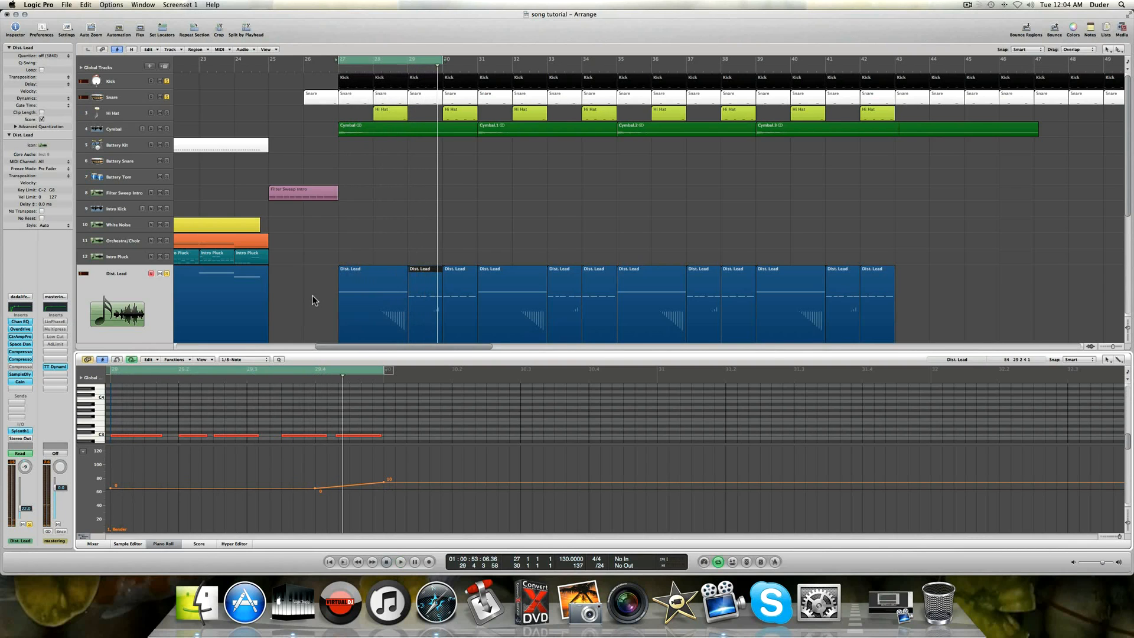
Select the Dist. Lead regions at bars 27 and 29 together, and play them with the Piano Roll zoomed out to show both.
{"action": "key", "text": "shift"}
{"action": "left_click", "coordinate": [420, 296], "text": "shift"}
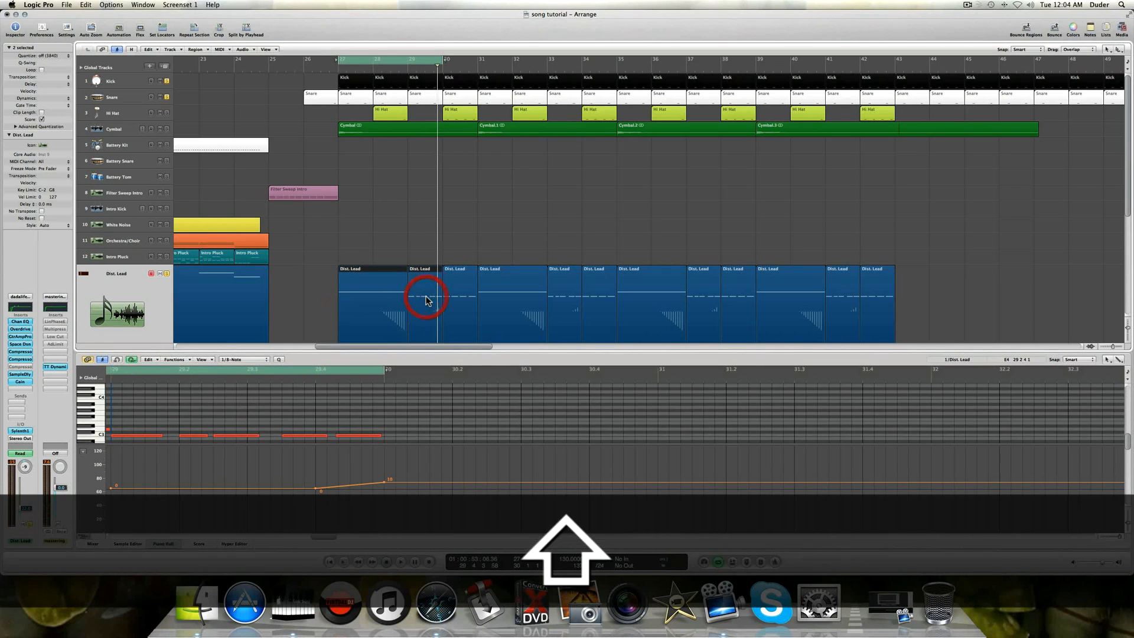
{"action": "key", "text": "space"}
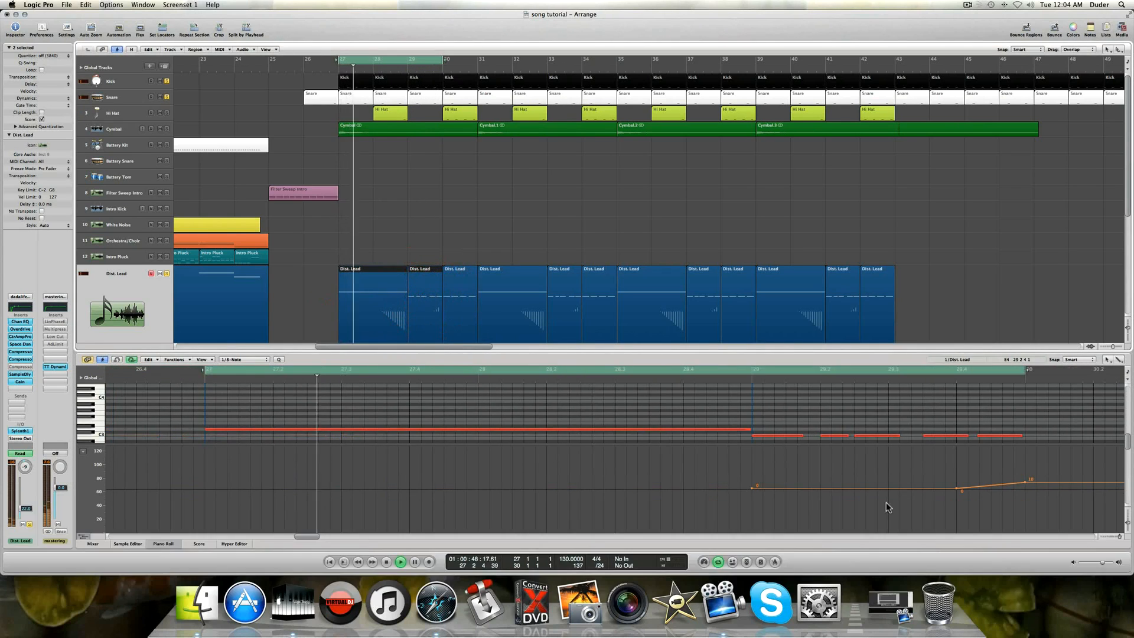
{"action": "left_click", "coordinate": [1119, 537]}
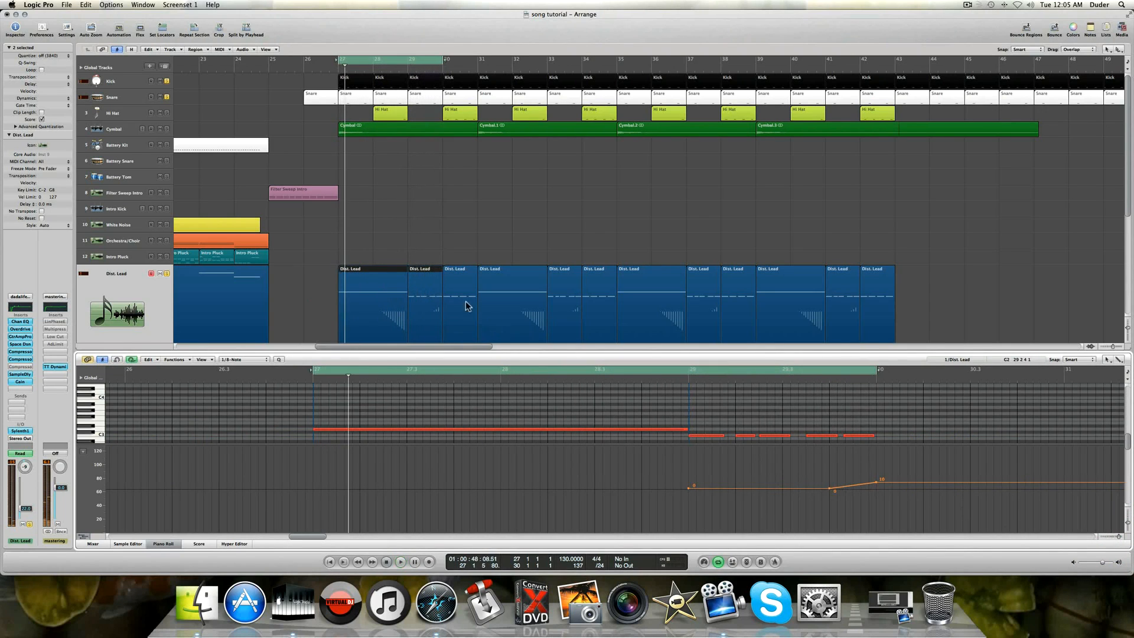
Extend the cycle range to bar 31, add the Dist. Lead region at bar 30 to the selection, and play the phrase.
{"action": "left_click_drag", "start_coordinate": [443, 59], "coordinate": [478, 60]}
{"action": "left_click", "coordinate": [454, 284], "text": "shift"}
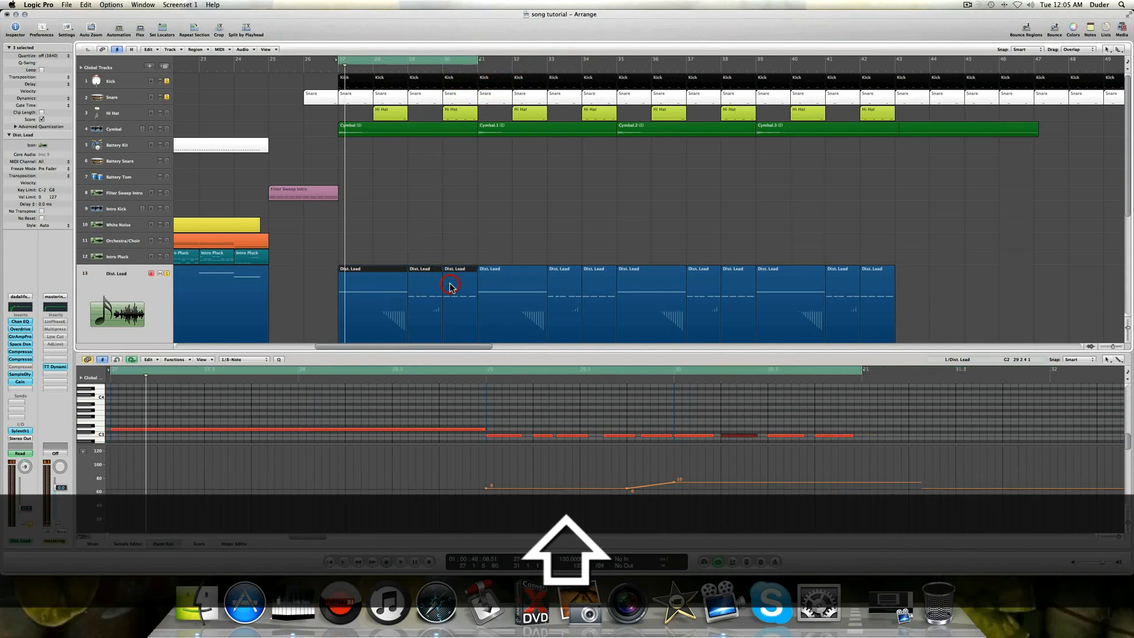
{"action": "key", "text": "space"}
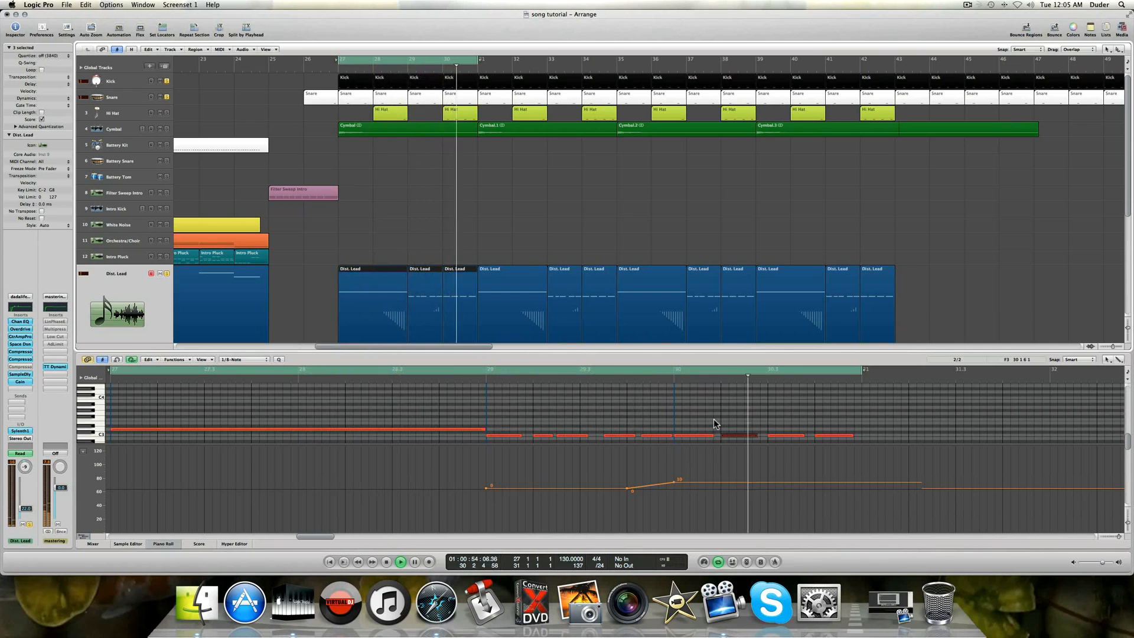
{"action": "key", "text": "space"}
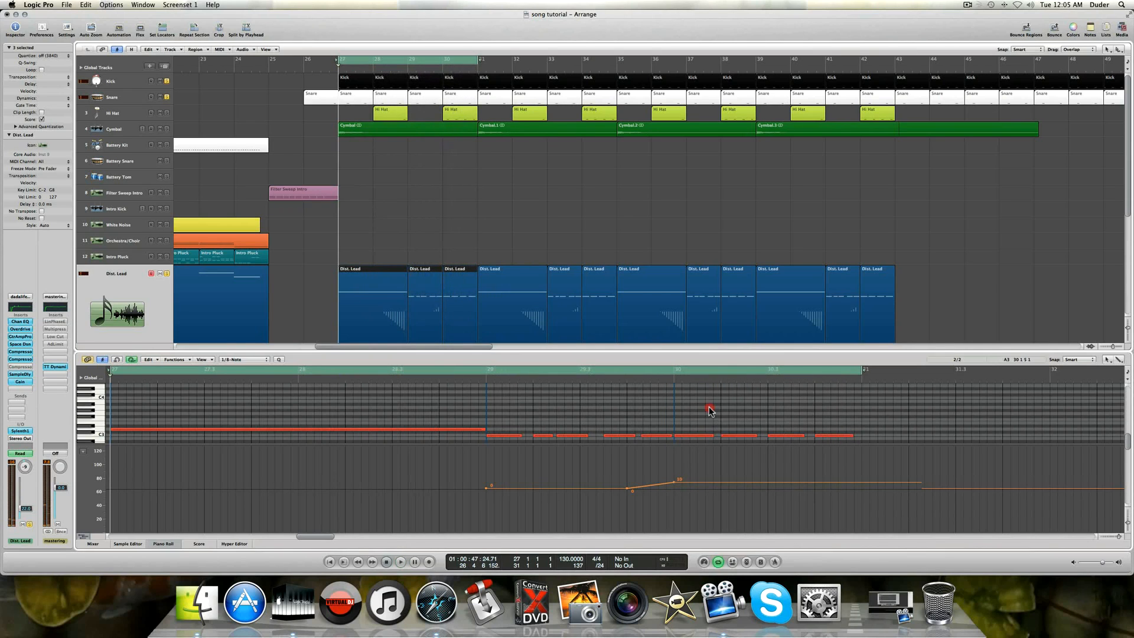
Clear the note selection in the Piano Roll and play the Dist. Lead phrase again from bar 27.
{"action": "left_click", "coordinate": [709, 407]}
{"action": "scroll", "coordinate": [708, 407], "scroll_direction": "down", "scroll_amount": 3}
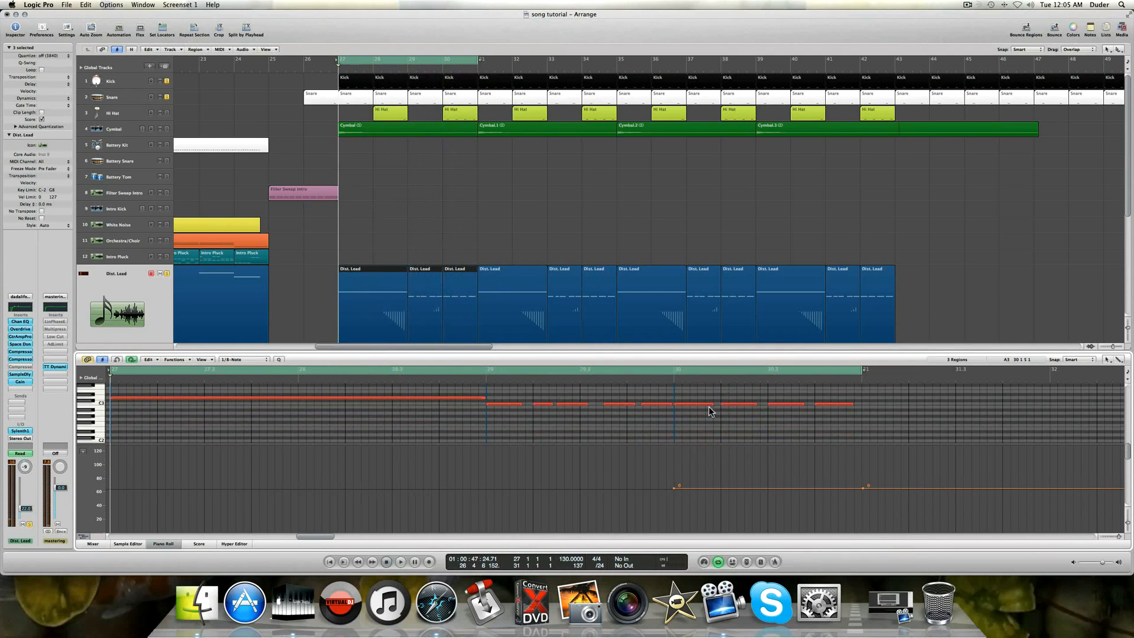
{"action": "key", "text": "space"}
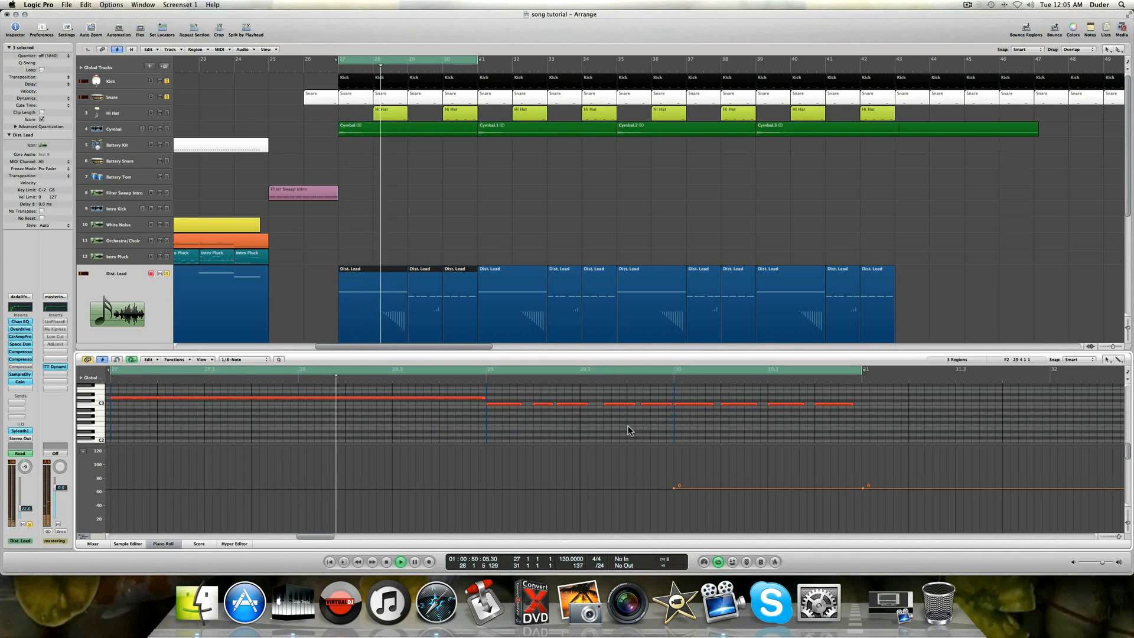
{"action": "key", "text": "space"}
Reselect the three Dist. Lead regions from bar 27 to 31, enlarge the note area slightly above the Hyper Draw lane, and replay the phrase.
{"action": "left_click", "coordinate": [306, 307]}
{"action": "left_click_drag", "start_coordinate": [311, 299], "coordinate": [456, 296]}
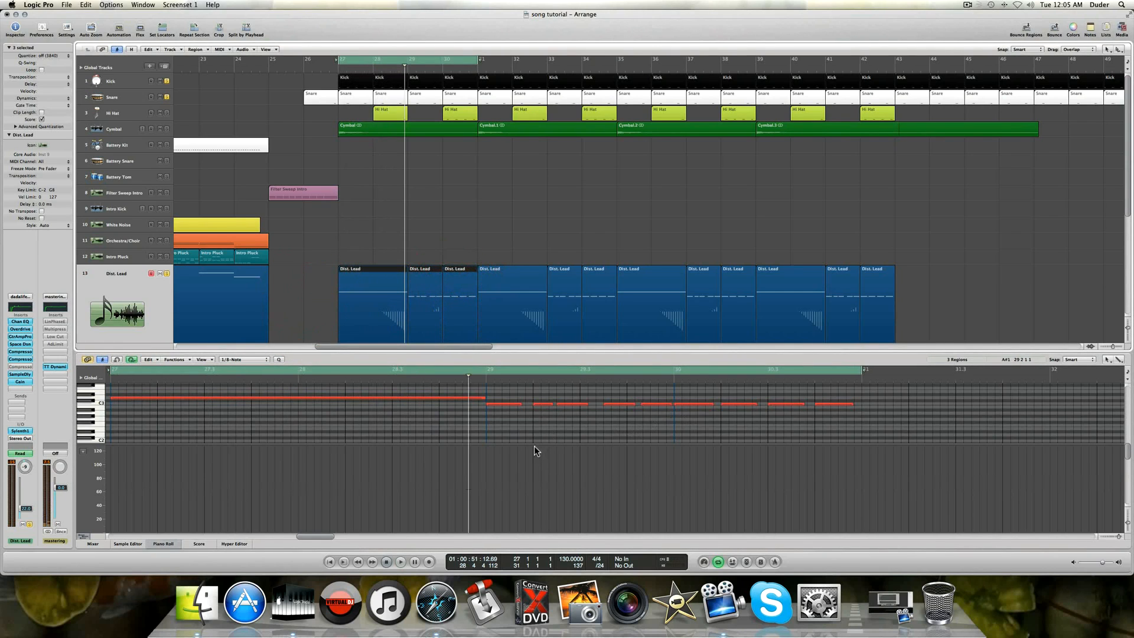
{"action": "mouse_move", "coordinate": [260, 444]}
{"action": "left_mouse_down"}
{"action": "mouse_move", "coordinate": [258, 471]}
{"action": "mouse_move", "coordinate": [266, 415]}
{"action": "mouse_move", "coordinate": [267, 455]}
{"action": "left_mouse_up"}
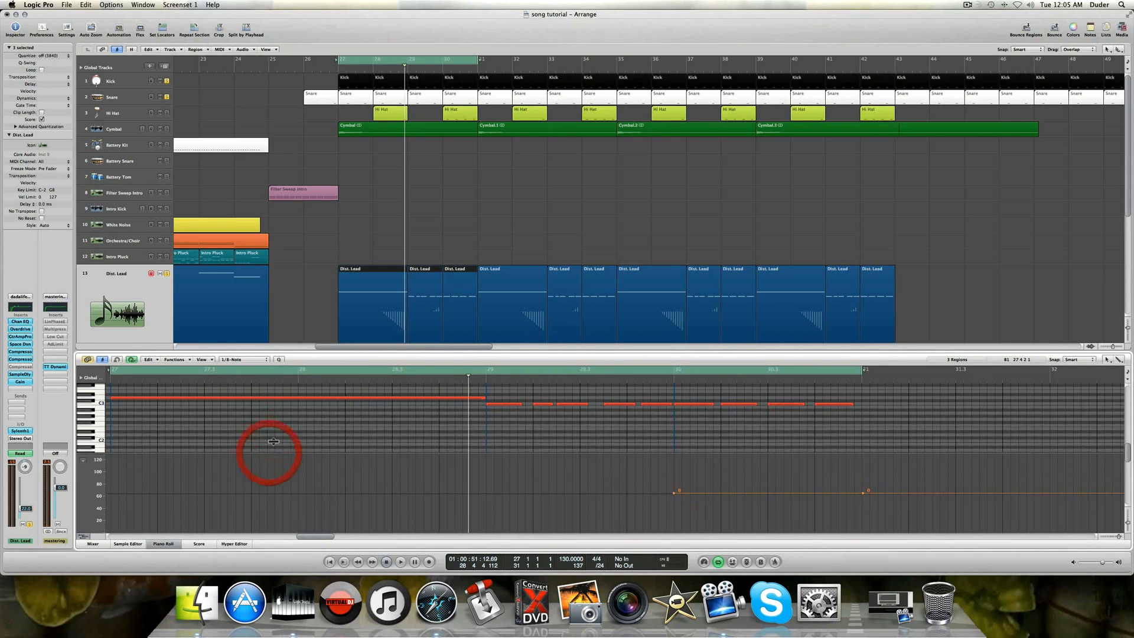
{"action": "key", "text": "space"}
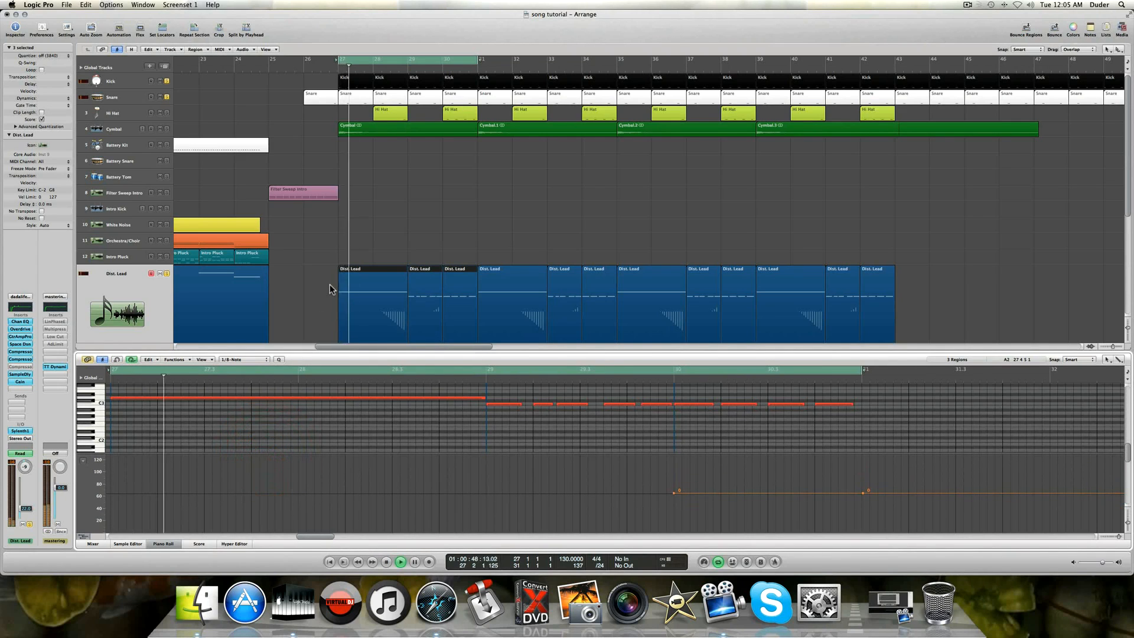
Display the Dist. Lead track's automation, look over its list of automatable parameters, and hide the automation again.
{"action": "scroll", "coordinate": [329, 285], "scroll_direction": "down", "scroll_amount": 4}
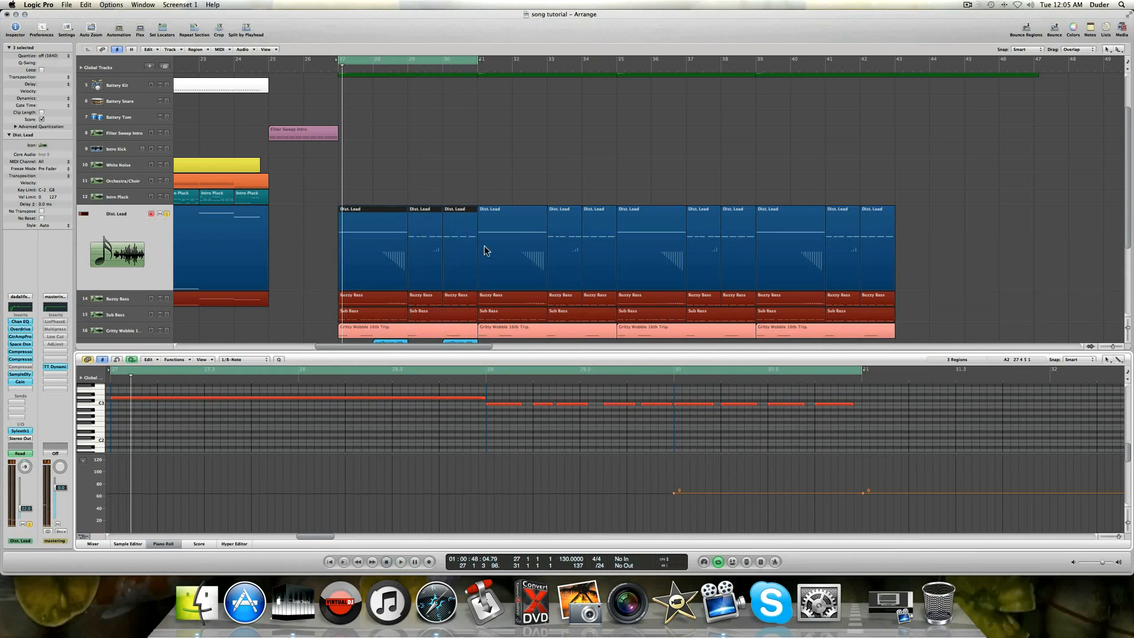
{"action": "key", "text": "a"}
{"action": "key", "text": "a"}
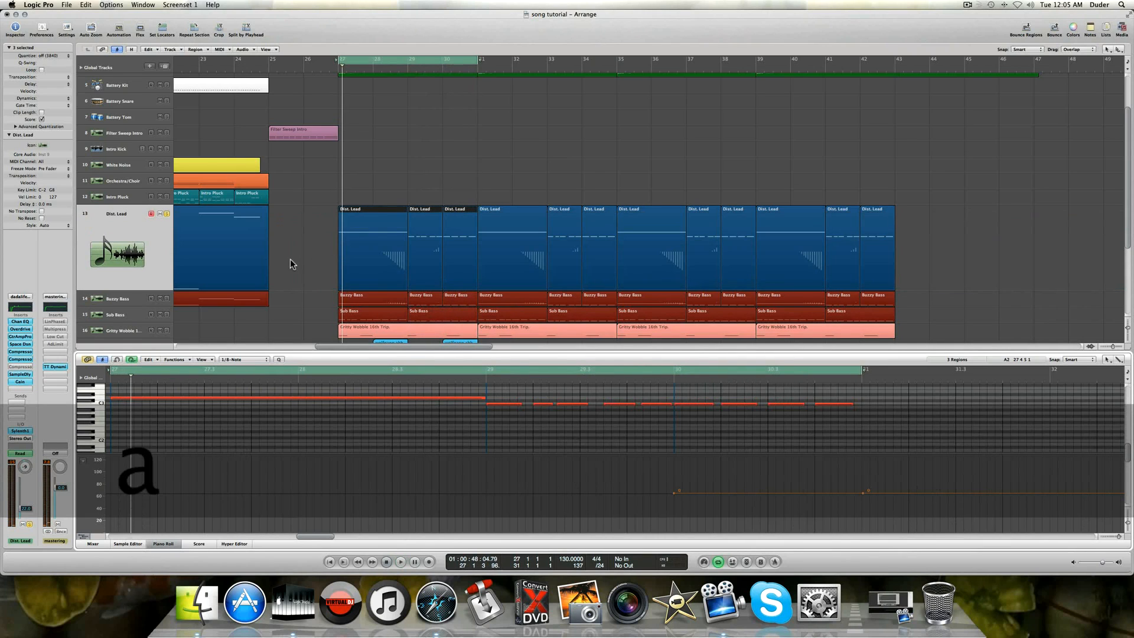
{"action": "key", "text": "a"}
{"action": "left_click", "coordinate": [131, 224]}
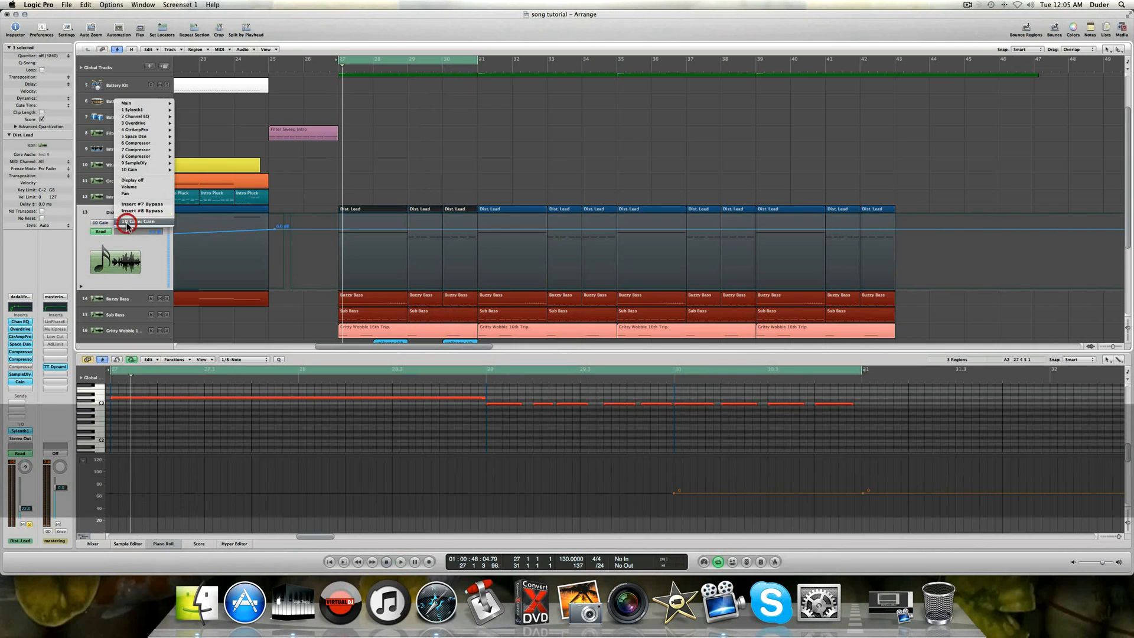
{"action": "left_click", "coordinate": [320, 183]}
{"action": "key", "text": "a"}
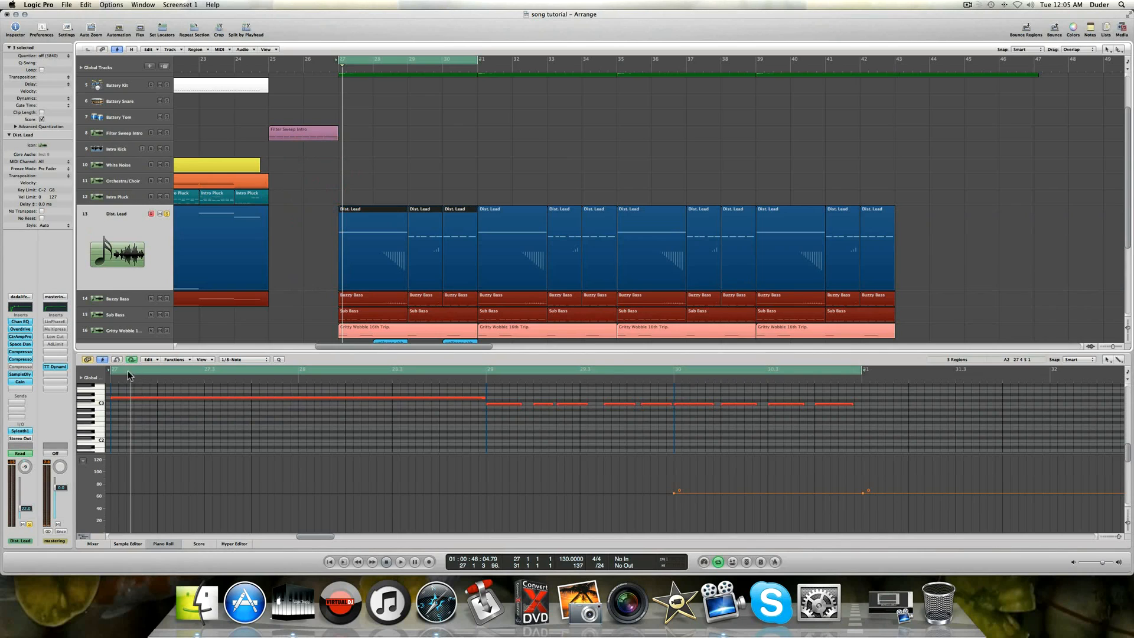
Select the Buzzy Bass track and compare its notes and bend curve from bar 27 with those of the Dist. Lead.
{"action": "left_click", "coordinate": [123, 297]}
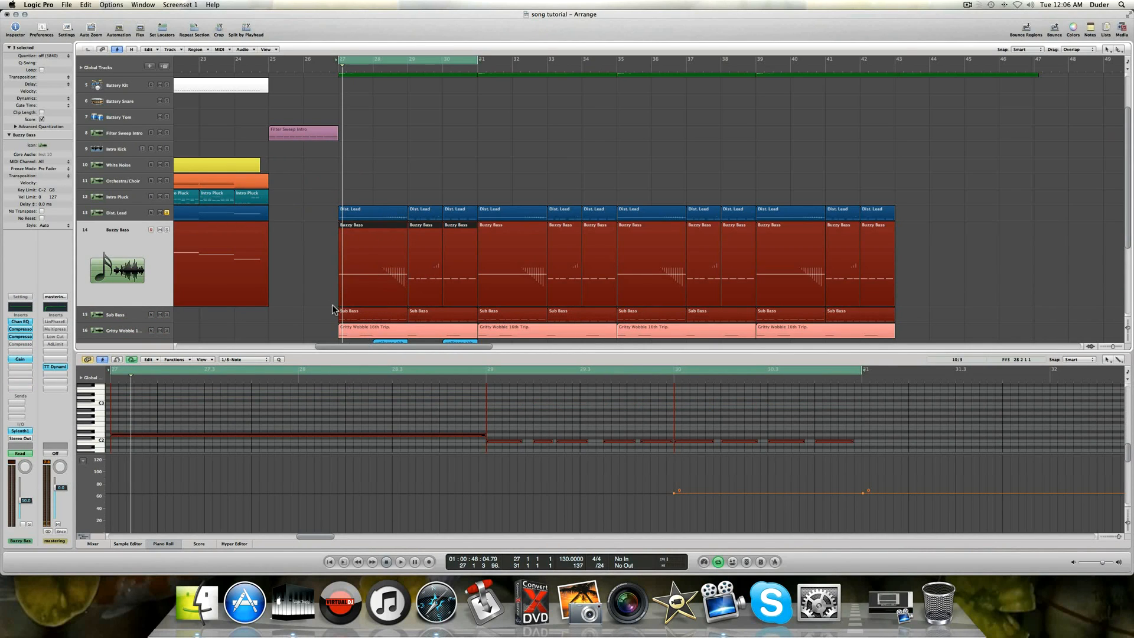
{"action": "left_click", "coordinate": [237, 413]}
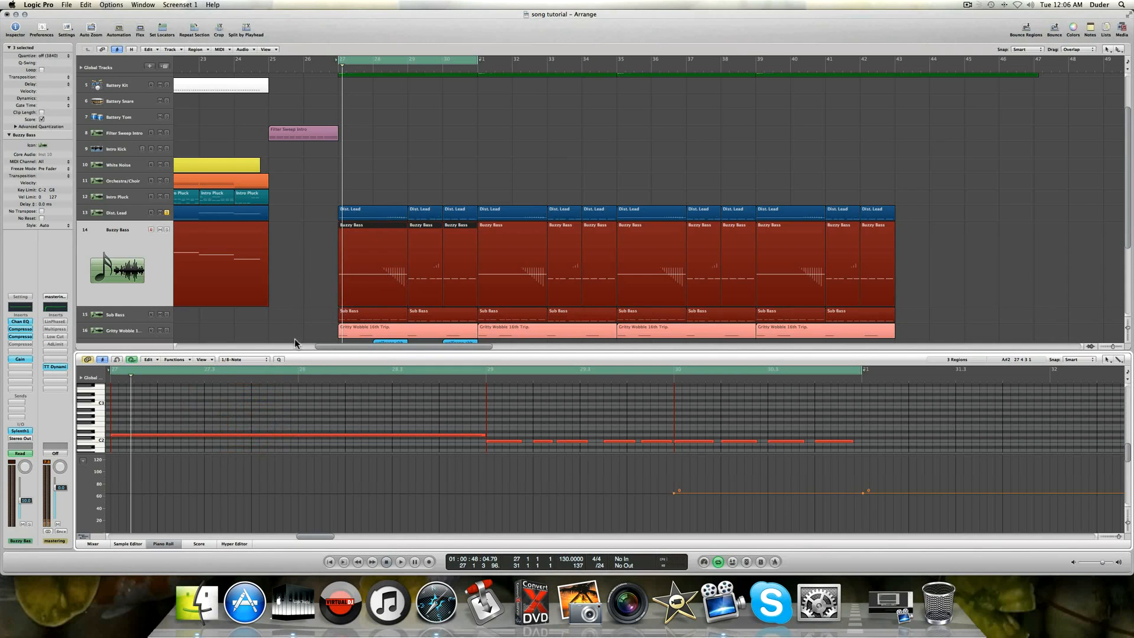
{"action": "left_click", "coordinate": [367, 217]}
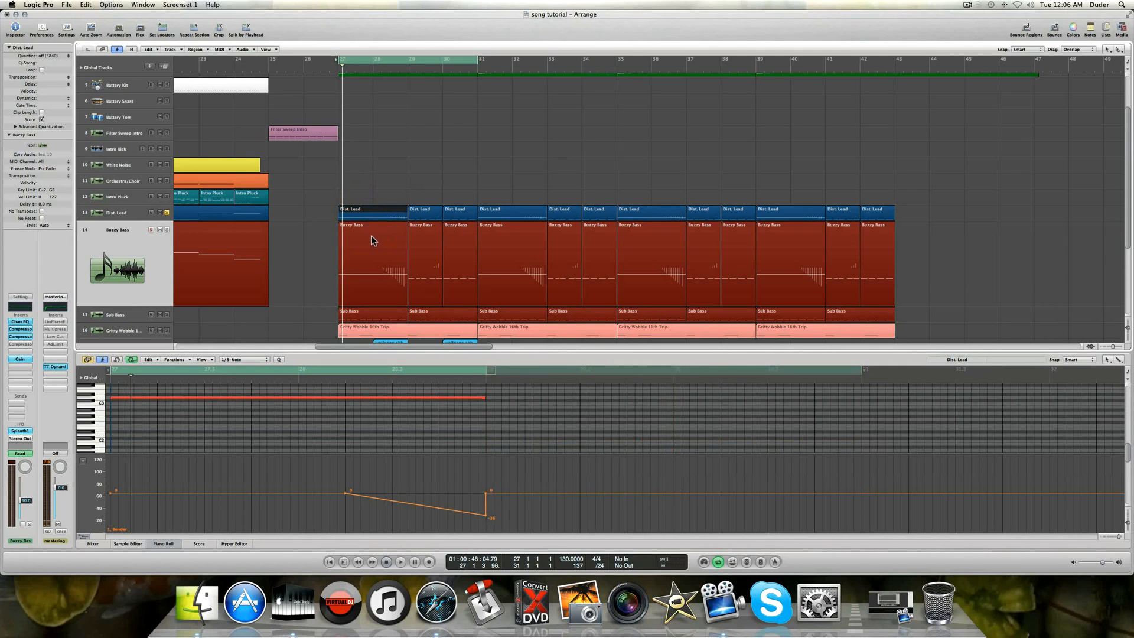
{"action": "left_click", "coordinate": [420, 213]}
{"action": "left_click", "coordinate": [397, 254]}
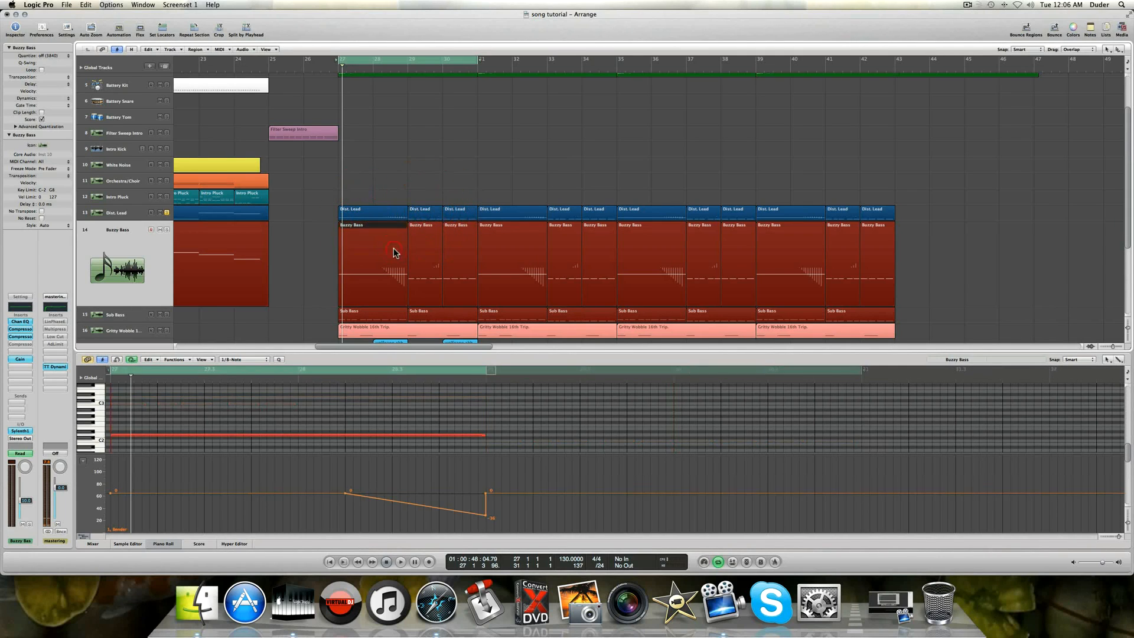
{"action": "left_click", "coordinate": [136, 237]}
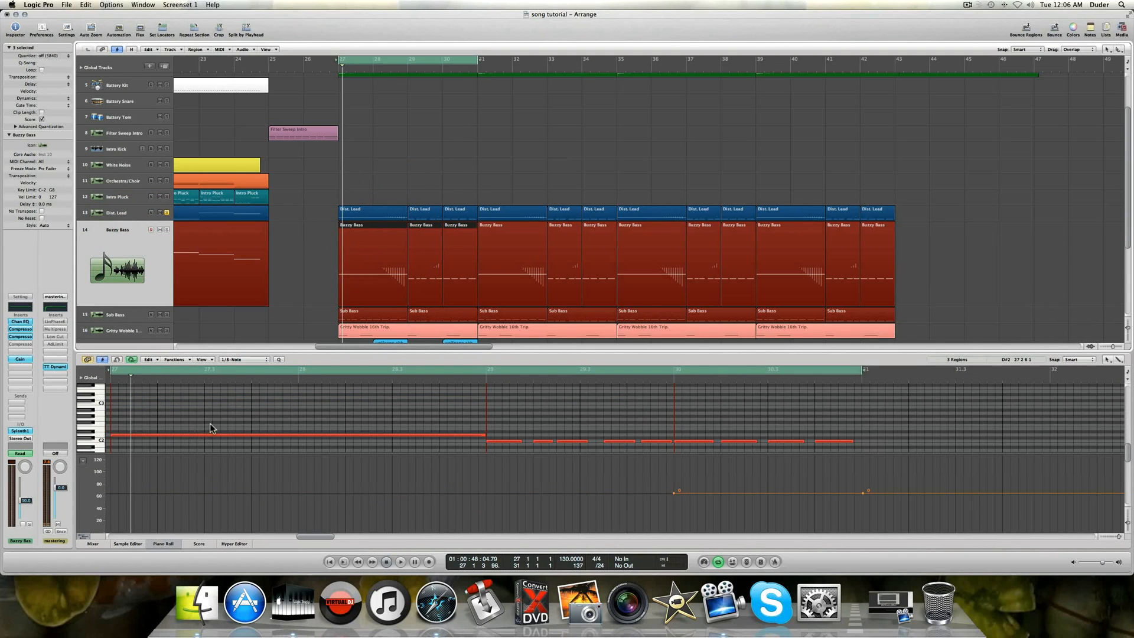
Solo the Buzzy Bass along with the other soloed tracks and play the cycled section.
{"action": "left_click", "coordinate": [167, 229]}
{"action": "key", "text": "space"}
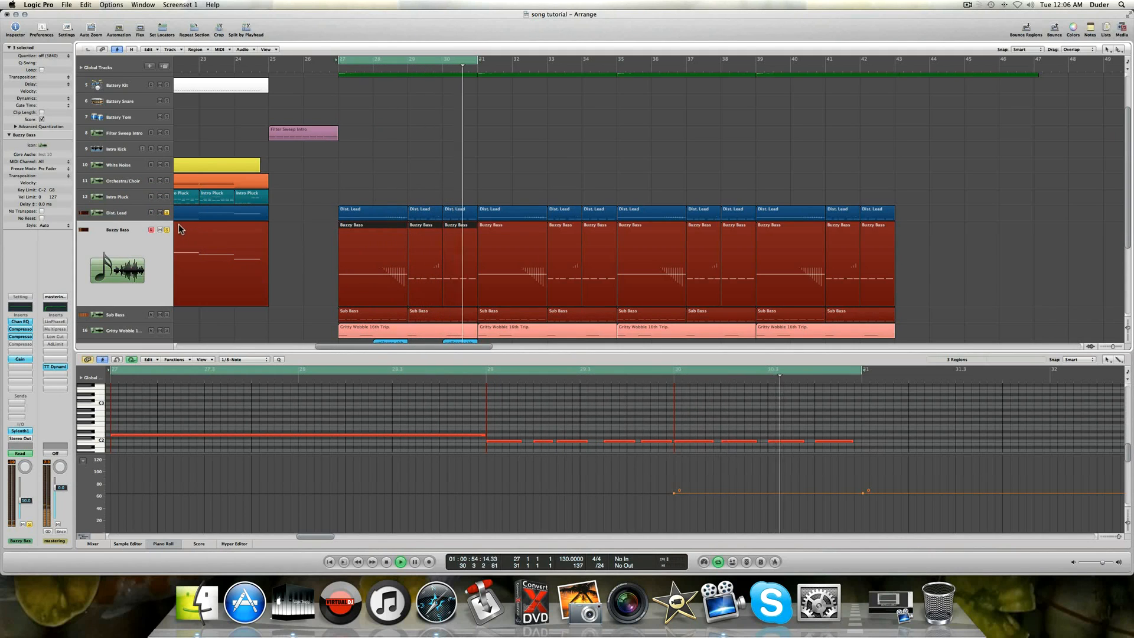
{"action": "key", "text": "space"}
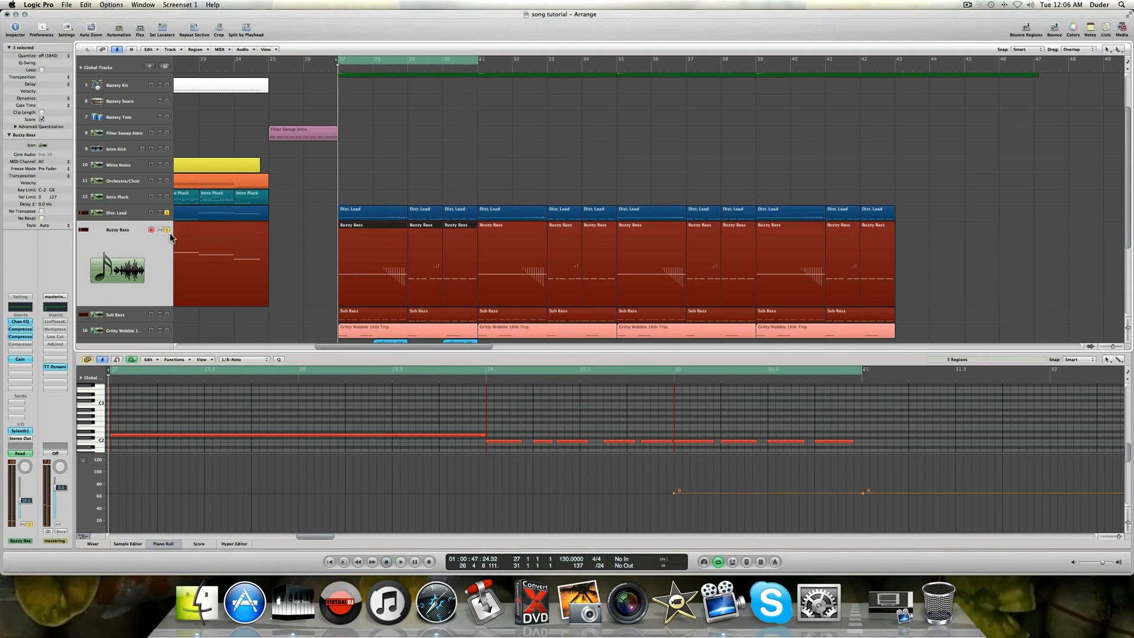
Look over the tracks below the Buzzy Bass and open the Buzzy Bass's Sylenth1 instrument.
{"action": "scroll", "coordinate": [260, 269], "scroll_direction": "down", "scroll_amount": 2}
{"action": "scroll", "coordinate": [260, 270], "scroll_direction": "down", "scroll_amount": 2}
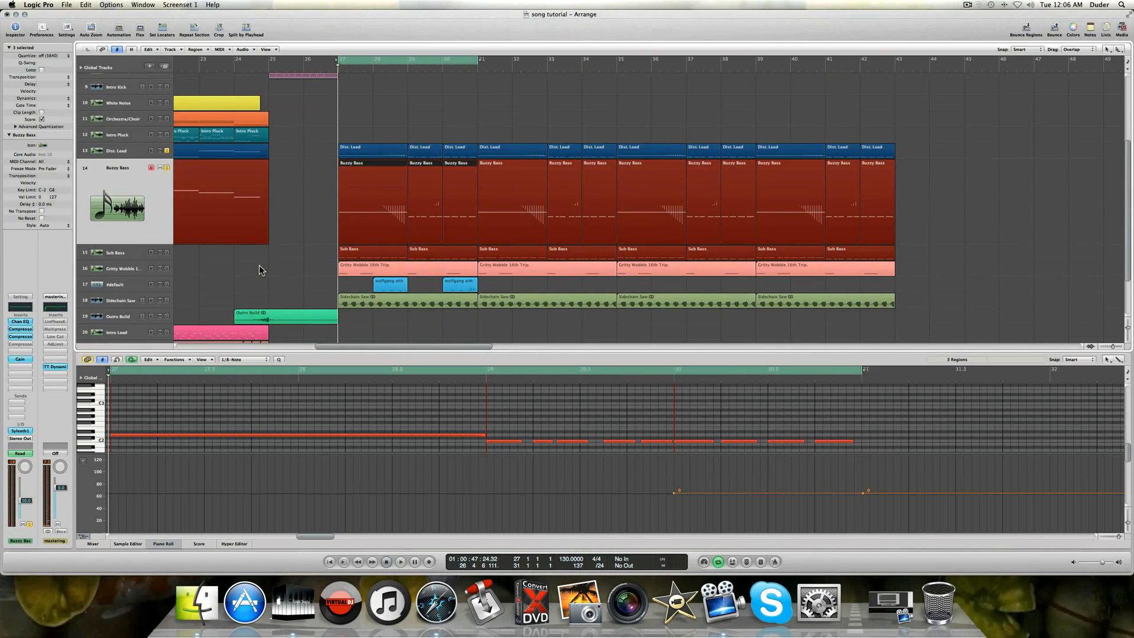
{"action": "left_click", "coordinate": [20, 431]}
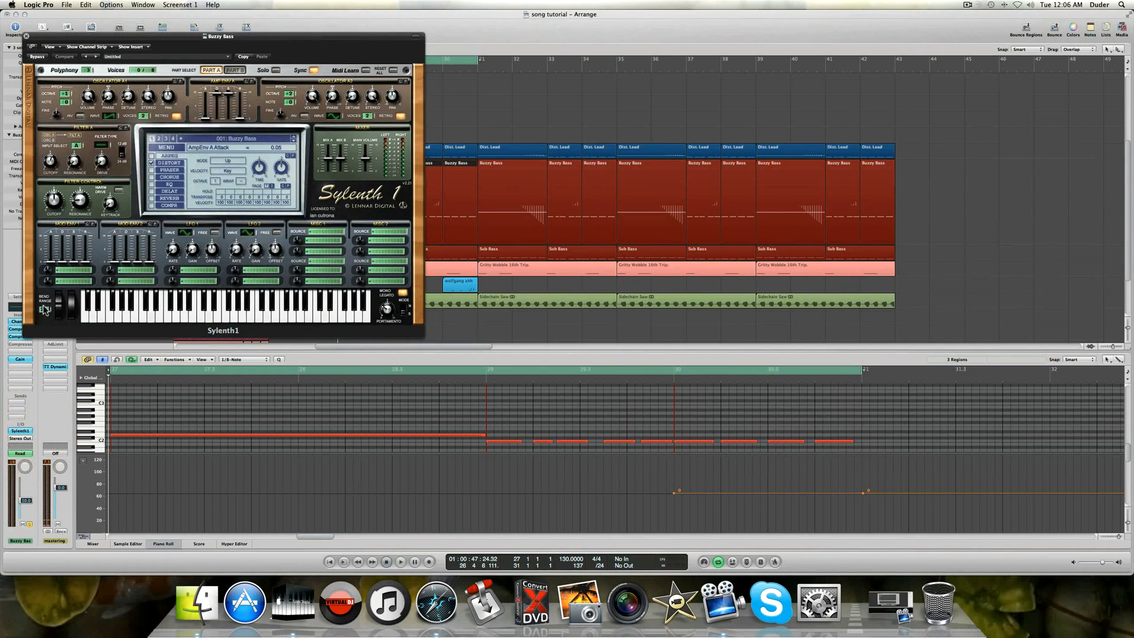
Close the Buzzy Bass's Sylenth1, select the Sub Bass track and look over its notes from bar 27.
{"action": "left_click", "coordinate": [26, 36]}
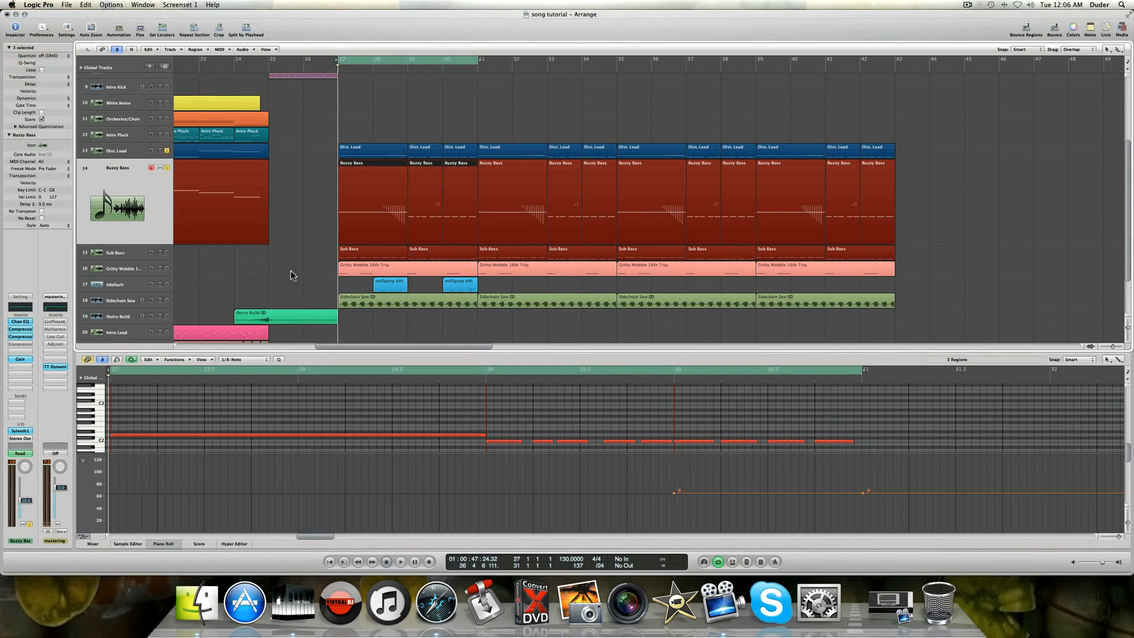
{"action": "left_click", "coordinate": [137, 255]}
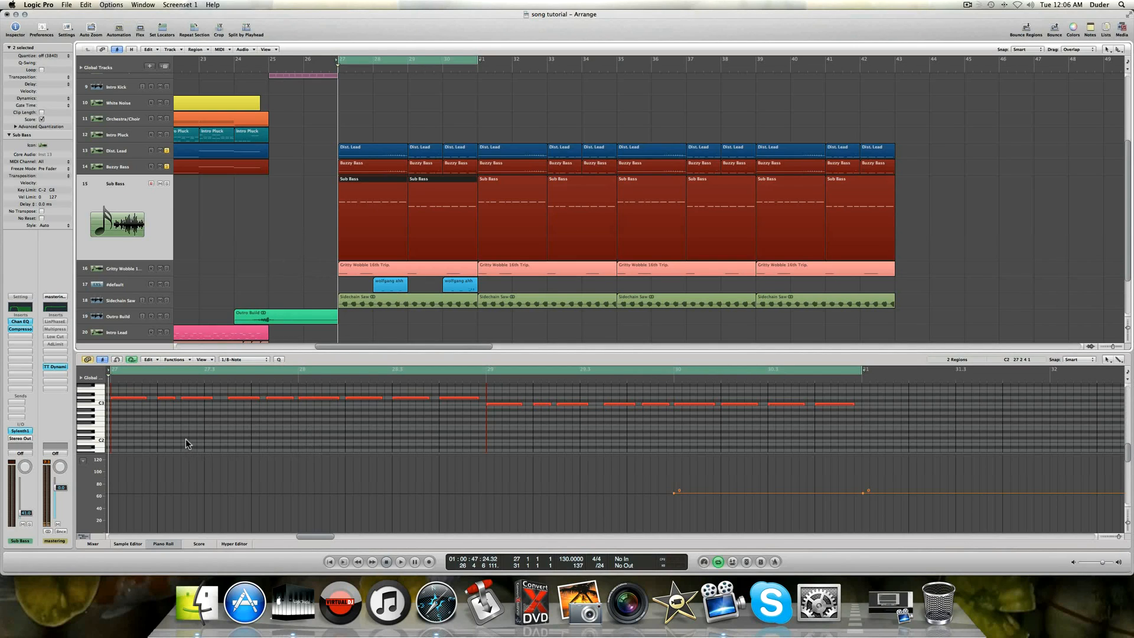
{"action": "scroll", "coordinate": [185, 439], "scroll_direction": "up", "scroll_amount": 1}
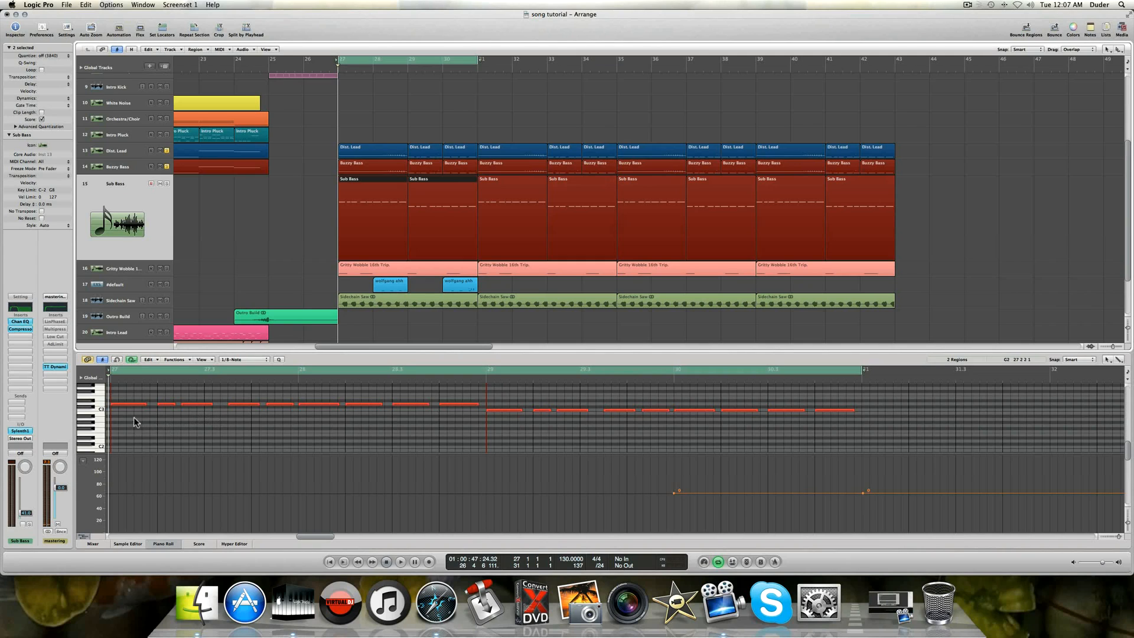
Unsolo the Dist. Lead and Buzzy Bass tracks and start playback of the cycled section.
{"action": "left_click", "coordinate": [167, 149]}
{"action": "left_click", "coordinate": [166, 165]}
{"action": "key", "text": "space"}
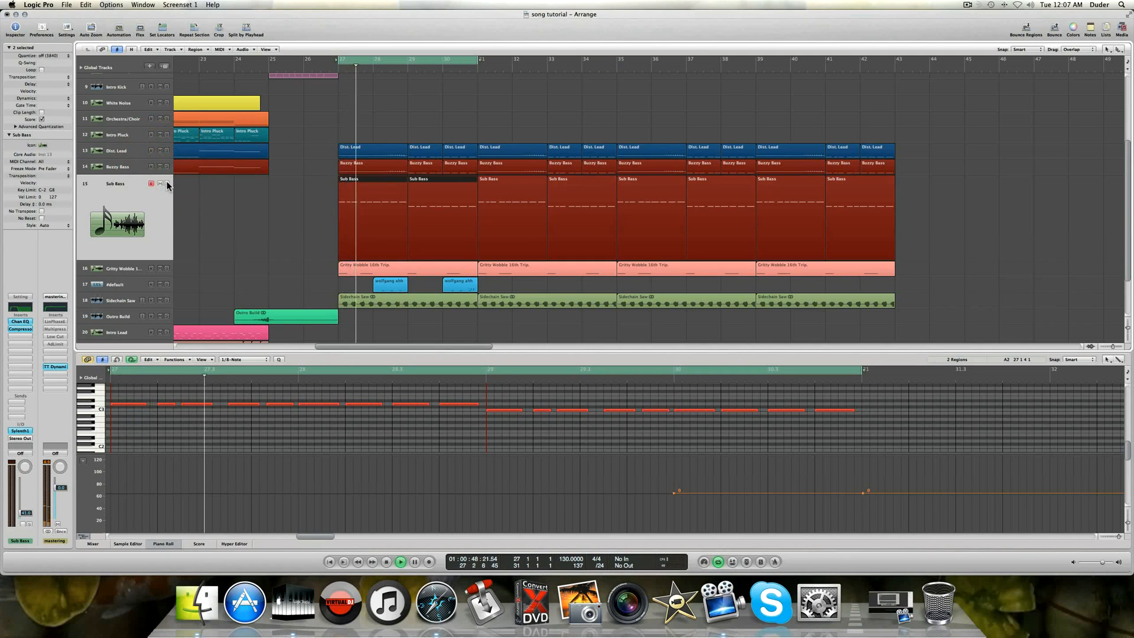
{"action": "key", "text": "space"}
{"action": "key", "text": "space"}
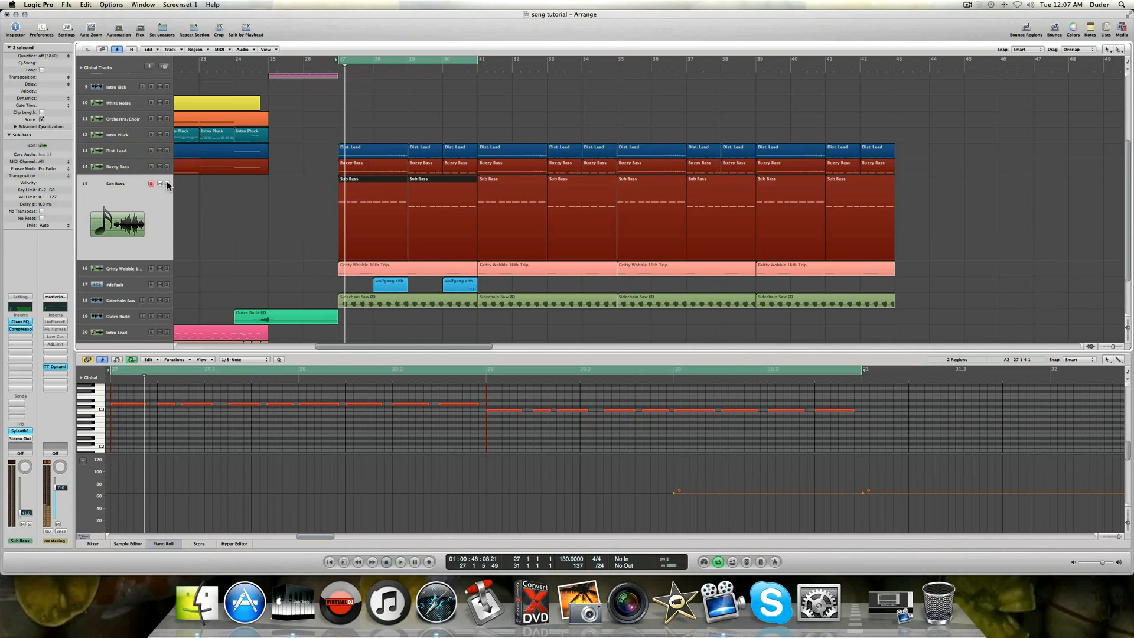
Solo the Sub Bass and listen to the cycled section while checking its volume fader, and hide the track automation.
{"action": "left_click", "coordinate": [167, 183]}
{"action": "key", "text": "space"}
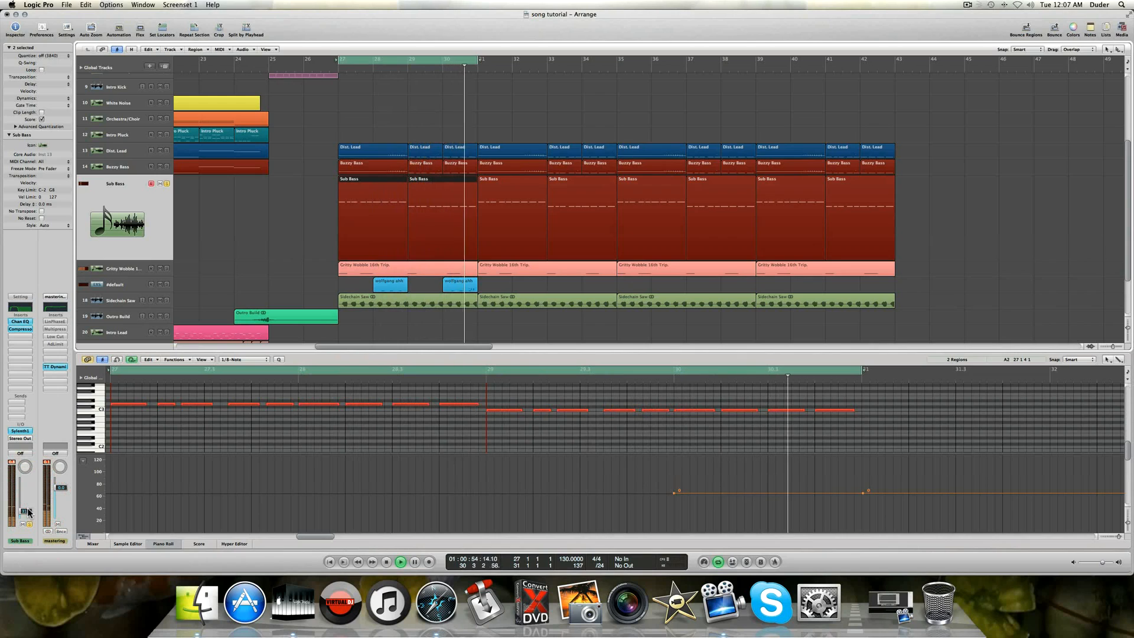
{"action": "key", "text": "space"}
{"action": "left_click_drag", "start_coordinate": [28, 509], "coordinate": [27, 512]}
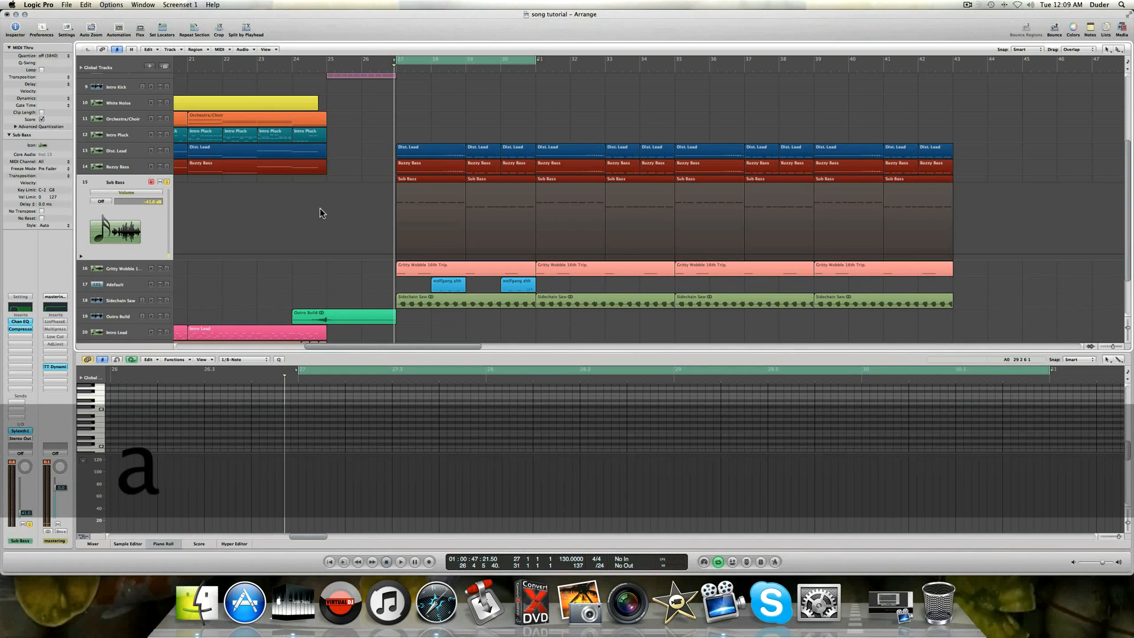
{"action": "key", "text": "a"}
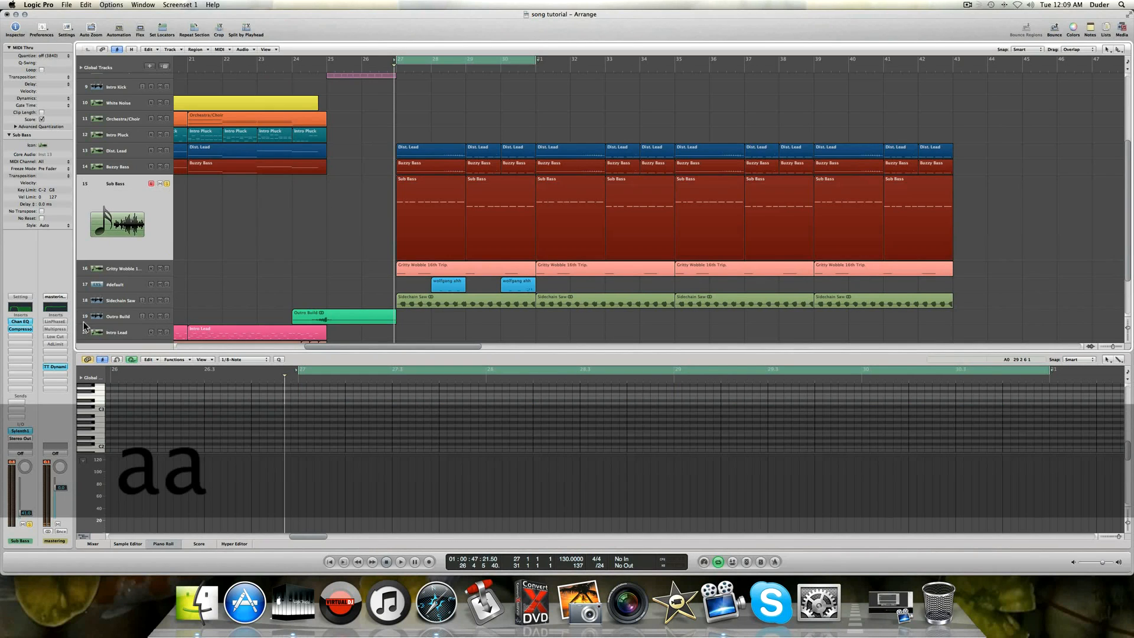
Examine the Sub Bass's sidechained Compressor settings and watch its gain reduction during playback, and close the plug-in.
{"action": "left_click", "coordinate": [20, 328]}
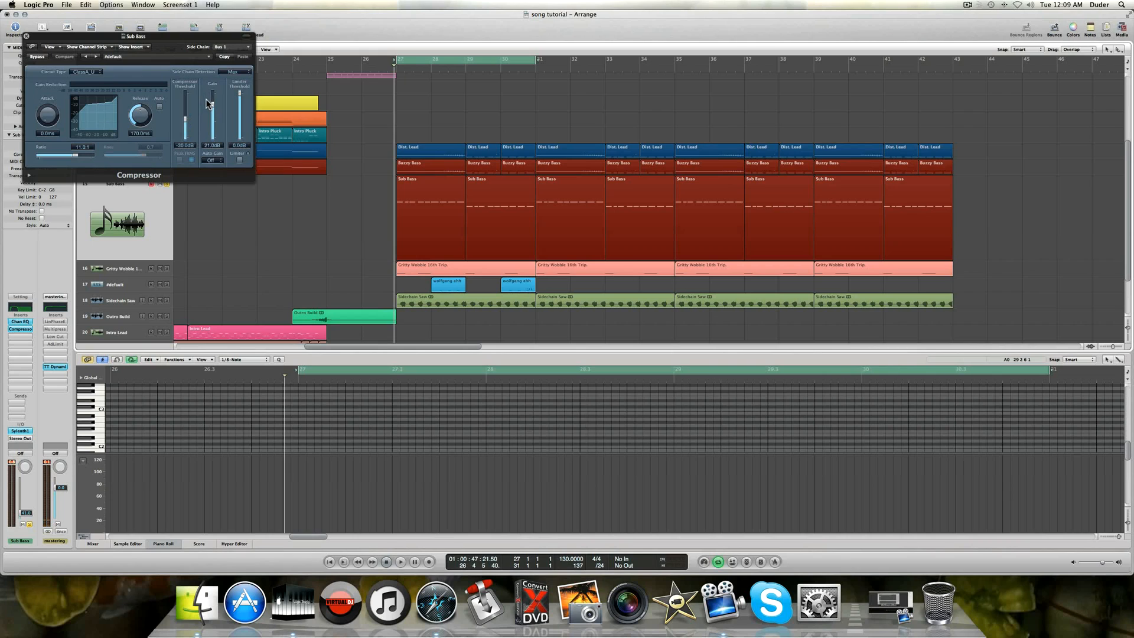
{"action": "key", "text": "space"}
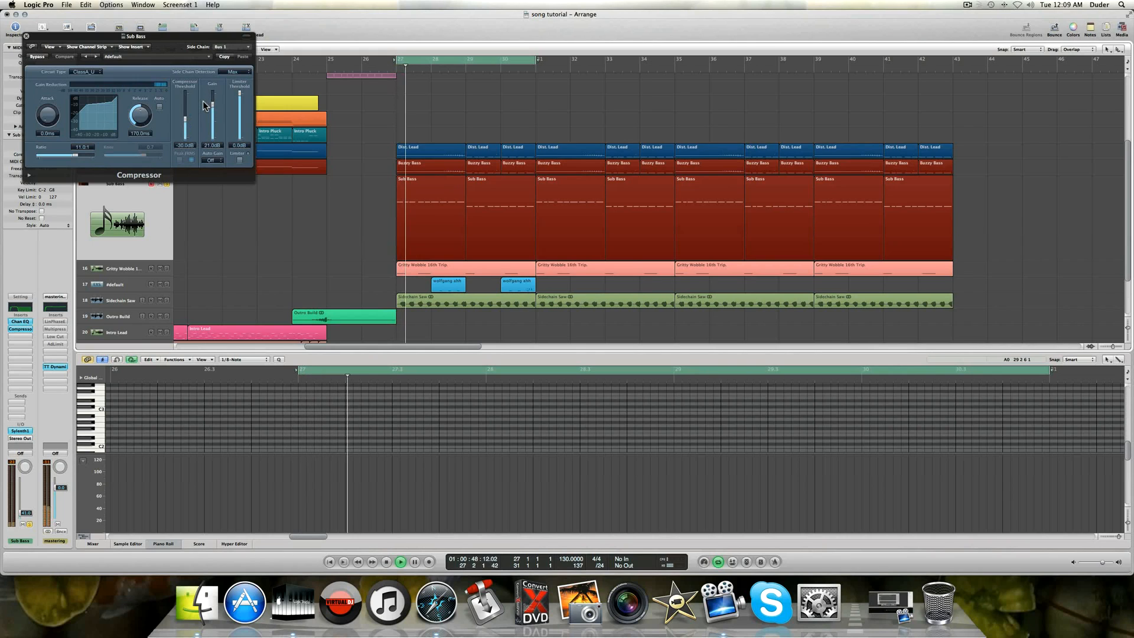
{"action": "key", "text": "space"}
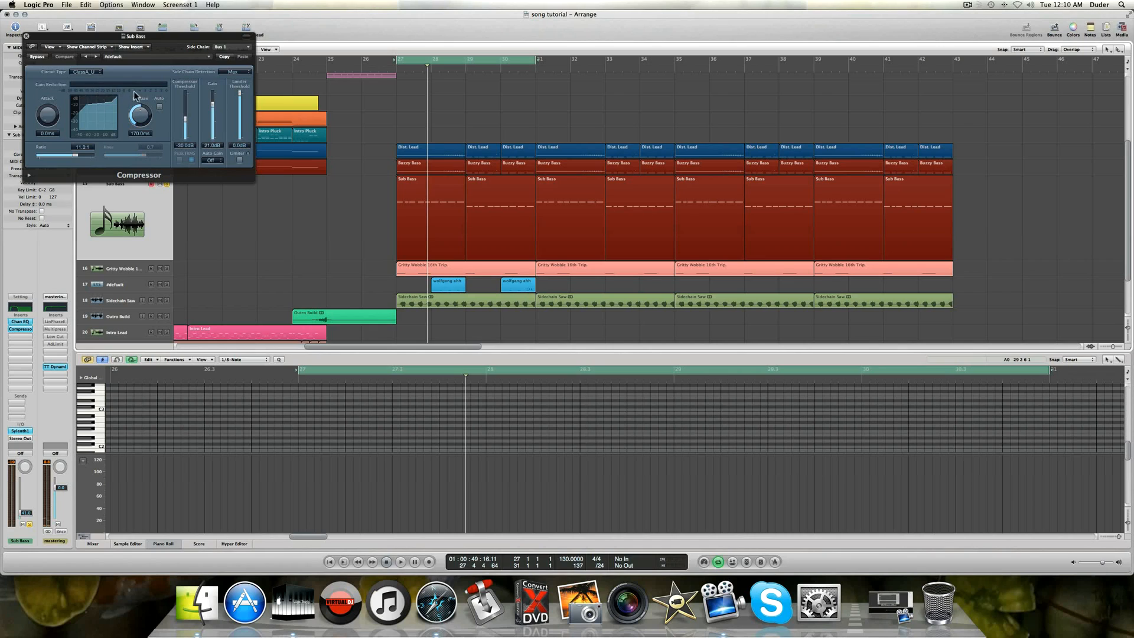
{"action": "left_click", "coordinate": [26, 37]}
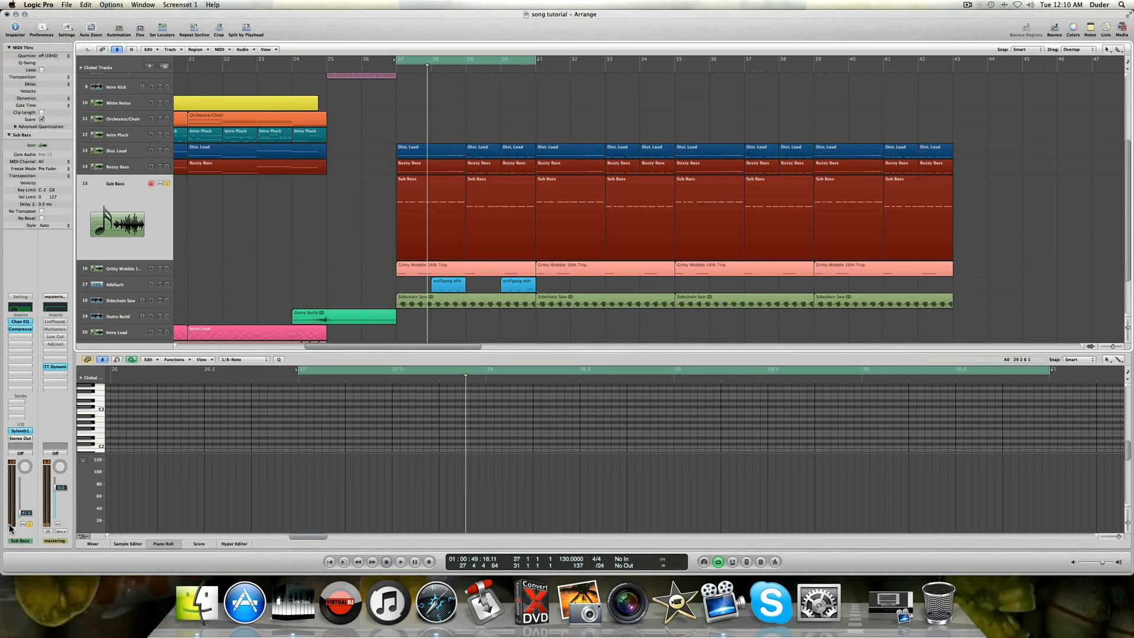
{"action": "left_click", "coordinate": [20, 329]}
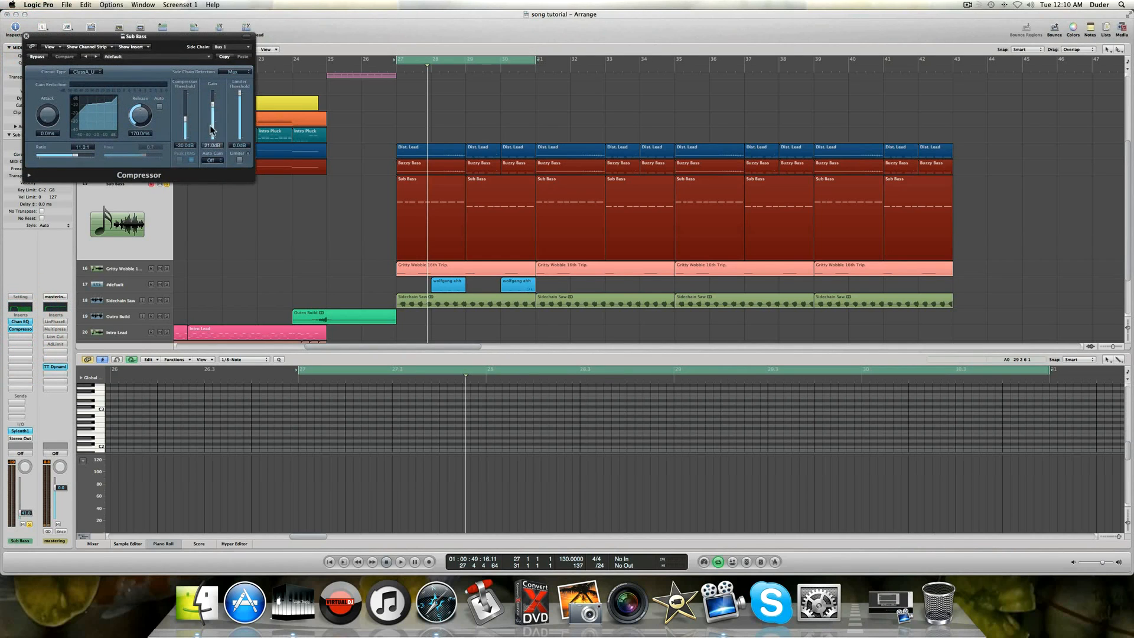
{"action": "left_click", "coordinate": [25, 37]}
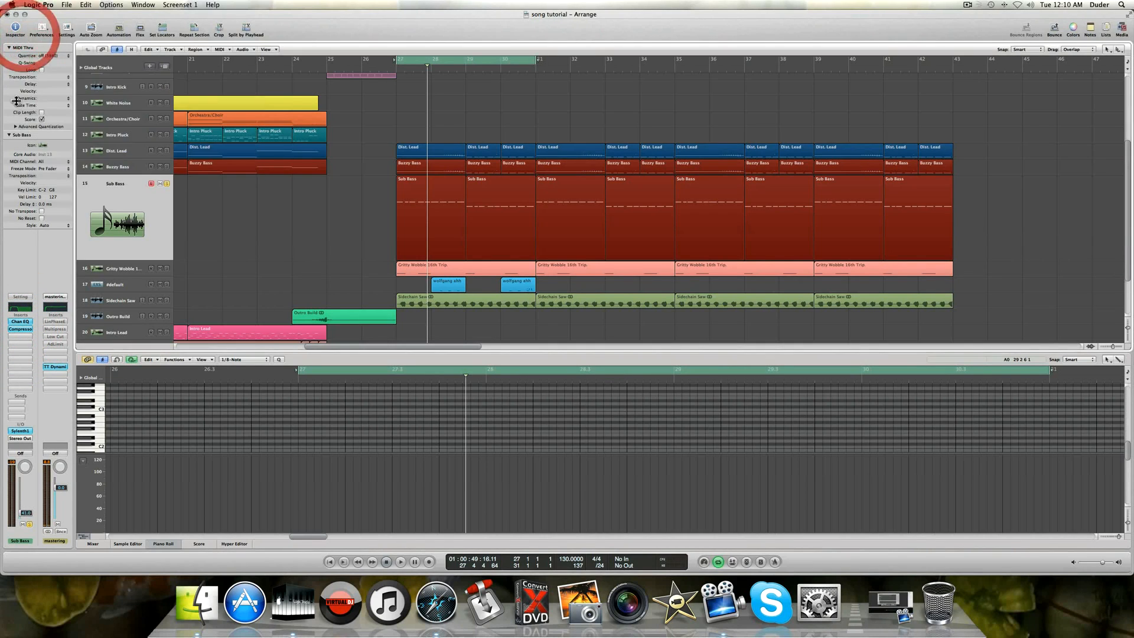
Compare the Sub Bass's Channel EQ with the high-cut band switched off and back on, playing it with the analyzer on.
{"action": "left_click", "coordinate": [20, 321]}
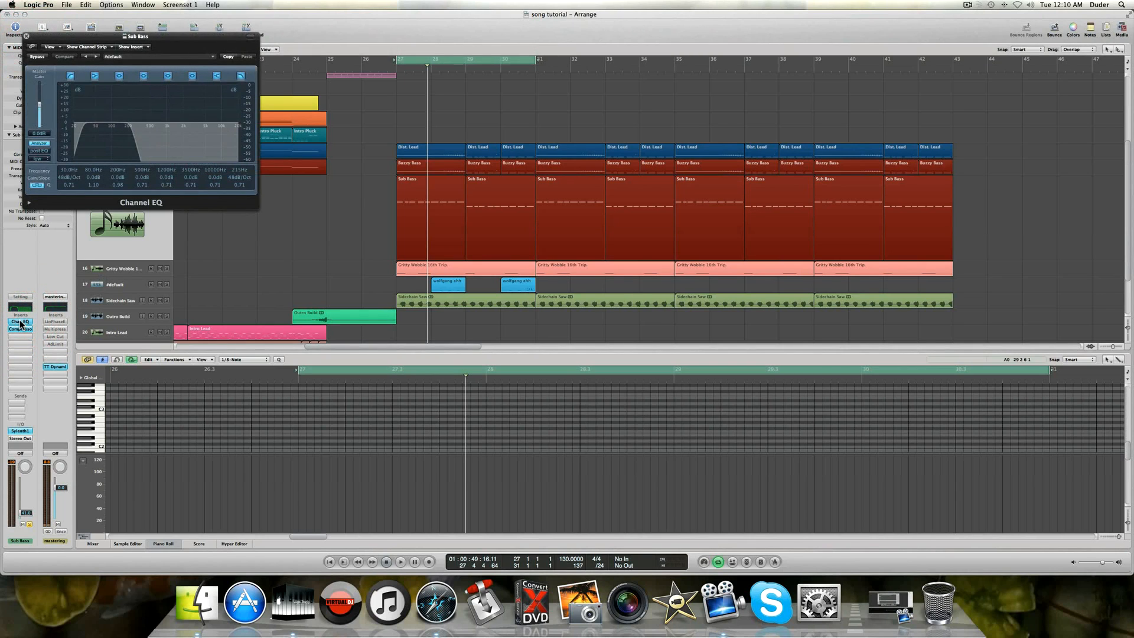
{"action": "left_click", "coordinate": [39, 143]}
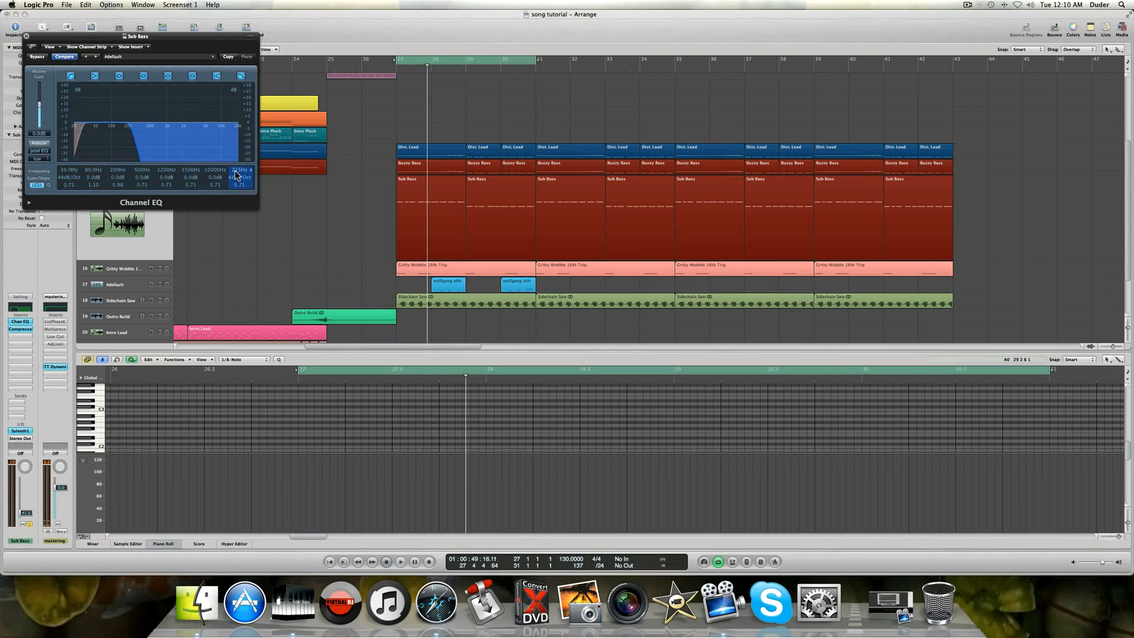
{"action": "left_click", "coordinate": [241, 75]}
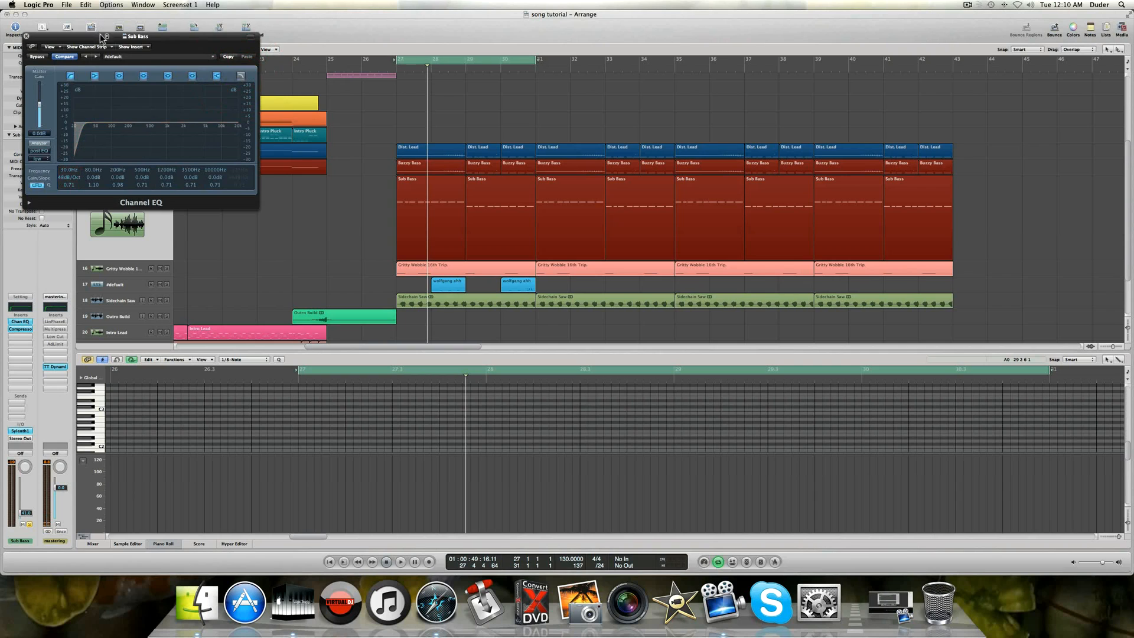
{"action": "left_click_drag", "start_coordinate": [101, 38], "coordinate": [429, 67]}
{"action": "key", "text": "space"}
{"action": "left_click", "coordinate": [368, 172]}
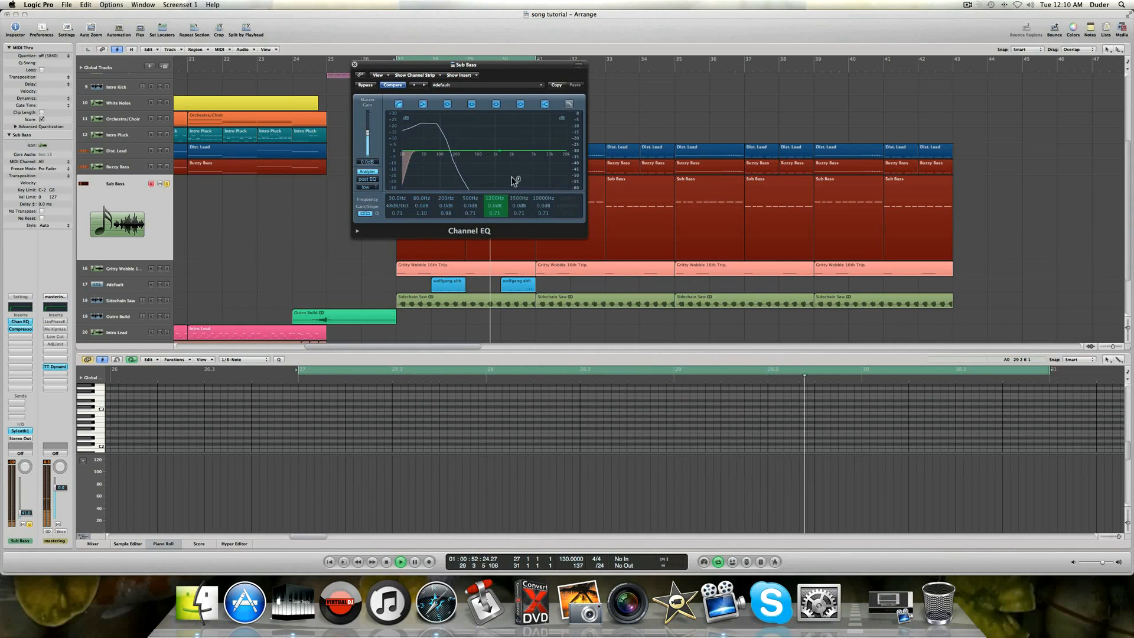
{"action": "key", "text": "space"}
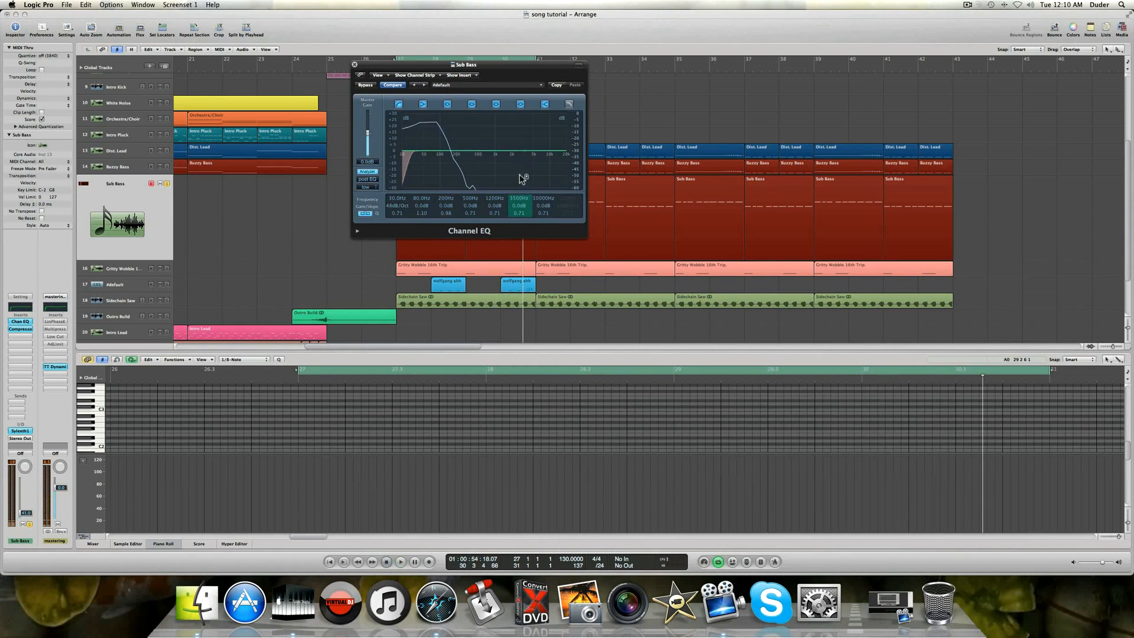
{"action": "left_click", "coordinate": [569, 104]}
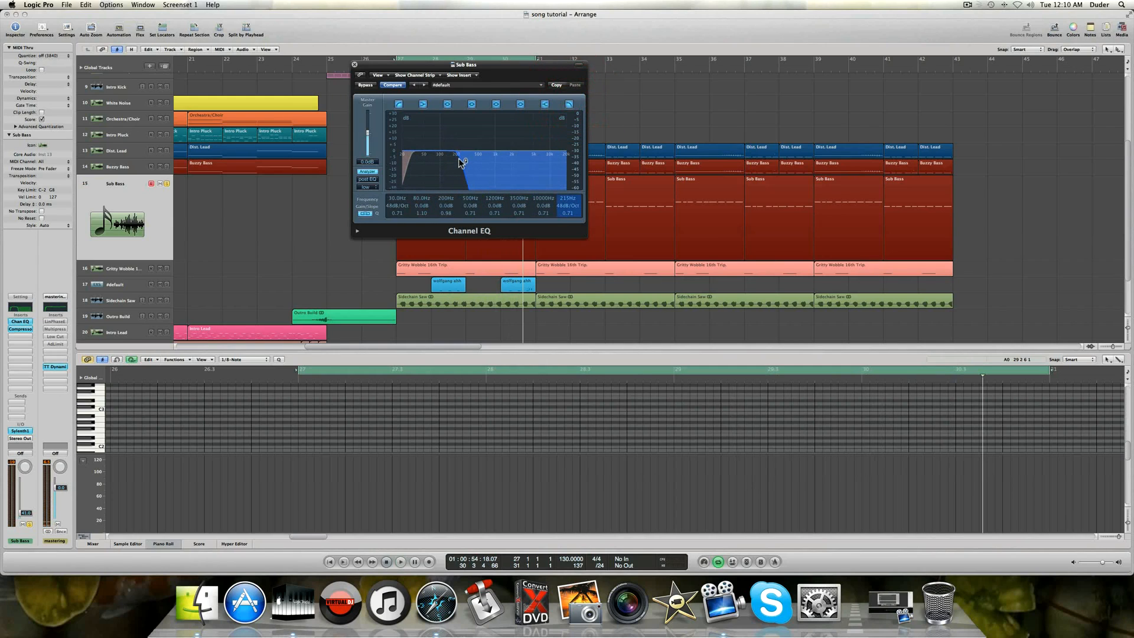
{"action": "left_click", "coordinate": [354, 65]}
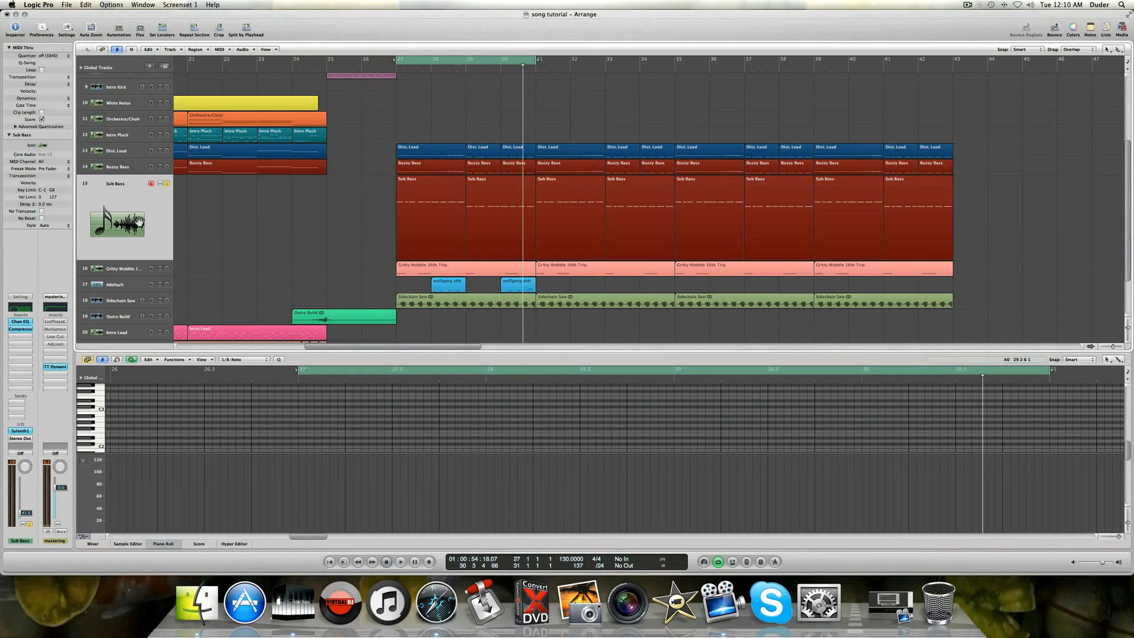
Unsolo the Sub Bass and compare the notes of its first two regions from bar 27.
{"action": "left_click", "coordinate": [167, 184]}
{"action": "left_click", "coordinate": [443, 208]}
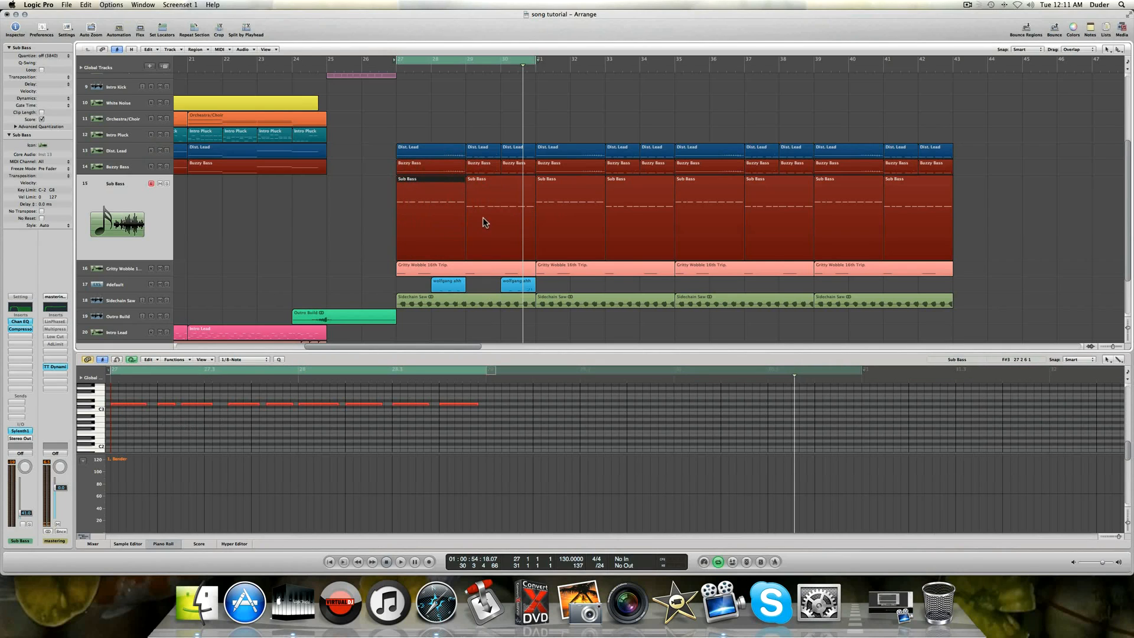
{"action": "left_click", "coordinate": [483, 219]}
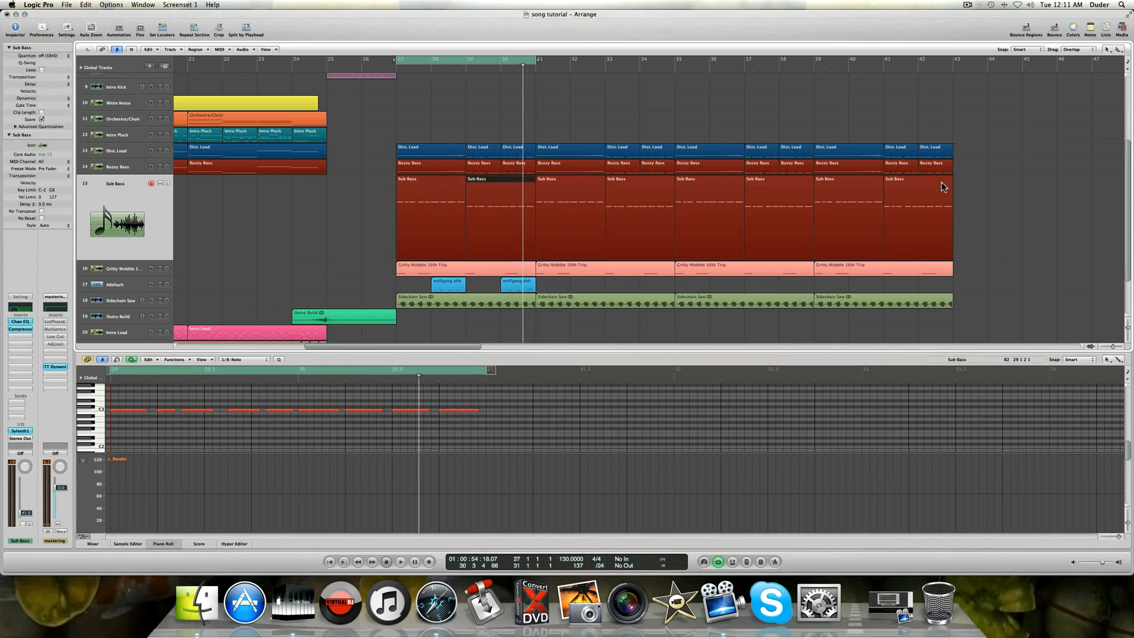
{"action": "left_click", "coordinate": [228, 215]}
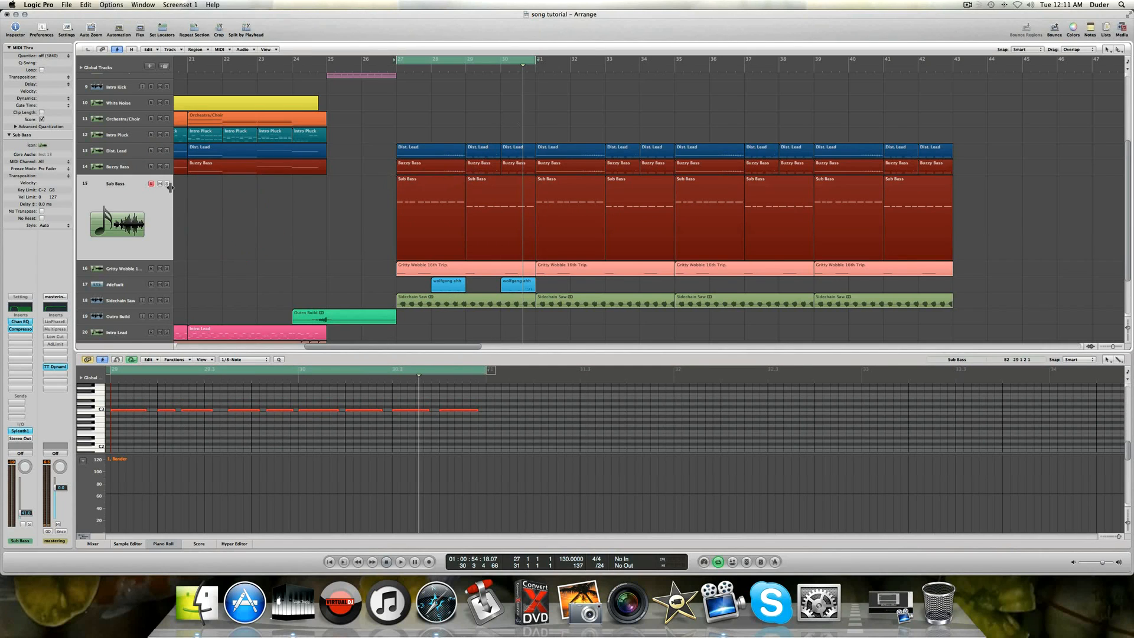
Solo the Sub Bass, Buzzy Bass and Dist. Lead together with the drum tracks and play the cycled section.
{"action": "left_click_drag", "start_coordinate": [167, 183], "coordinate": [168, 150]}
{"action": "scroll", "coordinate": [168, 211], "scroll_direction": "down", "scroll_amount": 2}
{"action": "scroll", "coordinate": [167, 195], "scroll_direction": "up", "scroll_amount": 6}
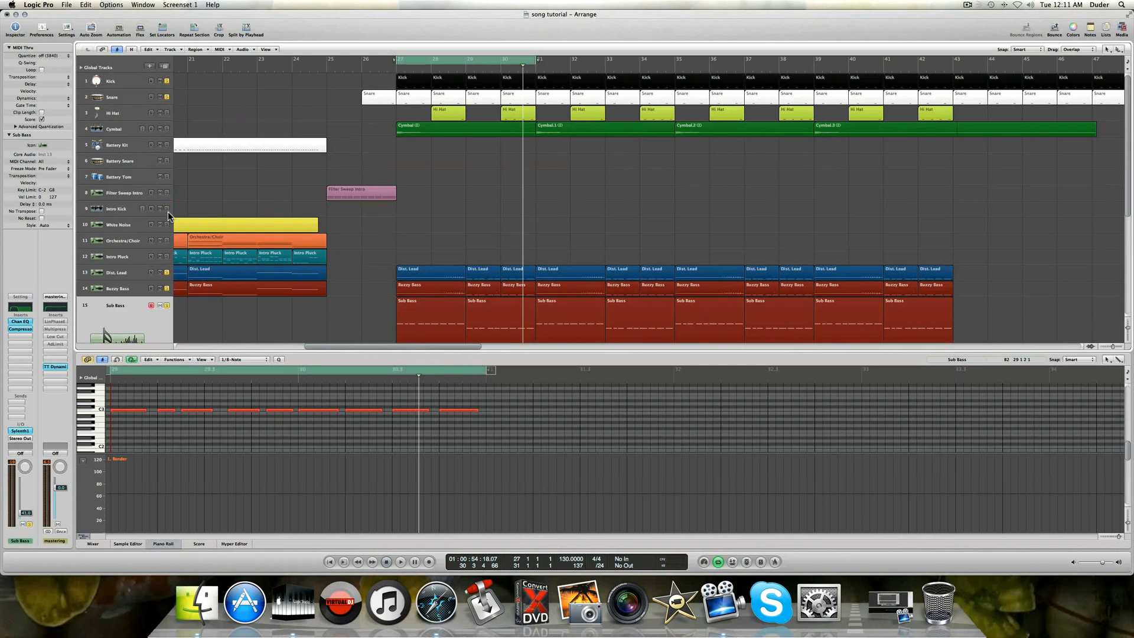
{"action": "left_click", "coordinate": [167, 113]}
{"action": "left_click", "coordinate": [166, 128]}
{"action": "scroll", "coordinate": [377, 211], "scroll_direction": "down", "scroll_amount": 1}
{"action": "scroll", "coordinate": [381, 238], "scroll_direction": "down", "scroll_amount": 5}
{"action": "key", "text": "space"}
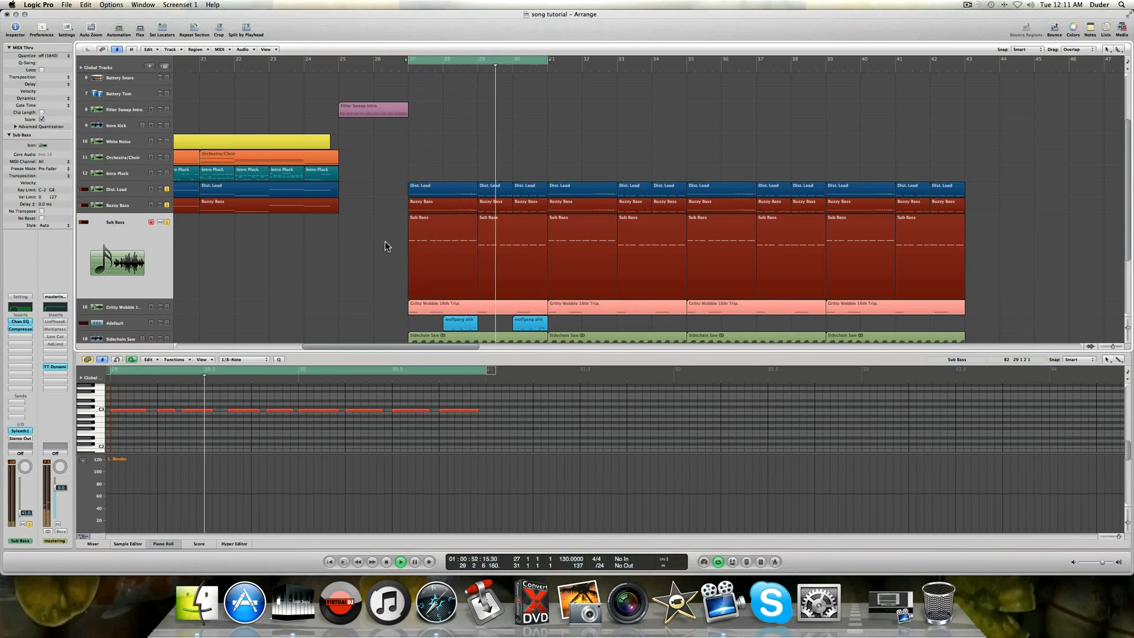
{"action": "key", "text": "space"}
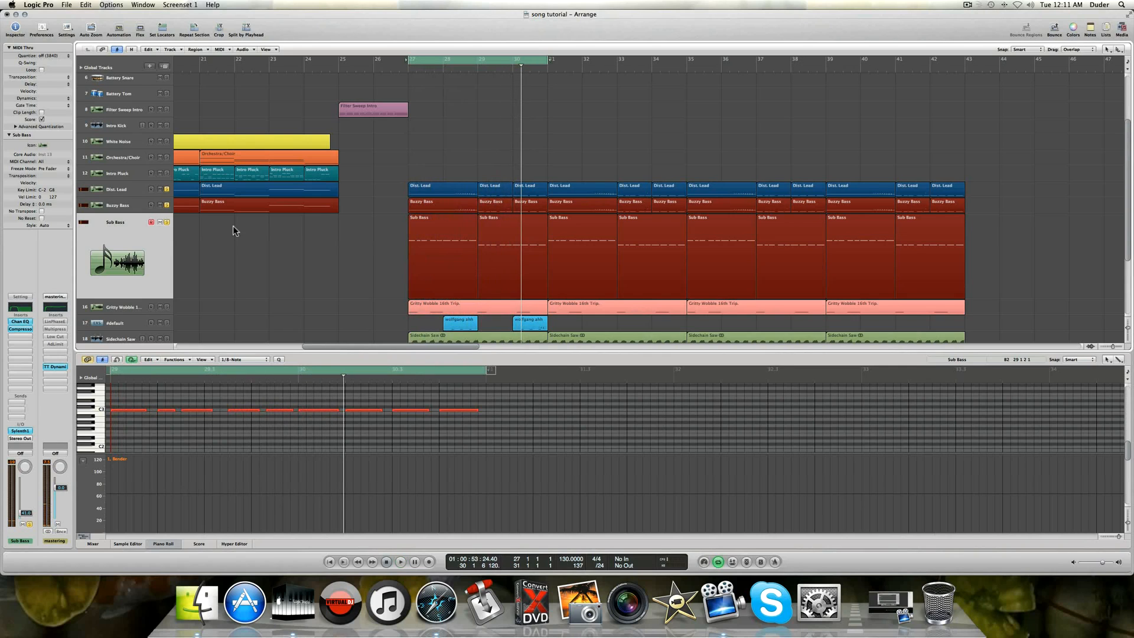
Unsolo the Sub Bass, Buzzy Bass, Dist. Lead and drum tracks.
{"action": "left_click", "coordinate": [167, 222]}
{"action": "left_click", "coordinate": [167, 205]}
{"action": "left_click", "coordinate": [166, 189]}
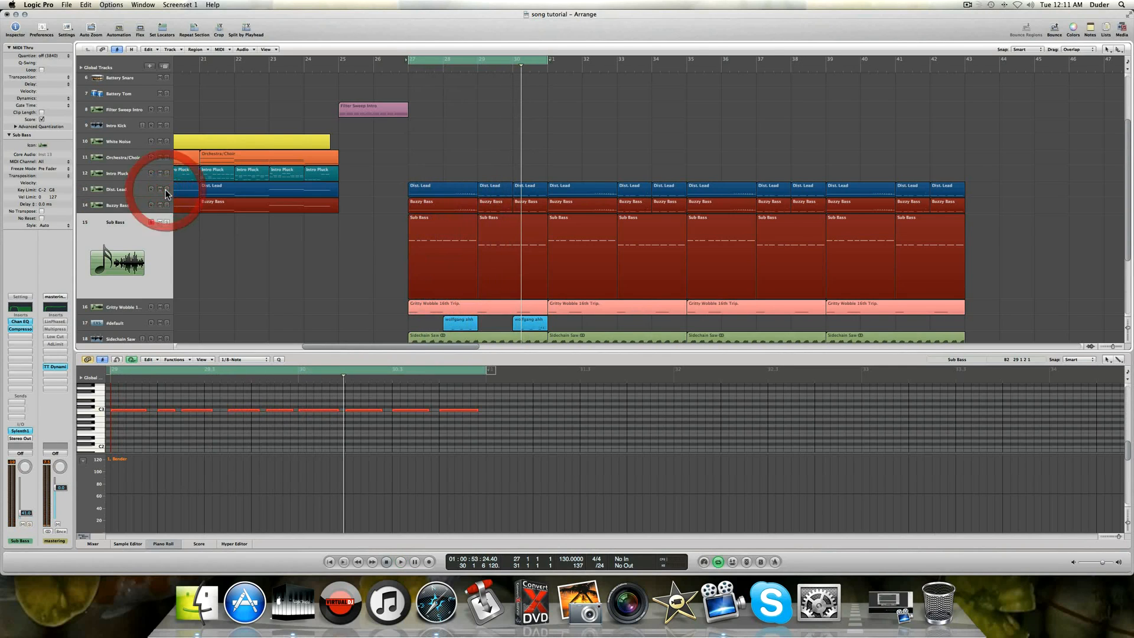
{"action": "scroll", "coordinate": [167, 189], "scroll_direction": "up", "scroll_amount": 3}
{"action": "left_click", "coordinate": [167, 113]}
{"action": "left_click", "coordinate": [166, 128]}
{"action": "scroll", "coordinate": [328, 140], "scroll_direction": "down", "scroll_amount": 5}
{"action": "scroll", "coordinate": [329, 140], "scroll_direction": "down", "scroll_amount": 2}
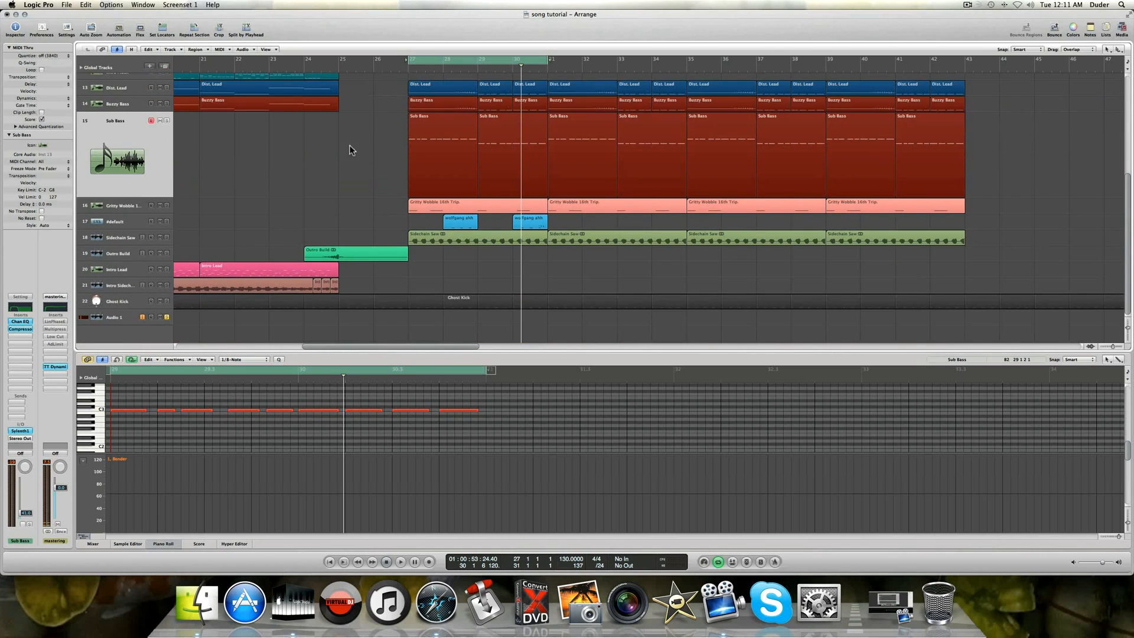
Compare the notes of the Gritty Wobble 16th Trip., Dist. Lead, Buzzy Bass and Sub Bass tracks in turn.
{"action": "left_click", "coordinate": [135, 206]}
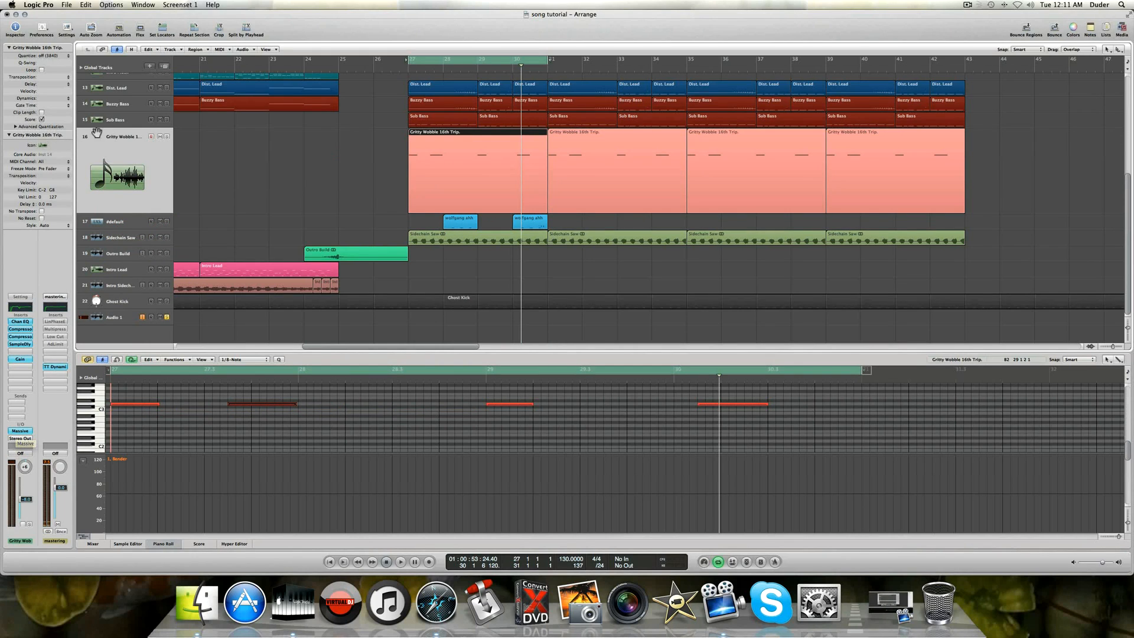
{"action": "scroll", "coordinate": [128, 112], "scroll_direction": "up", "scroll_amount": 1}
{"action": "left_click", "coordinate": [126, 94]}
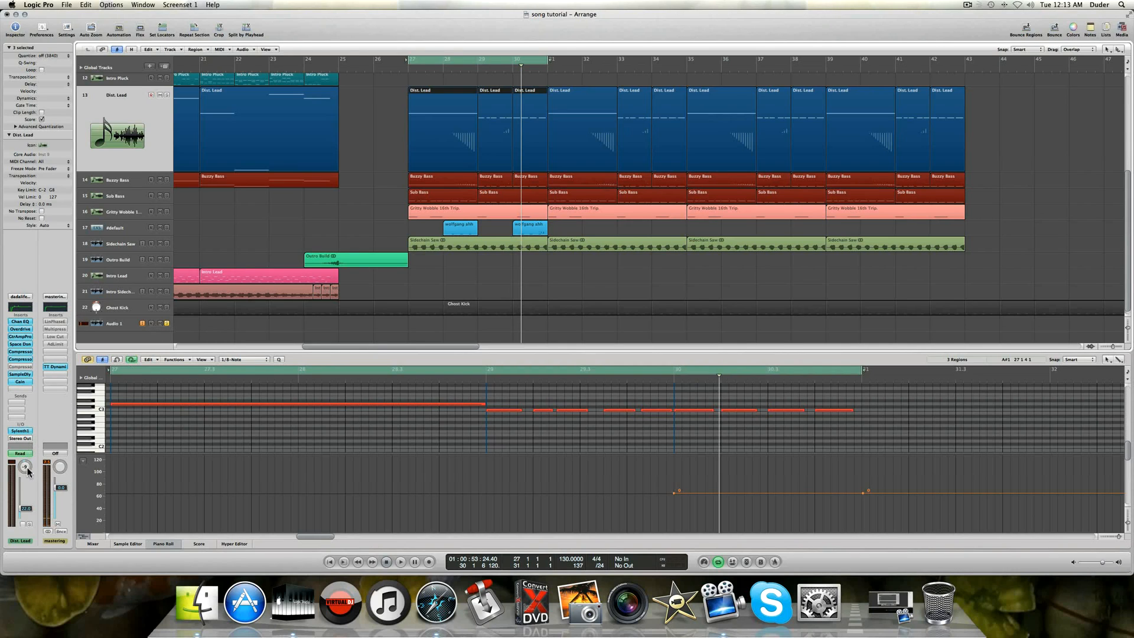
{"action": "left_click", "coordinate": [95, 186]}
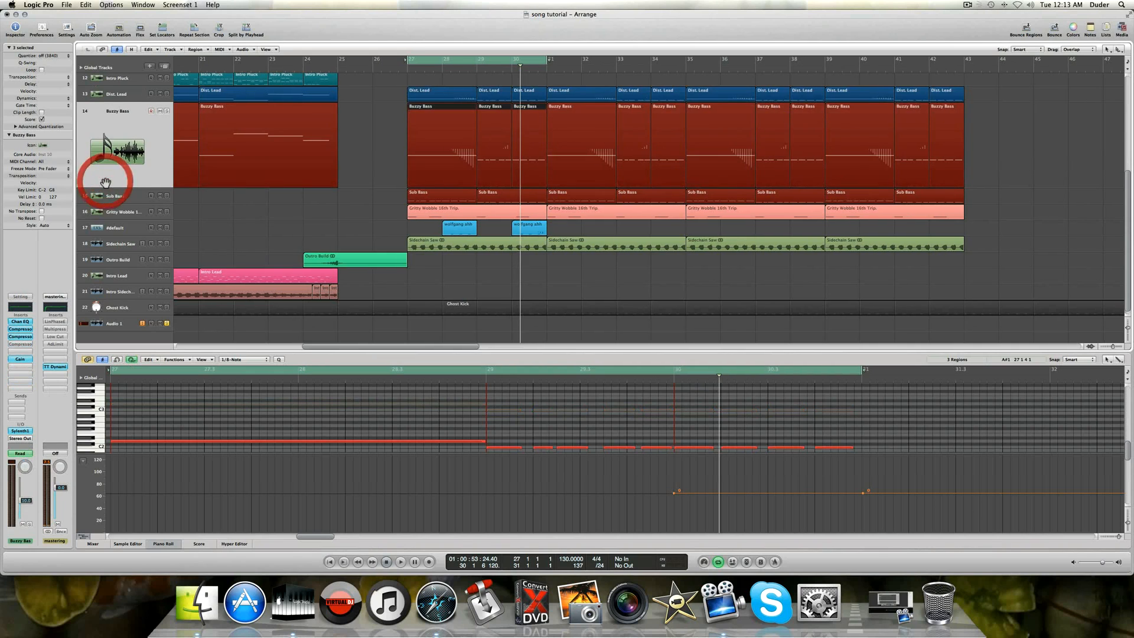
{"action": "left_click", "coordinate": [130, 197]}
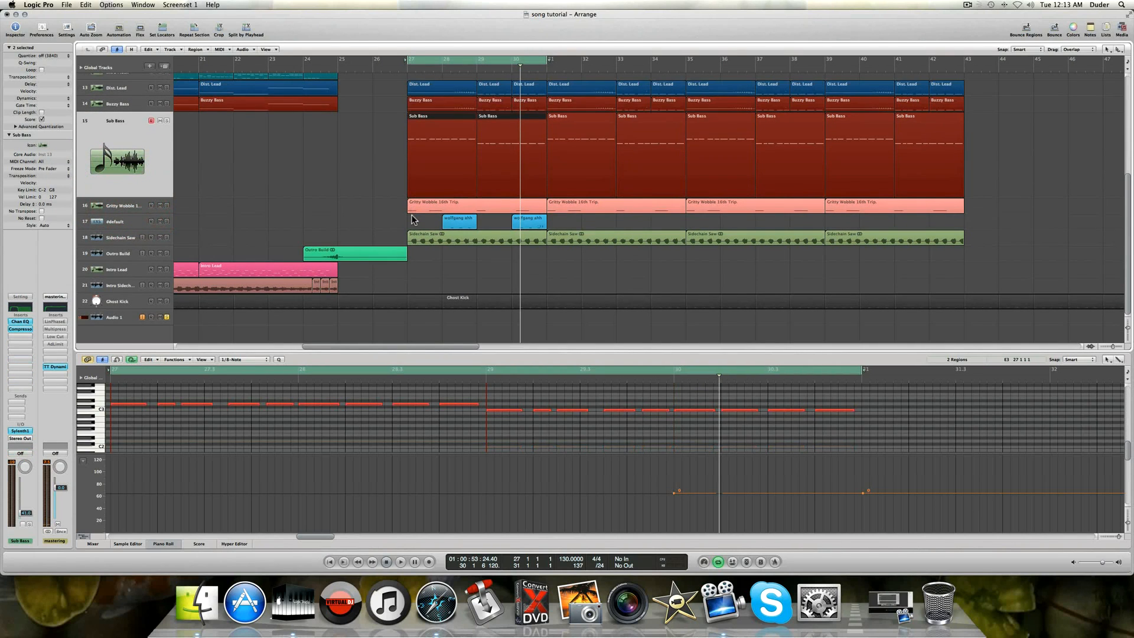
Select the Gritty Wobble 16th Trip. track and open its Massive instrument.
{"action": "left_click", "coordinate": [121, 205]}
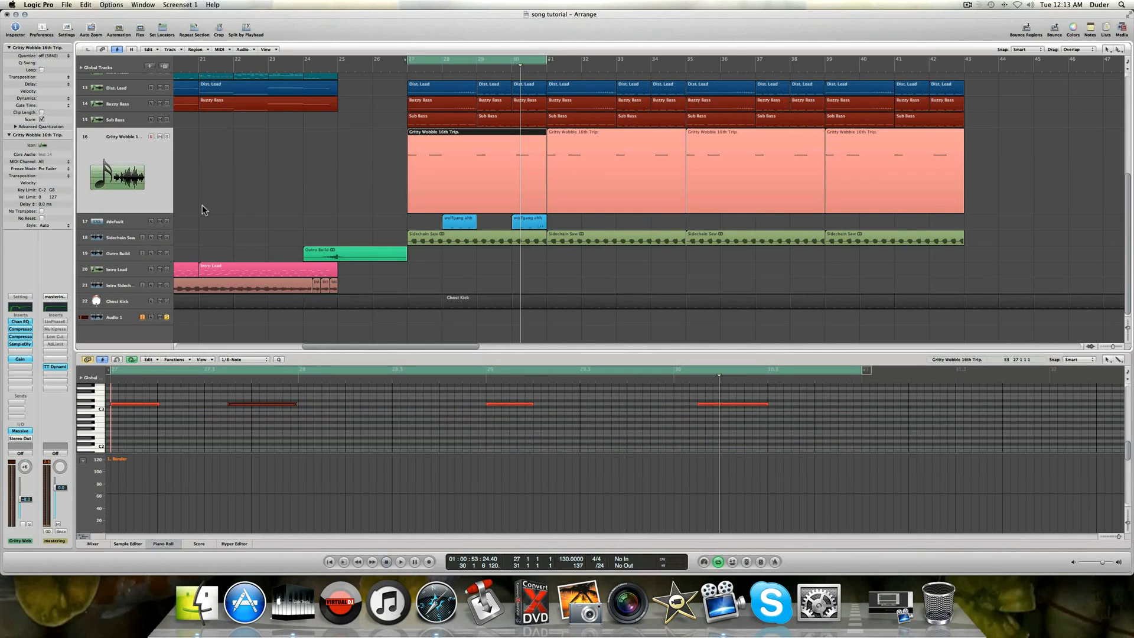
{"action": "left_click", "coordinate": [24, 431]}
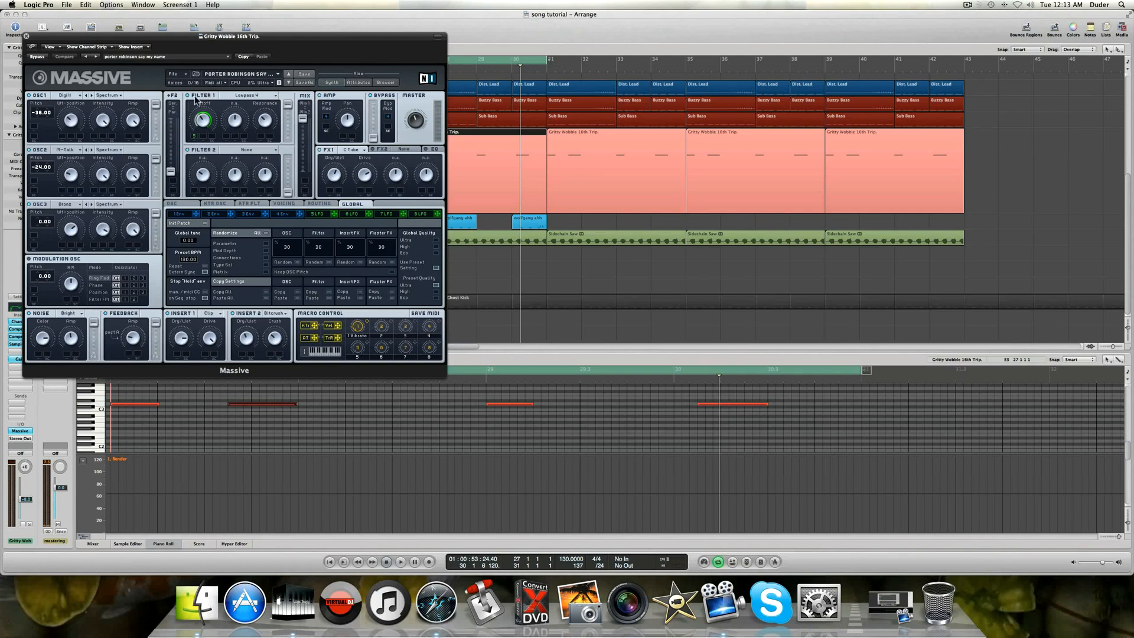
Move the Massive window clear of the track headers and look through its Voicing, OSC, KTR OSC and Routing pages.
{"action": "left_click_drag", "start_coordinate": [165, 36], "coordinate": [535, 45]}
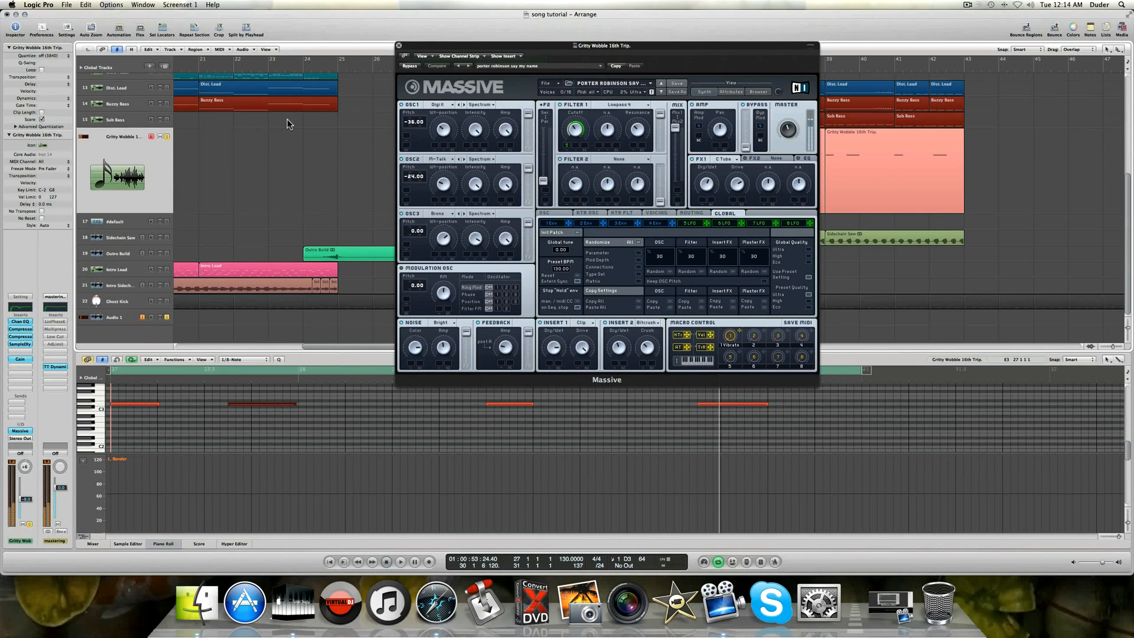
{"action": "left_click_drag", "start_coordinate": [481, 45], "coordinate": [438, 52]}
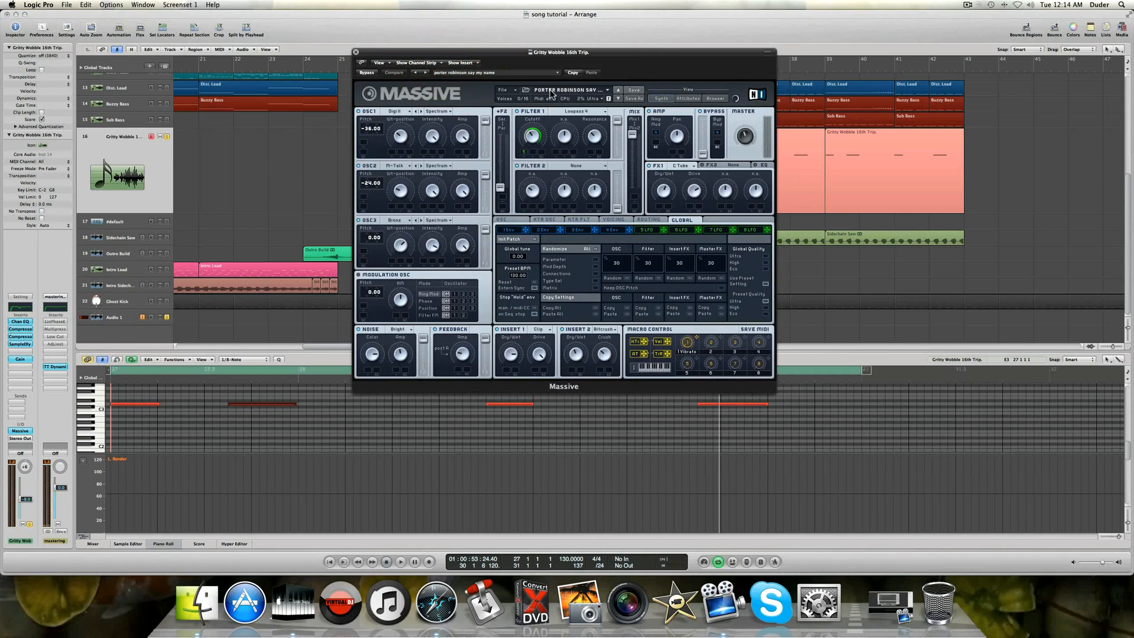
{"action": "left_click", "coordinate": [614, 220]}
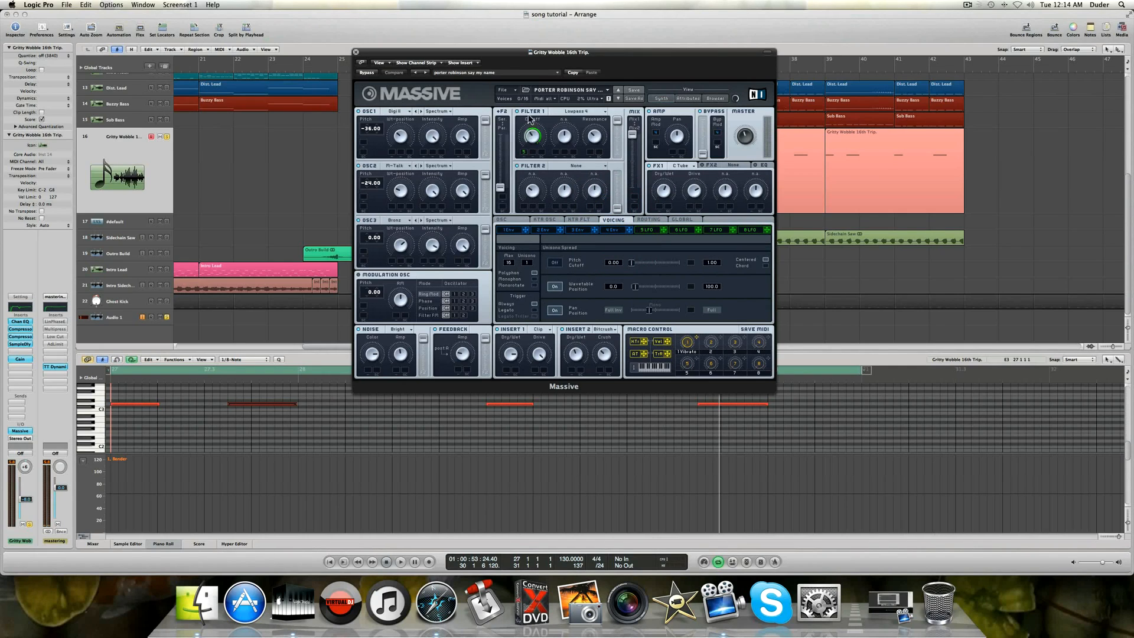
{"action": "left_click", "coordinate": [503, 220]}
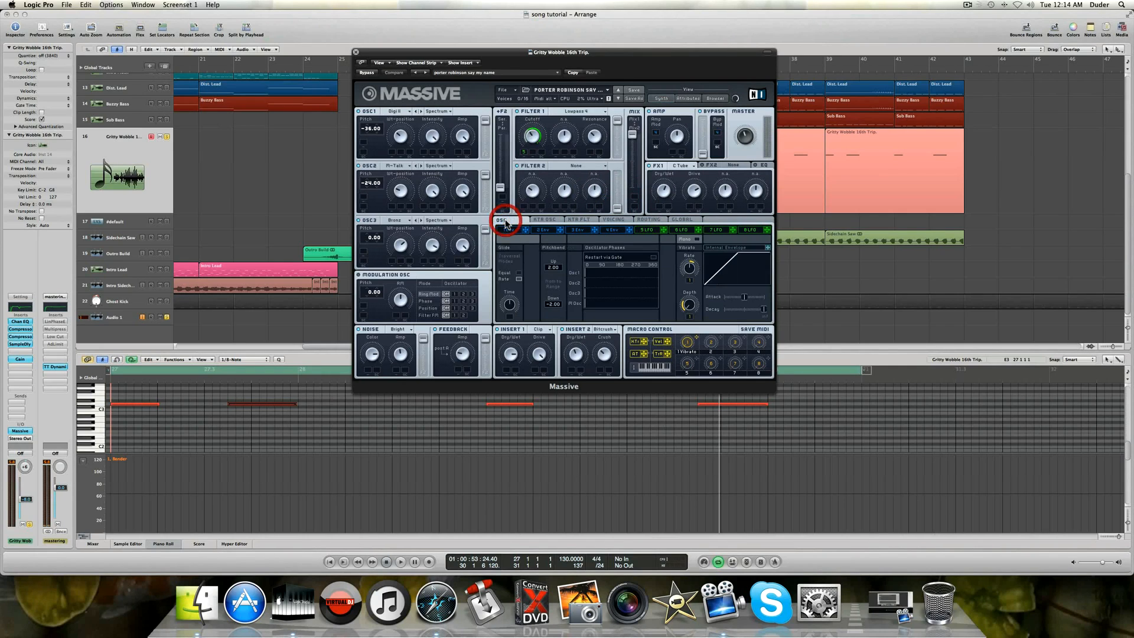
{"action": "left_click", "coordinate": [508, 307]}
{"action": "left_click", "coordinate": [613, 221]}
{"action": "left_click", "coordinate": [544, 219]}
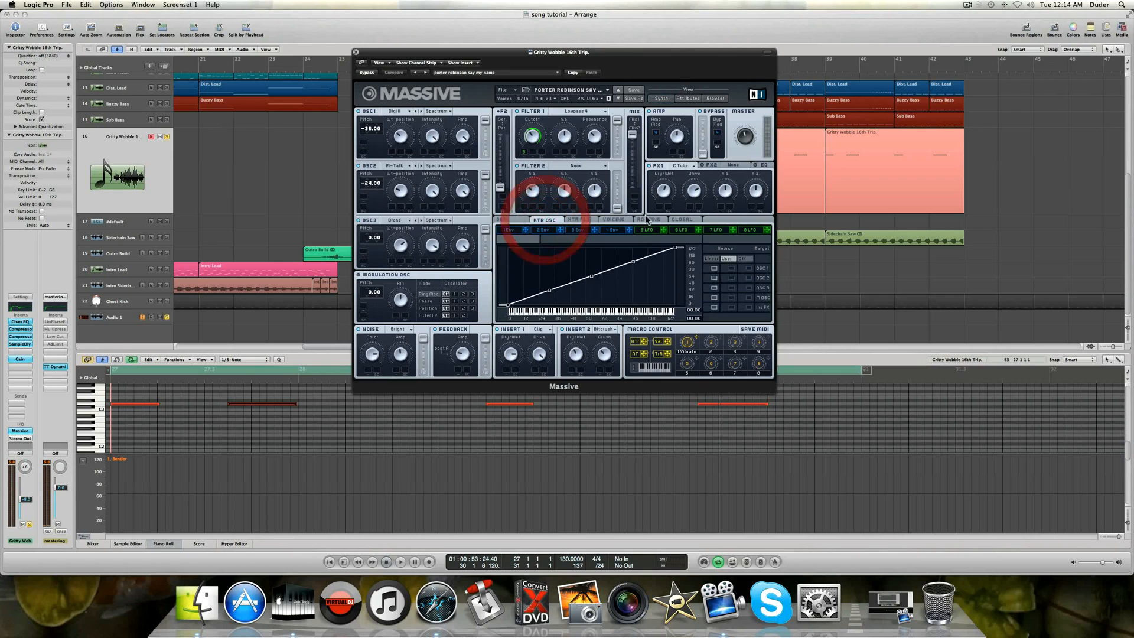
{"action": "left_click", "coordinate": [647, 219]}
Initialise the Massive patch from its global settings and display the settings of envelope 1.
{"action": "left_click", "coordinate": [682, 219]}
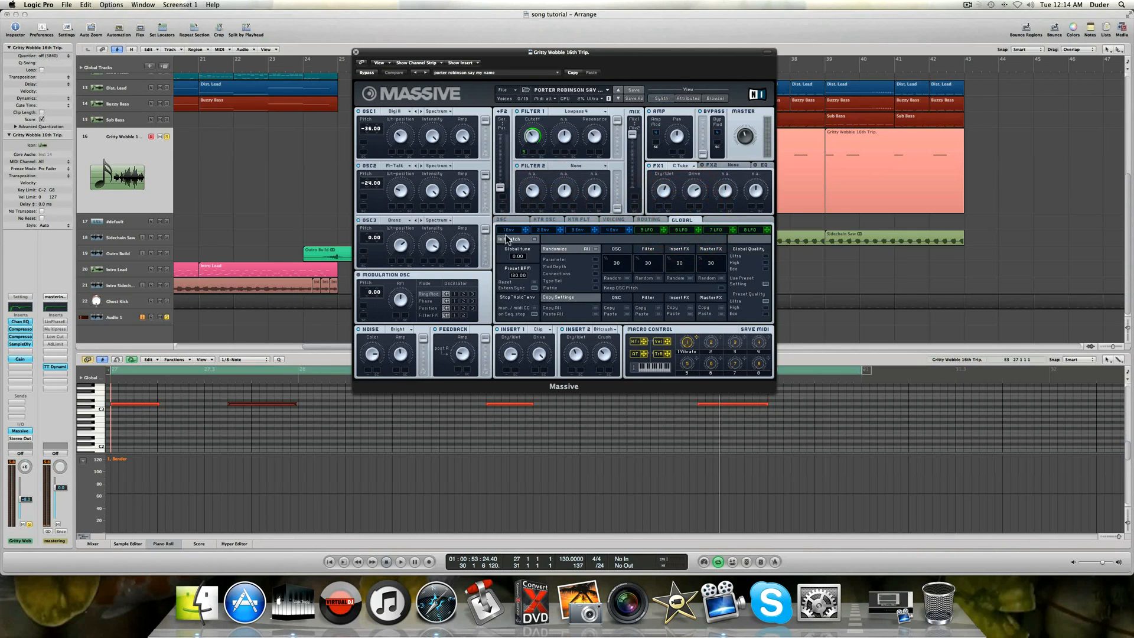
{"action": "left_click", "coordinate": [510, 239]}
{"action": "left_click", "coordinate": [506, 229]}
{"action": "left_click", "coordinate": [514, 239]}
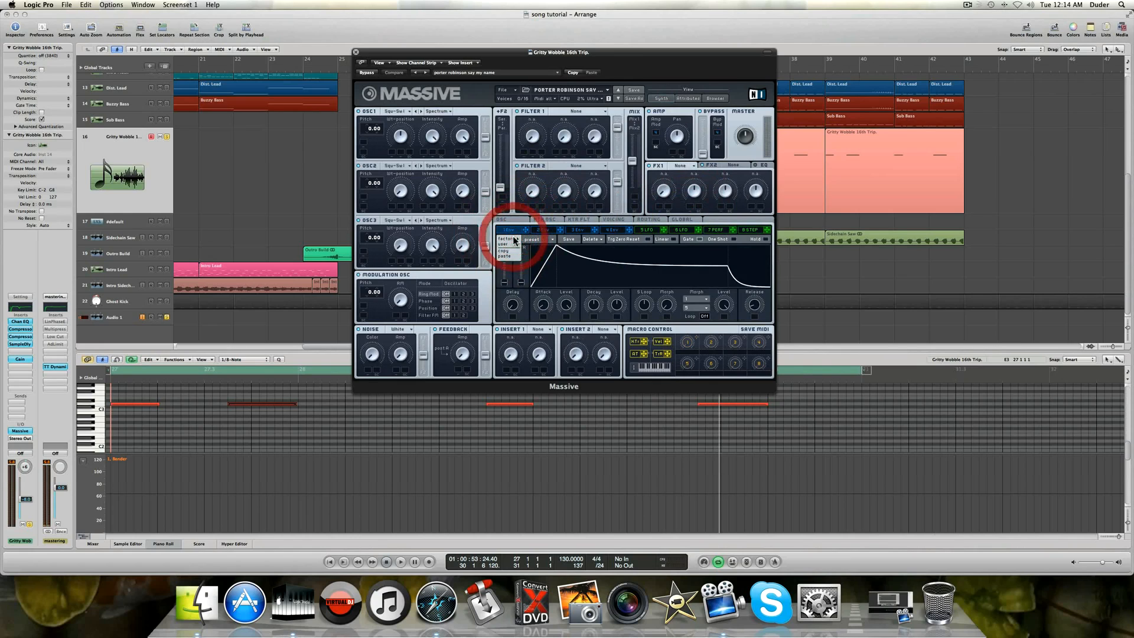
{"action": "left_click", "coordinate": [487, 227]}
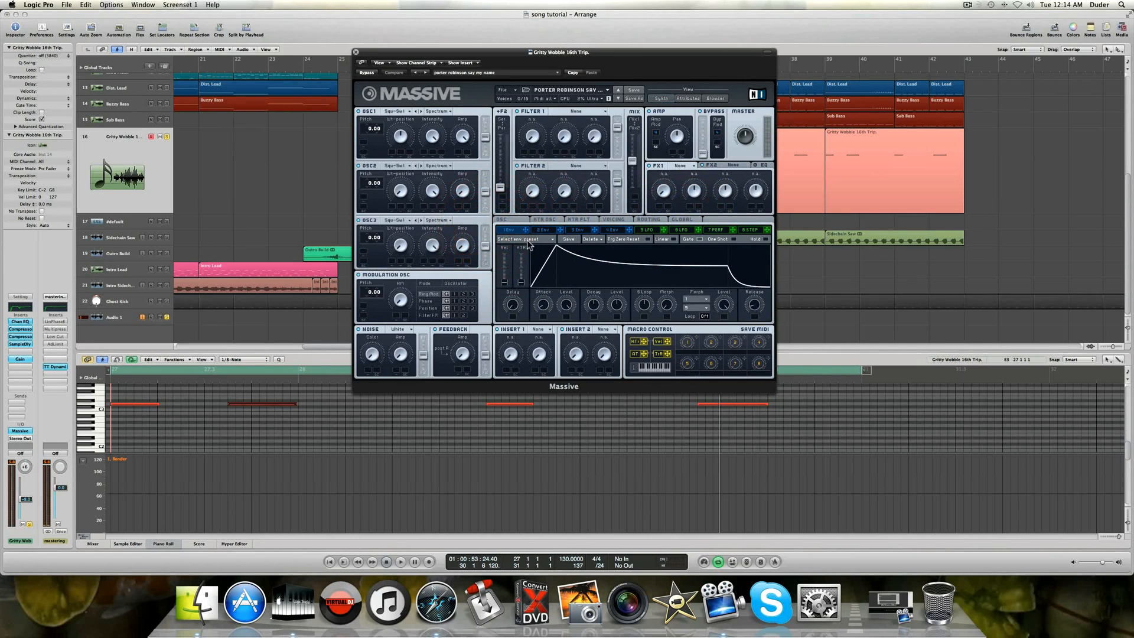
Look over the envelope preset options, the oscillator settings and envelope 2 of the Massive patch.
{"action": "left_click", "coordinate": [533, 240]}
{"action": "left_click", "coordinate": [479, 218]}
{"action": "left_click", "coordinate": [507, 219]}
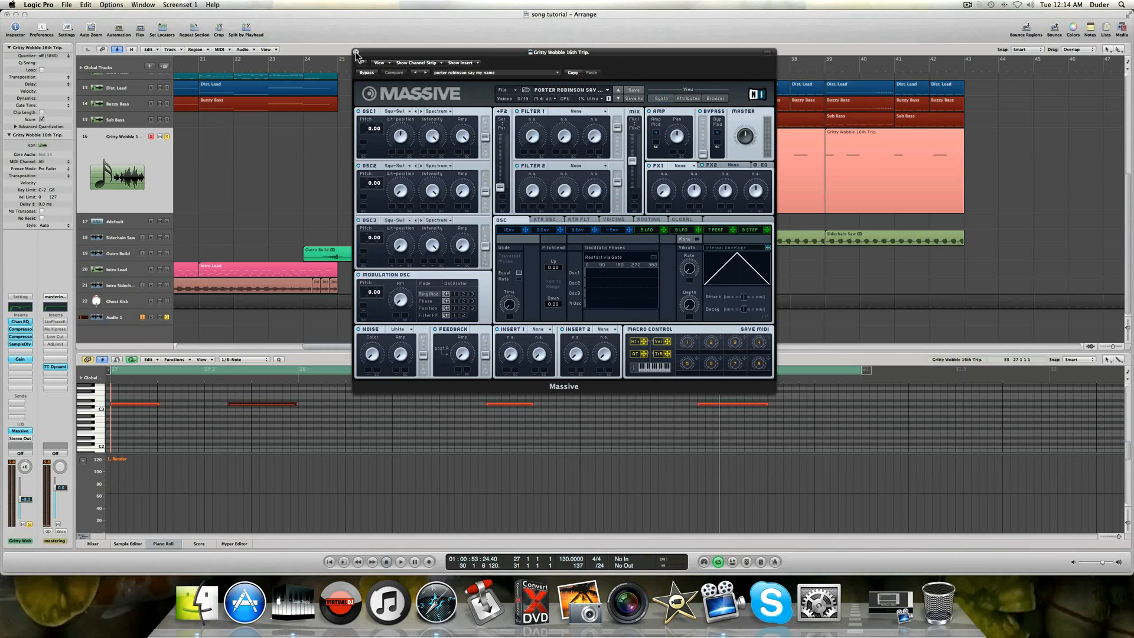
{"action": "left_click", "coordinate": [541, 230]}
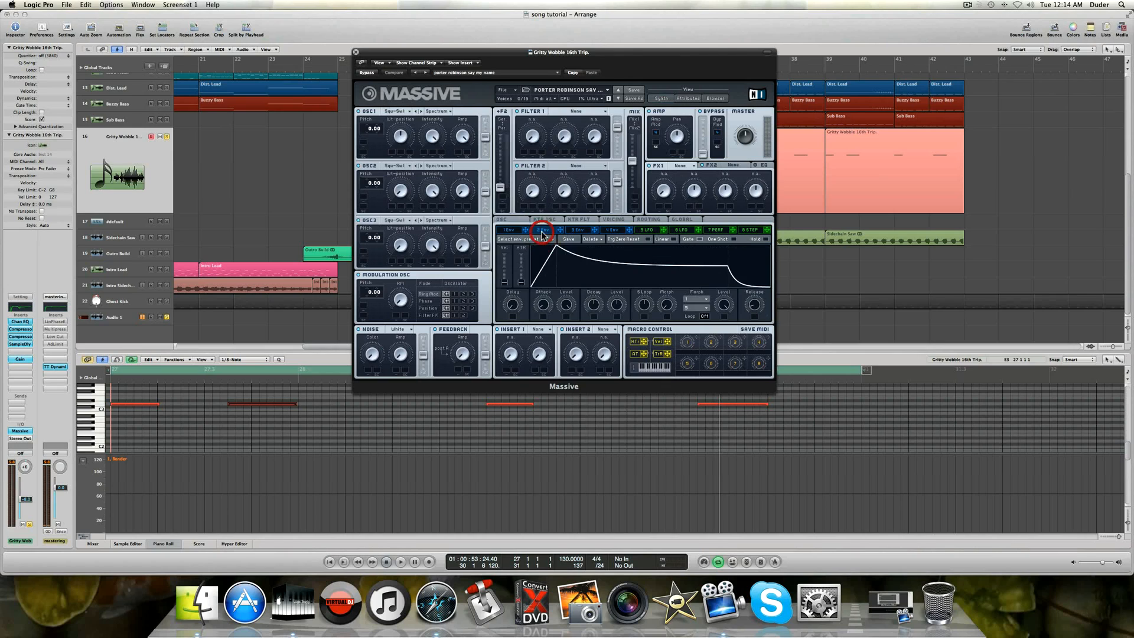
{"action": "left_click", "coordinate": [508, 238]}
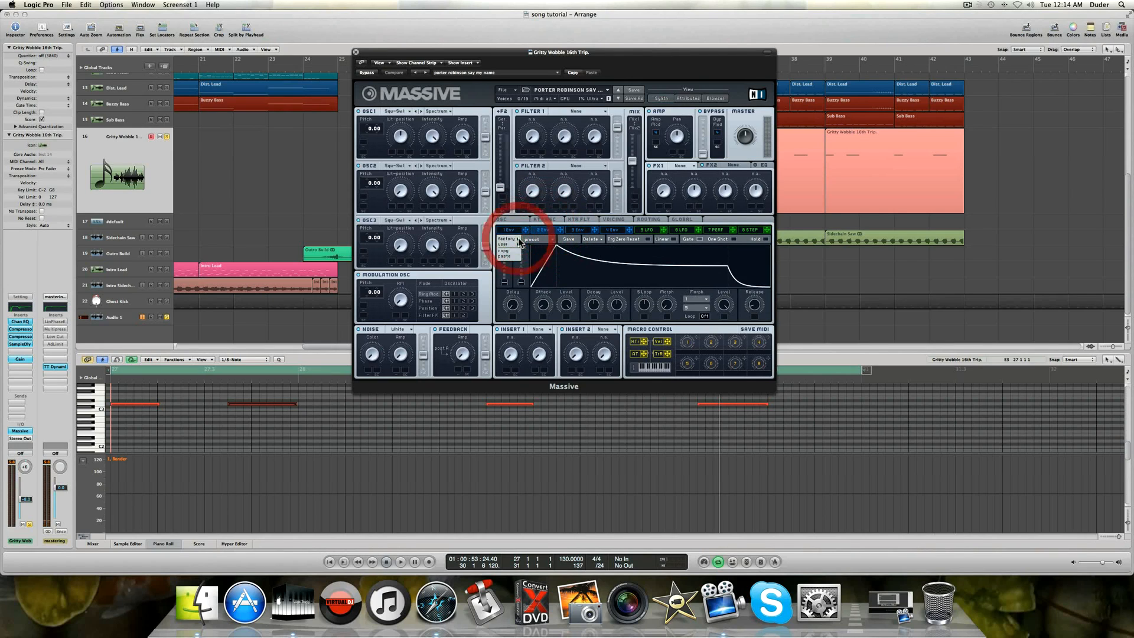
{"action": "left_click", "coordinate": [484, 223]}
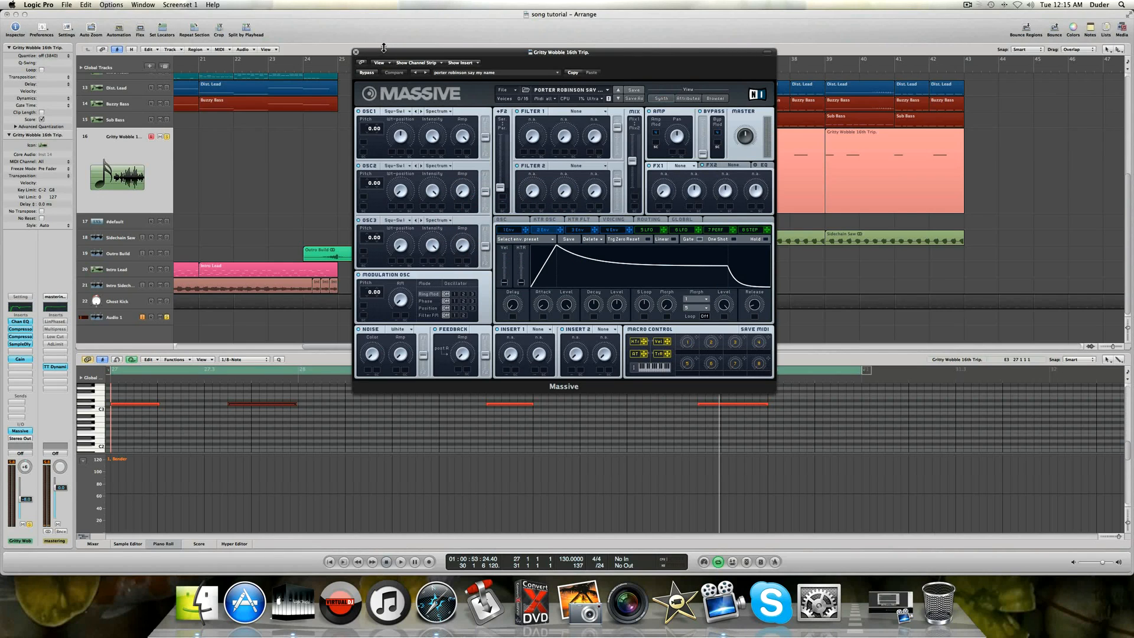
Examine envelope 3 and the oscillator, keytracking, voicing, routing and global settings of the patch, ending on envelope 1.
{"action": "left_click", "coordinate": [584, 230]}
{"action": "left_click", "coordinate": [525, 220]}
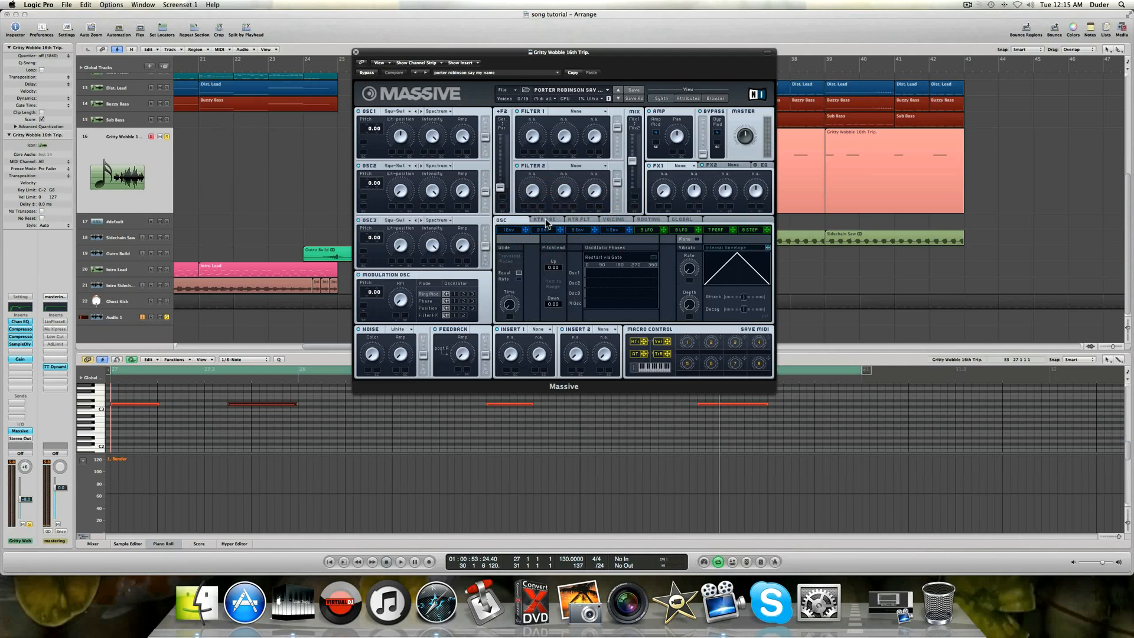
{"action": "left_click", "coordinate": [517, 279]}
{"action": "left_click", "coordinate": [544, 220]}
{"action": "left_click", "coordinate": [578, 220]}
{"action": "left_click", "coordinate": [612, 219]}
{"action": "left_click", "coordinate": [649, 219]}
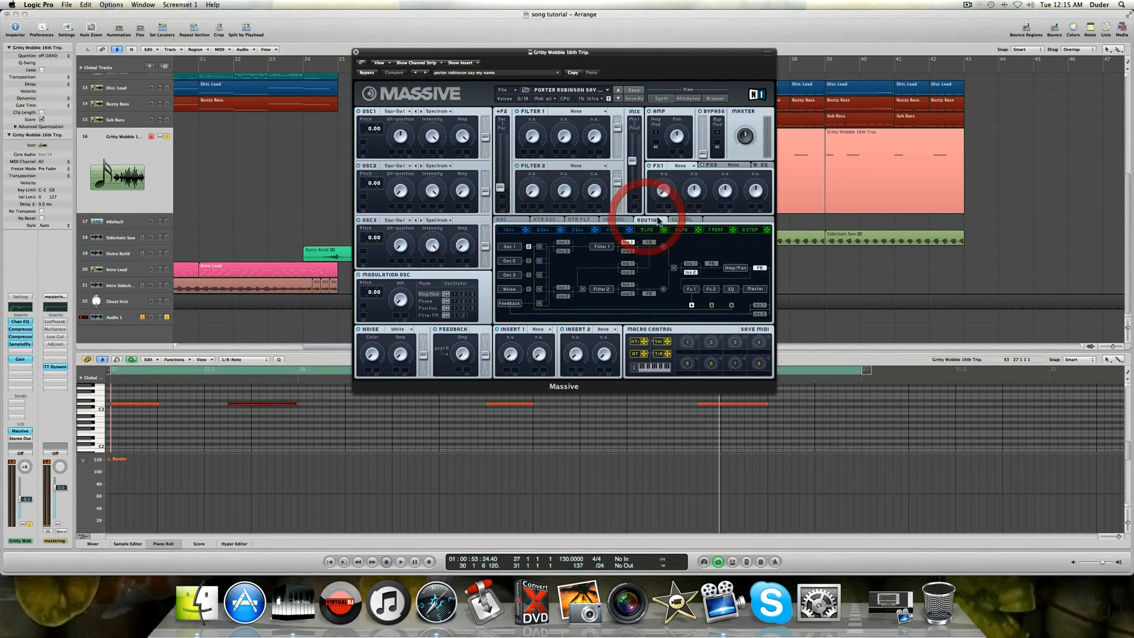
{"action": "left_click", "coordinate": [682, 220]}
{"action": "left_click", "coordinate": [503, 230]}
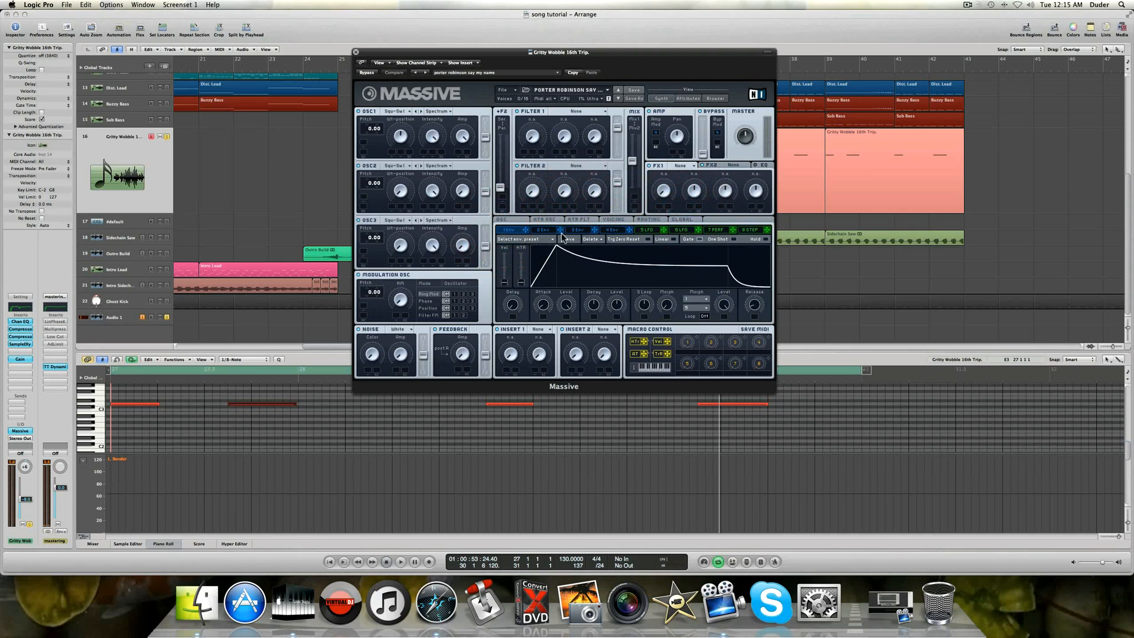
Examine the factory envelope presets, envelopes 3 and 4, and LFO 5.
{"action": "left_click", "coordinate": [532, 239]}
{"action": "mouse_move", "coordinate": [512, 242]}
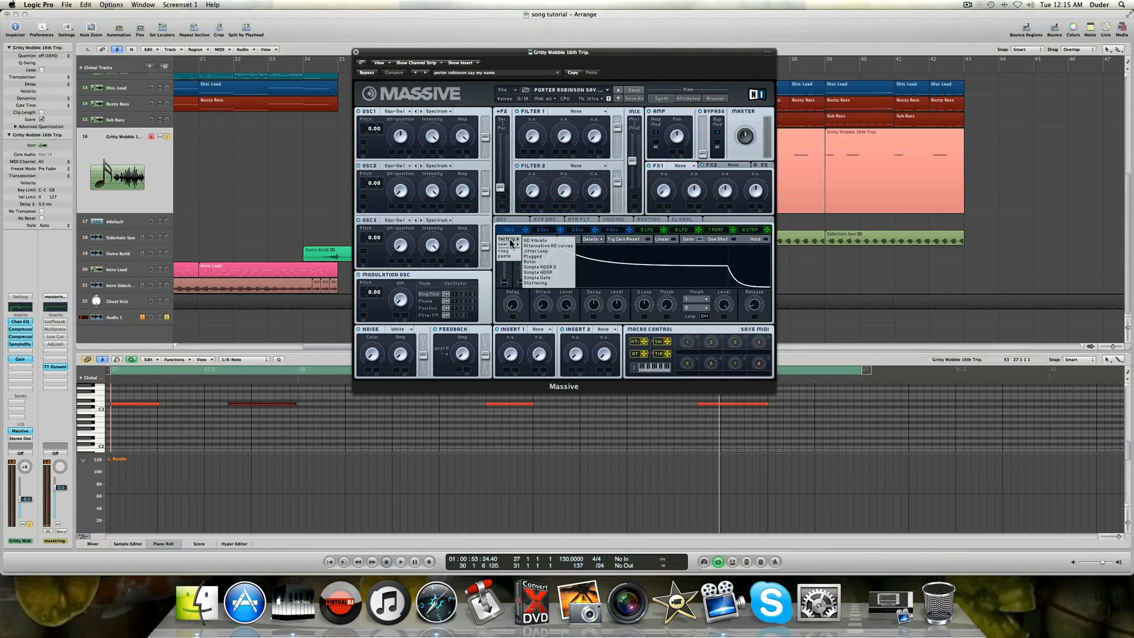
{"action": "left_click", "coordinate": [492, 224]}
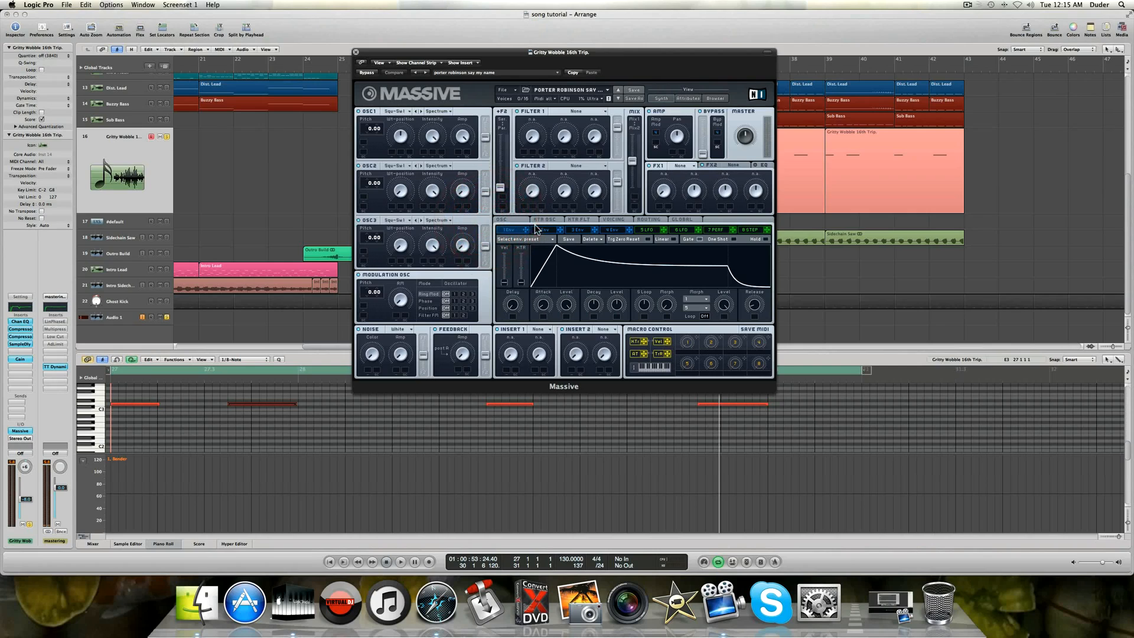
{"action": "left_click", "coordinate": [574, 229]}
{"action": "left_click", "coordinate": [613, 230]}
{"action": "left_click", "coordinate": [647, 230]}
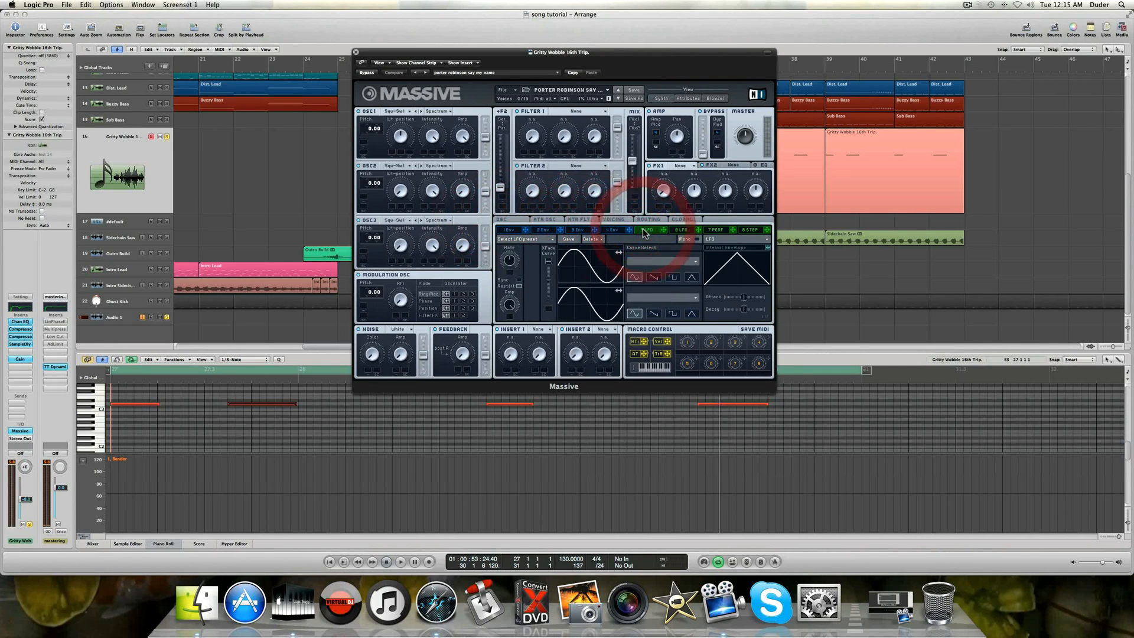
{"action": "left_click", "coordinate": [610, 230]}
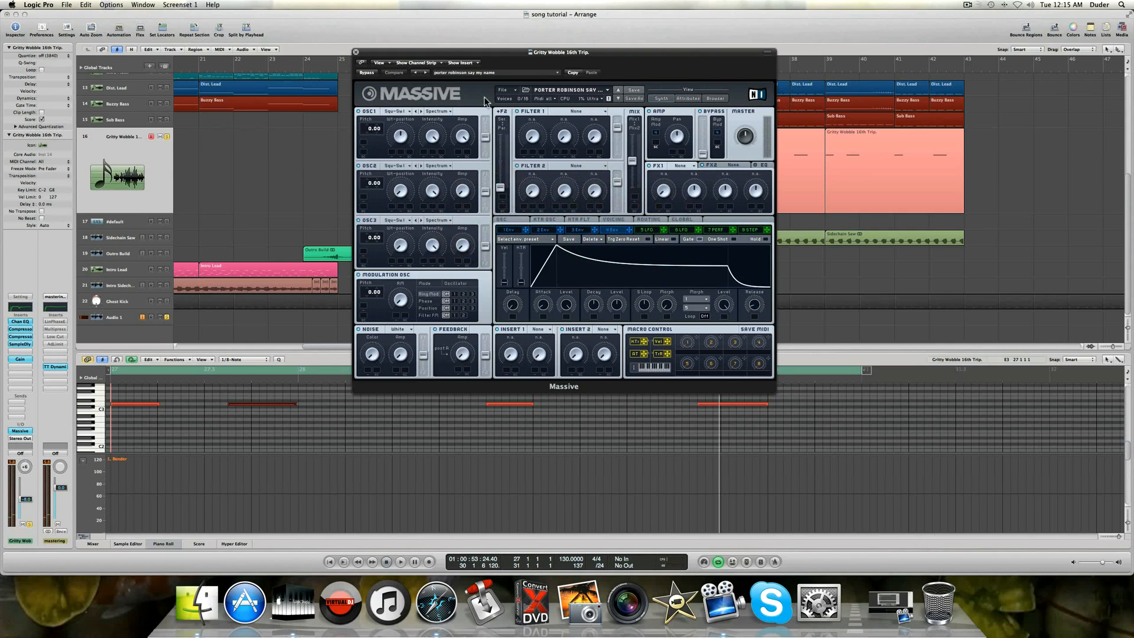
Reload the Porter Robinson Say My Name sound from Massive's recent files.
{"action": "left_click", "coordinate": [545, 92]}
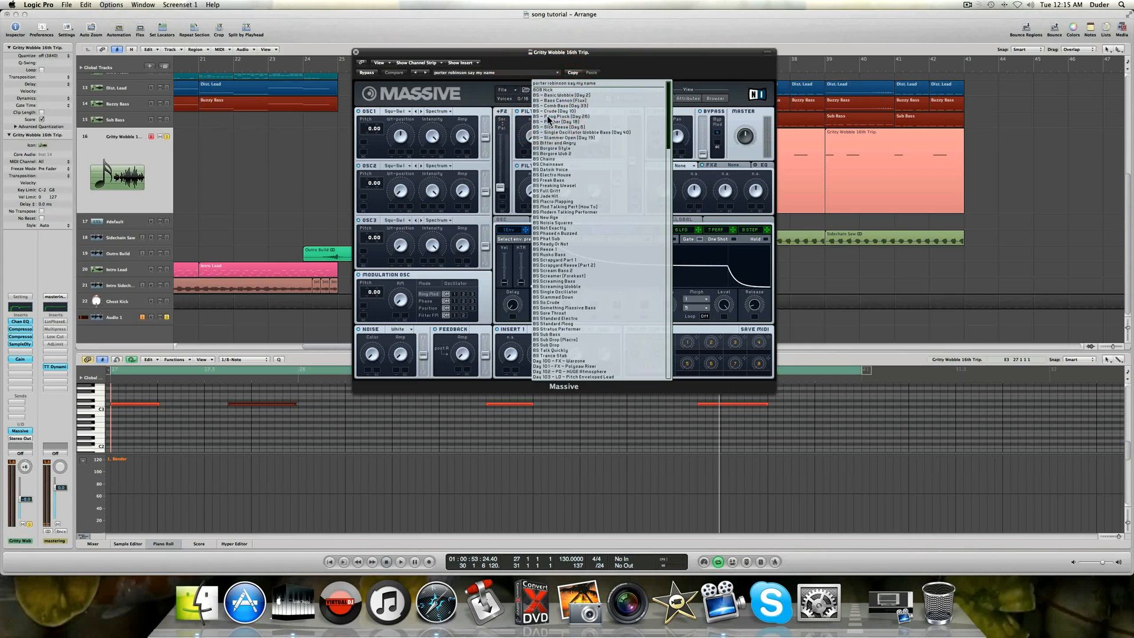
{"action": "left_click", "coordinate": [504, 89]}
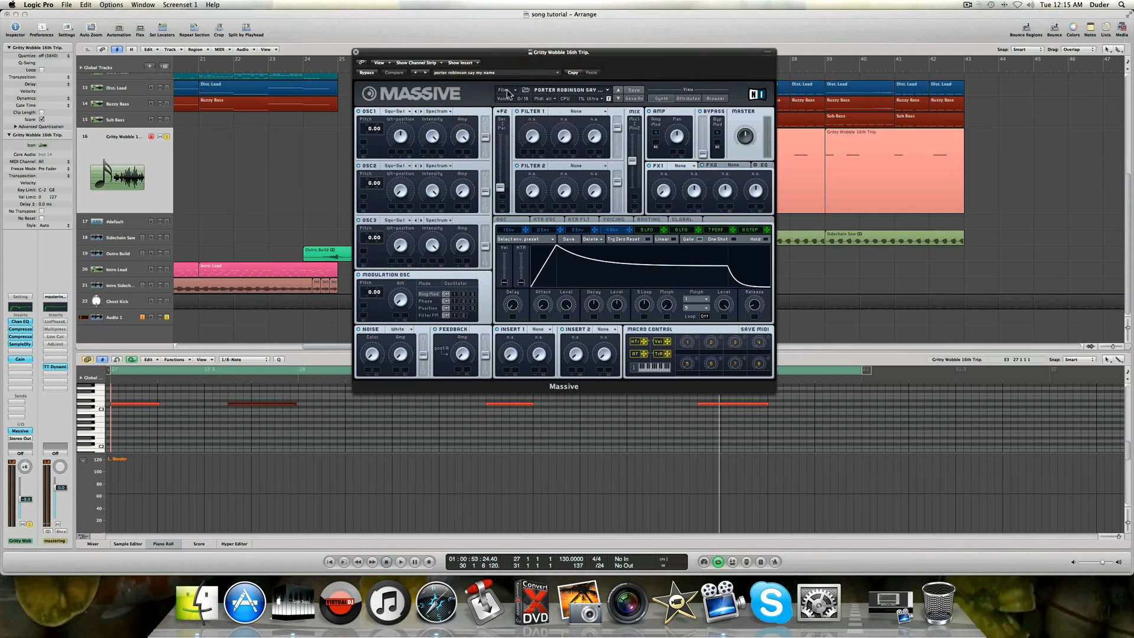
{"action": "left_click", "coordinate": [505, 90]}
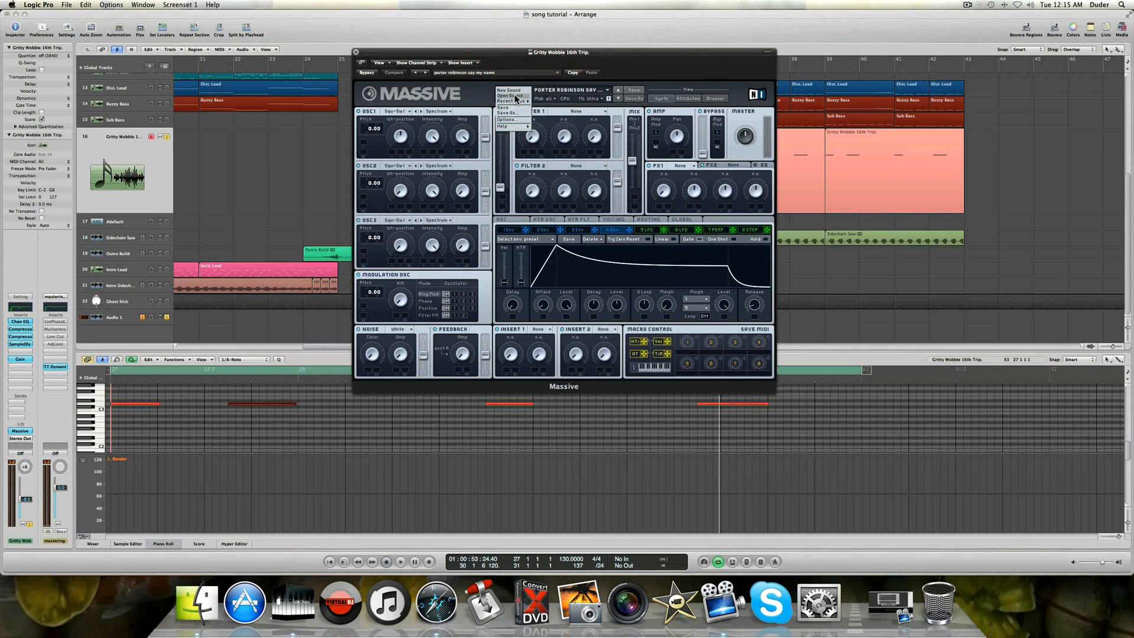
{"action": "mouse_move", "coordinate": [518, 101]}
{"action": "left_click", "coordinate": [551, 106]}
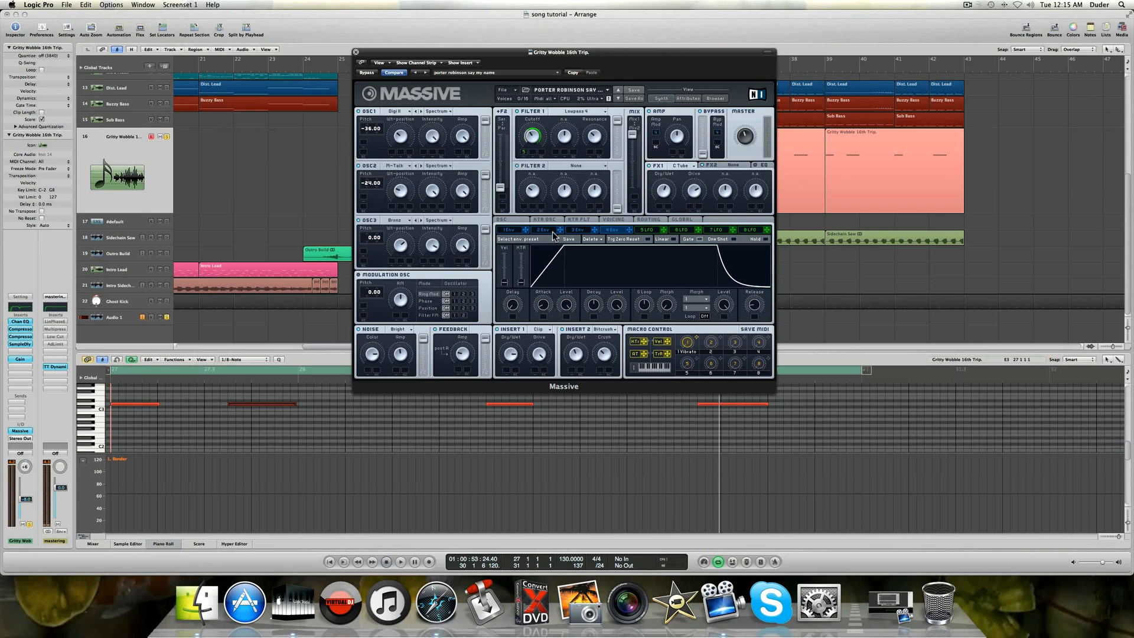
Review the loaded sound's voicing settings, envelopes 1 to 4 and LFO 5, and close the synth.
{"action": "left_click", "coordinate": [621, 220]}
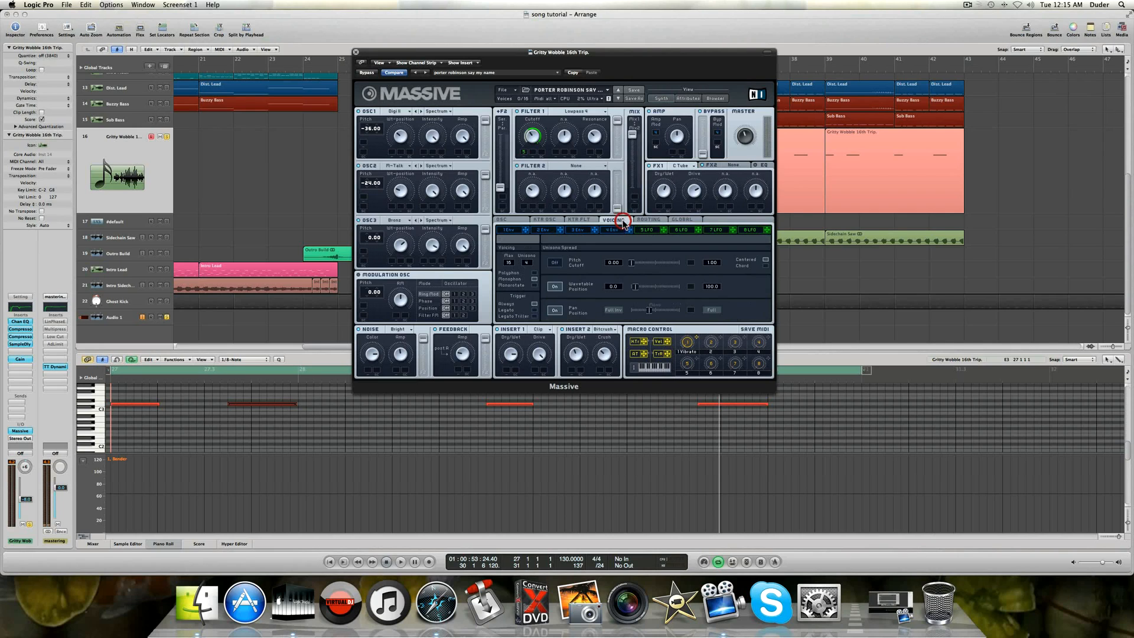
{"action": "left_click_drag", "start_coordinate": [527, 263], "coordinate": [530, 276]}
{"action": "left_click", "coordinate": [534, 273]}
{"action": "left_click", "coordinate": [514, 231]}
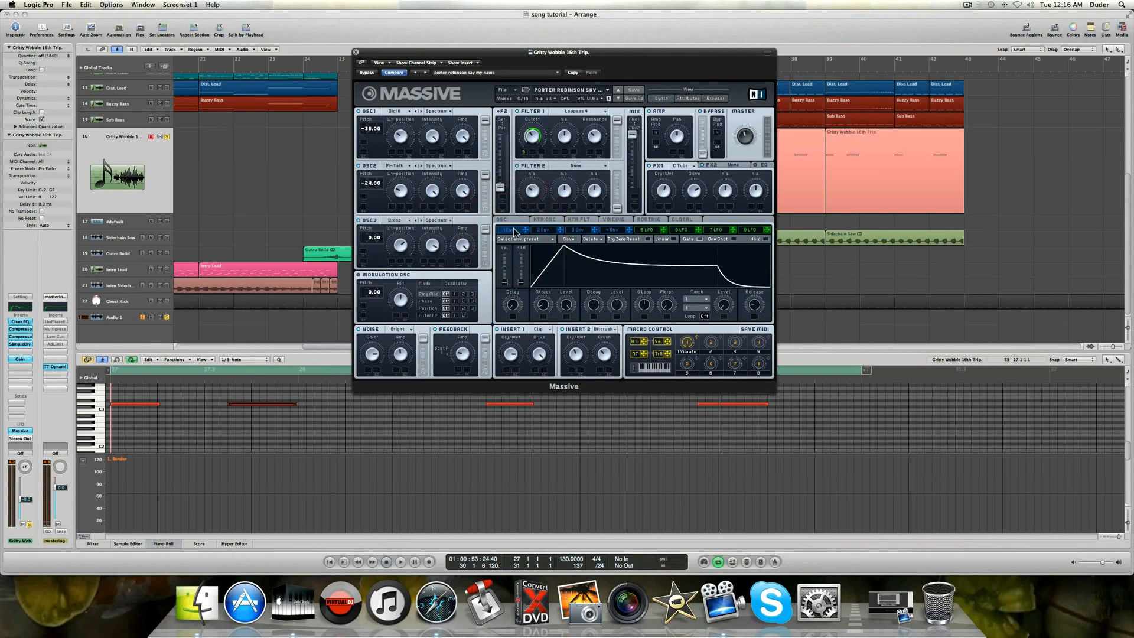
{"action": "left_click", "coordinate": [550, 232]}
{"action": "left_click", "coordinate": [573, 231]}
{"action": "left_click", "coordinate": [615, 231]}
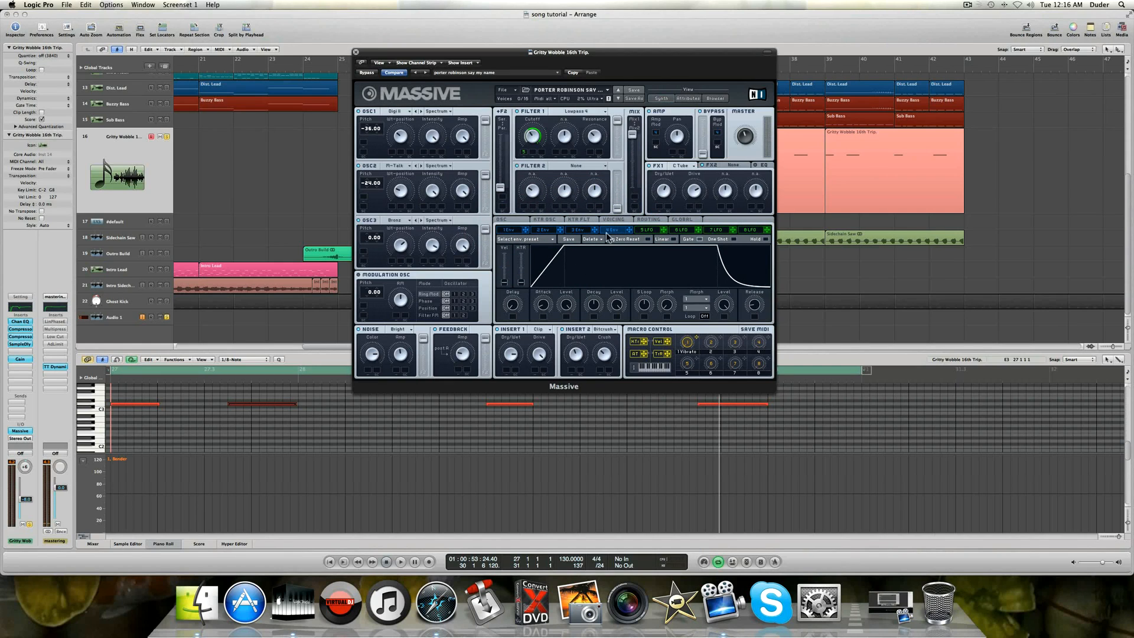
{"action": "left_click", "coordinate": [649, 230]}
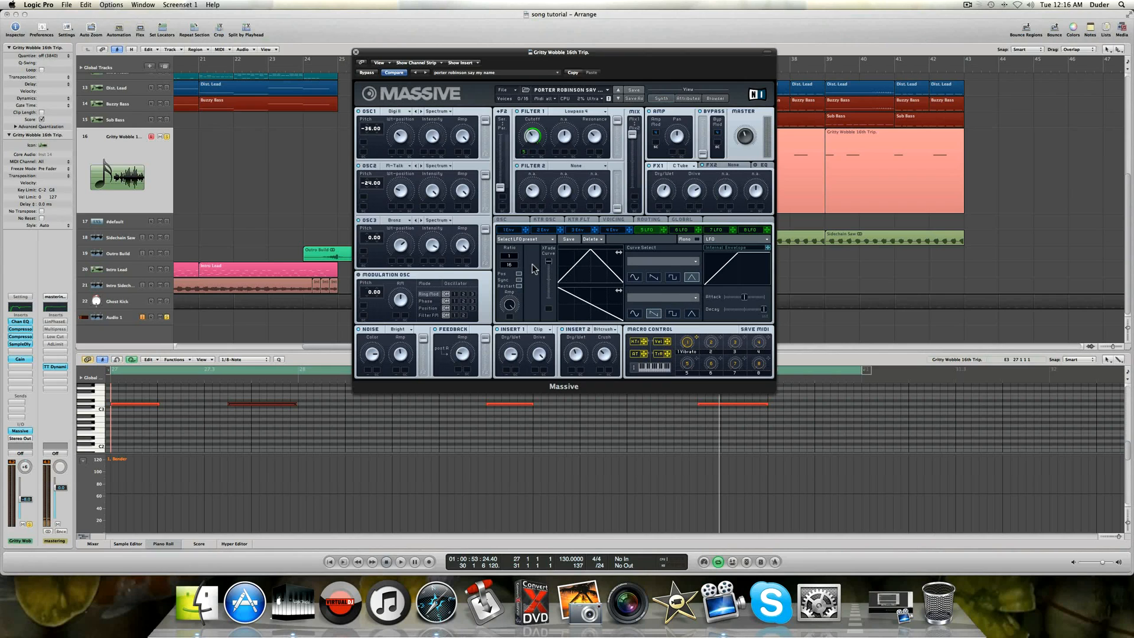
{"action": "left_click", "coordinate": [359, 52]}
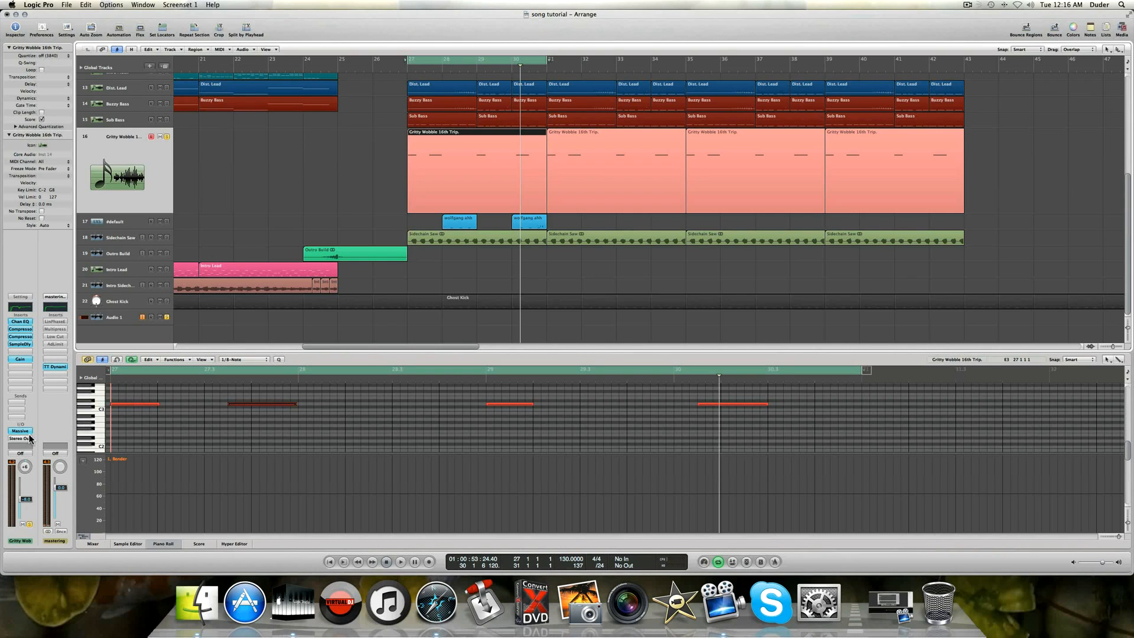
Inspect the first compressor on the Gritty Wobble 16th Trip. track and compare the sound with it bypassed and active.
{"action": "left_click", "coordinate": [25, 332]}
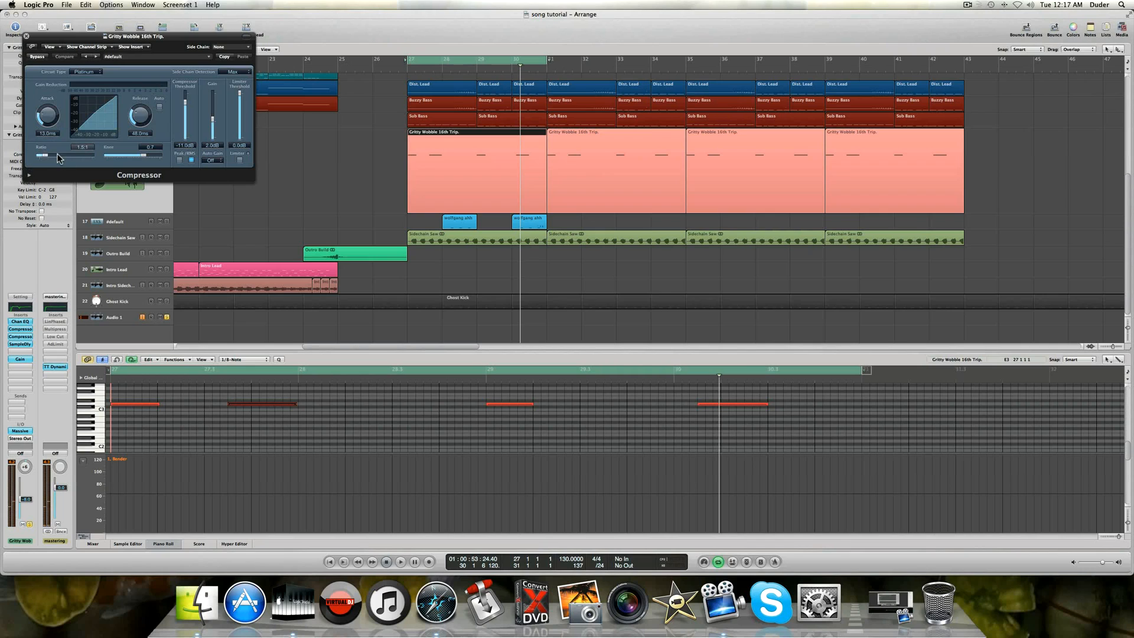
{"action": "left_click", "coordinate": [38, 56]}
{"action": "left_click", "coordinate": [37, 57]}
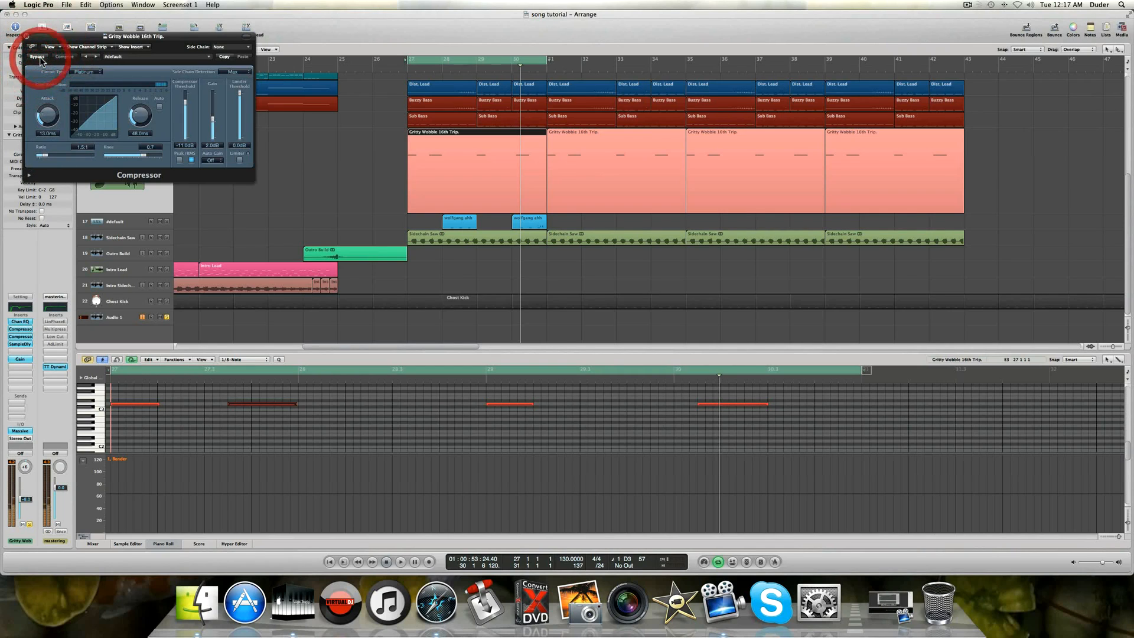
{"action": "left_click", "coordinate": [38, 57]}
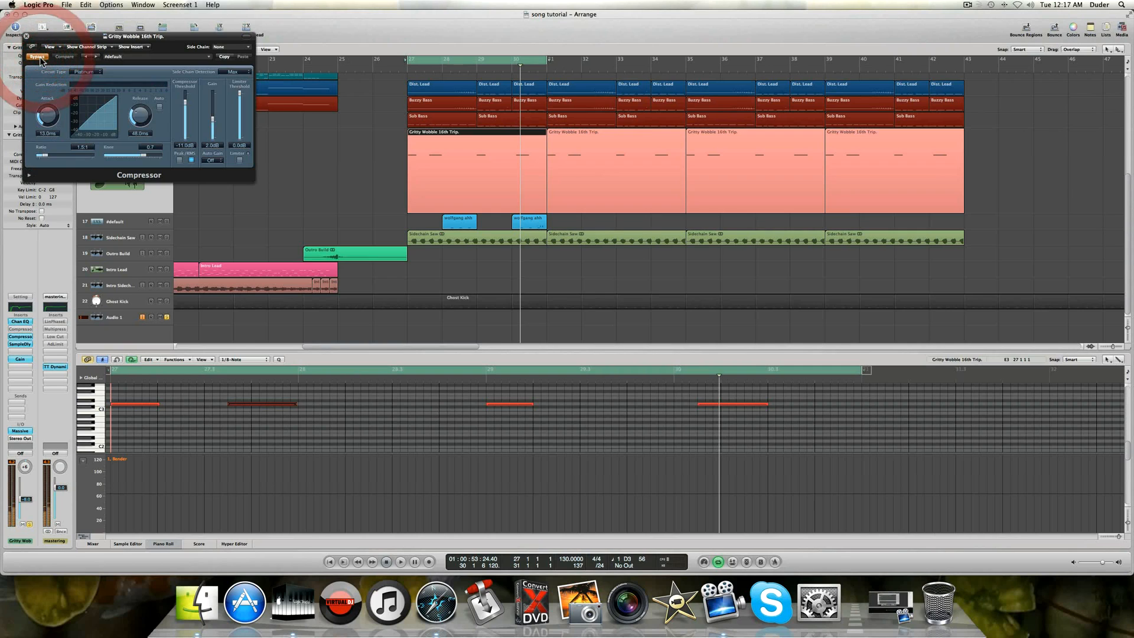
{"action": "left_click", "coordinate": [37, 57]}
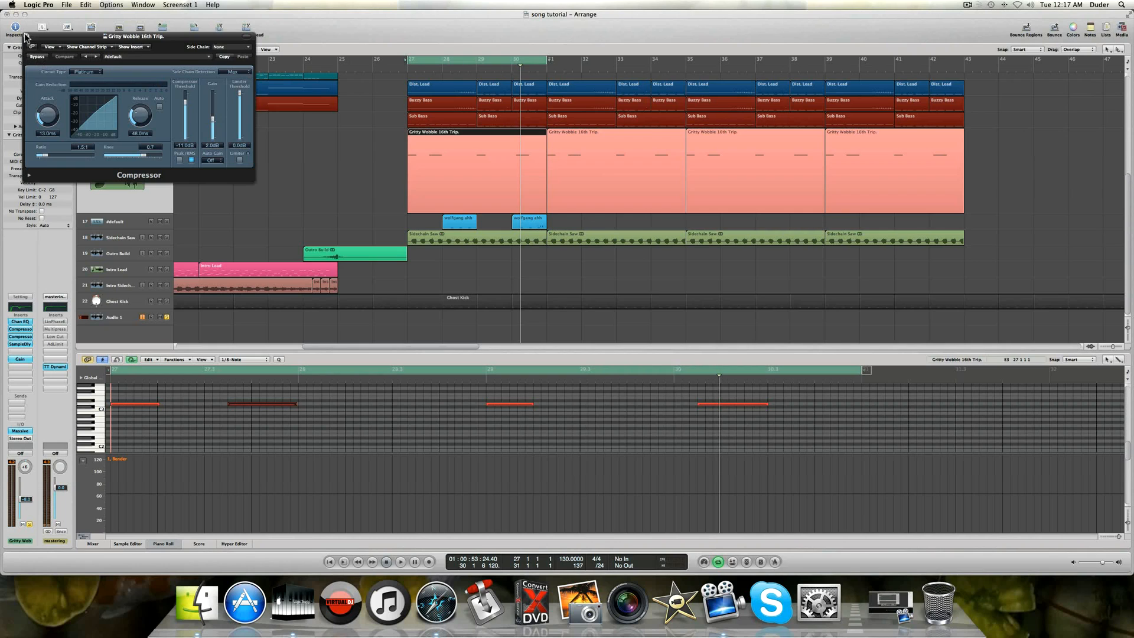
{"action": "left_click", "coordinate": [25, 36]}
Inspect the second, Bus 1 side-chained compressor on the wobble track while playing back a short passage.
{"action": "left_click", "coordinate": [24, 337]}
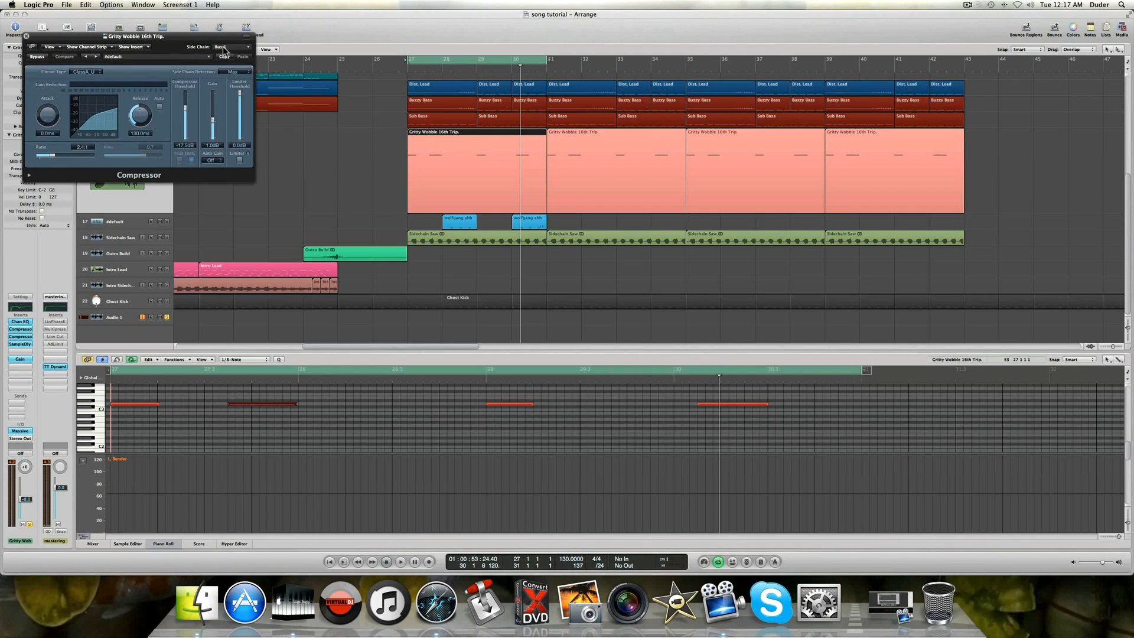
{"action": "left_click_drag", "start_coordinate": [159, 39], "coordinate": [407, 133]}
{"action": "scroll", "coordinate": [223, 144], "scroll_direction": "up", "scroll_amount": 10}
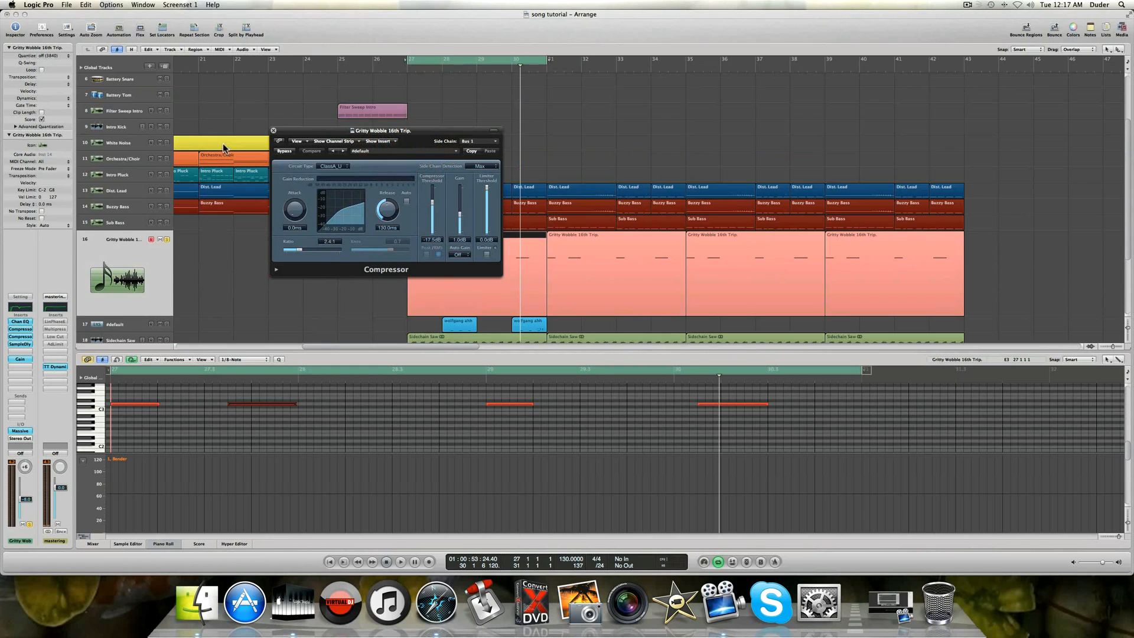
{"action": "scroll", "coordinate": [208, 142], "scroll_direction": "down", "scroll_amount": 10}
{"action": "scroll", "coordinate": [208, 142], "scroll_direction": "left", "scroll_amount": 2}
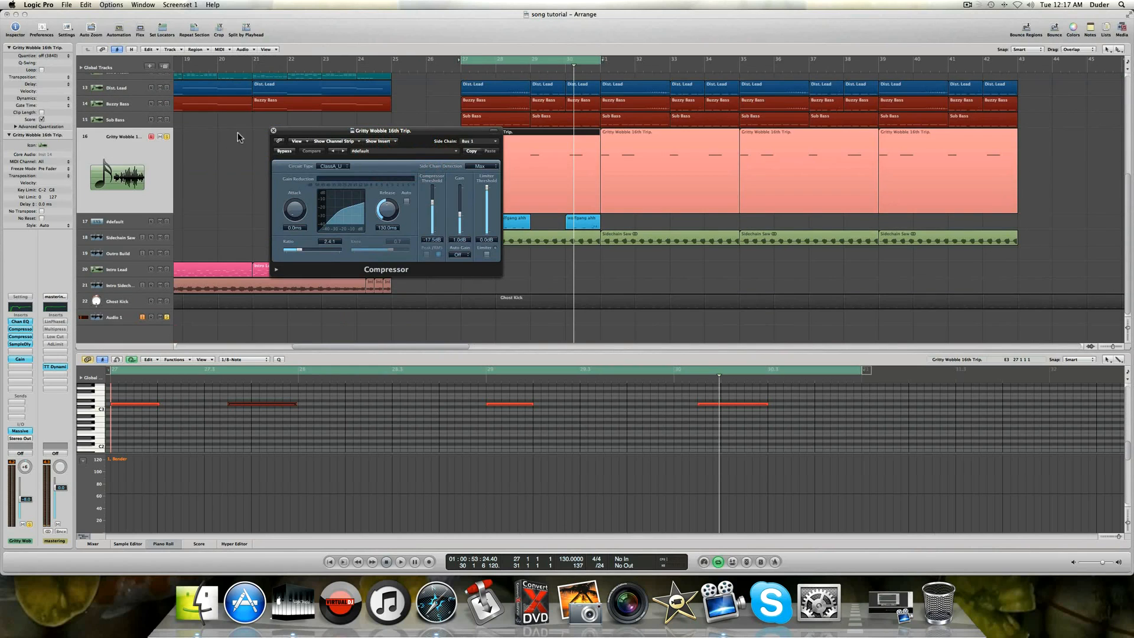
{"action": "key", "text": "space"}
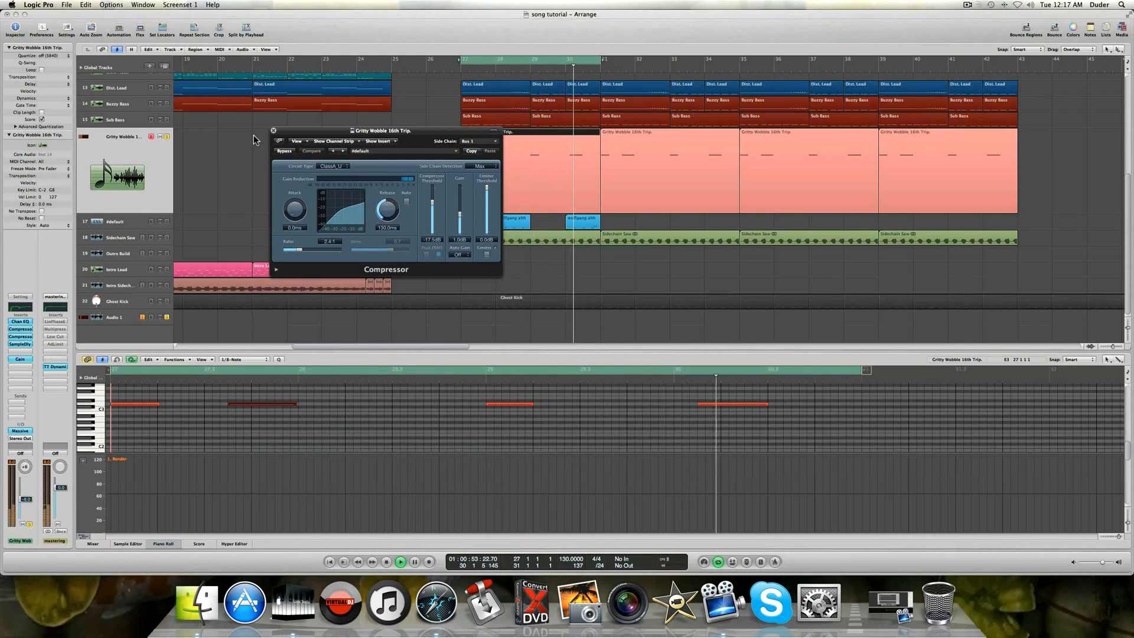
{"action": "key", "text": "space"}
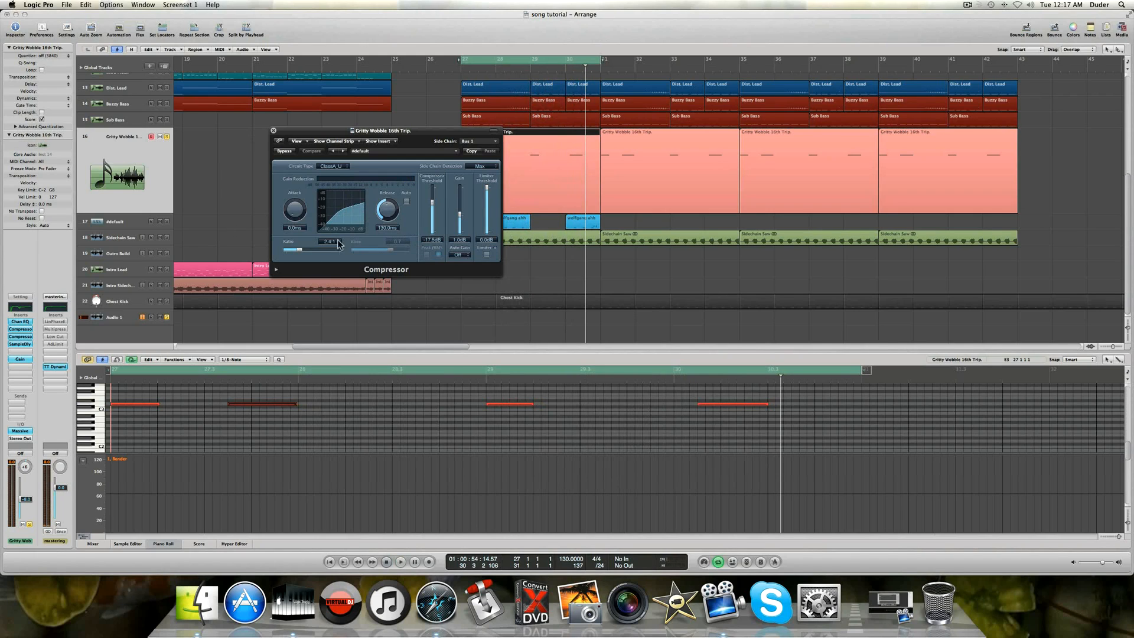
{"action": "left_click", "coordinate": [274, 131]}
Inspect the wobble track's Sample Delay and Gain plug-in settings one after the other.
{"action": "left_click", "coordinate": [20, 344]}
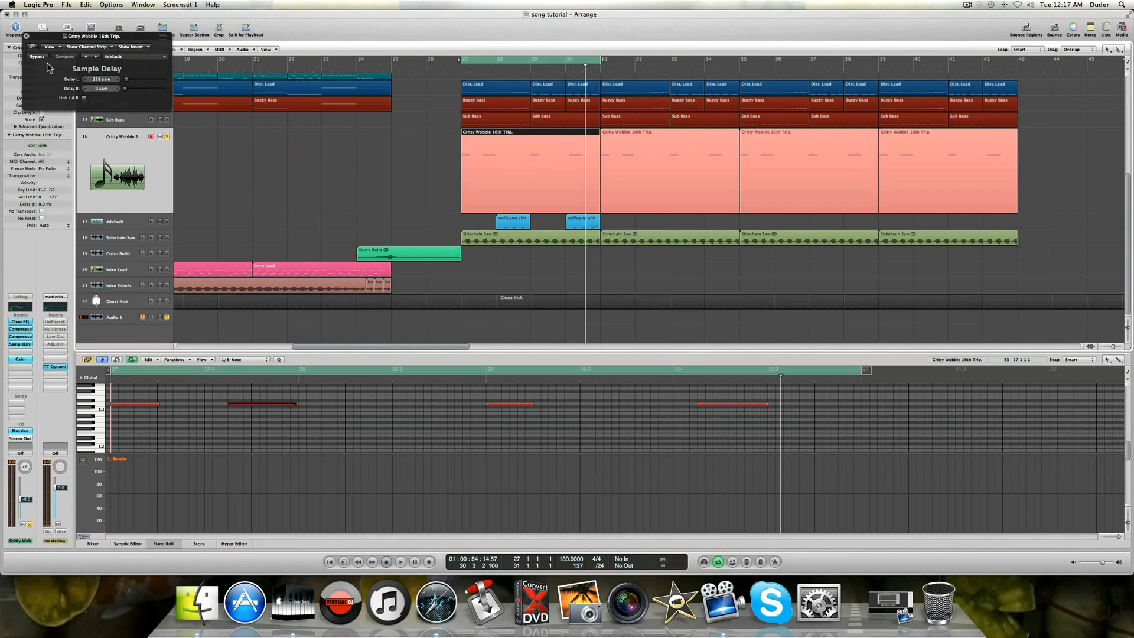
{"action": "left_click", "coordinate": [26, 36]}
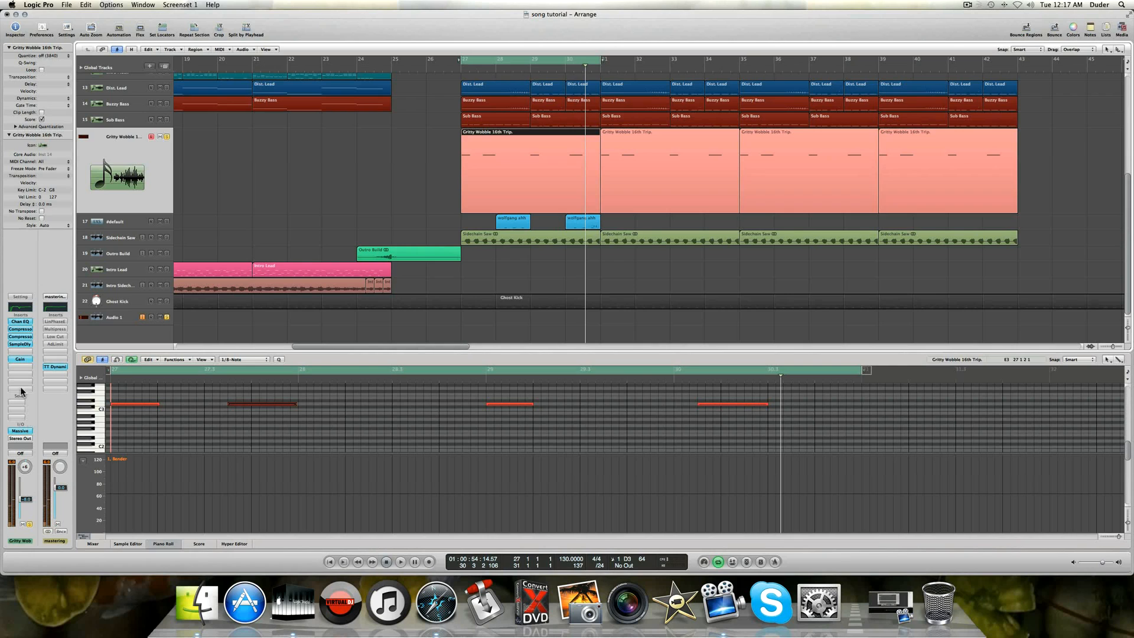
{"action": "left_click", "coordinate": [20, 359]}
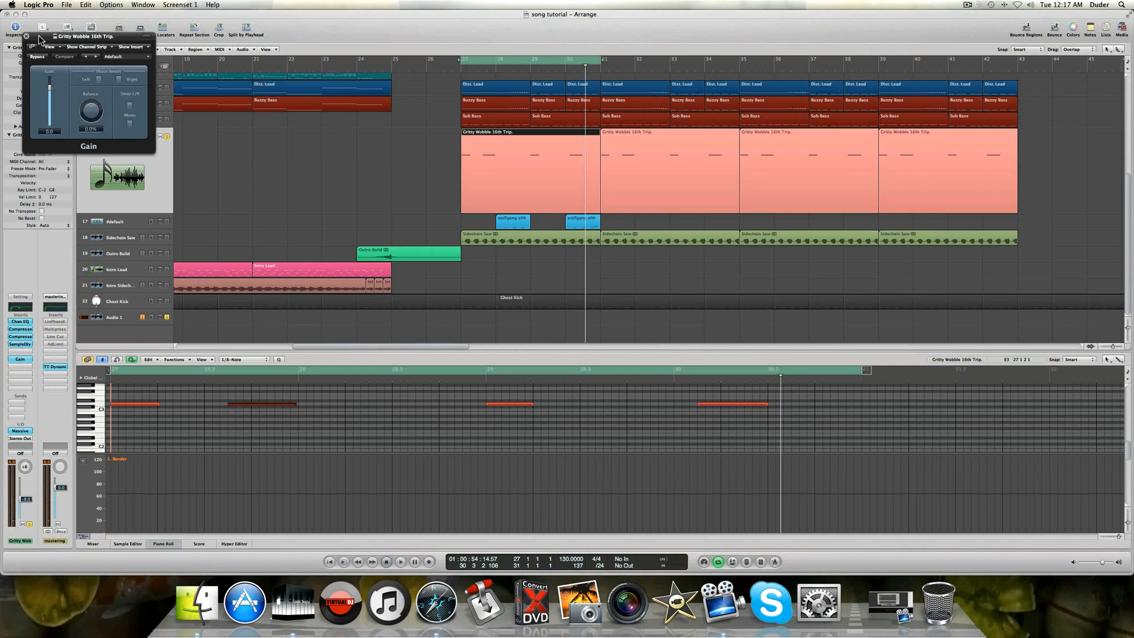
{"action": "left_click", "coordinate": [26, 37]}
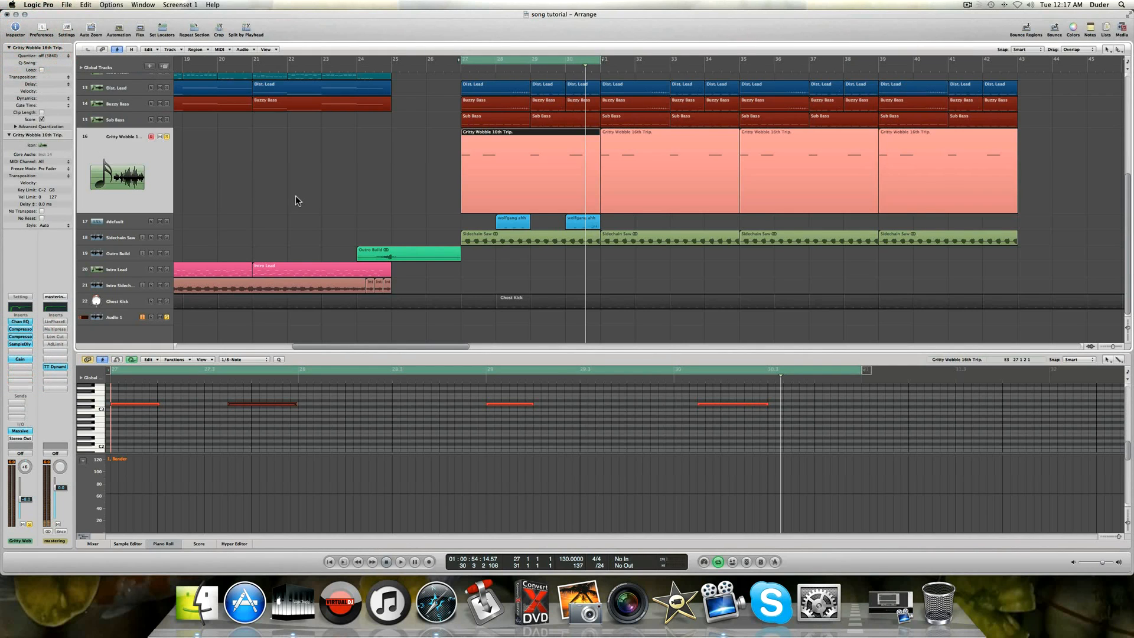
Display the volume automation of the Gritty Wobble 16th Trip. track in the arrangement.
{"action": "key", "text": "a"}
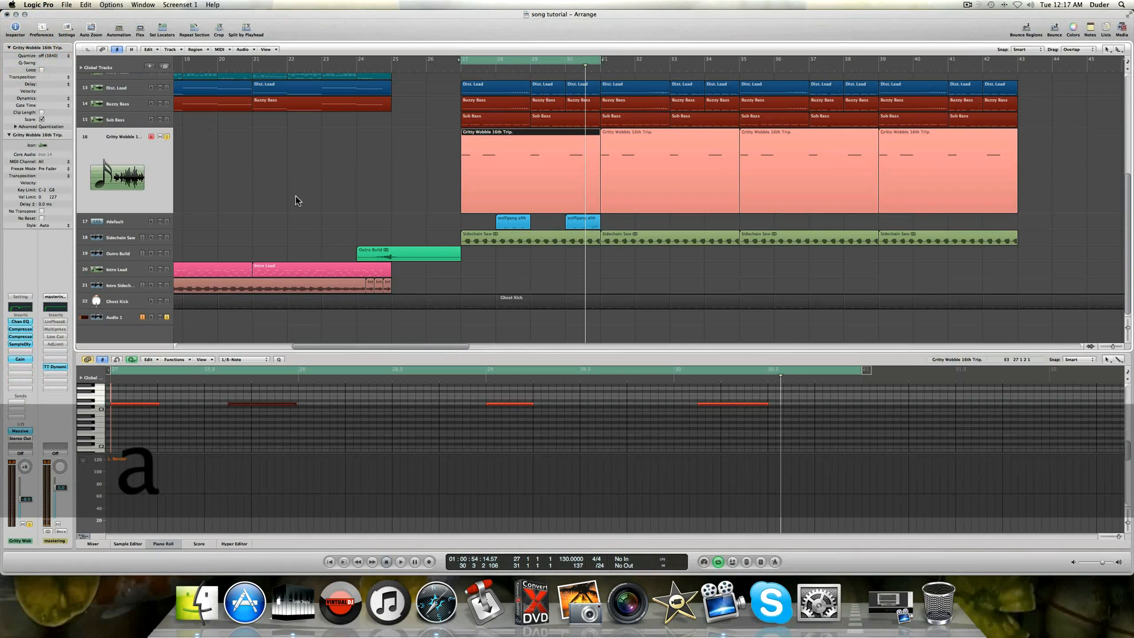
{"action": "key", "text": "a"}
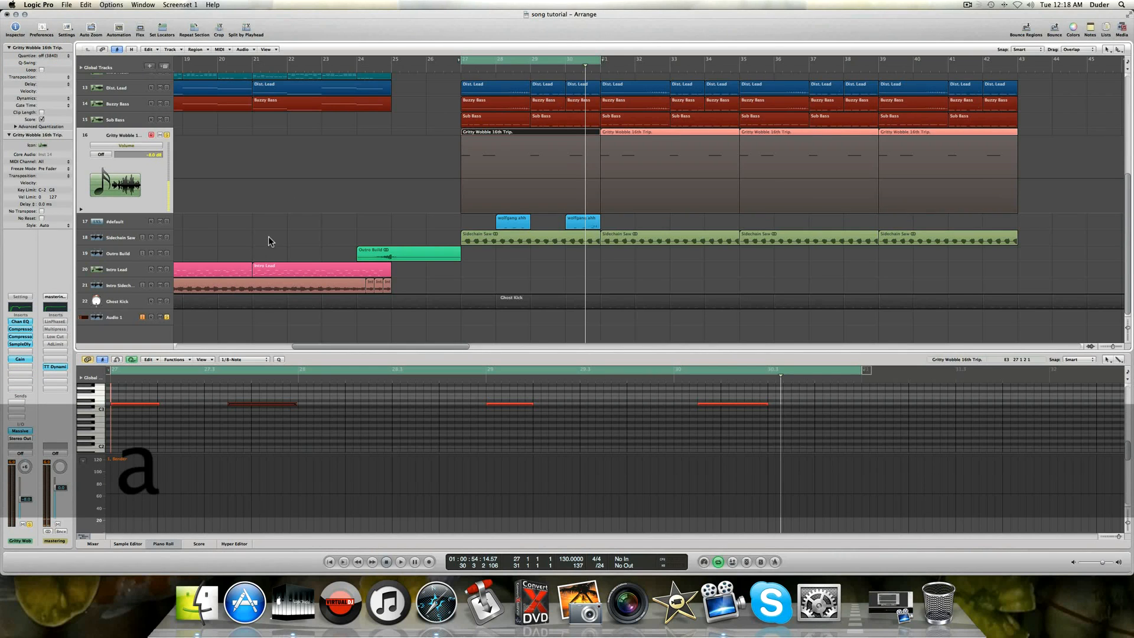
Hide the track automation and open the Channel EQ of the Gritty Wobble 16th Trip. track, moving its window over the arrangement.
{"action": "key", "text": "a"}
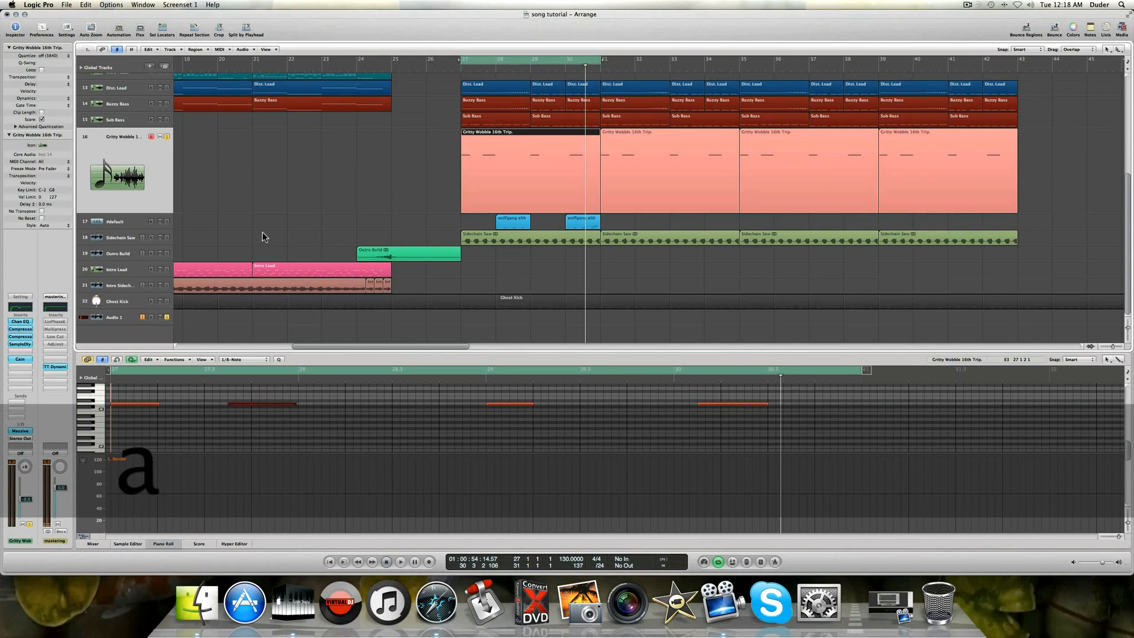
{"action": "left_click", "coordinate": [26, 311]}
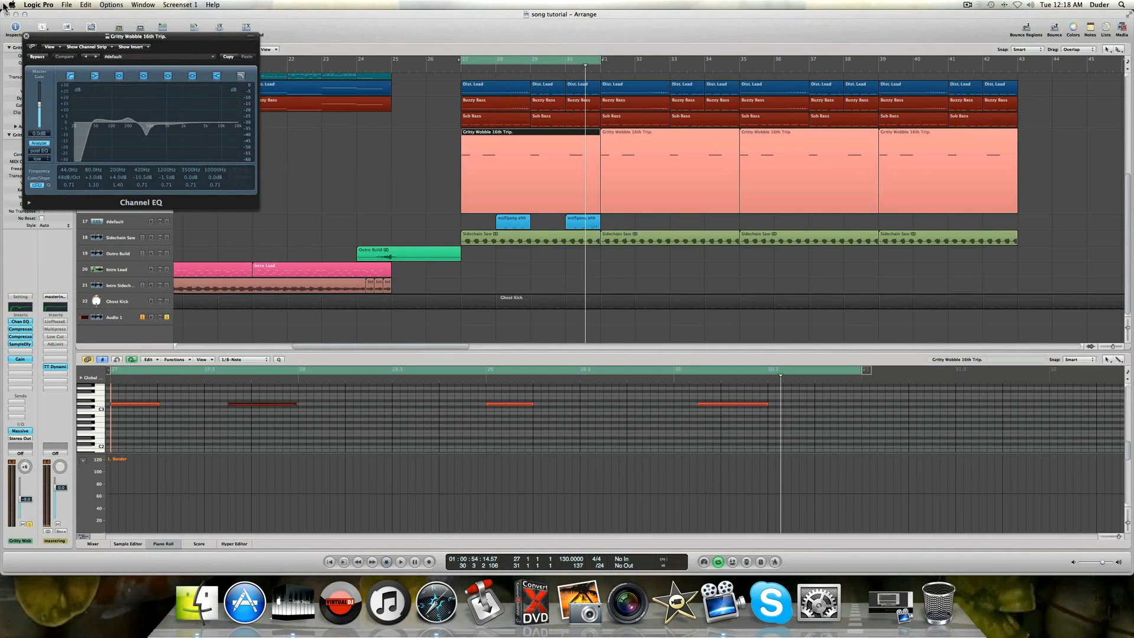
{"action": "left_click_drag", "start_coordinate": [70, 37], "coordinate": [240, 117]}
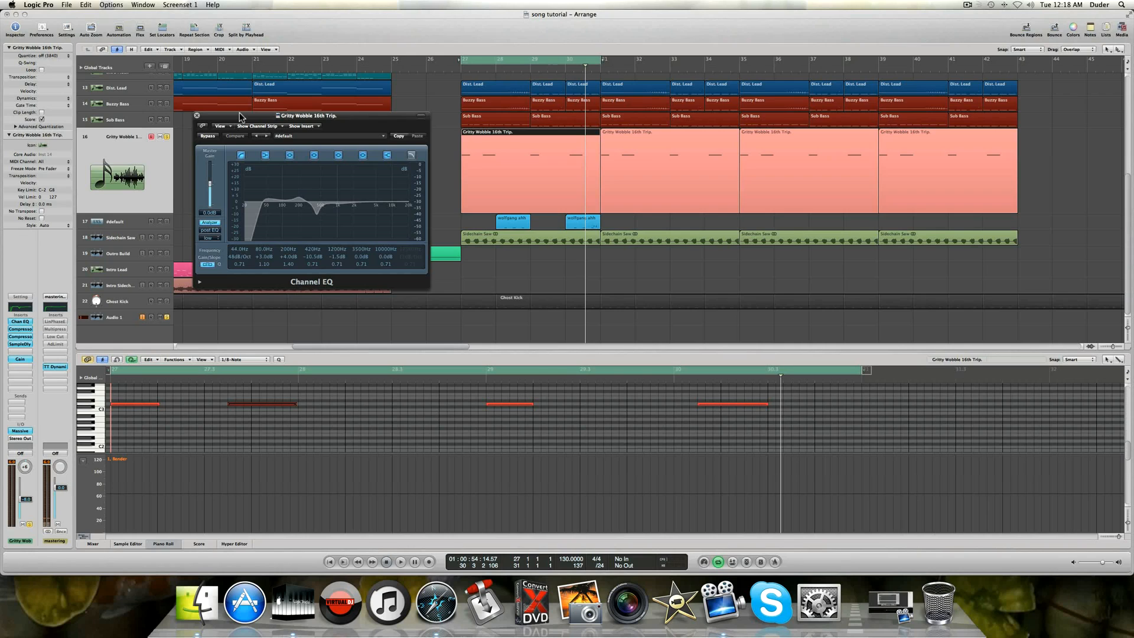
{"action": "left_click_drag", "start_coordinate": [239, 116], "coordinate": [276, 121]}
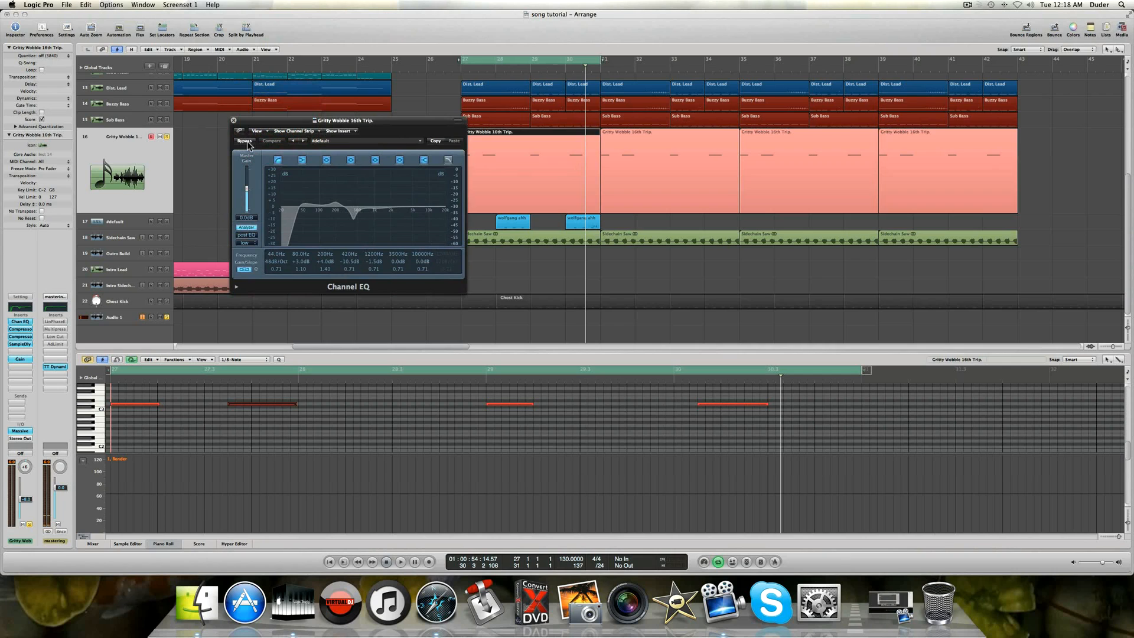
Play the soloed wobble track repeatedly and compare its sound with the Channel EQ active and bypassed.
{"action": "key", "text": "space"}
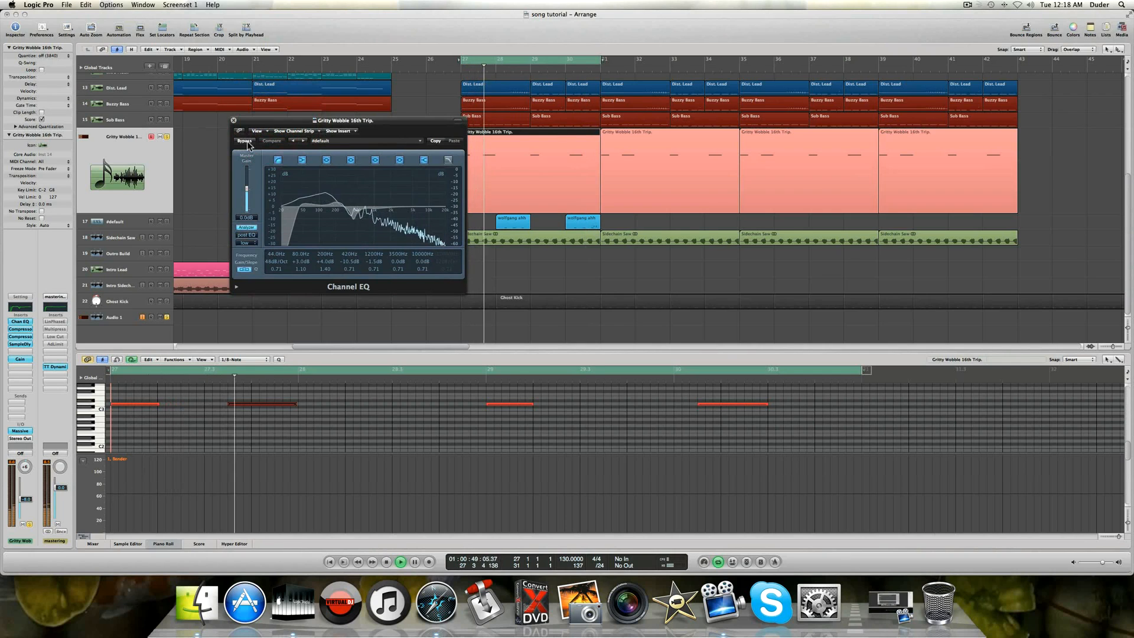
{"action": "left_click", "coordinate": [247, 143]}
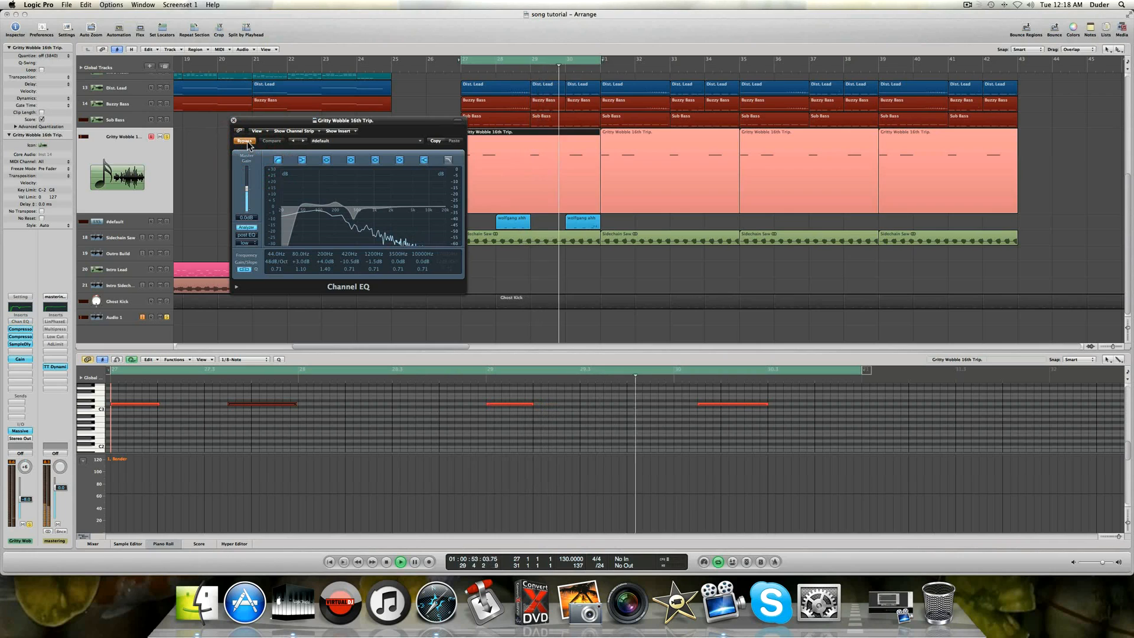
{"action": "key", "text": "space"}
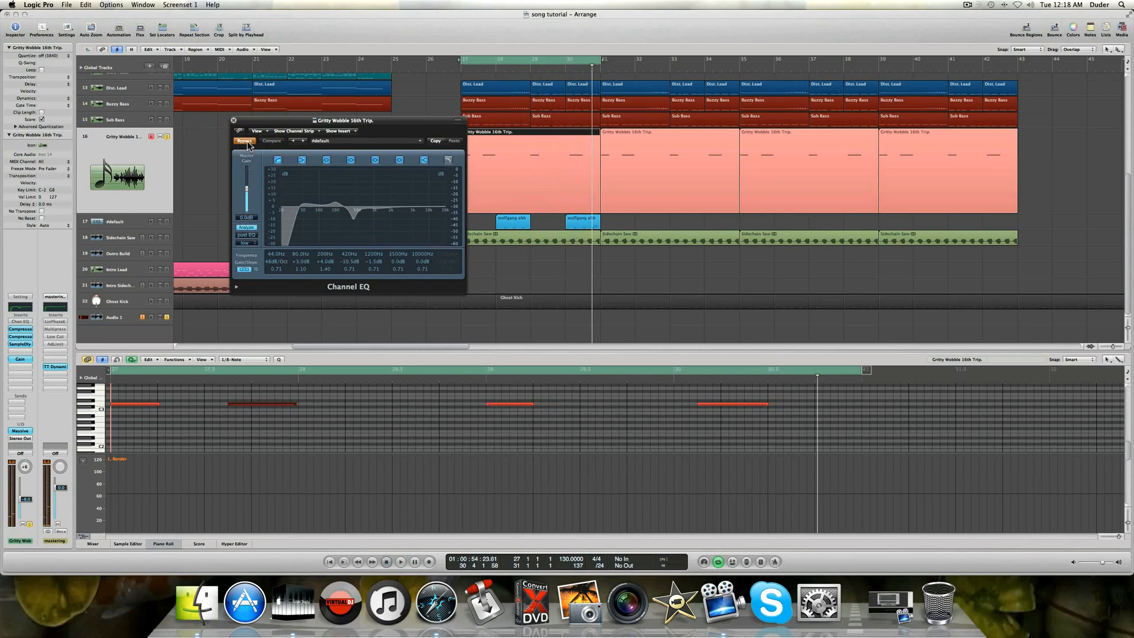
{"action": "key", "text": "space"}
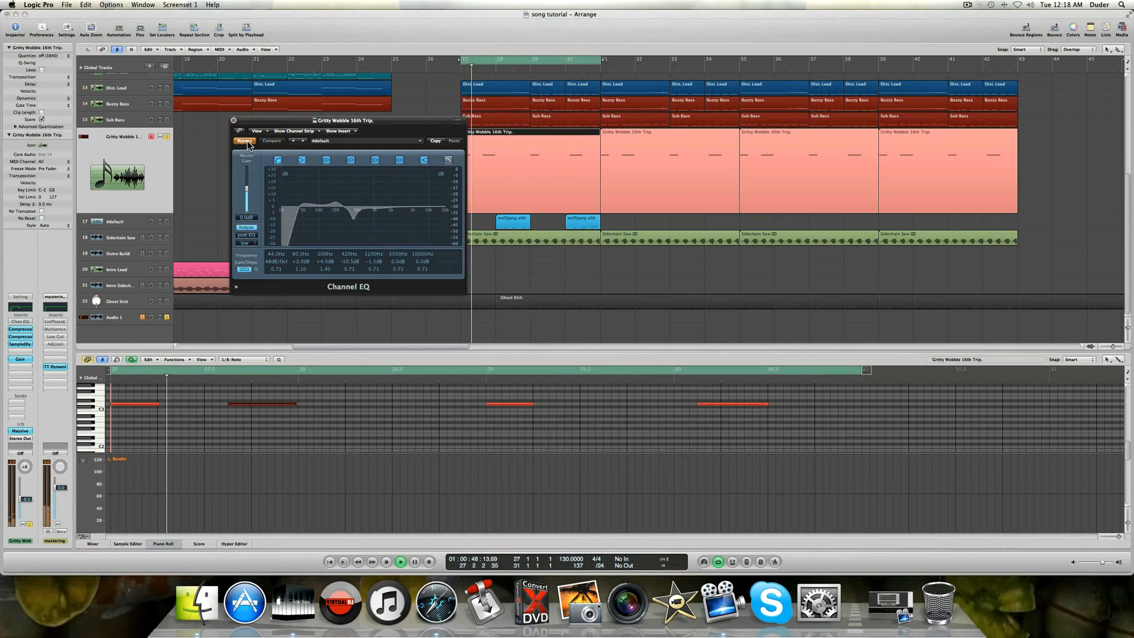
{"action": "key", "text": "space"}
{"action": "left_click", "coordinate": [244, 141]}
{"action": "key", "text": "space"}
{"action": "key", "text": "space"}
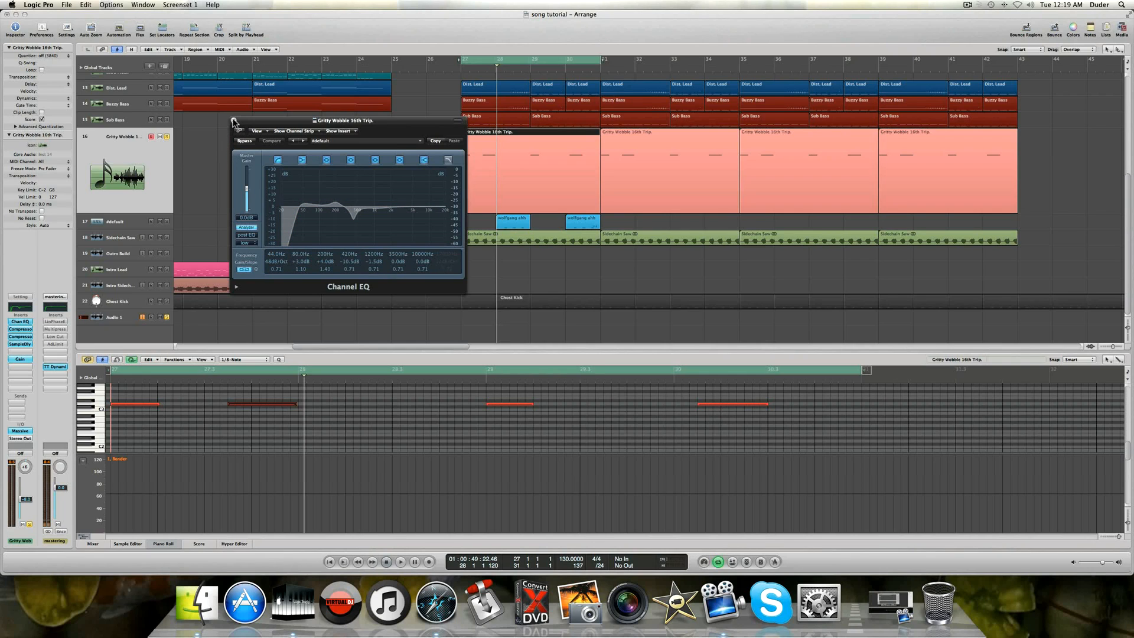
{"action": "key", "text": "space"}
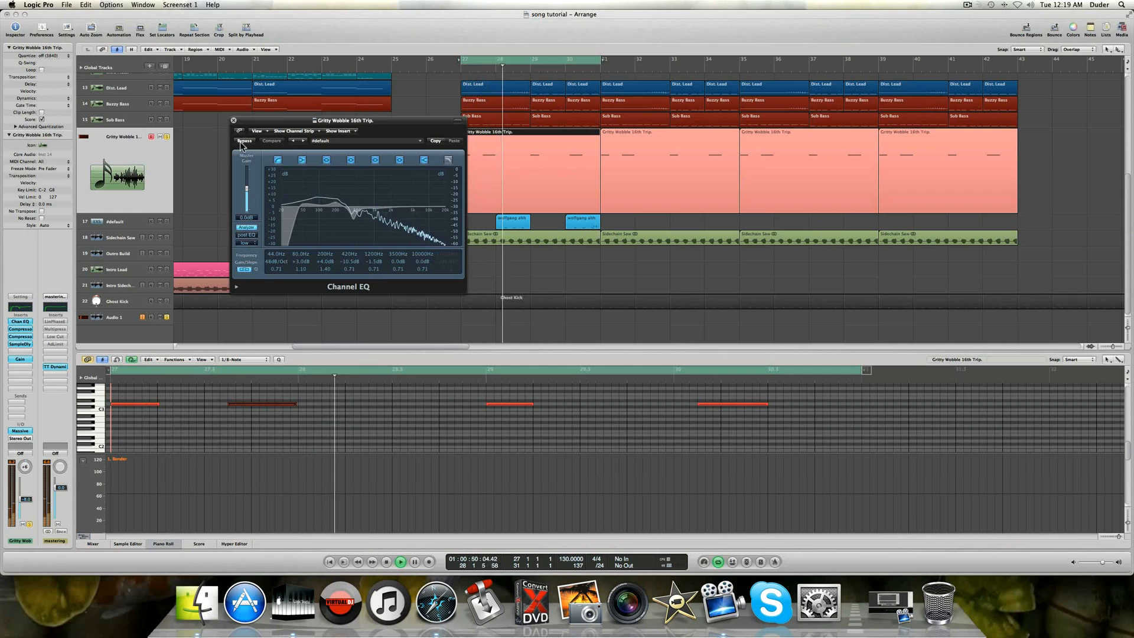
{"action": "left_click", "coordinate": [239, 140]}
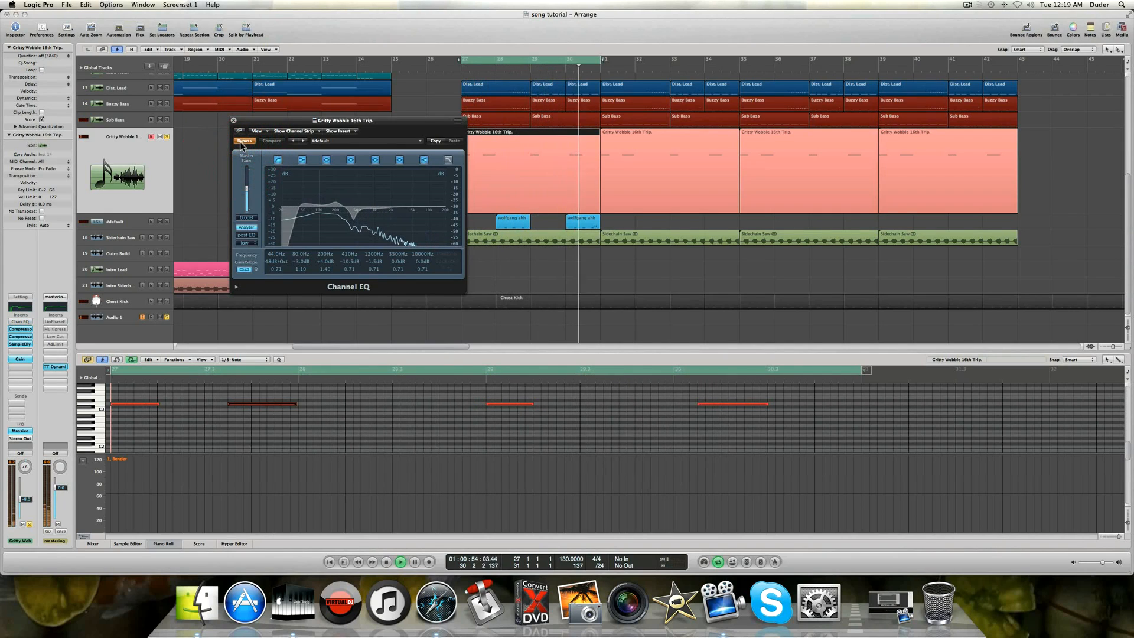
{"action": "left_click", "coordinate": [241, 141]}
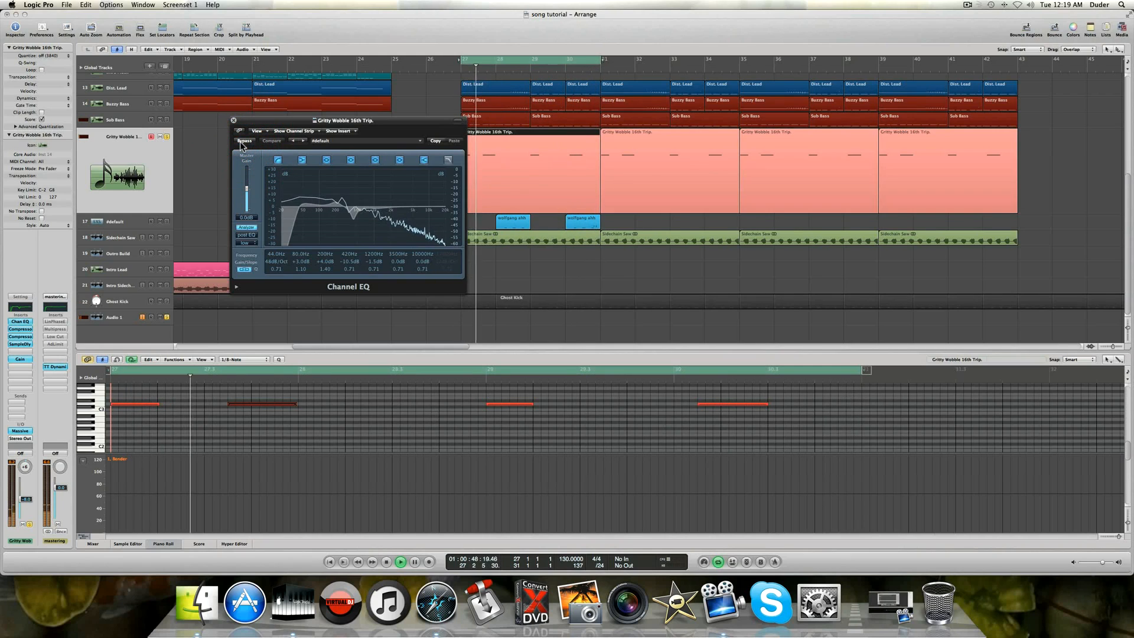
Turn off solo on the wobble track so that the whole arrangement plays.
{"action": "left_click", "coordinate": [167, 137]}
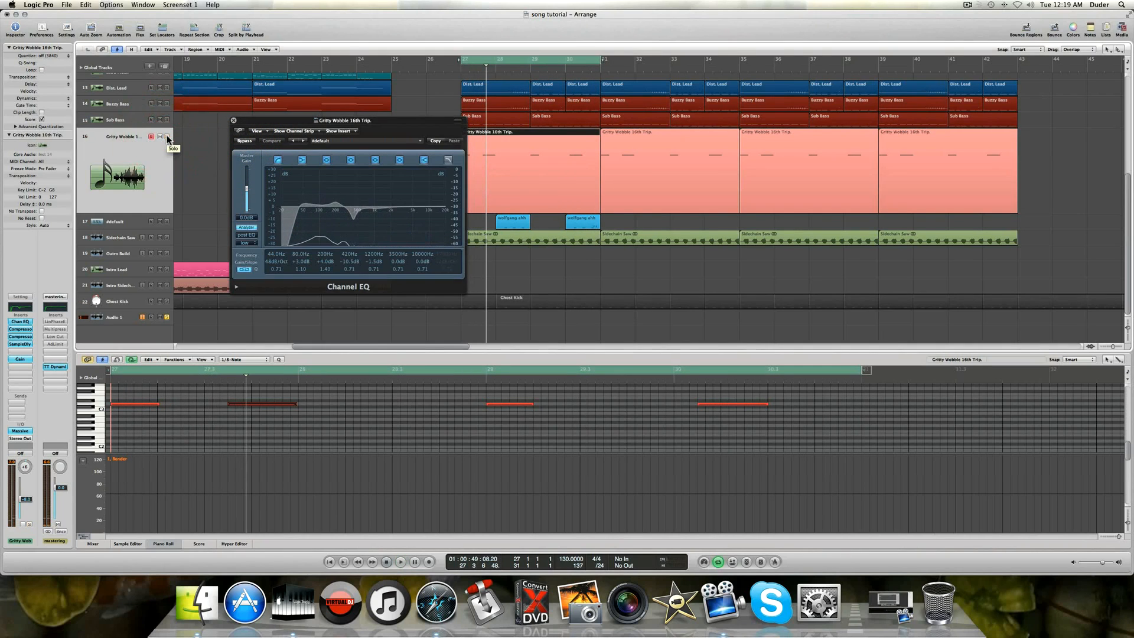
{"action": "scroll", "coordinate": [167, 134], "scroll_direction": "up", "scroll_amount": 5}
{"action": "left_click", "coordinate": [166, 96]}
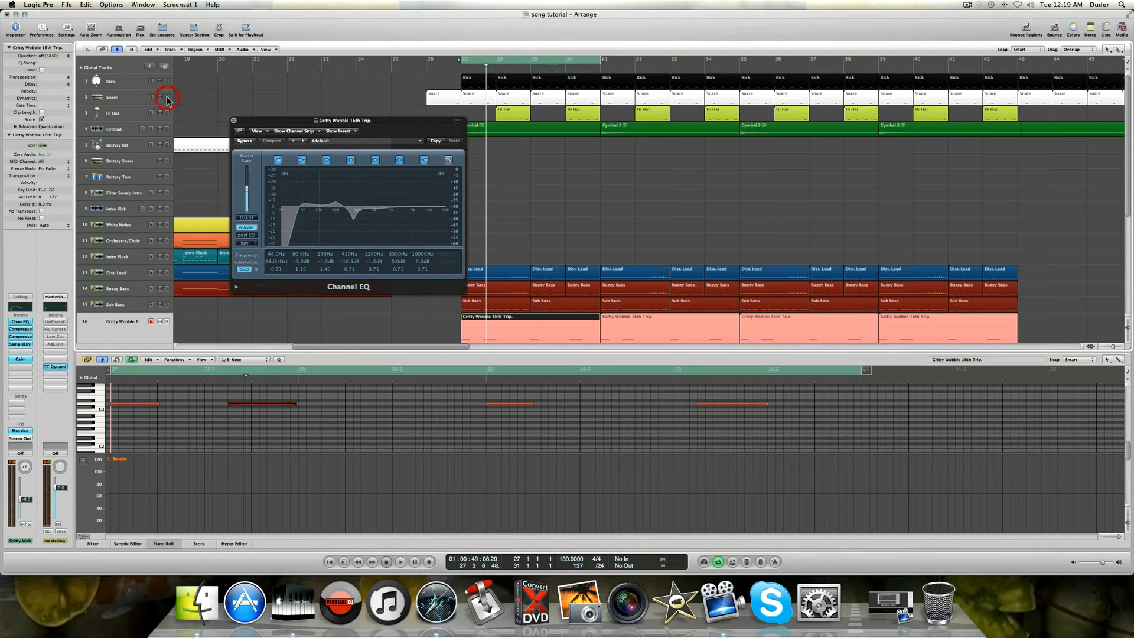
{"action": "scroll", "coordinate": [183, 295], "scroll_direction": "down", "scroll_amount": 3}
{"action": "scroll", "coordinate": [187, 295], "scroll_direction": "down", "scroll_amount": 3}
{"action": "scroll", "coordinate": [165, 313], "scroll_direction": "down", "scroll_amount": 2}
{"action": "scroll", "coordinate": [165, 313], "scroll_direction": "left", "scroll_amount": 4}
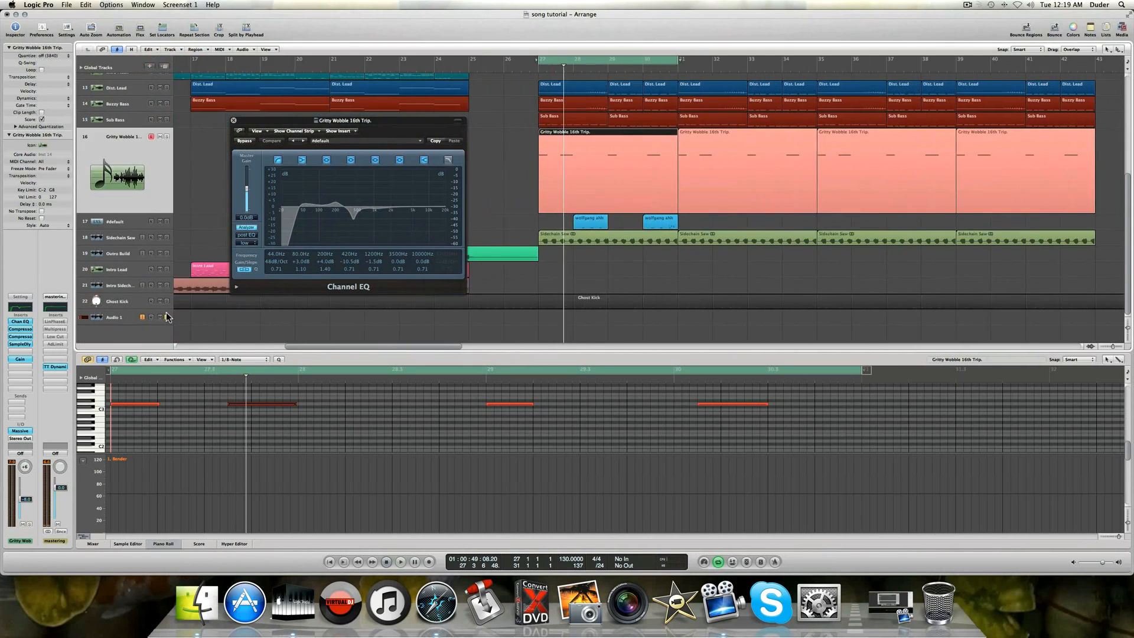
Mute the Sidechain Saw and #default tracks.
{"action": "left_click", "coordinate": [160, 238]}
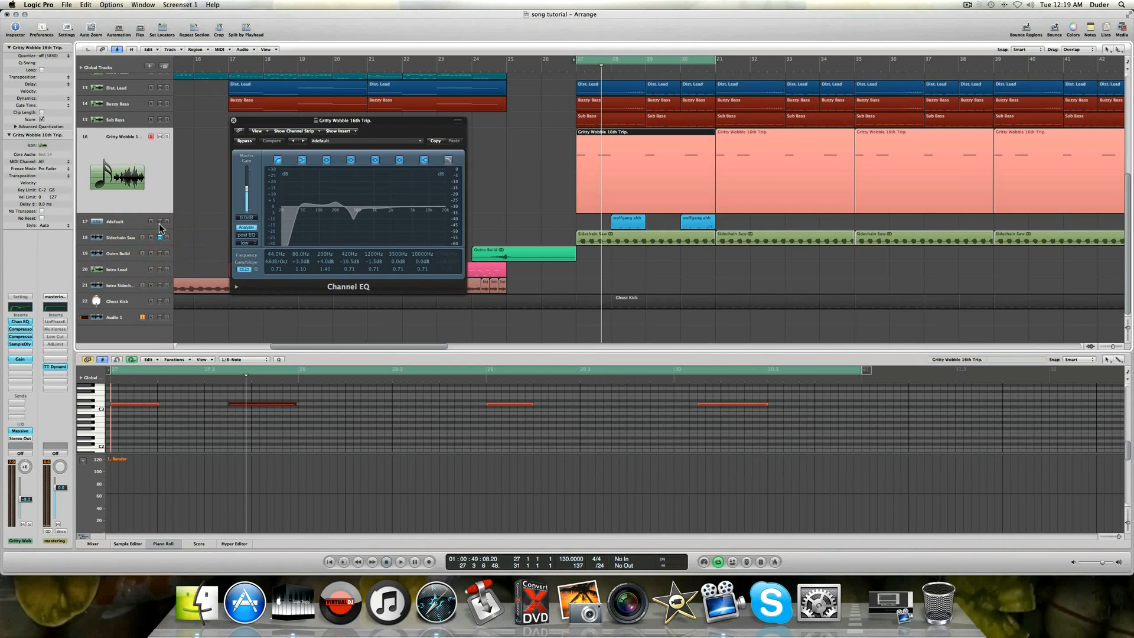
{"action": "left_click", "coordinate": [160, 227]}
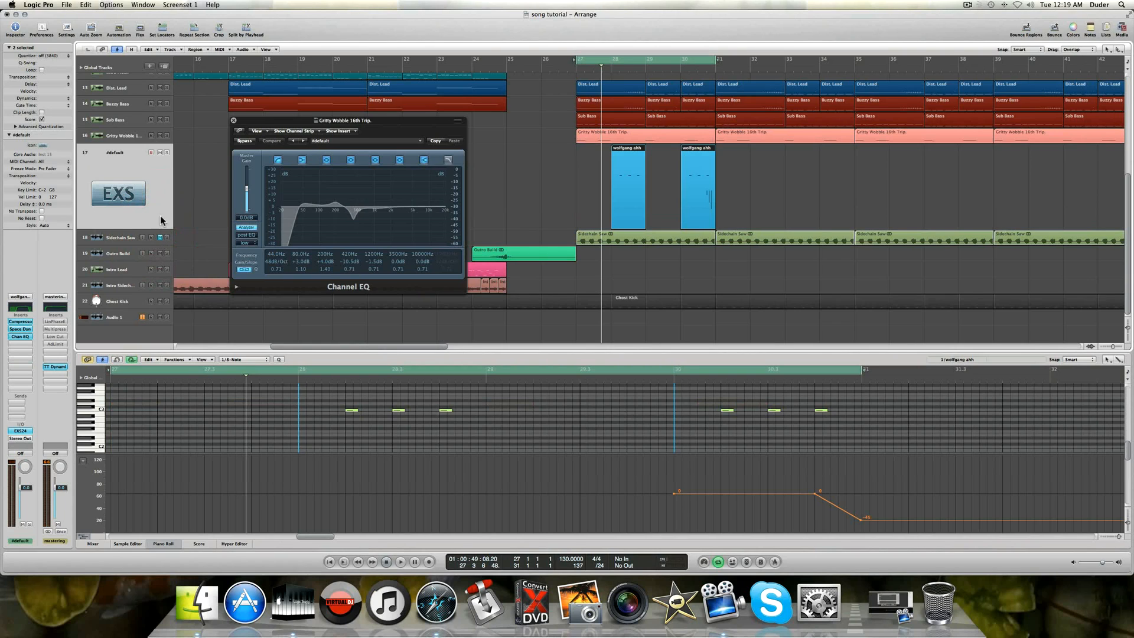
{"action": "left_click", "coordinate": [160, 152]}
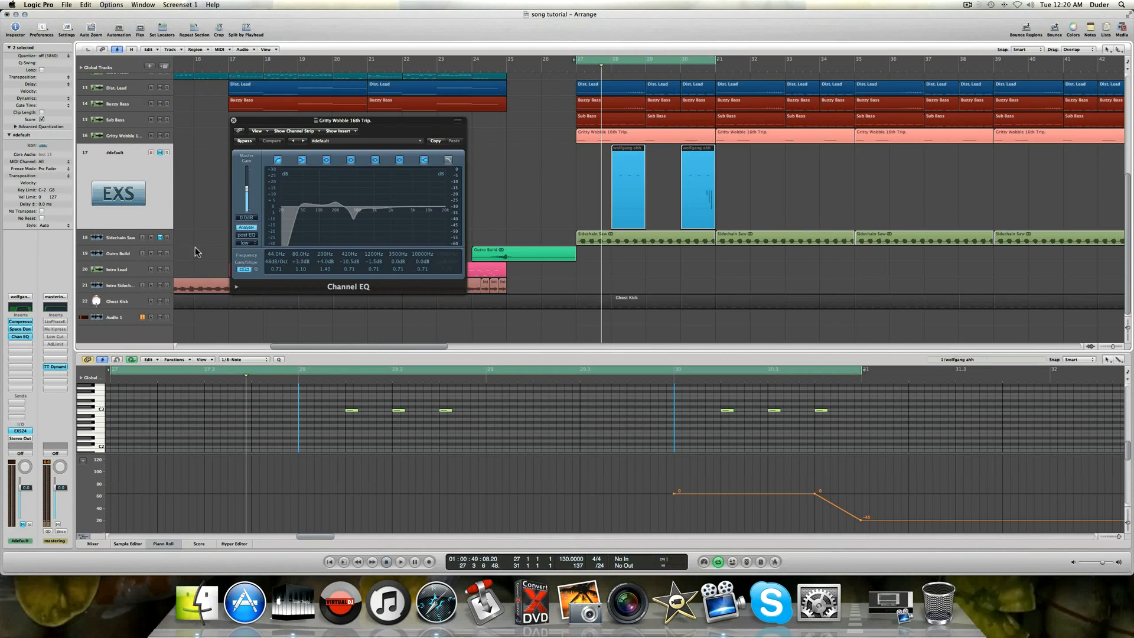
Compare the wobble within the mix with its Channel EQ active and bypassed, leave the EQ active and close its window.
{"action": "key", "text": "space"}
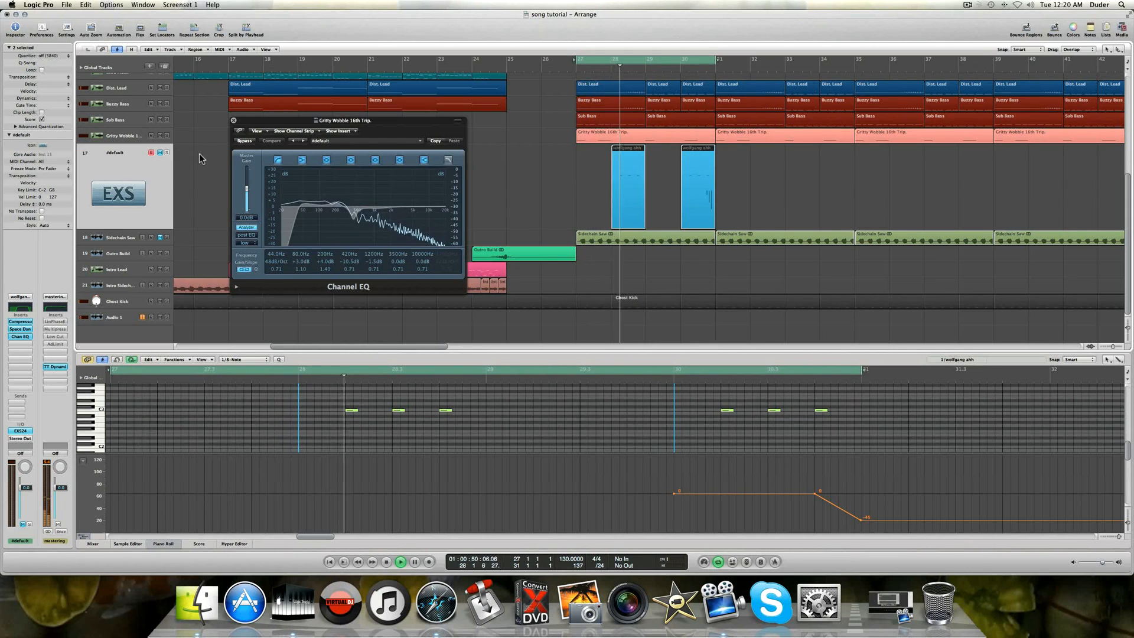
{"action": "left_click", "coordinate": [244, 141]}
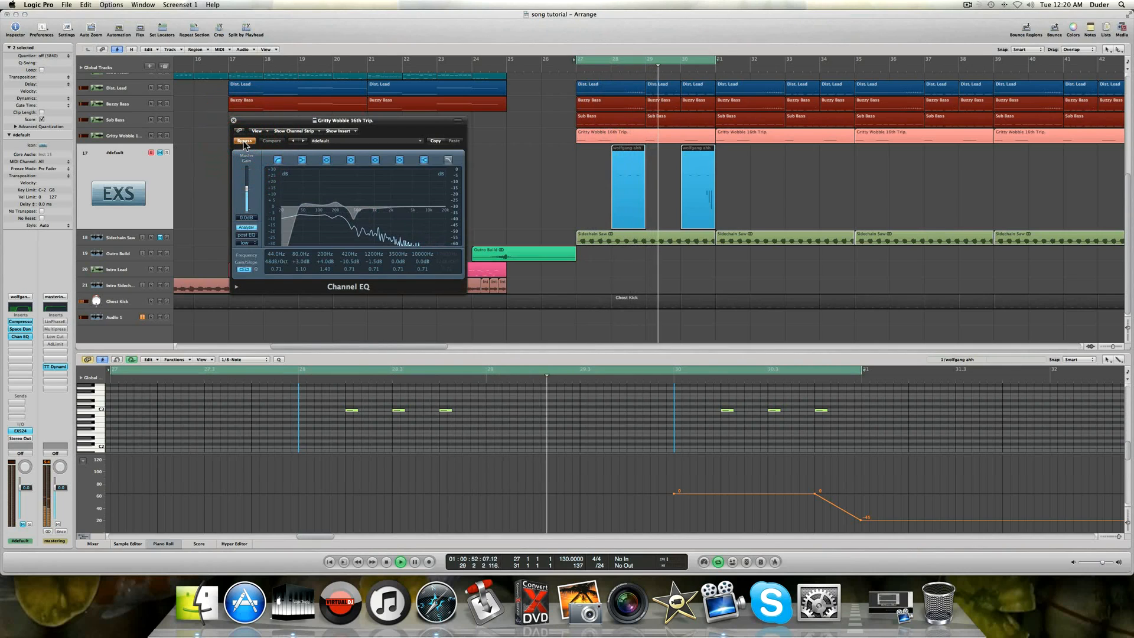
{"action": "key", "text": "space"}
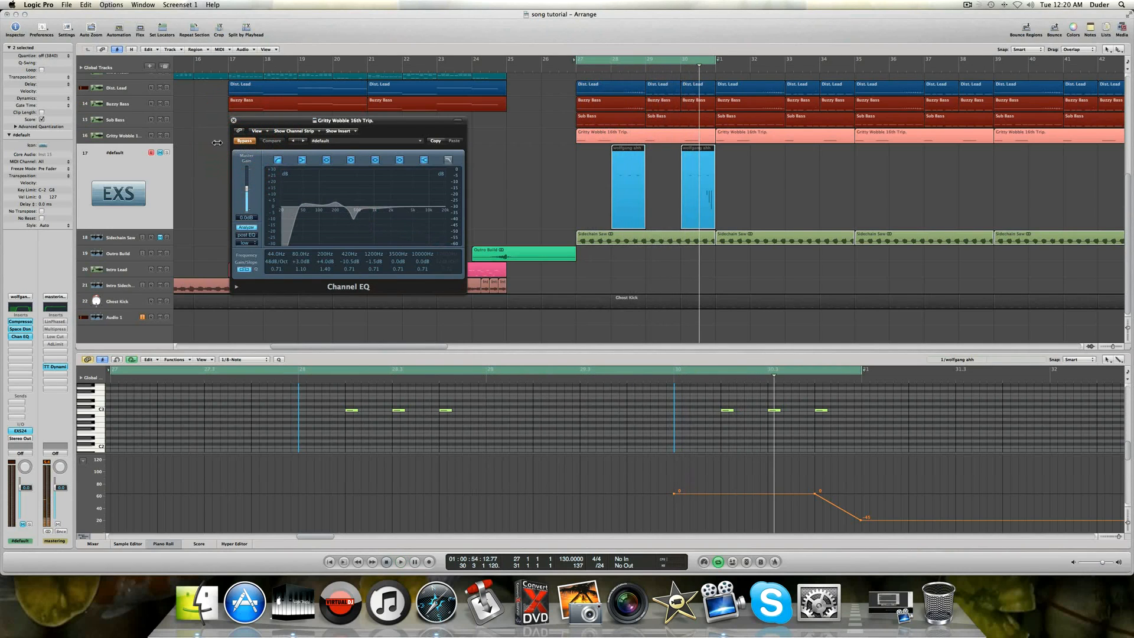
{"action": "left_click", "coordinate": [118, 136]}
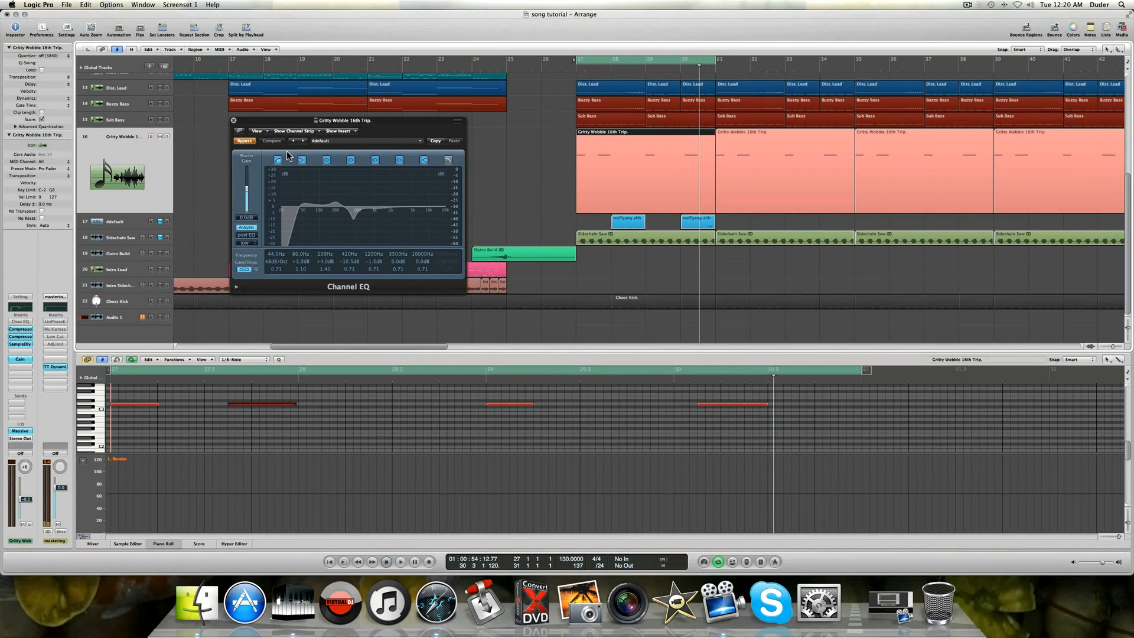
{"action": "key", "text": "space"}
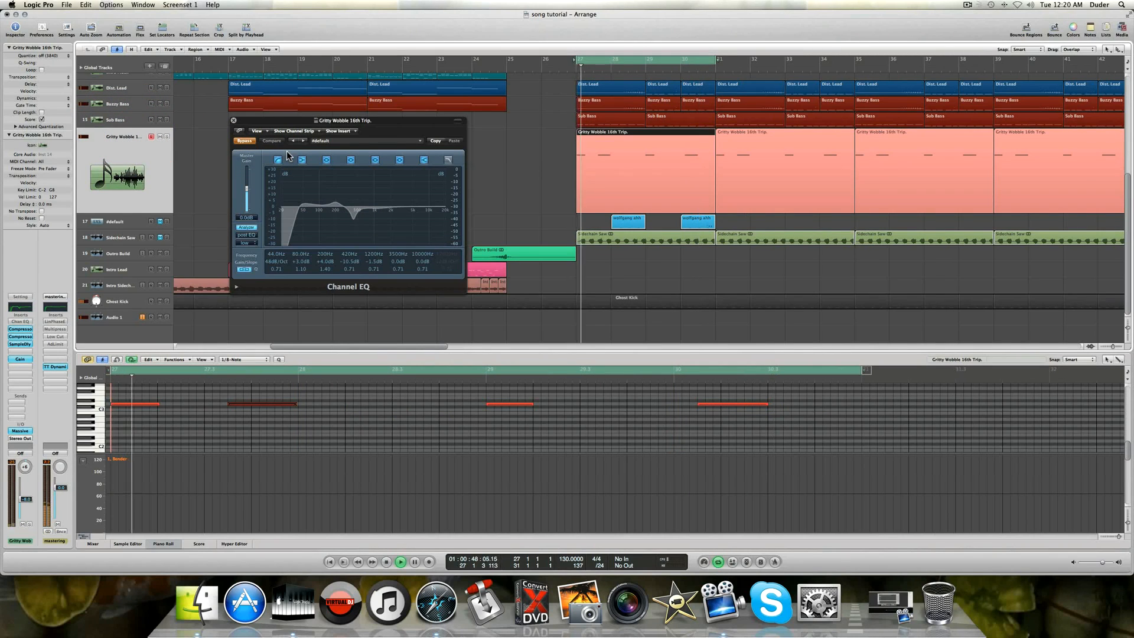
{"action": "key", "text": "space"}
{"action": "left_click", "coordinate": [243, 142]}
{"action": "key", "text": "space"}
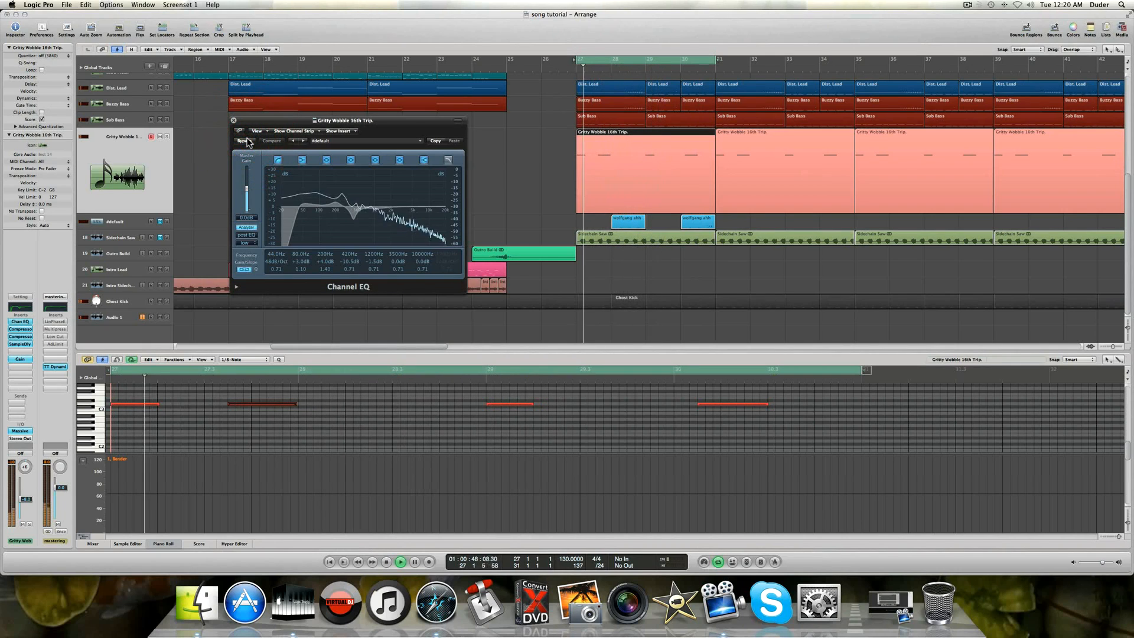
{"action": "key", "text": "space"}
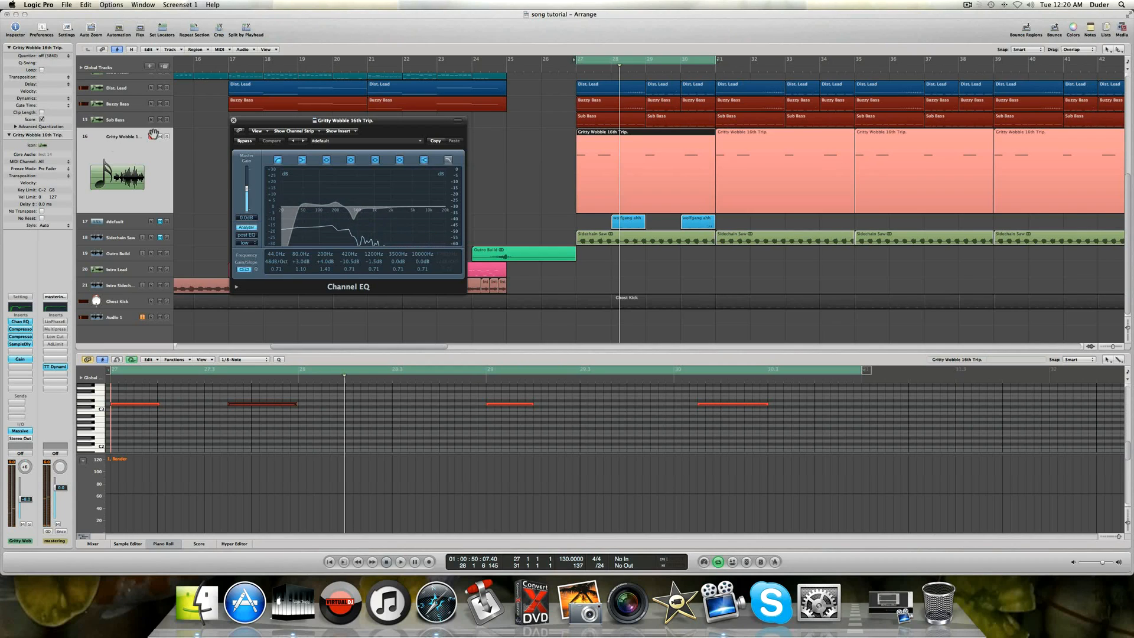
{"action": "left_click", "coordinate": [242, 141]}
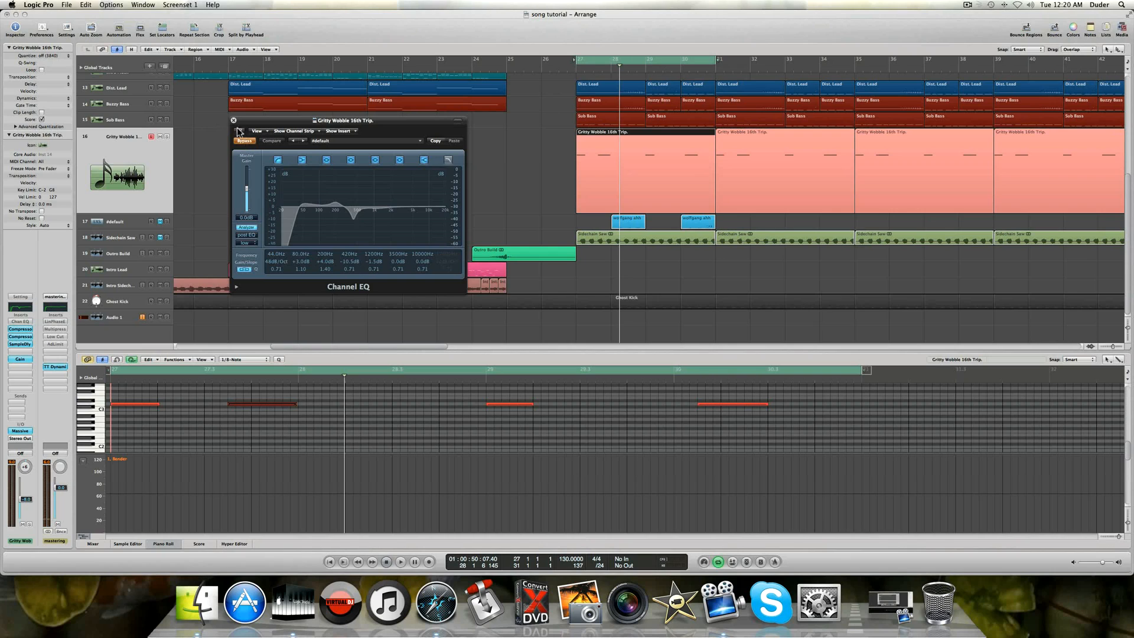
{"action": "left_click", "coordinate": [243, 141]}
{"action": "left_click", "coordinate": [234, 121]}
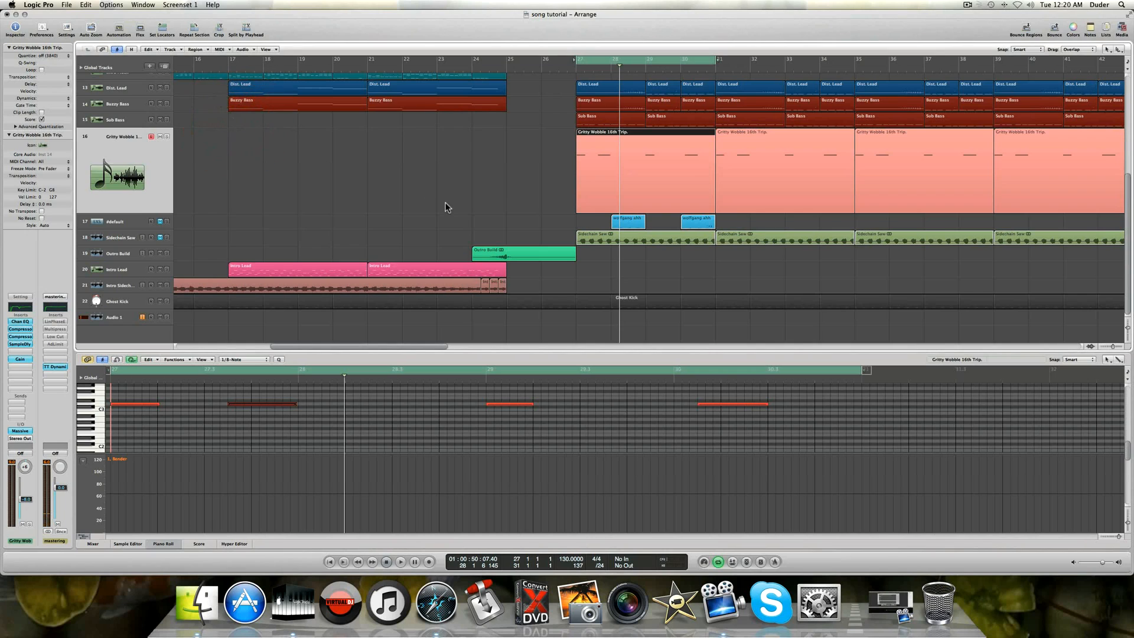
Unmute the #default and Sidechain Saw tracks and save the project.
{"action": "left_click", "coordinate": [160, 222]}
{"action": "left_click", "coordinate": [160, 238]}
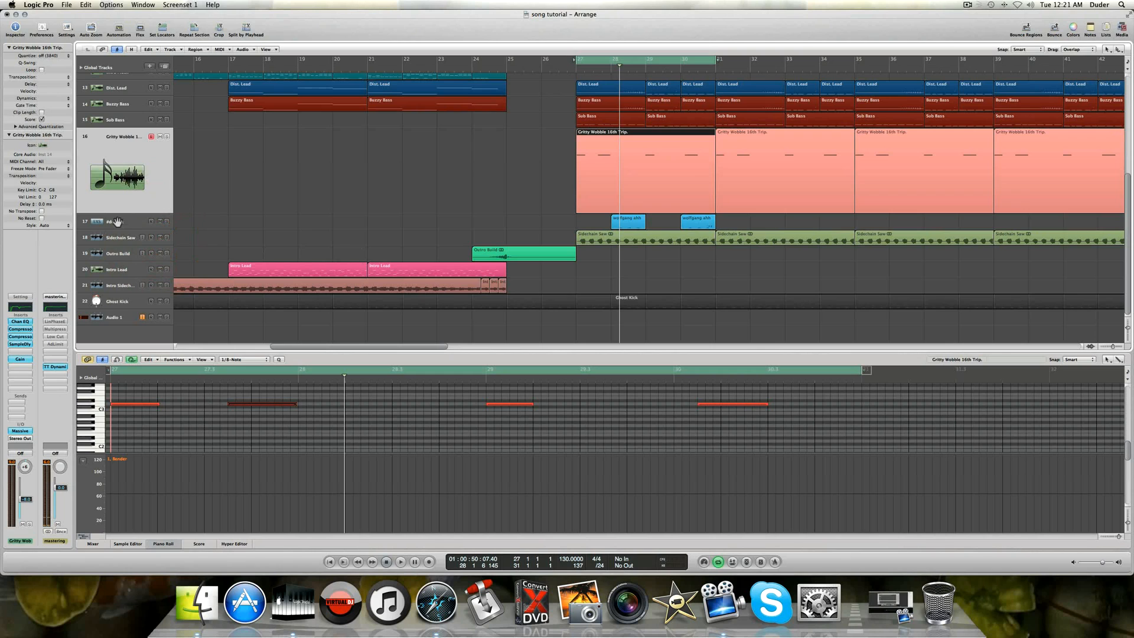
{"action": "left_click", "coordinate": [120, 239]}
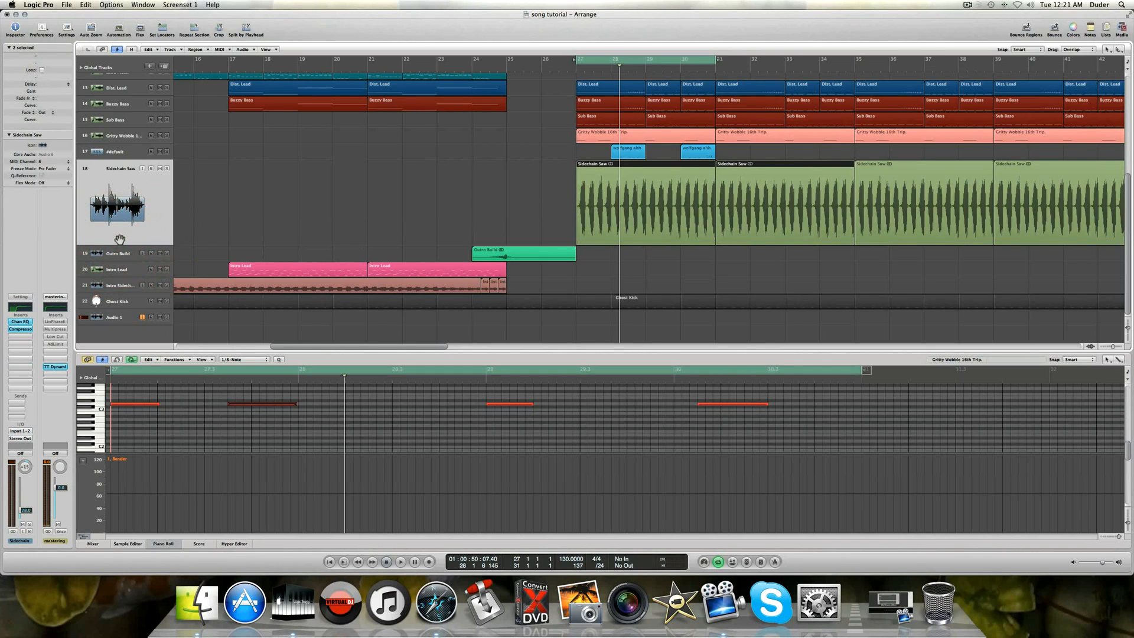
{"action": "key", "text": "super+s"}
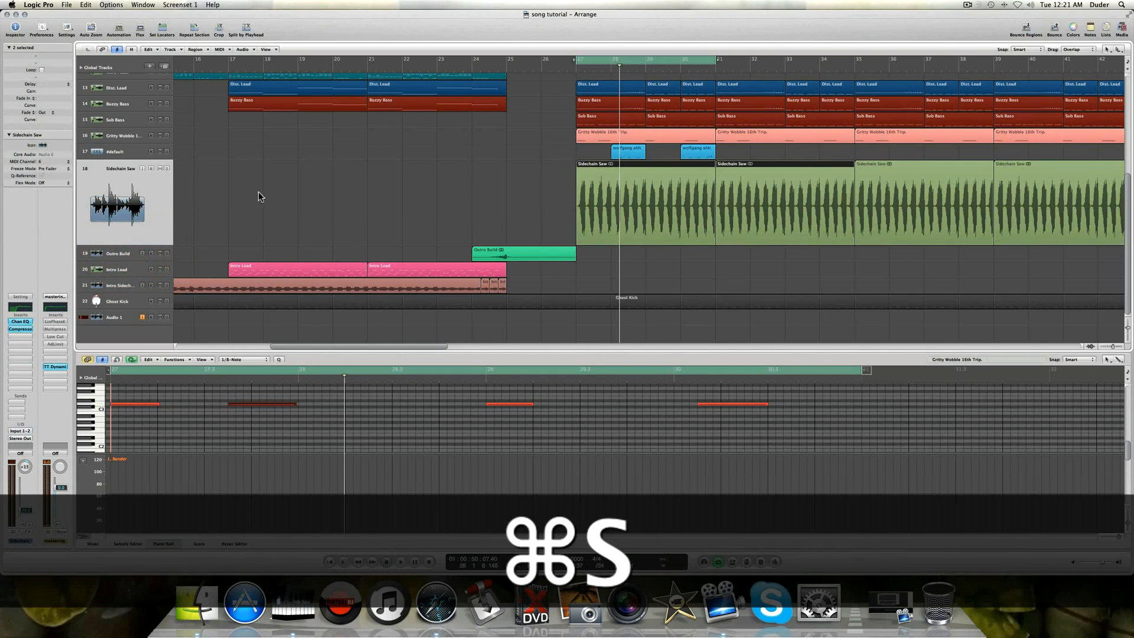
Select the Sidechain Saw track and show the project's audio files in the Bin.
{"action": "left_click", "coordinate": [124, 153]}
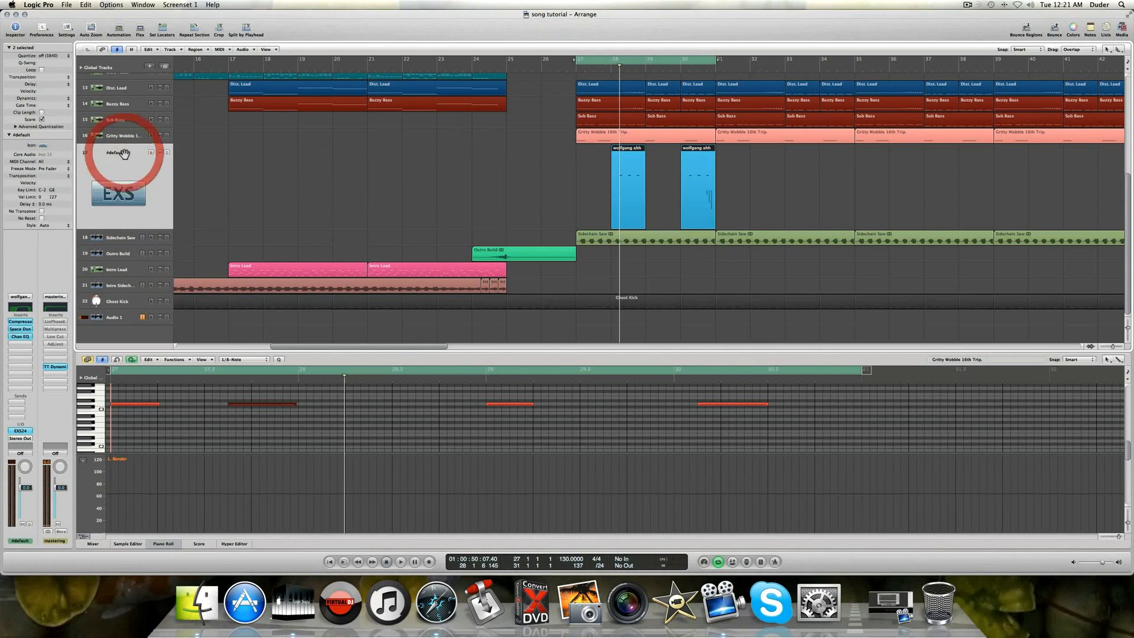
{"action": "left_click", "coordinate": [94, 258]}
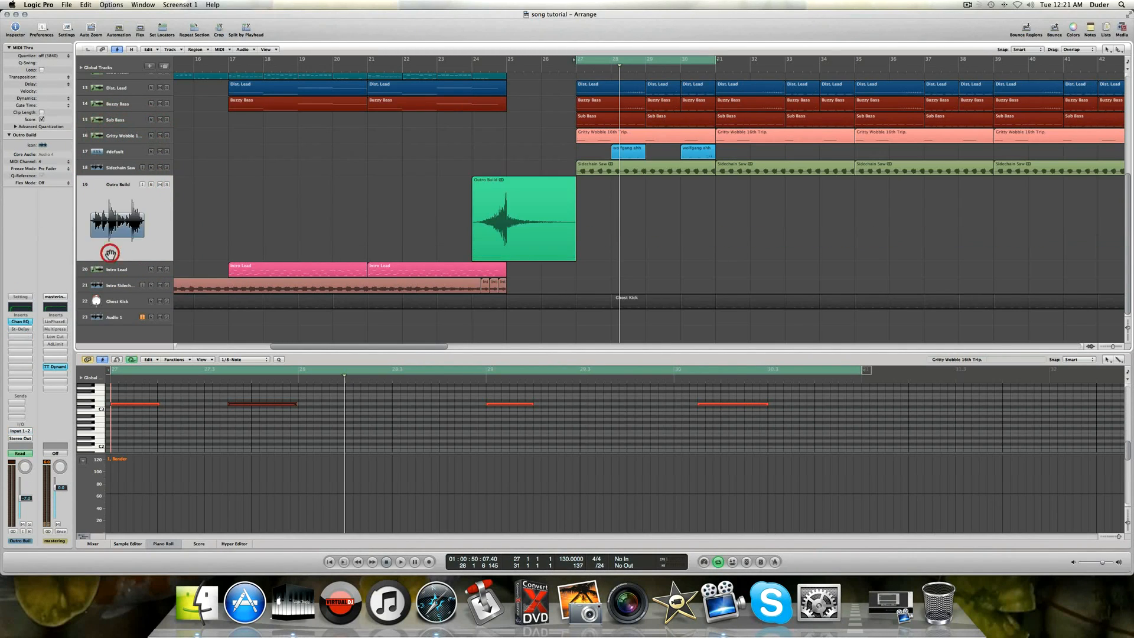
{"action": "left_click", "coordinate": [118, 172]}
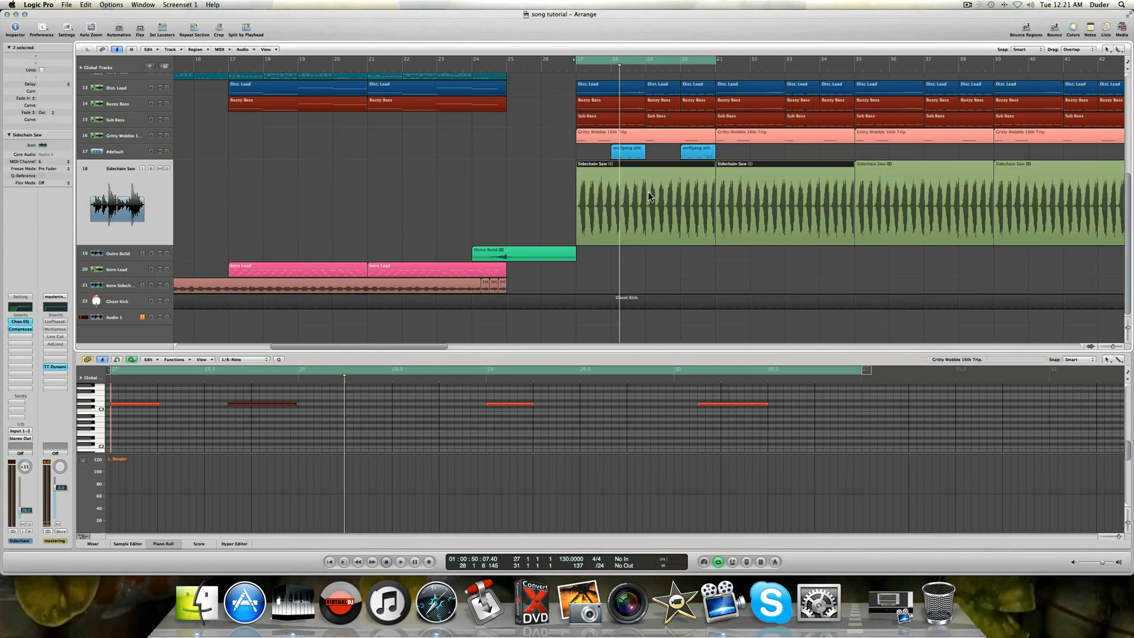
{"action": "left_click", "coordinate": [1120, 30]}
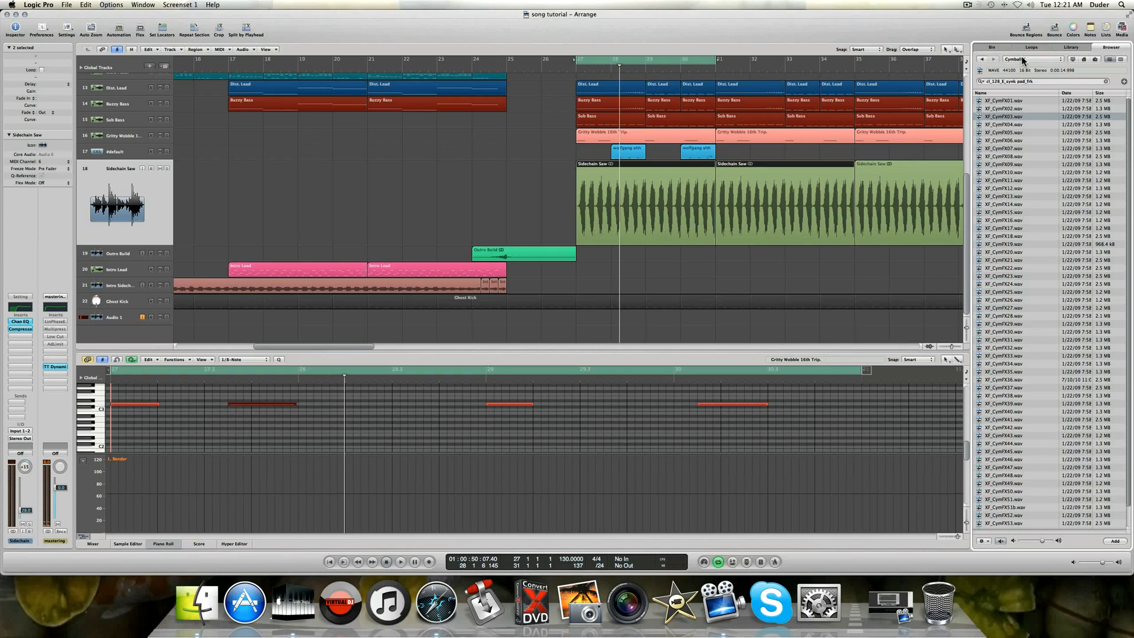
{"action": "left_click", "coordinate": [1003, 48]}
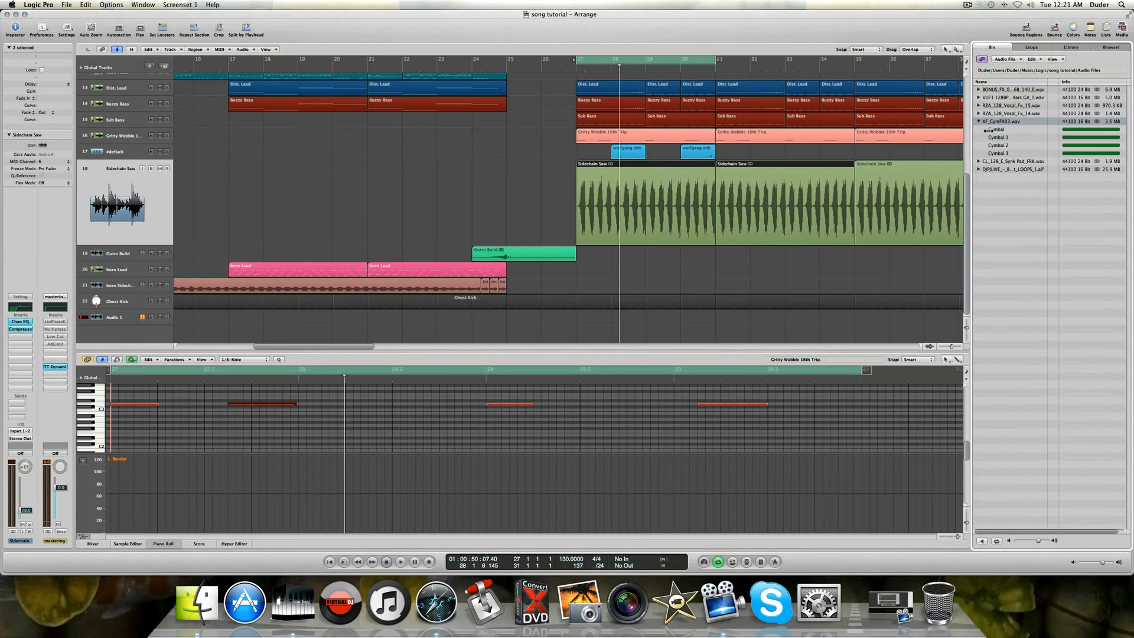
Pick CL_128_E_Synk Pad_FRK.wav in the Bin and search the Browser's CymbalFX and home folders for "cl_128_E_synk pad_frk".
{"action": "left_click", "coordinate": [1000, 163]}
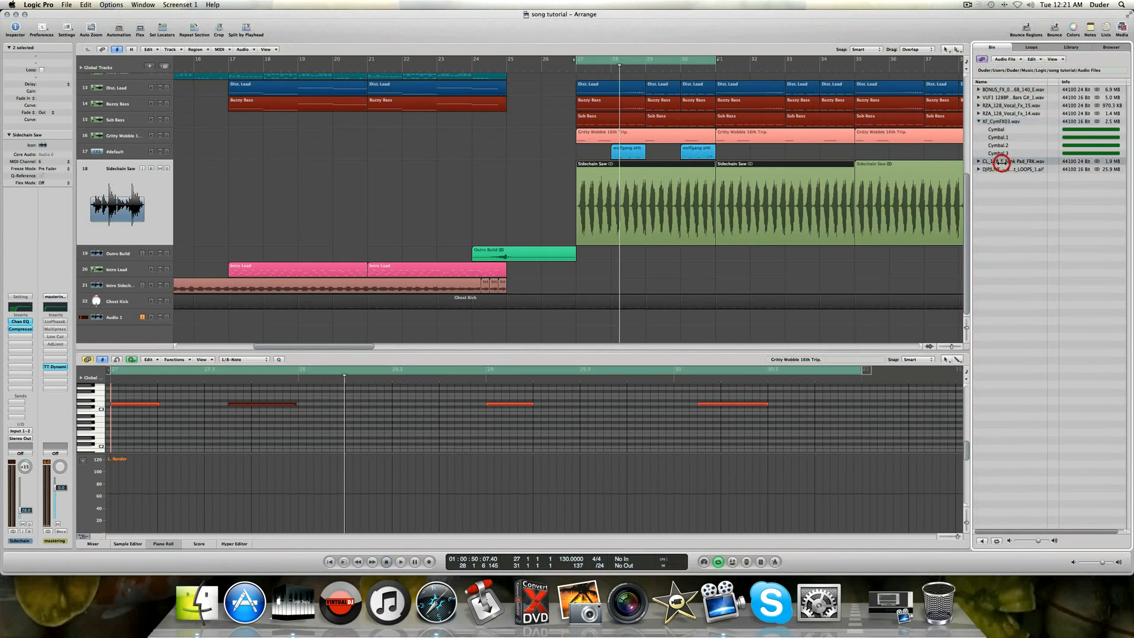
{"action": "left_click", "coordinate": [979, 162]}
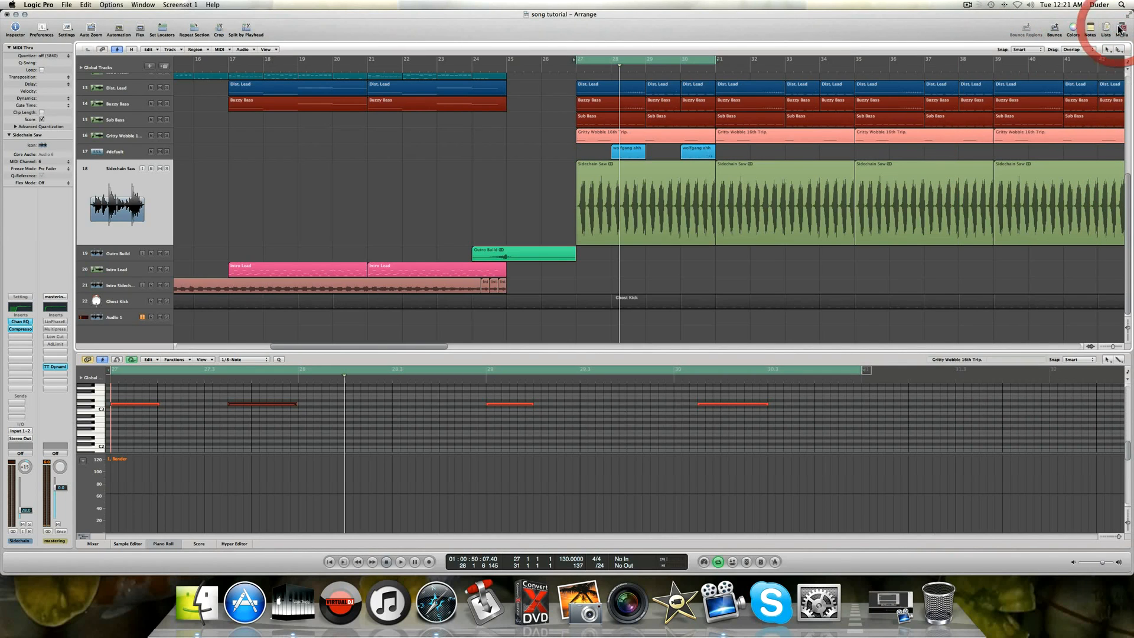
{"action": "left_click", "coordinate": [1110, 47]}
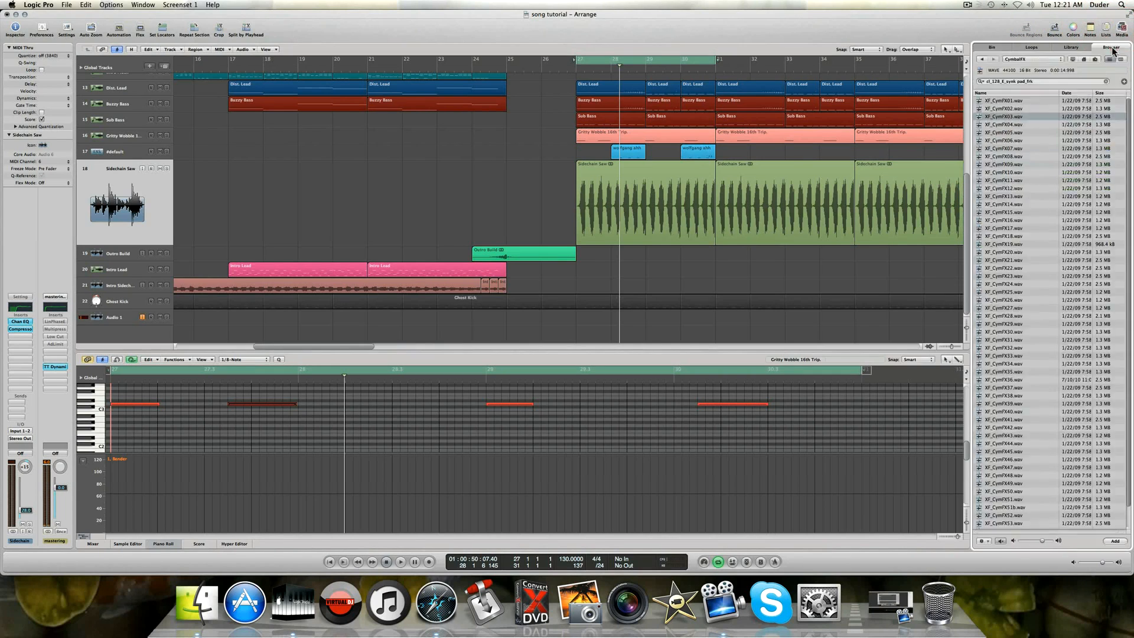
{"action": "left_click", "coordinate": [1048, 80]}
{"action": "key", "text": "Return"}
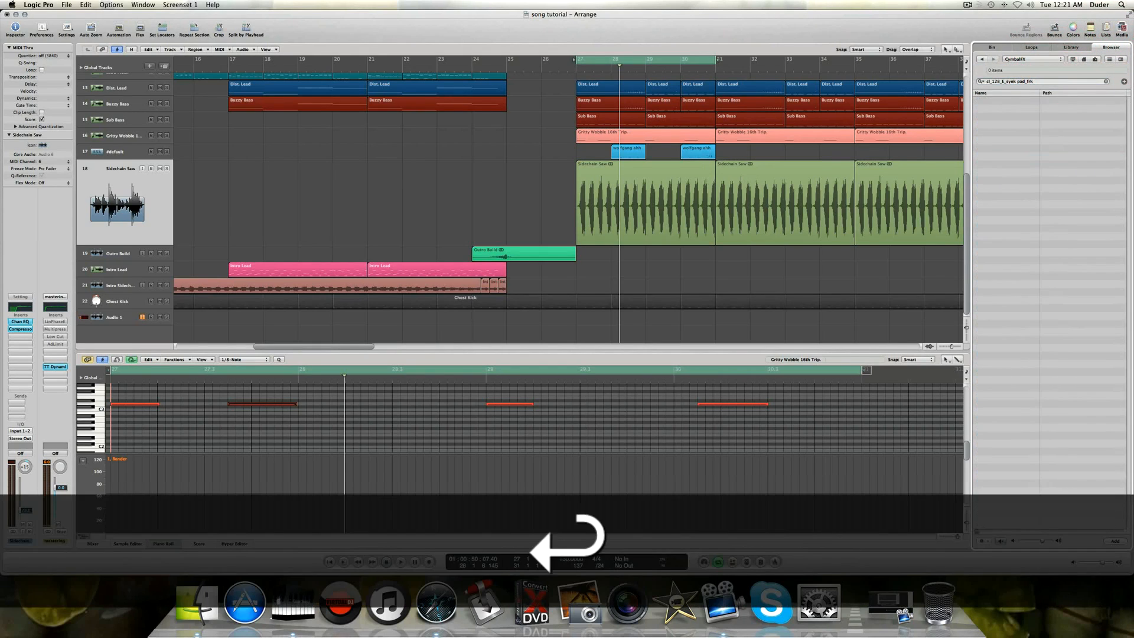
{"action": "left_click", "coordinate": [1085, 60]}
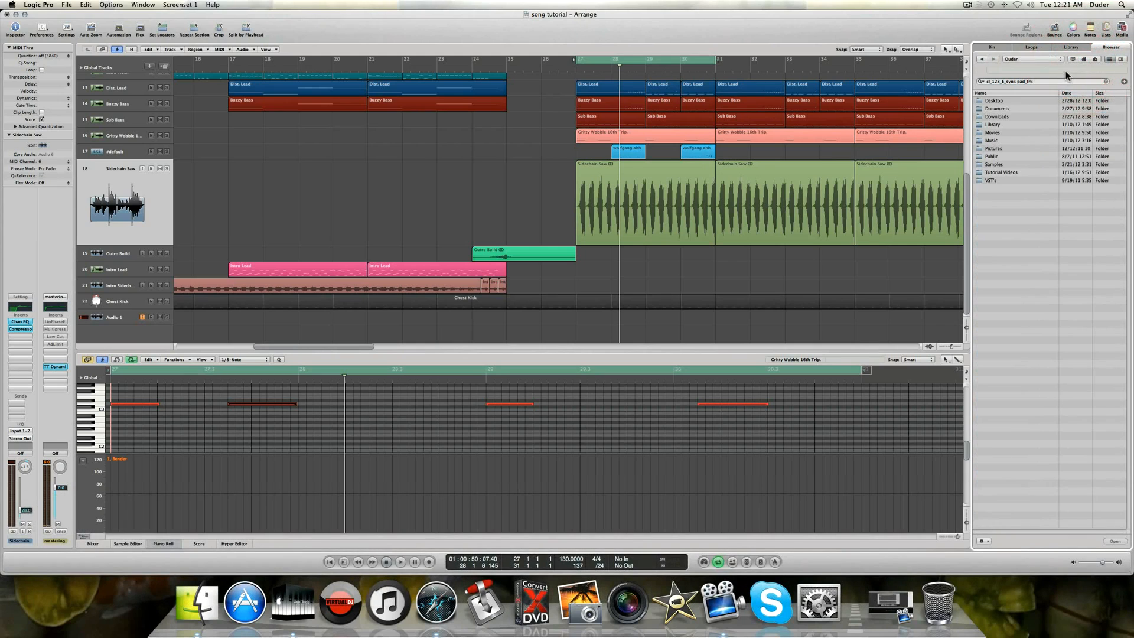
{"action": "left_click", "coordinate": [1063, 82]}
{"action": "key", "text": "Return"}
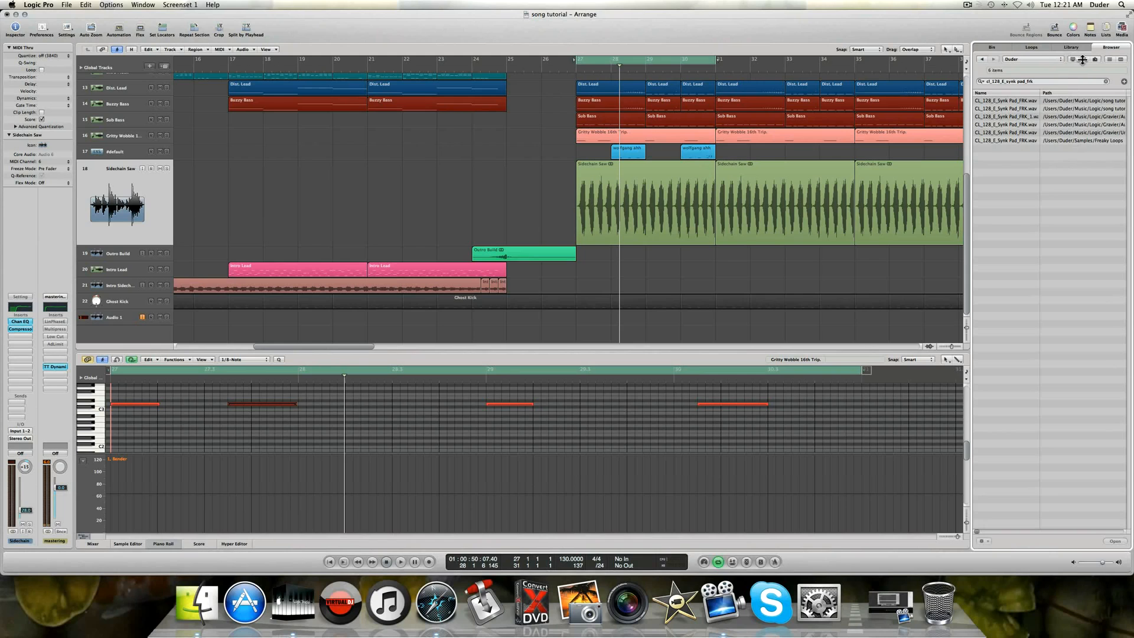
Browse from Samples into Freaky Loops - Complextro, COMPLEXTRO_WAV LOOPS_FRK, COMPLEXTRO_MUSIC LOOPS and select CL_128_E_Synk Pad_FRK.wav.
{"action": "left_click", "coordinate": [1084, 60]}
{"action": "double_click", "coordinate": [993, 164]}
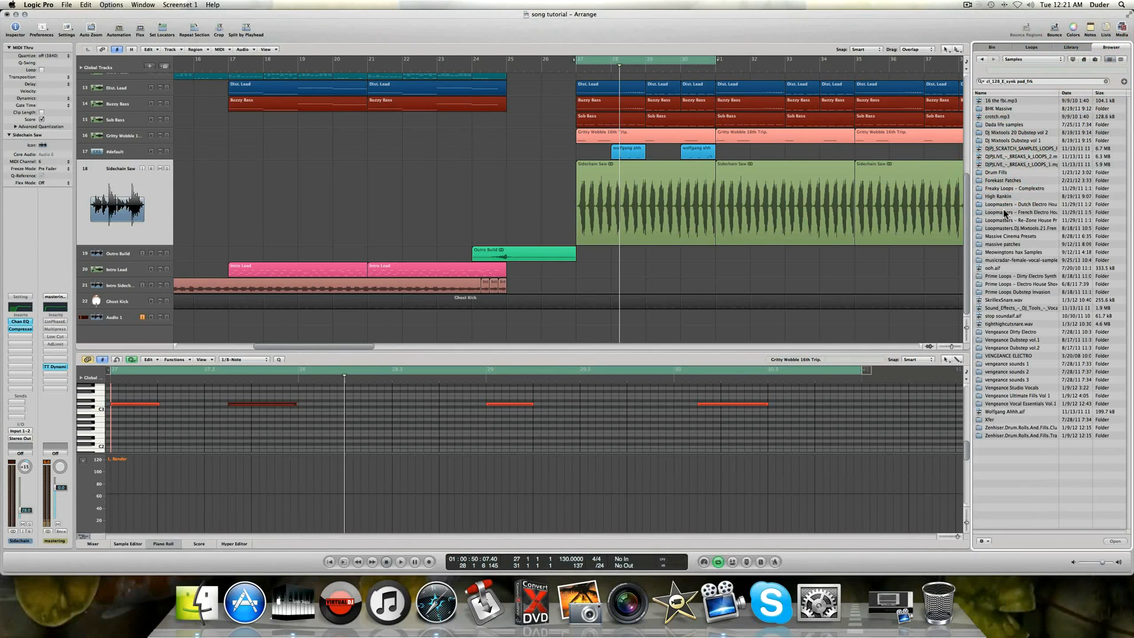
{"action": "double_click", "coordinate": [1011, 187]}
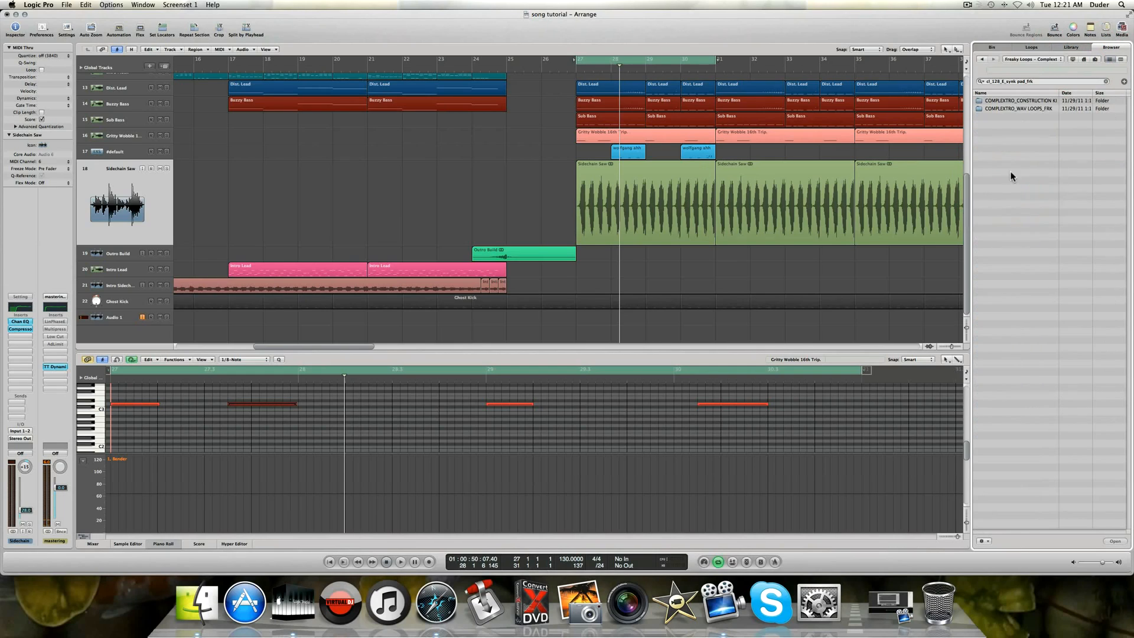
{"action": "double_click", "coordinate": [1002, 109]}
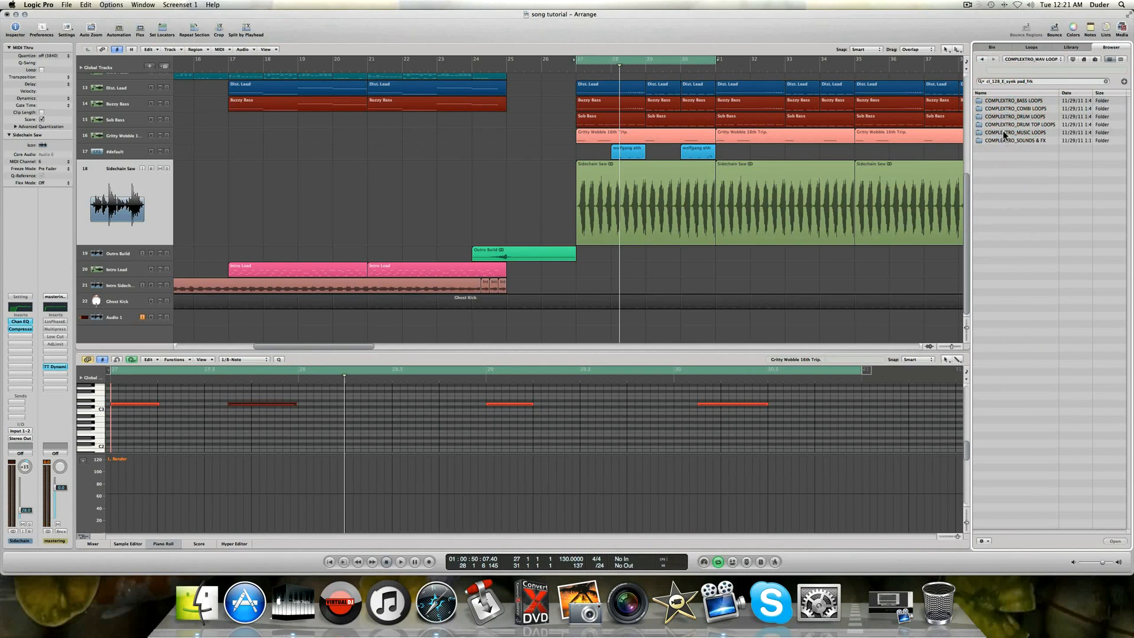
{"action": "double_click", "coordinate": [1006, 109]}
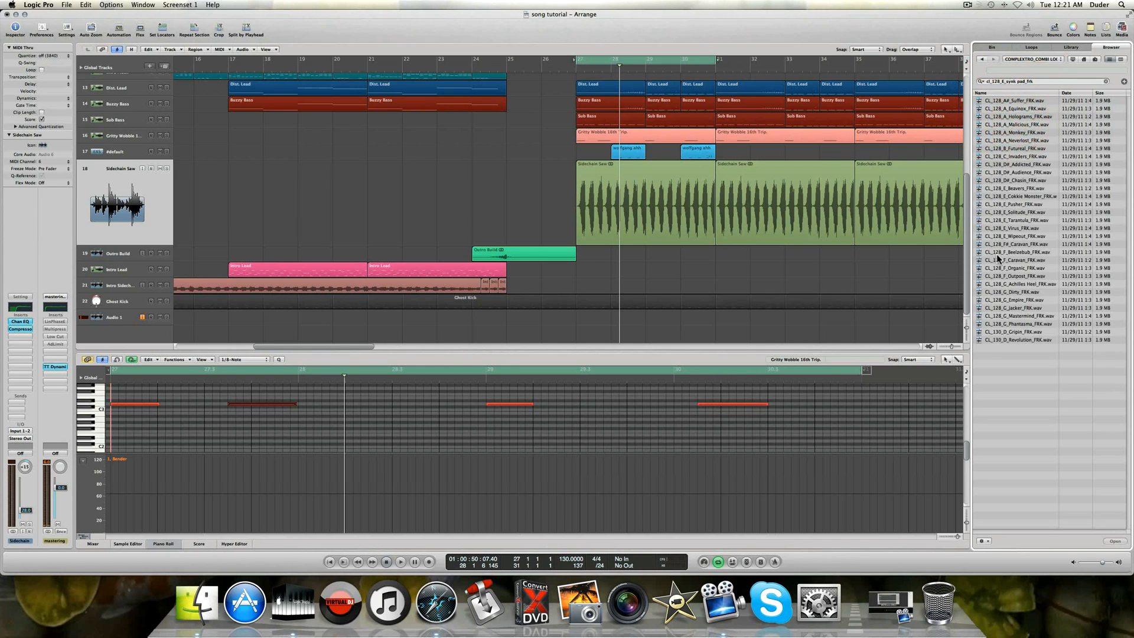
{"action": "left_click", "coordinate": [982, 59]}
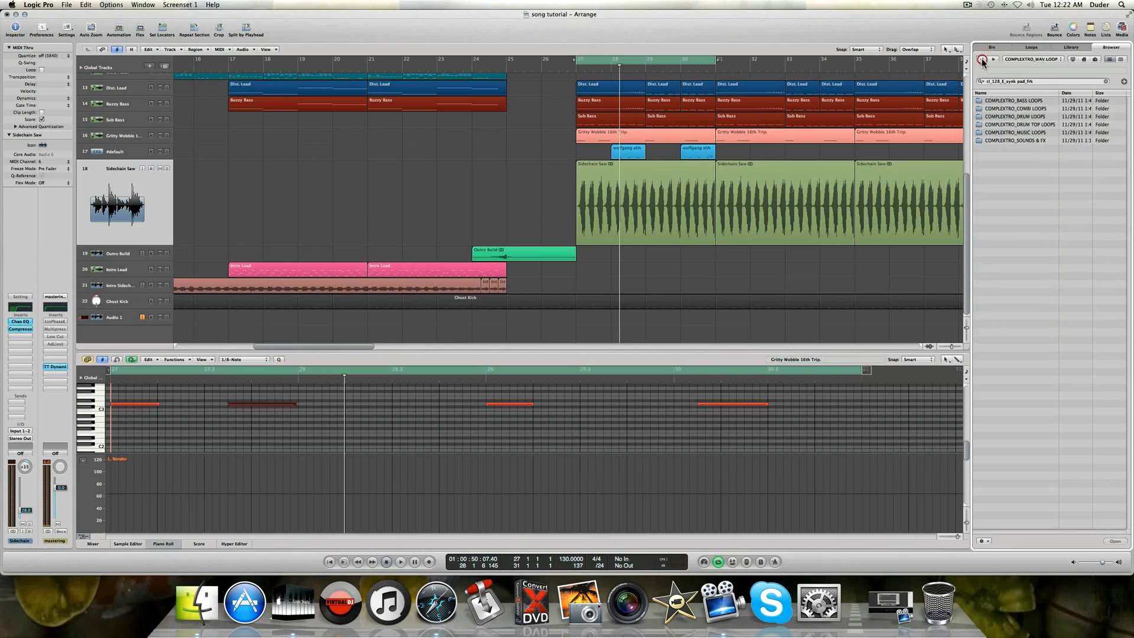
{"action": "double_click", "coordinate": [1015, 132]}
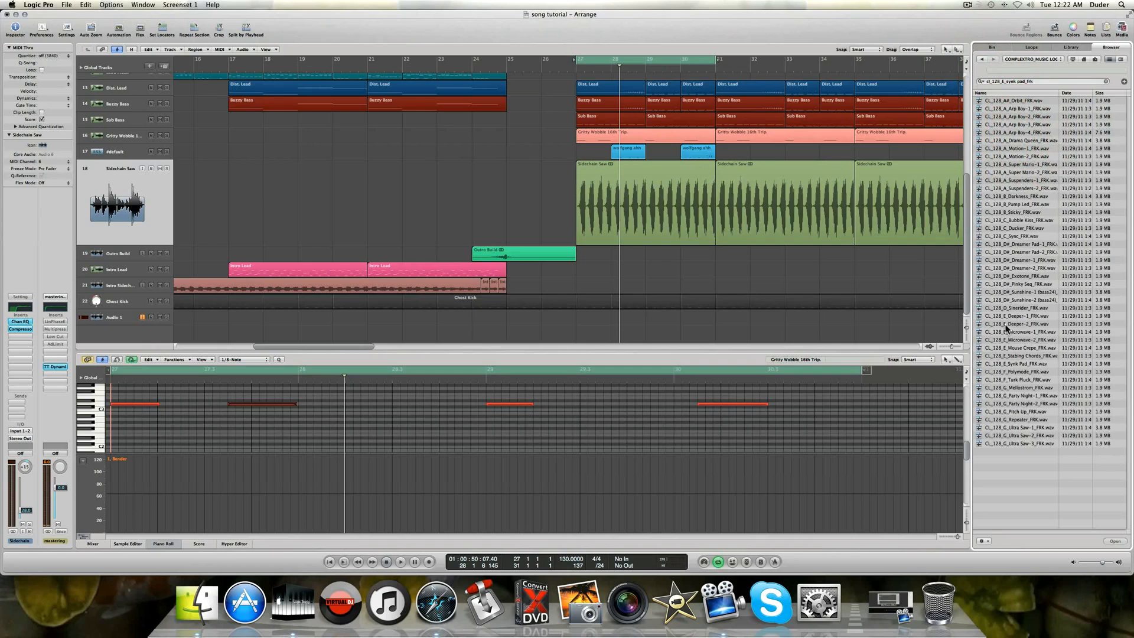
{"action": "left_click", "coordinate": [1010, 362]}
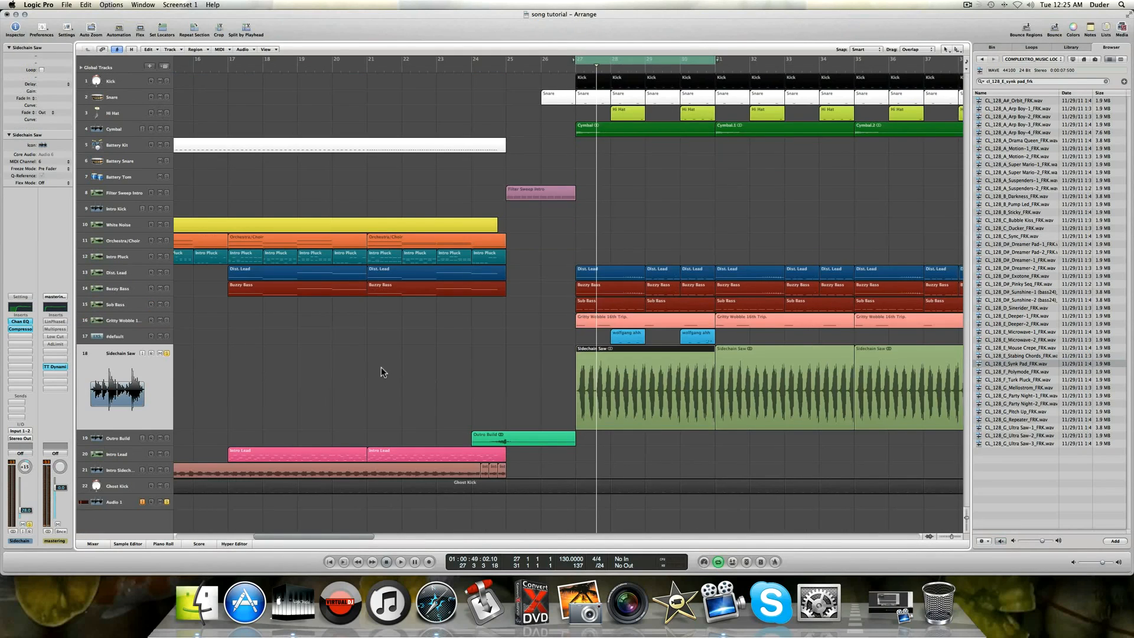
Open the first Sidechain Saw region in the Sample Editor and show its Time and Pitch Machine.
{"action": "scroll", "coordinate": [380, 367], "scroll_direction": "right", "scroll_amount": 3}
{"action": "scroll", "coordinate": [411, 394], "scroll_direction": "right", "scroll_amount": 3}
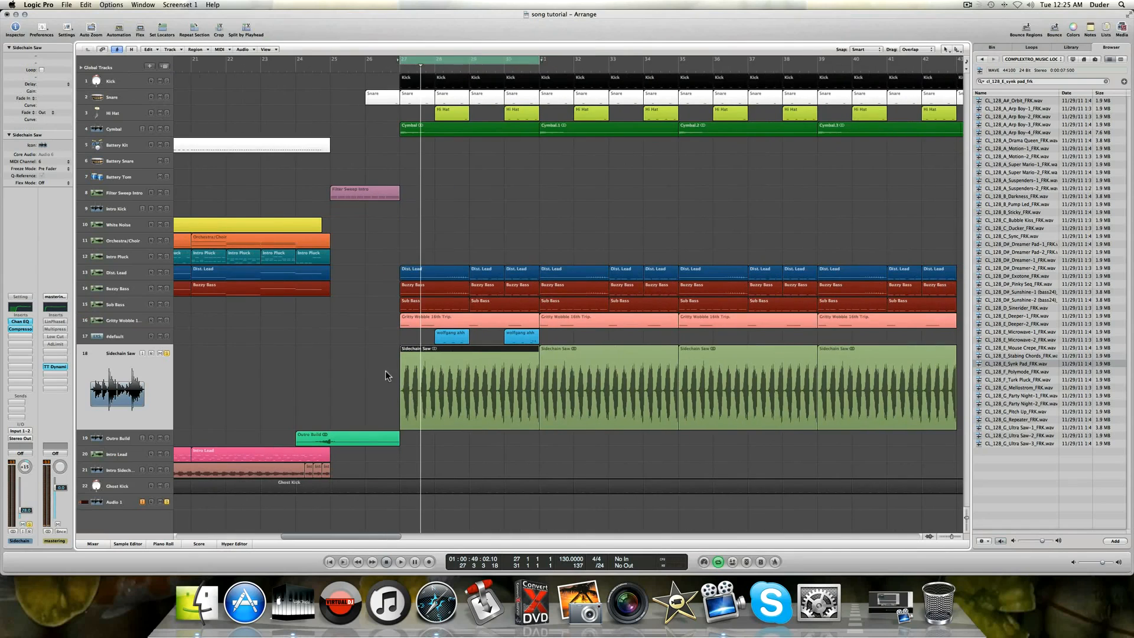
{"action": "scroll", "coordinate": [359, 360], "scroll_direction": "right", "scroll_amount": 1}
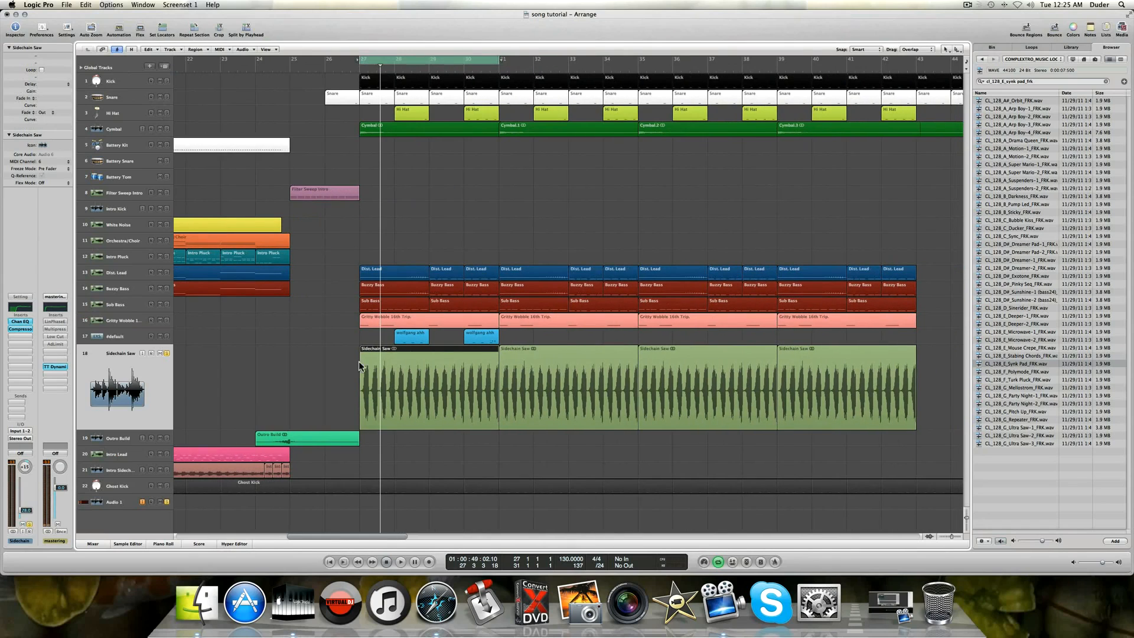
{"action": "left_click", "coordinate": [1121, 30]}
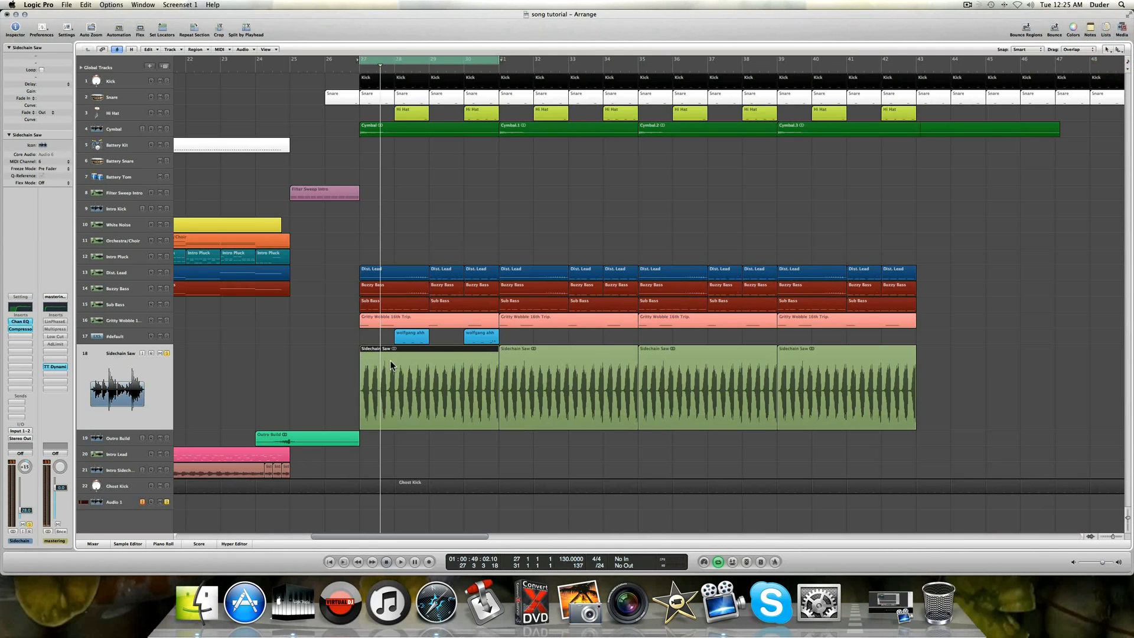
{"action": "double_click", "coordinate": [447, 367]}
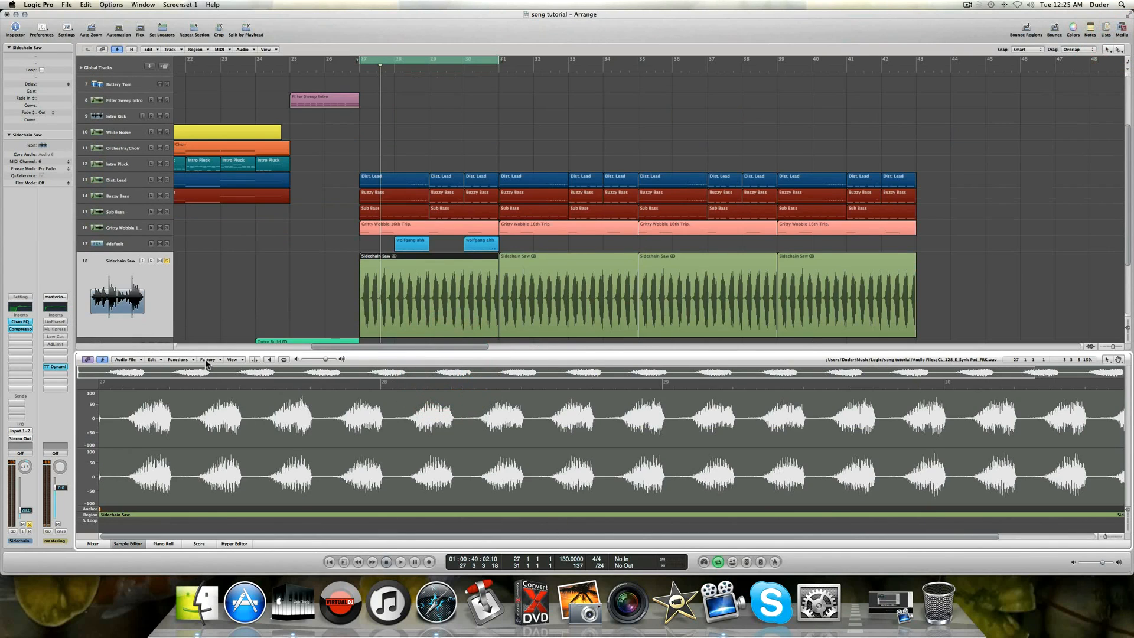
{"action": "left_click", "coordinate": [207, 360]}
{"action": "left_click", "coordinate": [209, 370]}
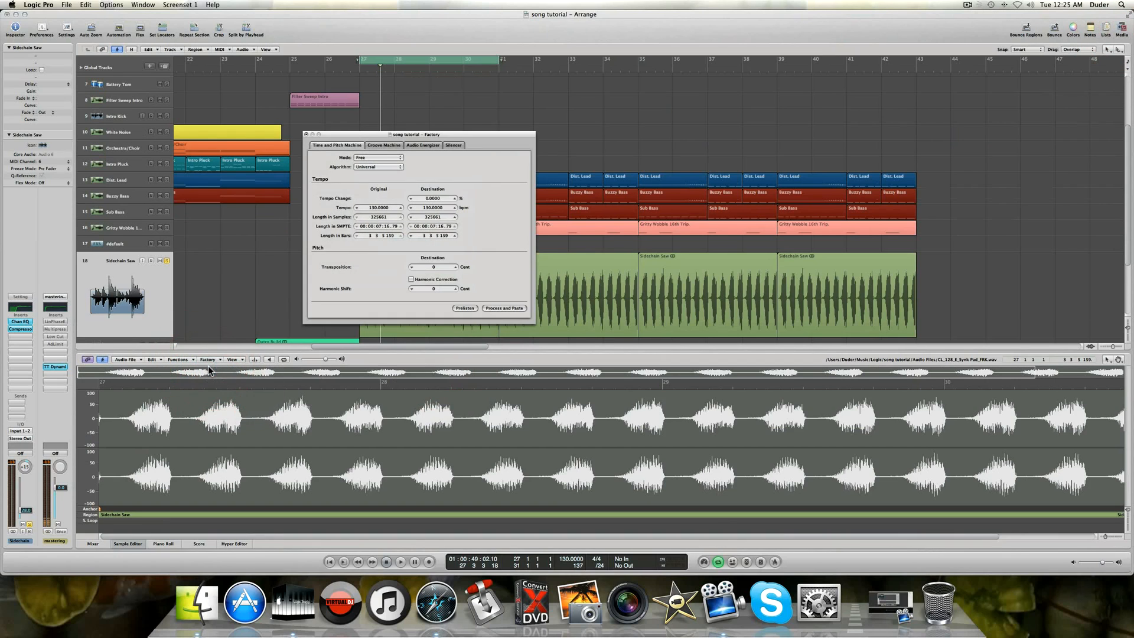
Try a transposition of -200 cents in the Time and Pitch Machine, closing it without processing the audio.
{"action": "left_click", "coordinate": [1123, 28]}
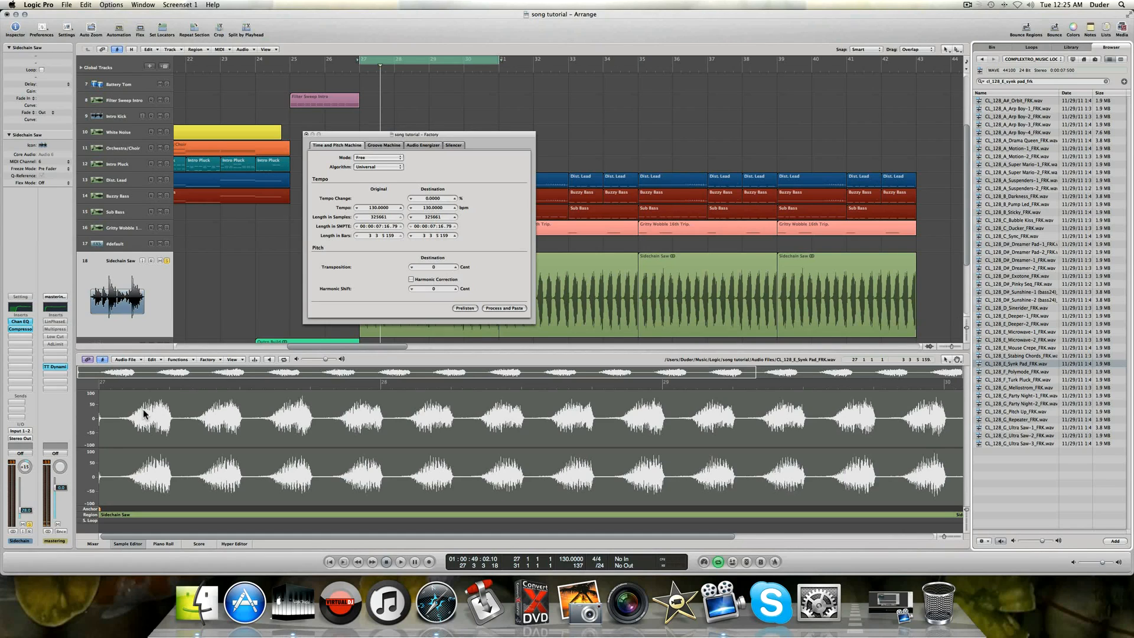
{"action": "double_click", "coordinate": [434, 269]}
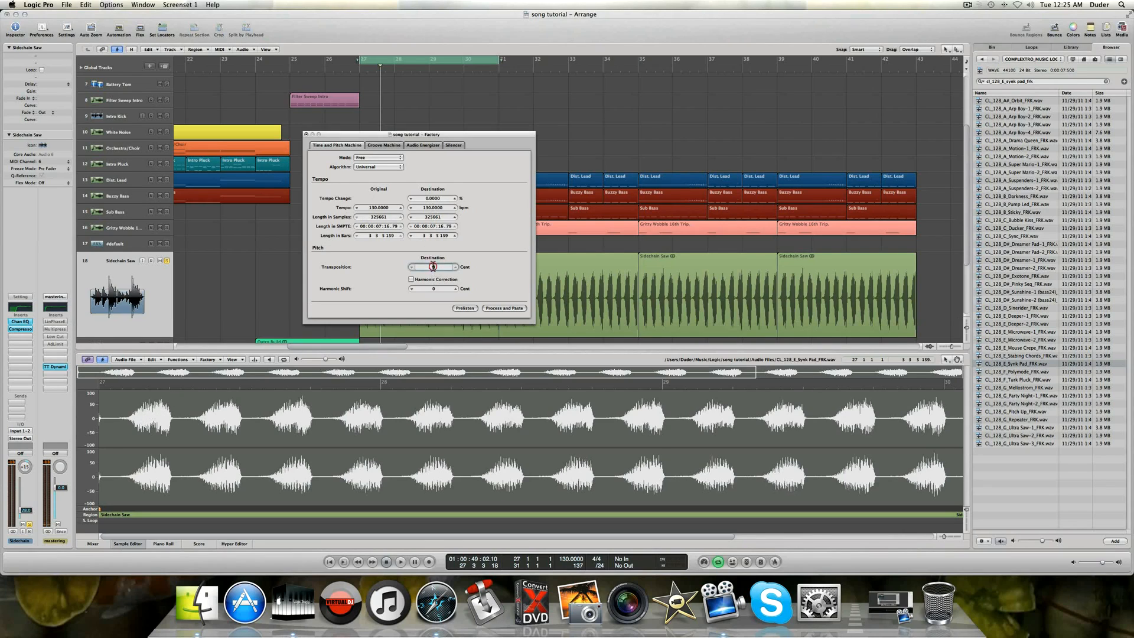
{"action": "type", "text": "-200"}
{"action": "left_click", "coordinate": [306, 135]}
{"action": "left_click", "coordinate": [294, 278]}
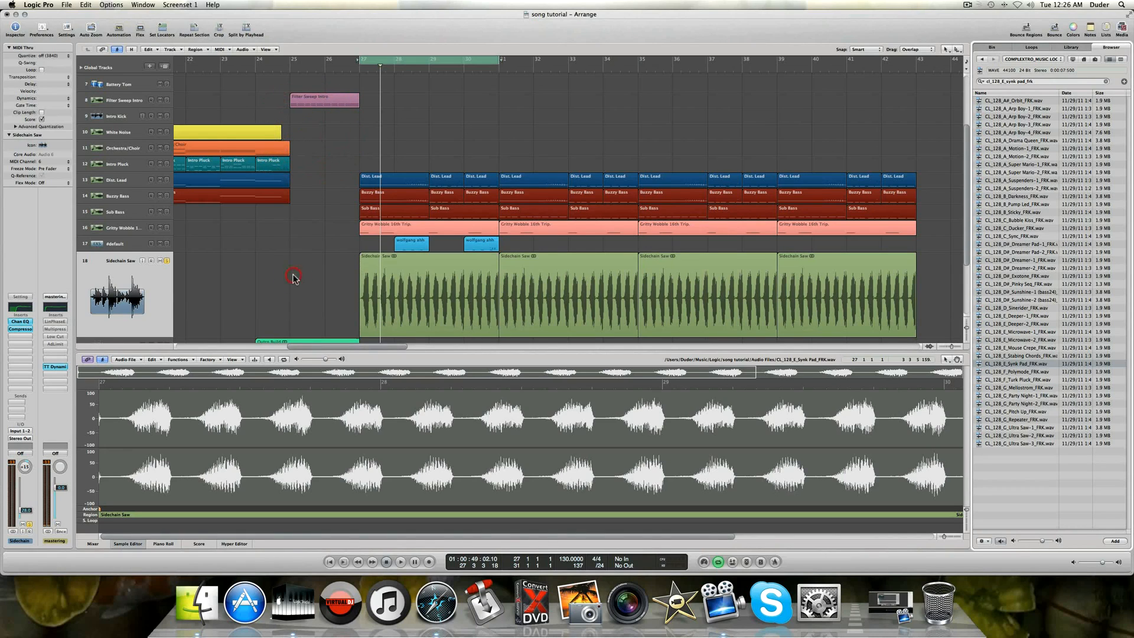
Play the soloed Sidechain Saw briefly, and audition the original CL_128_E_Synk Pad_FRK.wav sample for comparison.
{"action": "key", "text": "space"}
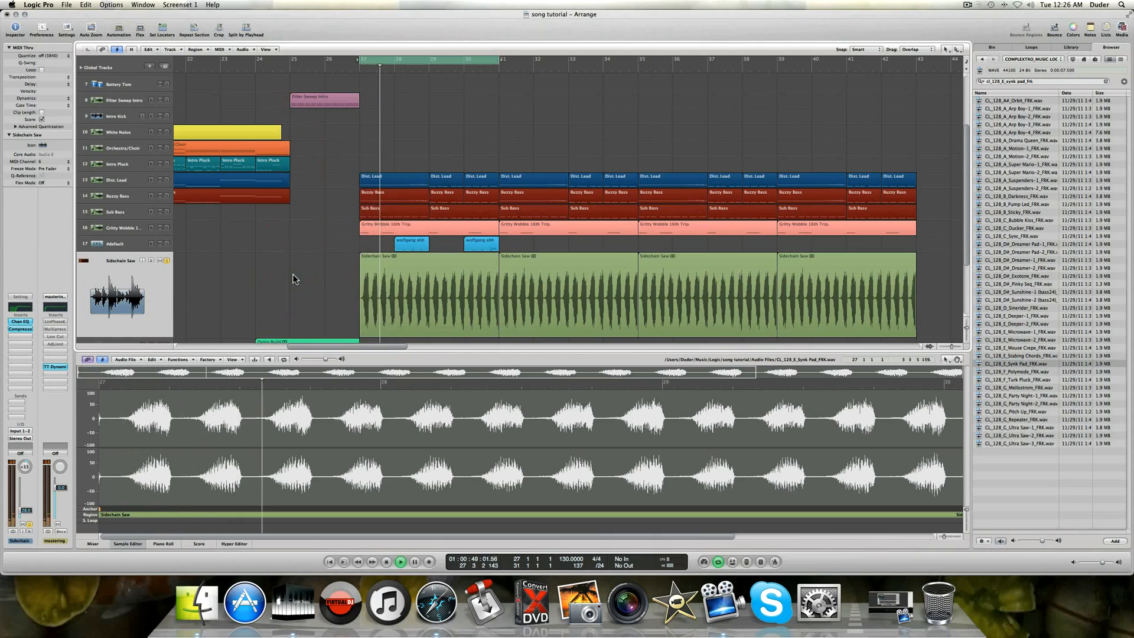
{"action": "key", "text": "space"}
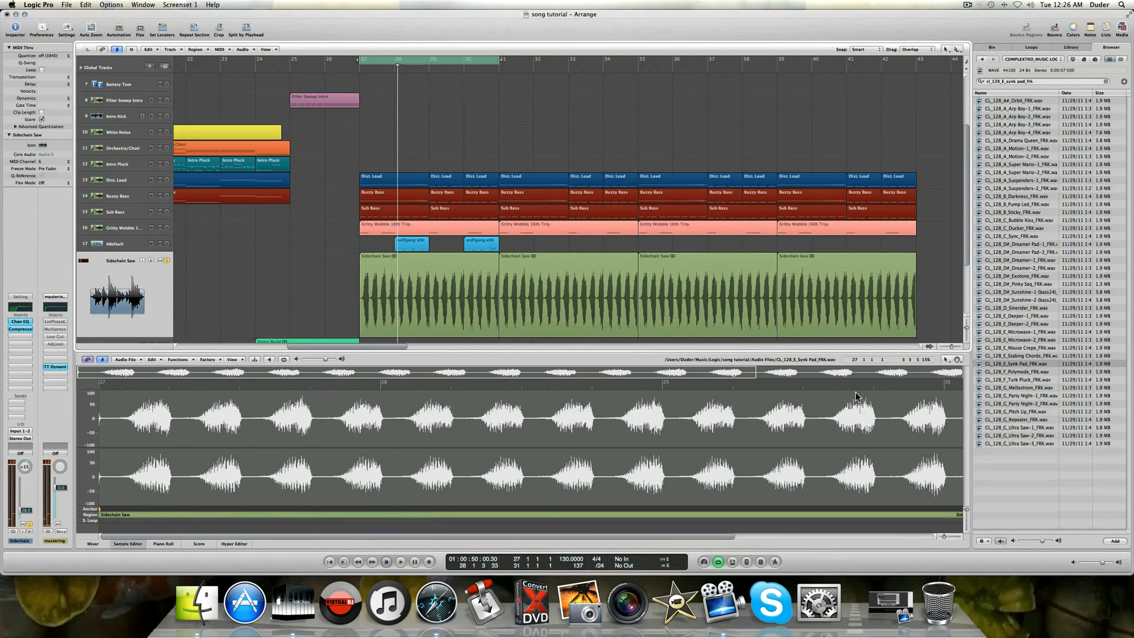
{"action": "left_click", "coordinate": [1002, 363]}
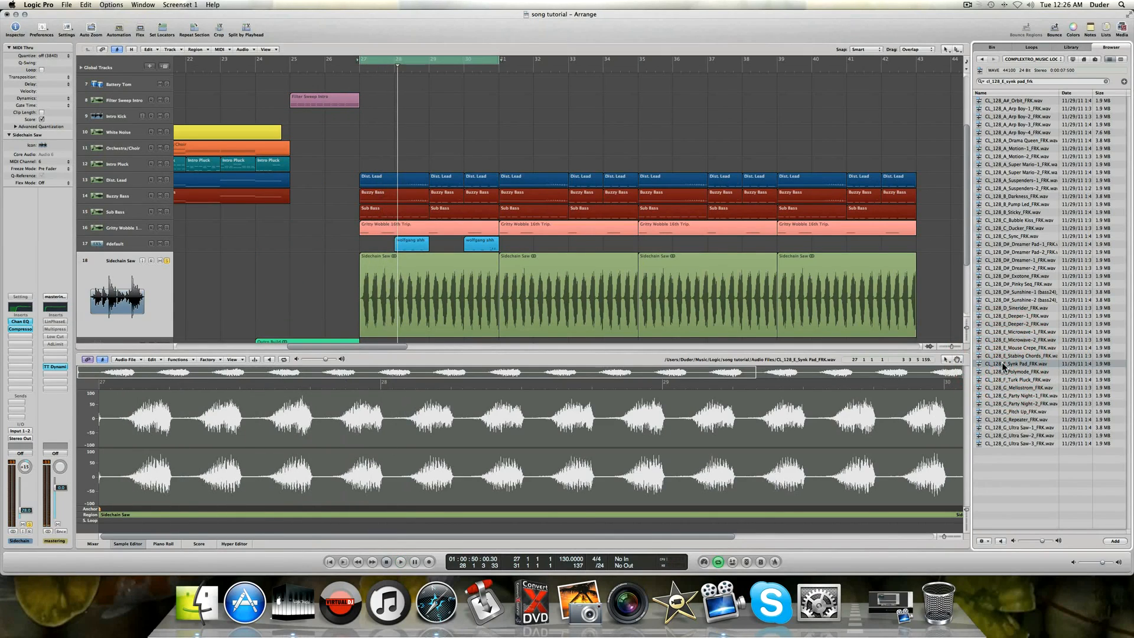
{"action": "left_click", "coordinate": [1001, 362]}
{"action": "left_click", "coordinate": [1002, 363]}
Save the project and close the Sample Editor.
{"action": "left_click", "coordinate": [305, 332]}
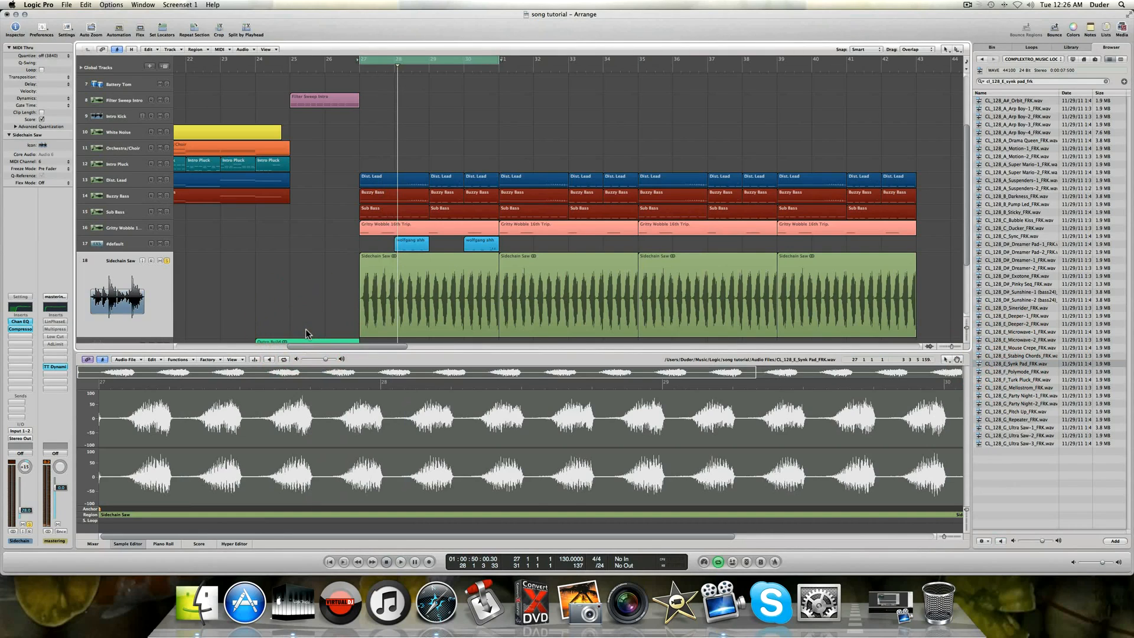
{"action": "key", "text": "super+s"}
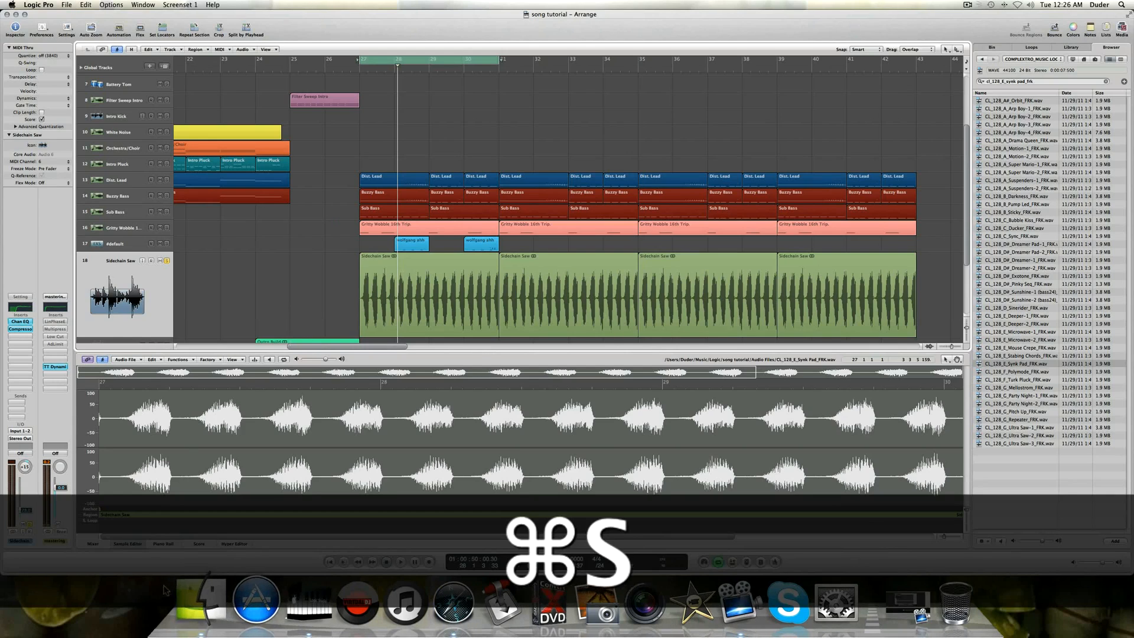
{"action": "left_click", "coordinate": [128, 543]}
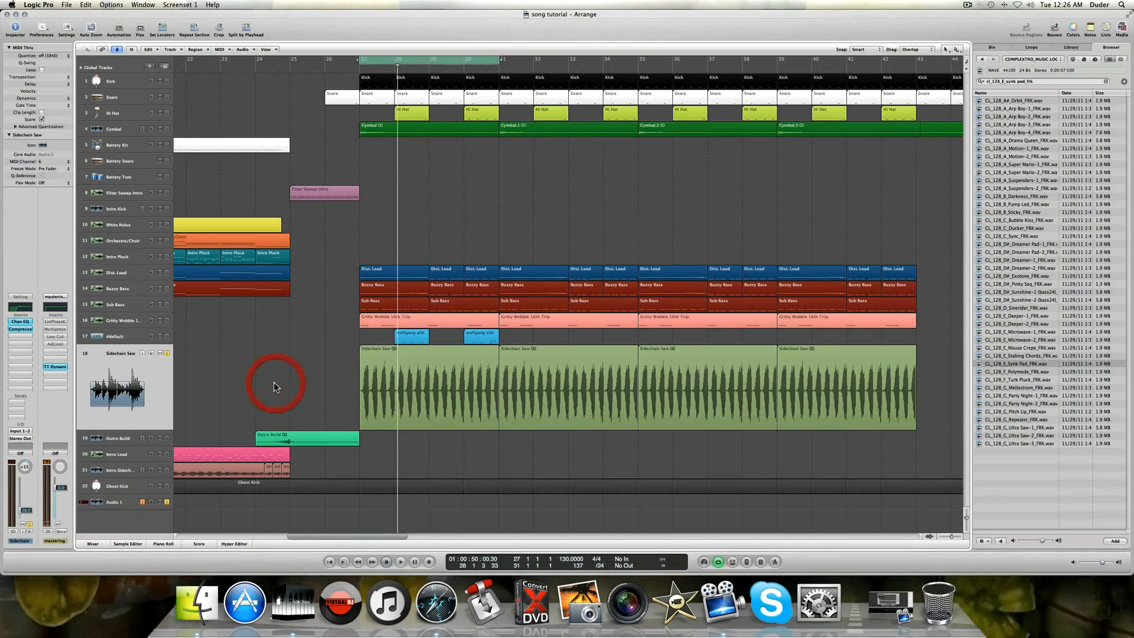
Open the Sidechain Saw's Channel EQ and place its window over the arrangement, clear of the track headers.
{"action": "left_click", "coordinate": [24, 323]}
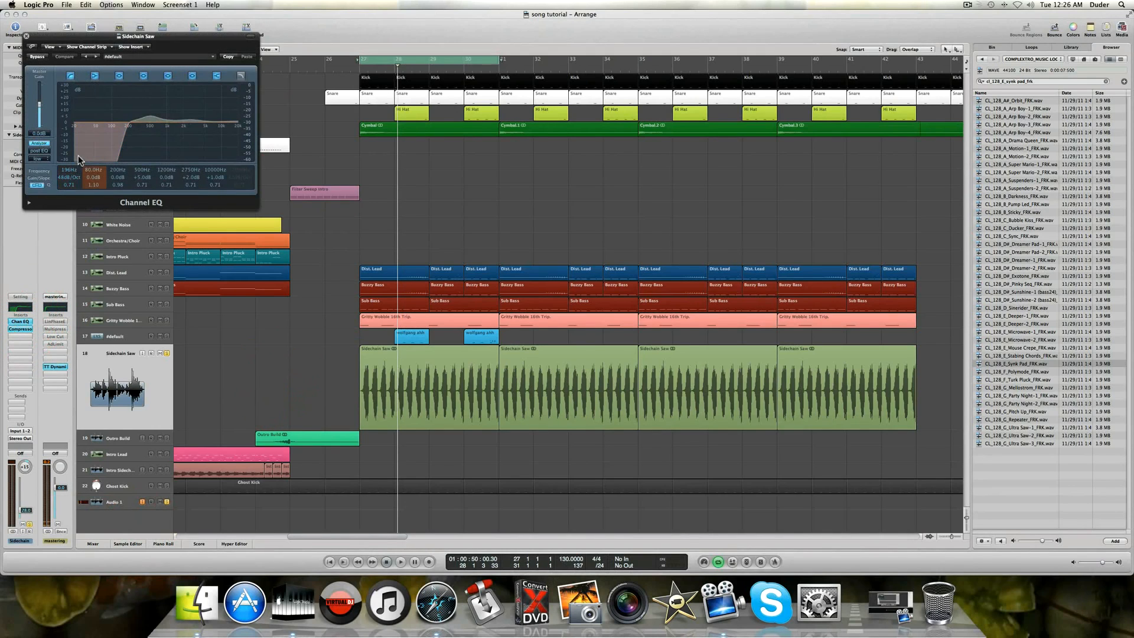
{"action": "left_click_drag", "start_coordinate": [55, 38], "coordinate": [535, 170]}
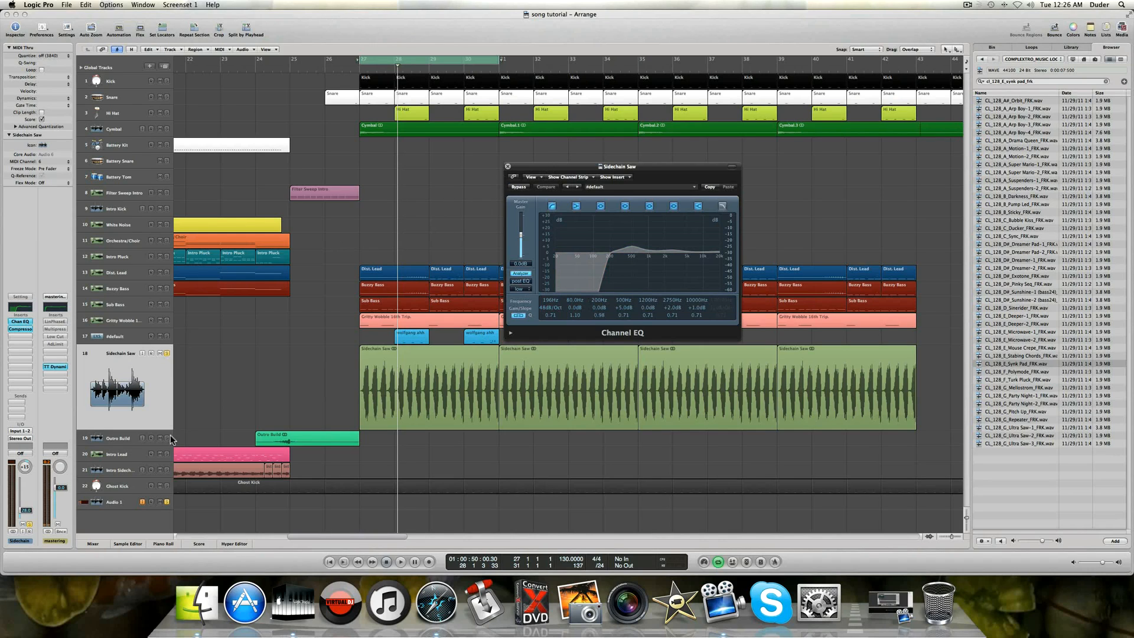
Turn off solo on the Sidechain Saw and Audio 1 tracks and mute the #default track.
{"action": "left_click", "coordinate": [167, 353]}
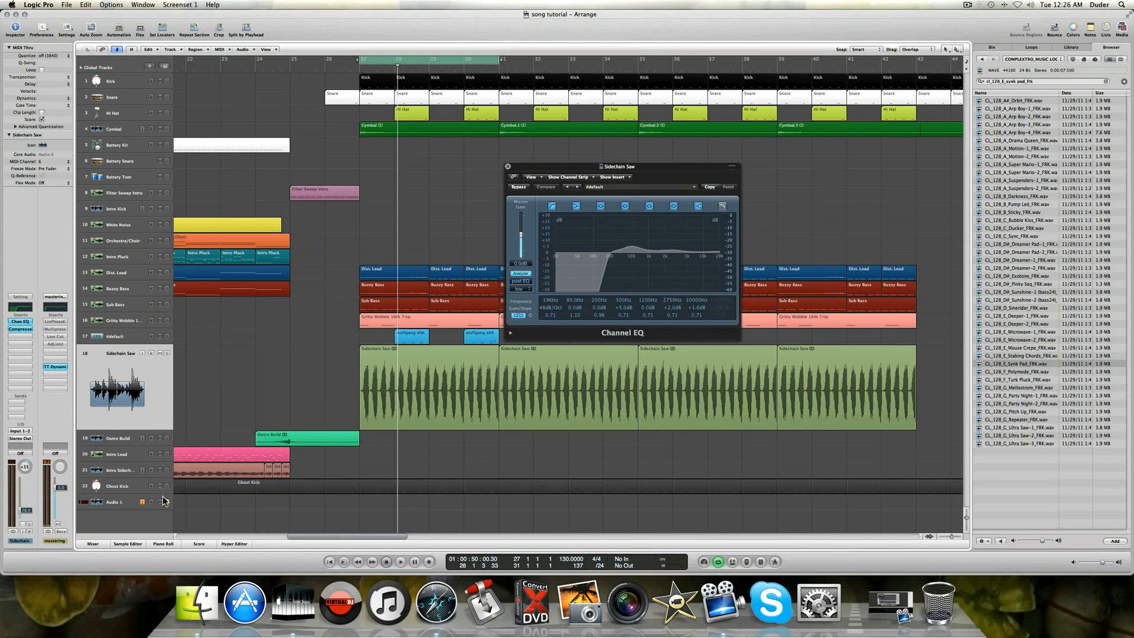
{"action": "left_click", "coordinate": [165, 500]}
{"action": "left_click", "coordinate": [160, 337]}
Play the mix with the Sidechain Saw's Channel EQ active and bypassed, leaving the EQ active.
{"action": "key", "text": "space"}
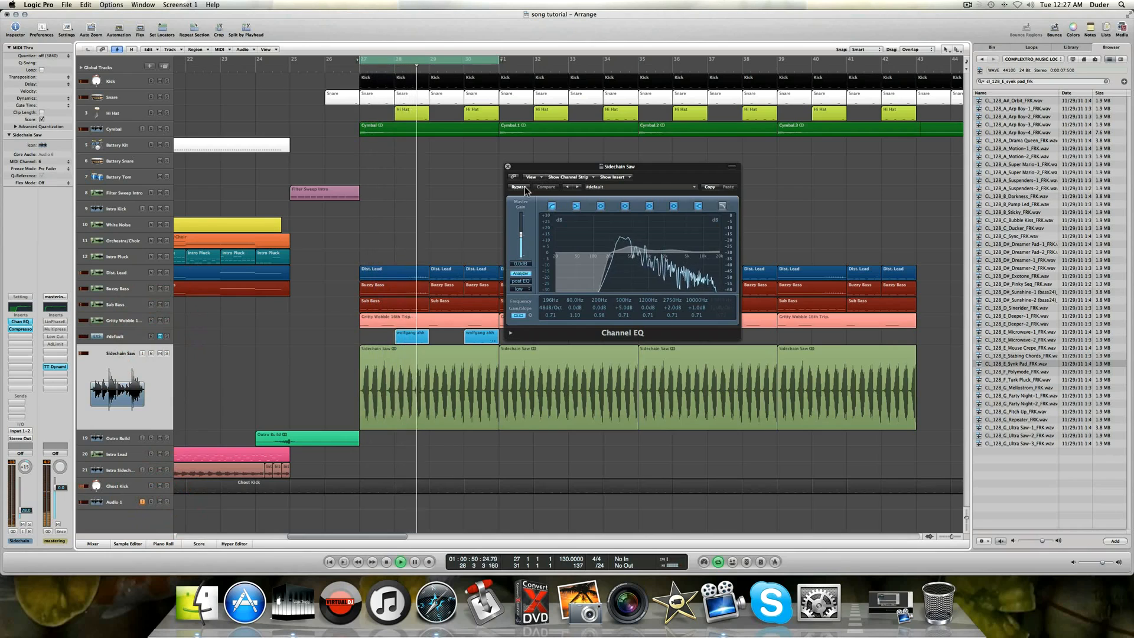
{"action": "left_click", "coordinate": [524, 187]}
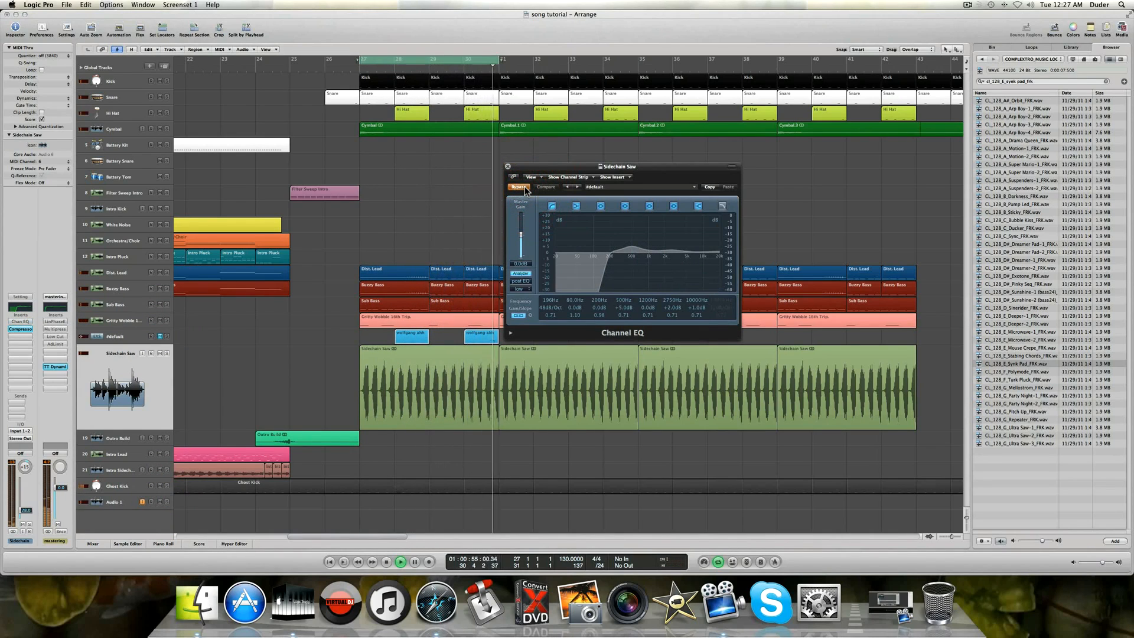
{"action": "left_click", "coordinate": [519, 188]}
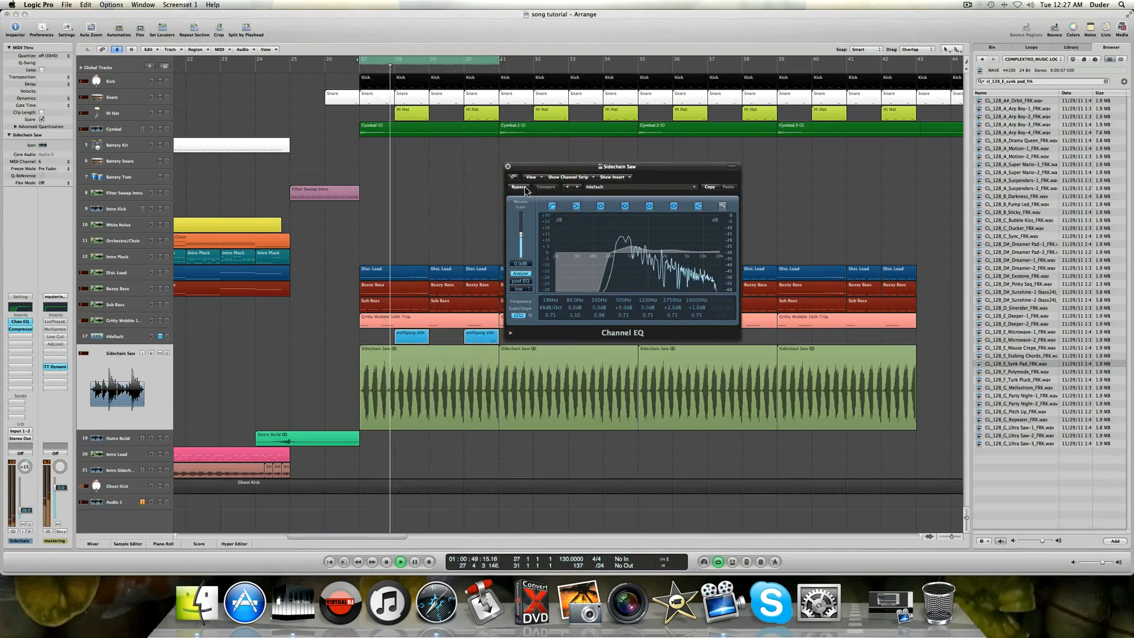
{"action": "key", "text": "space"}
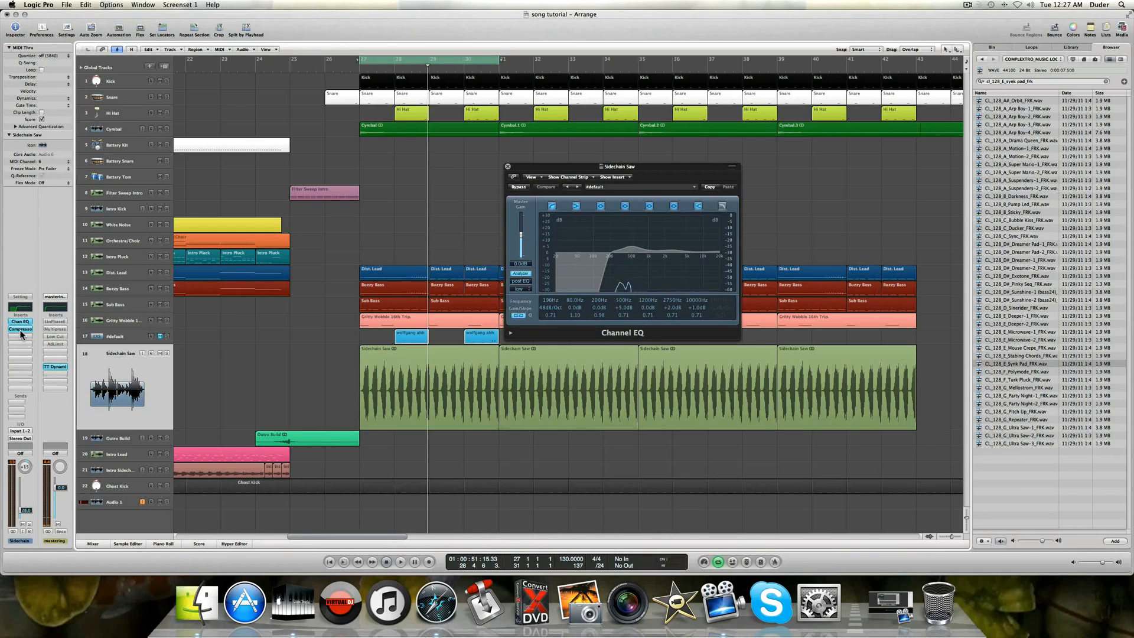
Open the Sidechain Saw's Compressor and place its window beside the Channel EQ.
{"action": "left_click", "coordinate": [20, 329]}
{"action": "left_click_drag", "start_coordinate": [94, 37], "coordinate": [290, 157]}
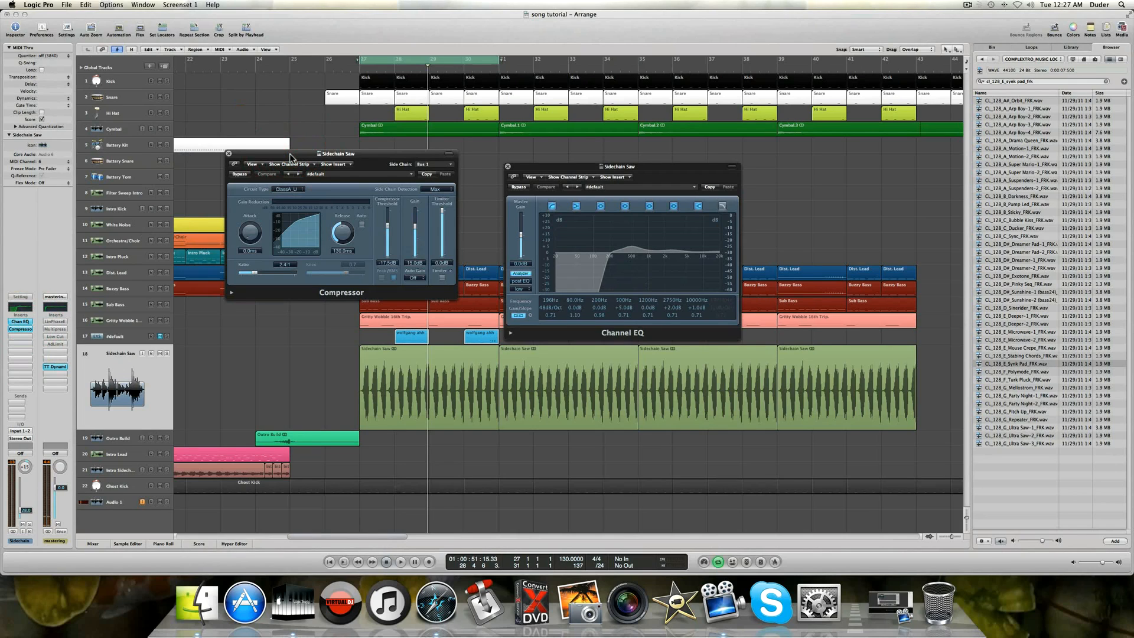
Close the Channel EQ window and solo the Sidechain Saw, Kick, Snare and Audio 1 tracks.
{"action": "left_click", "coordinate": [508, 166]}
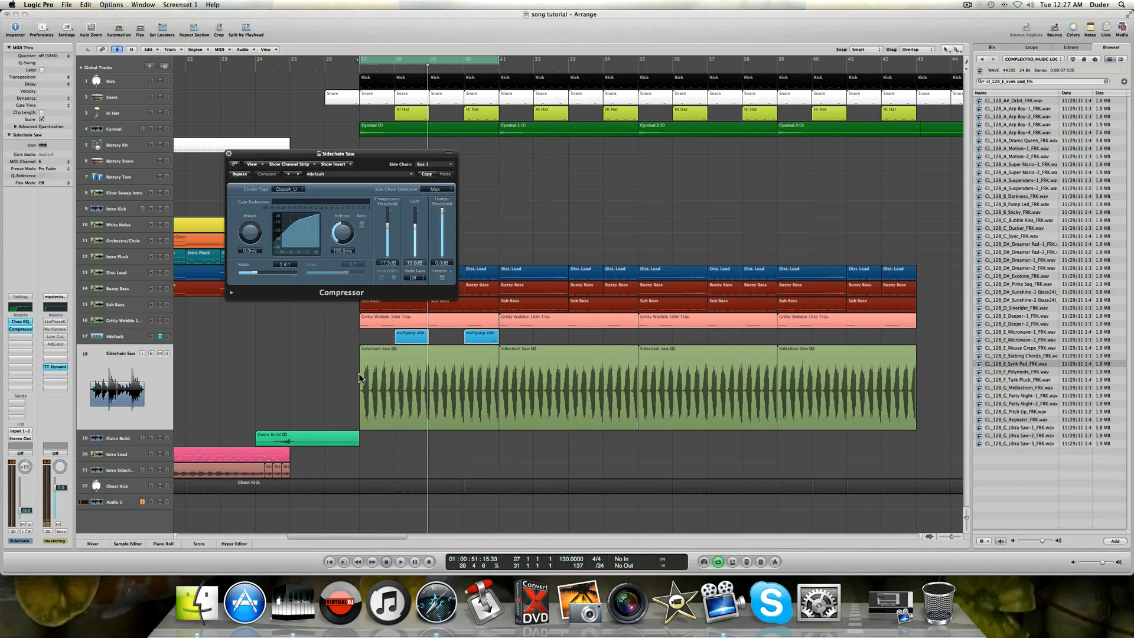
{"action": "left_click", "coordinate": [167, 353]}
{"action": "left_click", "coordinate": [167, 81]}
{"action": "left_click", "coordinate": [167, 97]}
{"action": "left_click", "coordinate": [166, 502]}
Play the soloed tracks with the Sidechain Saw's Compressor alternately bypassed and active, leaving the Compressor active.
{"action": "left_click", "coordinate": [240, 175]}
{"action": "key", "text": "space"}
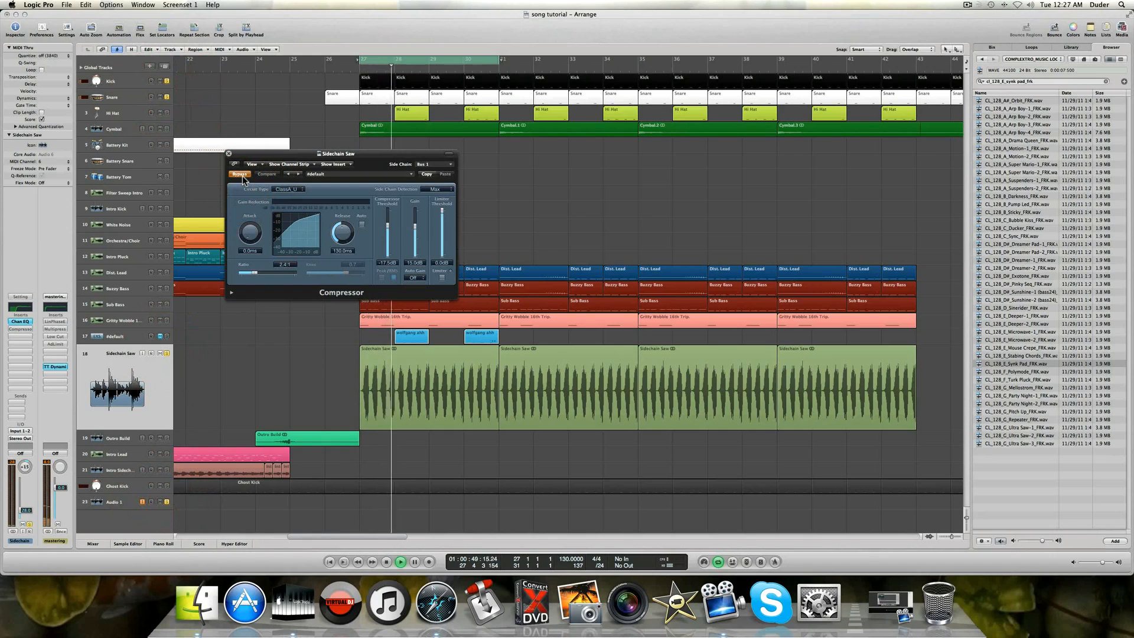
{"action": "left_click", "coordinate": [240, 175]}
{"action": "key", "text": "space"}
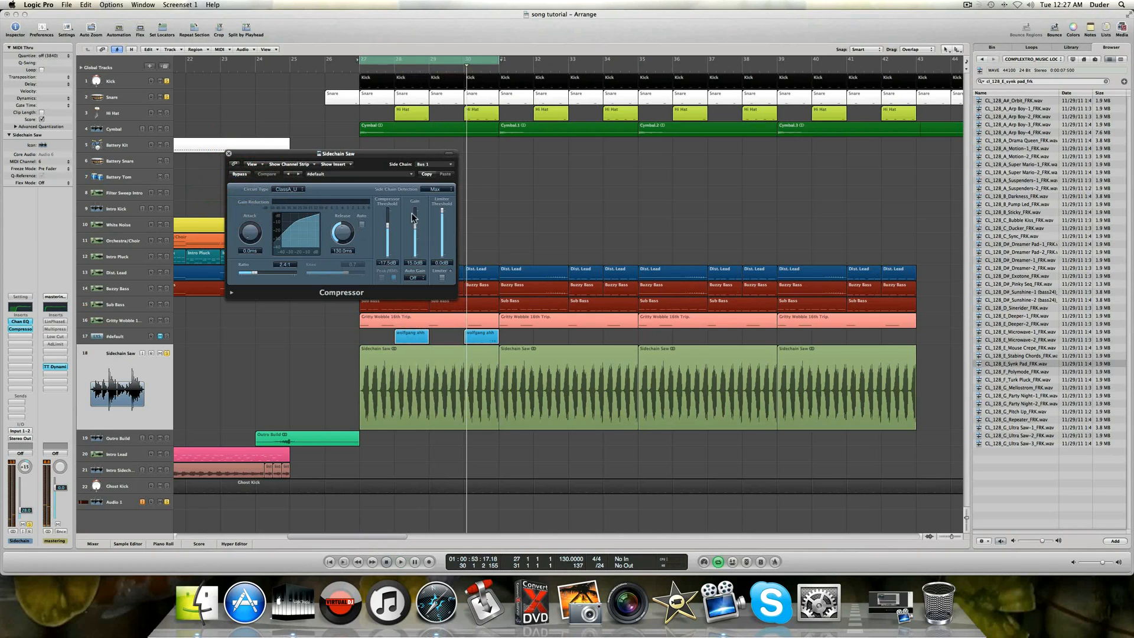
{"action": "left_click", "coordinate": [239, 174]}
{"action": "key", "text": "space"}
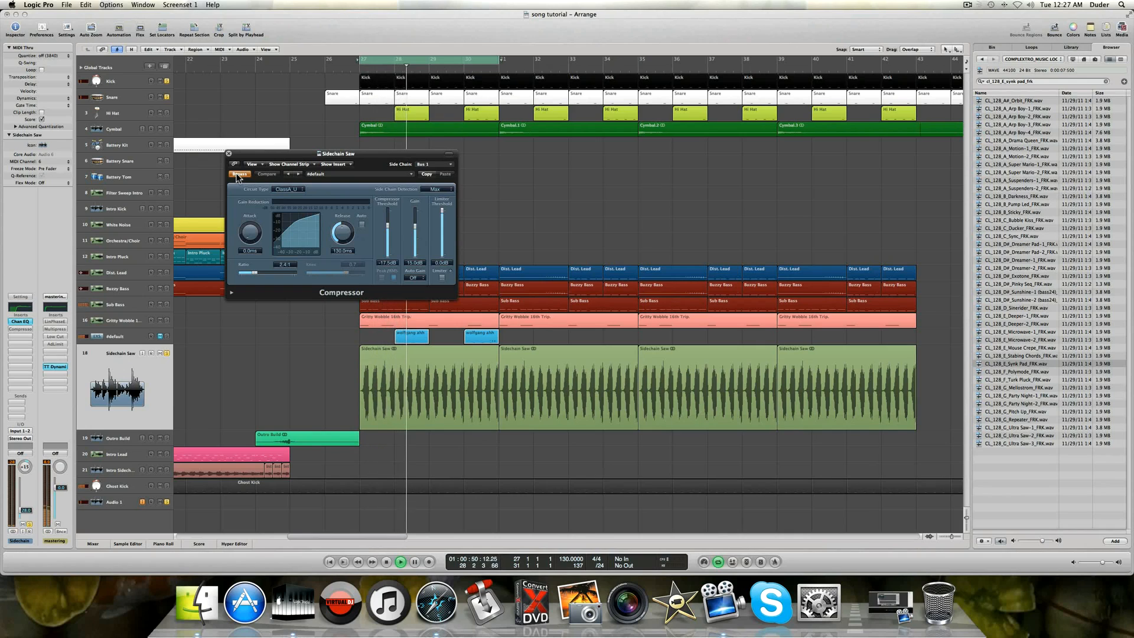
{"action": "left_click", "coordinate": [239, 174]}
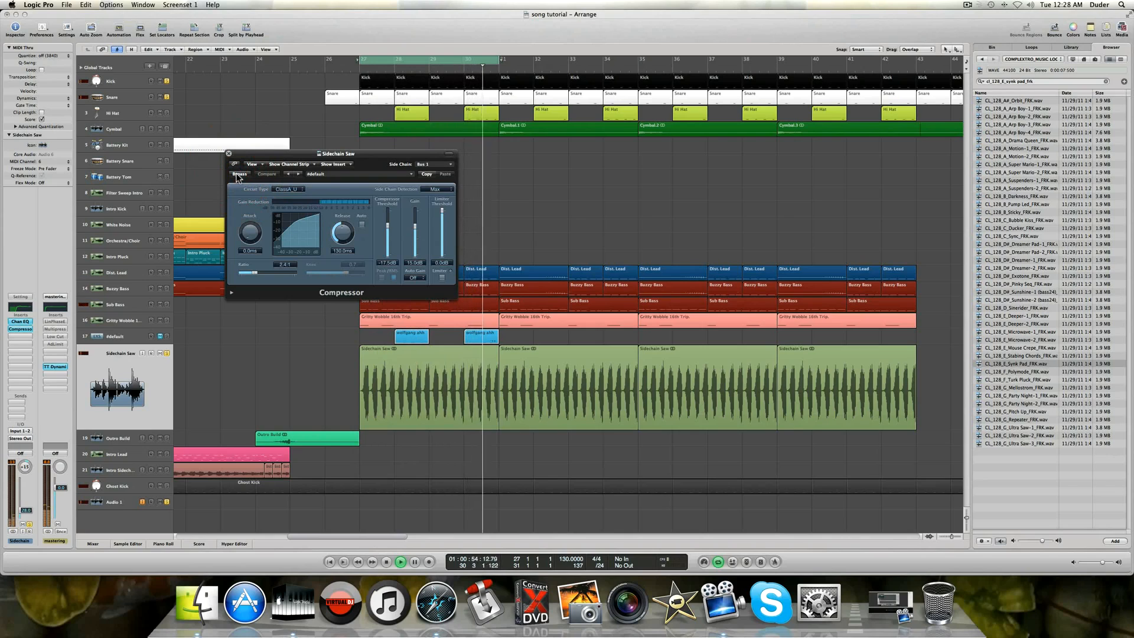
{"action": "key", "text": "space"}
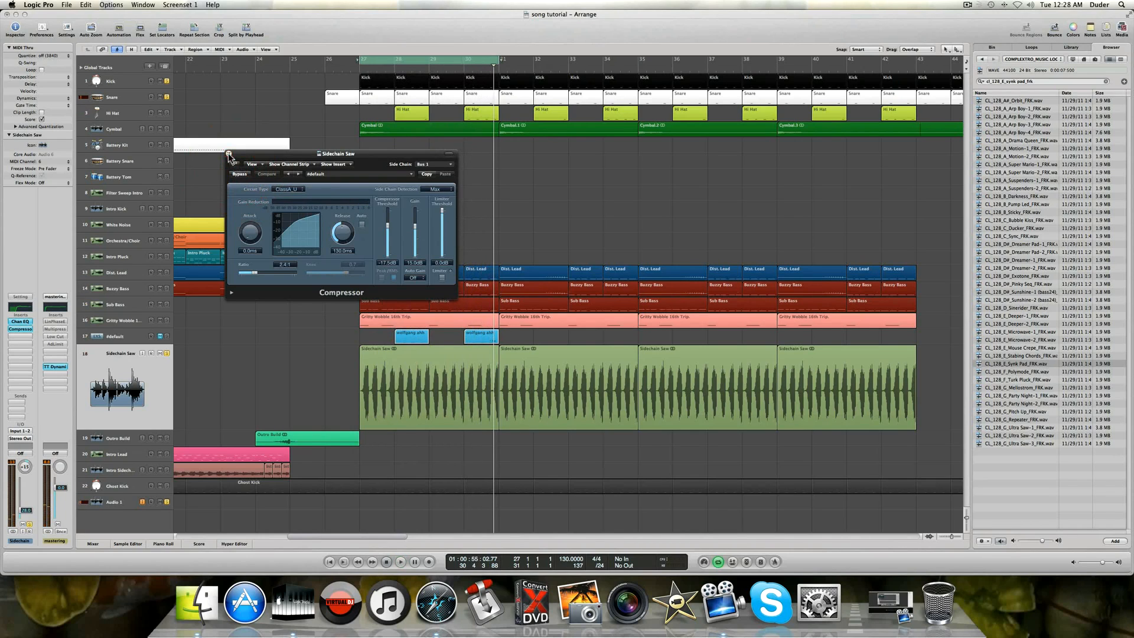
Close the Compressor window and turn off solo on the Sidechain Saw, Kick, Snare and Audio 1 tracks.
{"action": "left_click", "coordinate": [229, 154]}
{"action": "left_click", "coordinate": [166, 353]}
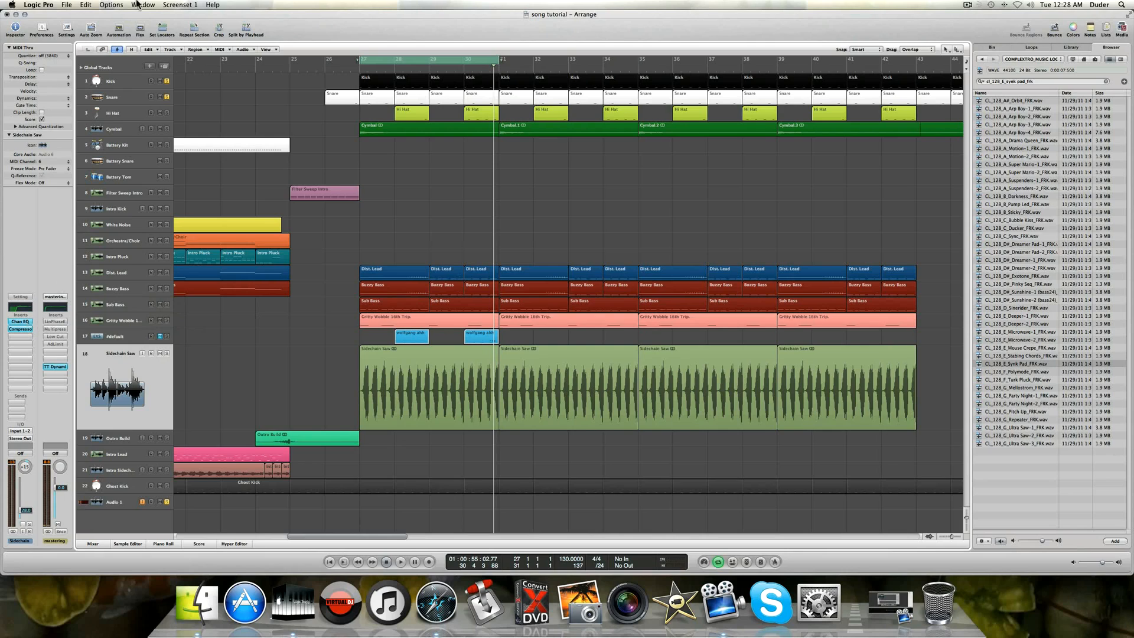
{"action": "left_click_drag", "start_coordinate": [166, 81], "coordinate": [167, 98]}
{"action": "left_click", "coordinate": [159, 336]}
Reopen the Sidechain Saw's Channel EQ, play the mix with it active and bypassed, and close it left active.
{"action": "left_click", "coordinate": [20, 321]}
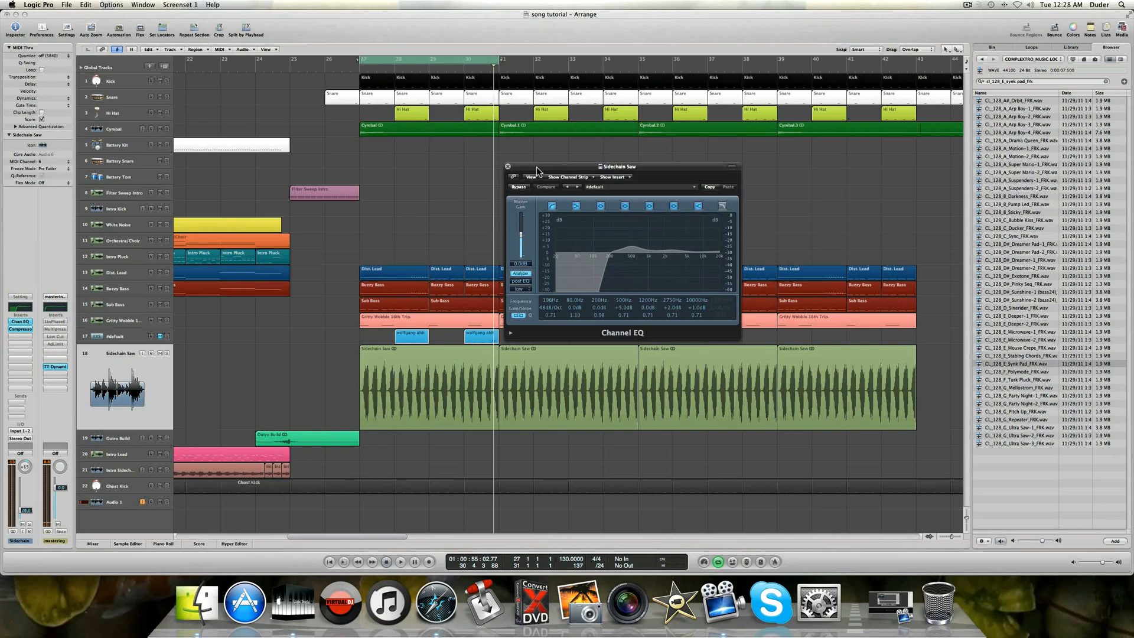
{"action": "key", "text": "space"}
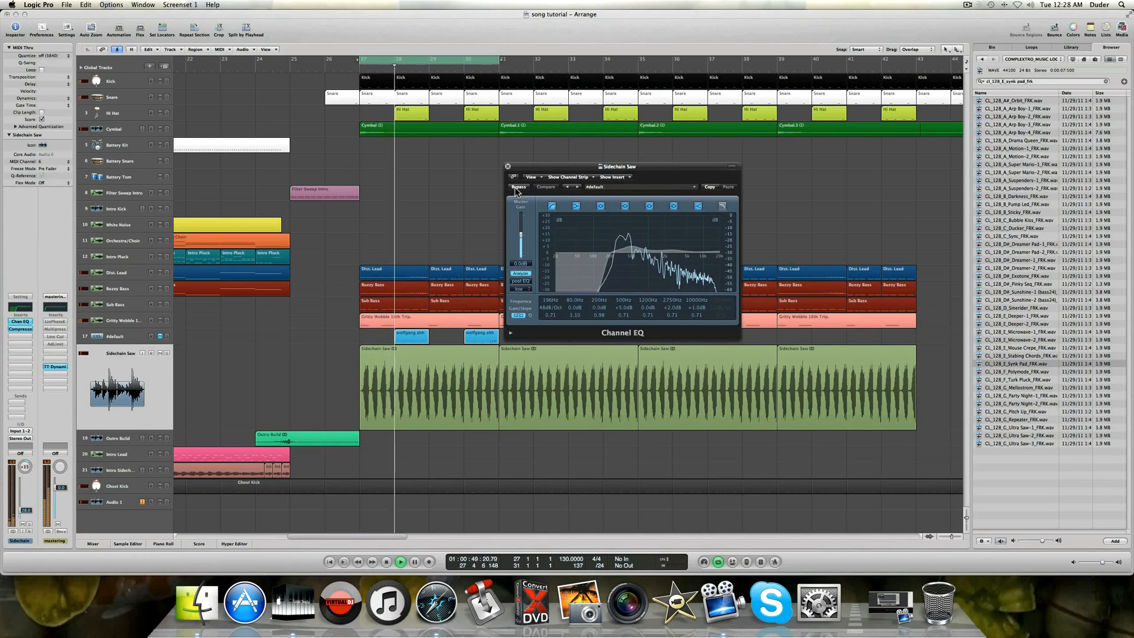
{"action": "left_click", "coordinate": [517, 186]}
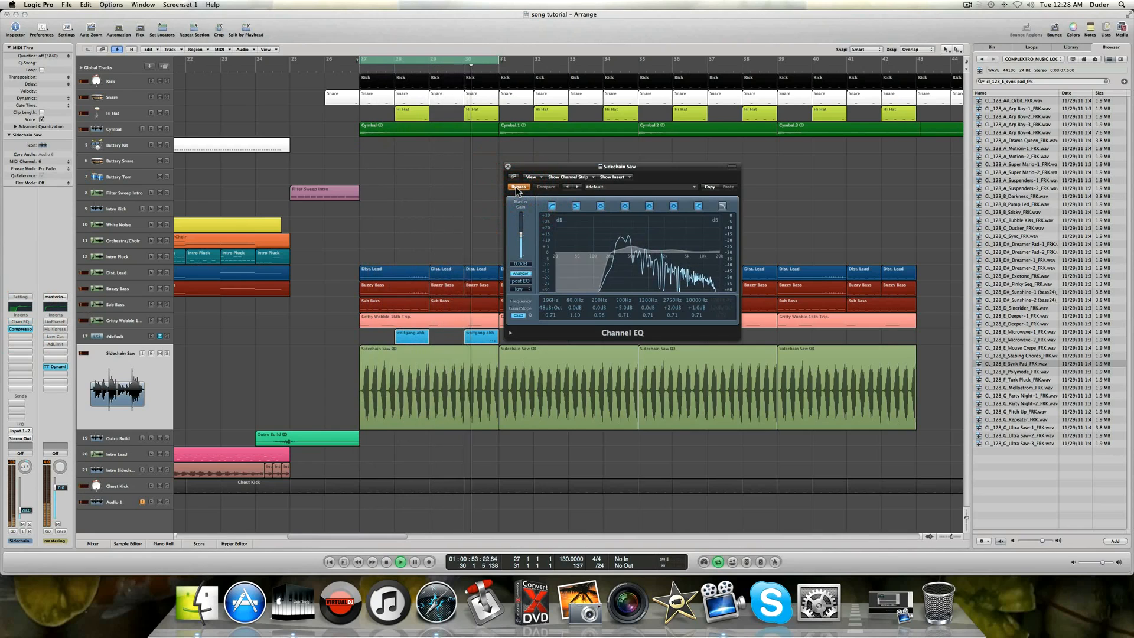
{"action": "left_click", "coordinate": [518, 186]}
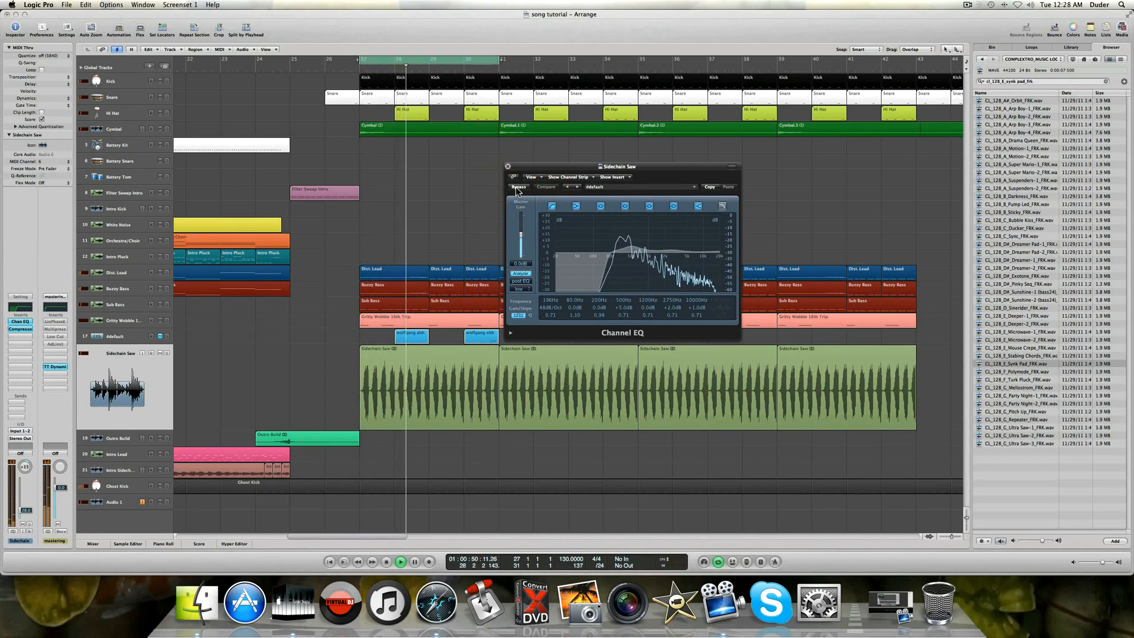
{"action": "key", "text": "space"}
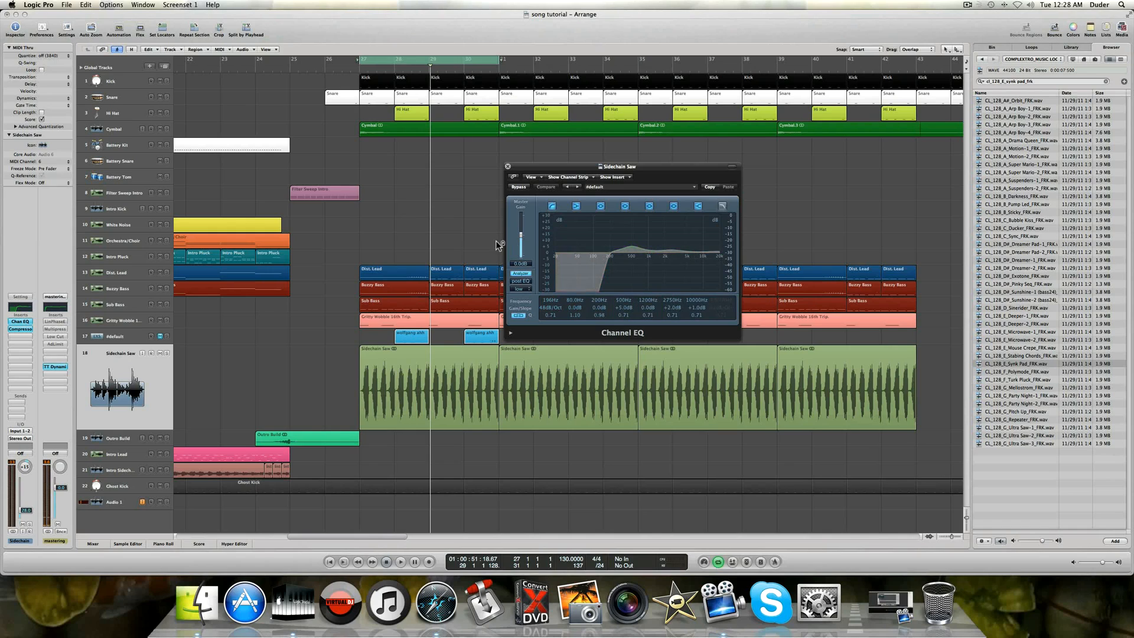
{"action": "left_click", "coordinate": [507, 167]}
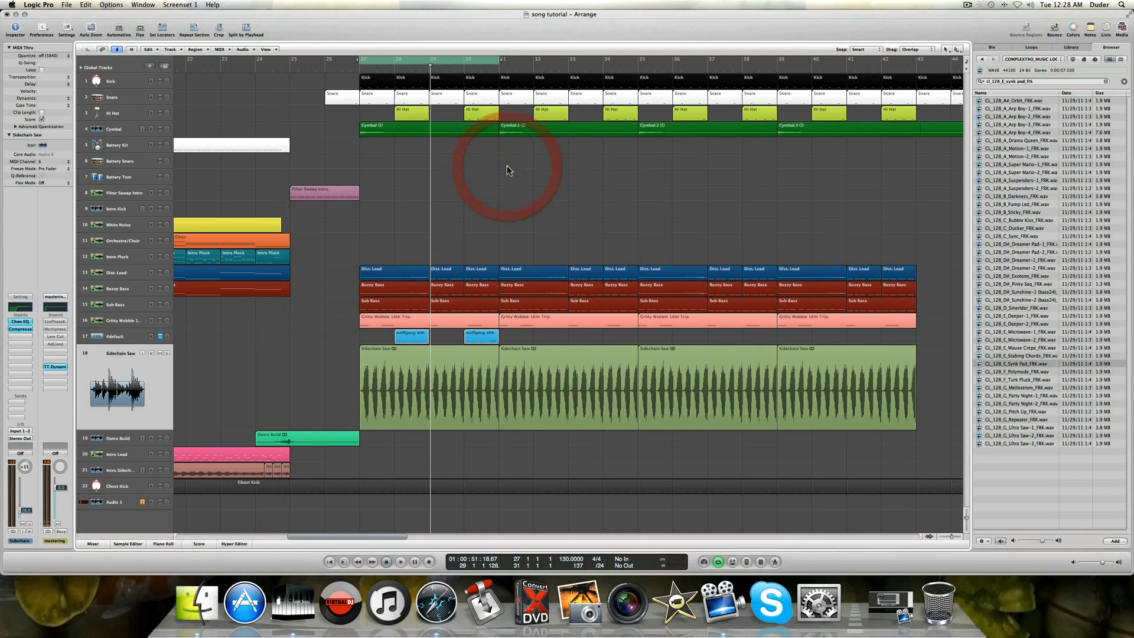
Unmute the #default track, solo it together with Kick, Snare and Audio 1, and play the looped section.
{"action": "left_click", "coordinate": [1122, 29]}
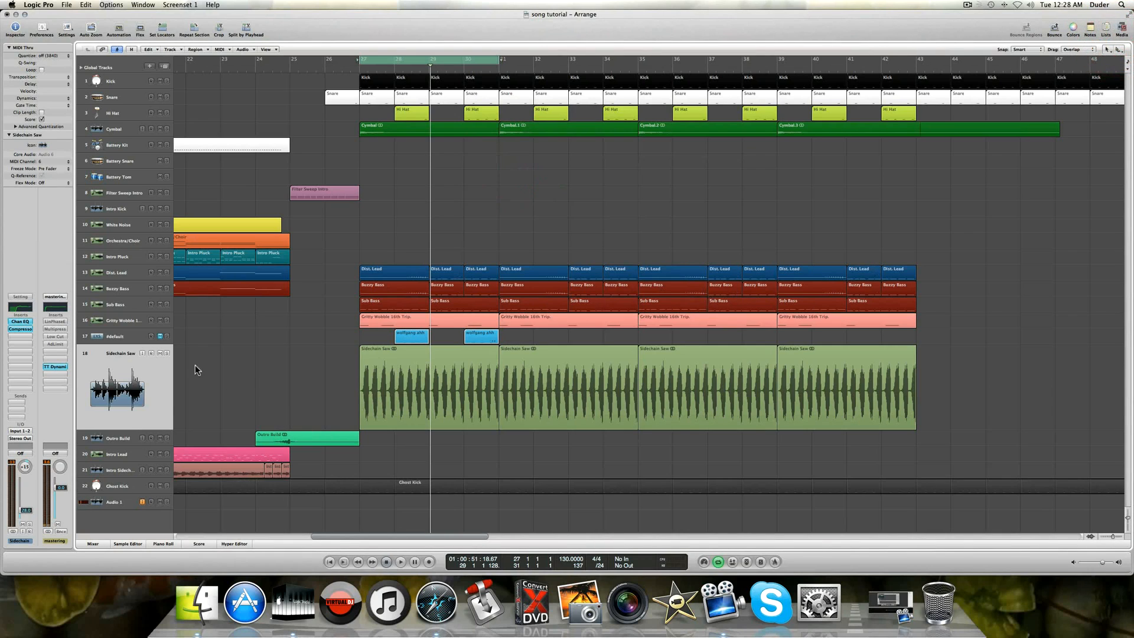
{"action": "left_click", "coordinate": [160, 336]}
{"action": "left_click", "coordinate": [160, 336]}
{"action": "left_click", "coordinate": [167, 336]}
{"action": "left_click_drag", "start_coordinate": [167, 81], "coordinate": [166, 97]}
{"action": "left_click", "coordinate": [167, 501]}
{"action": "key", "text": "space"}
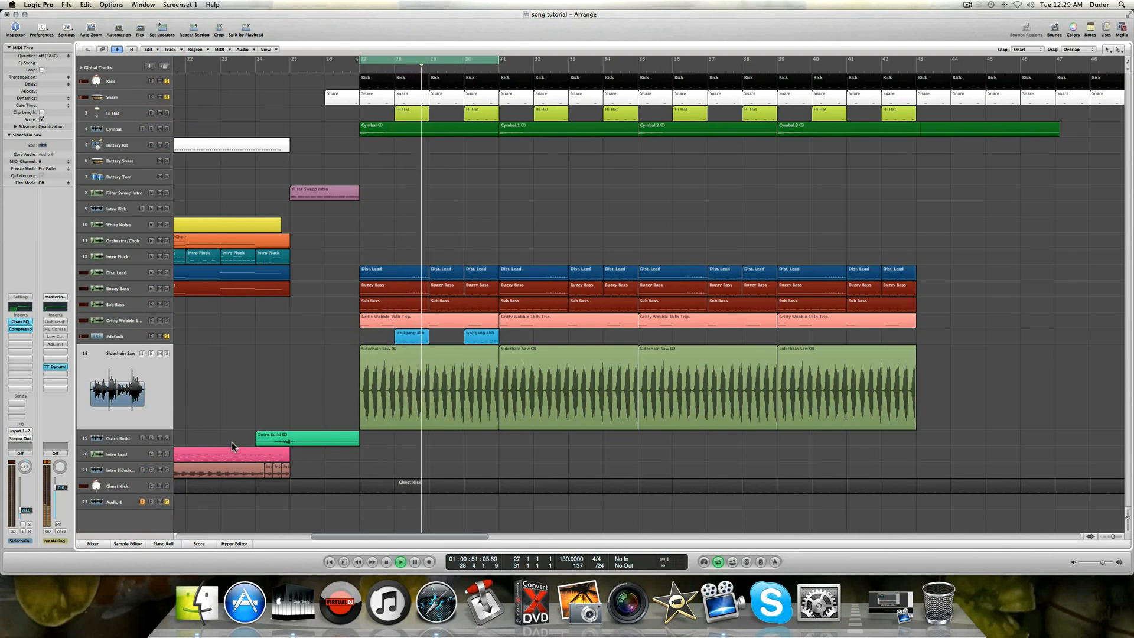
{"action": "key", "text": "space"}
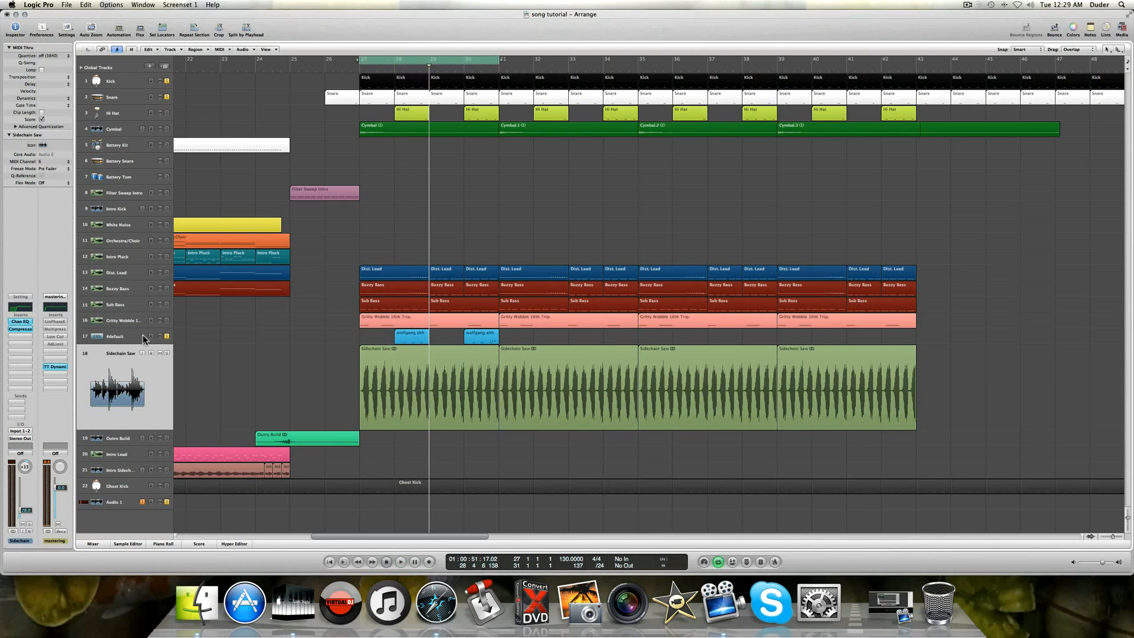
Select the #default track and open the Samples folder in the file browser, widening the name column.
{"action": "left_click", "coordinate": [128, 336]}
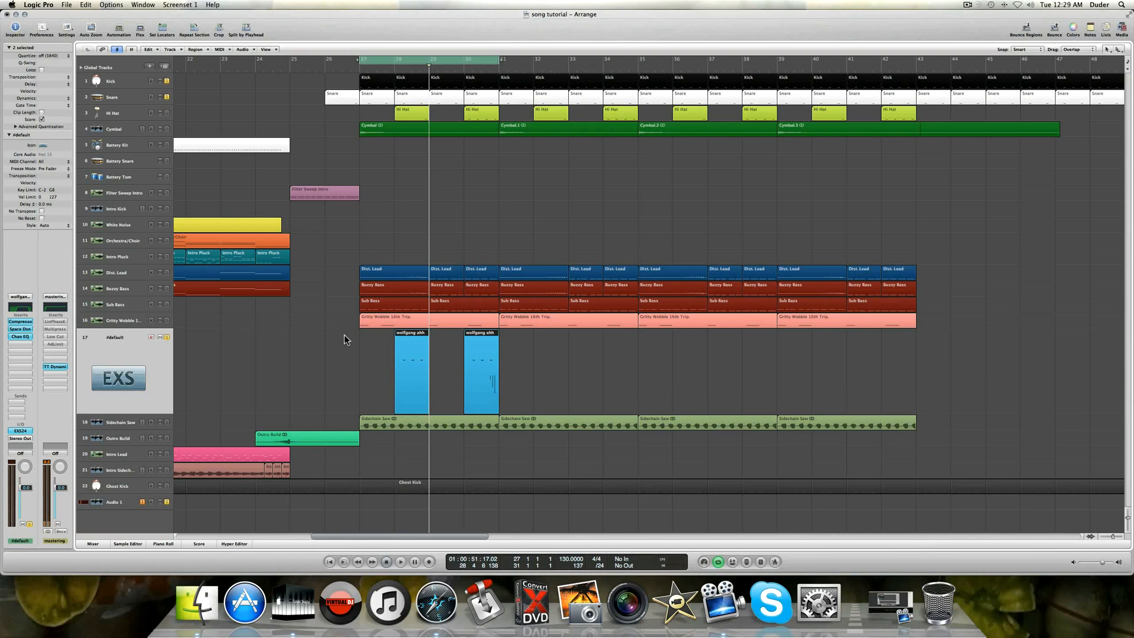
{"action": "left_click", "coordinate": [1120, 35]}
{"action": "left_click", "coordinate": [1121, 28]}
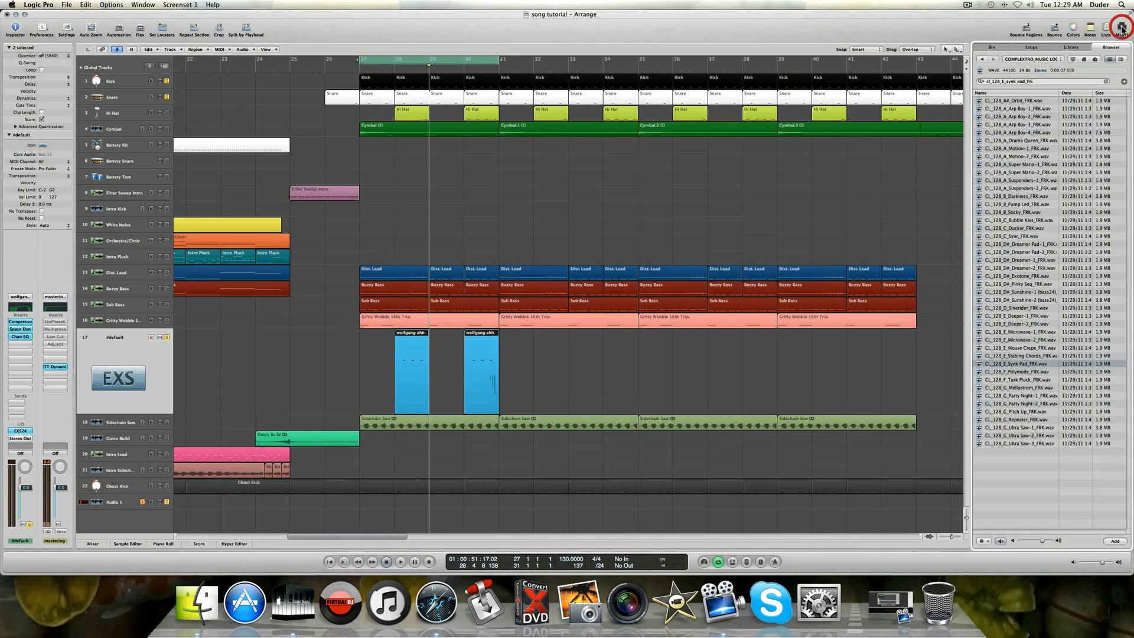
{"action": "left_click", "coordinate": [1119, 26]}
{"action": "left_click", "coordinate": [1119, 26]}
{"action": "left_click", "coordinate": [1117, 34]}
{"action": "left_click", "coordinate": [1086, 59]}
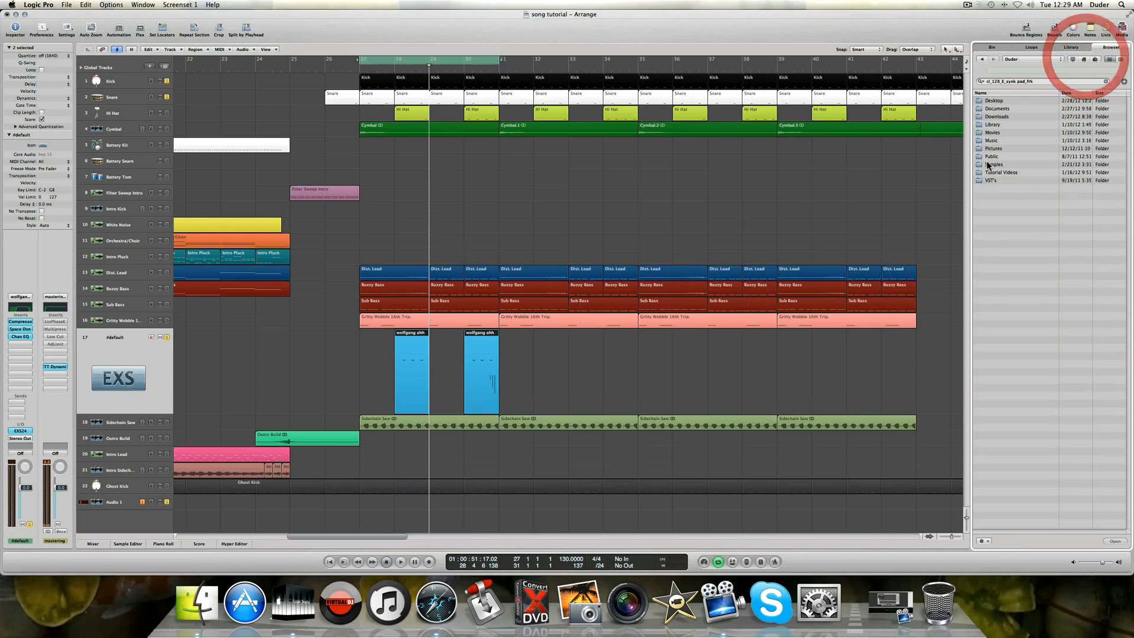
{"action": "left_click", "coordinate": [992, 117]}
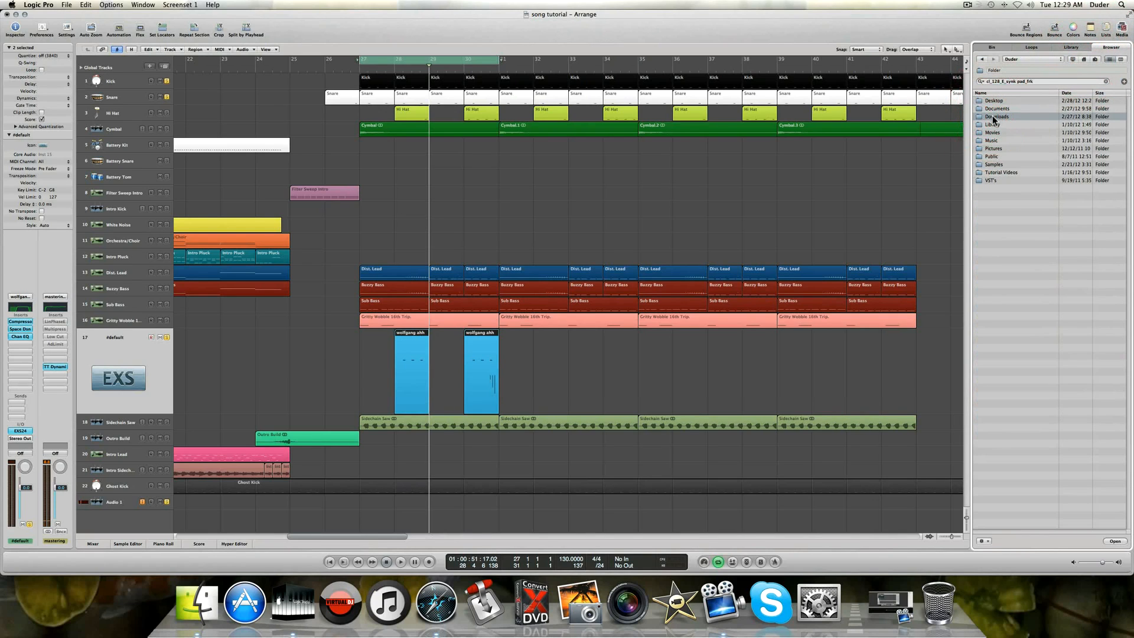
{"action": "double_click", "coordinate": [1000, 164]}
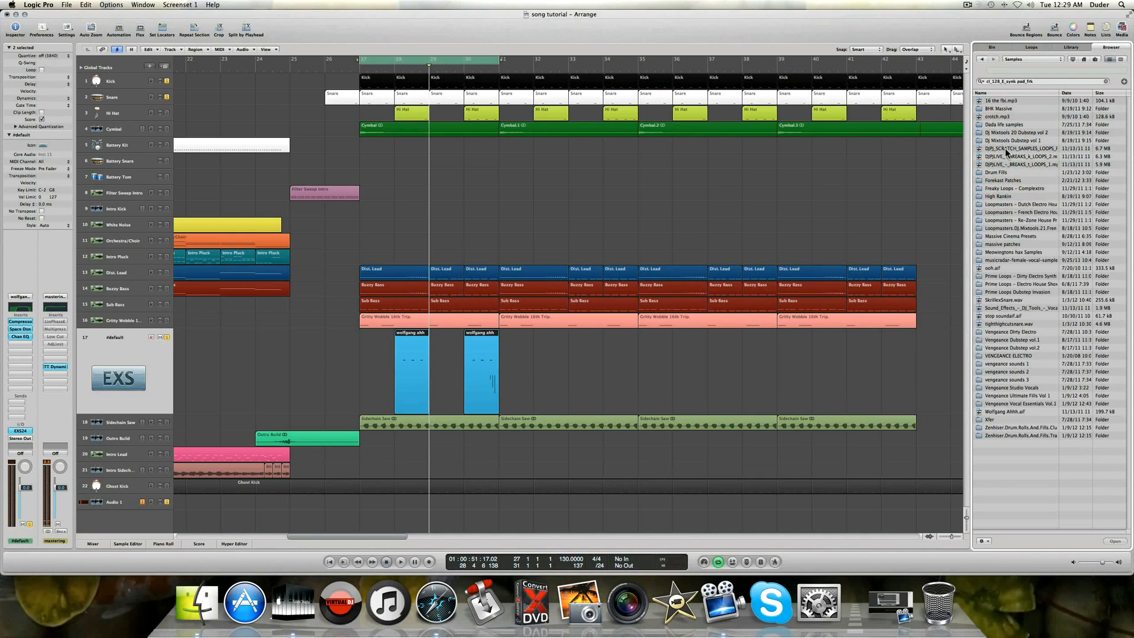
{"action": "left_click_drag", "start_coordinate": [1058, 92], "coordinate": [1087, 92]}
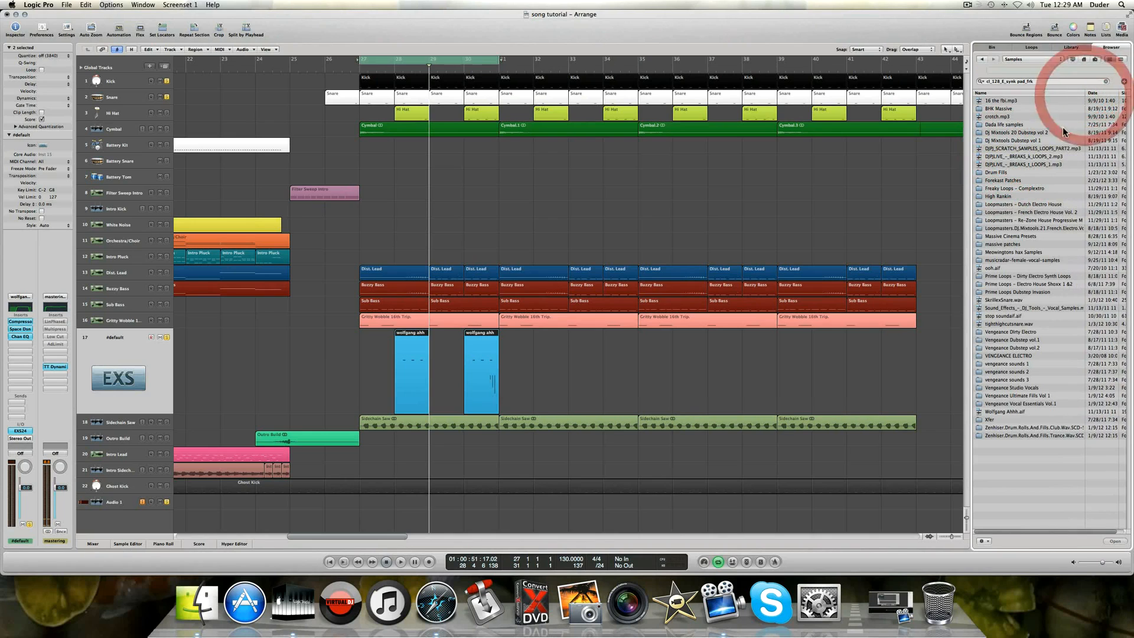
Lower the browser's preview volume and audition the breaks loop MP3 samples, undoing the accidental insertion of one into the arrangement.
{"action": "left_click", "coordinate": [1036, 157]}
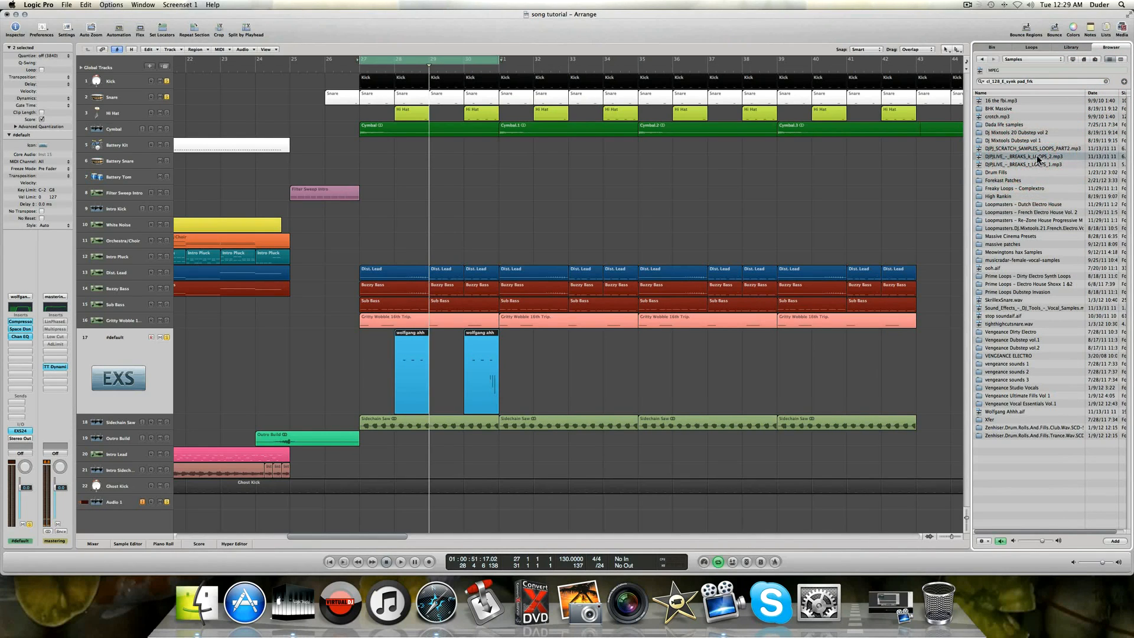
{"action": "left_click_drag", "start_coordinate": [1041, 542], "coordinate": [1034, 542]}
{"action": "double_click", "coordinate": [1017, 164]}
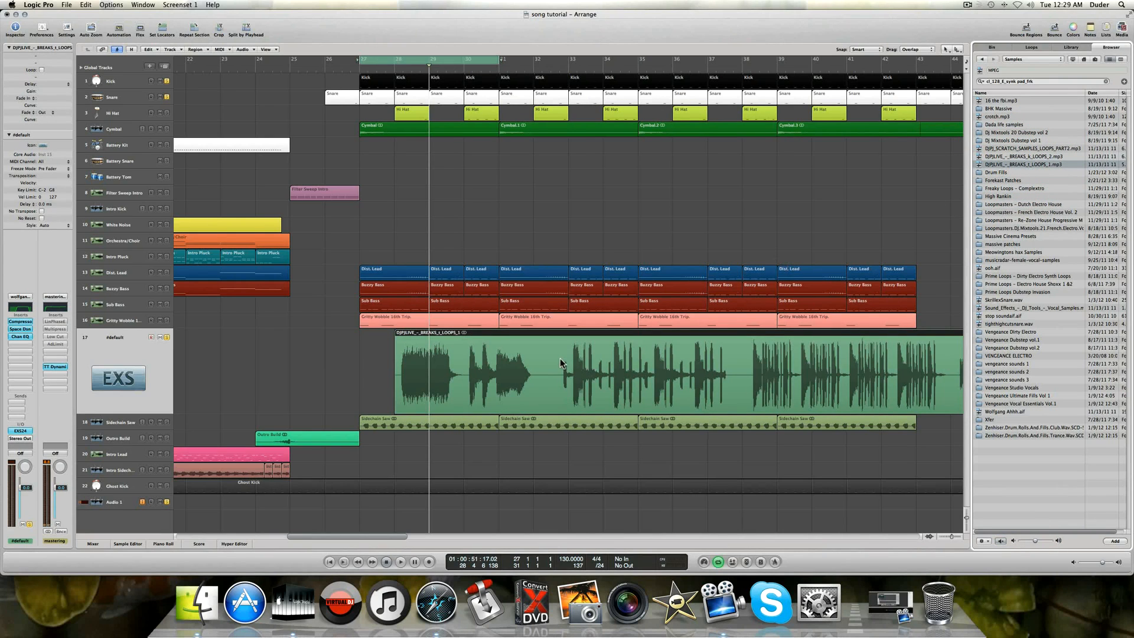
{"action": "key", "text": "super+z"}
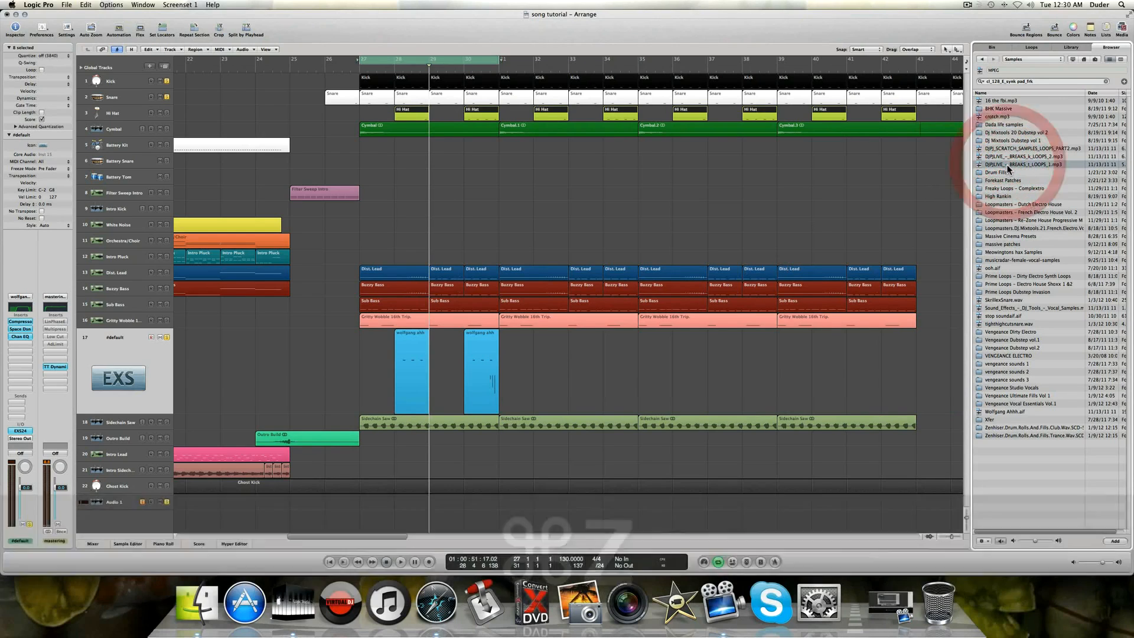
{"action": "key", "text": "alt+space"}
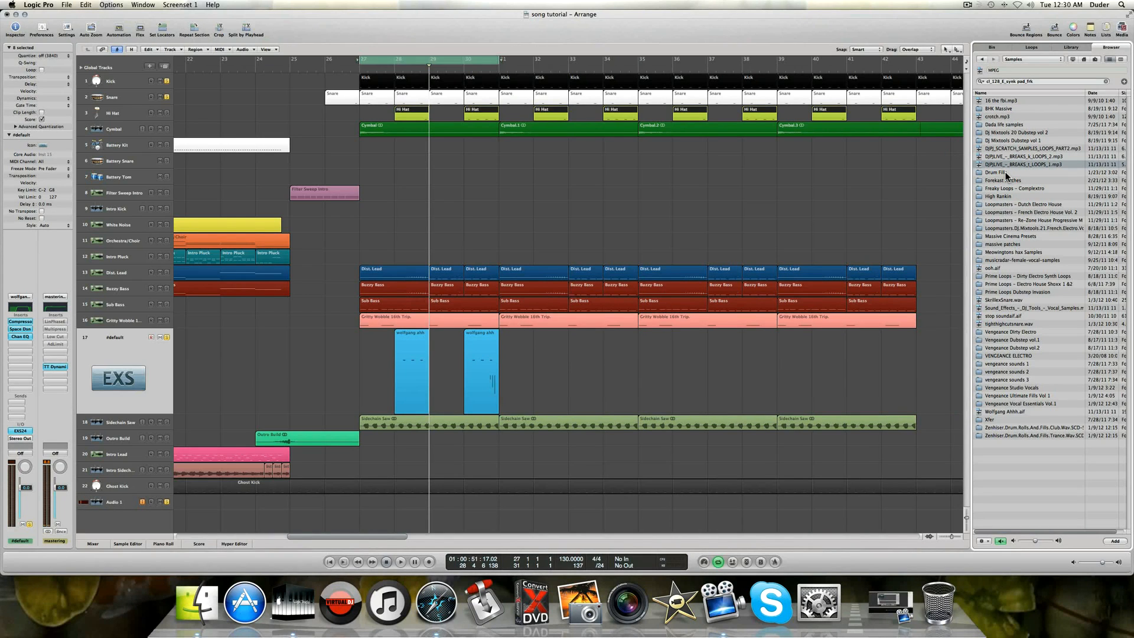
{"action": "scroll", "coordinate": [1004, 171], "scroll_direction": "right", "scroll_amount": 2}
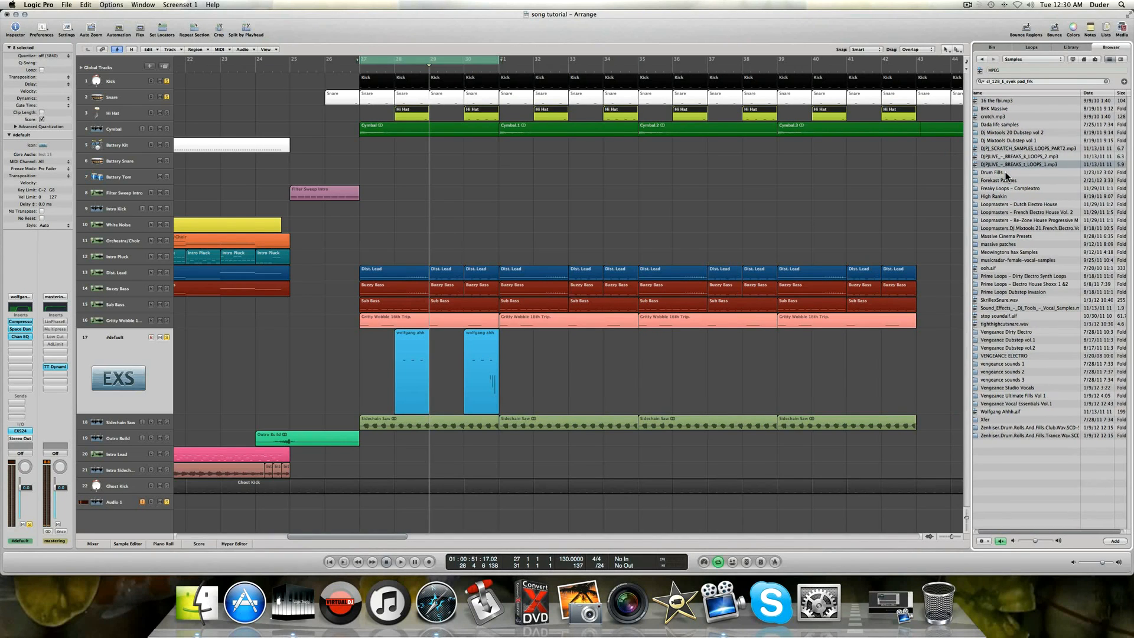
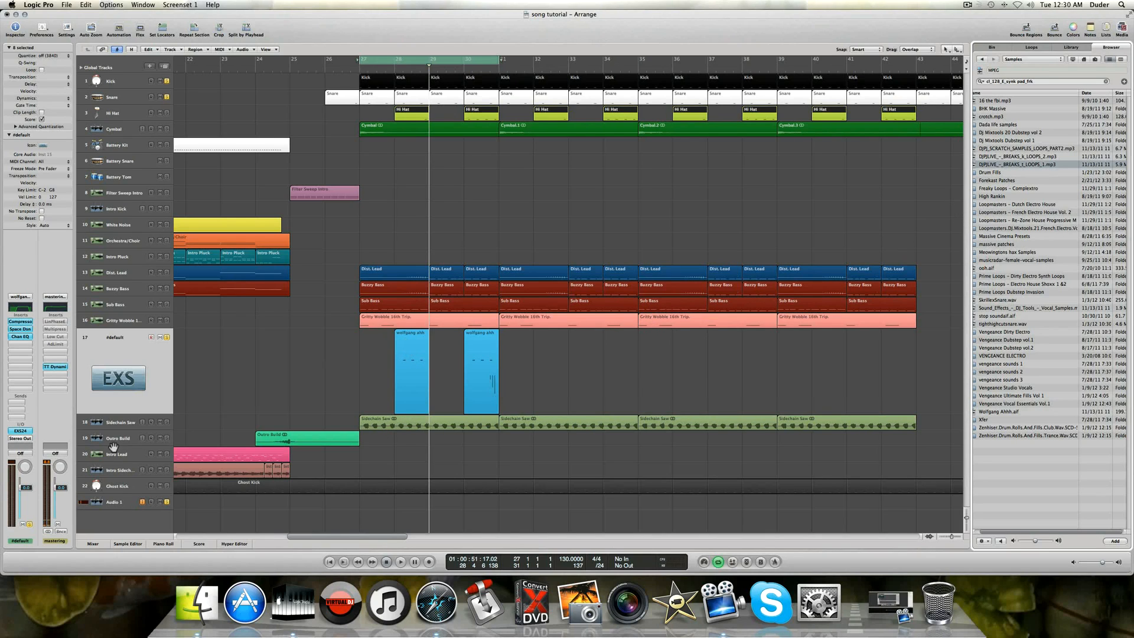
Open the #default track's EXS24, inspect the wolfgang ahh instrument's sample zone, and close the editor and sampler windows.
{"action": "left_click", "coordinate": [16, 431]}
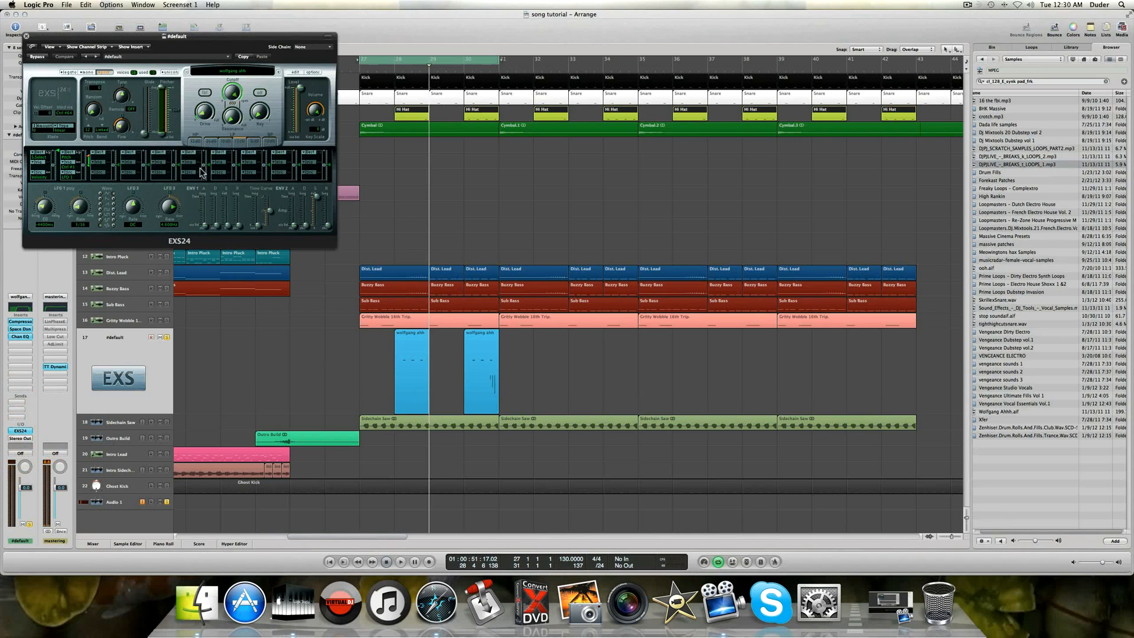
{"action": "left_click", "coordinate": [295, 72]}
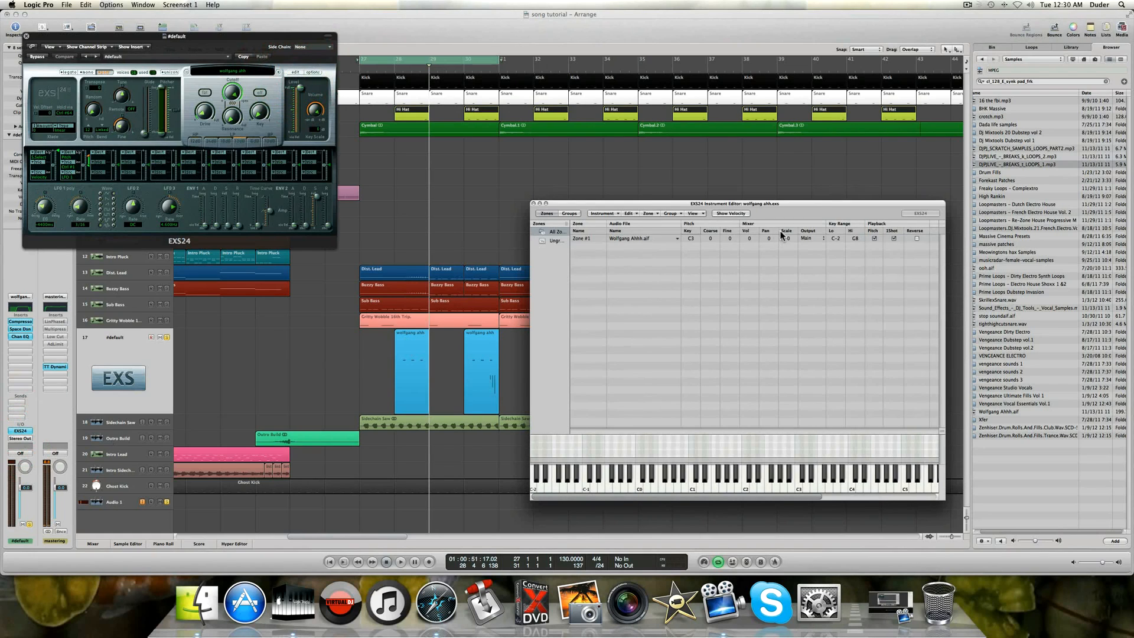
{"action": "left_click", "coordinate": [535, 204]}
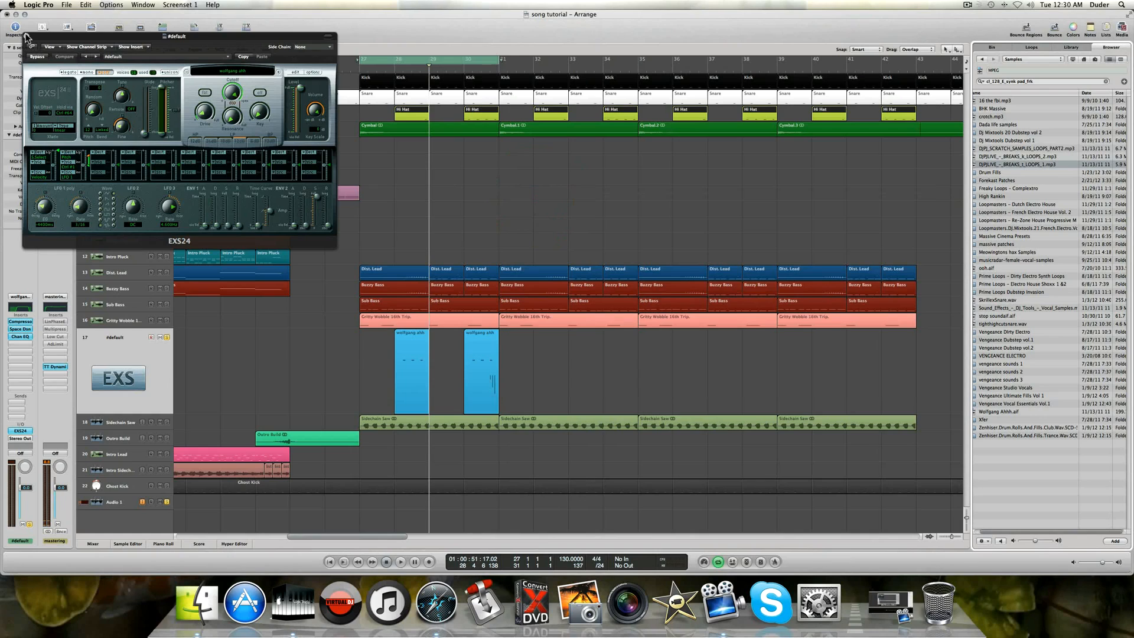
{"action": "left_click", "coordinate": [88, 132]}
{"action": "left_click", "coordinate": [91, 125]}
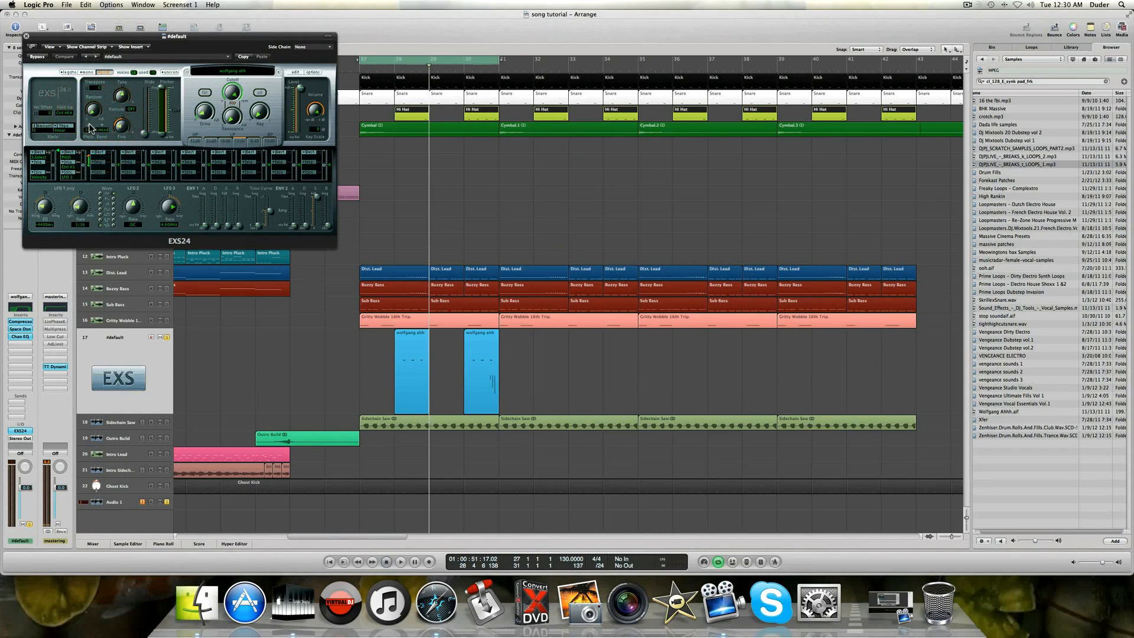
{"action": "left_click", "coordinate": [27, 37]}
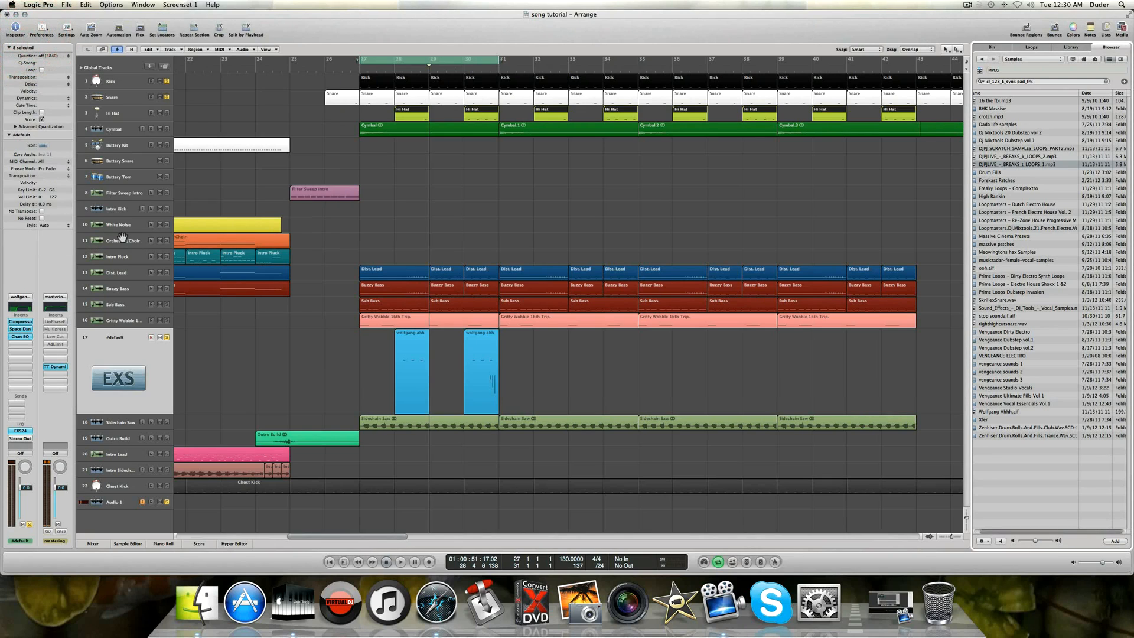
Open the first wolfgang ahh region in the Piano Roll to examine its notes.
{"action": "left_click", "coordinate": [406, 344]}
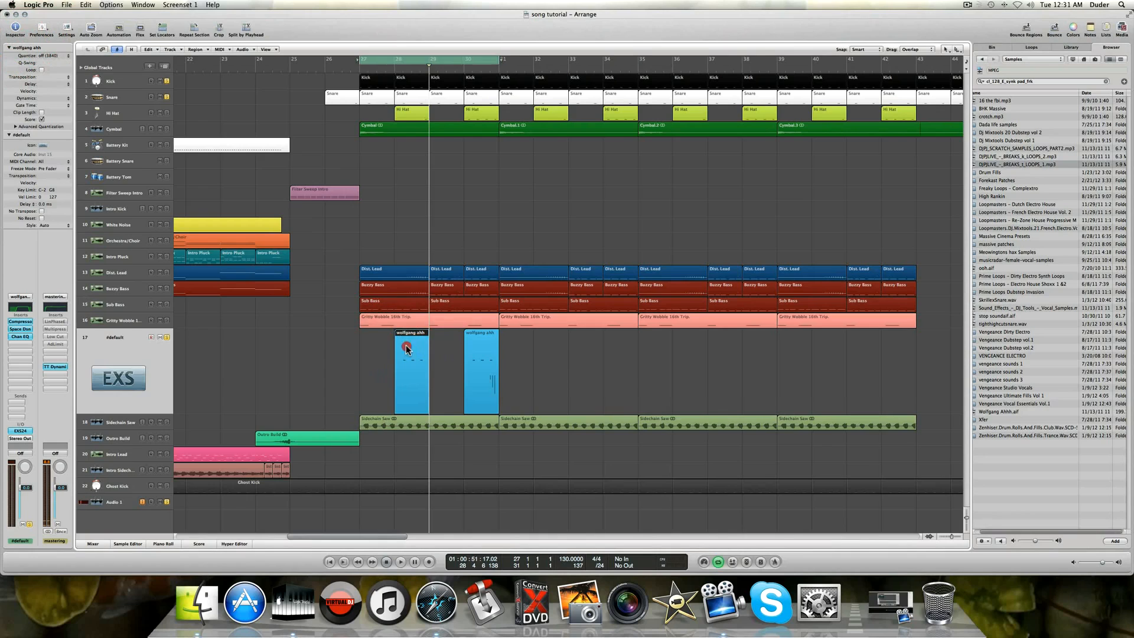
{"action": "double_click", "coordinate": [406, 345]}
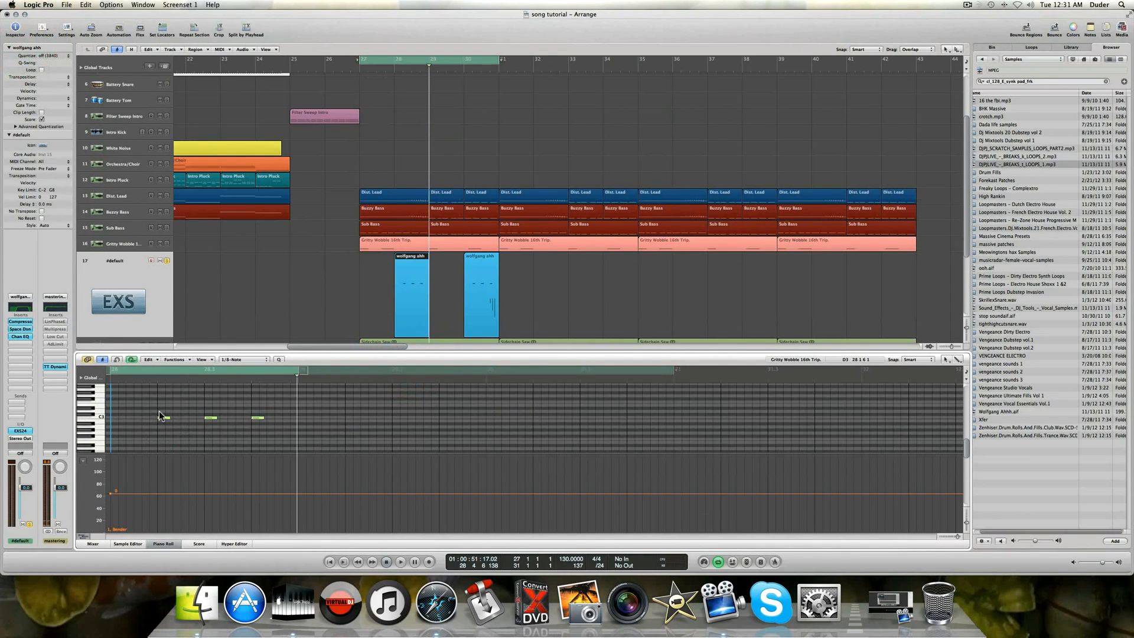
Select the second wolfgang ahh region to examine its notes and bend automation, and play back the cycle.
{"action": "left_click", "coordinate": [490, 289]}
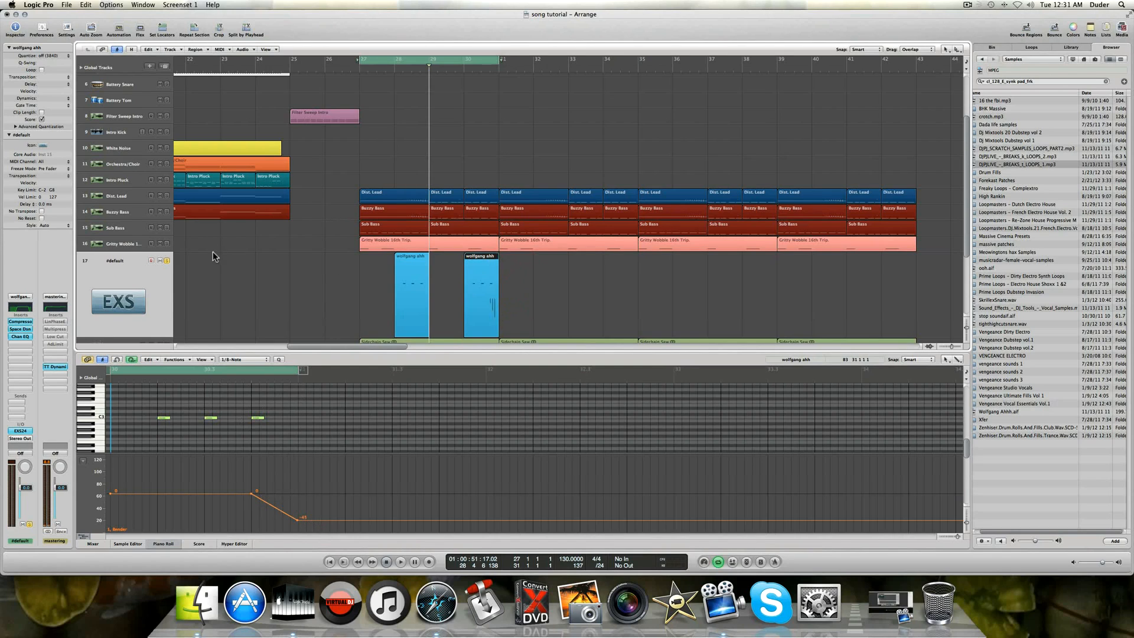
{"action": "key", "text": "space"}
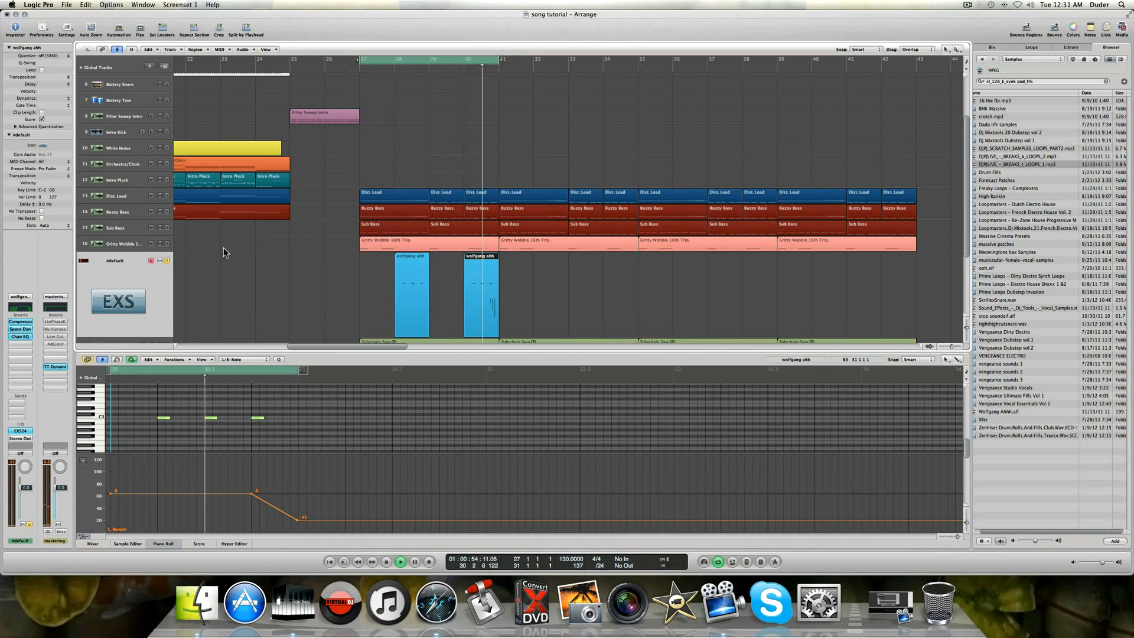
{"action": "key", "text": "space"}
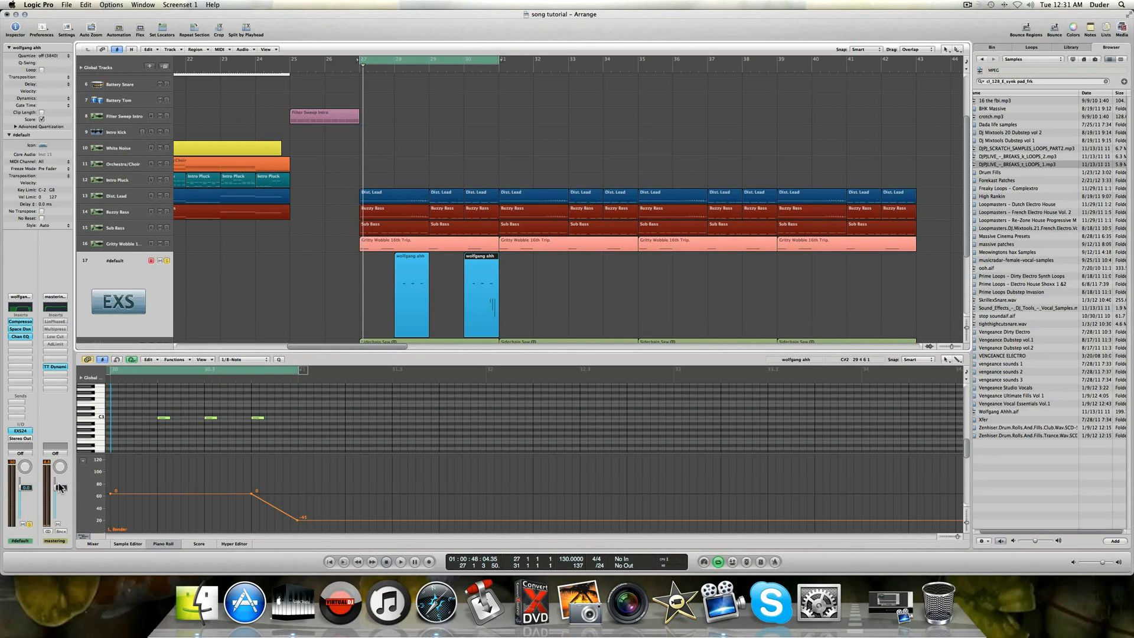
Open the #default track's Compressor and set its side chain input to Bus 1.
{"action": "left_click", "coordinate": [21, 322]}
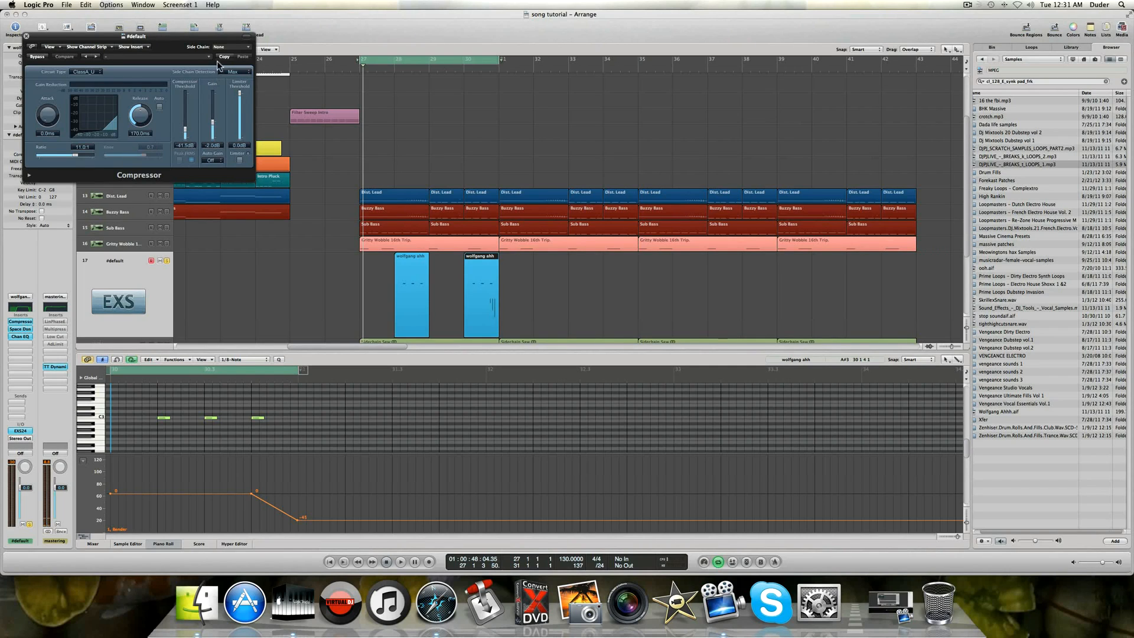
{"action": "left_click", "coordinate": [229, 47]}
{"action": "left_click", "coordinate": [243, 125]}
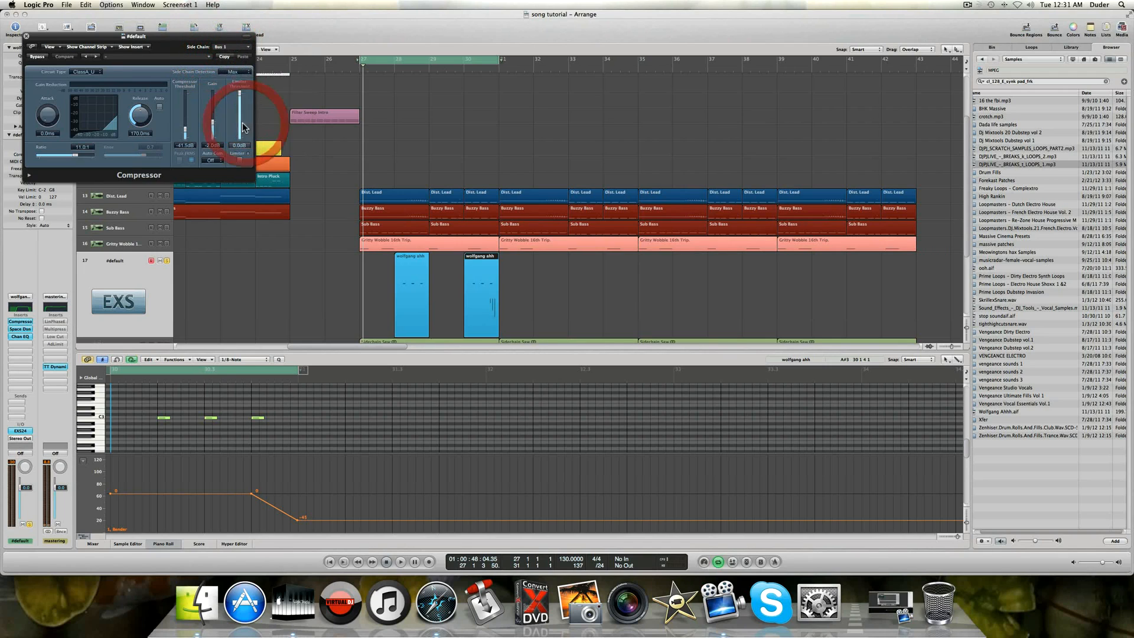
{"action": "left_click_drag", "start_coordinate": [87, 40], "coordinate": [167, 75]}
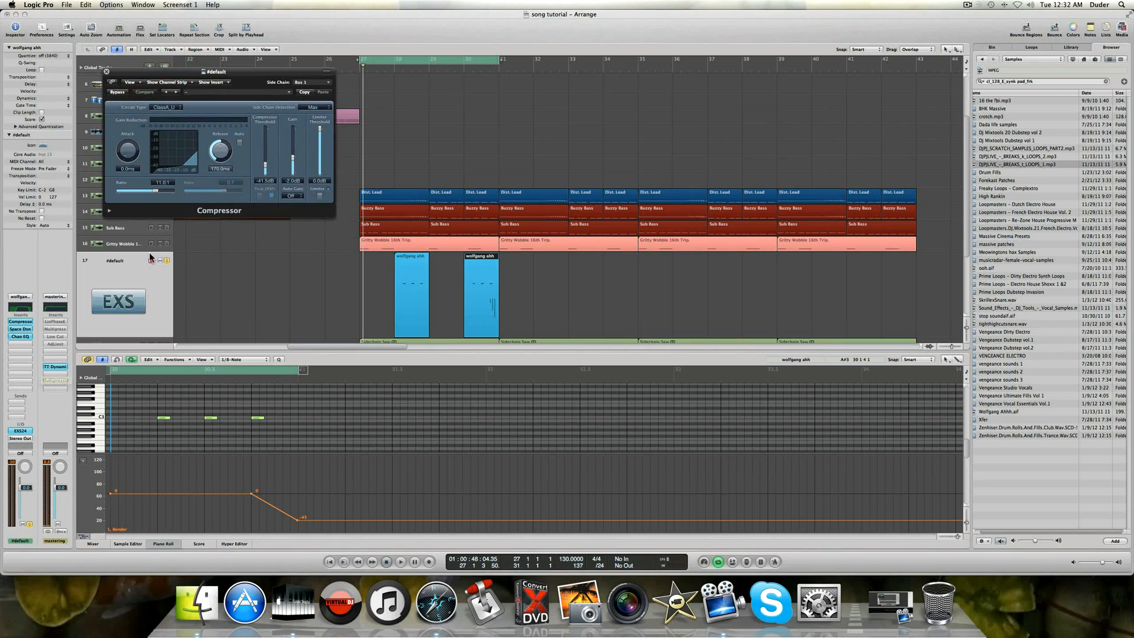
Set the #default Compressor's ratio to 4.6:1 and threshold to -17.5 dB, and raise its gain.
{"action": "left_click_drag", "start_coordinate": [157, 194], "coordinate": [144, 195]}
{"action": "left_click_drag", "start_coordinate": [264, 169], "coordinate": [267, 143]}
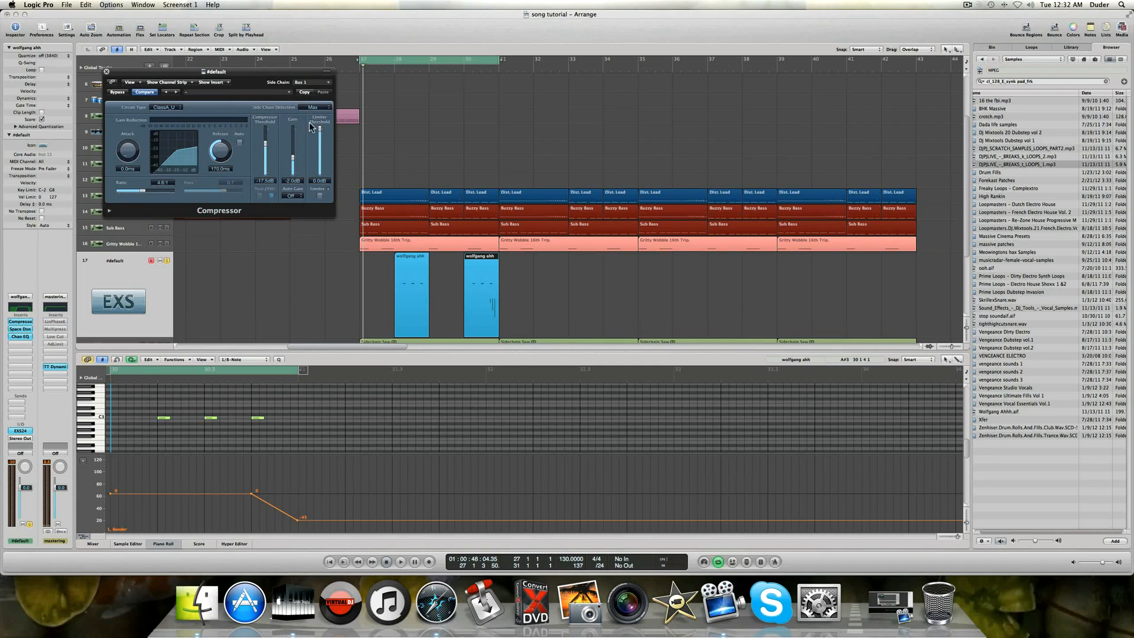
{"action": "left_click_drag", "start_coordinate": [292, 160], "coordinate": [293, 145]}
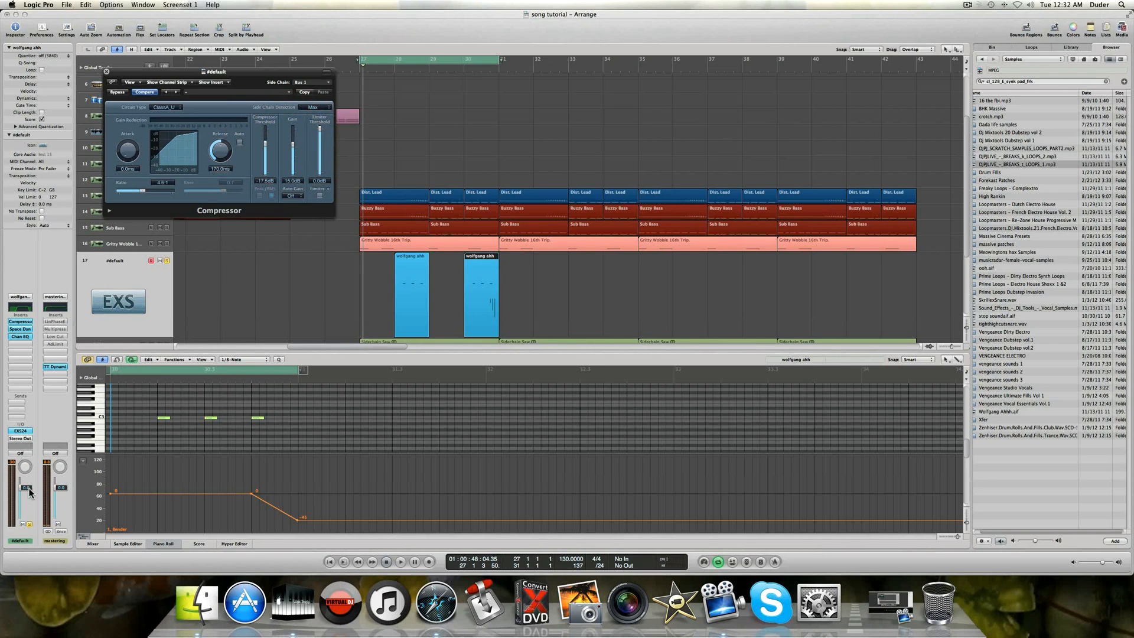
Lower the #default channel's volume fader and play the cycle to check the level.
{"action": "left_click_drag", "start_coordinate": [28, 488], "coordinate": [35, 550]}
{"action": "key", "text": "space"}
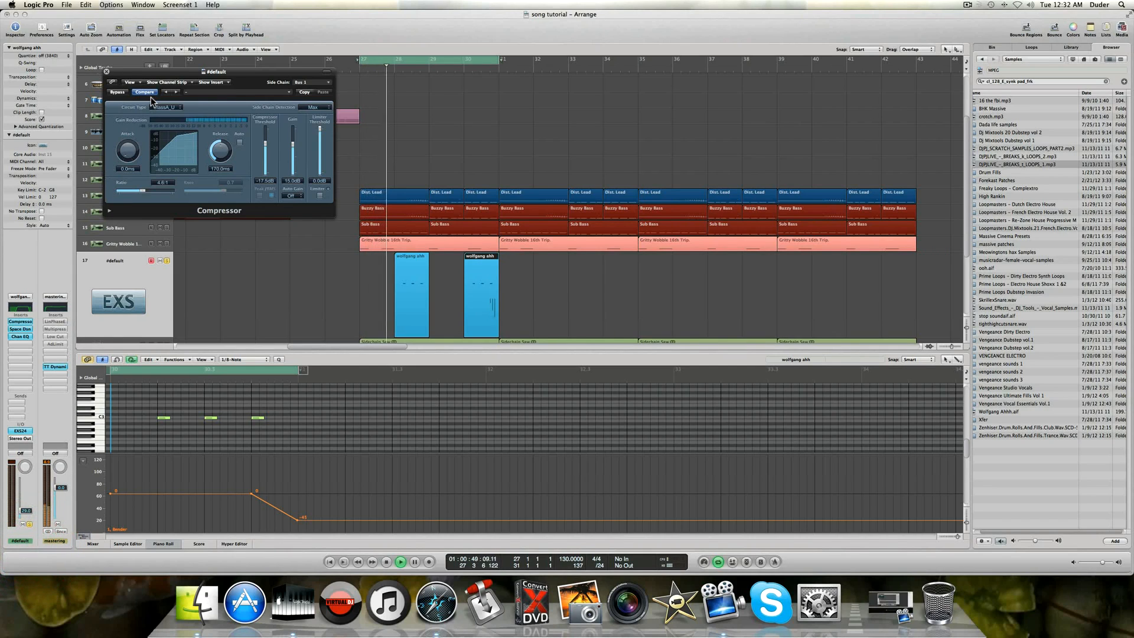
{"action": "key", "text": "space"}
Play back the first wolfgang ahh region to hear the sidechain compression, and close the Compressor.
{"action": "left_click", "coordinate": [420, 288]}
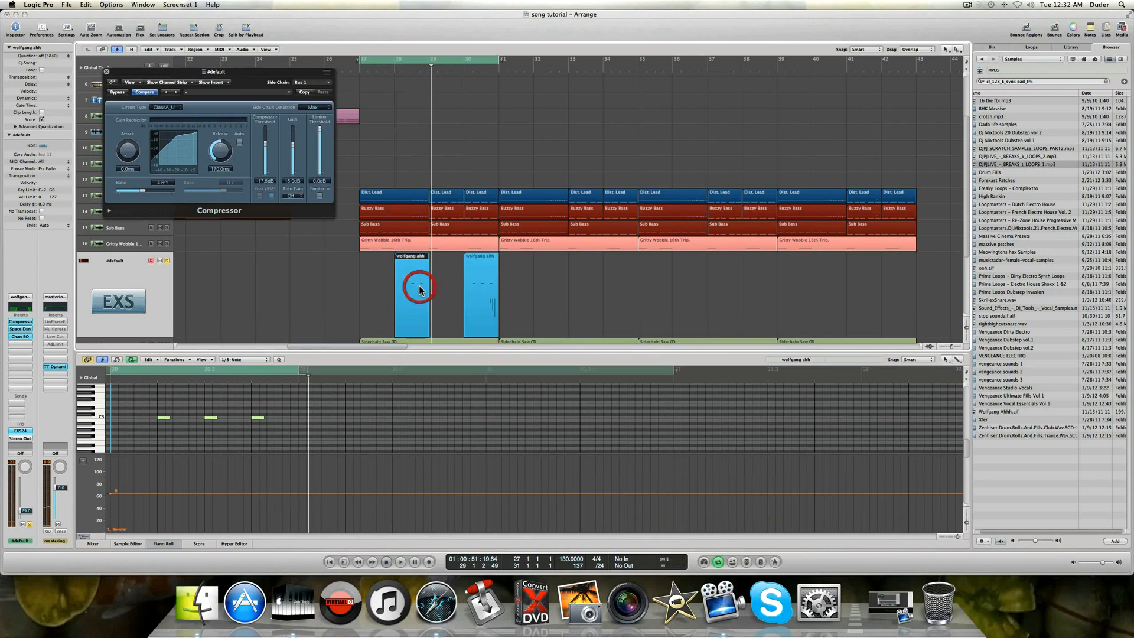
{"action": "key", "text": "space"}
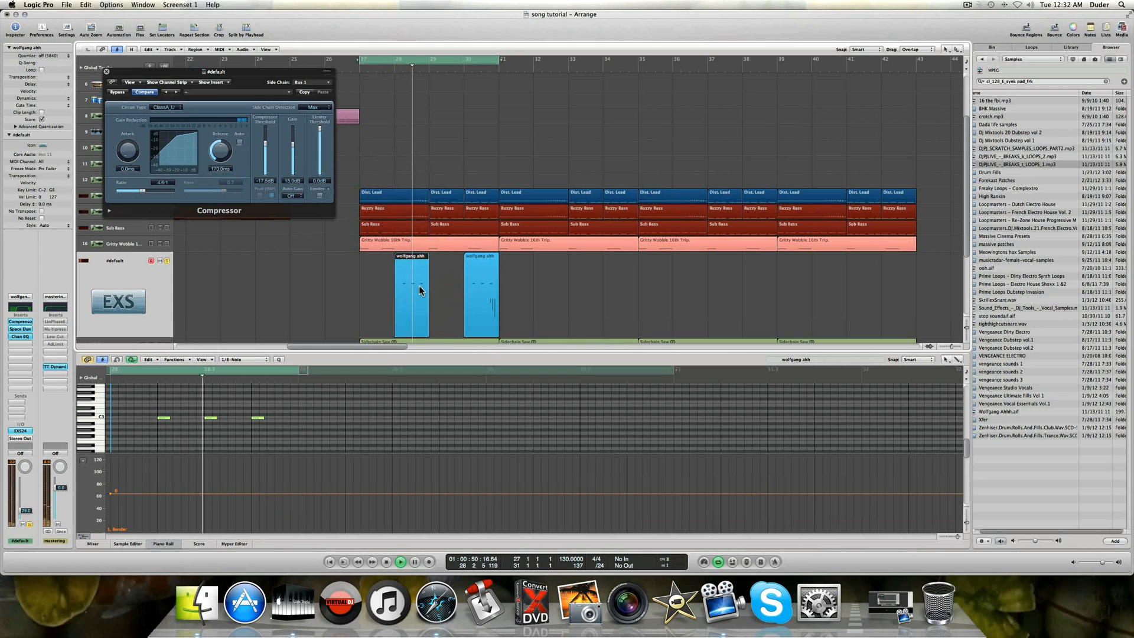
{"action": "key", "text": "space"}
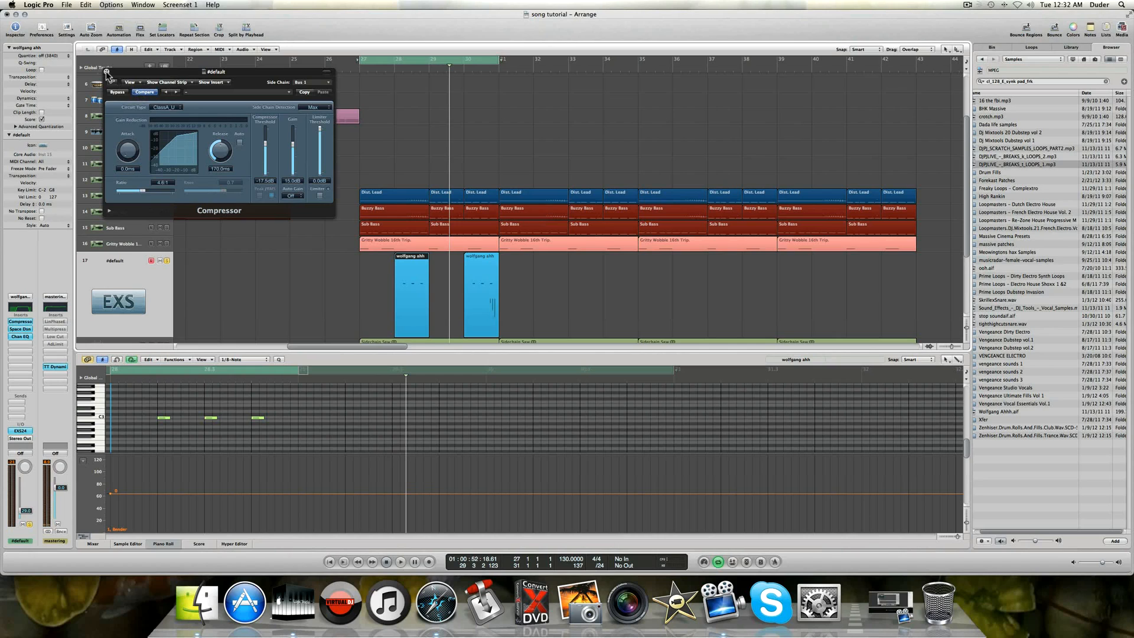
{"action": "key", "text": "space"}
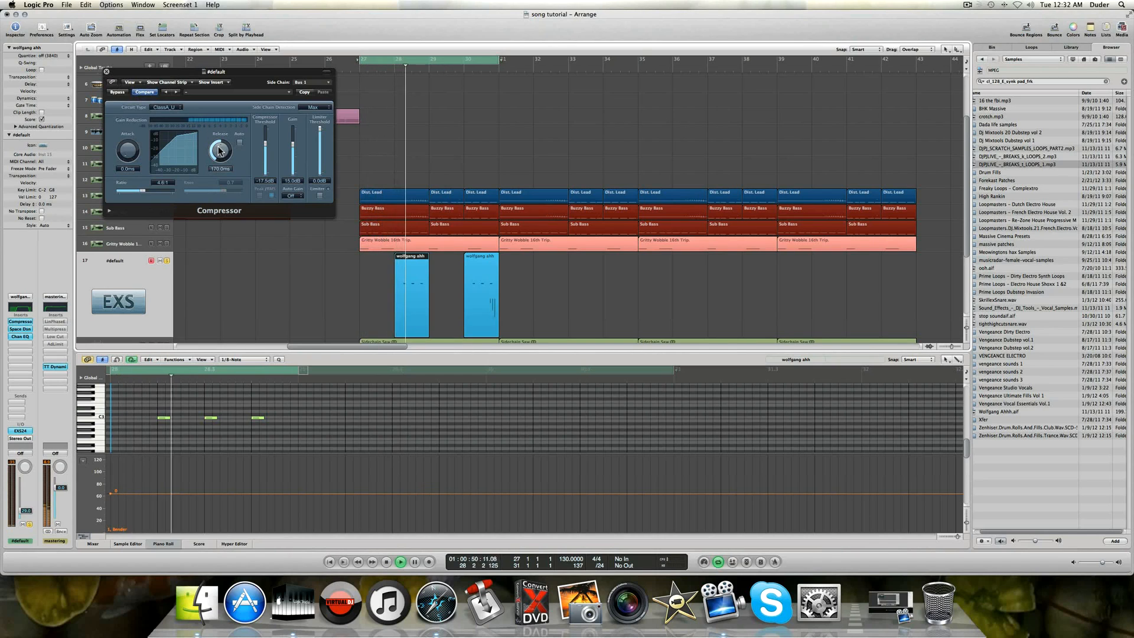
{"action": "key", "text": "space"}
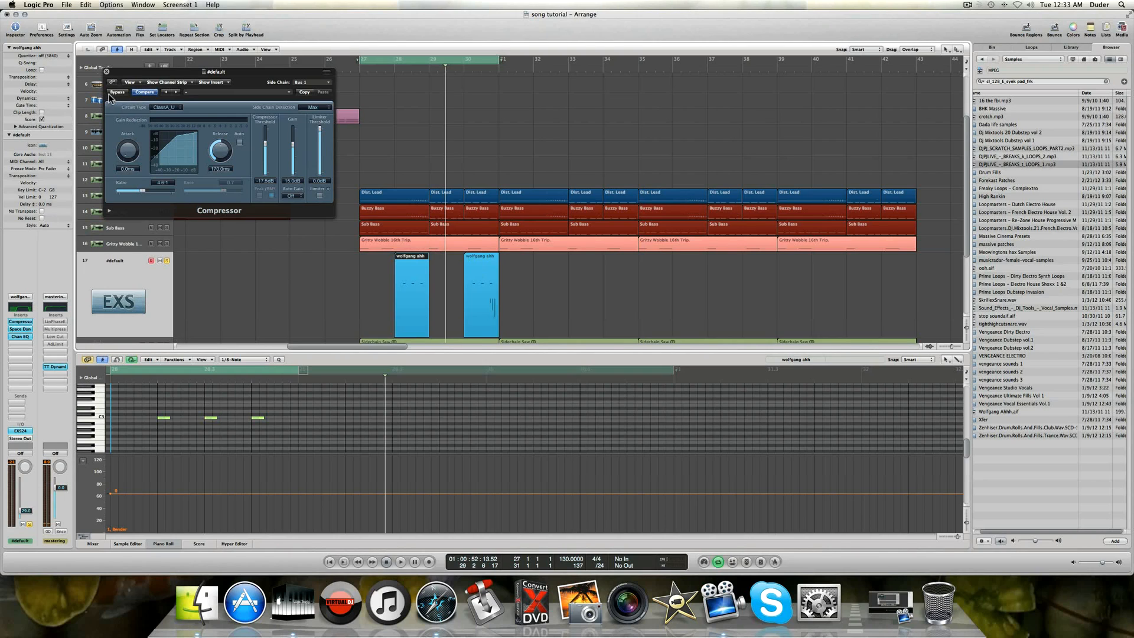
{"action": "left_click", "coordinate": [103, 71]}
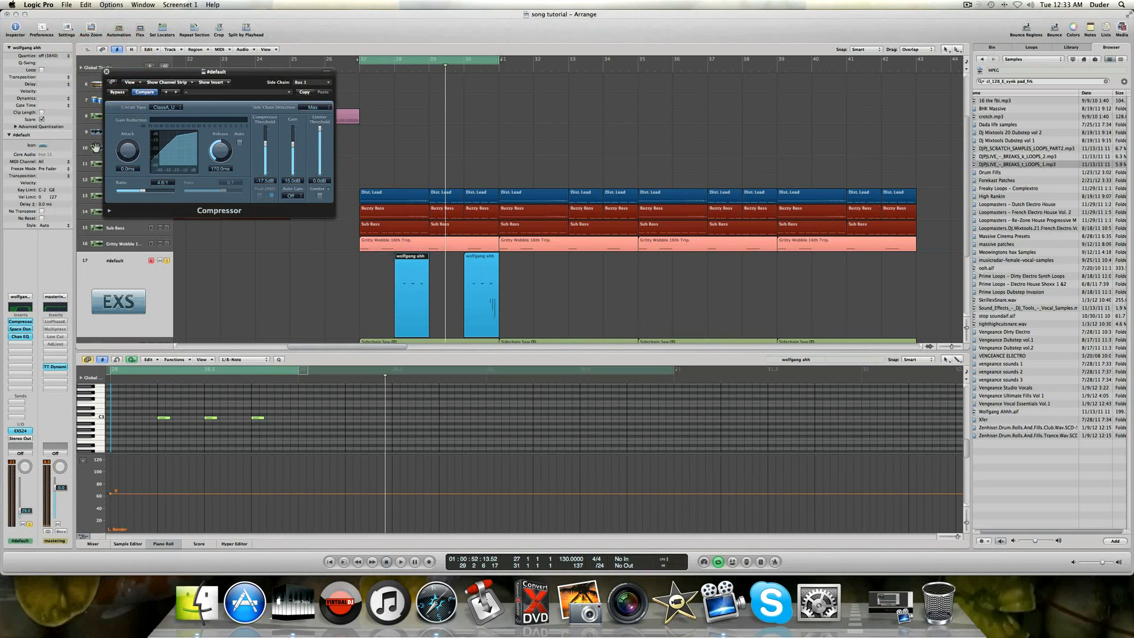
{"action": "left_click", "coordinate": [106, 71]}
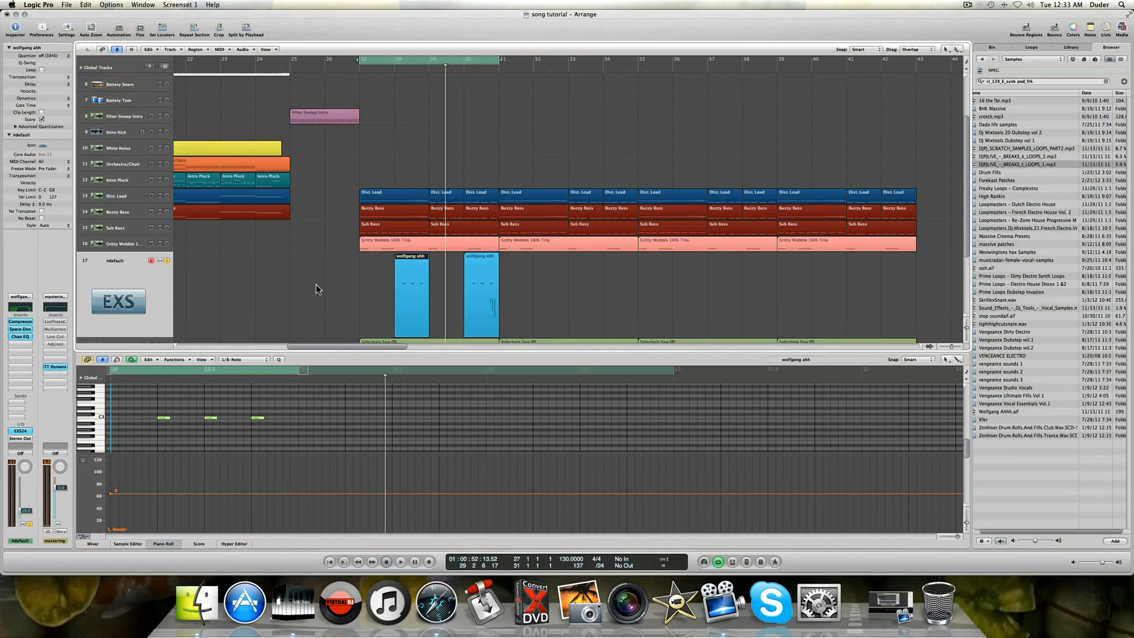
Open the #default track's Space Designer, choose the 2.1s Big Drums reverb from Large Spaces, Rooms, and slightly adjust the output level.
{"action": "left_click", "coordinate": [25, 331]}
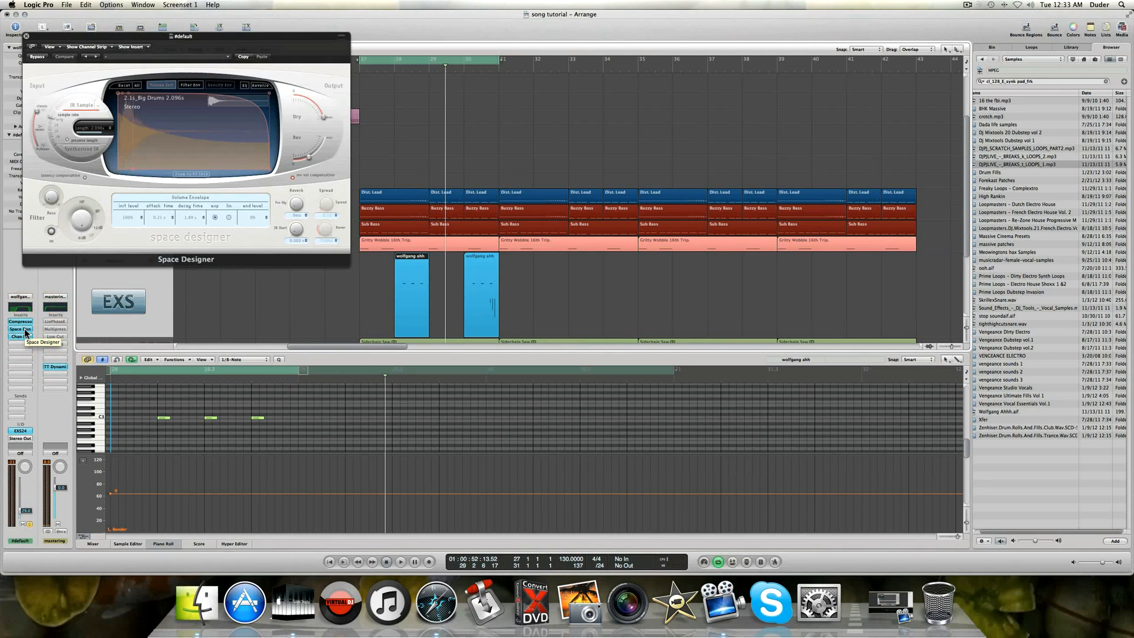
{"action": "left_click", "coordinate": [157, 59]}
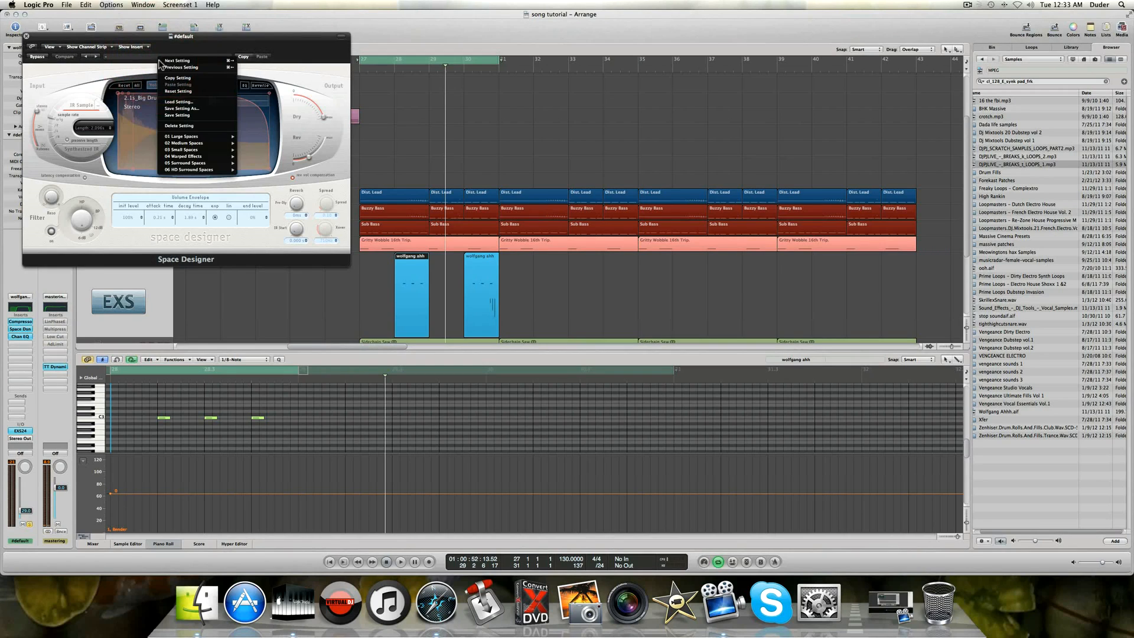
{"action": "mouse_move", "coordinate": [185, 139]}
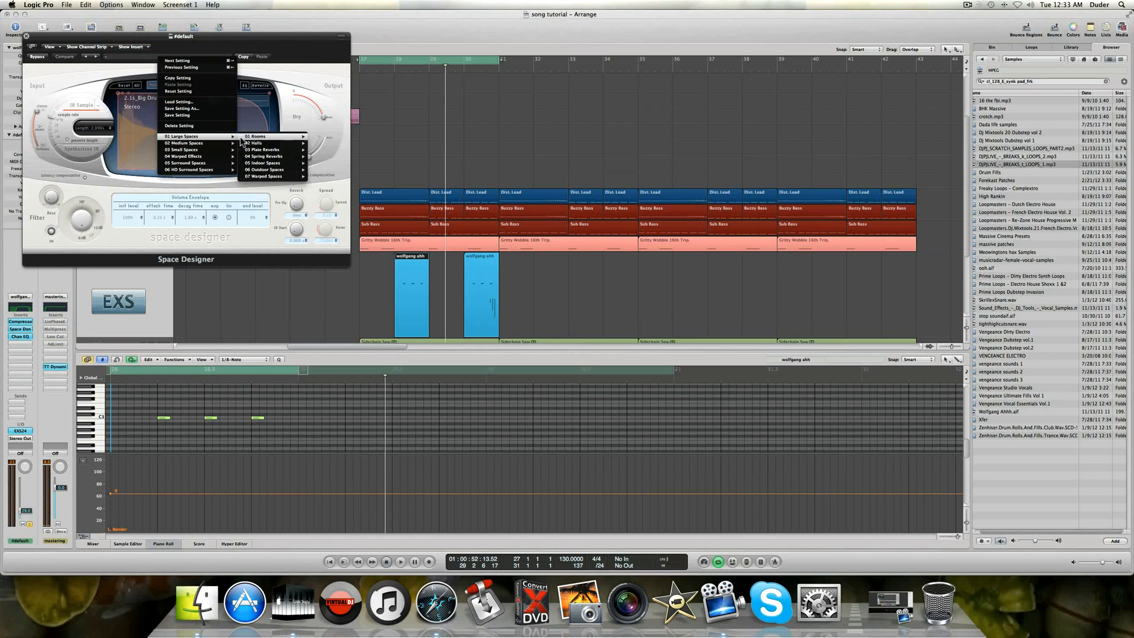
{"action": "mouse_move", "coordinate": [256, 138]}
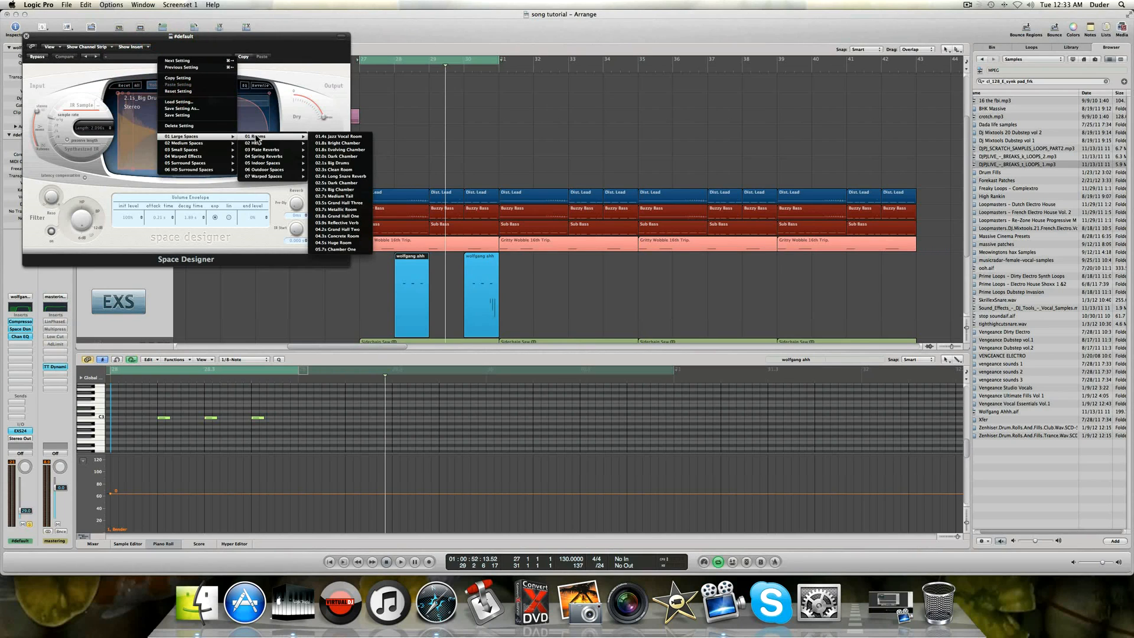
{"action": "left_click", "coordinate": [330, 164]}
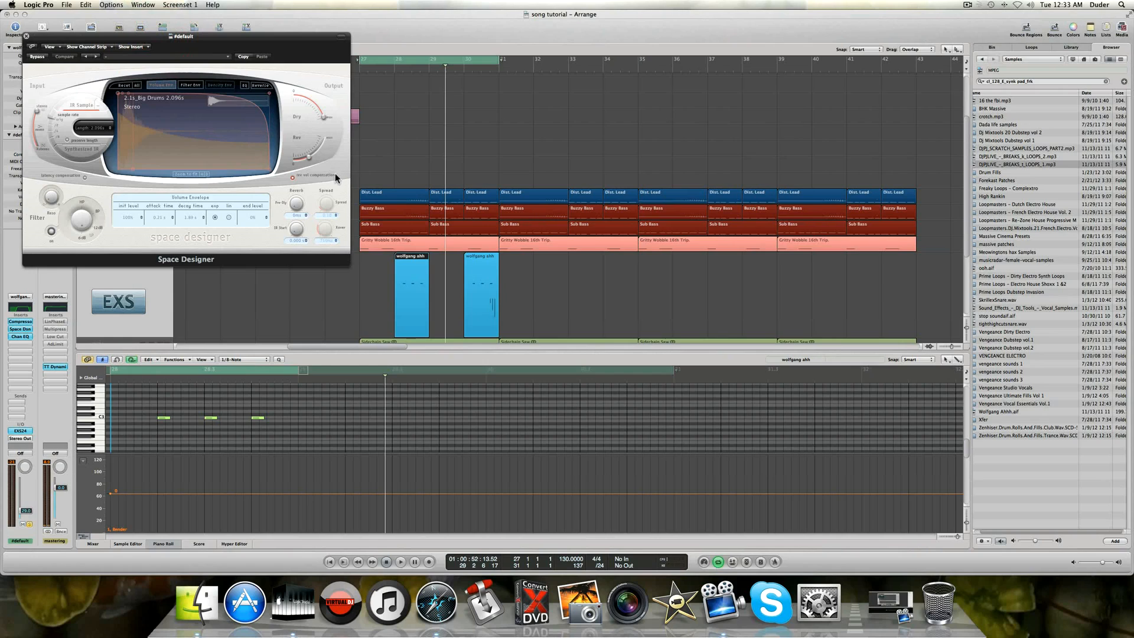
{"action": "left_click_drag", "start_coordinate": [308, 160], "coordinate": [308, 157]}
Play the cycle while bypassing and re-enabling Space Designer to compare the dry and reverberated vocal.
{"action": "left_click_drag", "start_coordinate": [148, 37], "coordinate": [577, 52]}
{"action": "key", "text": "space"}
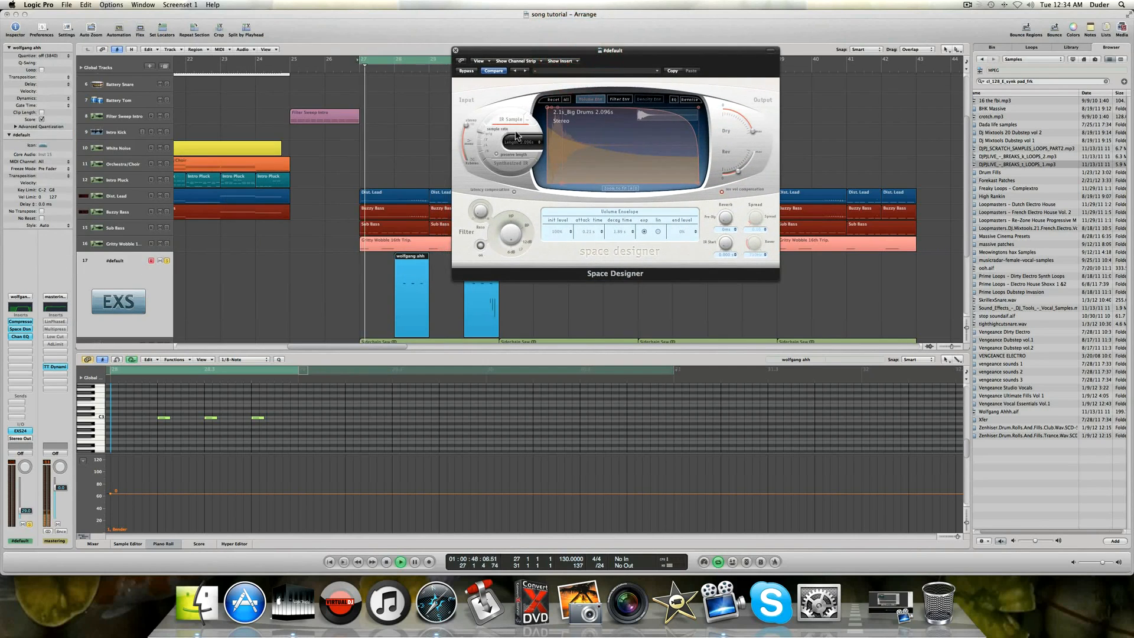
{"action": "left_click", "coordinate": [467, 71]}
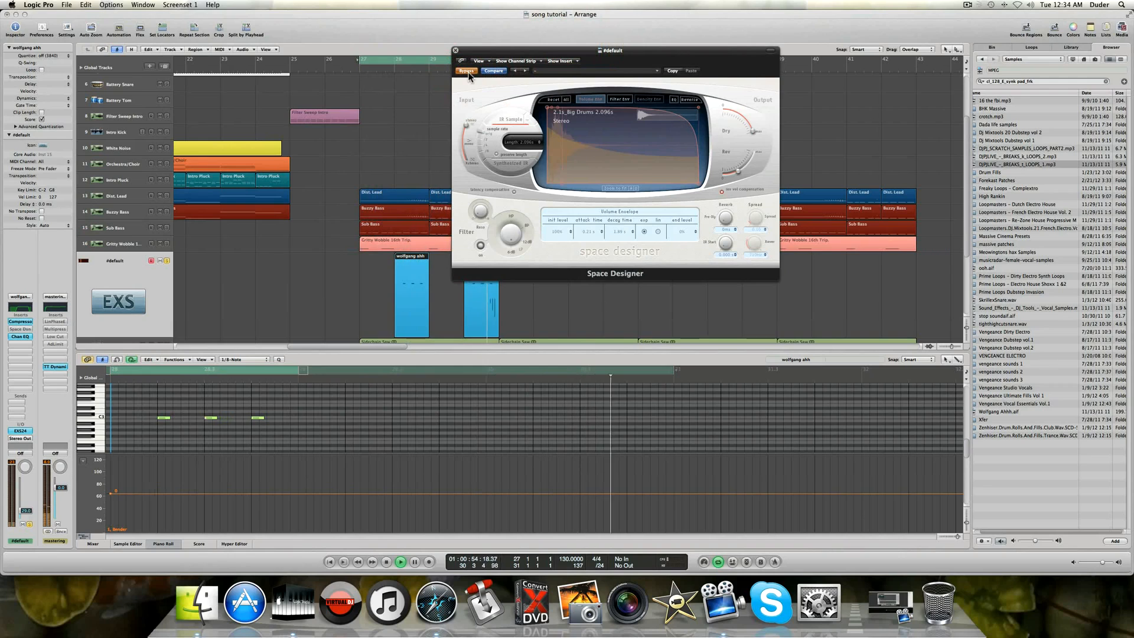
{"action": "left_click", "coordinate": [468, 71]}
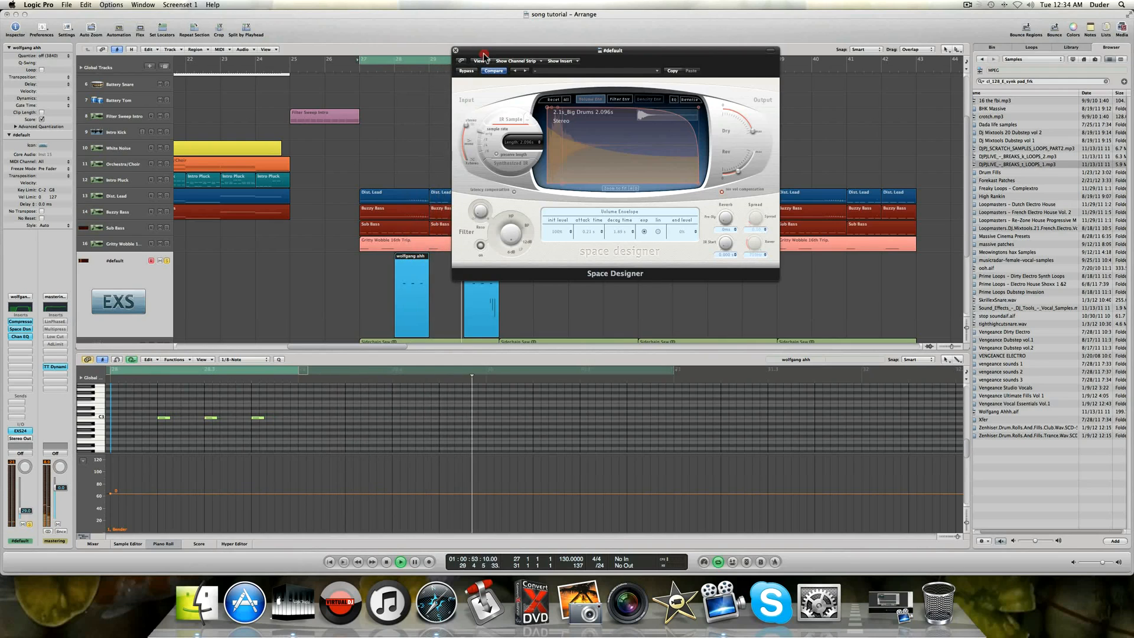
Extend the cycle range to bar 32 and play it to hear the reverb tail, closing Space Designer when done.
{"action": "left_click_drag", "start_coordinate": [484, 54], "coordinate": [669, 81]}
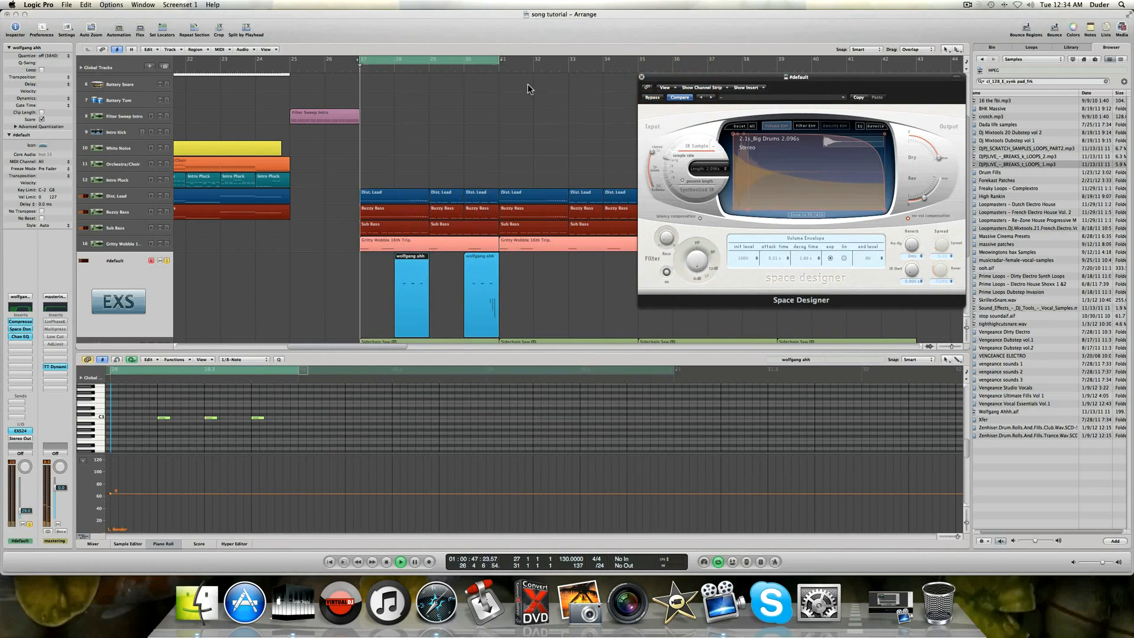
{"action": "left_click_drag", "start_coordinate": [495, 66], "coordinate": [536, 64]}
{"action": "key", "text": "space"}
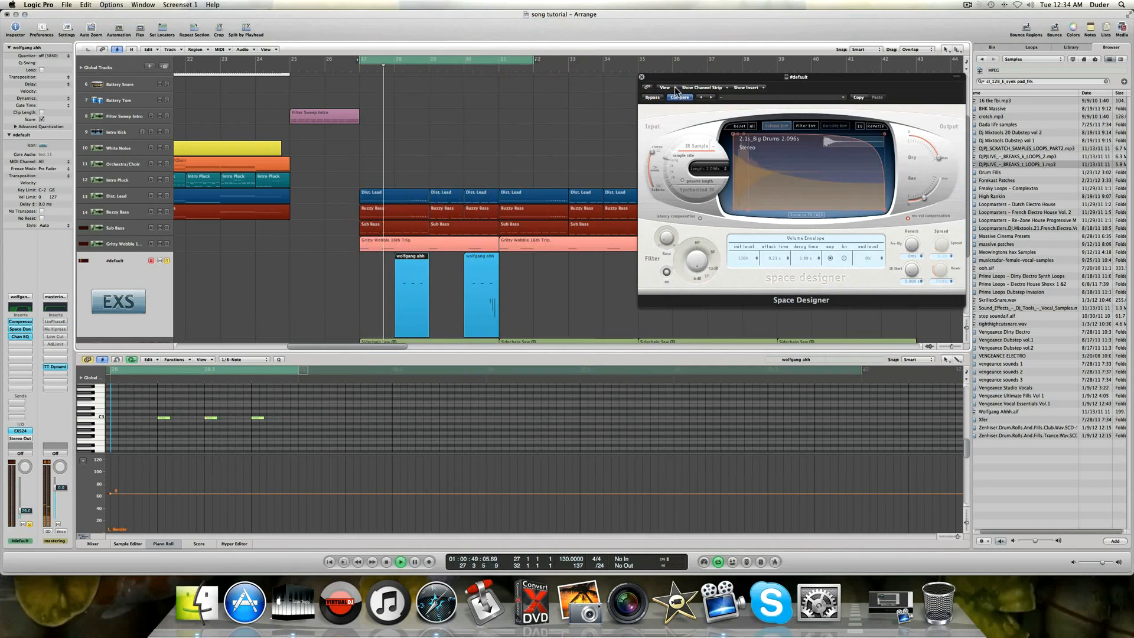
{"action": "left_click_drag", "start_coordinate": [680, 84], "coordinate": [621, 80]}
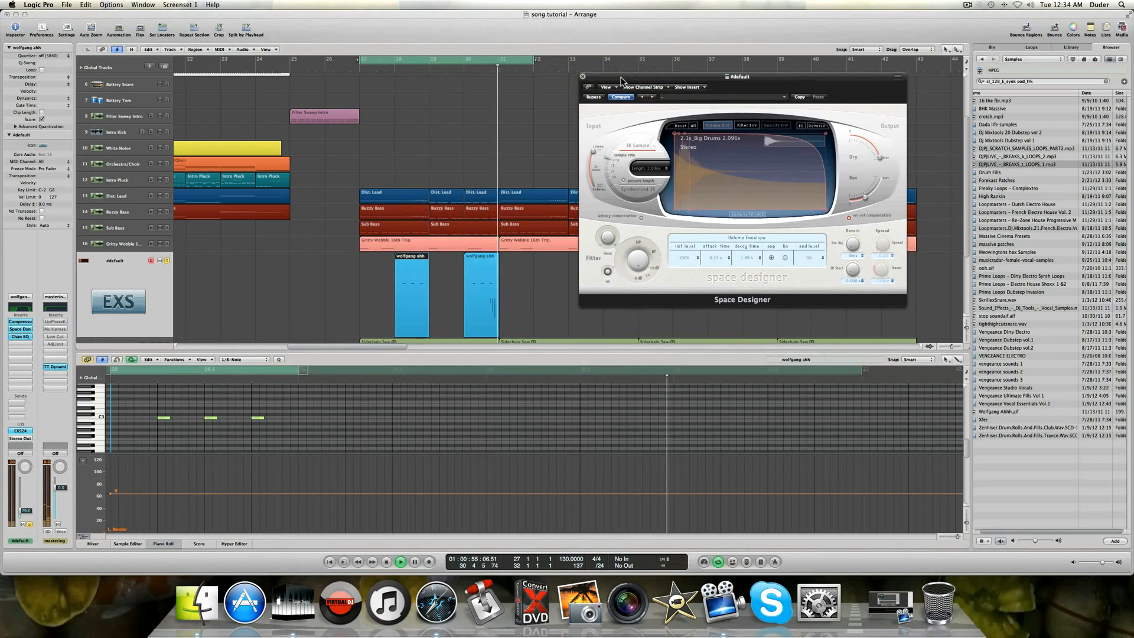
{"action": "key", "text": "space"}
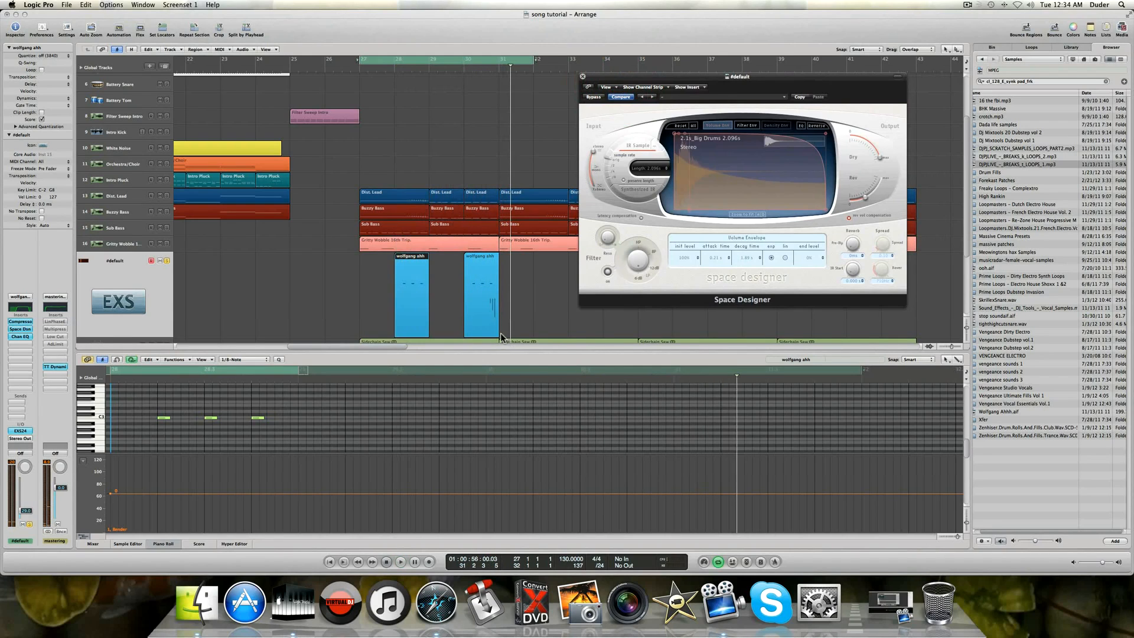
{"action": "scroll", "coordinate": [285, 289], "scroll_direction": "down", "scroll_amount": 3}
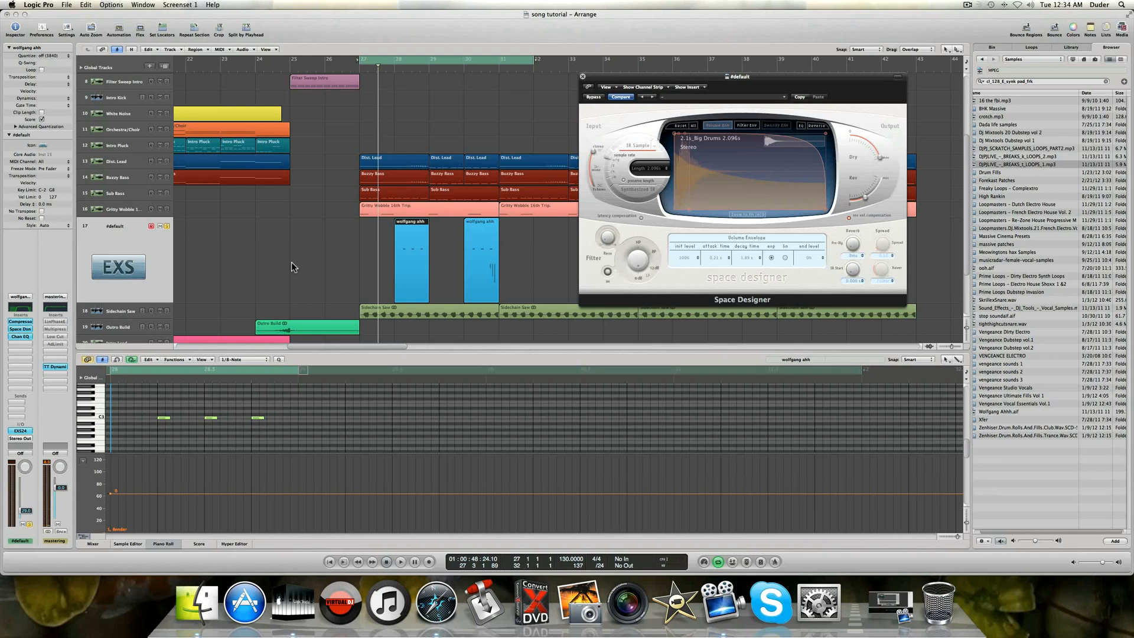
{"action": "key", "text": "shift+p"}
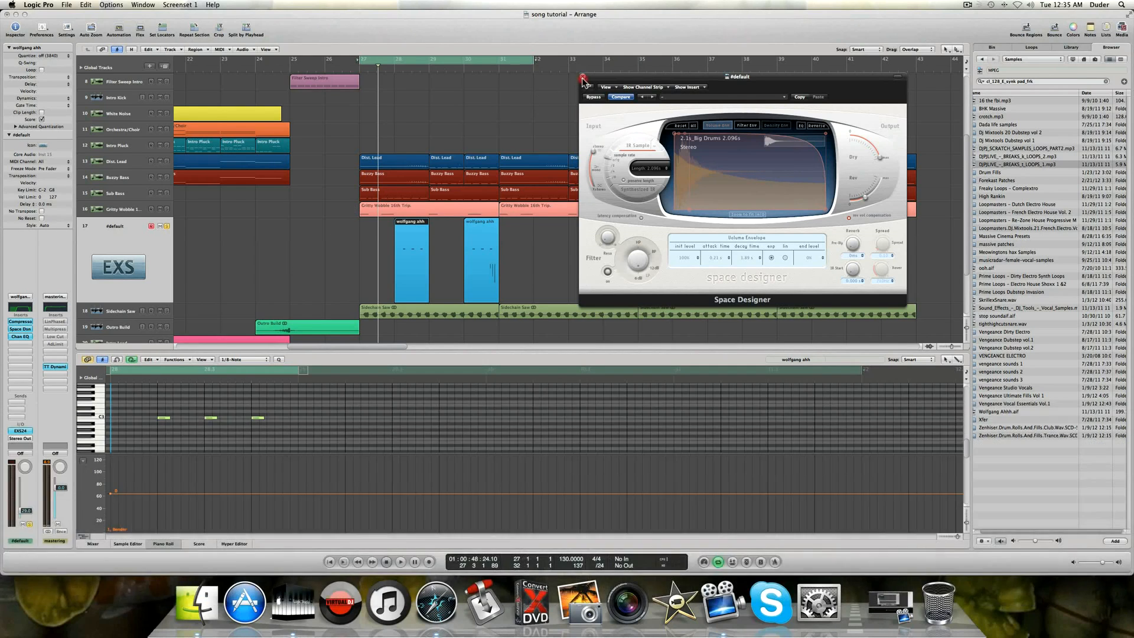
{"action": "left_click", "coordinate": [582, 76]}
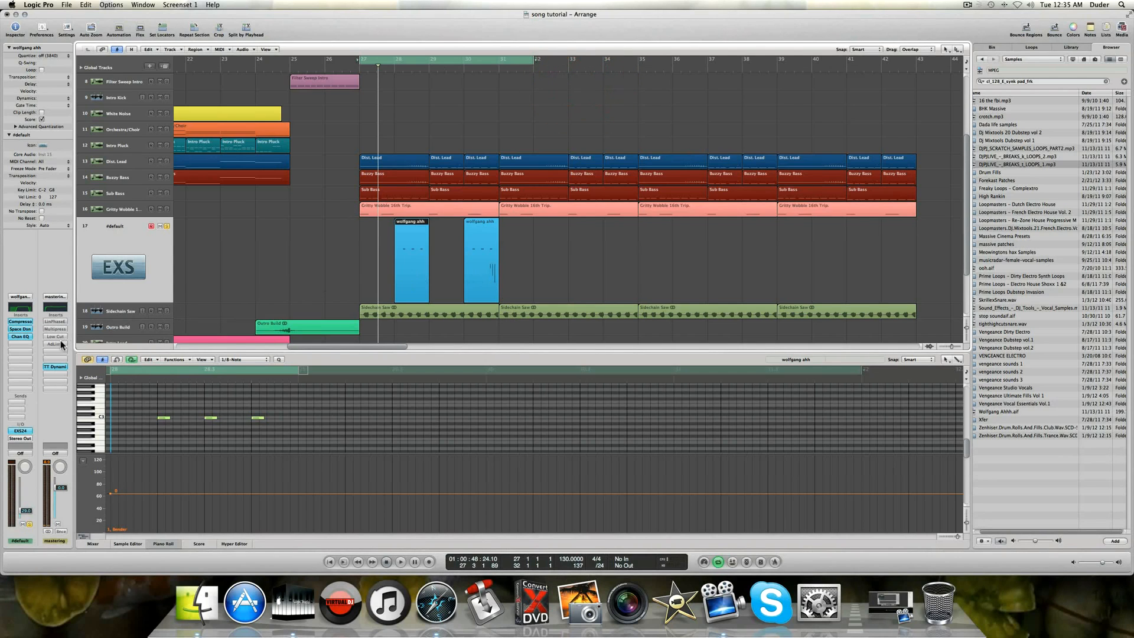
Open the #default track's Channel EQ, toggle its analyzer while playing to examine the low and high cuts, and close it.
{"action": "left_click", "coordinate": [21, 337]}
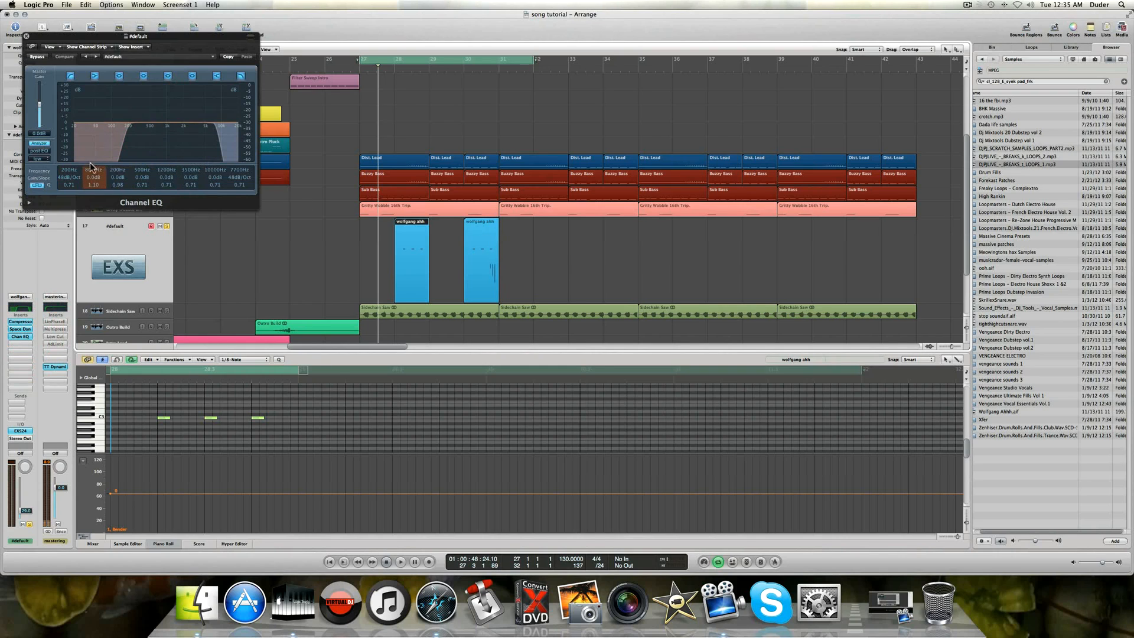
{"action": "left_click", "coordinate": [34, 143]}
{"action": "key", "text": "space"}
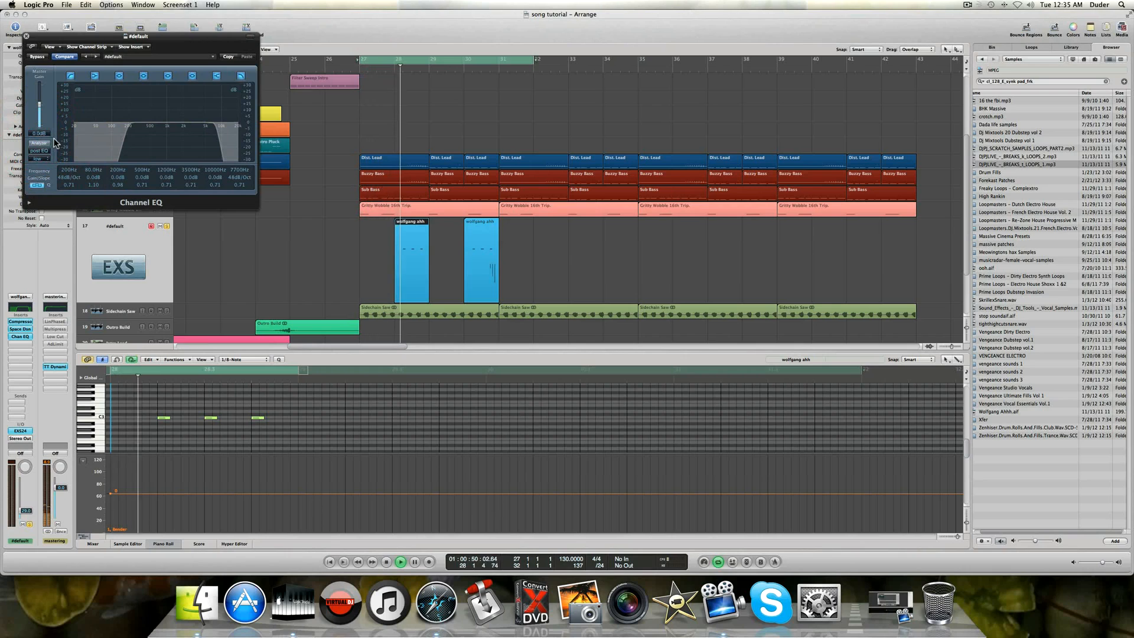
{"action": "left_click", "coordinate": [46, 143]}
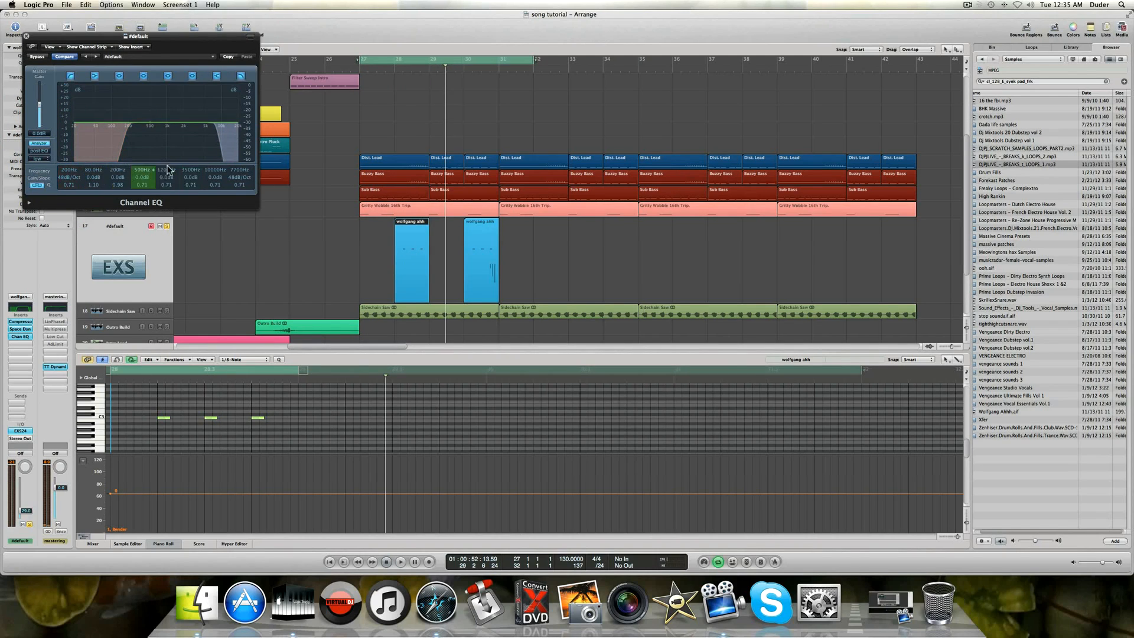
{"action": "left_click", "coordinate": [26, 36]}
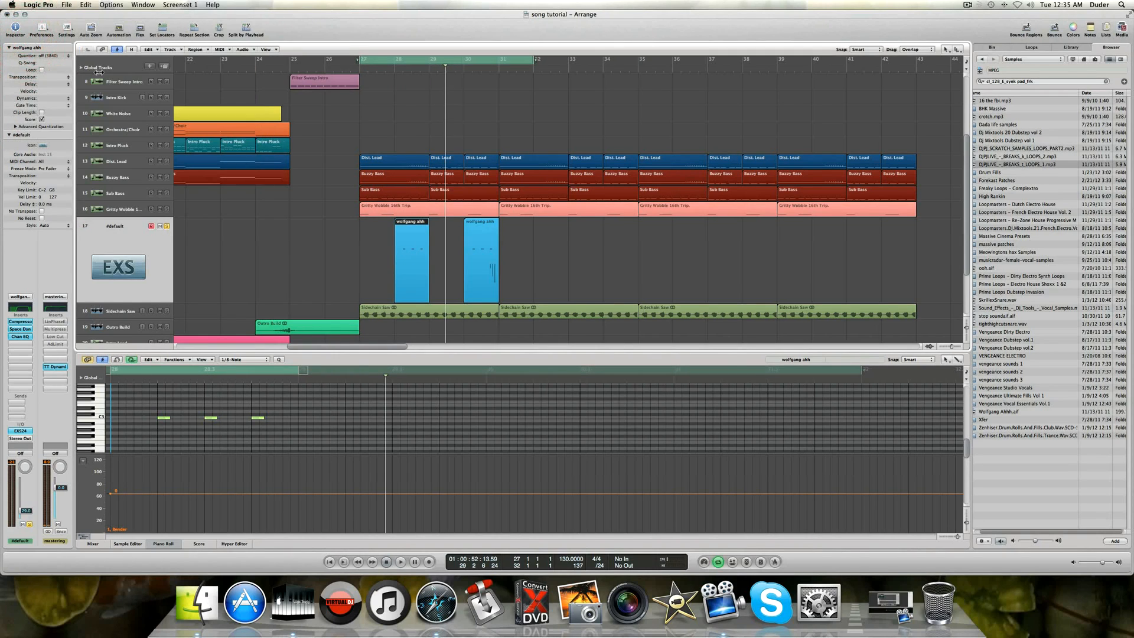
Open the #default track's Channel EQ for one more look at the curve, and close it.
{"action": "left_click", "coordinate": [24, 336]}
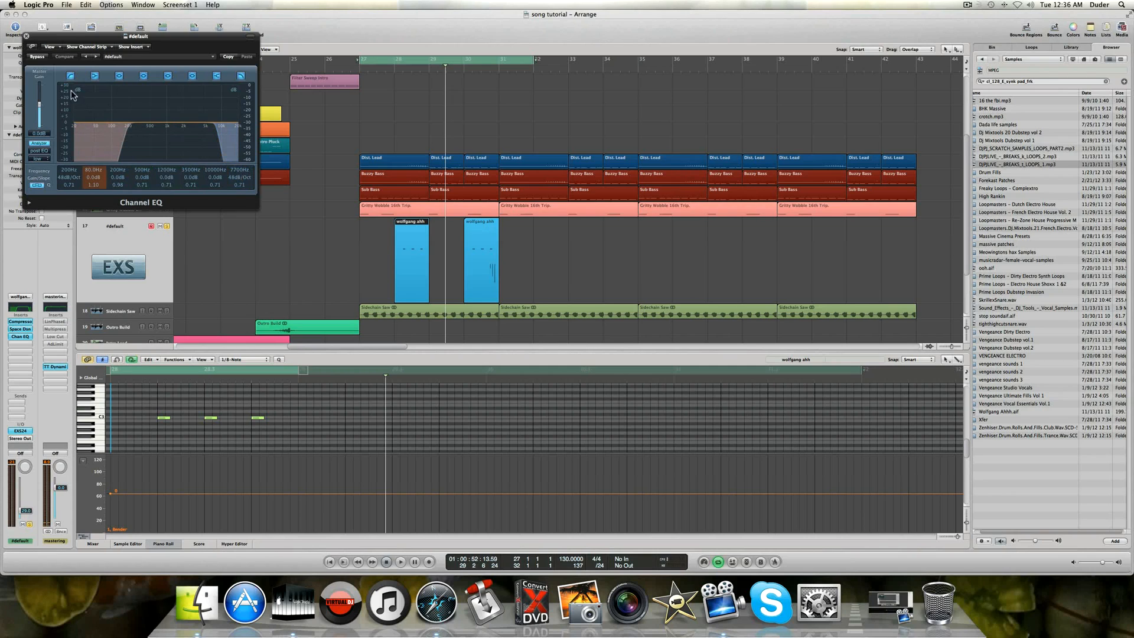
{"action": "left_click", "coordinate": [26, 36]}
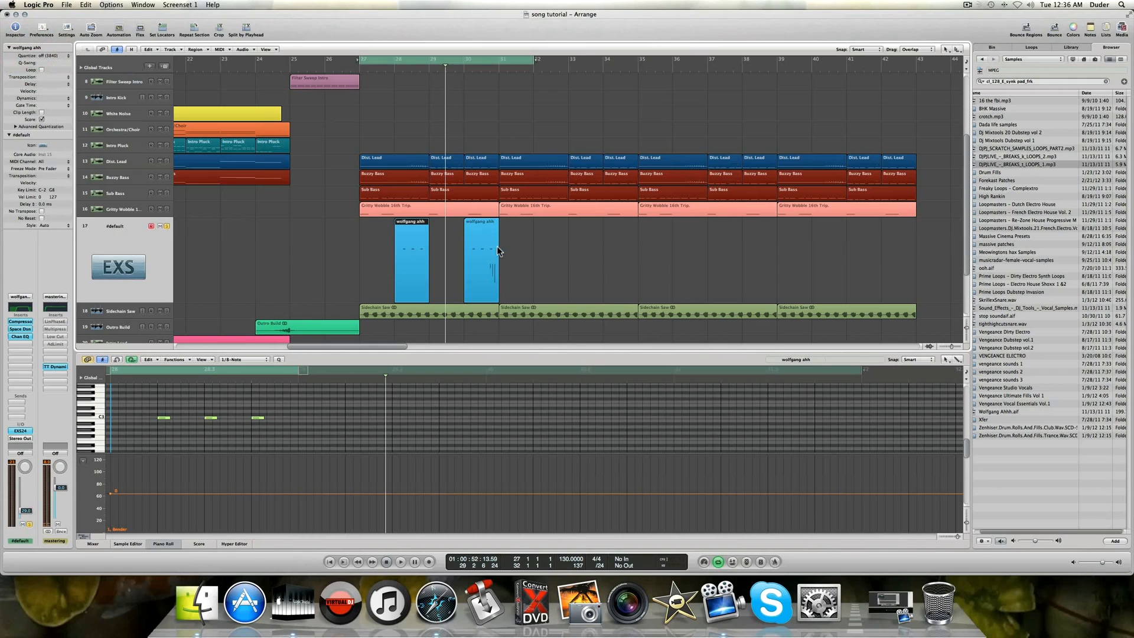
Rename the #default track as wolfgang ahh and save the project.
{"action": "double_click", "coordinate": [118, 225]}
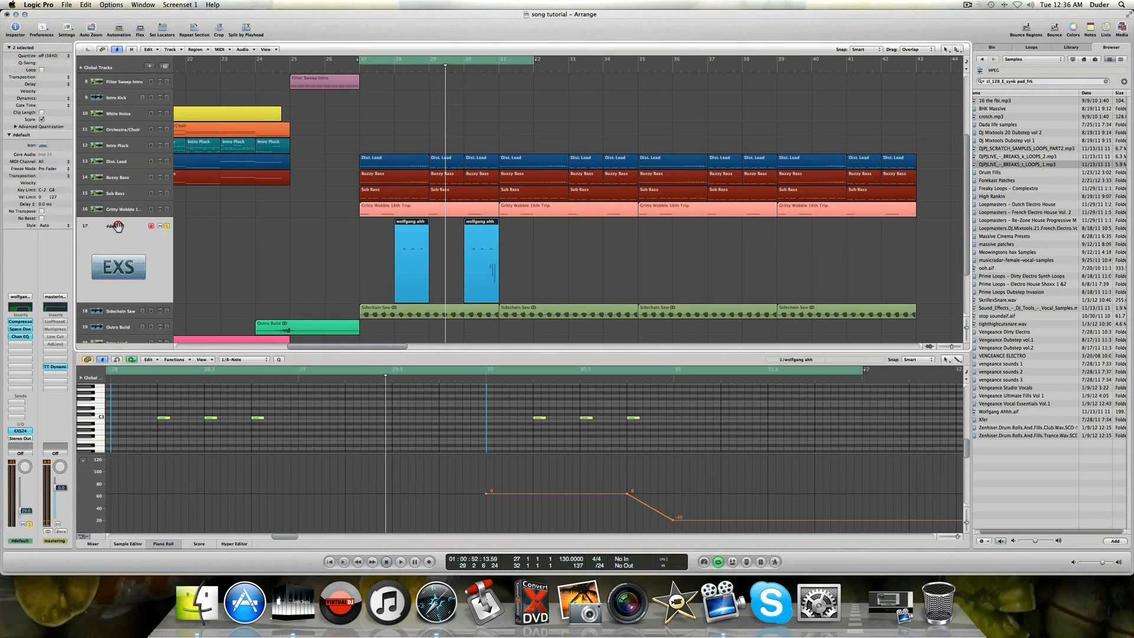
{"action": "type", "text": "wolf"}
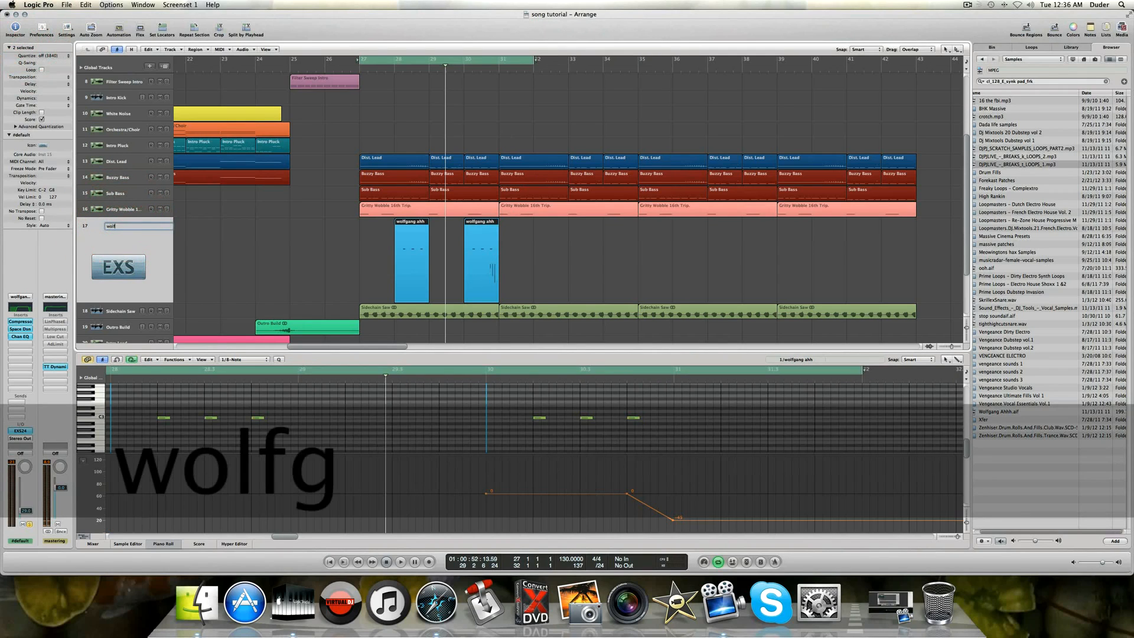
{"action": "type", "text": "gang ahh"}
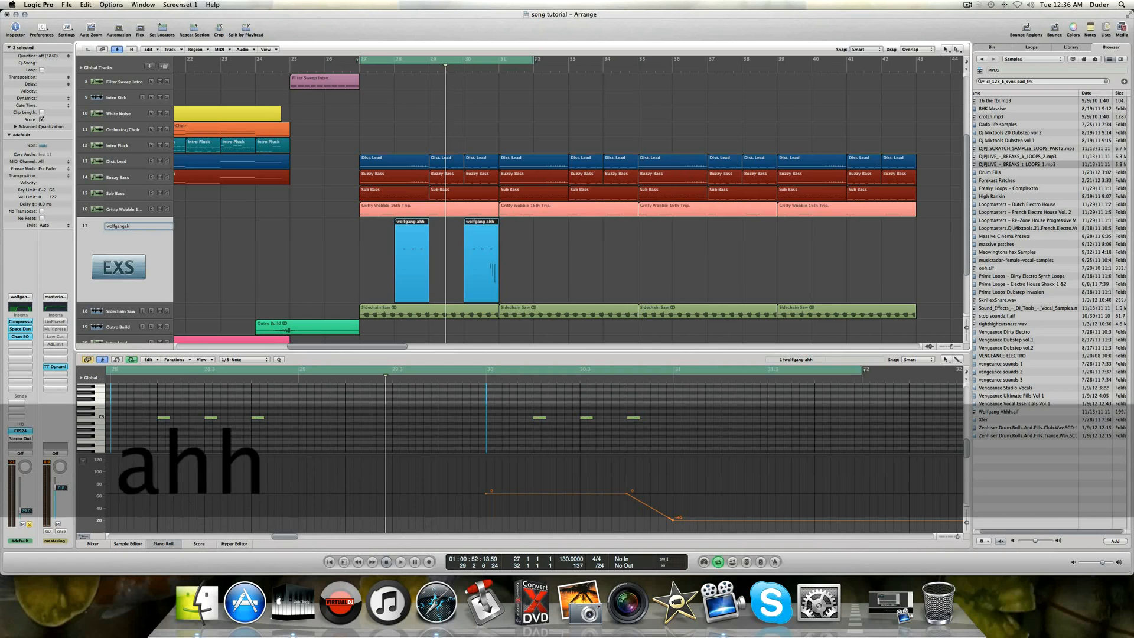
{"action": "key", "text": "BackSpace"}
{"action": "key", "text": "BackSpace"}
{"action": "type", "text": "ahh"}
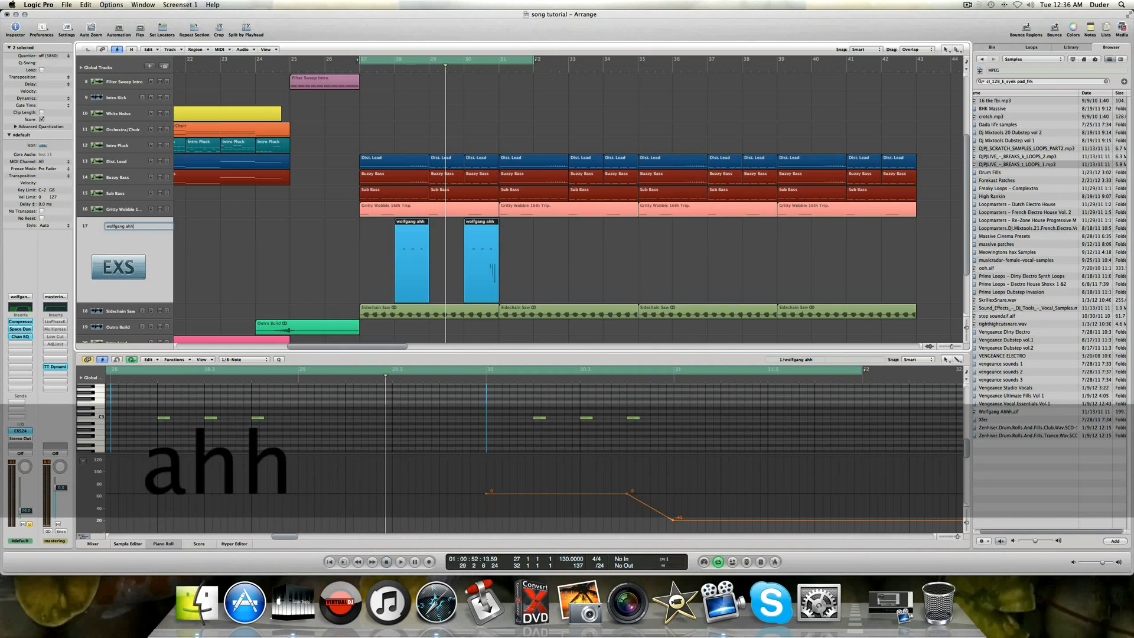
{"action": "key", "text": "Return"}
{"action": "key", "text": "super+s"}
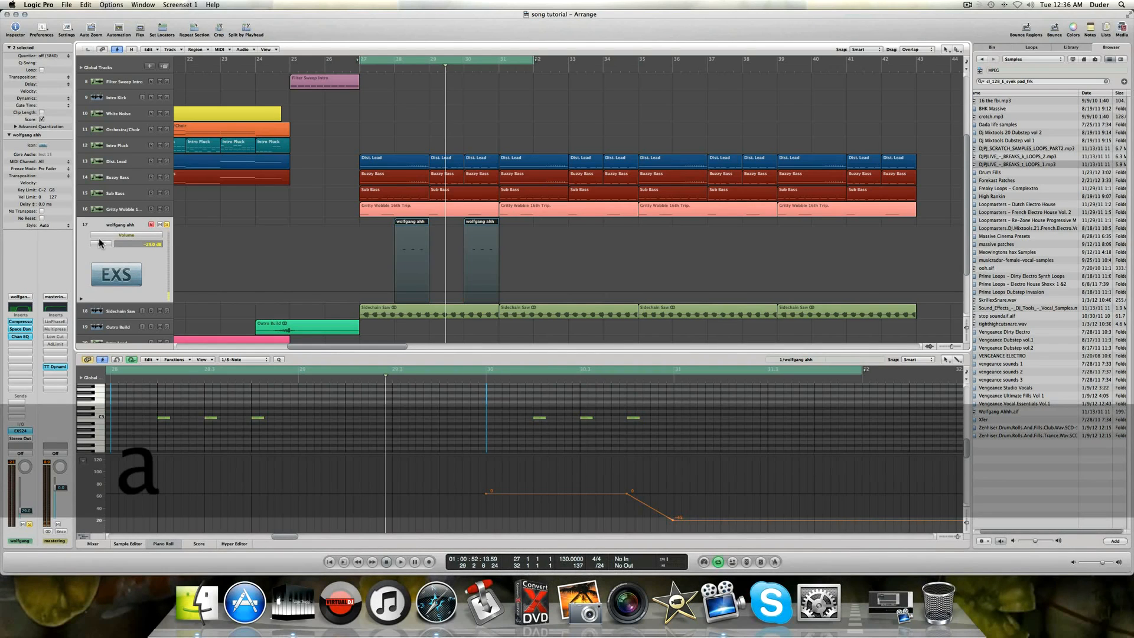
Set the wolfgang ahh track's volume automation to Read and add -29.0 dB points before its first region and at its second region's end.
{"action": "left_click", "coordinate": [100, 244]}
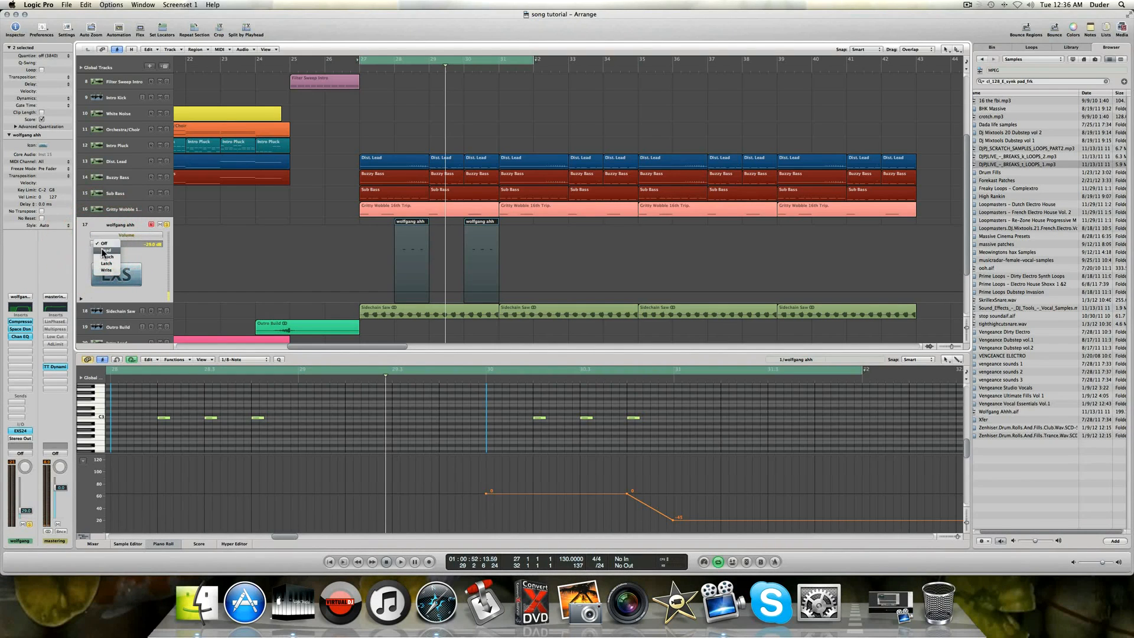
{"action": "left_click", "coordinate": [103, 250]}
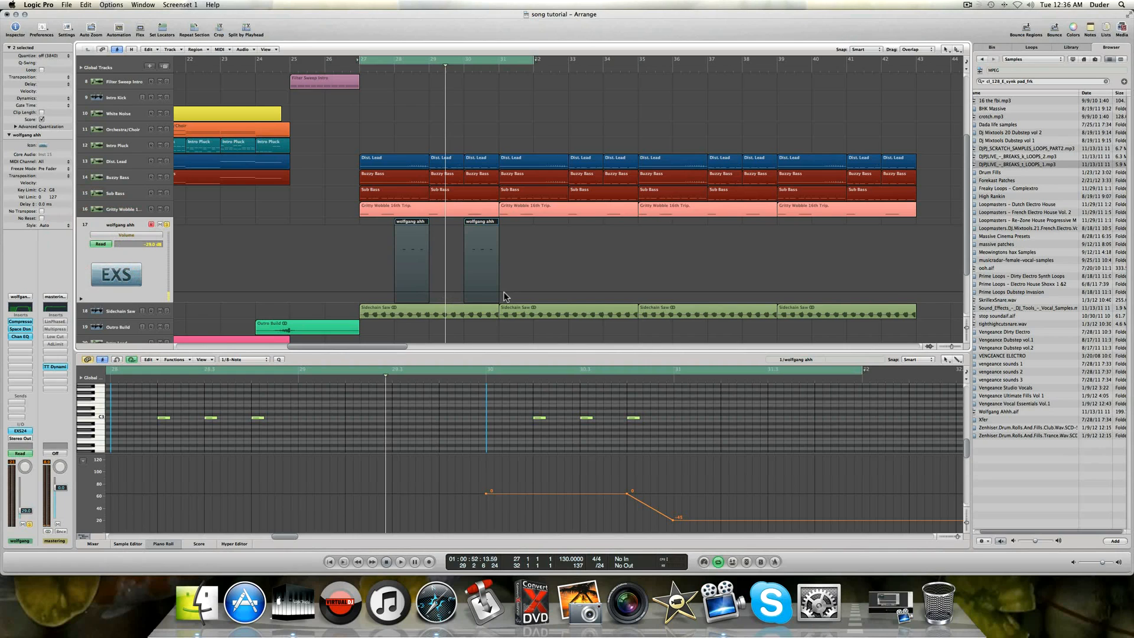
{"action": "left_click", "coordinate": [375, 292]}
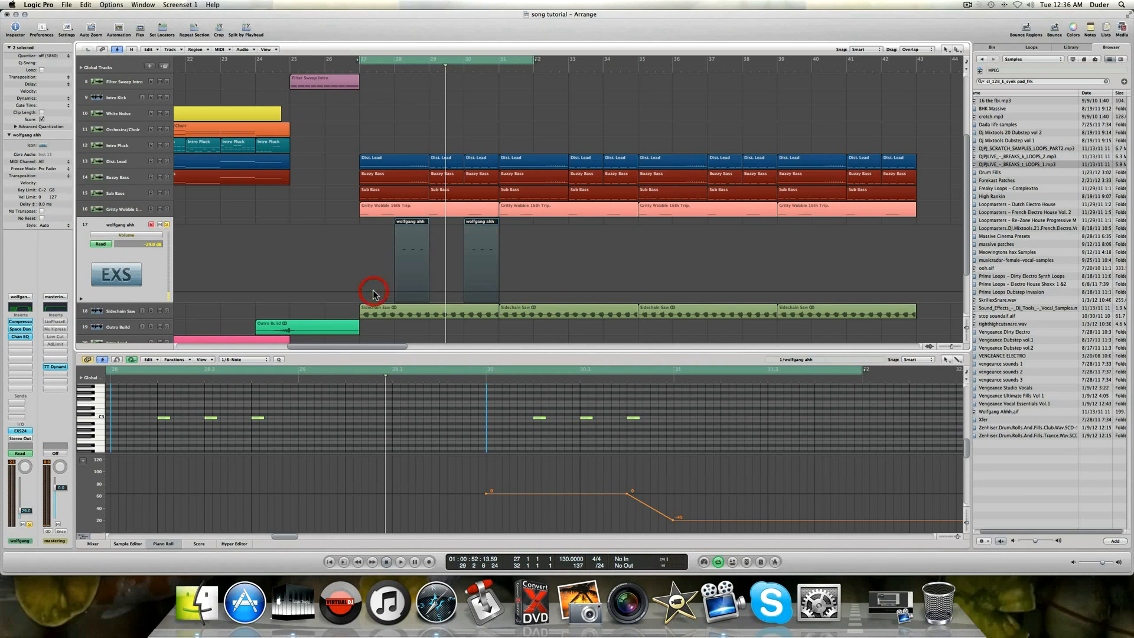
{"action": "left_click", "coordinate": [500, 292]}
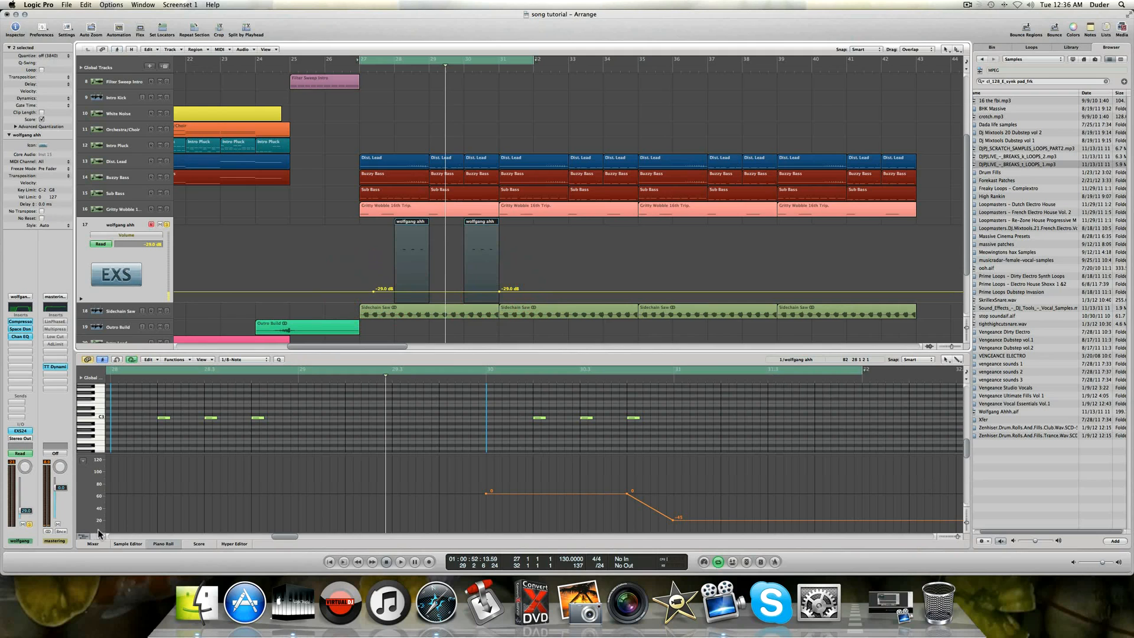
Hide the Piano Roll and add a volume automation point just after bar 31 on the wolfgang ahh track, pulled down to silence.
{"action": "left_click", "coordinate": [162, 543]}
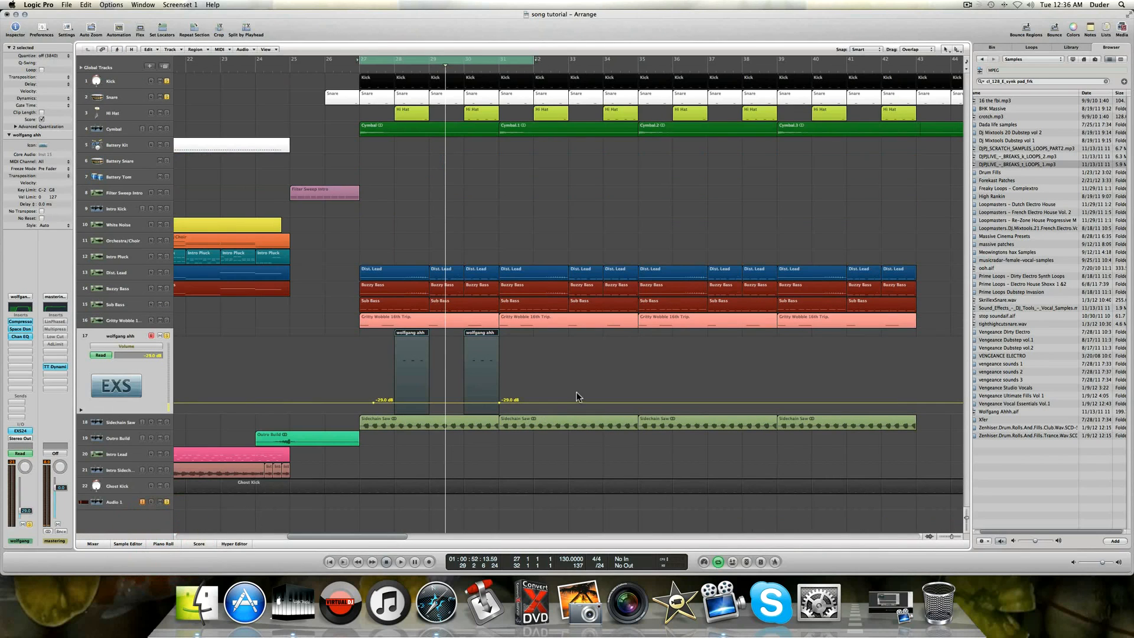
{"action": "left_click_drag", "start_coordinate": [951, 535], "coordinate": [955, 535]}
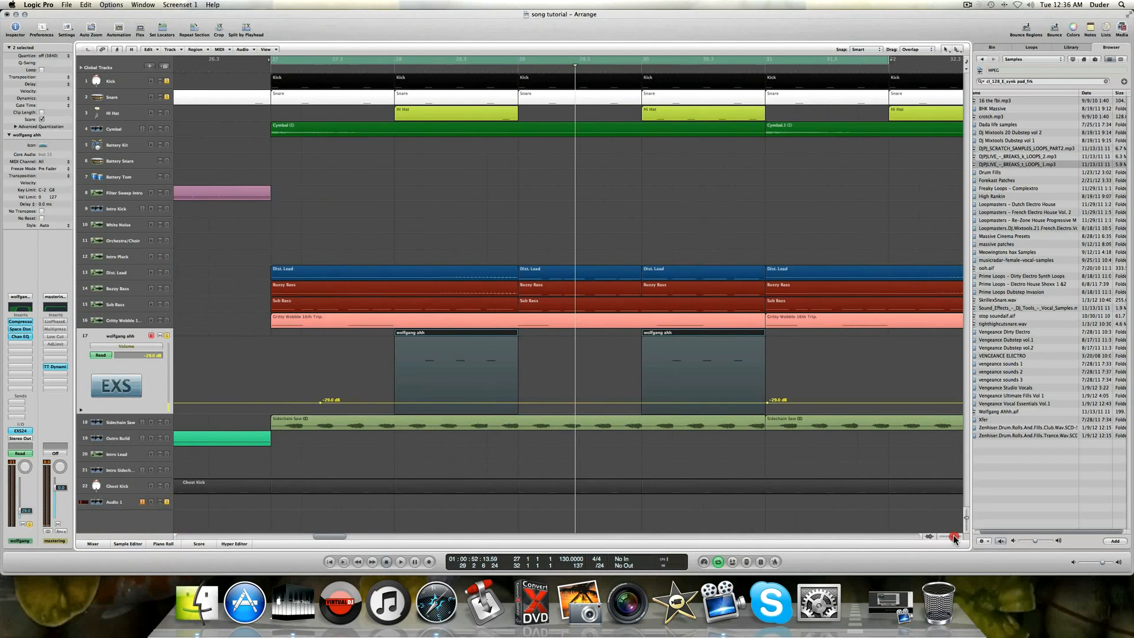
{"action": "left_click", "coordinate": [967, 519]}
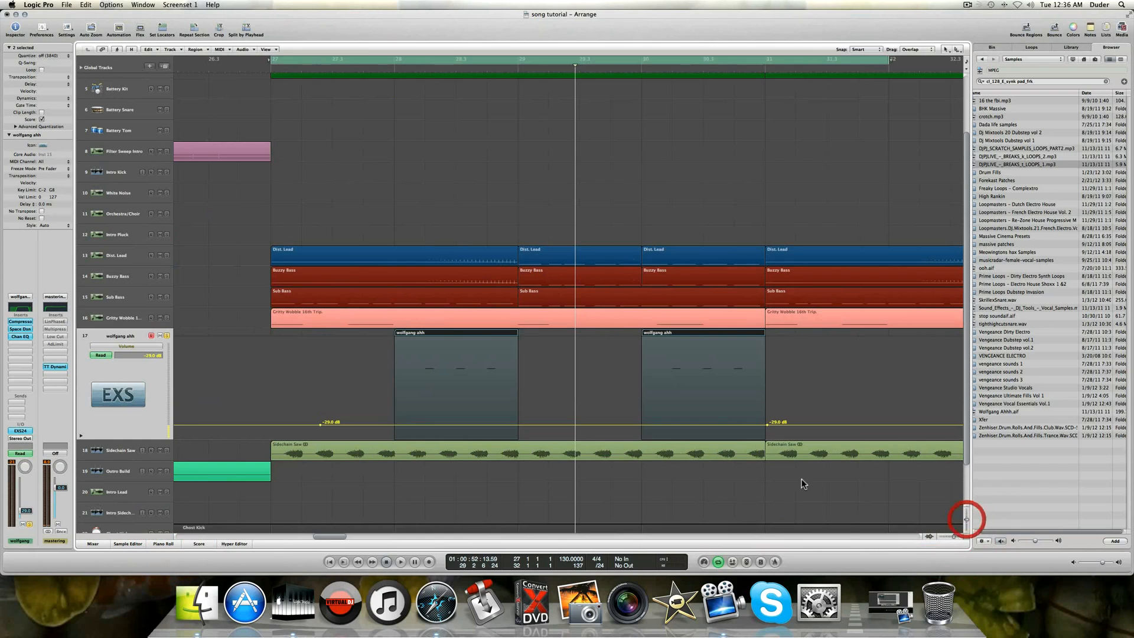
{"action": "scroll", "coordinate": [622, 444], "scroll_direction": "right", "scroll_amount": 5}
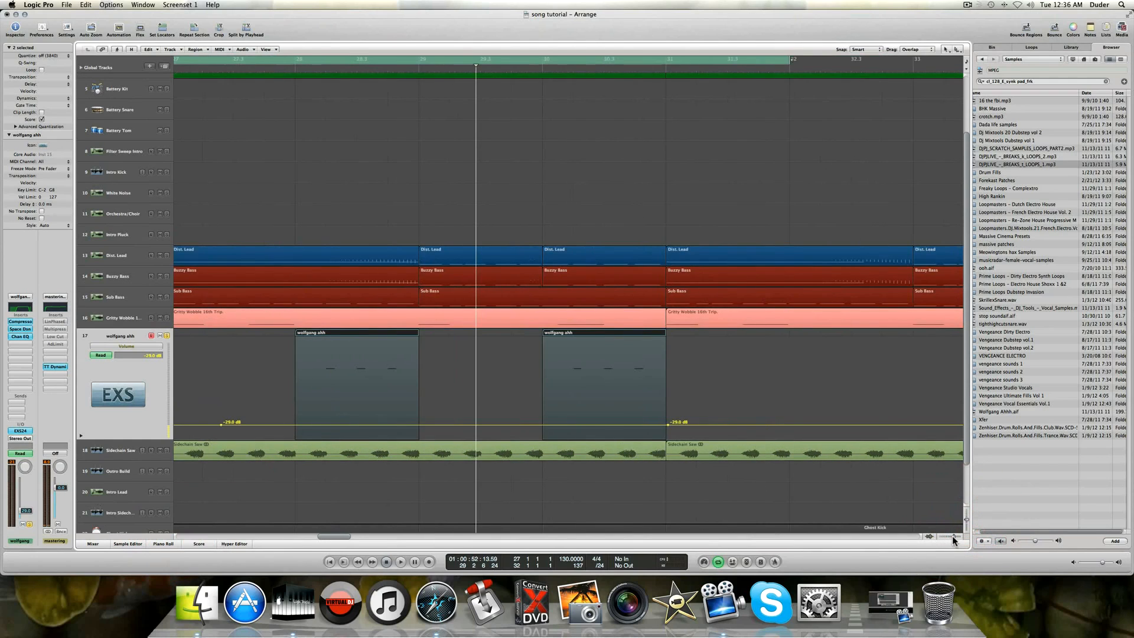
{"action": "left_click_drag", "start_coordinate": [952, 536], "coordinate": [954, 536]}
{"action": "scroll", "coordinate": [785, 479], "scroll_direction": "right", "scroll_amount": 5}
{"action": "scroll", "coordinate": [786, 479], "scroll_direction": "right", "scroll_amount": 2}
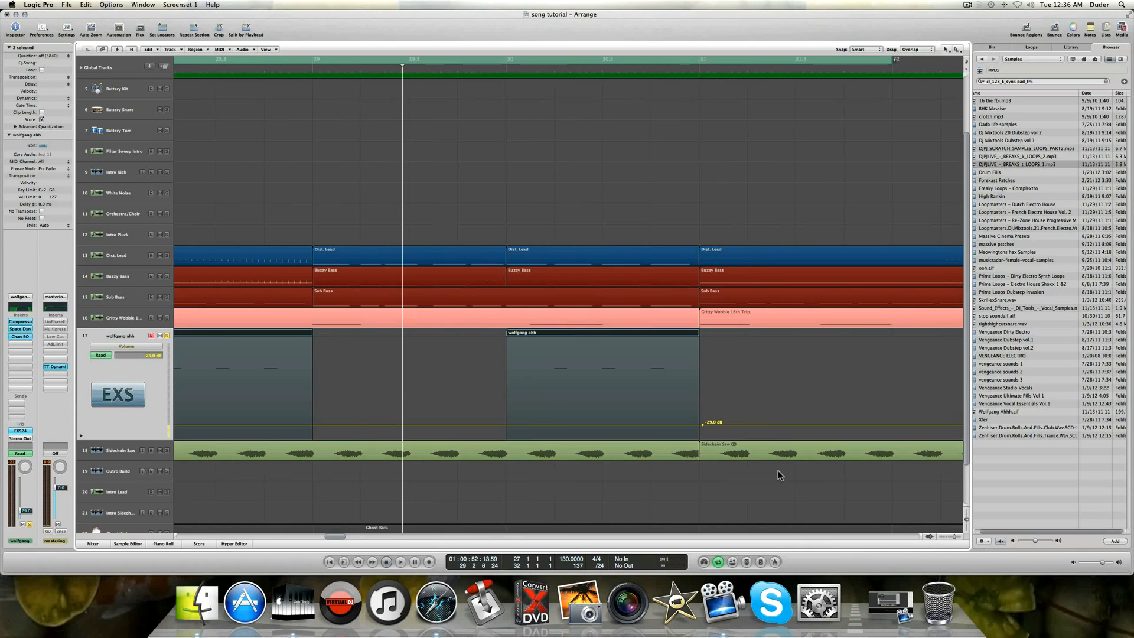
{"action": "left_click", "coordinate": [700, 425]}
{"action": "left_click_drag", "start_coordinate": [953, 536], "coordinate": [954, 535]}
{"action": "scroll", "coordinate": [791, 476], "scroll_direction": "right", "scroll_amount": 5}
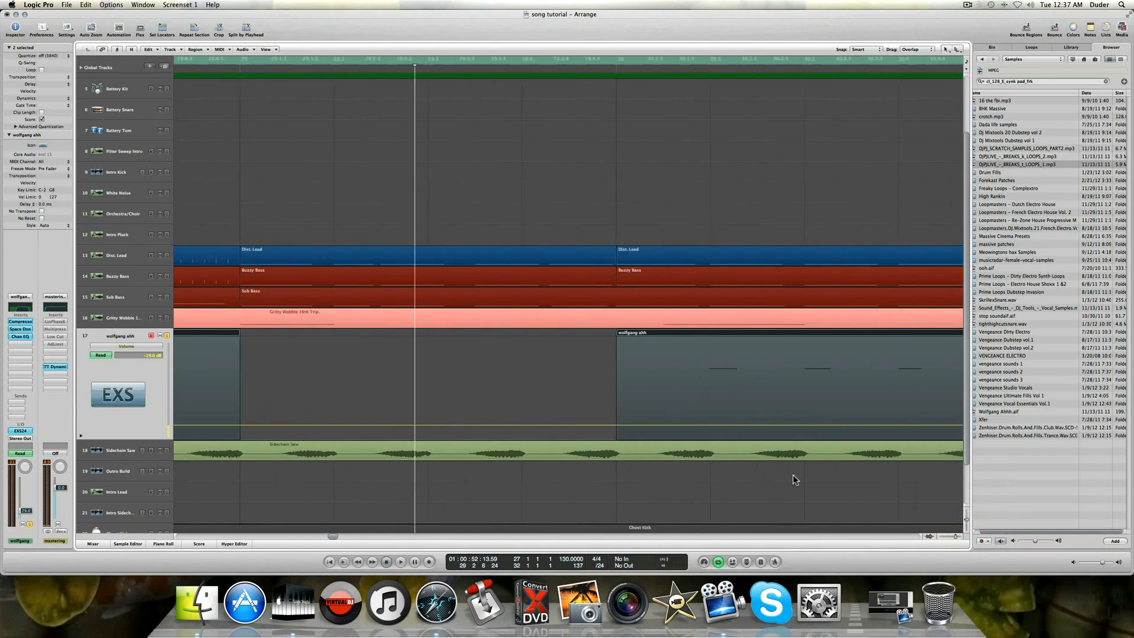
{"action": "scroll", "coordinate": [792, 476], "scroll_direction": "right", "scroll_amount": 5}
{"action": "left_click_drag", "start_coordinate": [952, 536], "coordinate": [955, 536]}
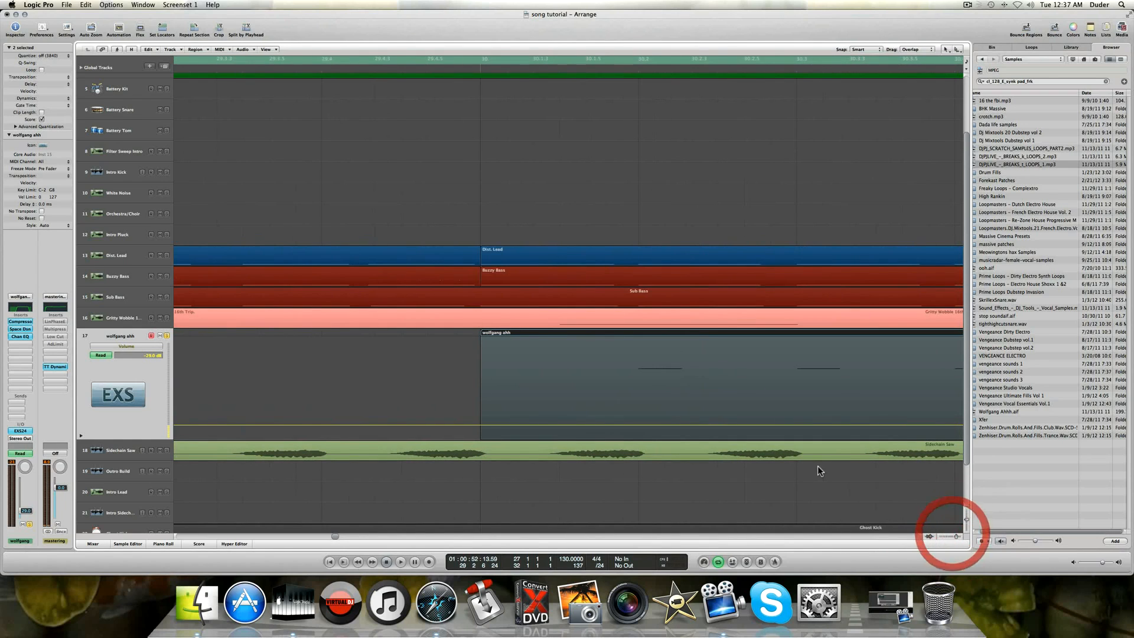
{"action": "scroll", "coordinate": [817, 466], "scroll_direction": "right", "scroll_amount": 10}
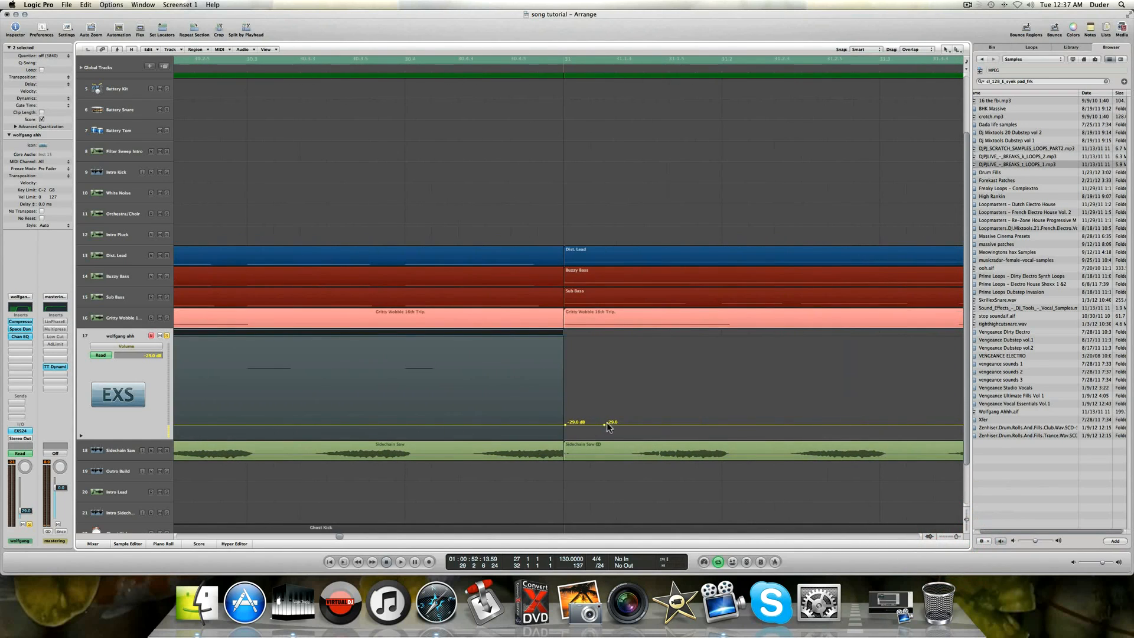
{"action": "left_click_drag", "start_coordinate": [602, 427], "coordinate": [591, 449]}
{"action": "key", "text": "super+z"}
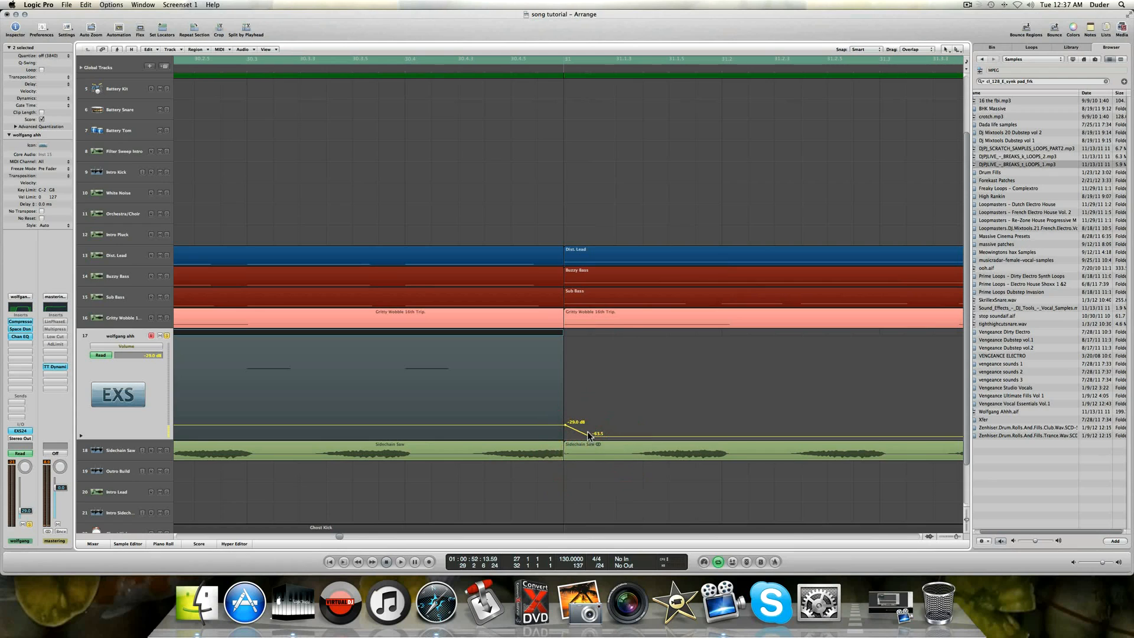
{"action": "left_click_drag", "start_coordinate": [590, 436], "coordinate": [590, 450]}
Play the cycle past bar 31 to hear the volume automation cut the vocal's reverb tail.
{"action": "scroll", "coordinate": [595, 426], "scroll_direction": "right", "scroll_amount": 5}
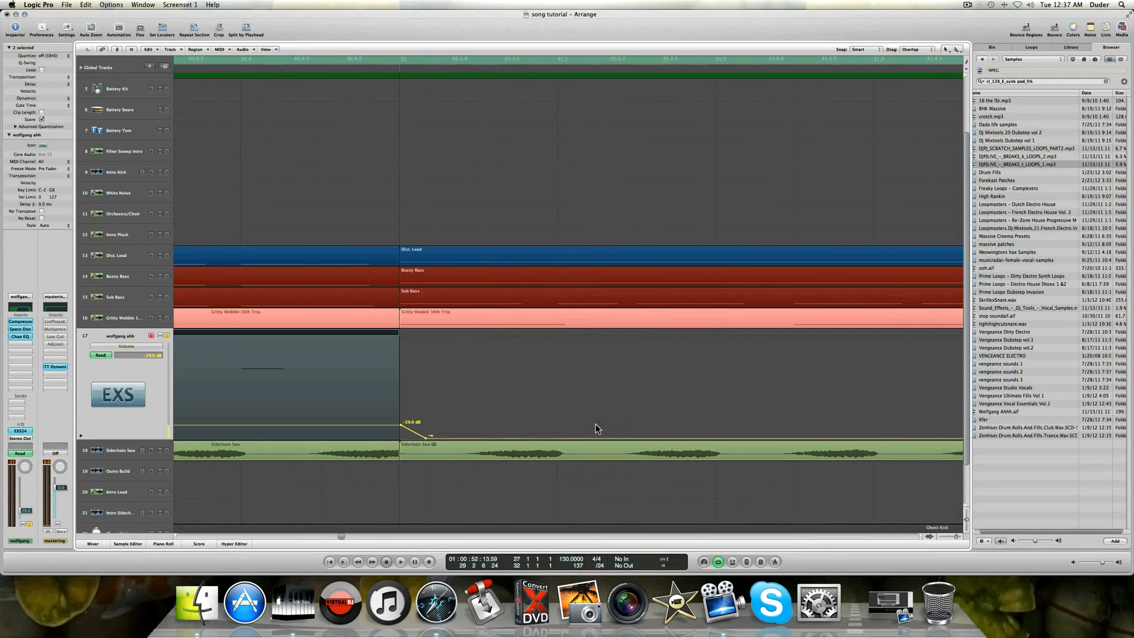
{"action": "scroll", "coordinate": [595, 428], "scroll_direction": "right", "scroll_amount": 3}
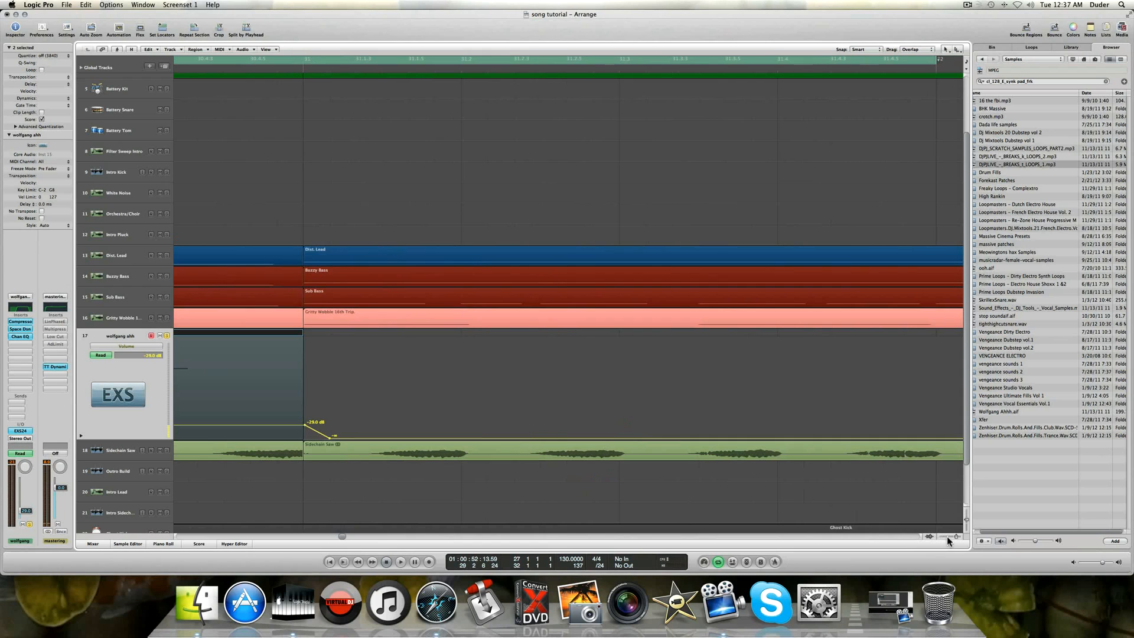
{"action": "left_click_drag", "start_coordinate": [955, 536], "coordinate": [953, 537]}
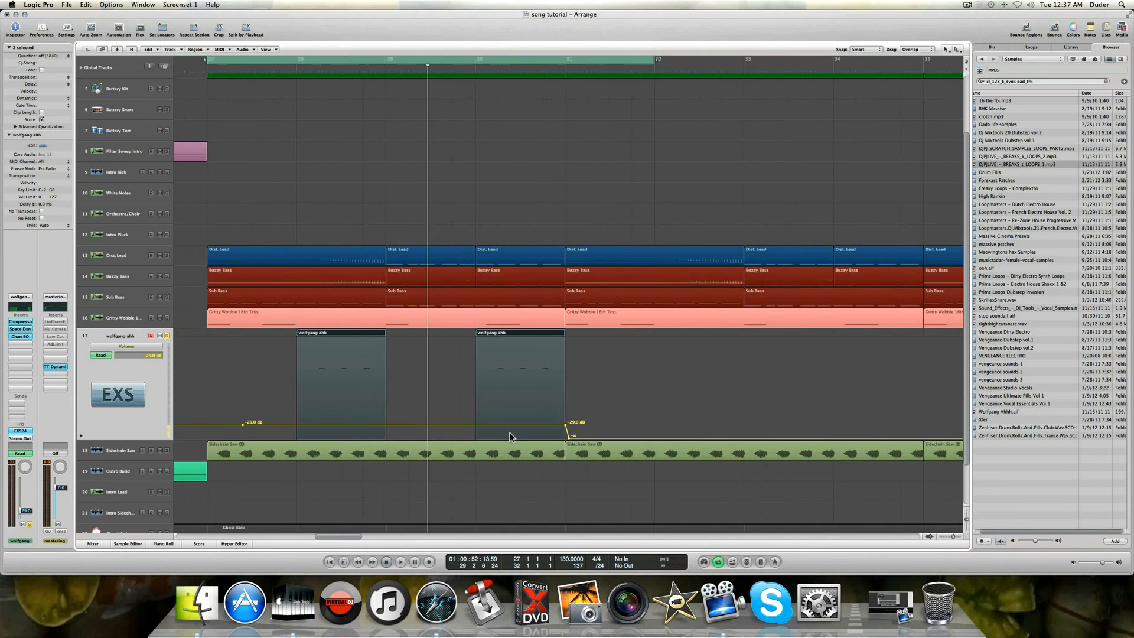
{"action": "key", "text": "space"}
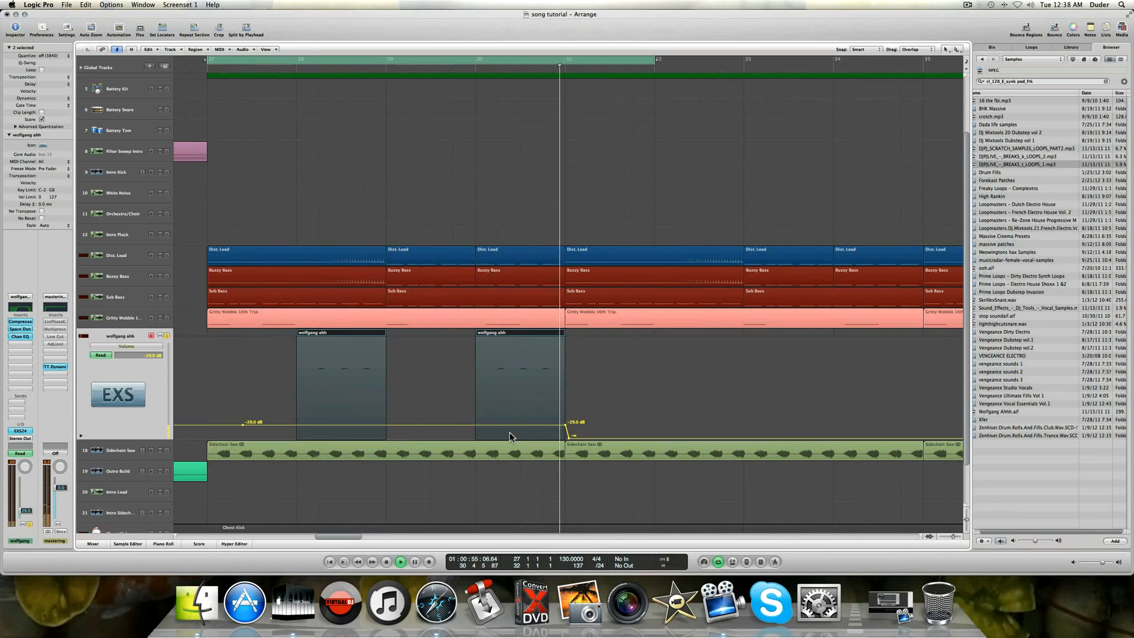
{"action": "key", "text": "space"}
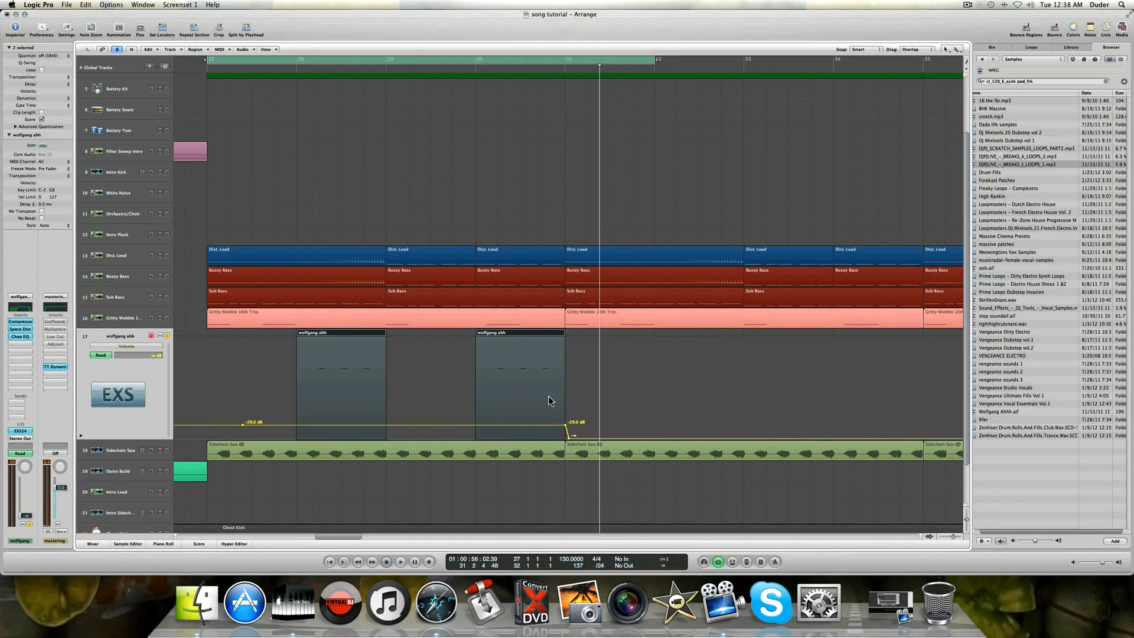
Hide the track automation and the media browser, and save the project.
{"action": "key", "text": "a"}
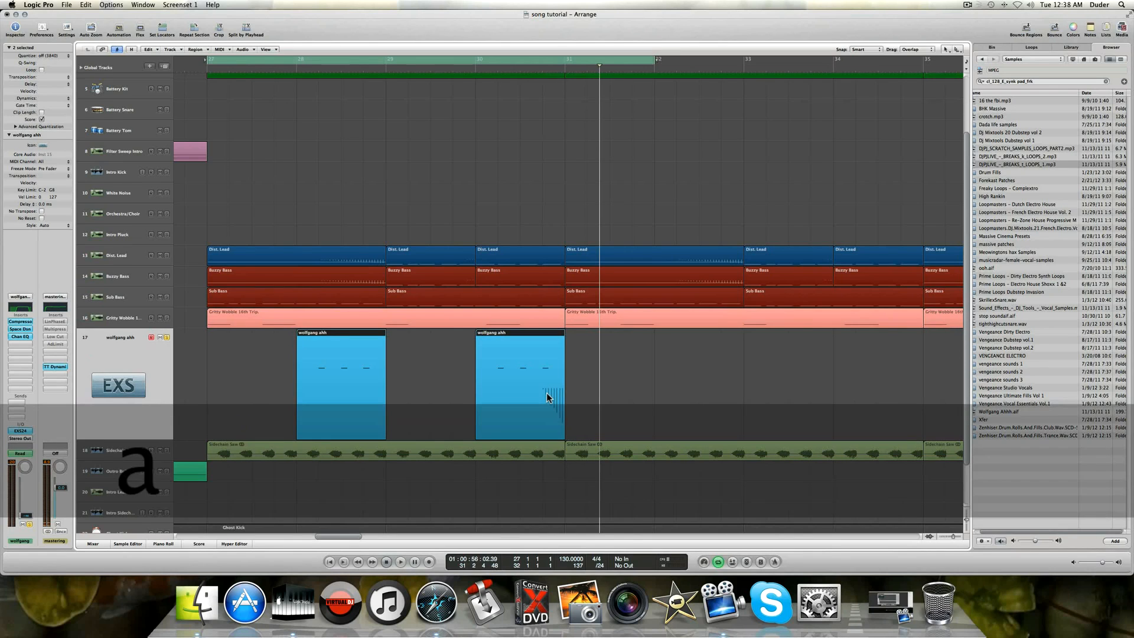
{"action": "key", "text": "super+s"}
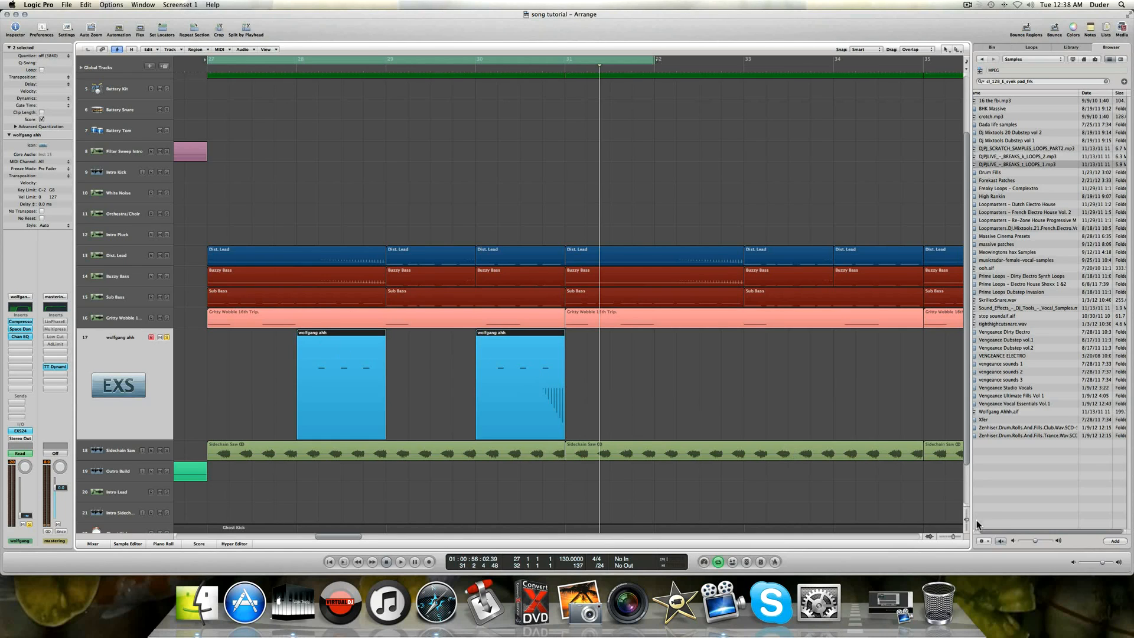
{"action": "left_click_drag", "start_coordinate": [954, 539], "coordinate": [952, 537]}
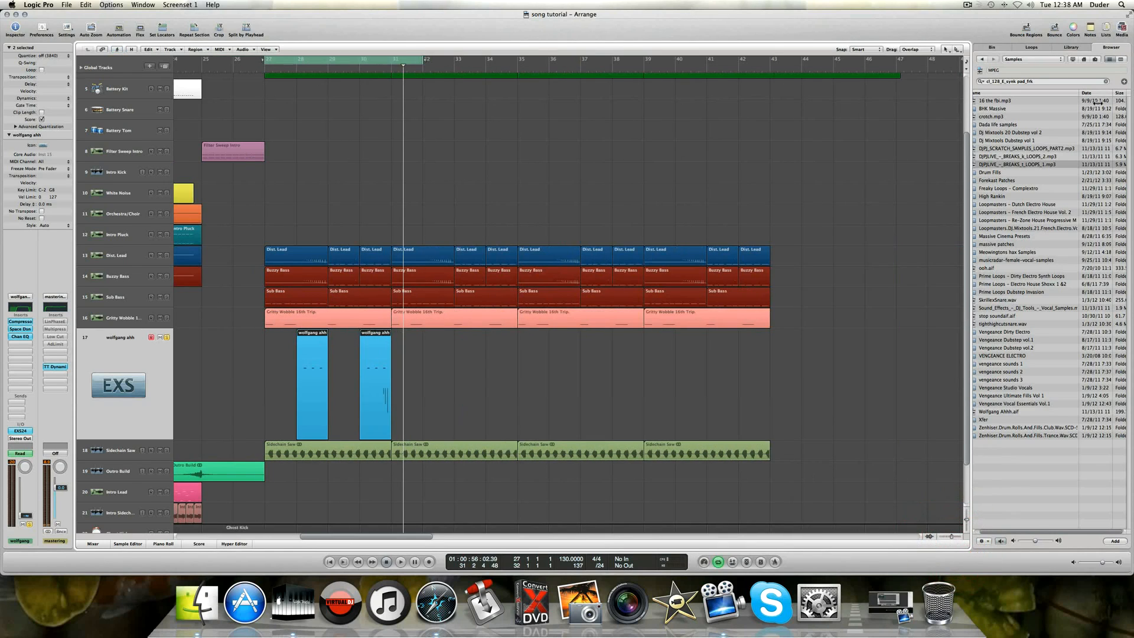
{"action": "left_click", "coordinate": [1120, 30]}
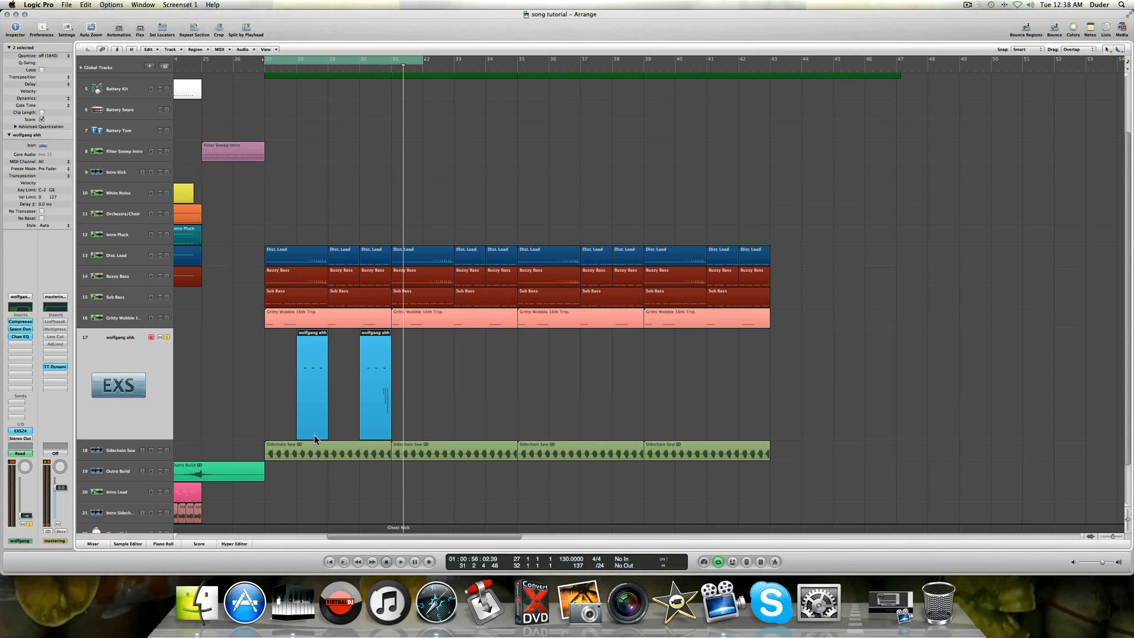
Copy the pair of wolfgang ahh regions to bars 32, 36 and 40, including their automation data.
{"action": "key", "text": "alt"}
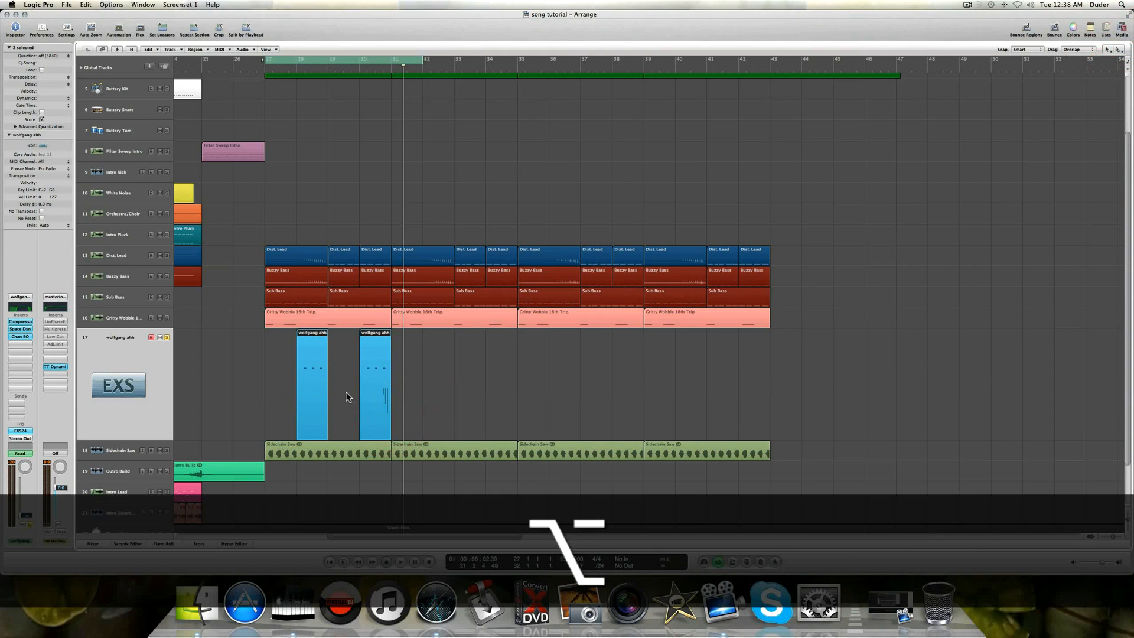
{"action": "left_click_drag", "start_coordinate": [313, 393], "coordinate": [435, 393]}
{"action": "left_click", "coordinate": [627, 187]}
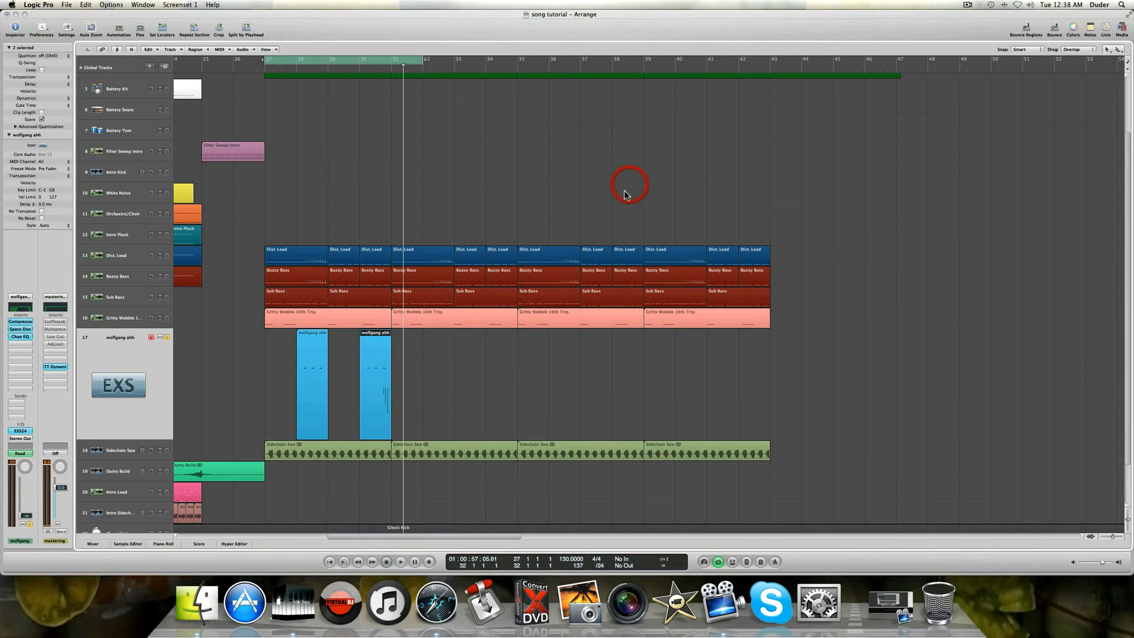
{"action": "key", "text": "alt"}
{"action": "left_click_drag", "start_coordinate": [440, 353], "coordinate": [570, 359]}
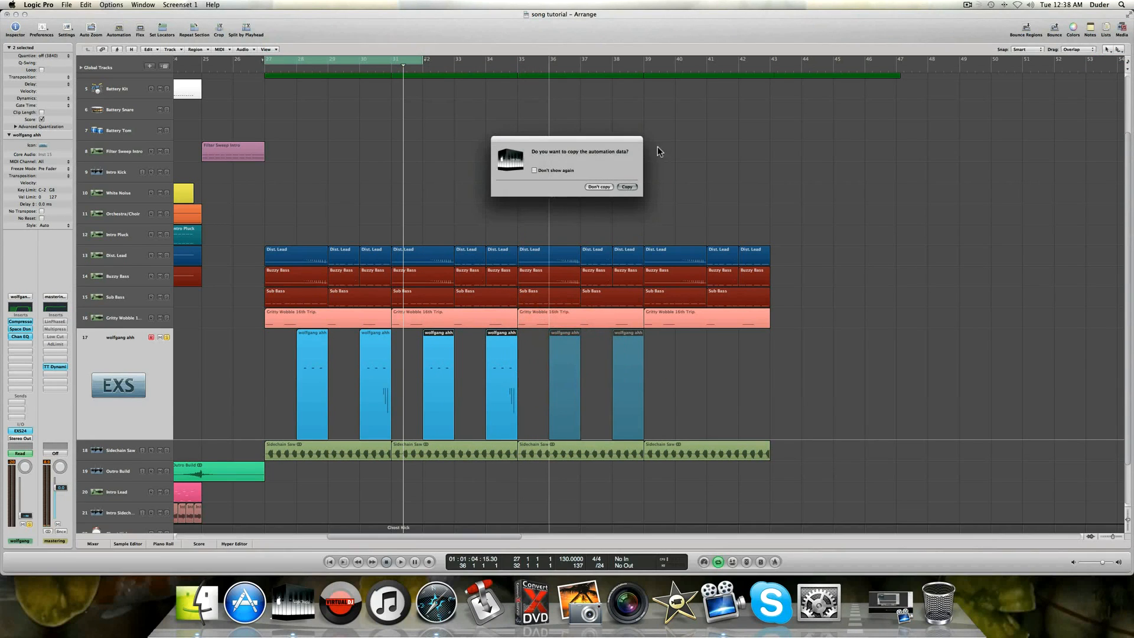
{"action": "left_click", "coordinate": [624, 186]}
{"action": "left_click_drag", "start_coordinate": [572, 359], "coordinate": [679, 354]}
{"action": "left_click", "coordinate": [625, 185]}
Briefly show the automation to check the copied volume points, and extend the cycle range to bar 43.
{"action": "key", "text": "a"}
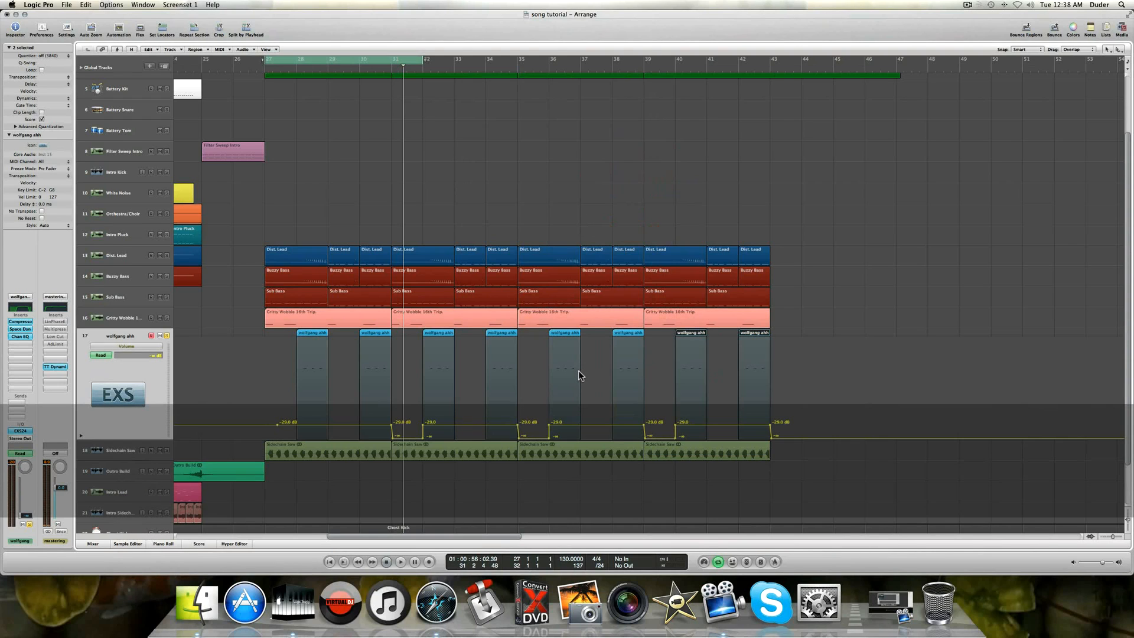
{"action": "key", "text": "a"}
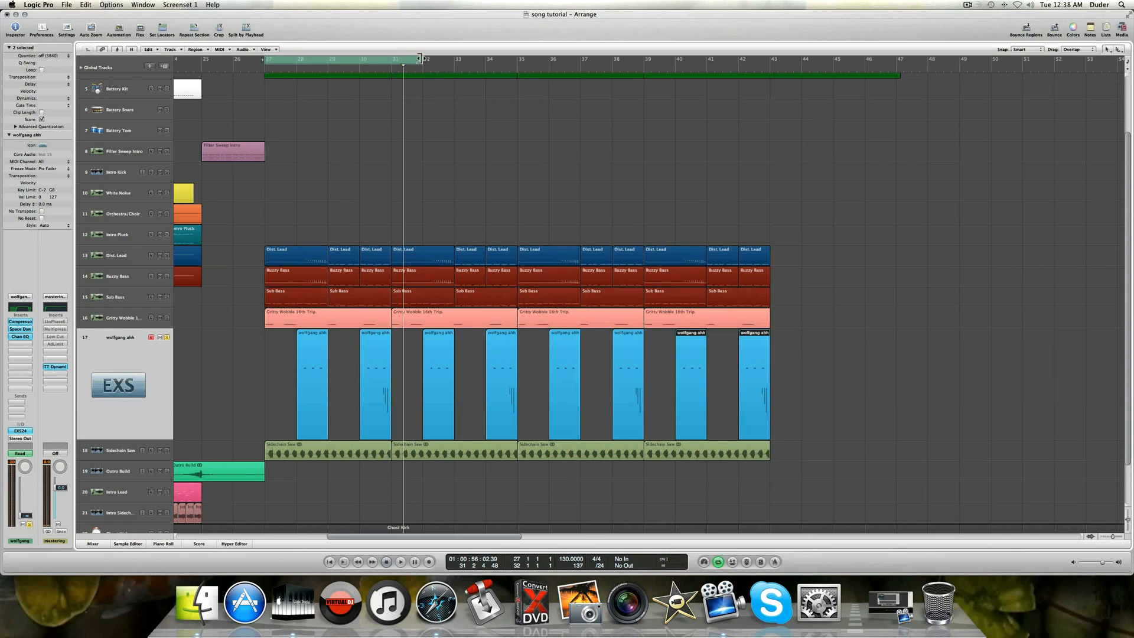
{"action": "left_click_drag", "start_coordinate": [419, 58], "coordinate": [769, 105]}
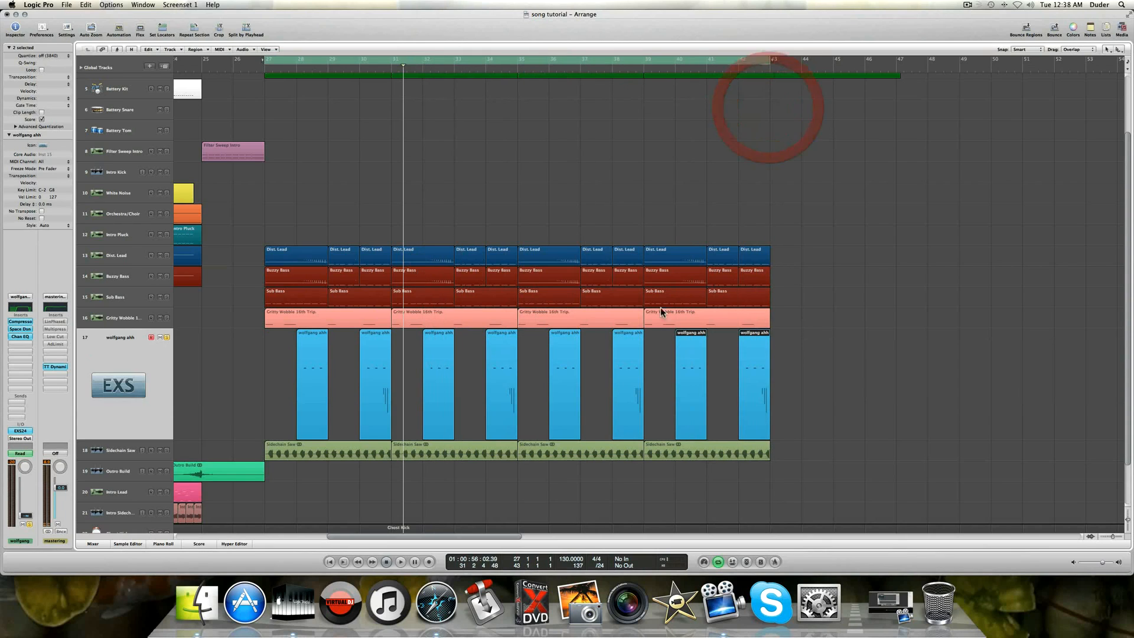
Turn off the solos on the wolfgang ahh, Audio 1, Kick and Snare tracks, and play the full mix.
{"action": "key", "text": "space"}
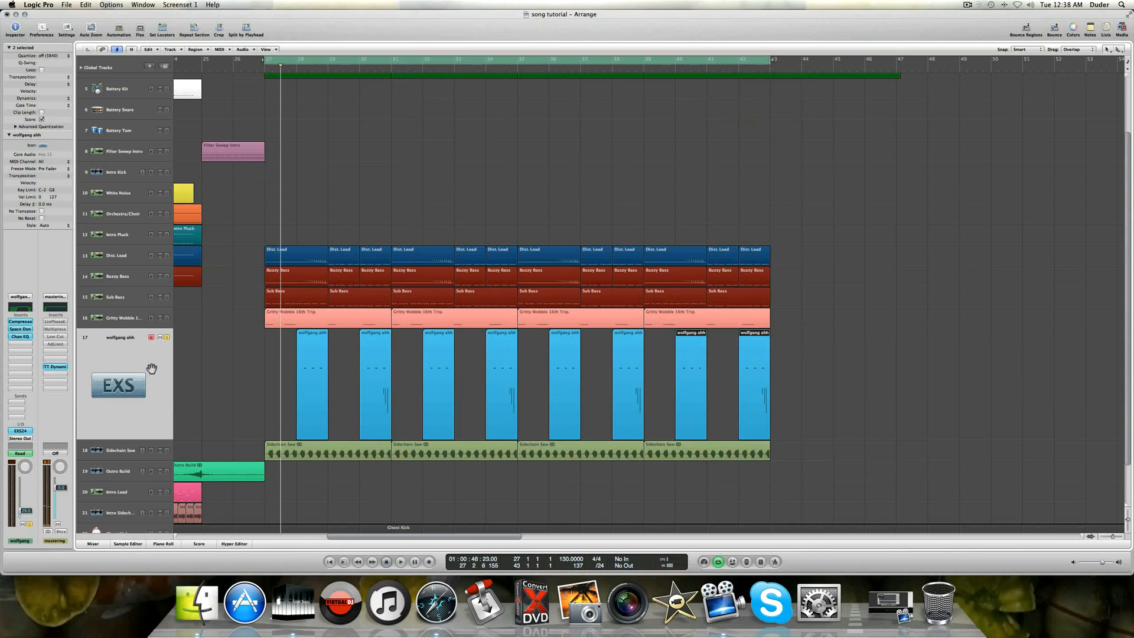
{"action": "left_click", "coordinate": [167, 337]}
{"action": "scroll", "coordinate": [167, 347], "scroll_direction": "down", "scroll_amount": 4}
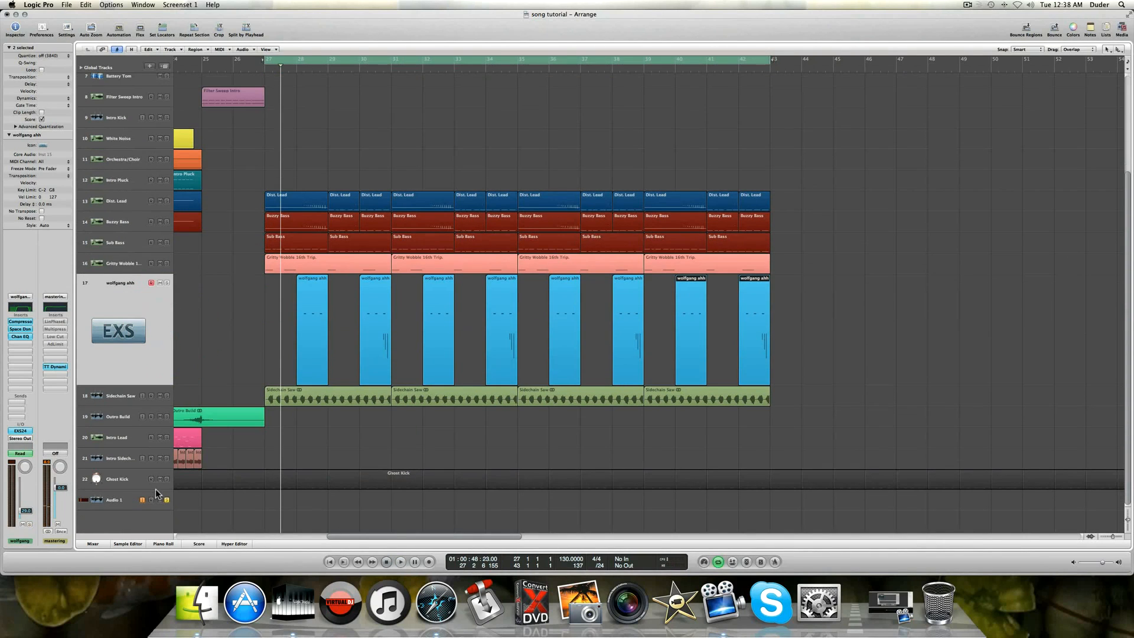
{"action": "left_click", "coordinate": [167, 501]}
{"action": "scroll", "coordinate": [169, 308], "scroll_direction": "up", "scroll_amount": 5}
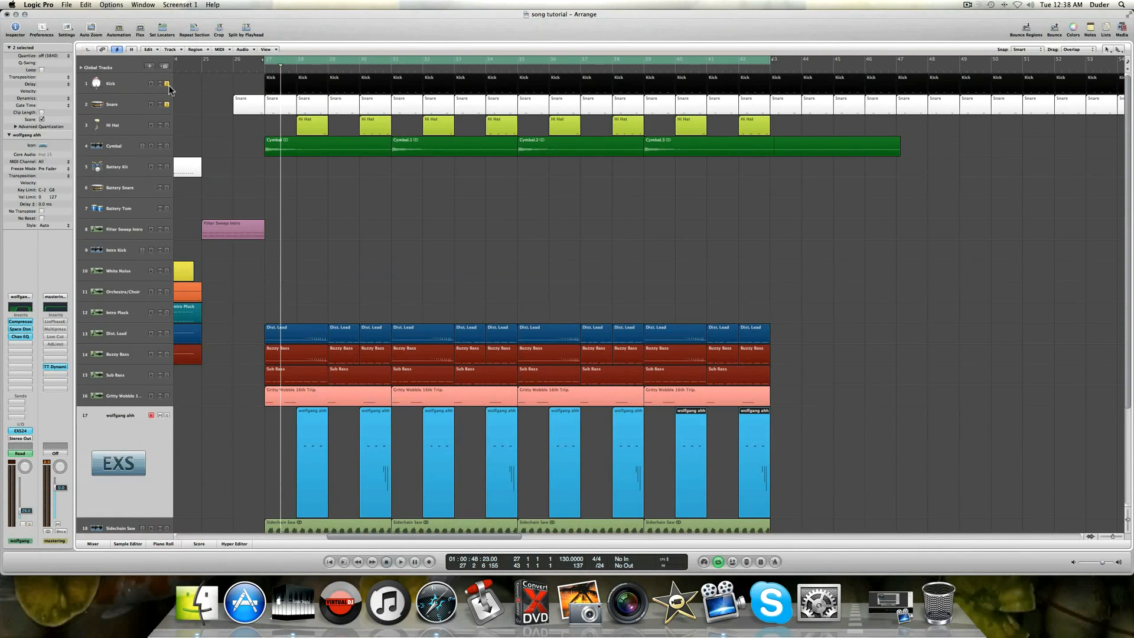
{"action": "left_click", "coordinate": [167, 103]}
{"action": "key", "text": "space"}
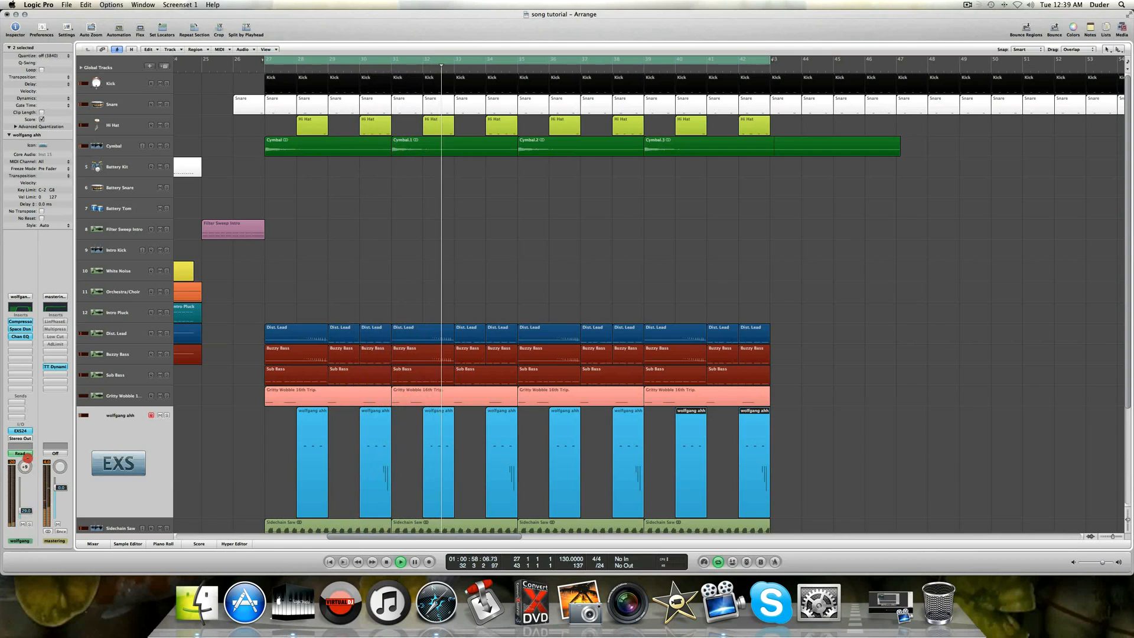
Pan the wolfgang ahh track slightly off centre, and compare its channel strip with the Sidechain Saw and Gritty Wobble tracks.
{"action": "left_click_drag", "start_coordinate": [27, 456], "coordinate": [28, 453]}
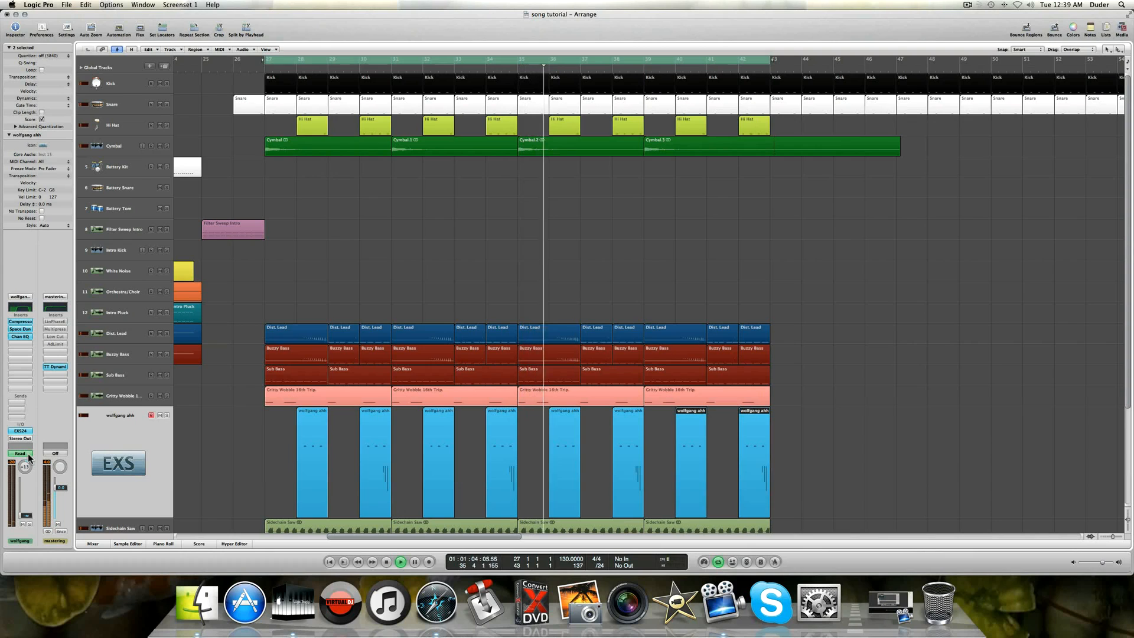
{"action": "key", "text": "space"}
{"action": "scroll", "coordinate": [234, 444], "scroll_direction": "down", "scroll_amount": 3}
{"action": "left_click", "coordinate": [222, 470]}
{"action": "left_click", "coordinate": [108, 472]}
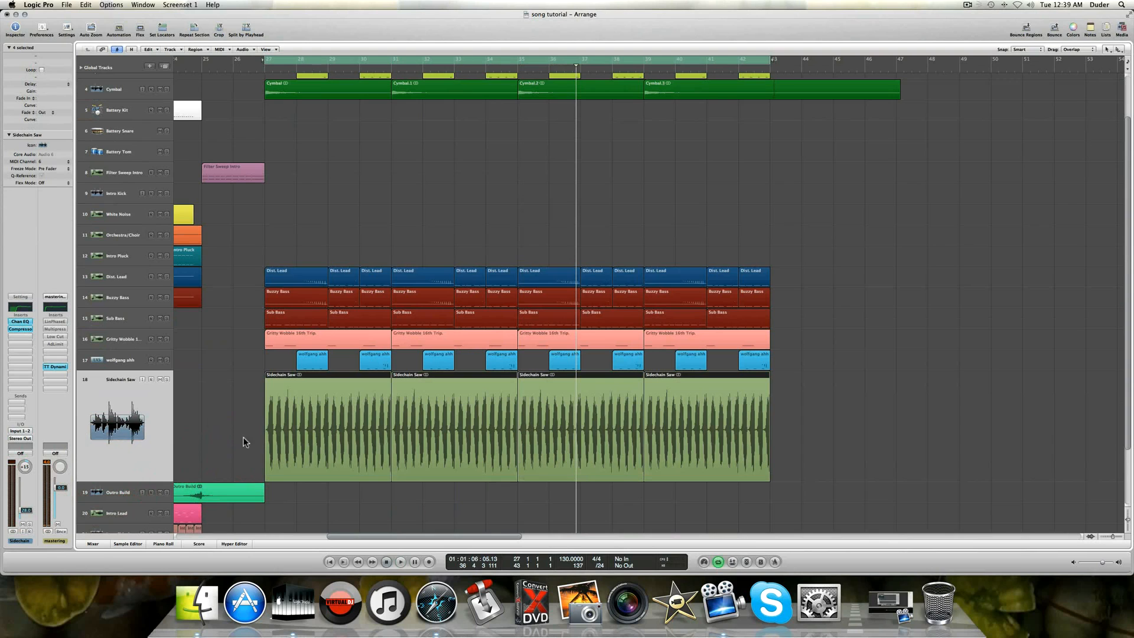
{"action": "left_click", "coordinate": [127, 339]}
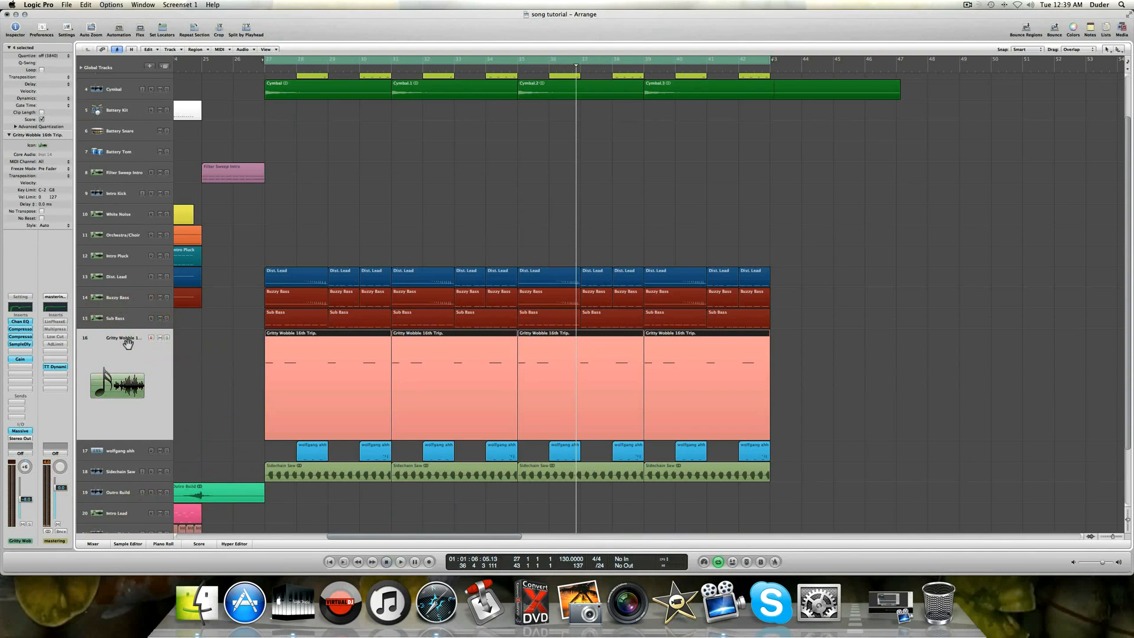
{"action": "left_click", "coordinate": [123, 450]}
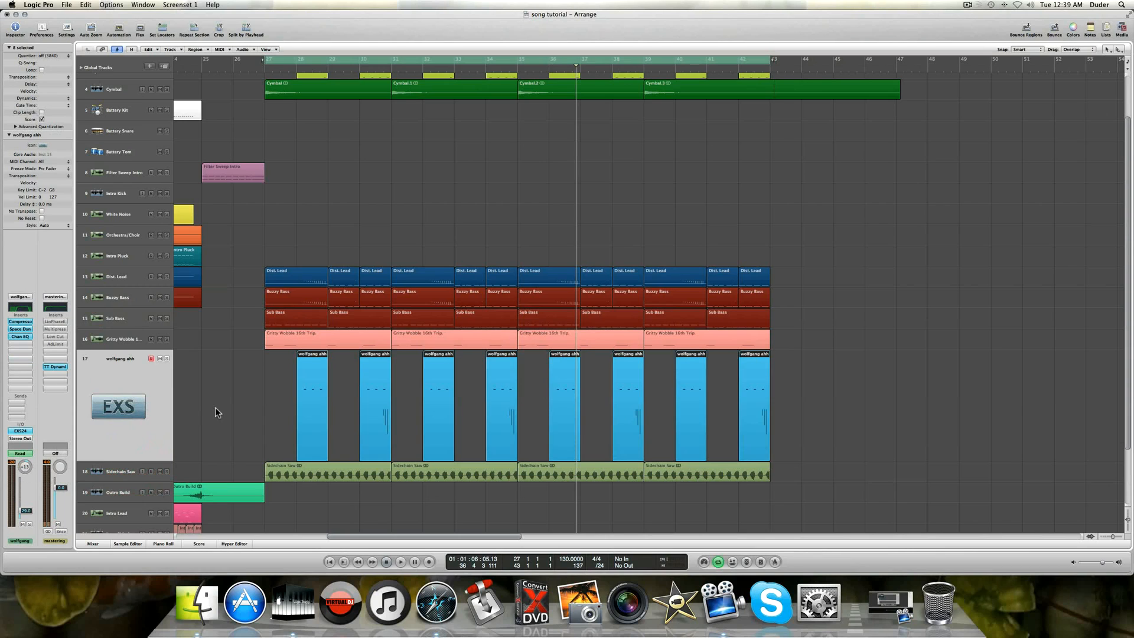
Compare the drop's playback without and with the four bypassed mastering inserts, from the linear phase EQ to AdLimit, leaving them bypassed.
{"action": "key", "text": "space"}
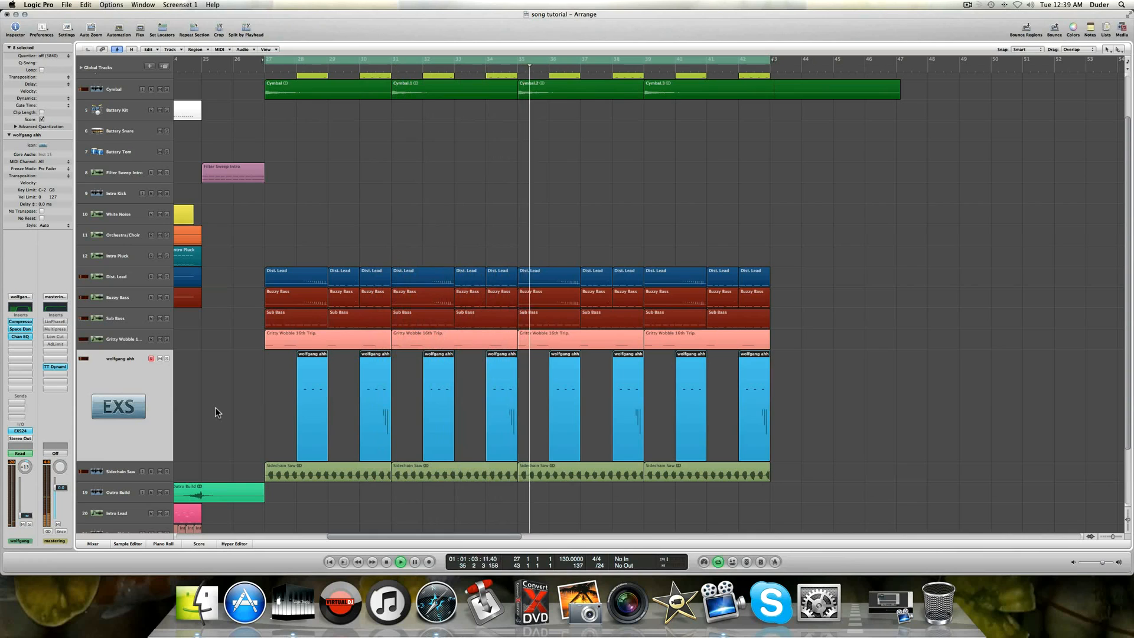
{"action": "key", "text": "space"}
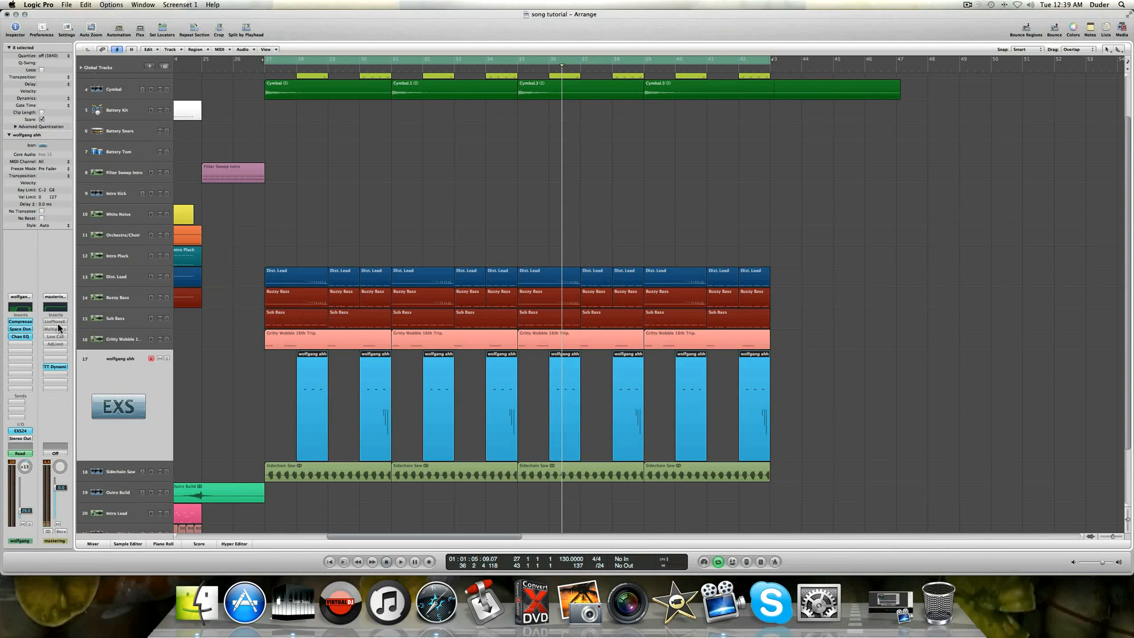
{"action": "left_click", "coordinate": [62, 344], "text": "alt"}
{"action": "key", "text": "space"}
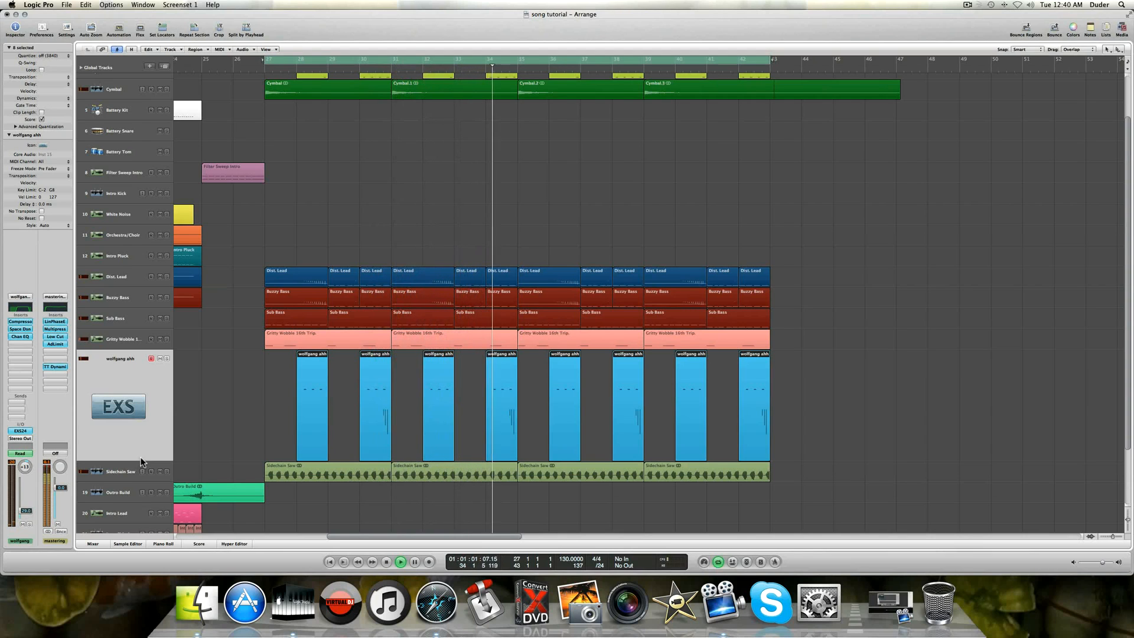
{"action": "left_click", "coordinate": [55, 321], "text": "alt"}
{"action": "left_click", "coordinate": [53, 329], "text": "alt"}
{"action": "left_click", "coordinate": [54, 336], "text": "alt"}
{"action": "left_click", "coordinate": [55, 343], "text": "alt"}
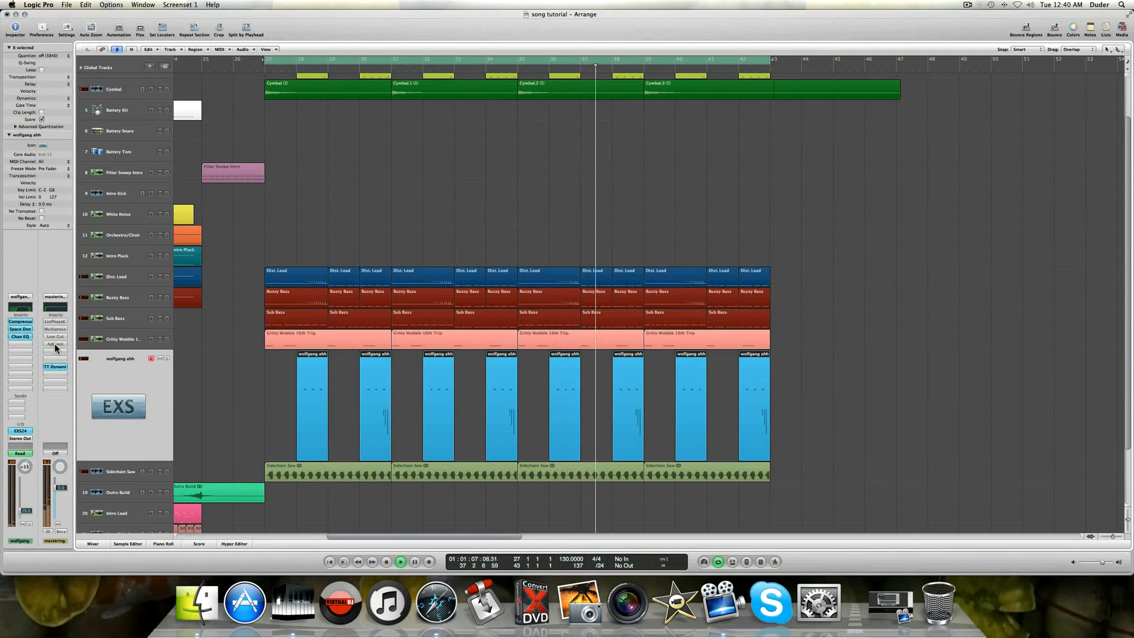
{"action": "key", "text": "space"}
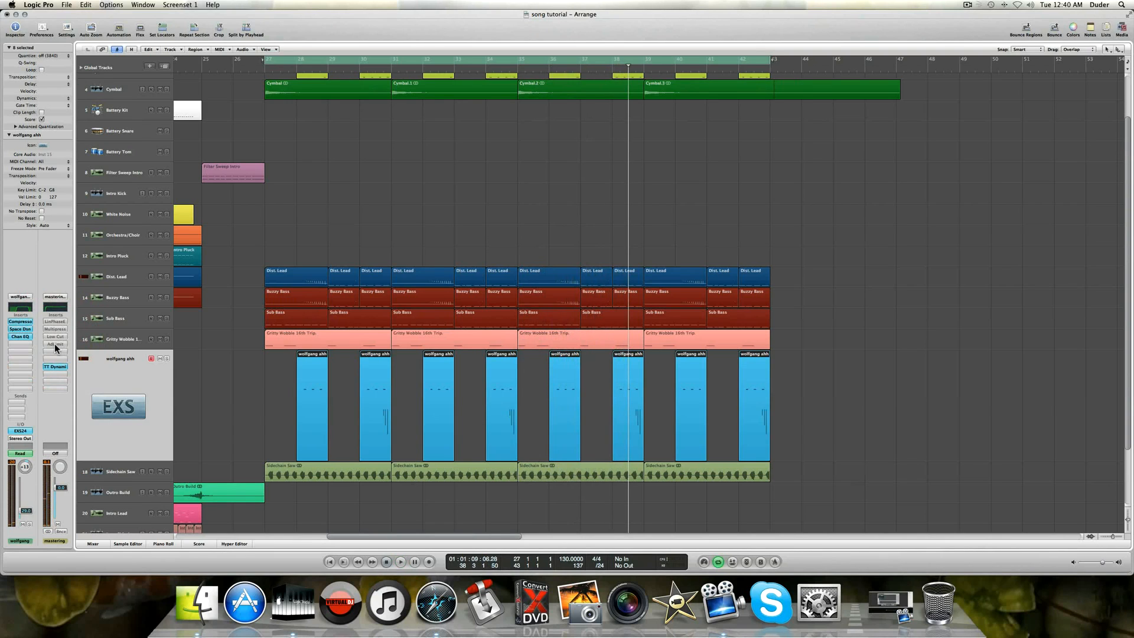
Create one software instrument track directly below the Sub Bass track.
{"action": "scroll", "coordinate": [223, 357], "scroll_direction": "left", "scroll_amount": 2}
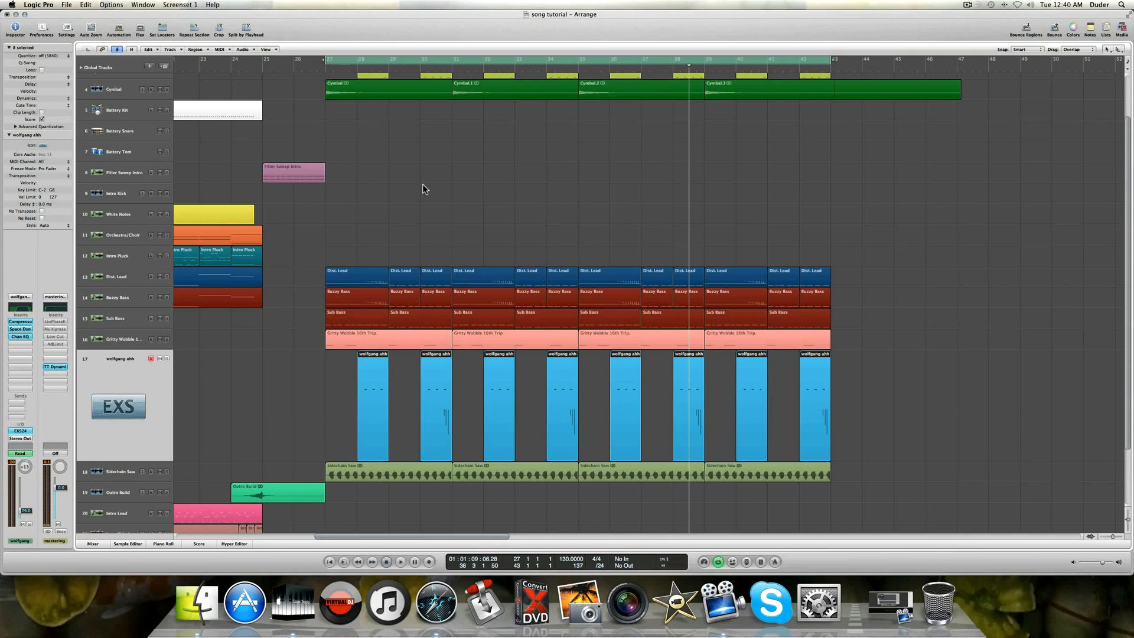
{"action": "left_click", "coordinate": [119, 326]}
{"action": "scroll", "coordinate": [290, 378], "scroll_direction": "down", "scroll_amount": 1}
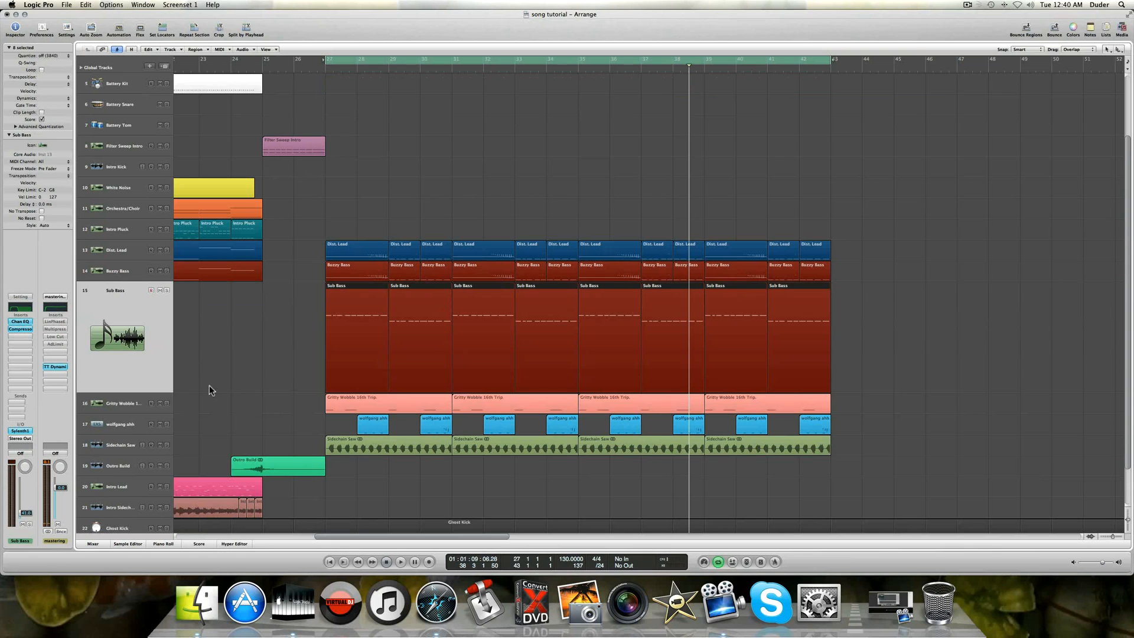
{"action": "left_click", "coordinate": [170, 50]}
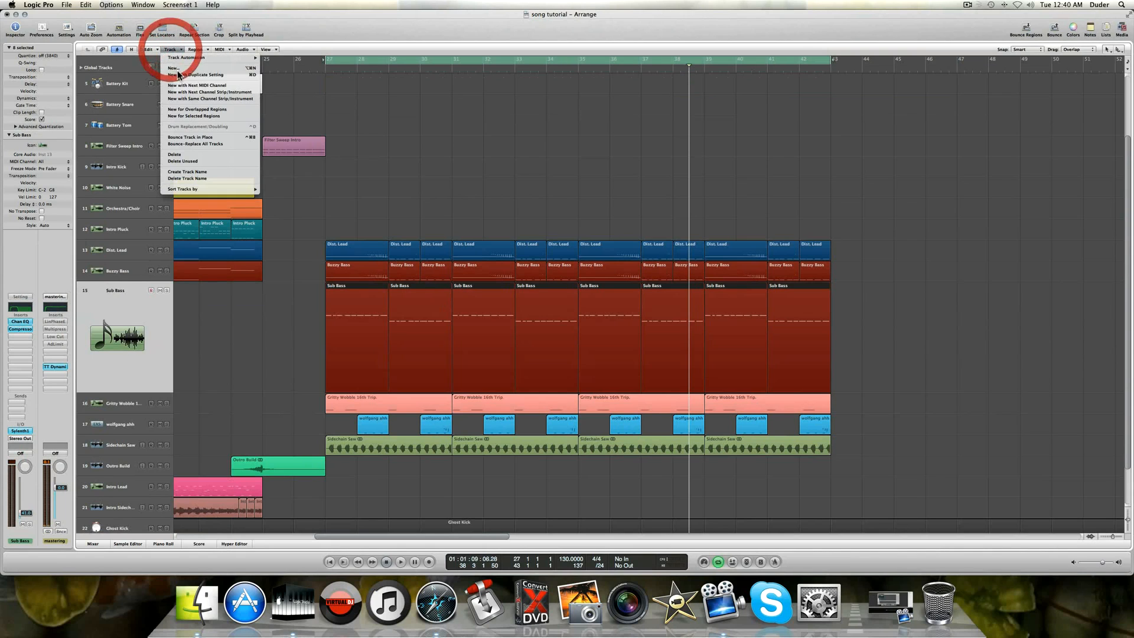
{"action": "left_click", "coordinate": [177, 69]}
{"action": "left_click", "coordinate": [550, 77]}
{"action": "left_click", "coordinate": [547, 87]}
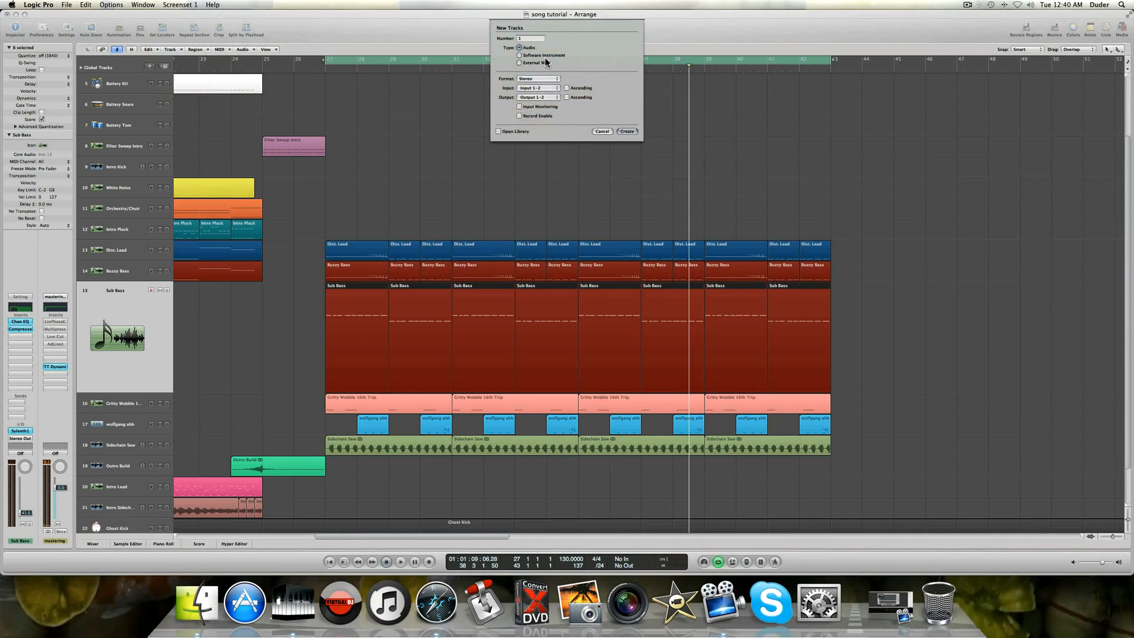
{"action": "left_click", "coordinate": [531, 55]}
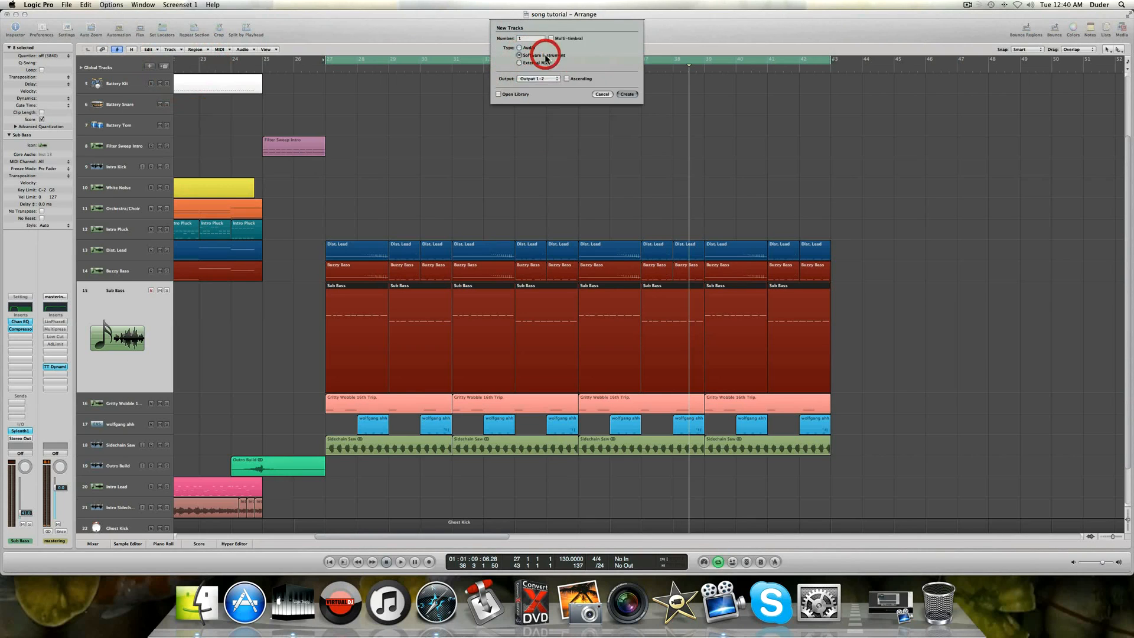
{"action": "left_click", "coordinate": [626, 95]}
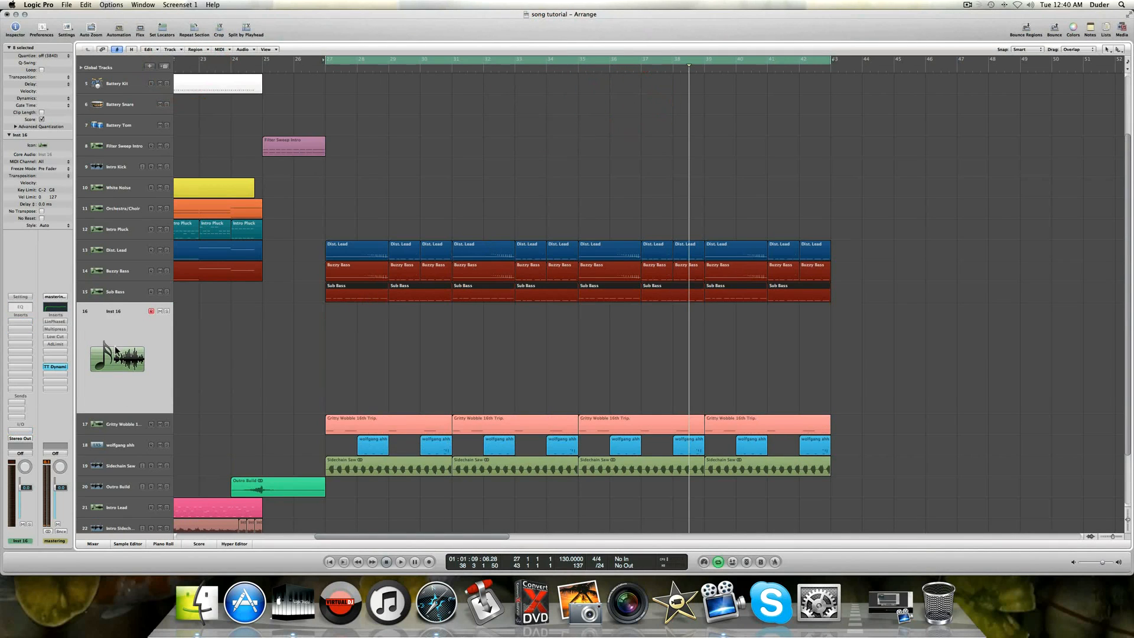
Rename the new software instrument track as Arp.
{"action": "left_click", "coordinate": [118, 311]}
{"action": "double_click", "coordinate": [115, 310]}
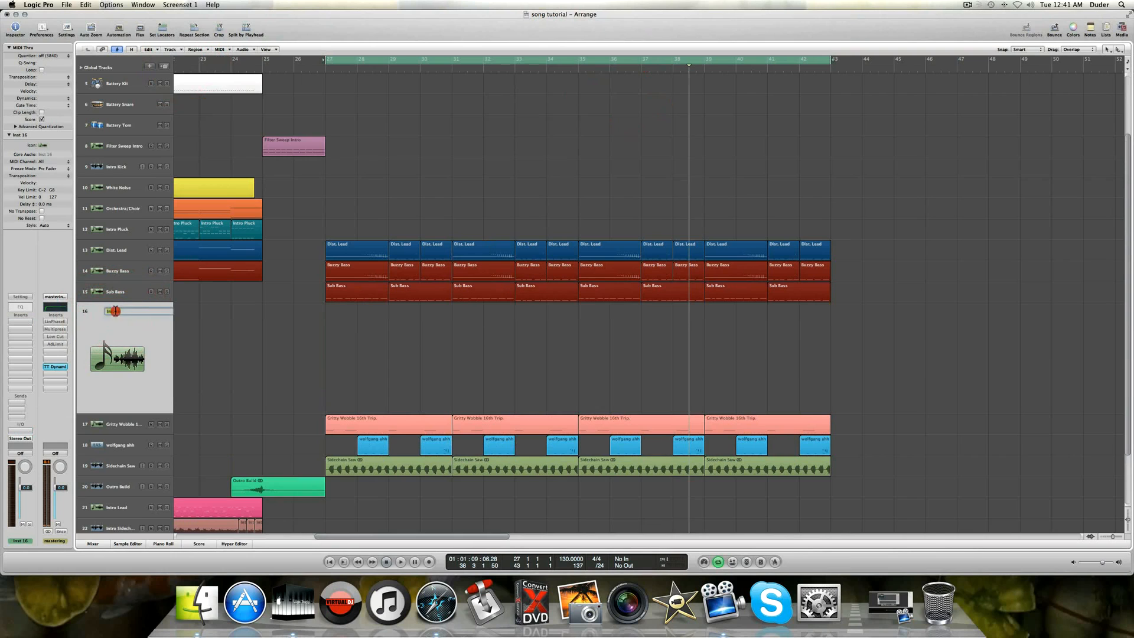
{"action": "type", "text": "Arp"}
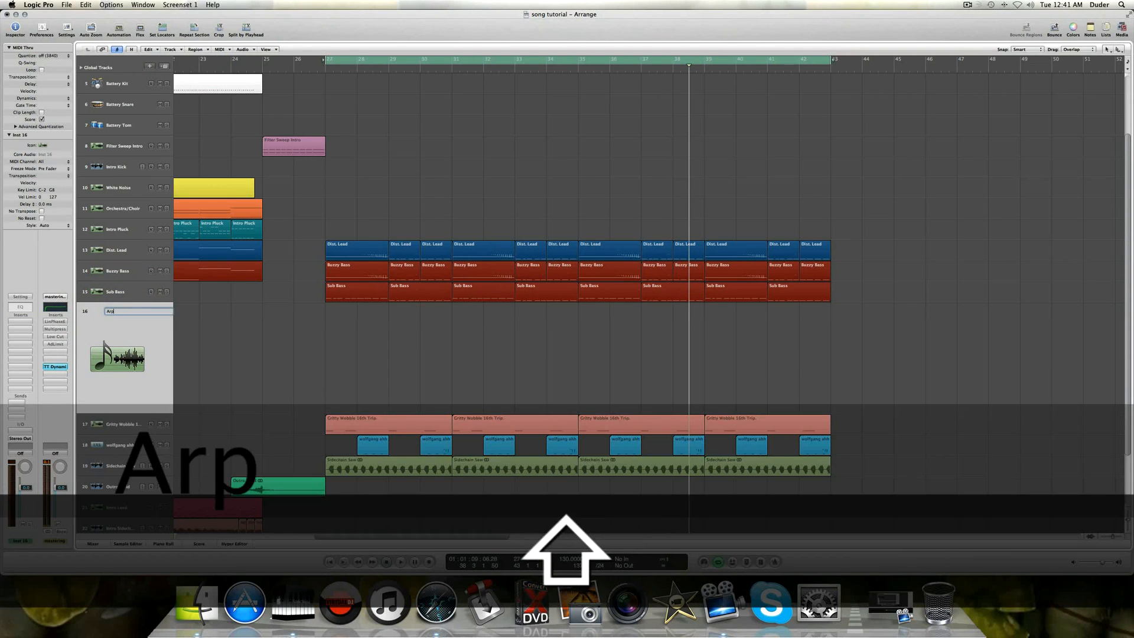
{"action": "key", "text": "Return"}
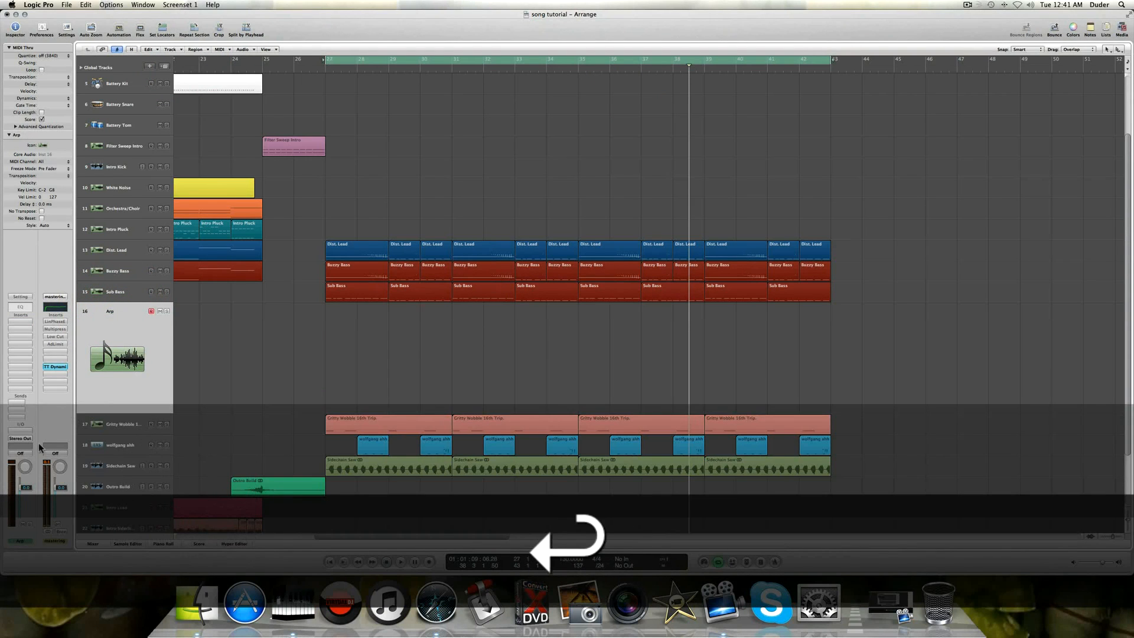
Load Sylenth1 on the Arp track and choose the preset 005: ARP Awesom-O.
{"action": "left_click", "coordinate": [24, 435]}
{"action": "left_click_drag", "start_coordinate": [52, 570], "coordinate": [228, 556]}
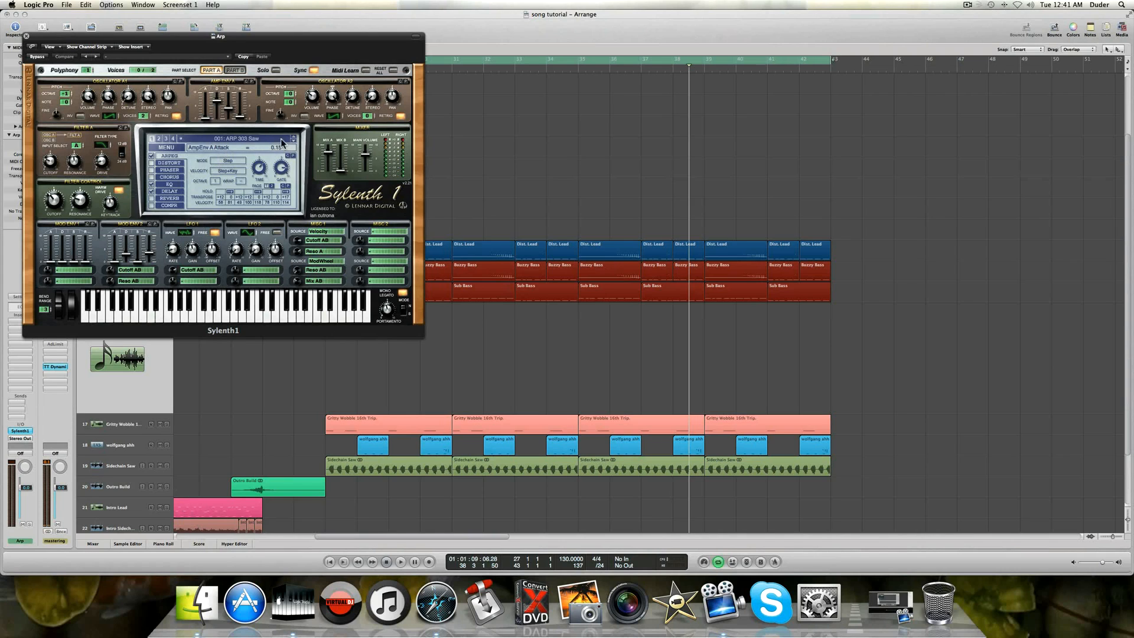
{"action": "left_click", "coordinate": [247, 140]}
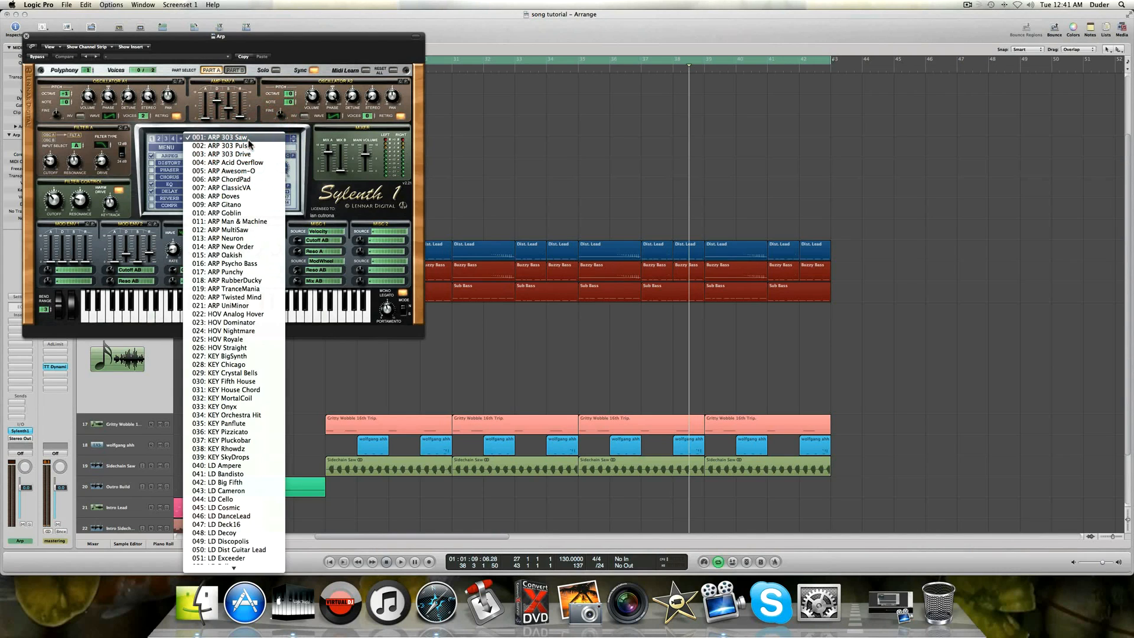
{"action": "left_click", "coordinate": [250, 171]}
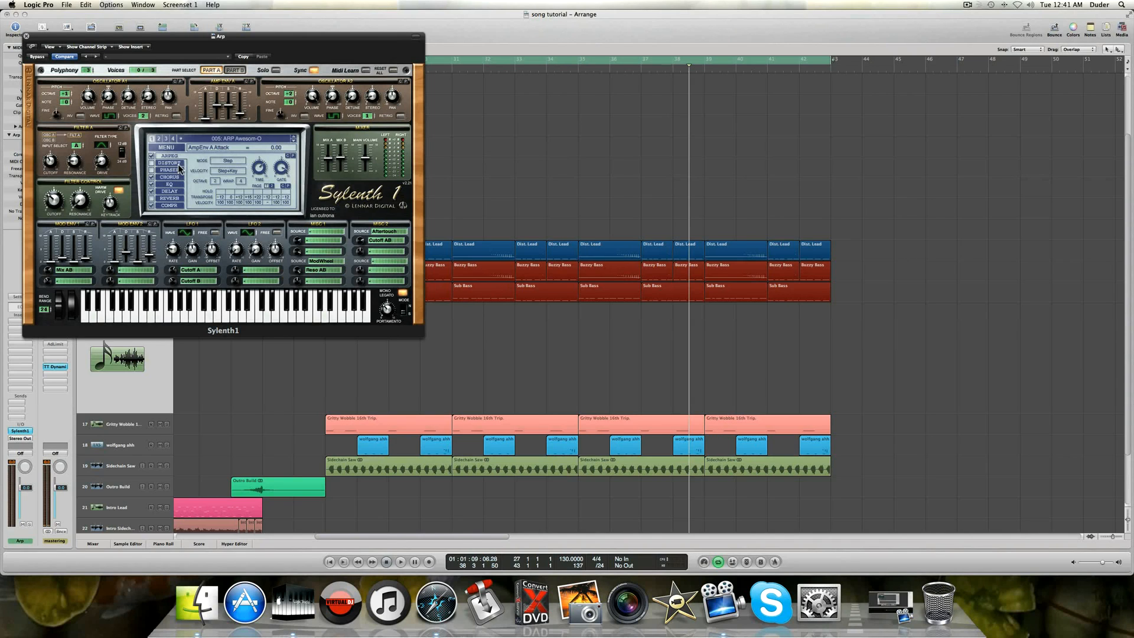
Examine the preset's arpeggiator, chorus, EQ, delay and compressor settings and its Part A and Part B oscillators, and close Sylenth1.
{"action": "left_click", "coordinate": [258, 167]}
{"action": "left_click", "coordinate": [280, 168]}
{"action": "left_click", "coordinate": [170, 177]}
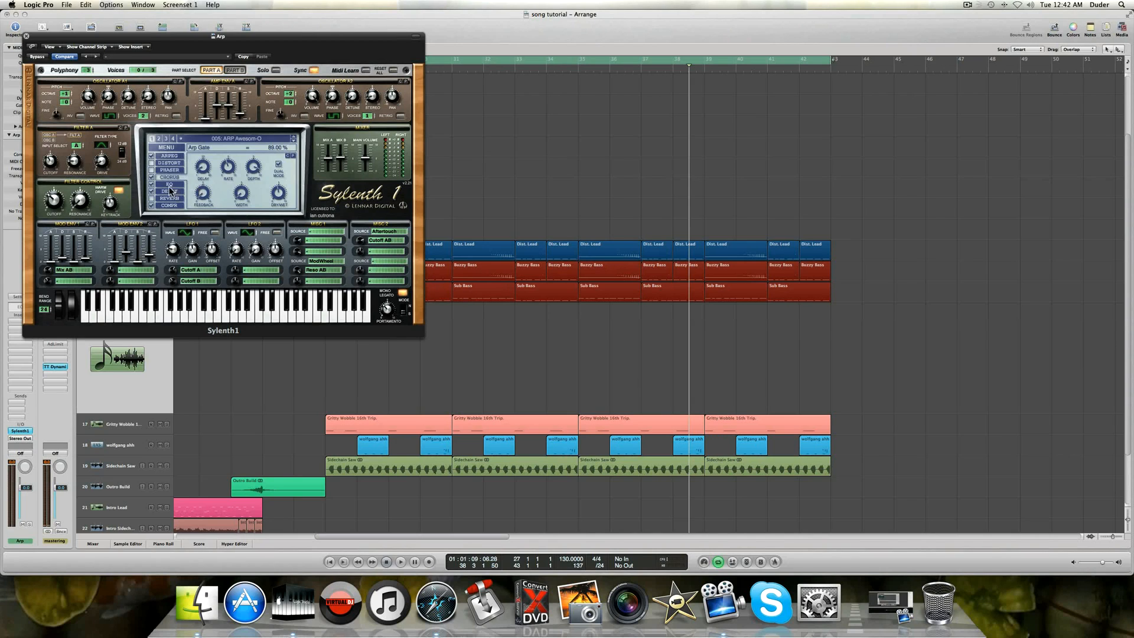
{"action": "left_click", "coordinate": [168, 184]}
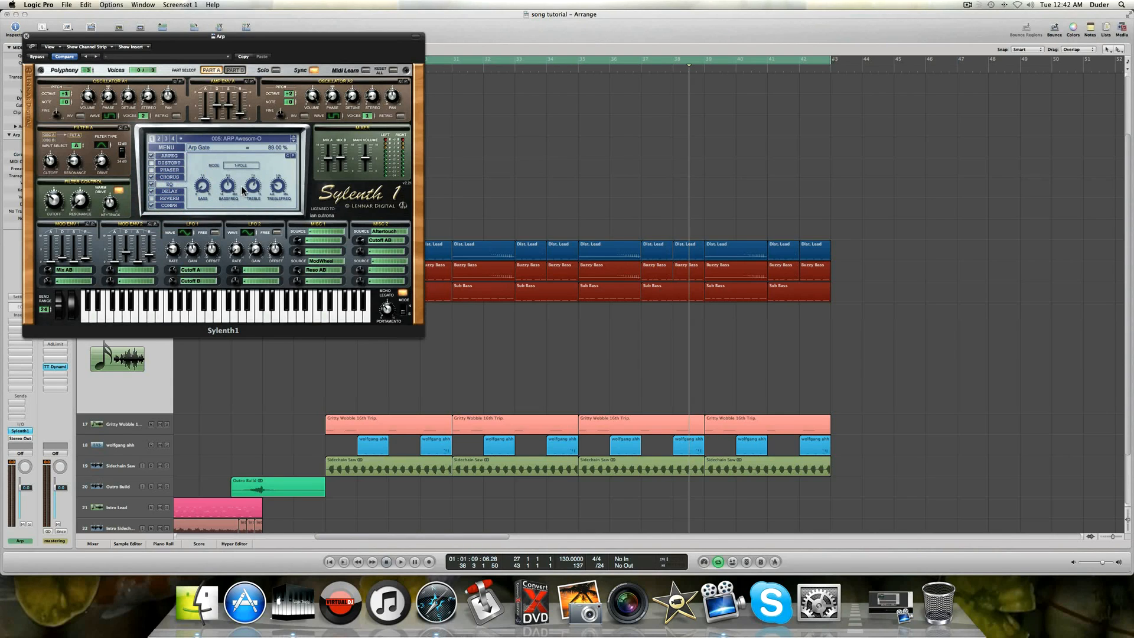
{"action": "left_click", "coordinate": [169, 193]}
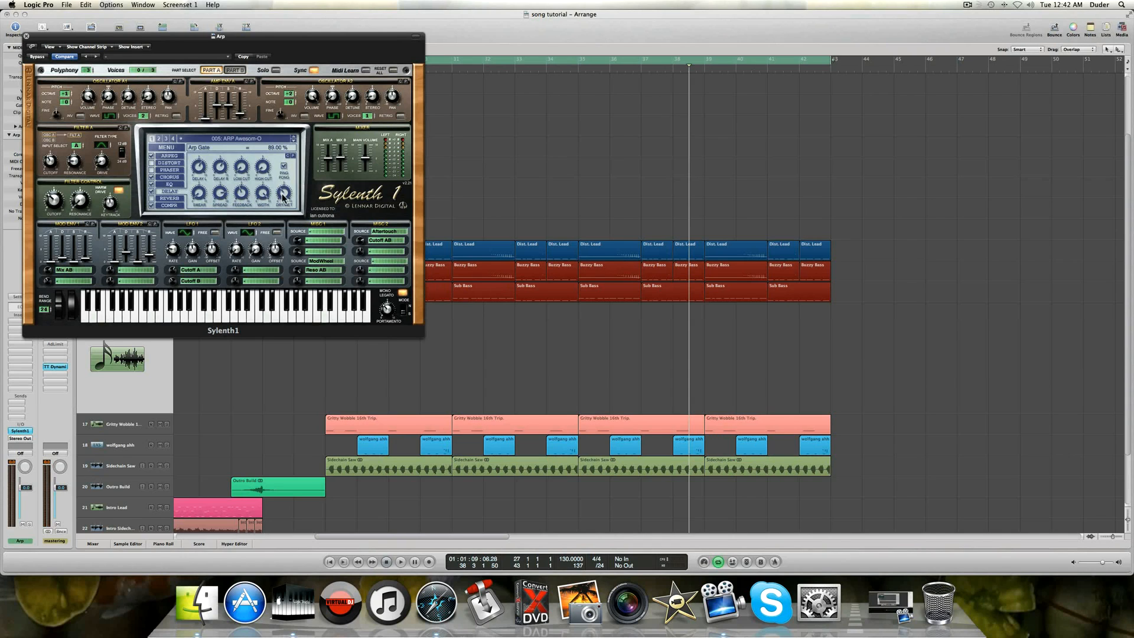
{"action": "left_click", "coordinate": [166, 206]}
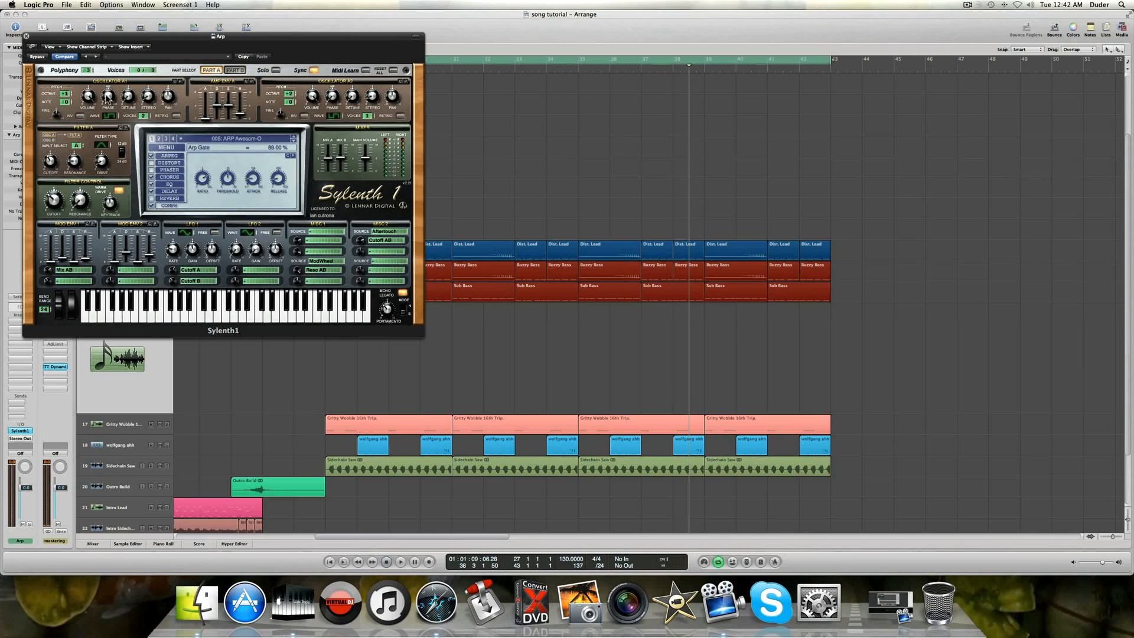
{"action": "left_click", "coordinate": [171, 80]}
{"action": "left_click_drag", "start_coordinate": [187, 41], "coordinate": [460, 83]}
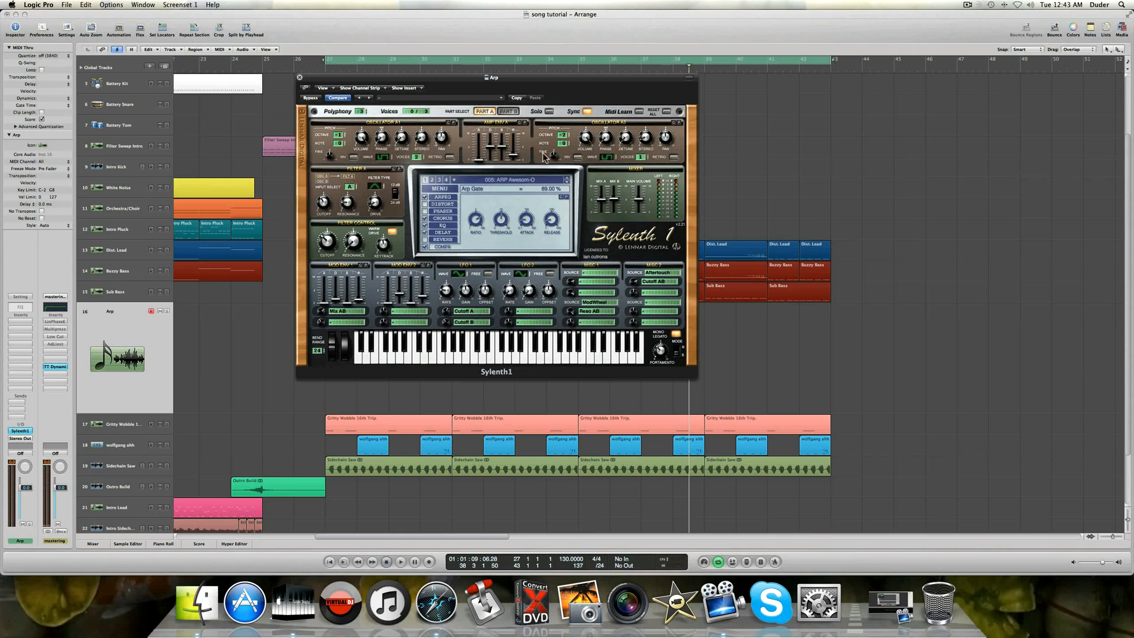
{"action": "left_click", "coordinate": [505, 111]}
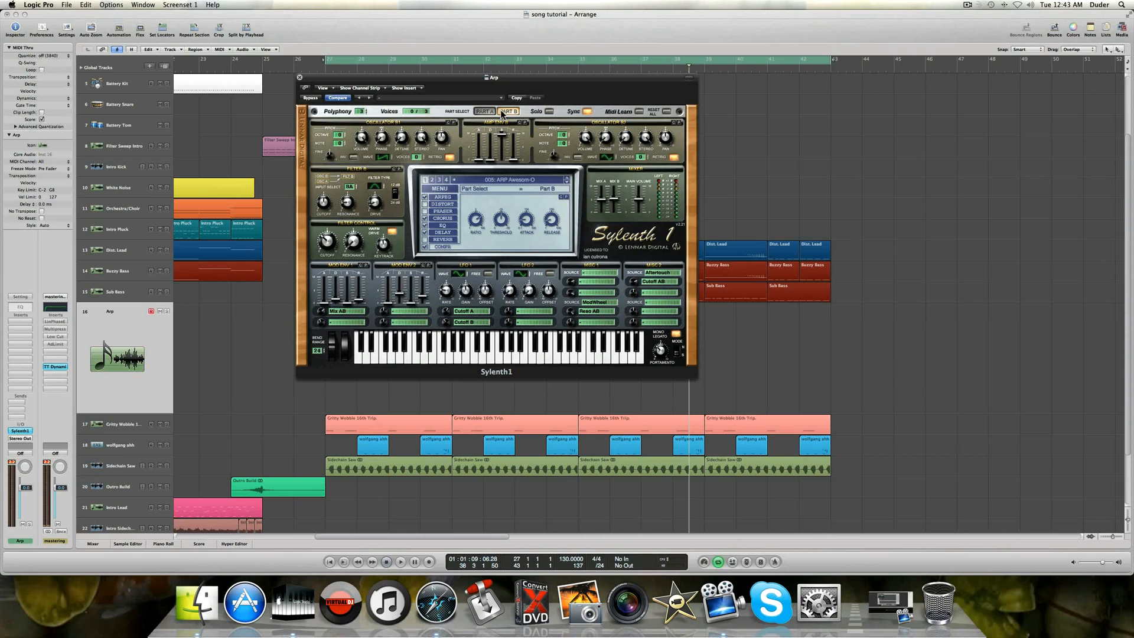
{"action": "left_click", "coordinate": [487, 112]}
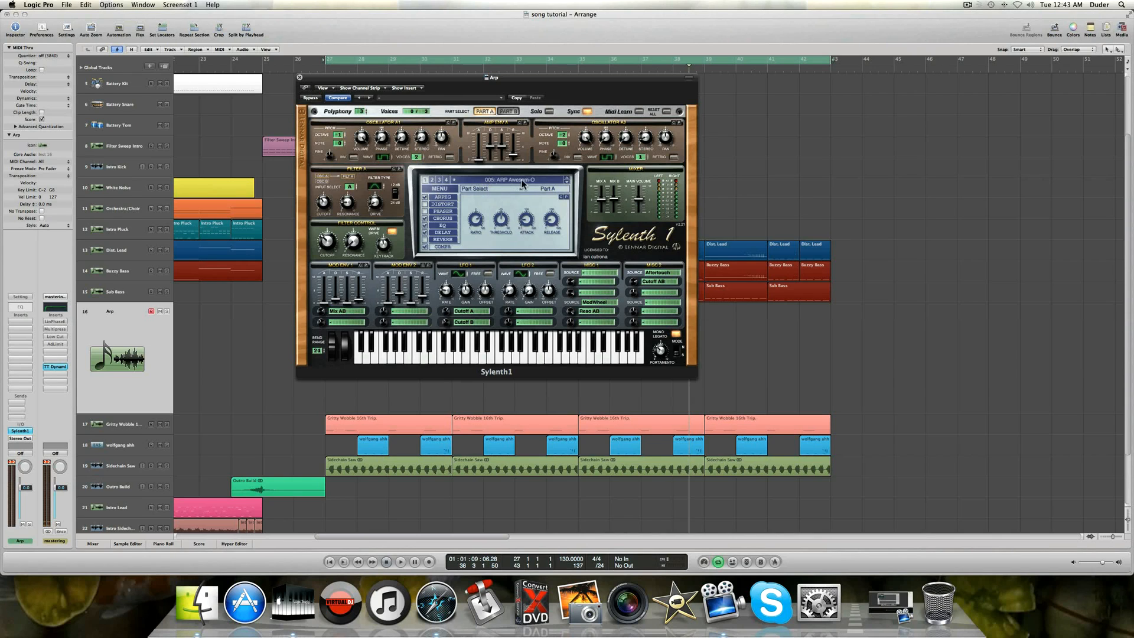
{"action": "left_click", "coordinate": [300, 77]}
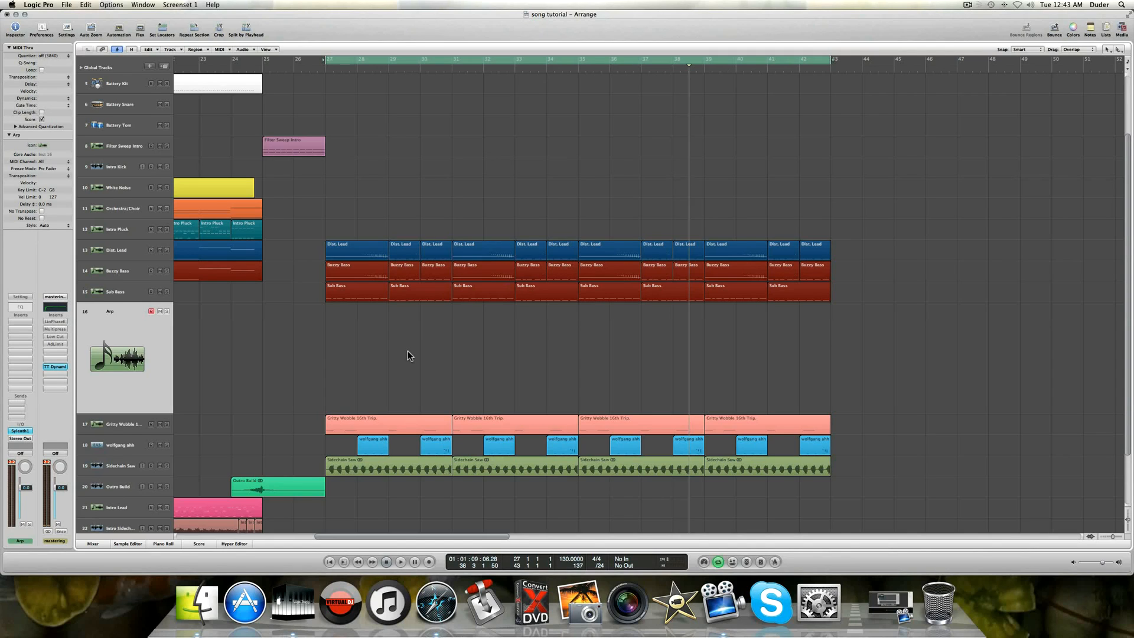
Create an empty region on the Arp track at bar 33 and extend it to bar 35.
{"action": "left_click", "coordinate": [533, 350]}
{"action": "right_click", "coordinate": [520, 318]}
{"action": "left_click", "coordinate": [538, 329]}
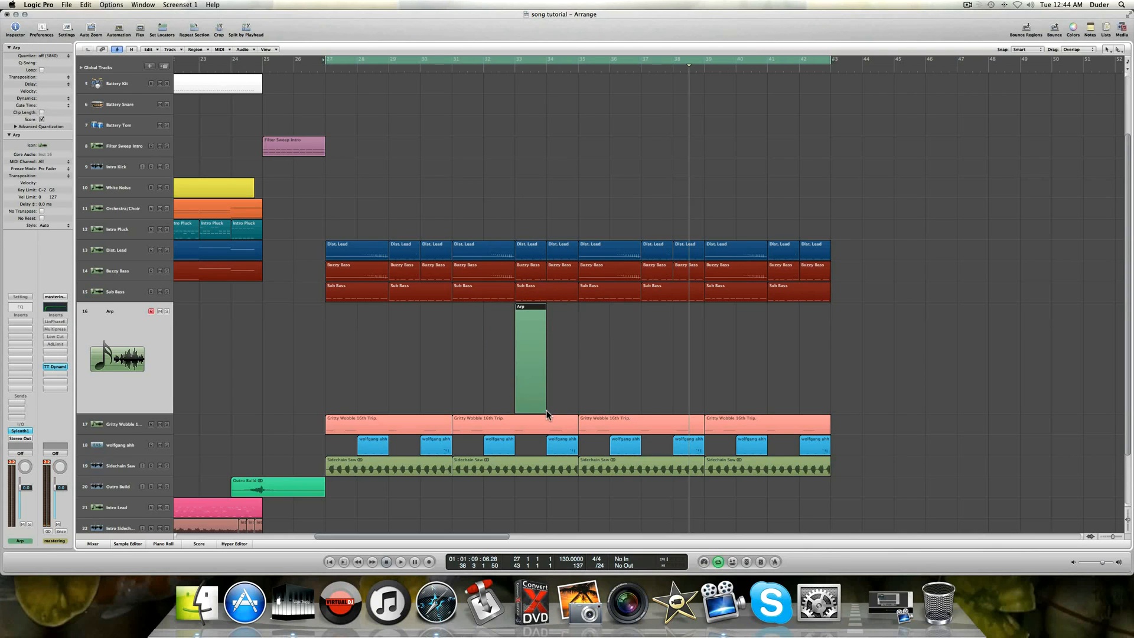
{"action": "left_click_drag", "start_coordinate": [545, 411], "coordinate": [579, 407]}
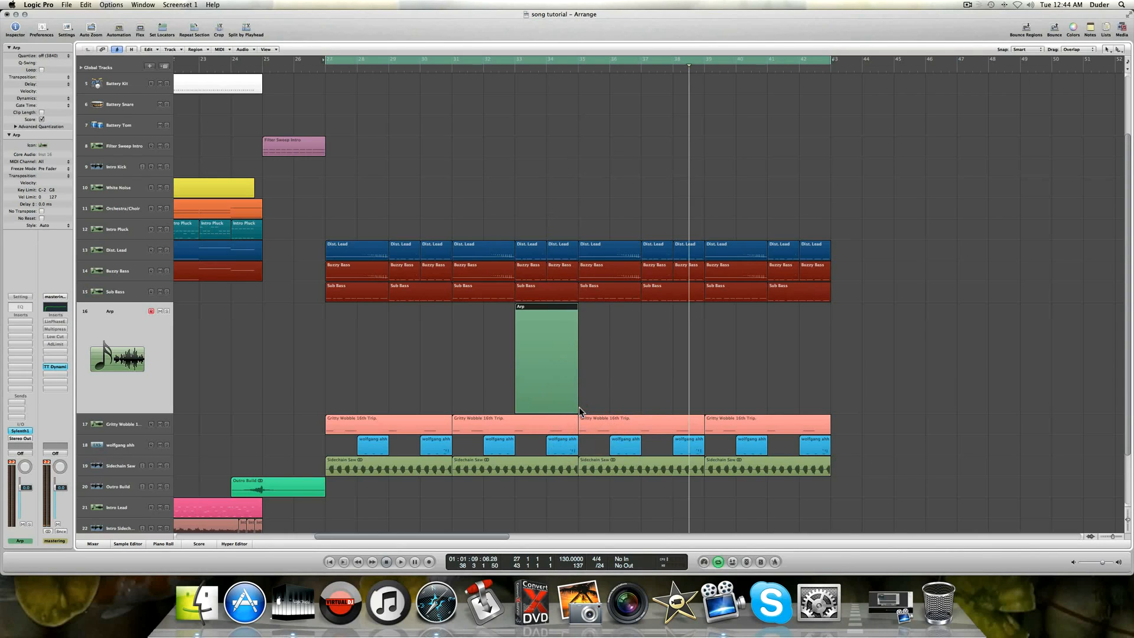
Open the Arp region in the Piano Roll and draw a D4 note spanning the whole region from bar 33 to 35.
{"action": "double_click", "coordinate": [533, 376]}
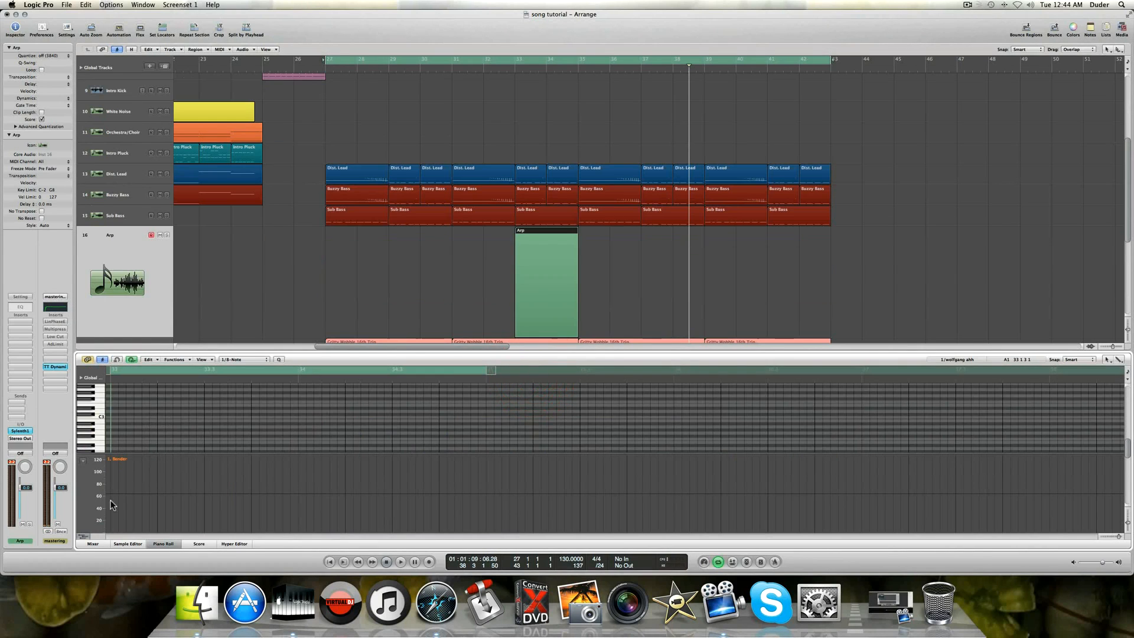
{"action": "left_click", "coordinate": [88, 536]}
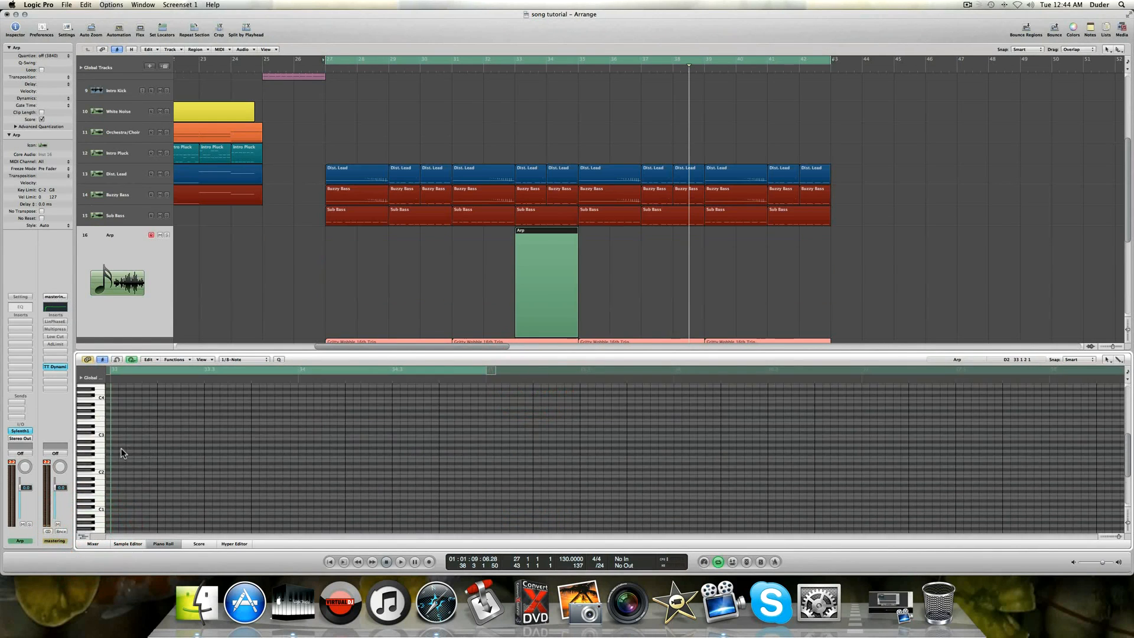
{"action": "scroll", "coordinate": [102, 404], "scroll_direction": "up", "scroll_amount": 1}
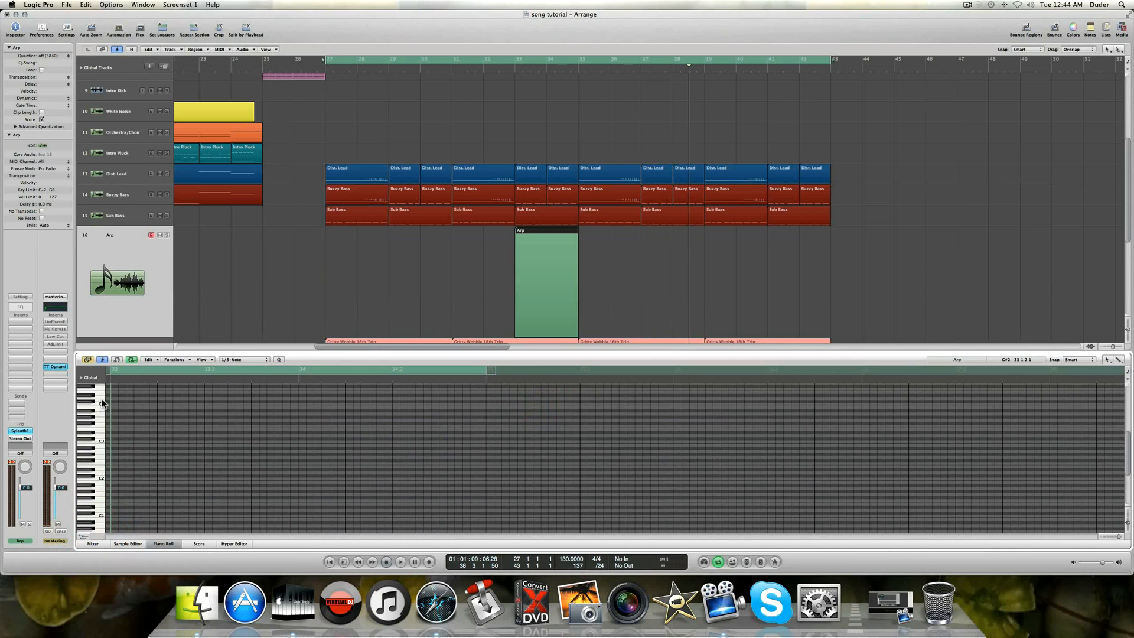
{"action": "left_click", "coordinate": [102, 401]}
{"action": "left_click", "coordinate": [101, 399]}
{"action": "key", "text": "alt"}
{"action": "left_click", "coordinate": [113, 397], "text": "super"}
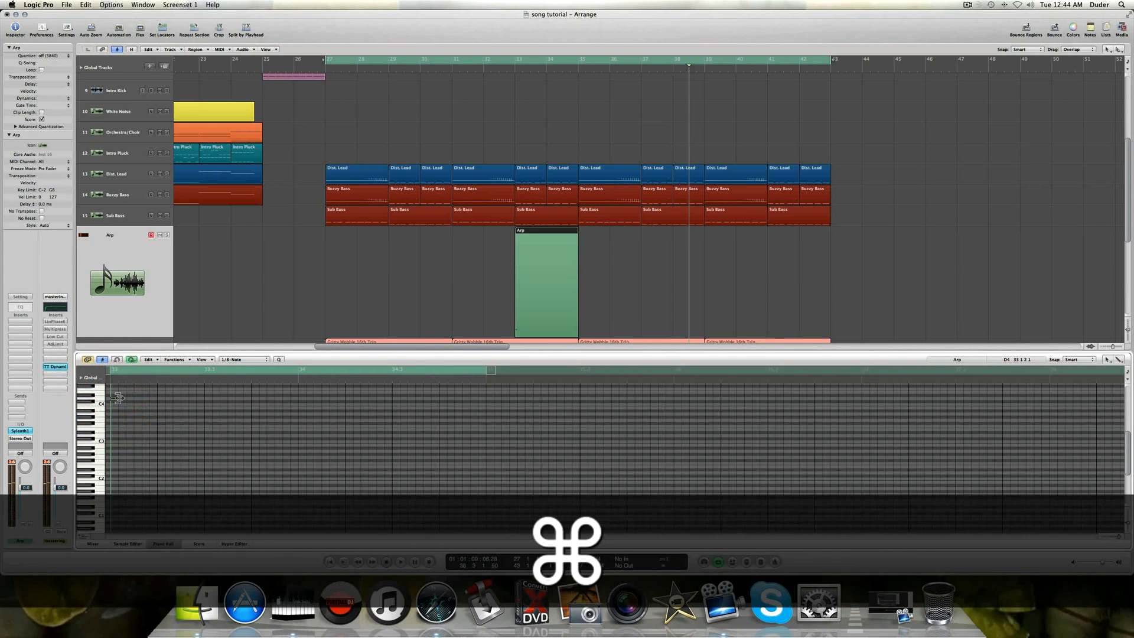
{"action": "left_click_drag", "start_coordinate": [117, 398], "coordinate": [482, 405]}
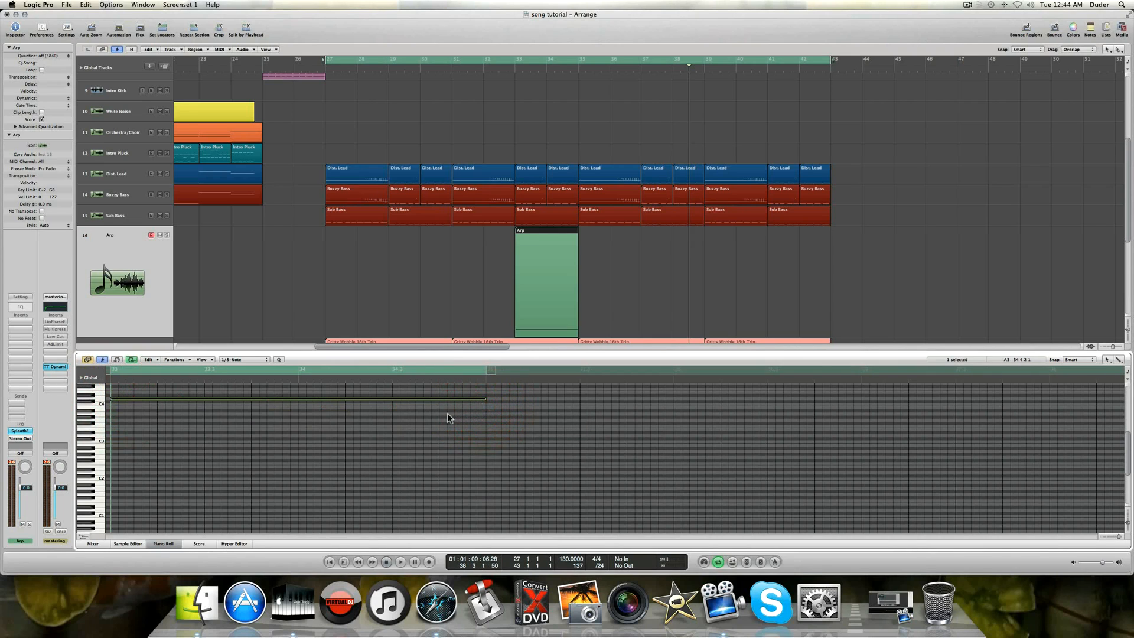
Apply the Fixed Velocity transform at 127 to the selected Arp note and close the transform window.
{"action": "left_click", "coordinate": [183, 359]}
{"action": "mouse_move", "coordinate": [190, 439]}
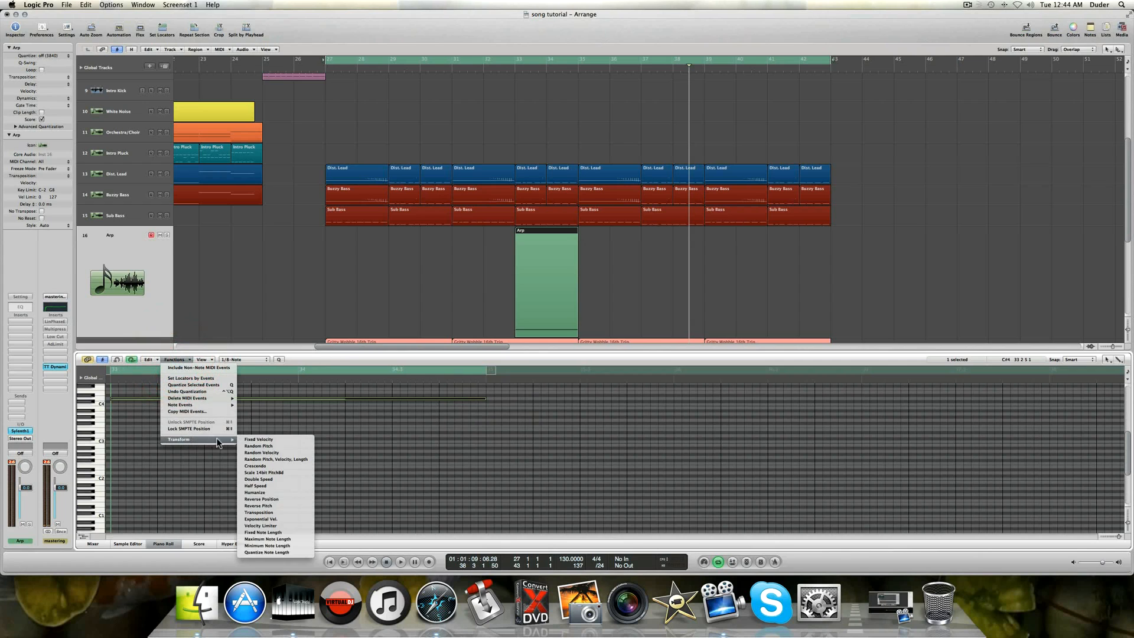
{"action": "left_click", "coordinate": [254, 442]}
{"action": "double_click", "coordinate": [346, 357]}
{"action": "type", "text": "127"}
{"action": "key", "text": "Return"}
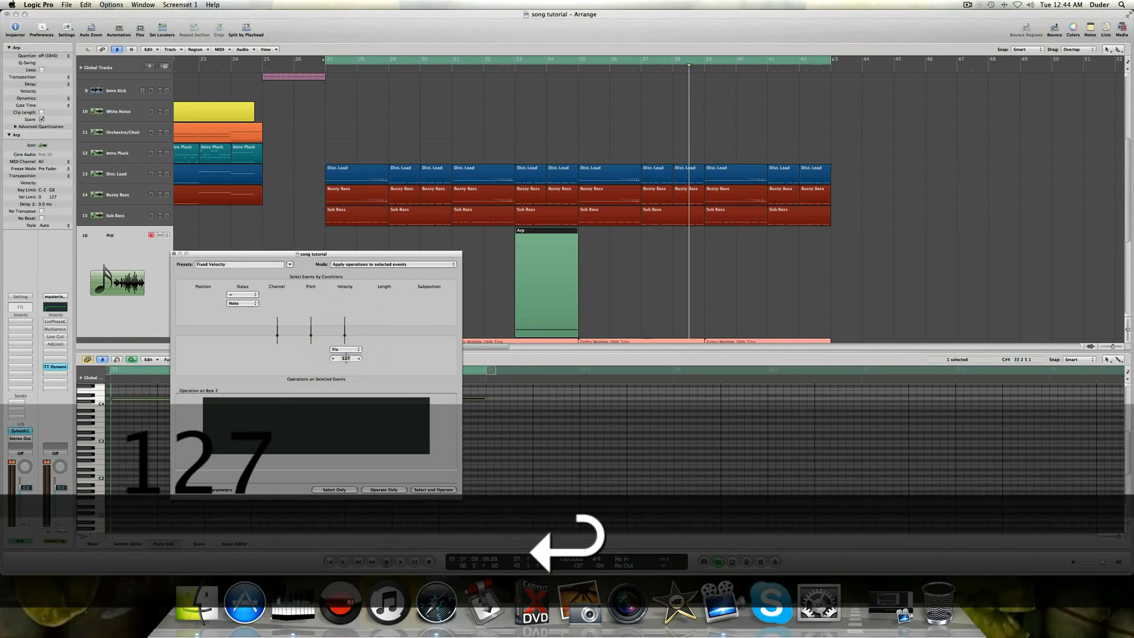
{"action": "left_click", "coordinate": [446, 489]}
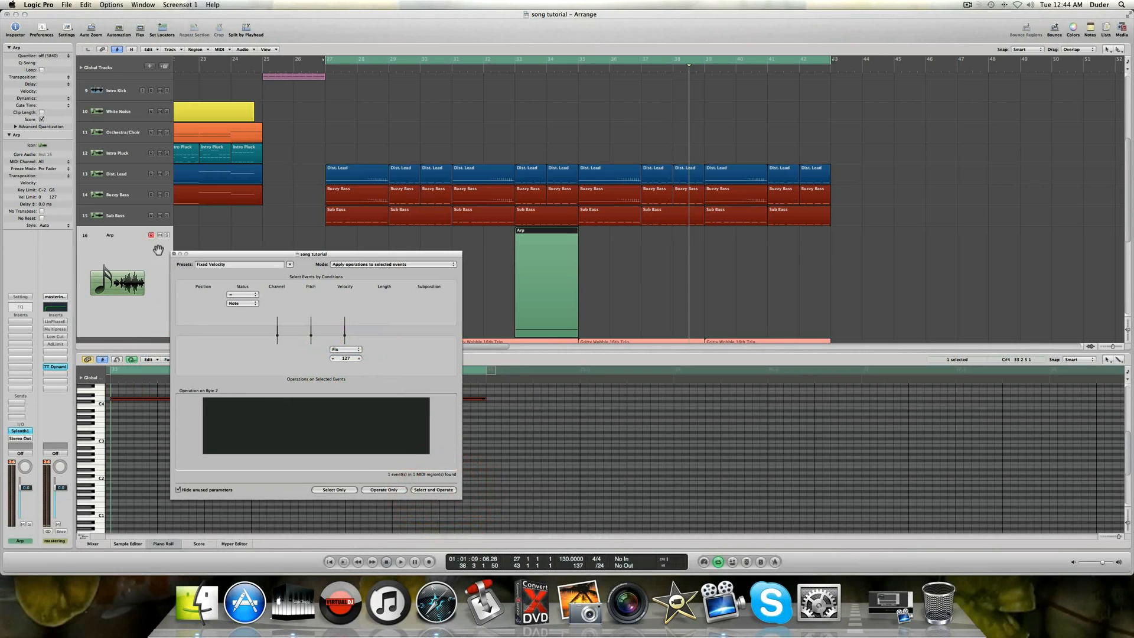
{"action": "left_click", "coordinate": [174, 253]}
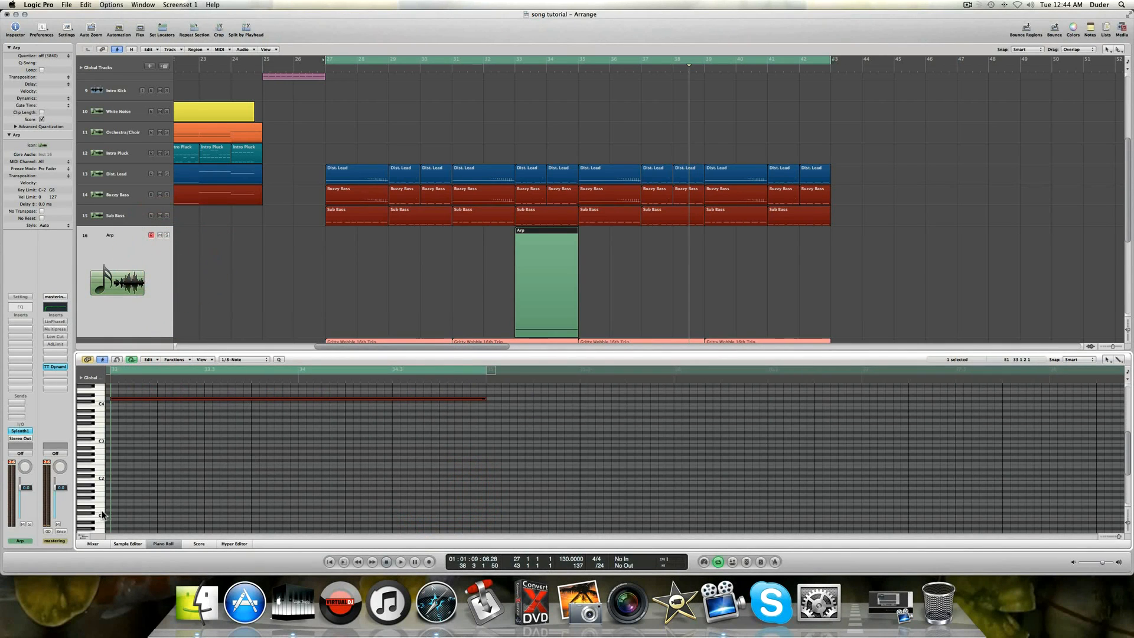
Lower the Arp track's volume to about -12 dB and insert a Compressor with its side chain set to Bus 1.
{"action": "left_click_drag", "start_coordinate": [24, 484], "coordinate": [22, 549]}
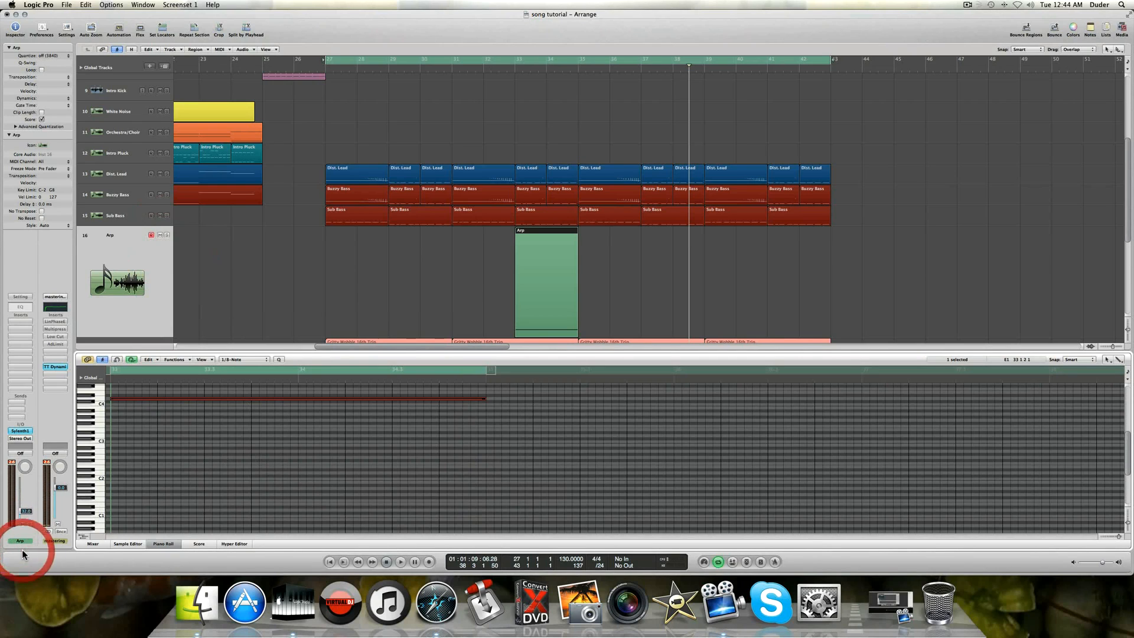
{"action": "left_click", "coordinate": [24, 328]}
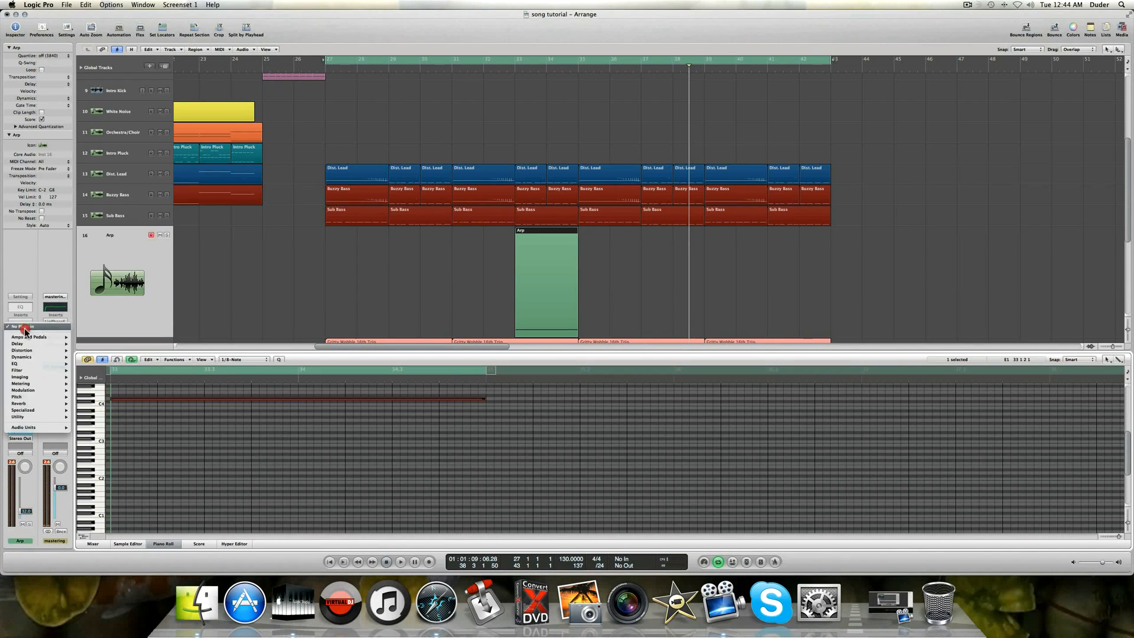
{"action": "mouse_move", "coordinate": [25, 352]}
{"action": "mouse_move", "coordinate": [94, 363]}
{"action": "left_click", "coordinate": [148, 364]}
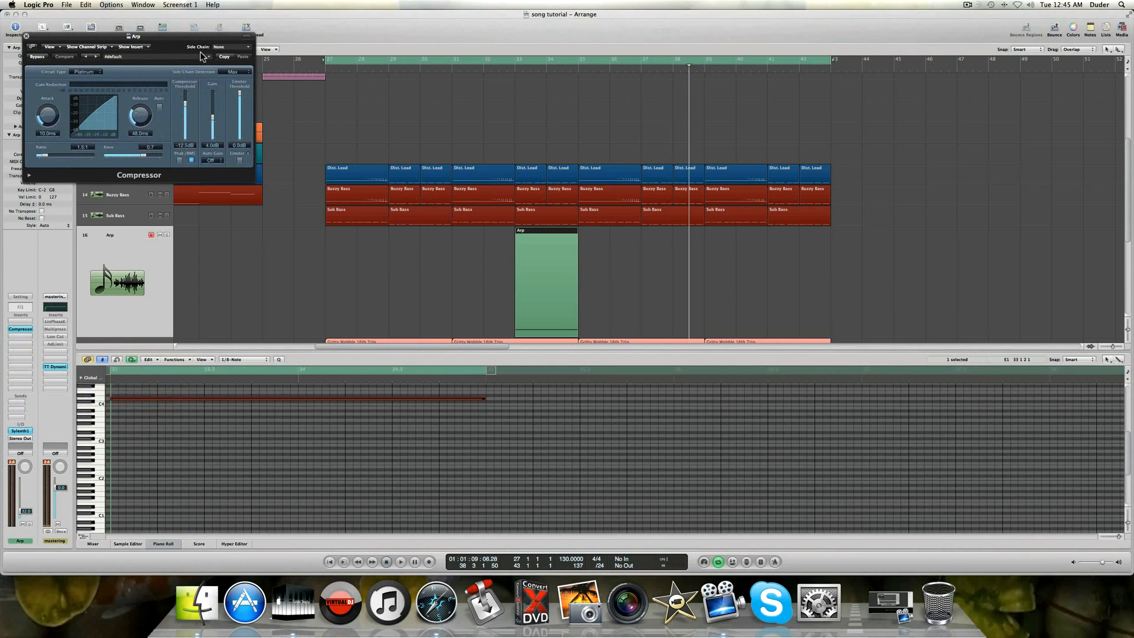
{"action": "left_click", "coordinate": [216, 46]}
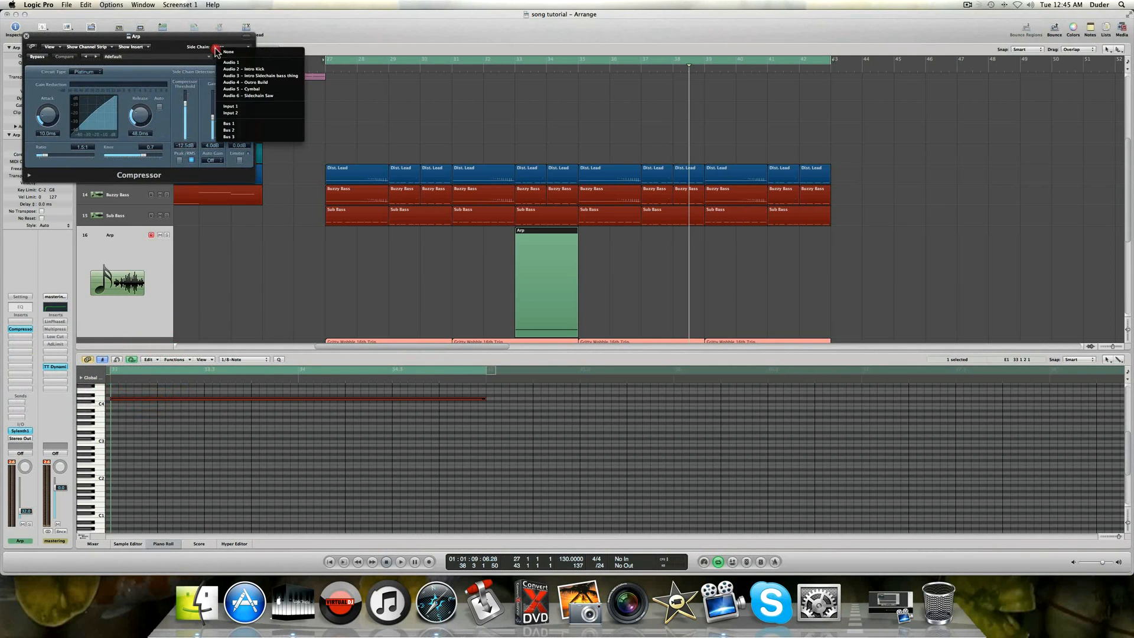
{"action": "left_click", "coordinate": [232, 124]}
Set the compressor's circuit type to ClassA_U, its attack to 0 ms and its release to 170 ms.
{"action": "left_click", "coordinate": [86, 72]}
{"action": "left_click", "coordinate": [86, 85]}
{"action": "double_click", "coordinate": [46, 133]}
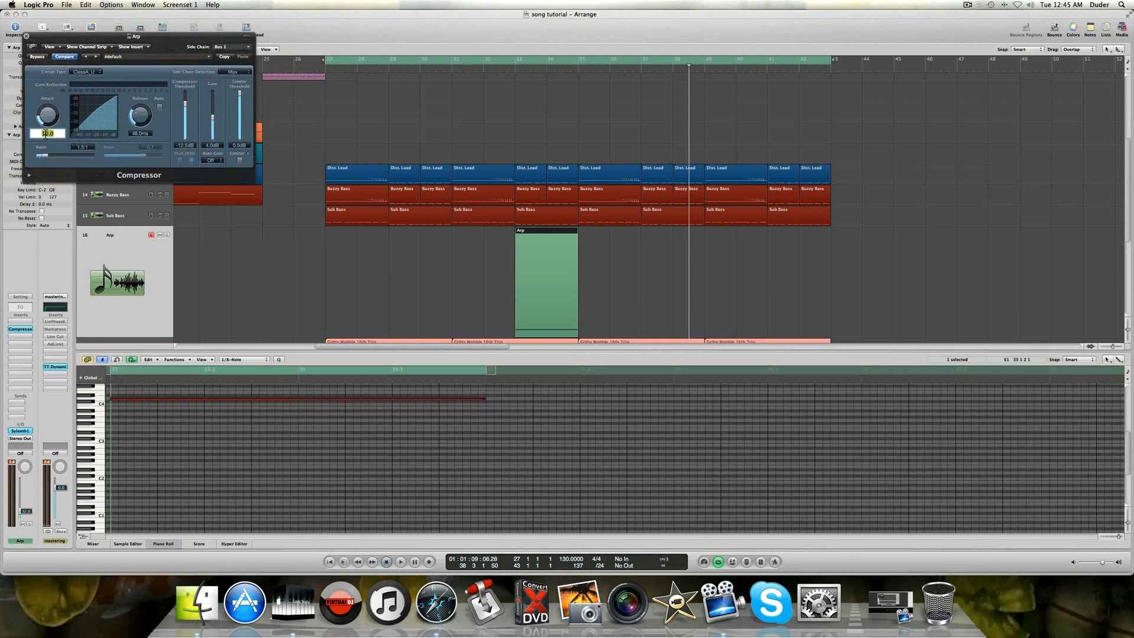
{"action": "type", "text": "0"}
{"action": "key", "text": "Return"}
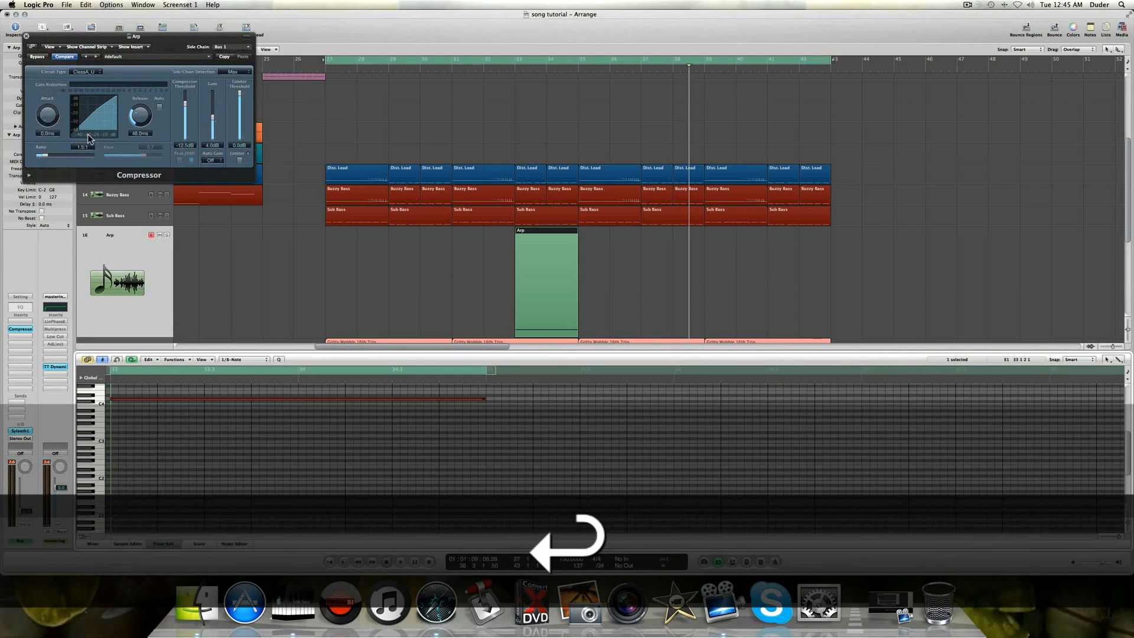
{"action": "double_click", "coordinate": [147, 133]}
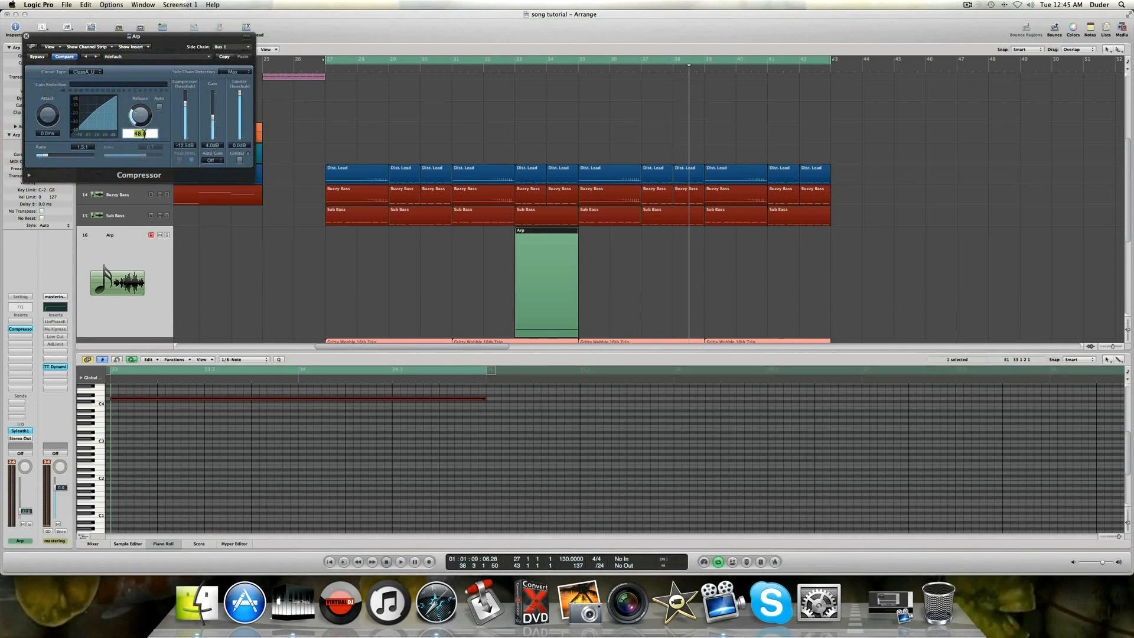
{"action": "type", "text": "170"}
{"action": "key", "text": "Return"}
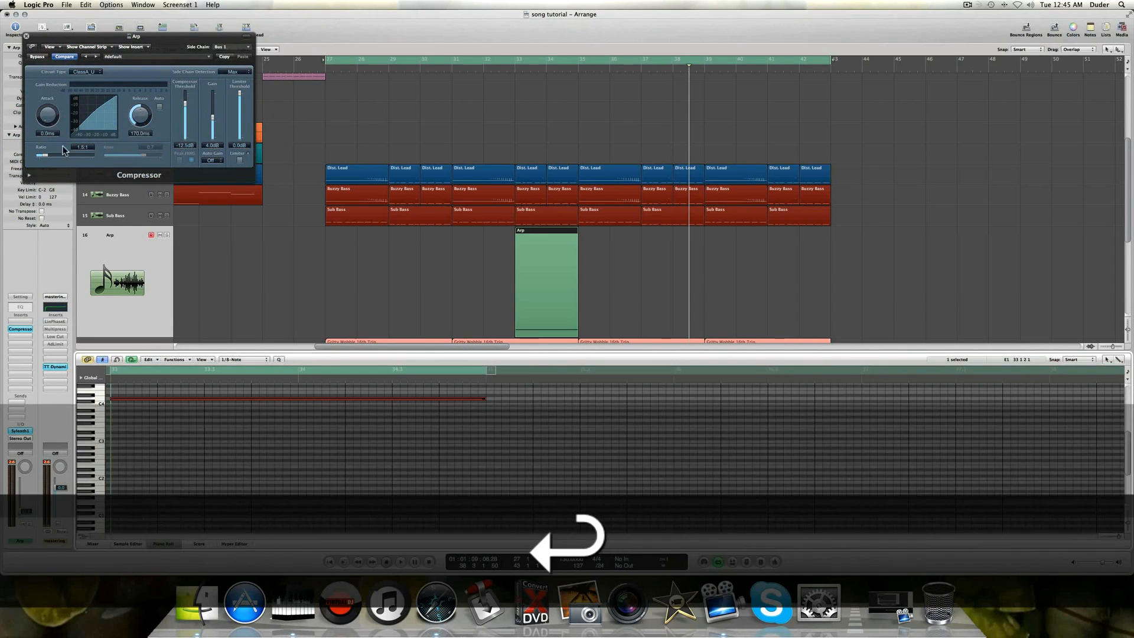
Set the compressor's ratio to about 2.4:1, its threshold to about -17.5 dB and its gain to about 10 dB.
{"action": "left_click_drag", "start_coordinate": [45, 158], "coordinate": [53, 157]}
{"action": "left_click_drag", "start_coordinate": [185, 105], "coordinate": [184, 108]}
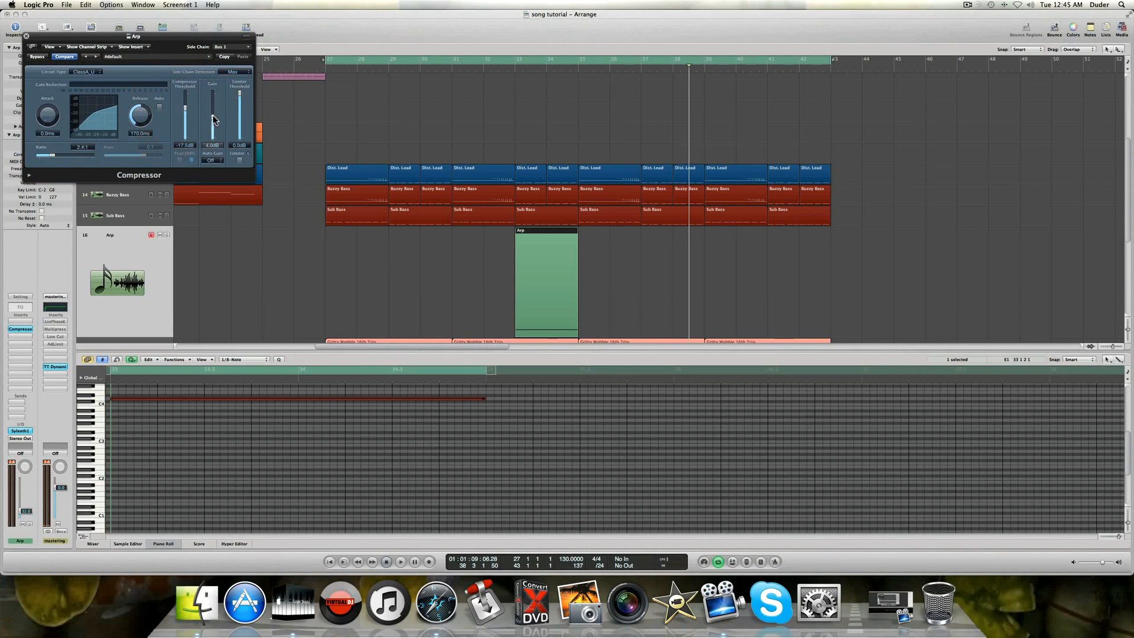
{"action": "left_click_drag", "start_coordinate": [214, 119], "coordinate": [214, 111]}
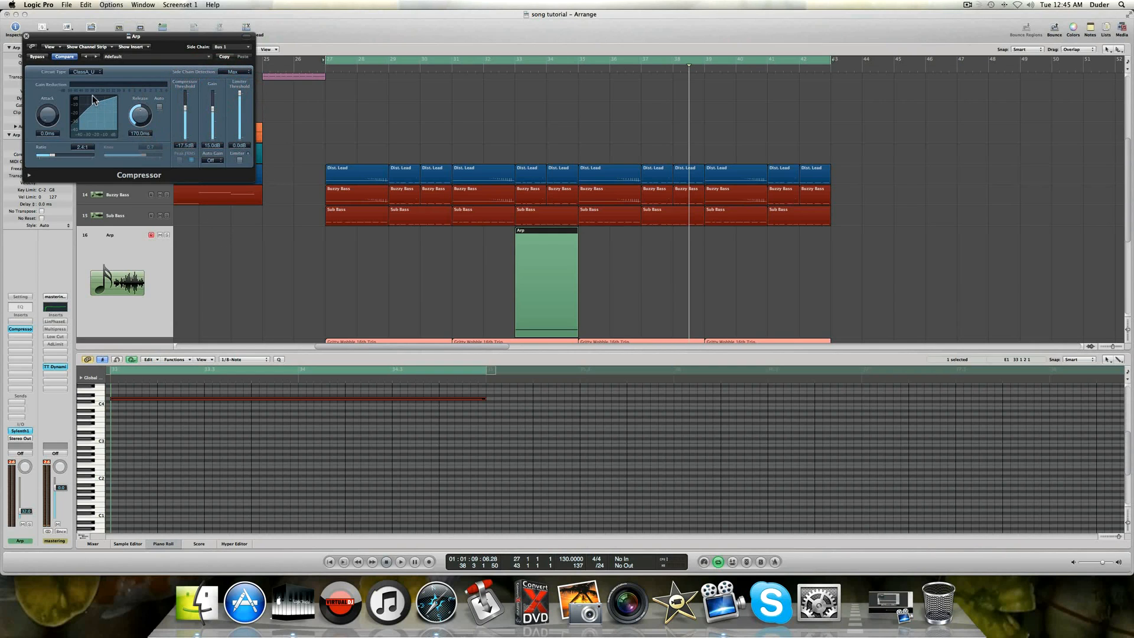
Play the drop from just before the Arp region to hear the side-chained arp, and close the Compressor.
{"action": "key", "text": "space"}
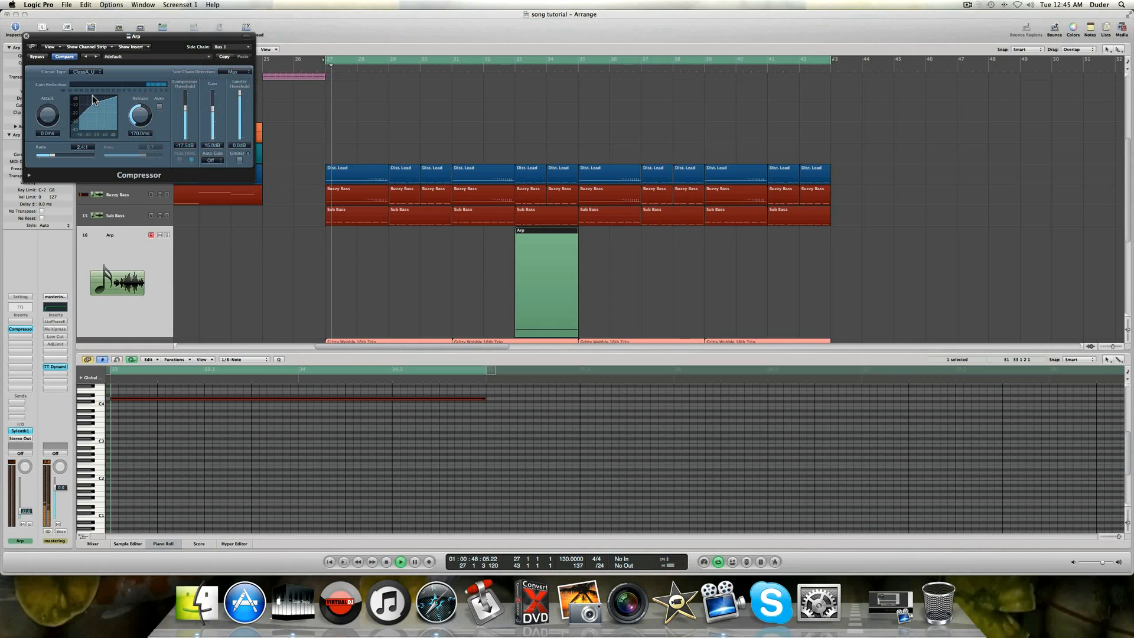
{"action": "left_click", "coordinate": [503, 70]}
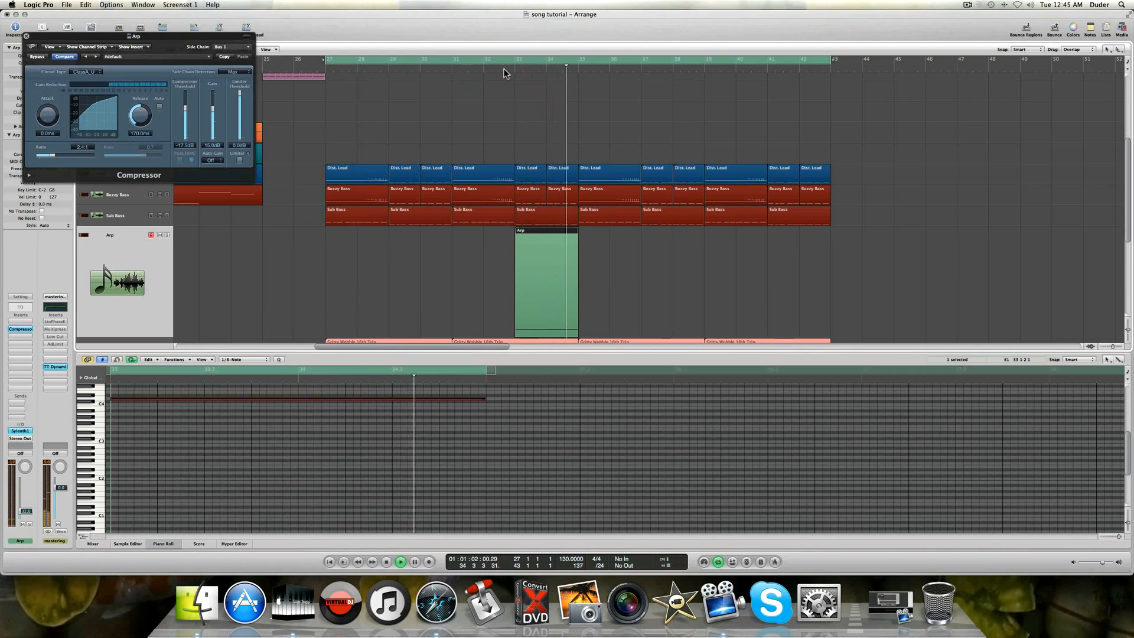
{"action": "key", "text": "space"}
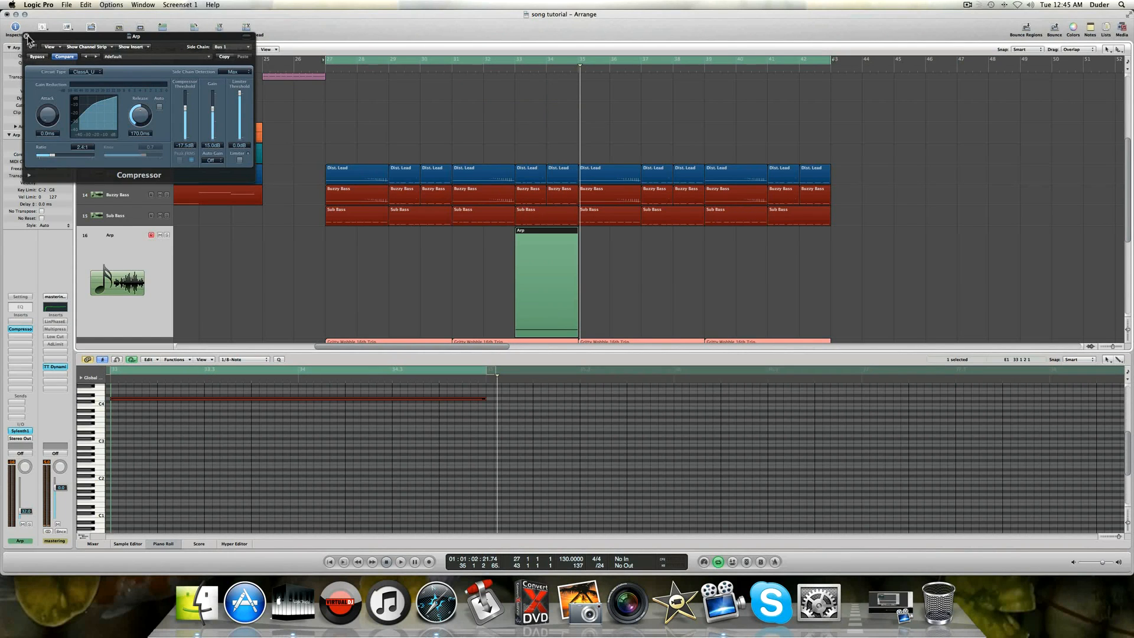
{"action": "left_click", "coordinate": [26, 37]}
Insert a Sample Delay below the Compressor on the Arp track and set its right-channel delay to 1088 samples.
{"action": "left_click", "coordinate": [26, 330]}
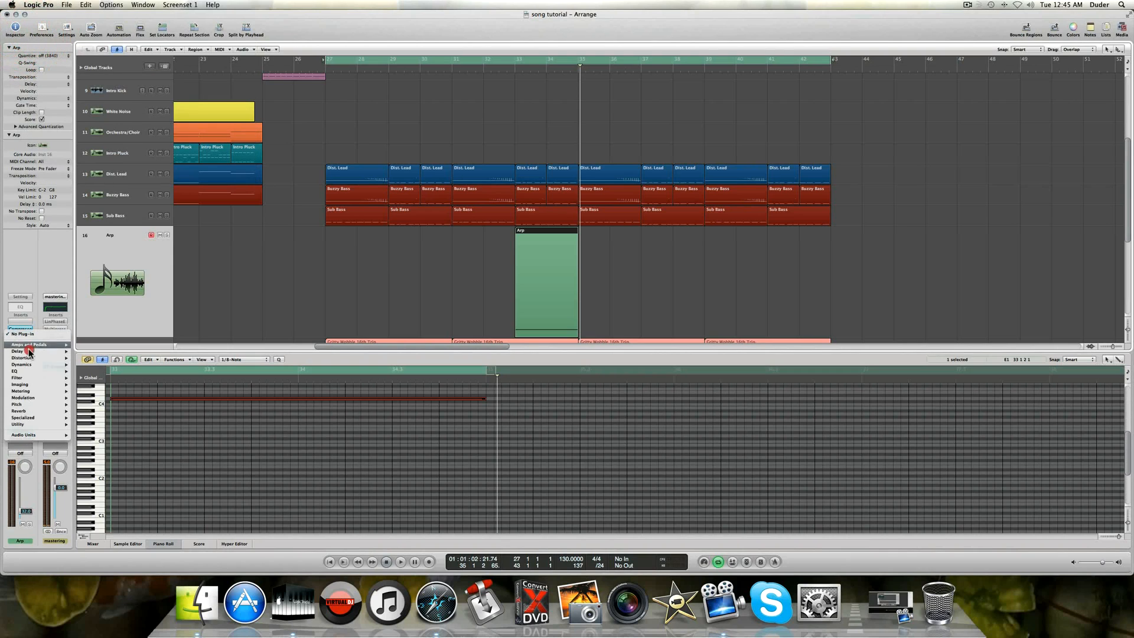
{"action": "mouse_move", "coordinate": [36, 352]}
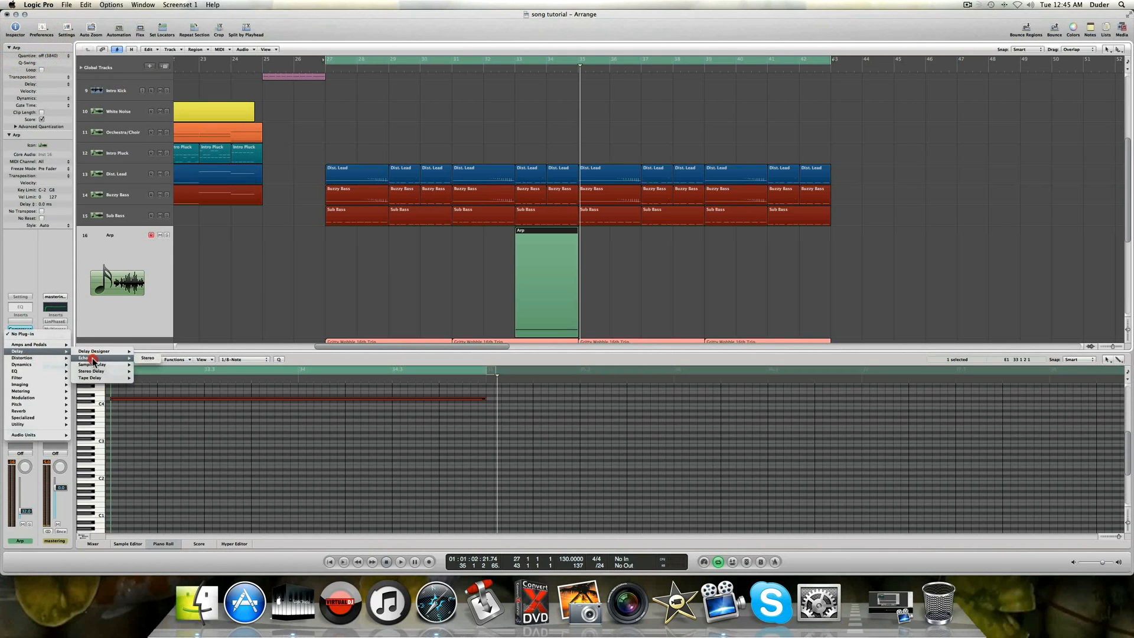
{"action": "left_click", "coordinate": [147, 365]}
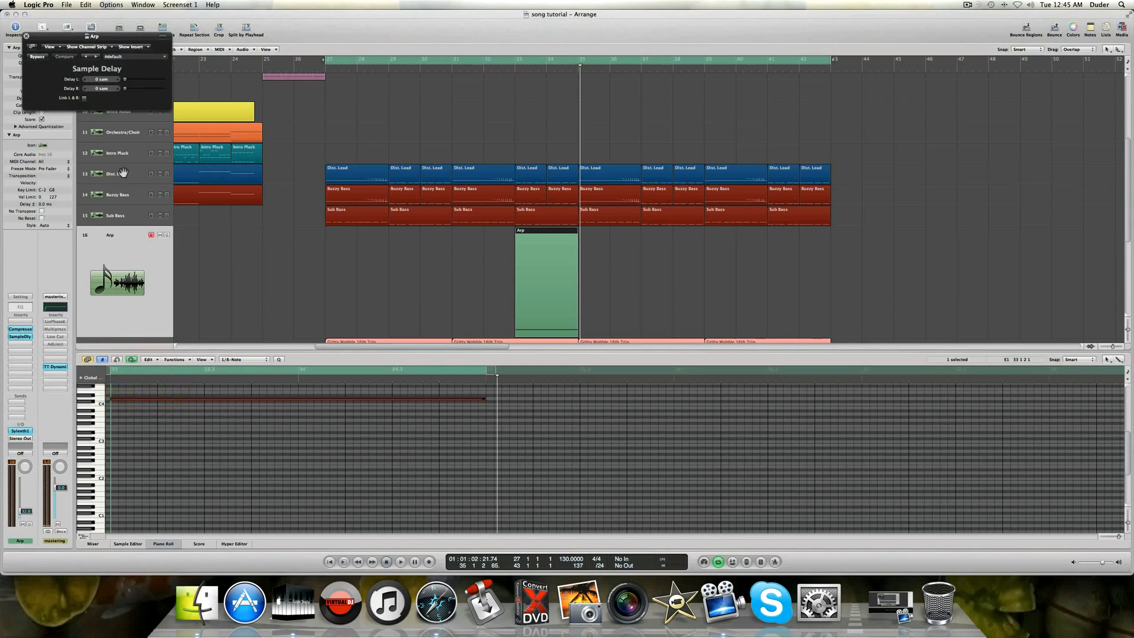
{"action": "double_click", "coordinate": [102, 88]}
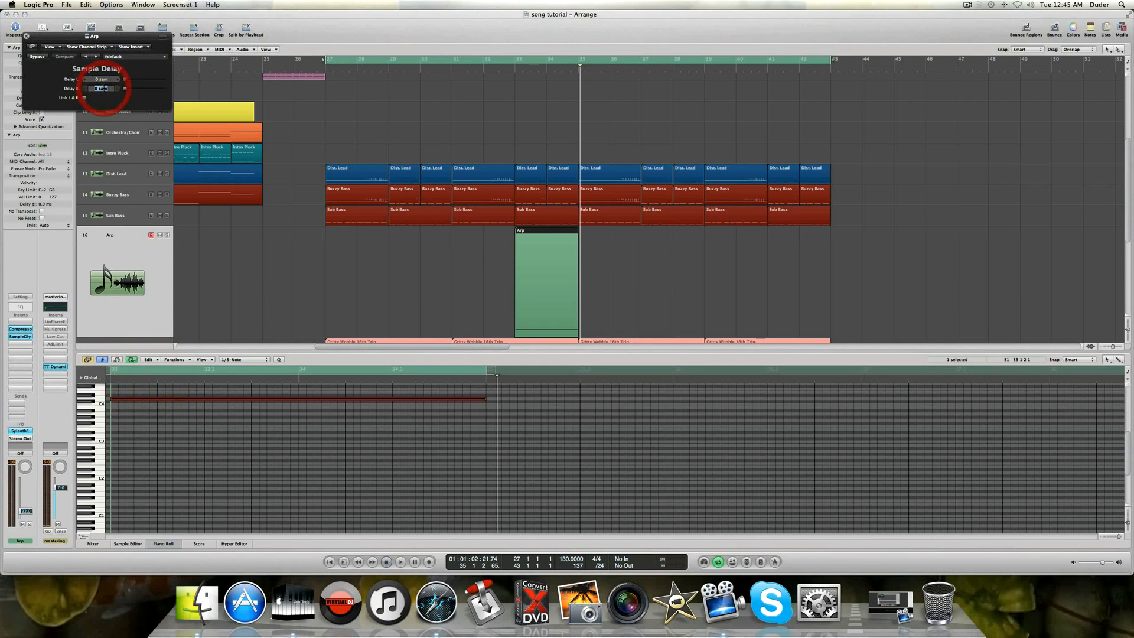
{"action": "type", "text": "1088"}
{"action": "key", "text": "Return"}
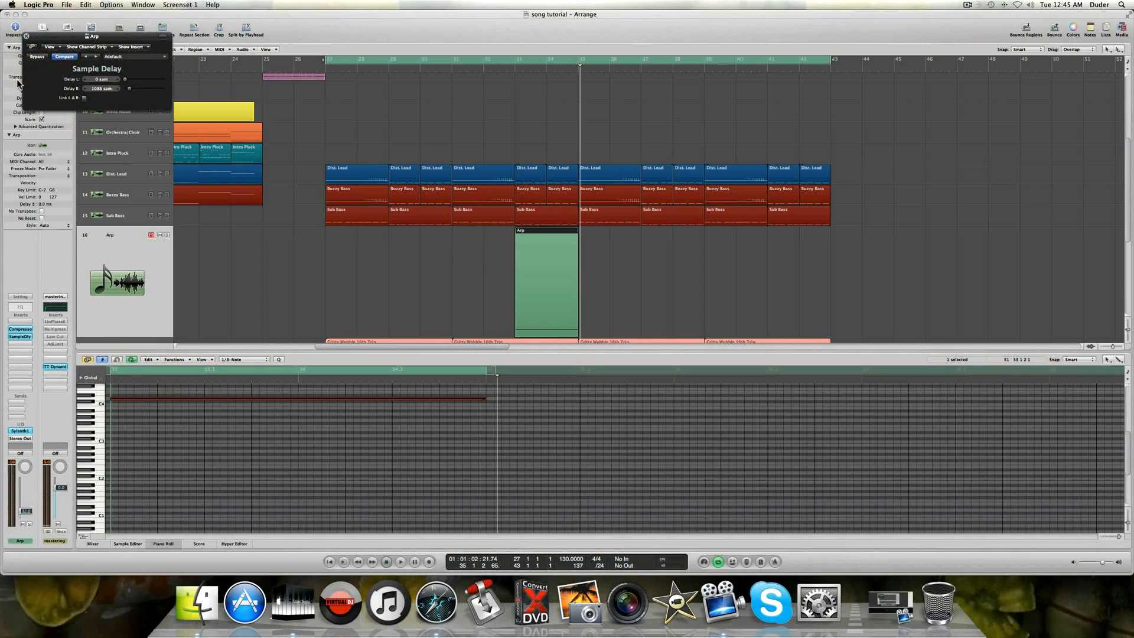
{"action": "left_click", "coordinate": [26, 36]}
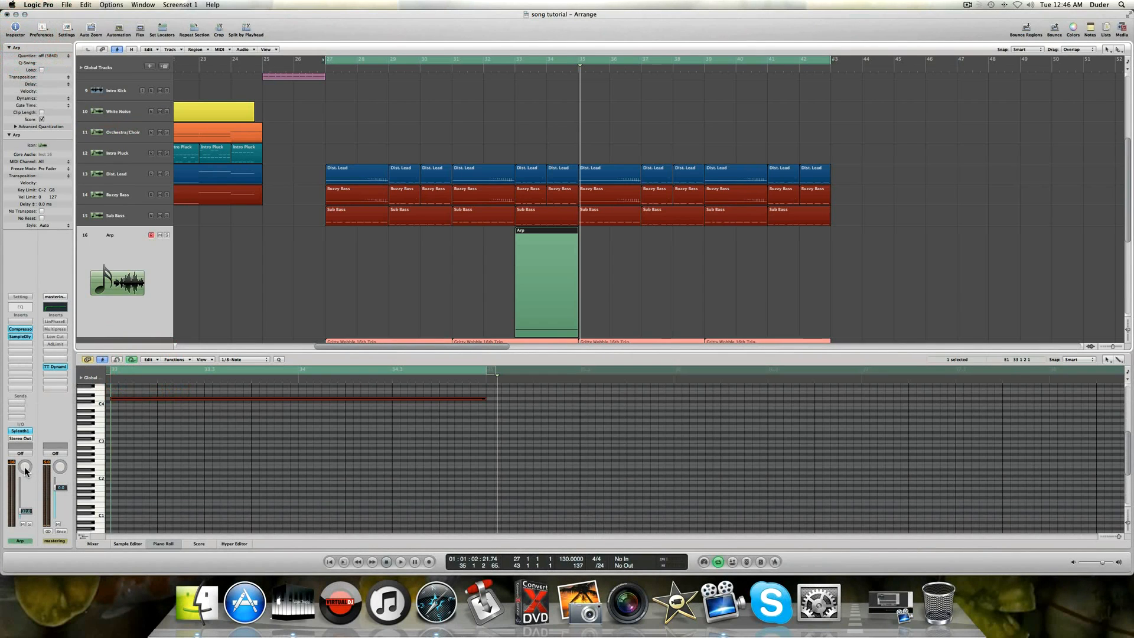
Pan the Arp track to about -8 and play the drop from just before the Arp region.
{"action": "left_click_drag", "start_coordinate": [23, 464], "coordinate": [24, 472]}
{"action": "key", "text": "space"}
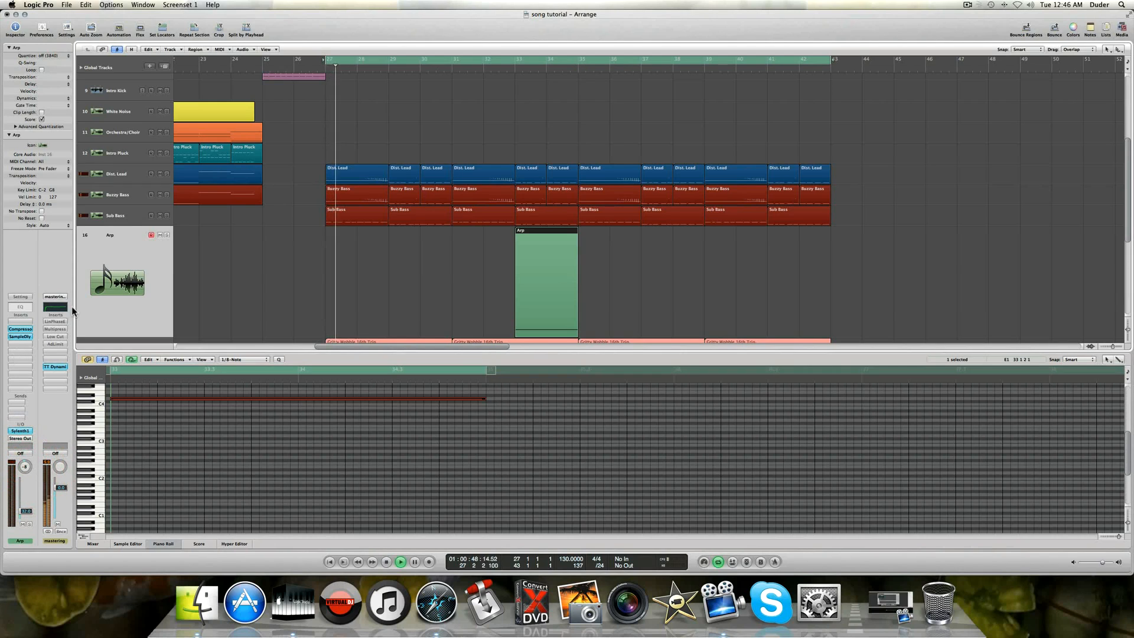
{"action": "left_click", "coordinate": [484, 67]}
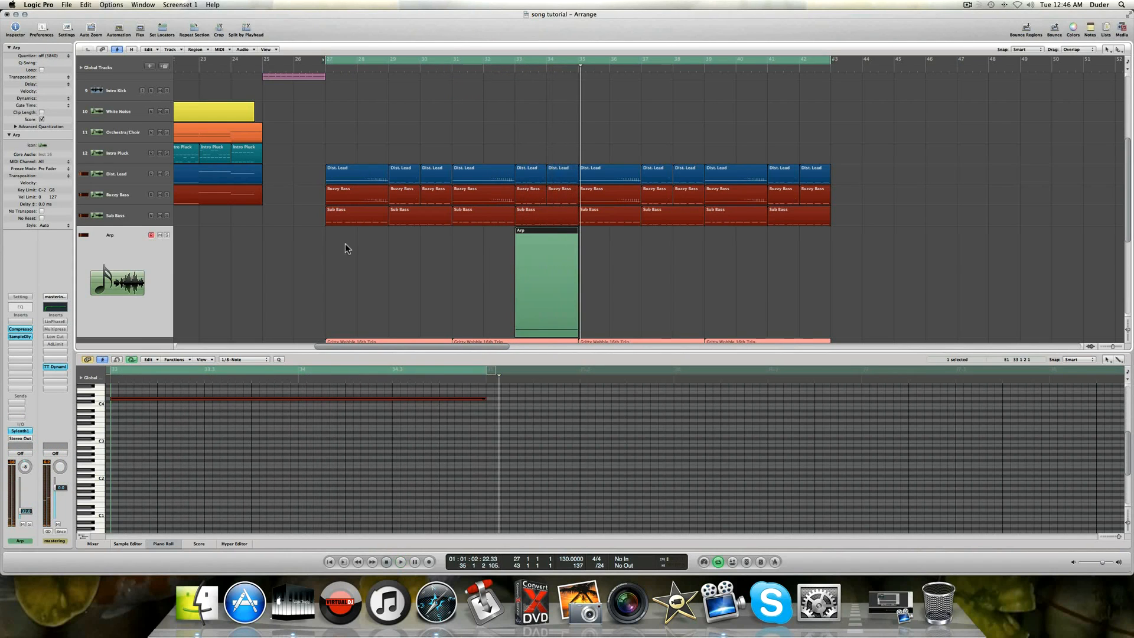
Solo the Arp, Kick, Snare and Audio 1 tracks.
{"action": "left_click", "coordinate": [166, 236]}
{"action": "scroll", "coordinate": [170, 235], "scroll_direction": "up", "scroll_amount": 6}
{"action": "scroll", "coordinate": [170, 235], "scroll_direction": "right", "scroll_amount": 5}
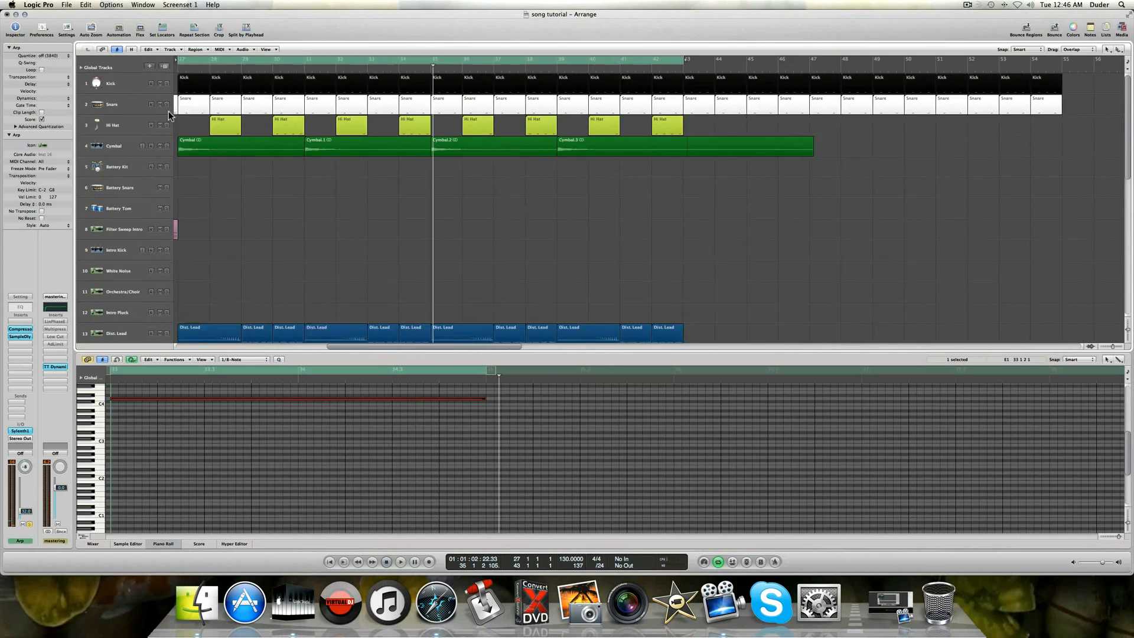
{"action": "left_click", "coordinate": [167, 84]}
{"action": "left_click", "coordinate": [168, 104]}
{"action": "scroll", "coordinate": [167, 105], "scroll_direction": "down", "scroll_amount": 8}
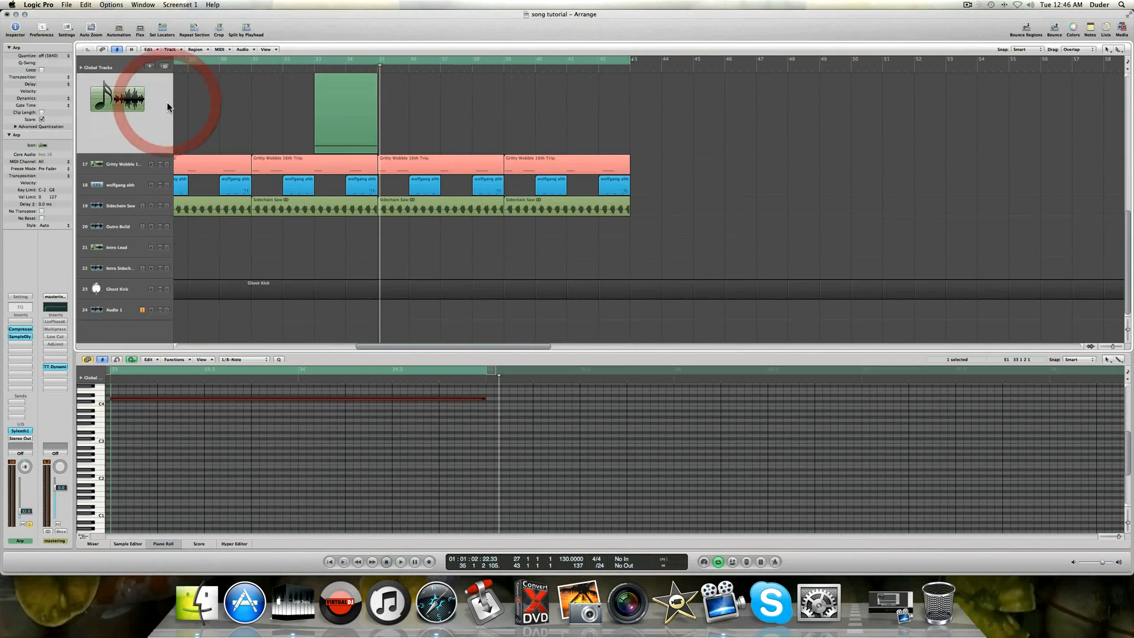
{"action": "left_click", "coordinate": [167, 310]}
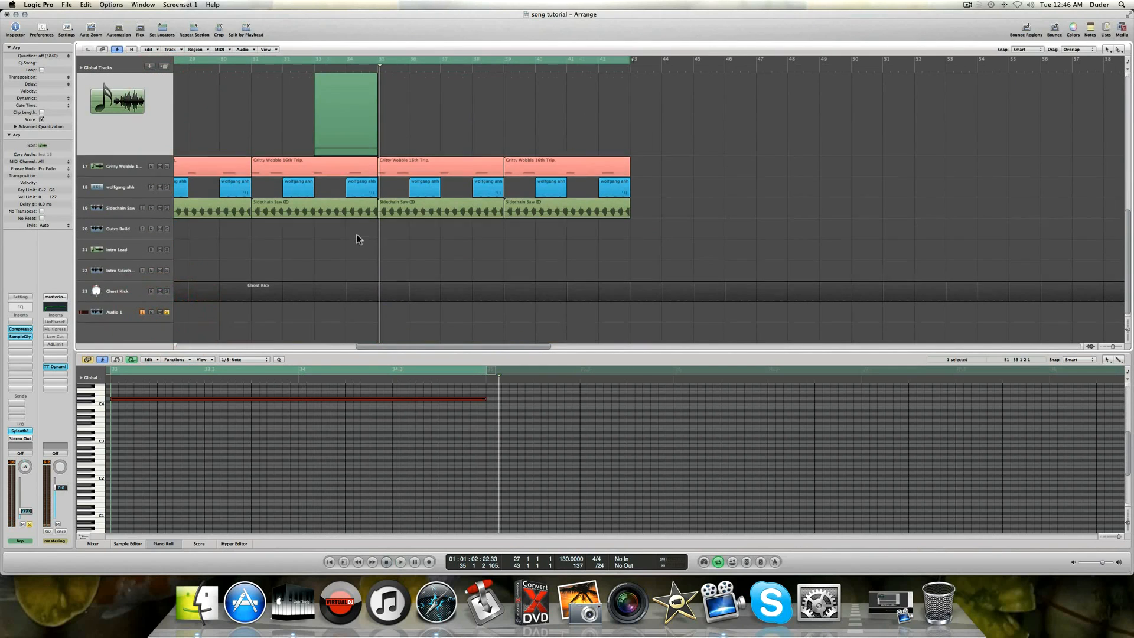
Play the soloed tracks from just before the Arp region with the Sample Delay active.
{"action": "scroll", "coordinate": [356, 236], "scroll_direction": "up", "scroll_amount": 5}
{"action": "key", "text": "space"}
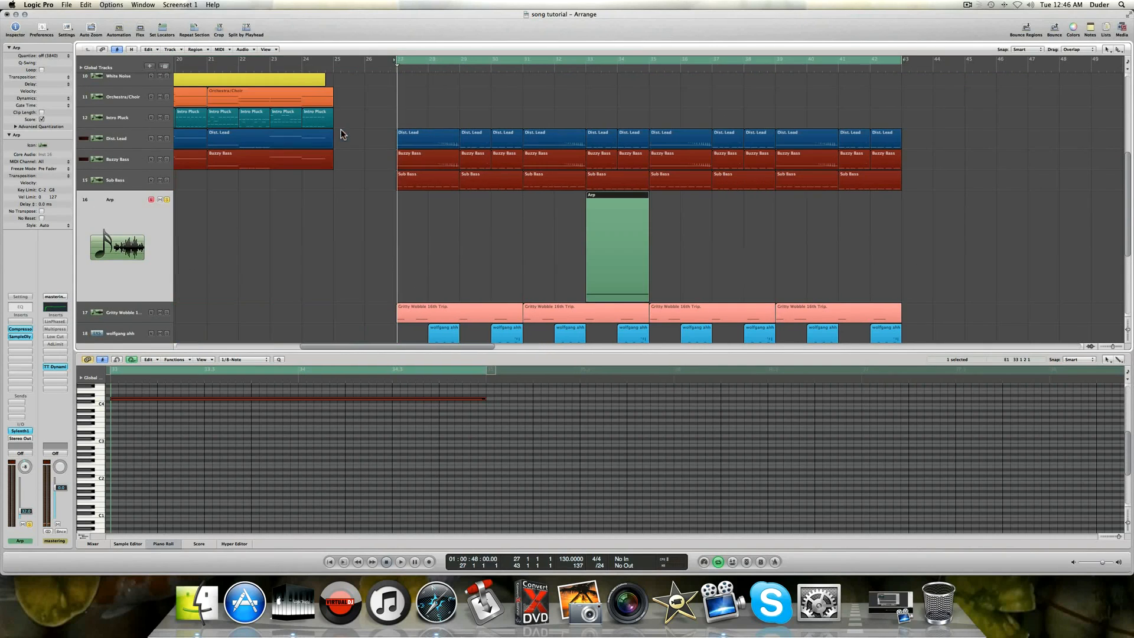
{"action": "left_click", "coordinate": [575, 66]}
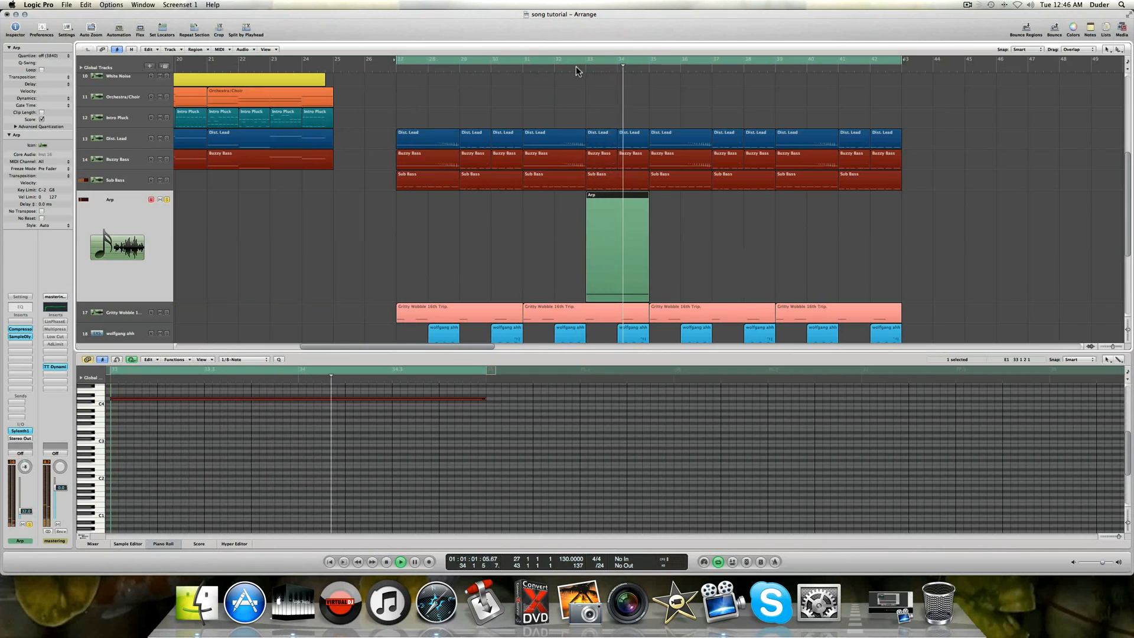
{"action": "key", "text": "space"}
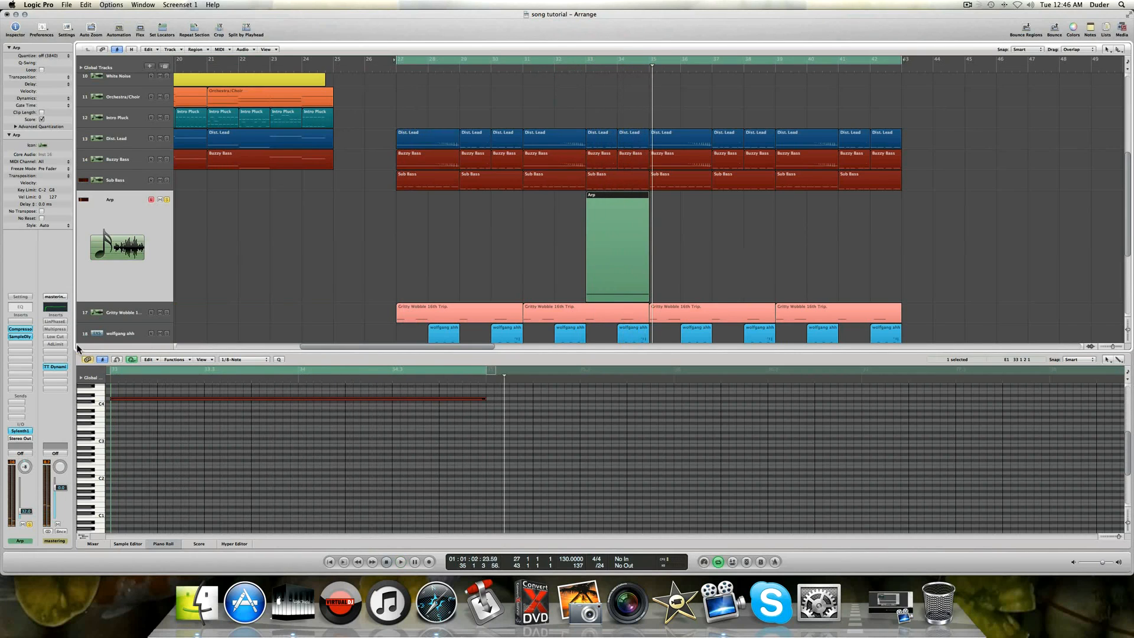
Bypass the Arp track's Sample Delay and play the soloed tracks from just before the Arp region.
{"action": "left_click", "coordinate": [19, 338], "text": "alt"}
{"action": "key", "text": "space"}
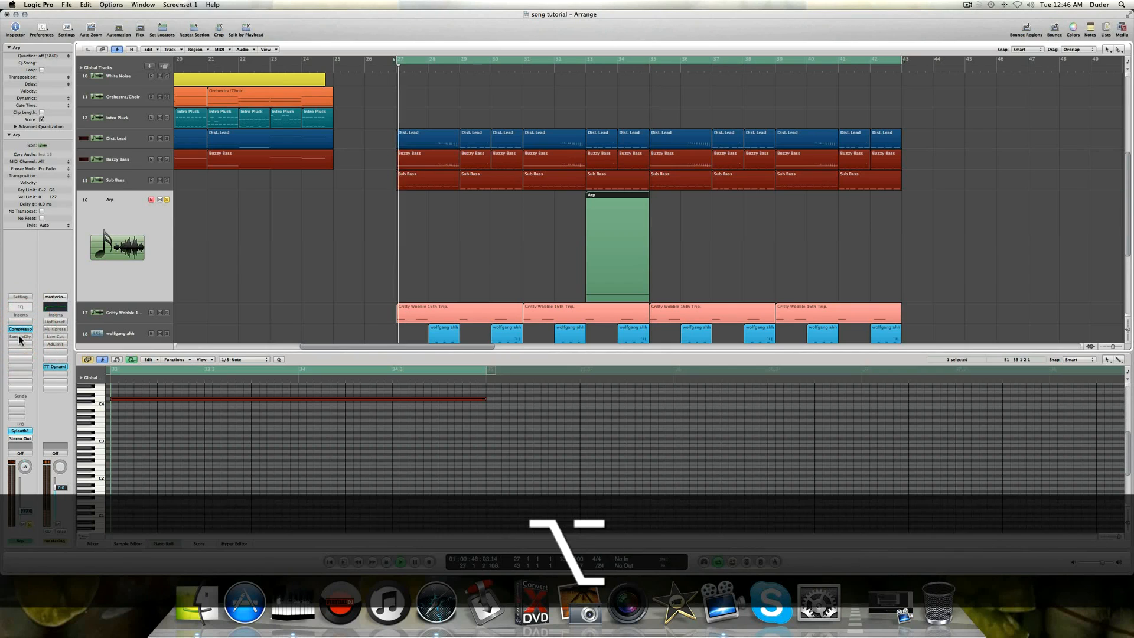
{"action": "left_click", "coordinate": [576, 67]}
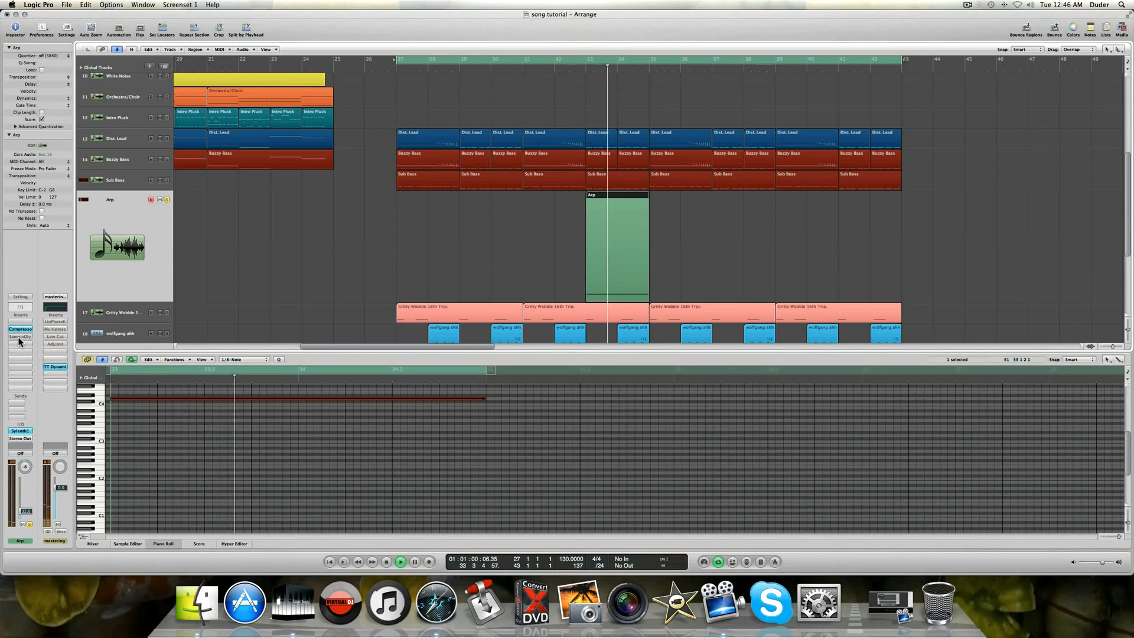
{"action": "key", "text": "alt"}
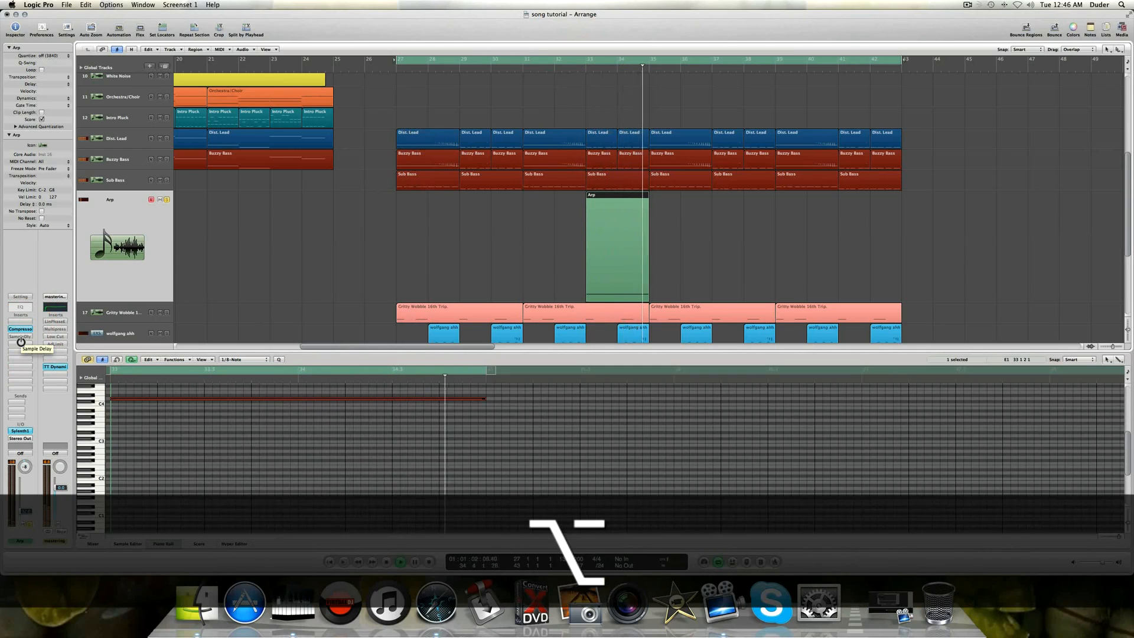
Start the cycle at bar 33 and compare the arp with the Sample Delay bypassed and active, leaving it active.
{"action": "left_click_drag", "start_coordinate": [399, 62], "coordinate": [588, 64]}
{"action": "key", "text": "space"}
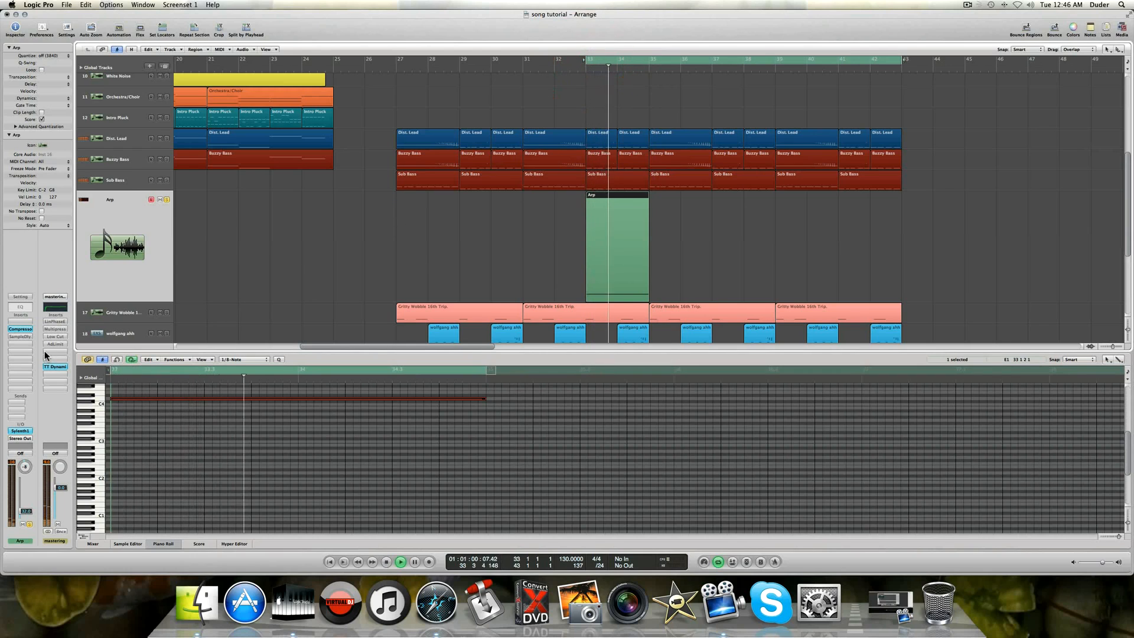
{"action": "left_click", "coordinate": [24, 337], "text": "alt"}
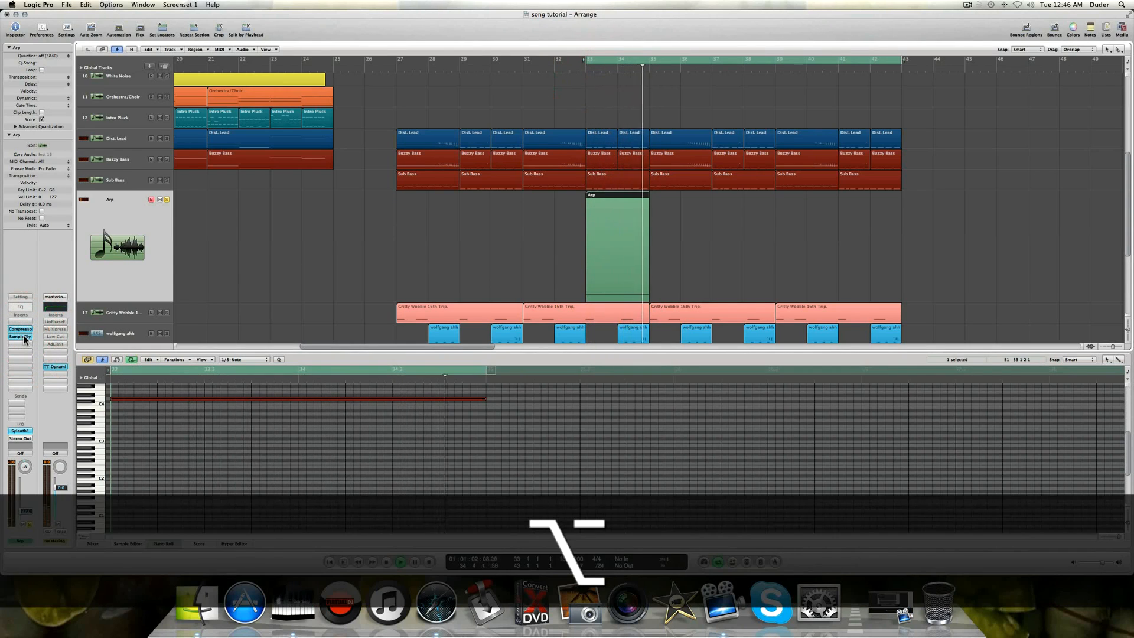
{"action": "key", "text": "space"}
{"action": "key", "text": "space"}
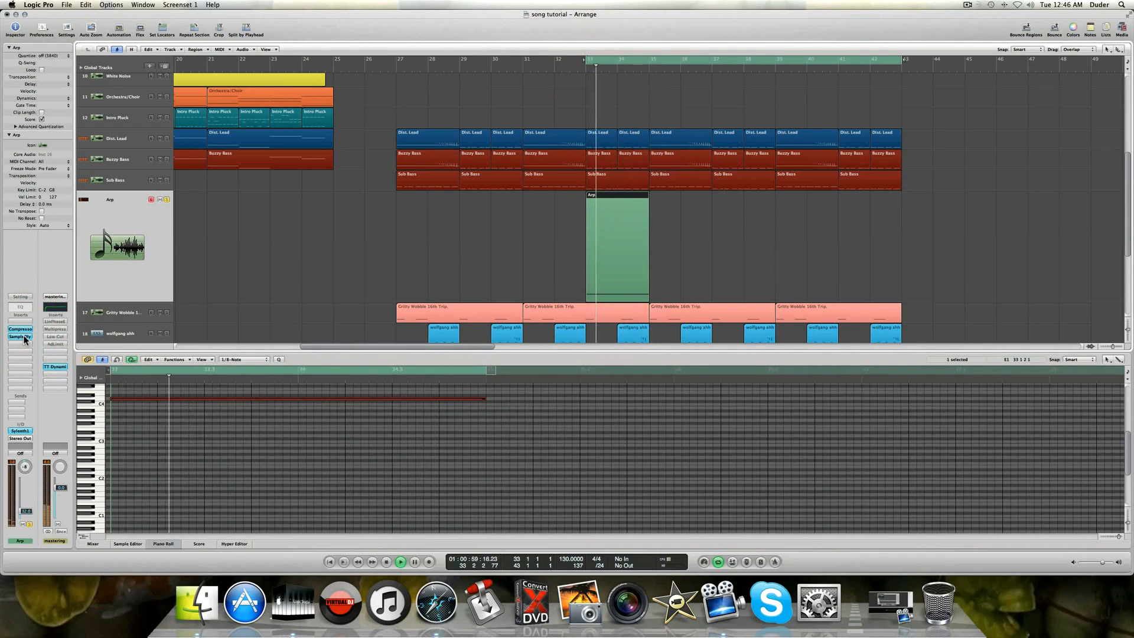
{"action": "left_click", "coordinate": [24, 339], "text": "alt"}
{"action": "left_click", "coordinate": [24, 339], "text": "alt"}
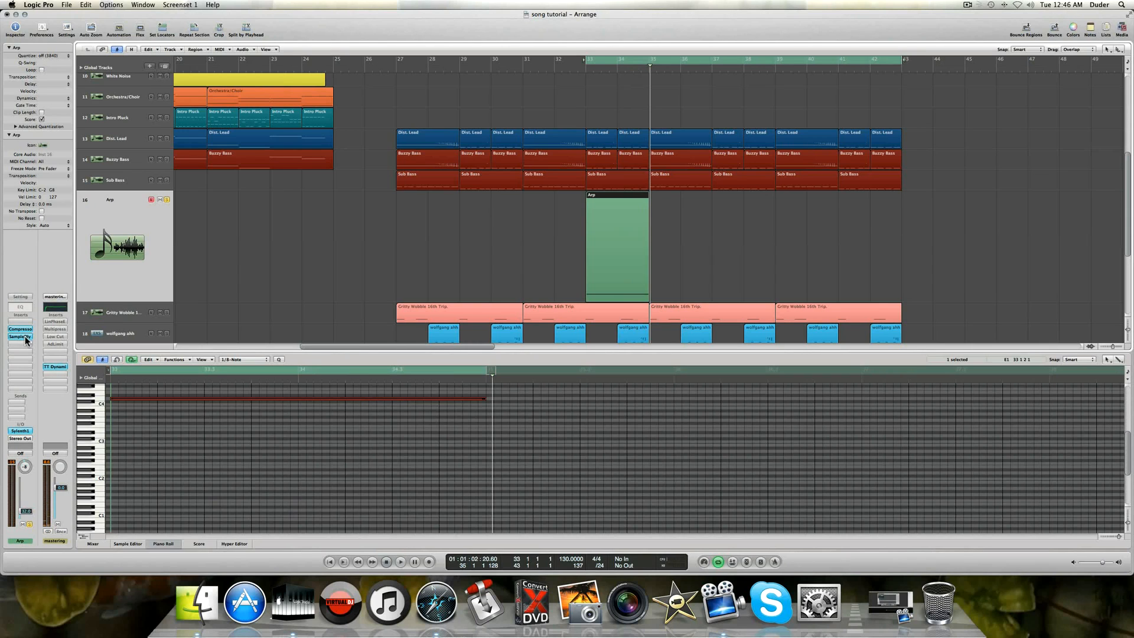
{"action": "key", "text": "space"}
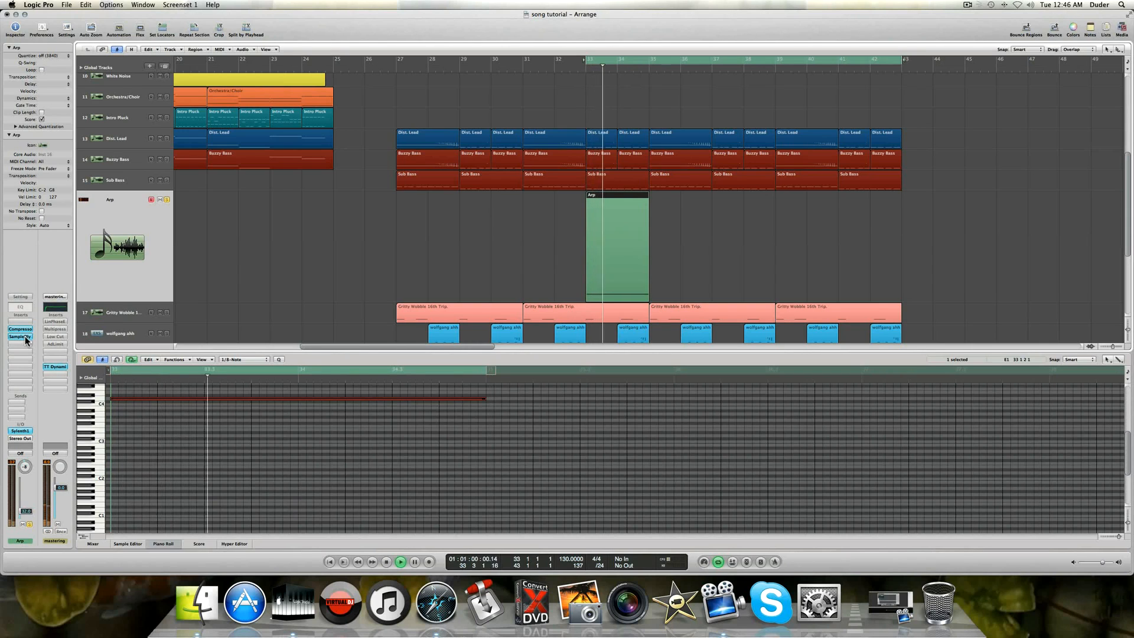
{"action": "left_click", "coordinate": [25, 336], "text": "alt"}
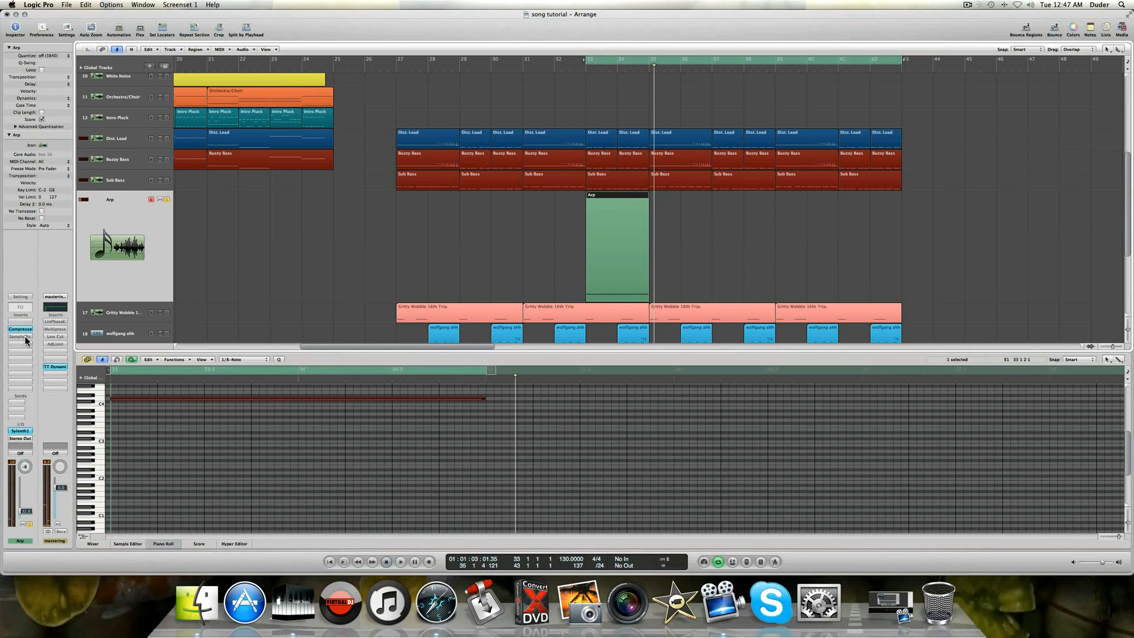
{"action": "left_click", "coordinate": [25, 336], "text": "alt"}
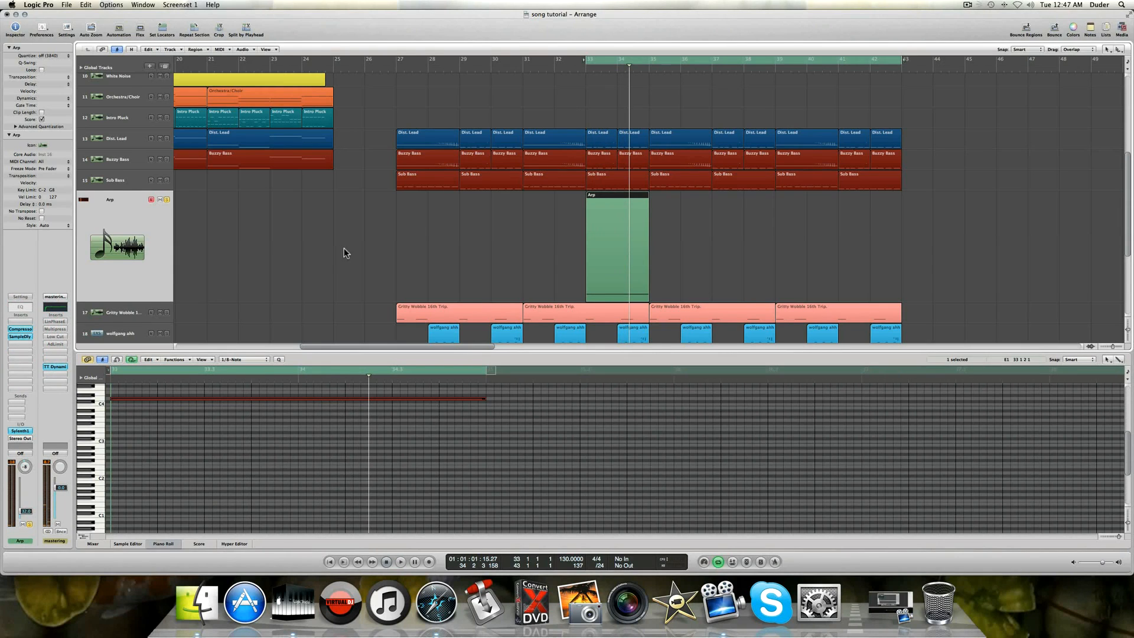
Add a Channel EQ to the Arp track and loop playback over the Arp region from bar 33 to about bar 35.
{"action": "left_click_drag", "start_coordinate": [588, 59], "coordinate": [396, 59]}
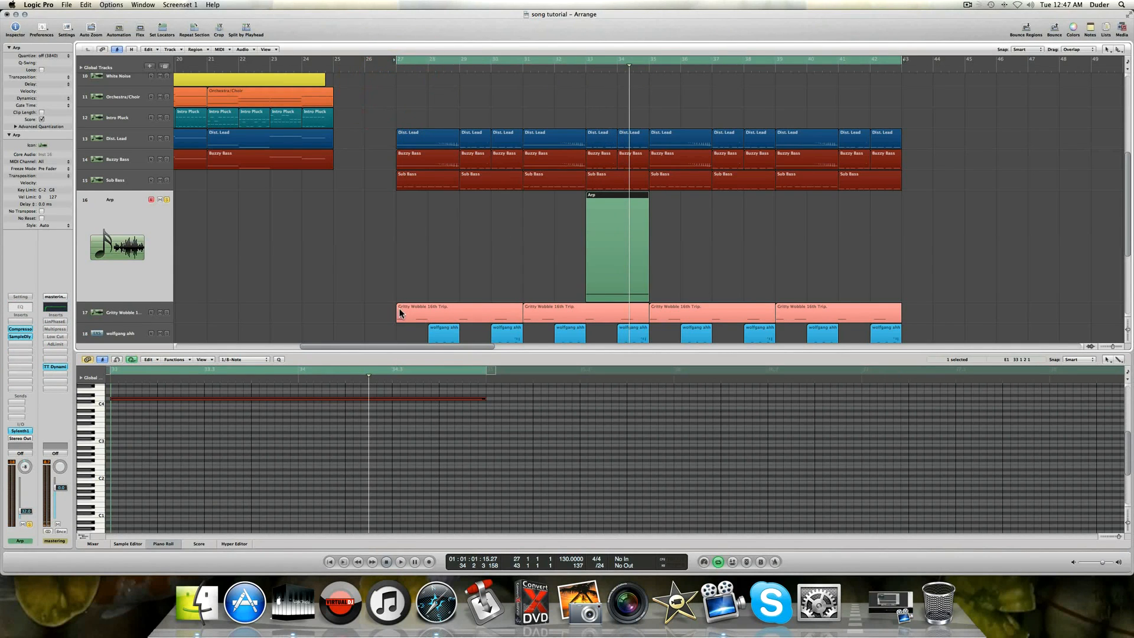
{"action": "double_click", "coordinate": [19, 308]}
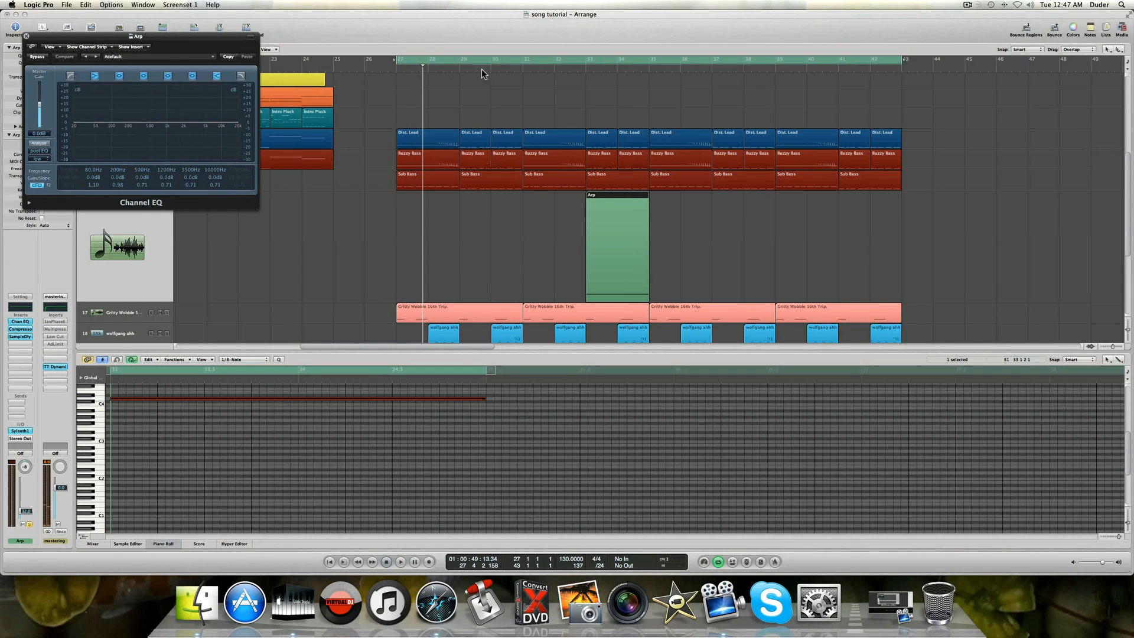
{"action": "left_click_drag", "start_coordinate": [398, 61], "coordinate": [586, 62]}
{"action": "left_click_drag", "start_coordinate": [902, 61], "coordinate": [656, 88]}
{"action": "key", "text": "space"}
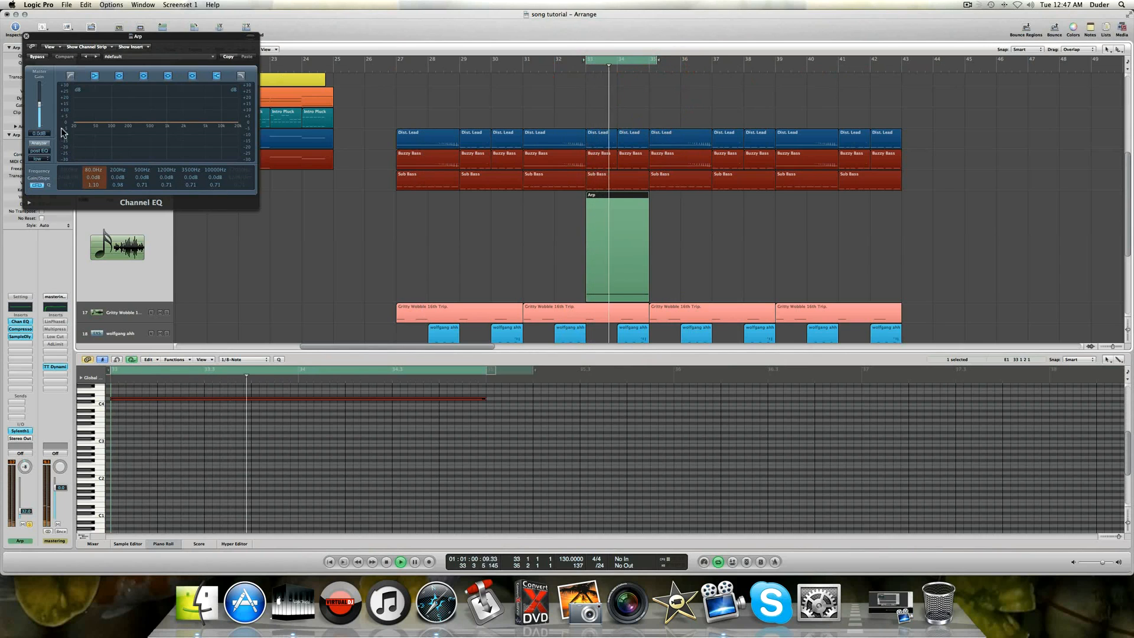
Enable the Channel EQ's low cut at about 85 Hz with a 48 dB/Oct slope, and turn on the analyzer.
{"action": "left_click", "coordinate": [70, 77]}
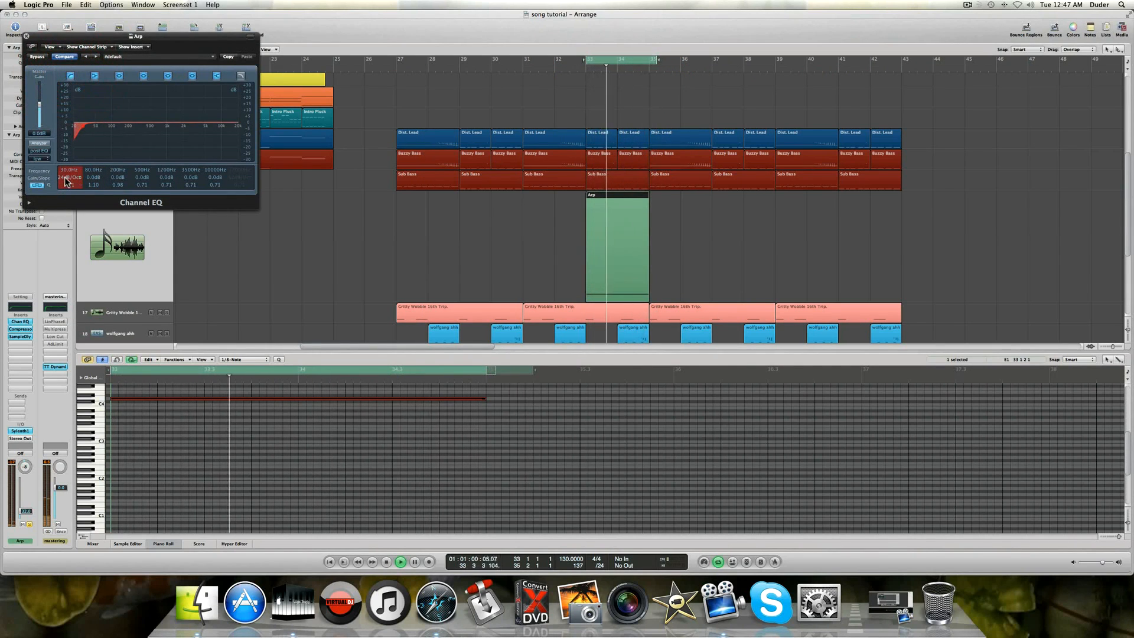
{"action": "left_click_drag", "start_coordinate": [66, 181], "coordinate": [68, 155]}
{"action": "left_click", "coordinate": [47, 143]}
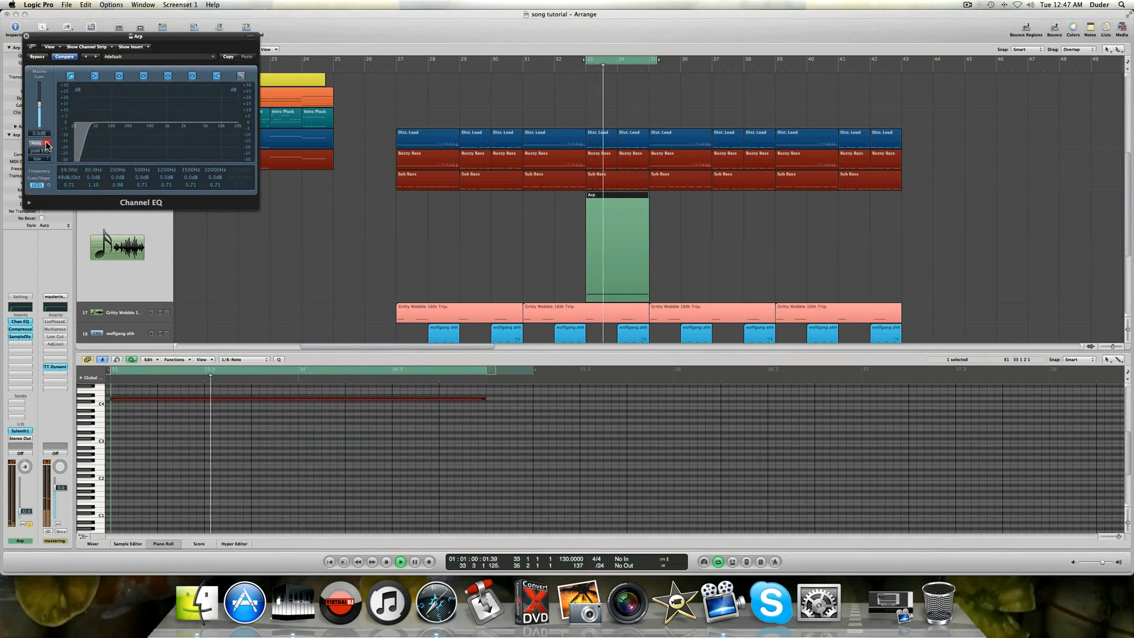
{"action": "left_click", "coordinate": [65, 172]}
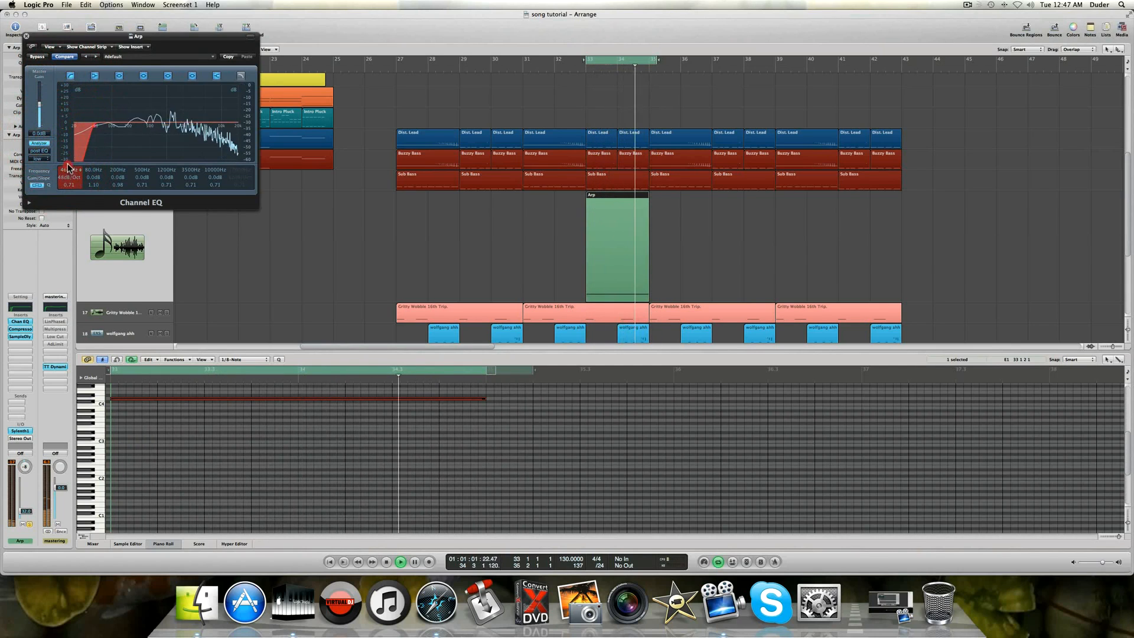
{"action": "left_click_drag", "start_coordinate": [70, 161], "coordinate": [69, 151]}
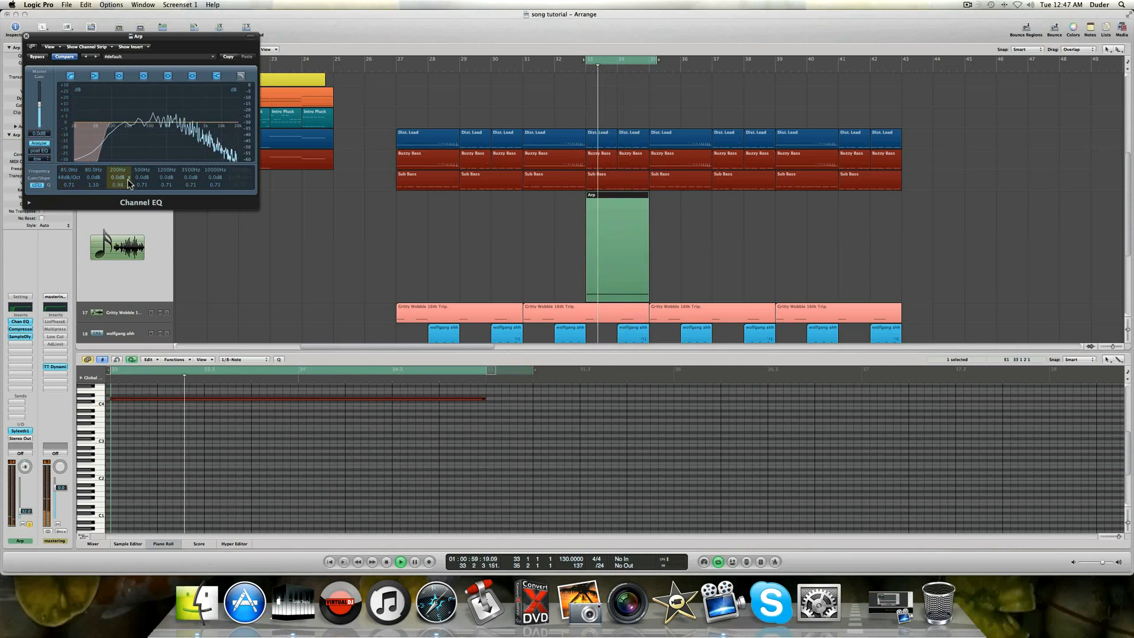
Set the EQ gains to +2.5 dB at 200 Hz, +4.0 dB at 500 Hz with Q 1.10, and -2.5 dB at 3500 Hz.
{"action": "left_click_drag", "start_coordinate": [121, 179], "coordinate": [117, 184]}
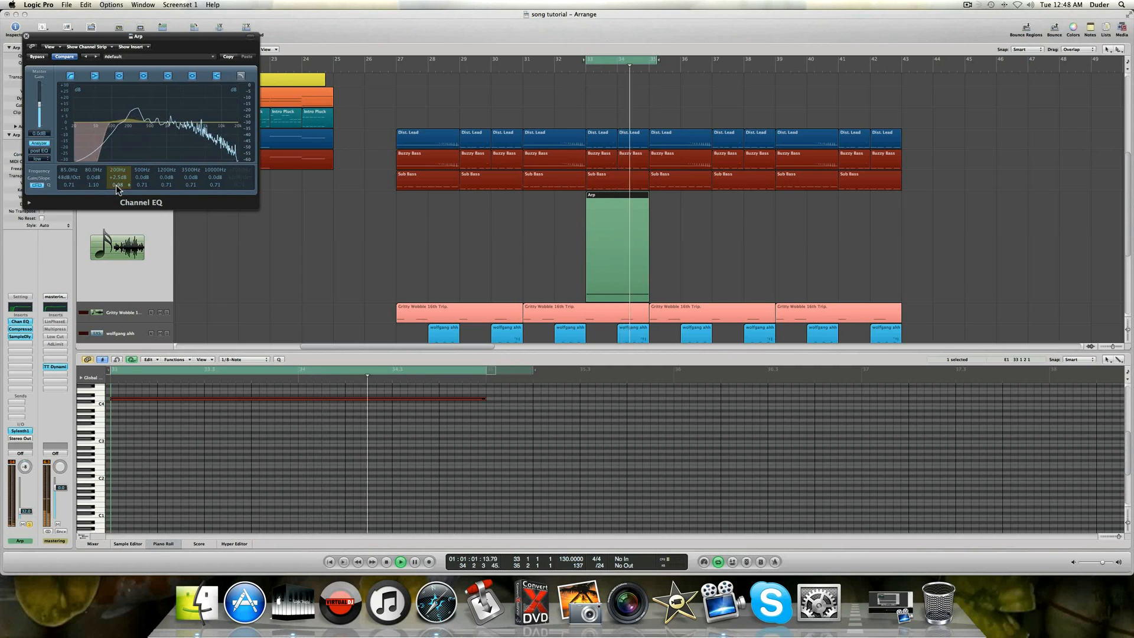
{"action": "left_click_drag", "start_coordinate": [142, 179], "coordinate": [141, 178]}
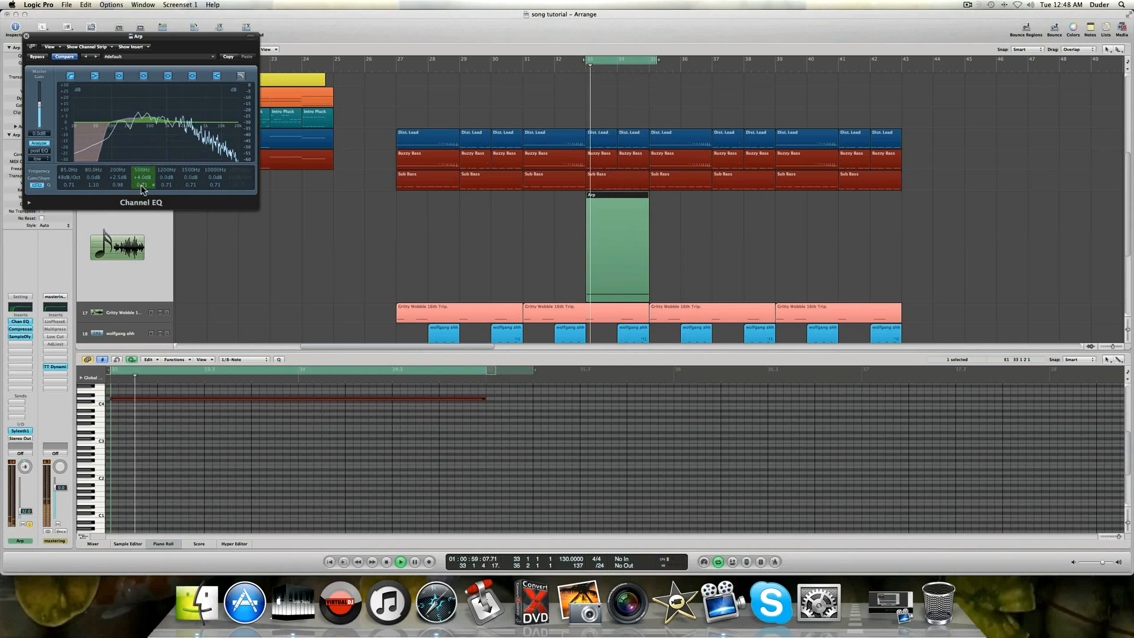
{"action": "left_click_drag", "start_coordinate": [145, 186], "coordinate": [147, 185]}
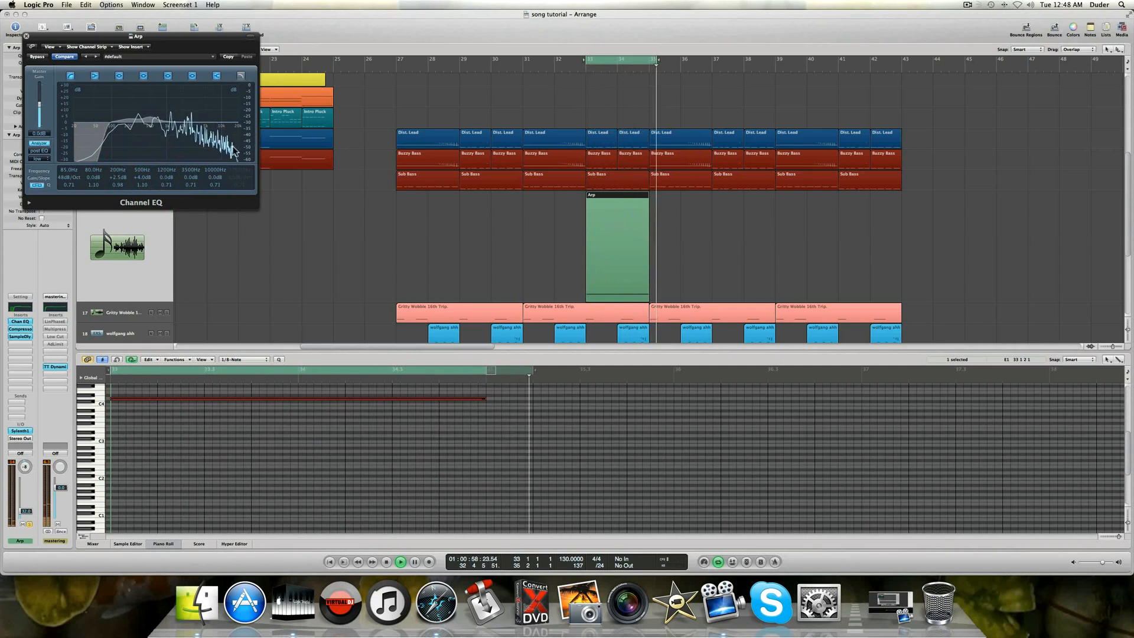
{"action": "left_click_drag", "start_coordinate": [188, 177], "coordinate": [193, 183]}
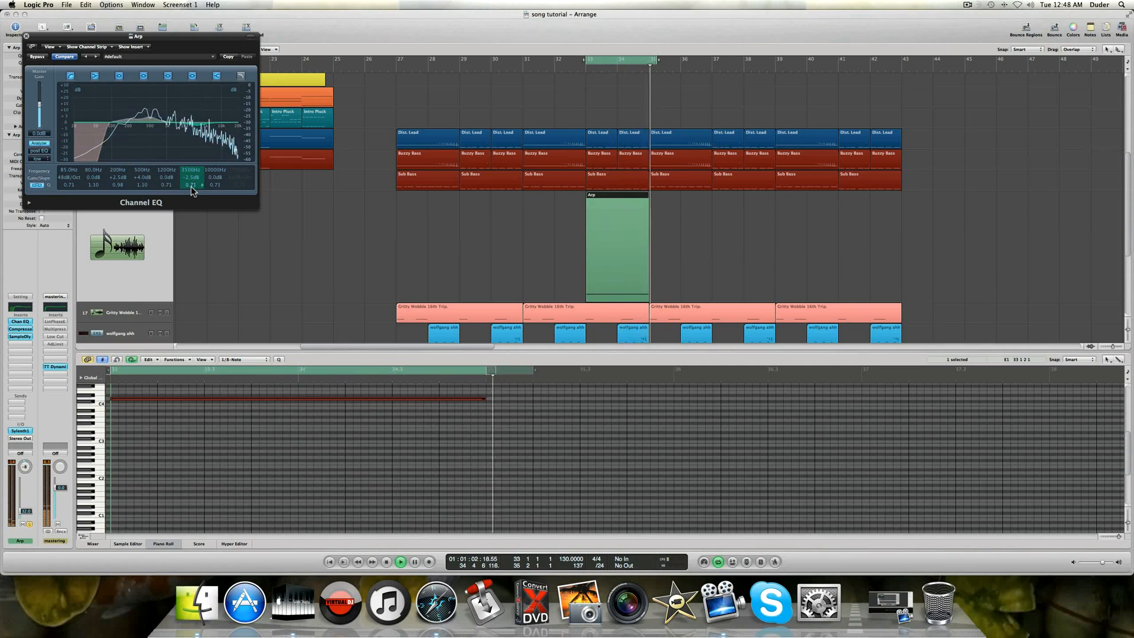
Compare the arp with the Channel EQ bypassed and active, leave it active and close the EQ.
{"action": "left_click", "coordinate": [37, 56]}
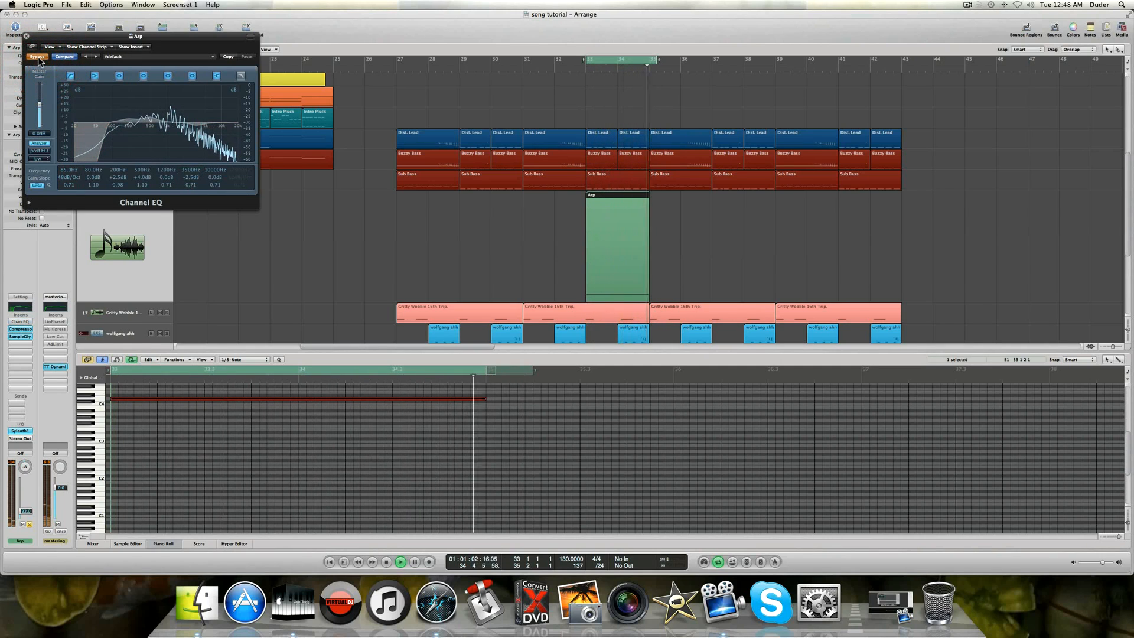
{"action": "left_click", "coordinate": [37, 56]}
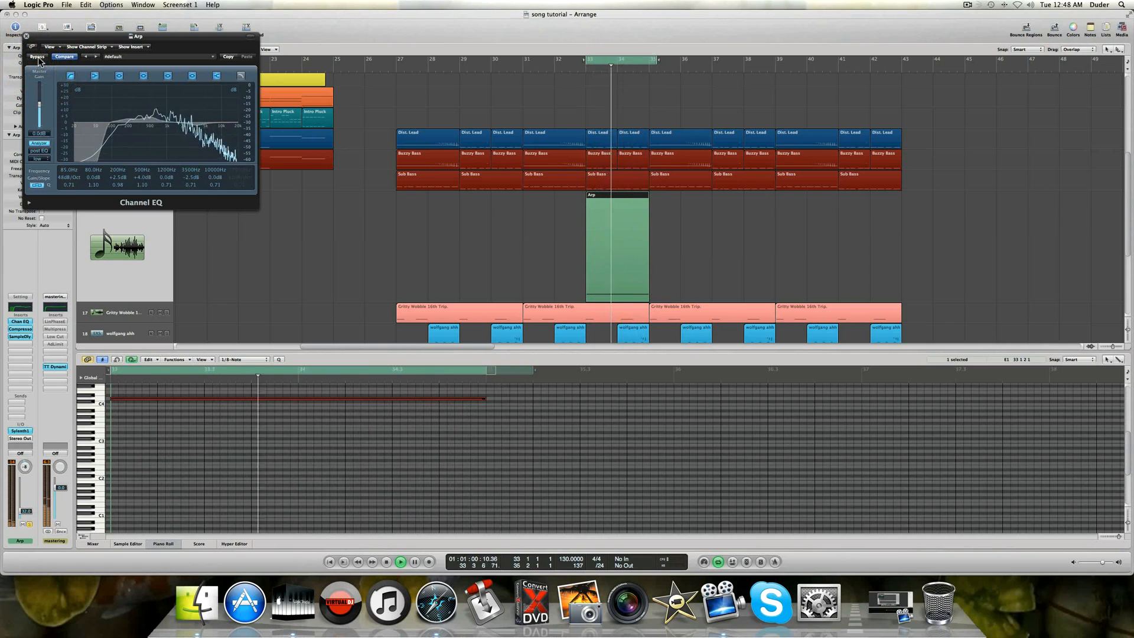
{"action": "left_click", "coordinate": [37, 57]}
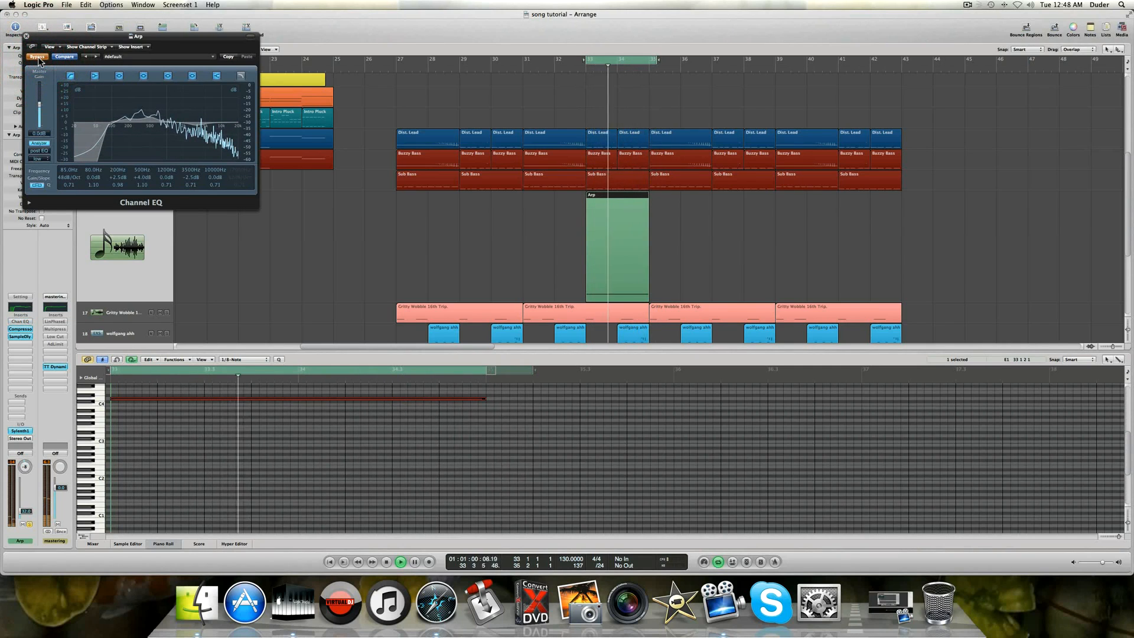
{"action": "left_click", "coordinate": [37, 57]}
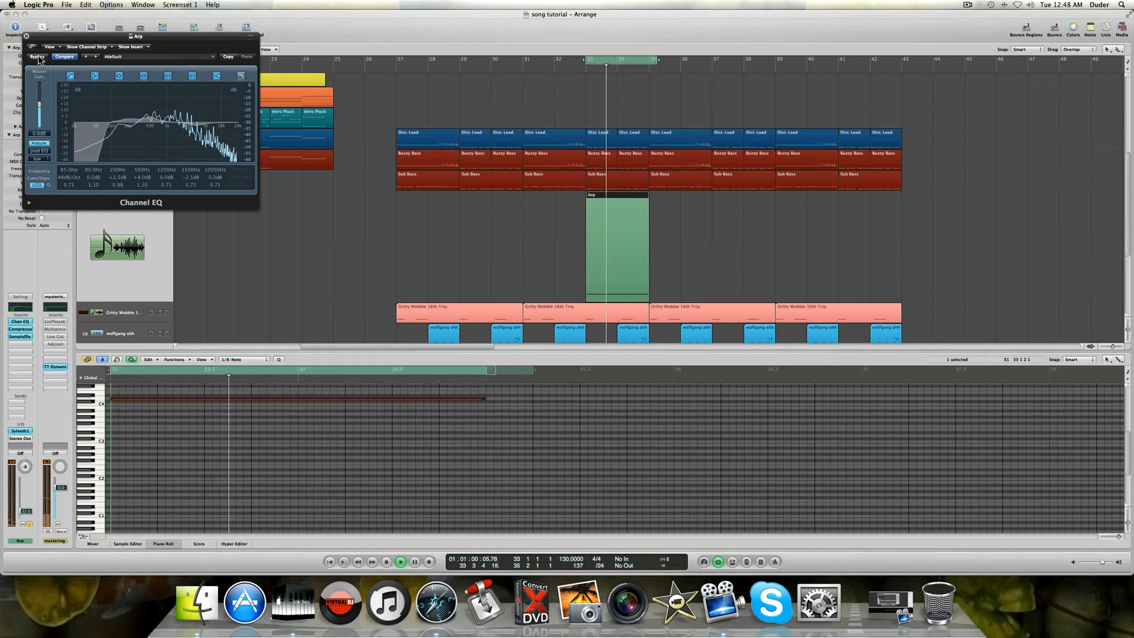
{"action": "left_click", "coordinate": [27, 36]}
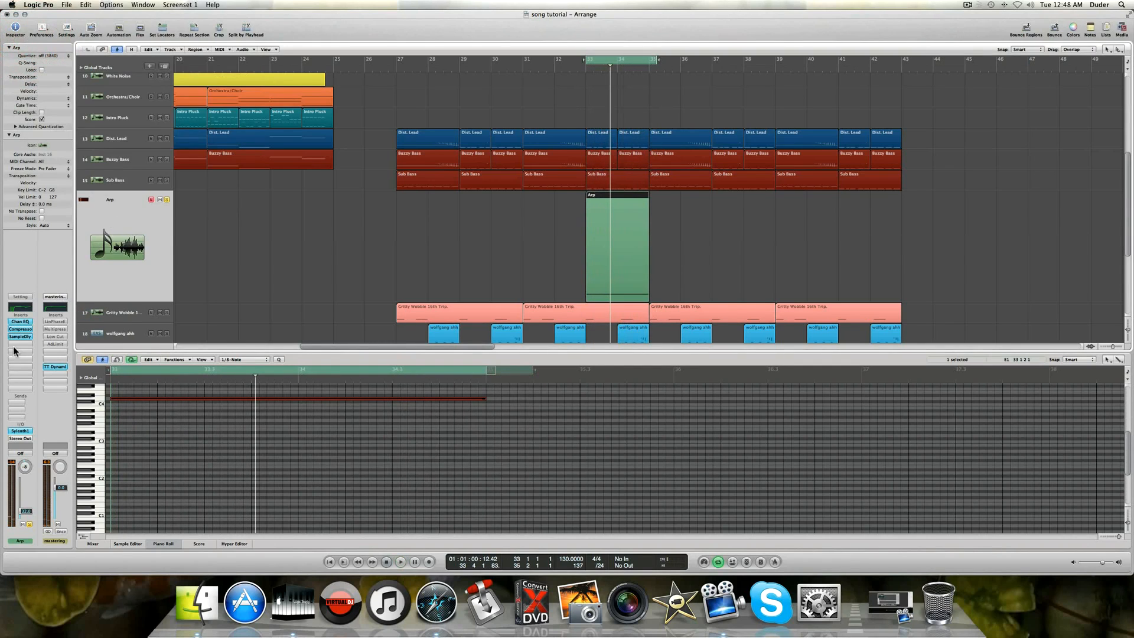
Unsolo the Arp, Kick, Snare and Audio 1 tracks.
{"action": "left_click", "coordinate": [167, 200]}
{"action": "scroll", "coordinate": [166, 118], "scroll_direction": "up", "scroll_amount": 6}
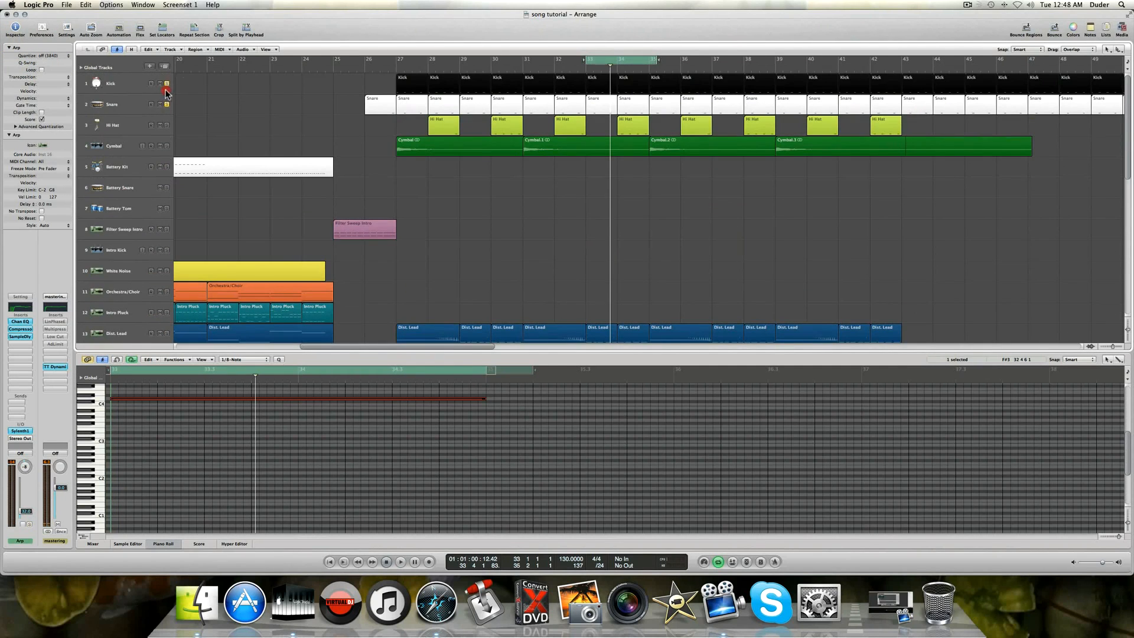
{"action": "scroll", "coordinate": [167, 106], "scroll_direction": "down", "scroll_amount": 10}
{"action": "left_click", "coordinate": [166, 309]}
{"action": "scroll", "coordinate": [237, 301], "scroll_direction": "up", "scroll_amount": 8}
Play the full mix over the looped Arp section, and move the cycle start back to bar 27.
{"action": "key", "text": "space"}
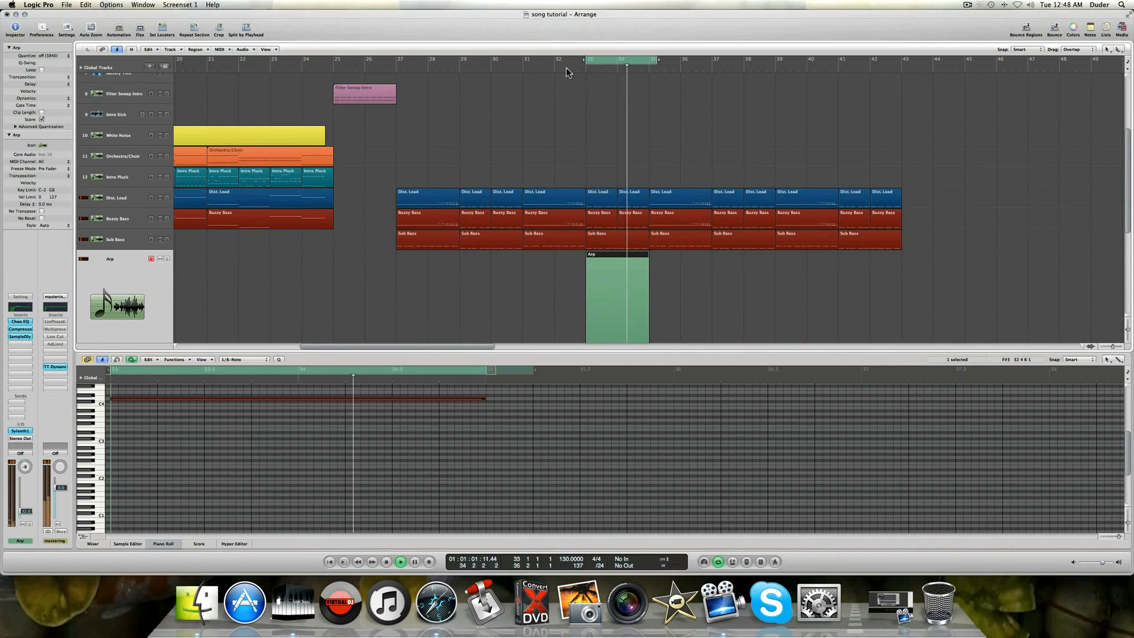
{"action": "left_click_drag", "start_coordinate": [587, 59], "coordinate": [394, 61]}
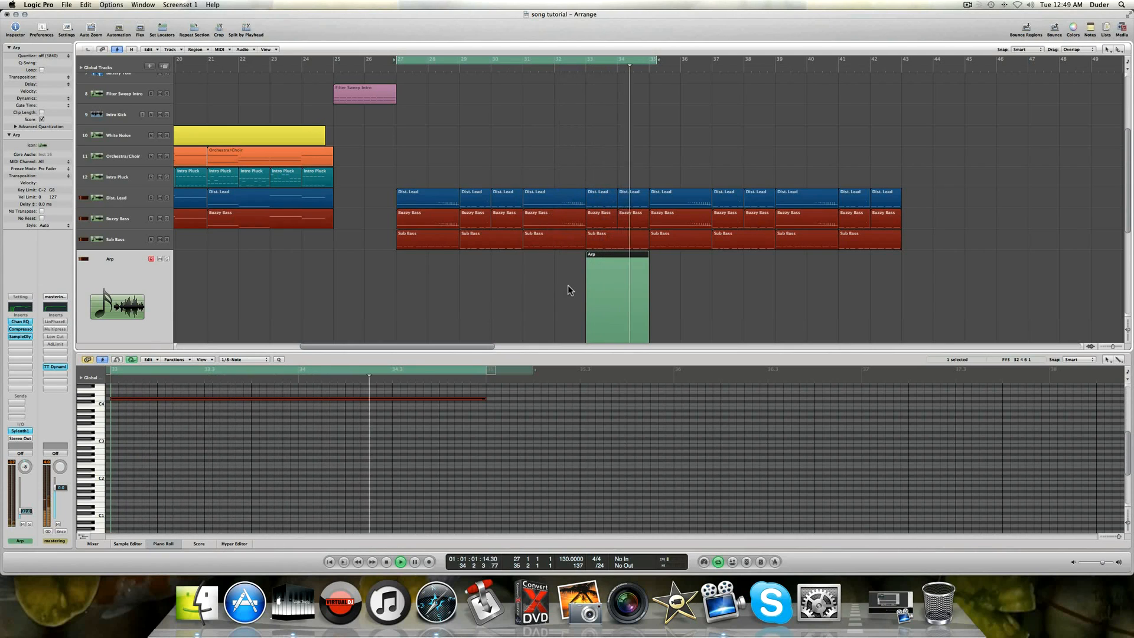
{"action": "key", "text": "space"}
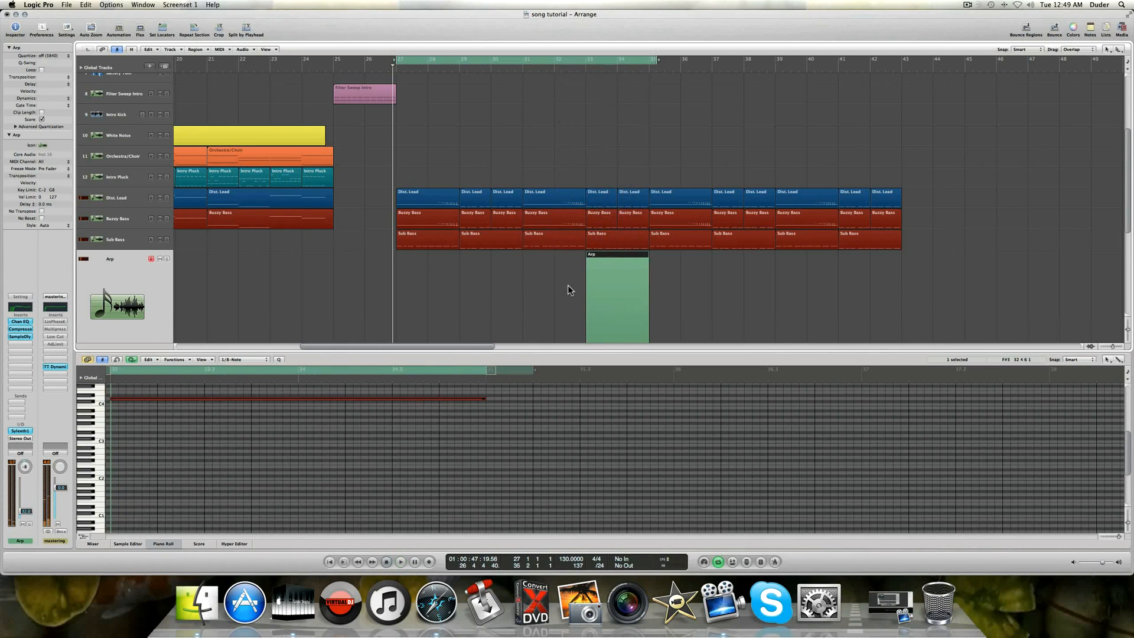
Recolor the Arp region purple, close the color palette and play the looped section with the arp.
{"action": "right_click", "coordinate": [608, 286]}
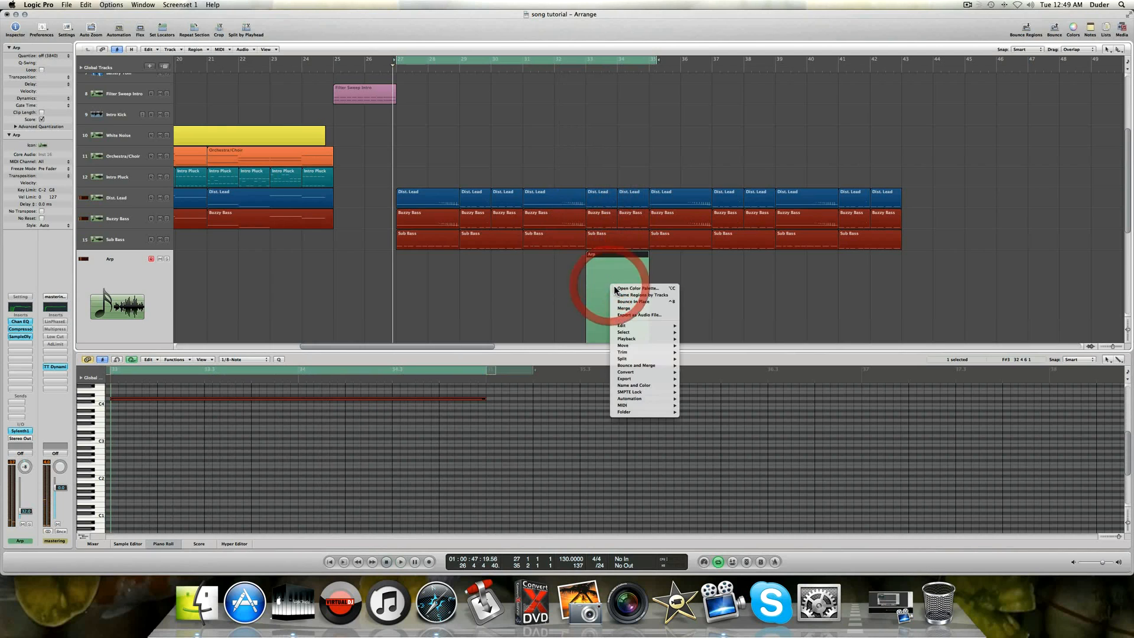
{"action": "left_click", "coordinate": [623, 289]}
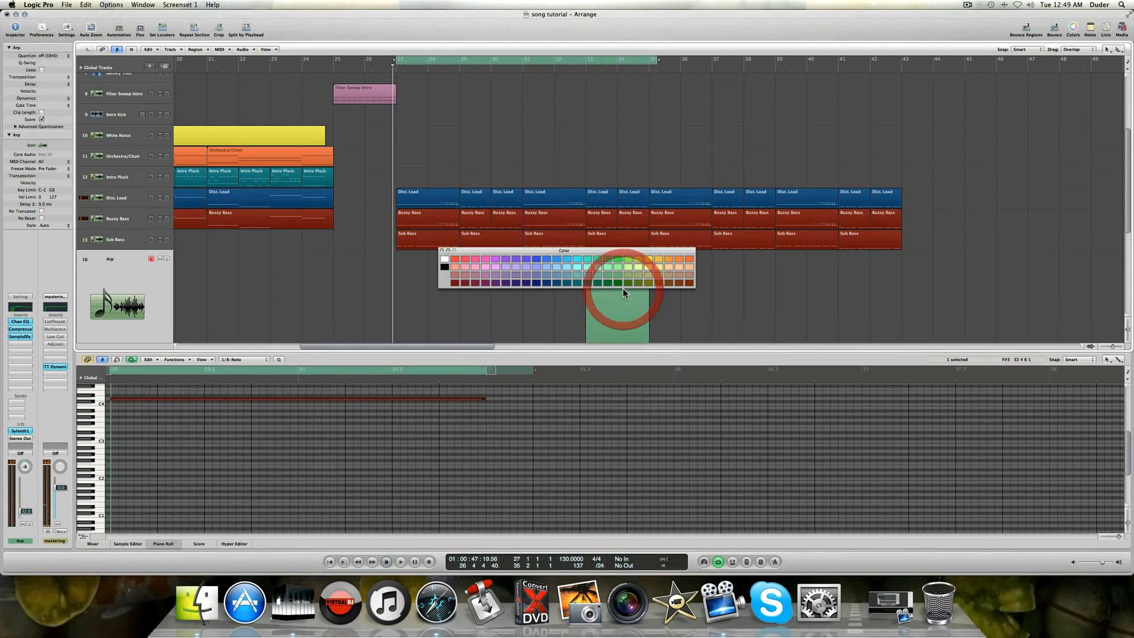
{"action": "left_click", "coordinate": [517, 264]}
{"action": "left_click", "coordinate": [442, 251]}
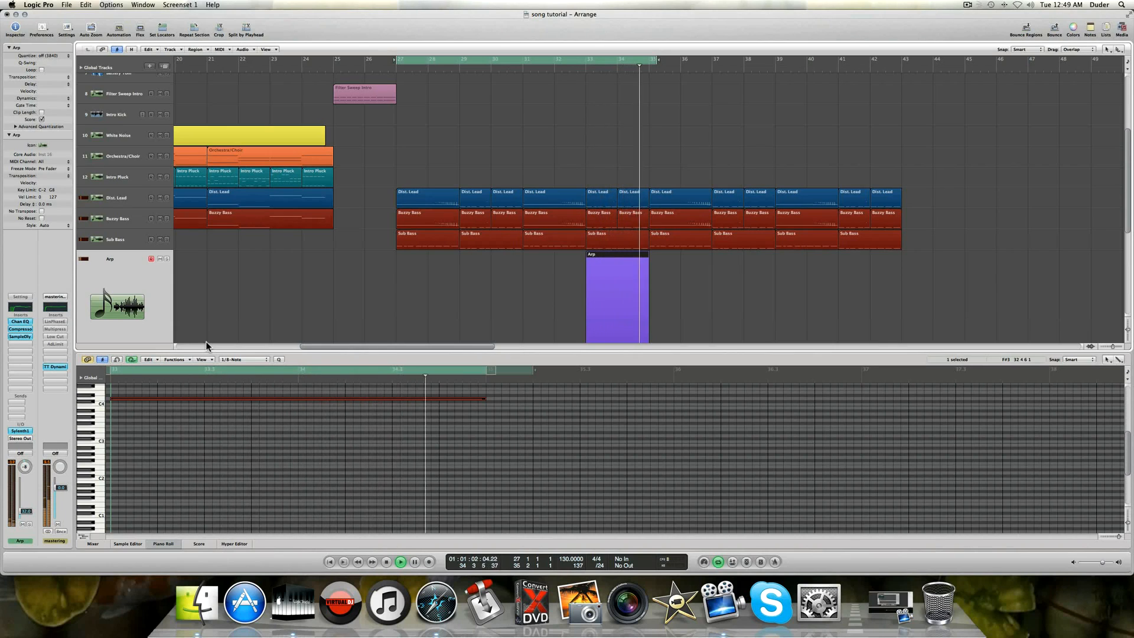
{"action": "key", "text": "space"}
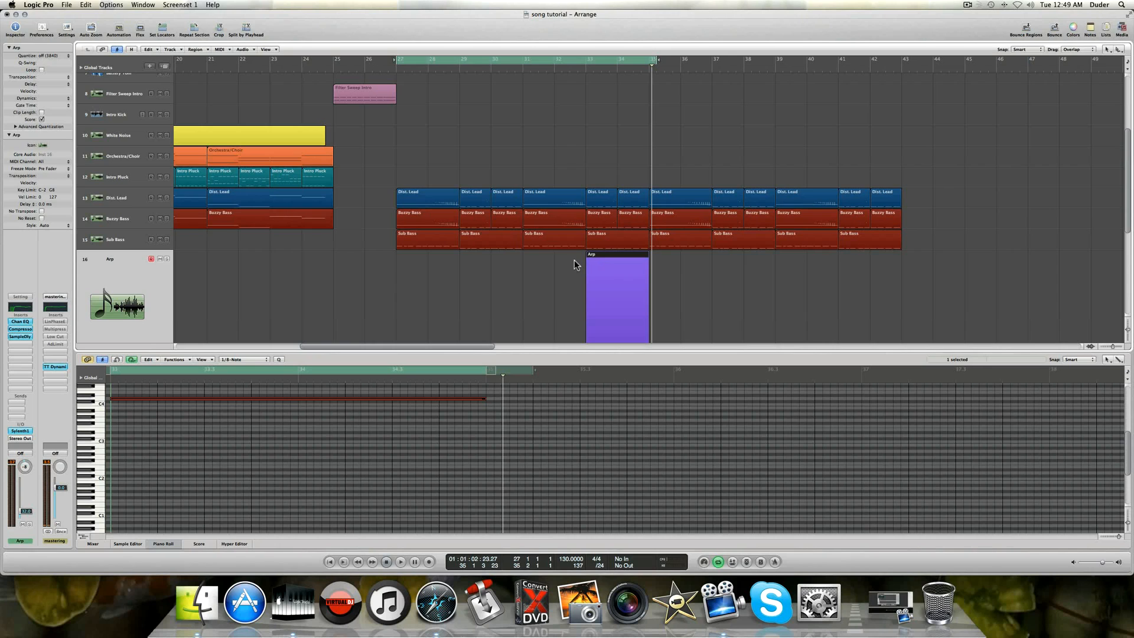
Copy the Arp region to bar 39 and shorten the copy to one bar by splitting it at bar 40 and deleting the remainder.
{"action": "left_click", "coordinate": [603, 271]}
{"action": "left_click_drag", "start_coordinate": [602, 272], "coordinate": [793, 266]}
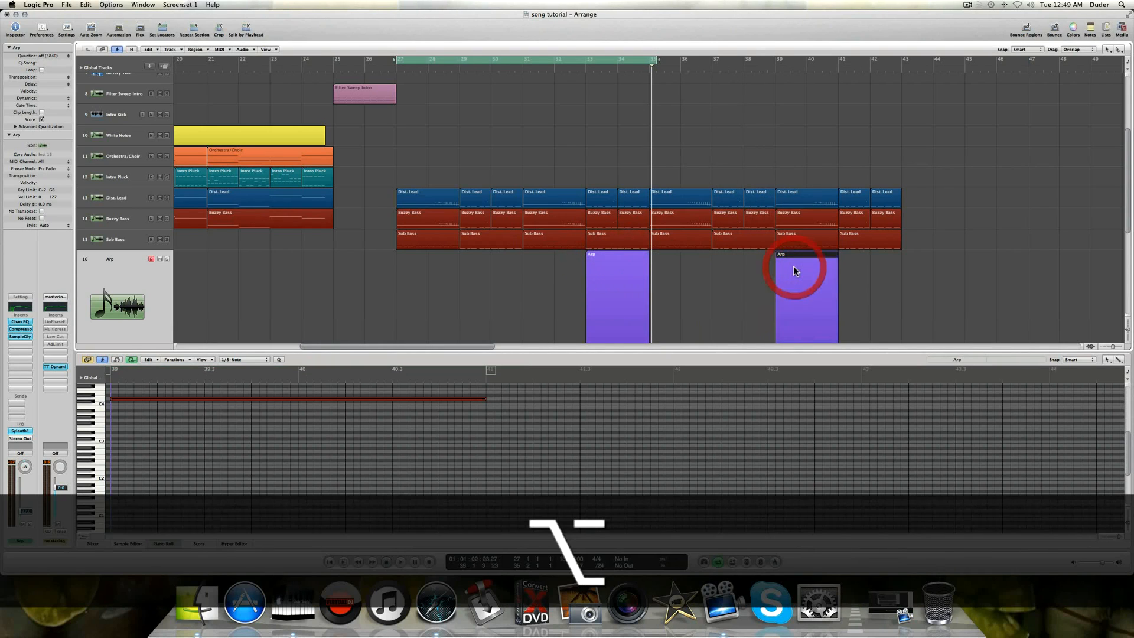
{"action": "left_click", "coordinate": [807, 68]}
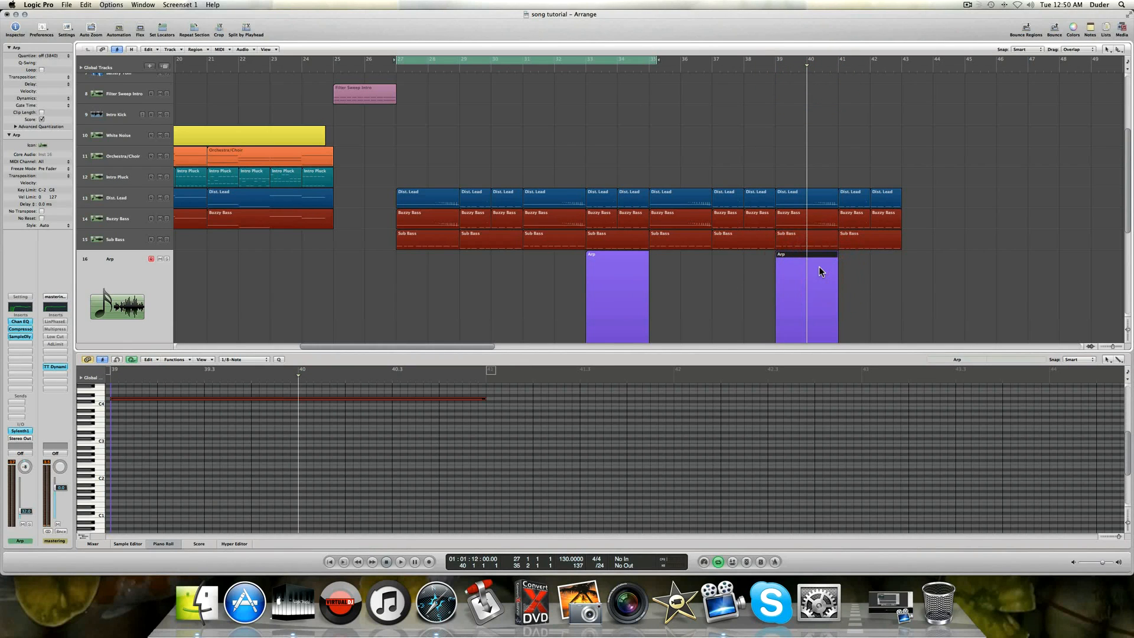
{"action": "key", "text": "super+shift+t"}
{"action": "left_click", "coordinate": [626, 185]}
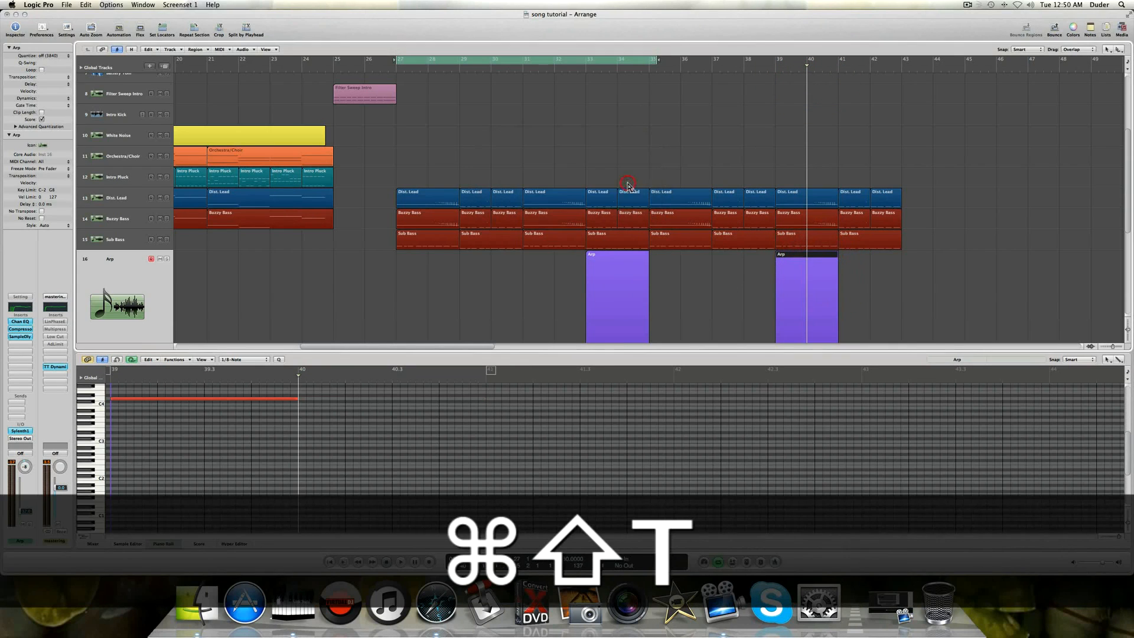
{"action": "key", "text": "Delete"}
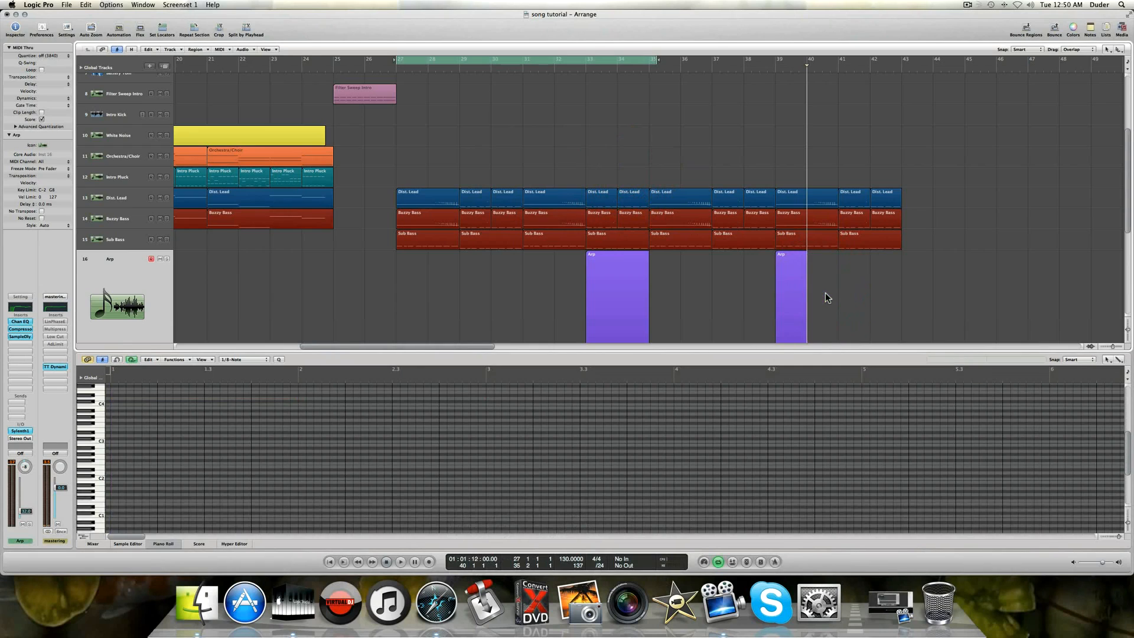
Extend the cycle range's end to bar 43 and play the drop with both Arp regions.
{"action": "scroll", "coordinate": [825, 293], "scroll_direction": "down", "scroll_amount": 2}
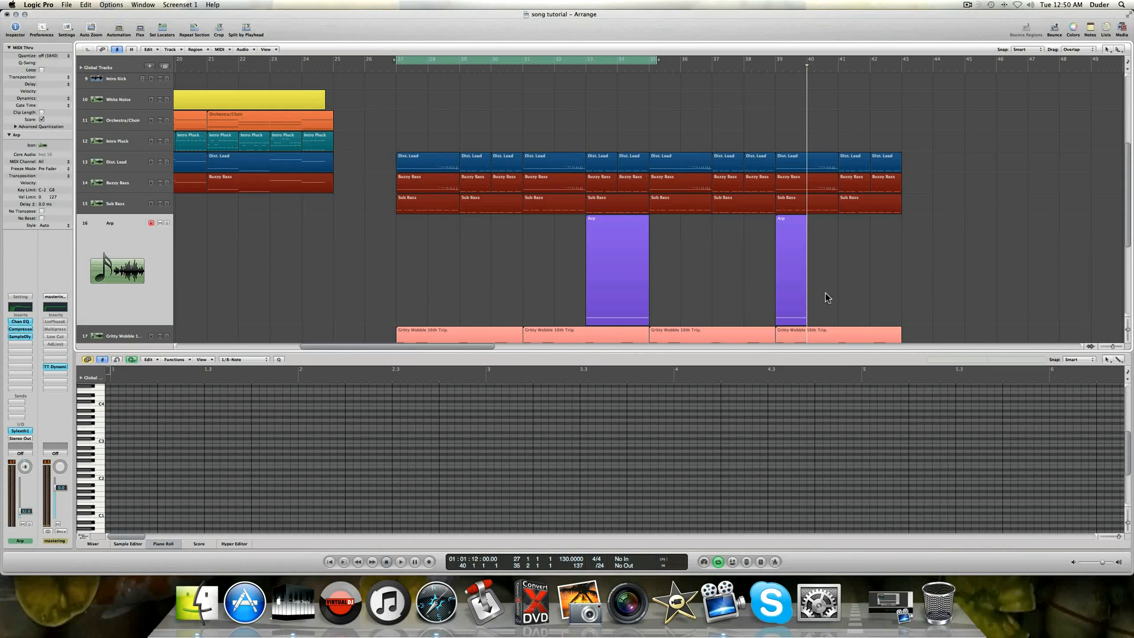
{"action": "left_click_drag", "start_coordinate": [652, 62], "coordinate": [899, 61]}
{"action": "key", "text": "space"}
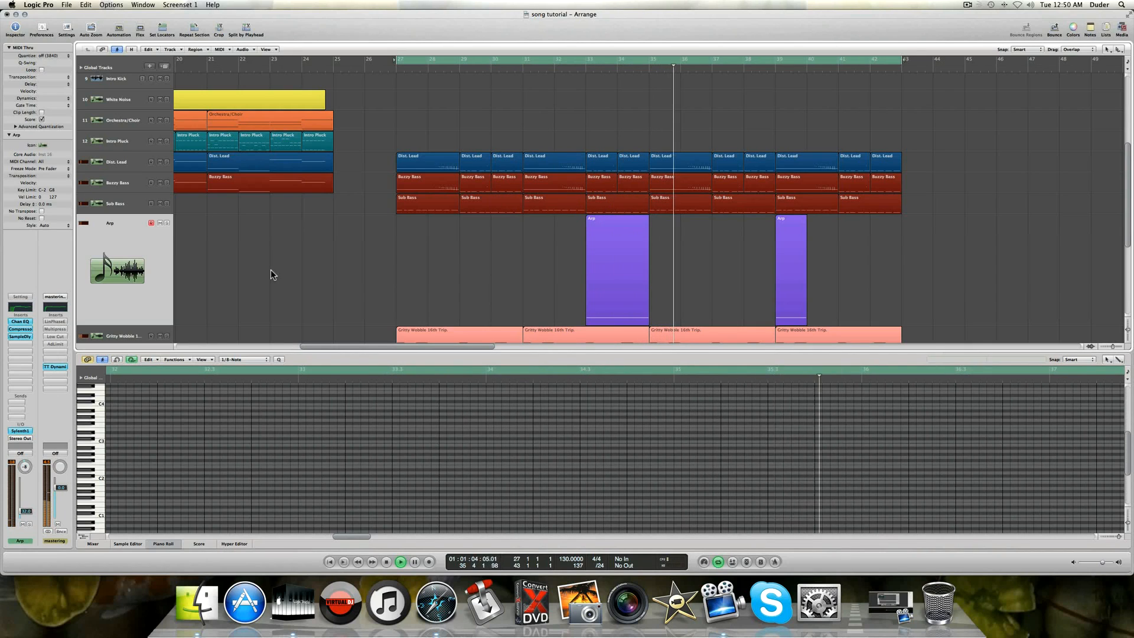
{"action": "scroll", "coordinate": [438, 284], "scroll_direction": "down", "scroll_amount": 2}
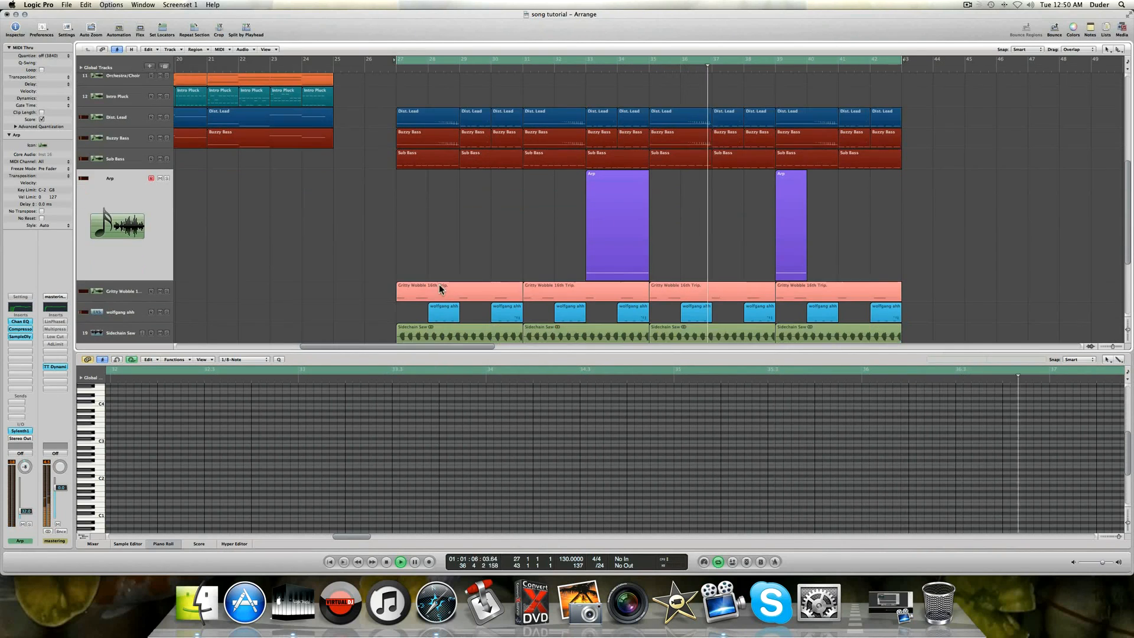
Close the Piano Roll editor and save the project.
{"action": "left_click", "coordinate": [163, 541]}
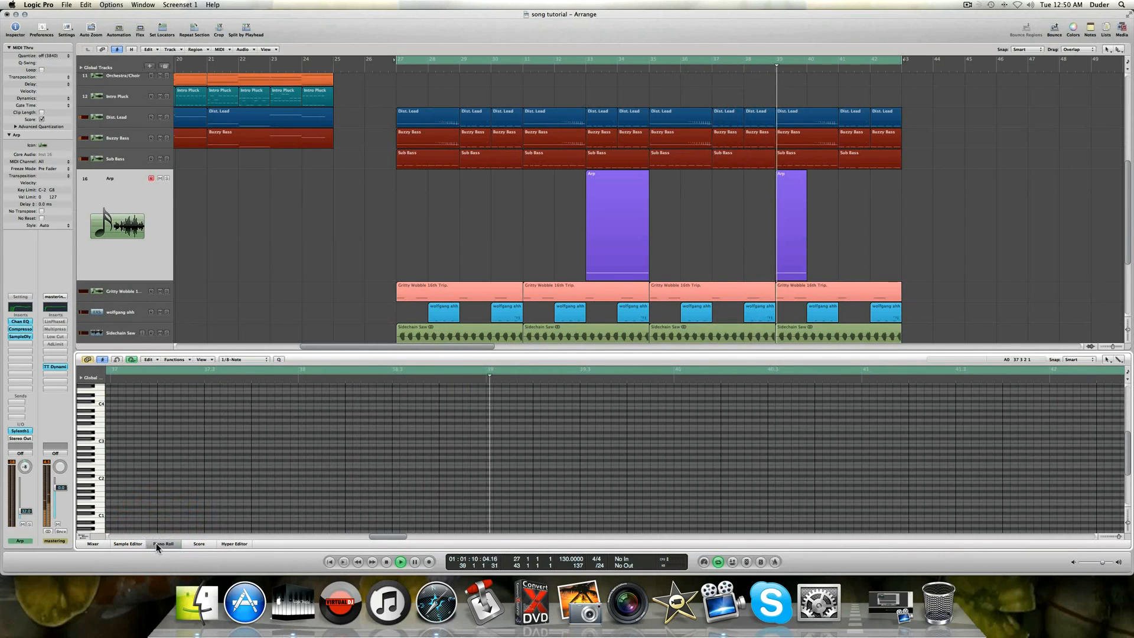
{"action": "left_click", "coordinate": [161, 544]}
{"action": "left_click", "coordinate": [239, 360]}
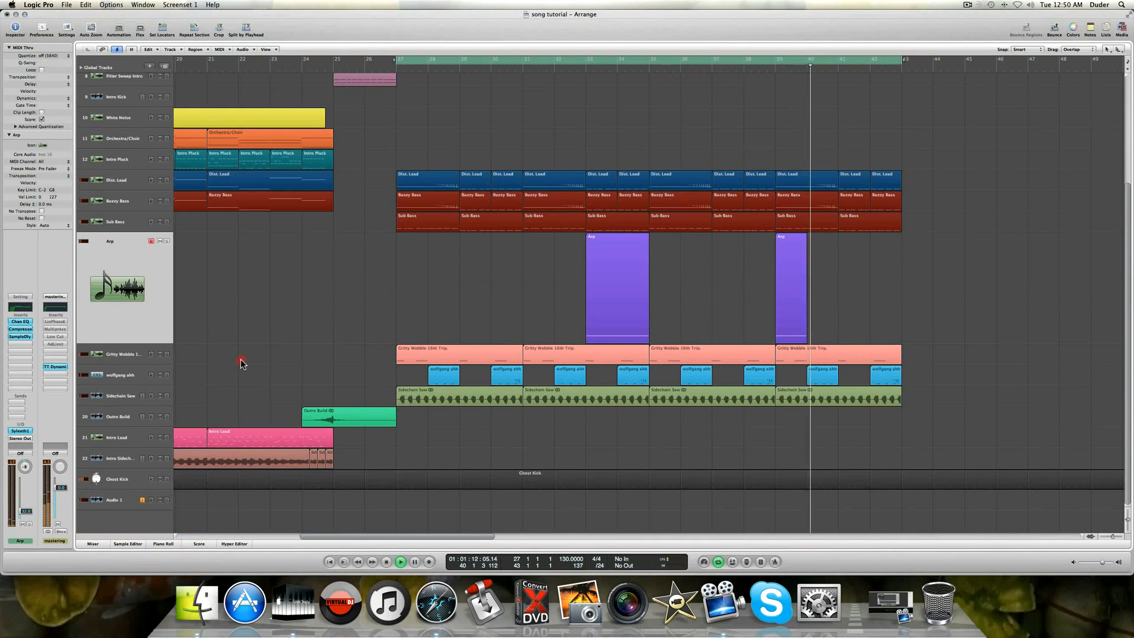
{"action": "key", "text": "super+s"}
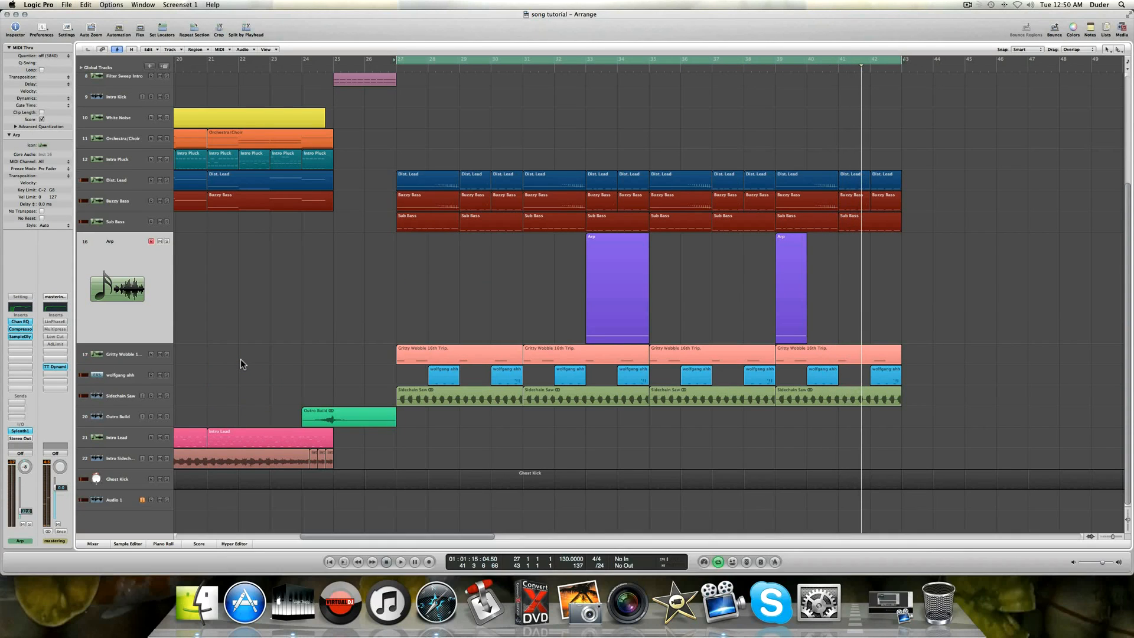
{"action": "key", "text": "super+s"}
Create one new stereo audio track directly below the Gritty Wobble track.
{"action": "scroll", "coordinate": [240, 359], "scroll_direction": "up", "scroll_amount": 2}
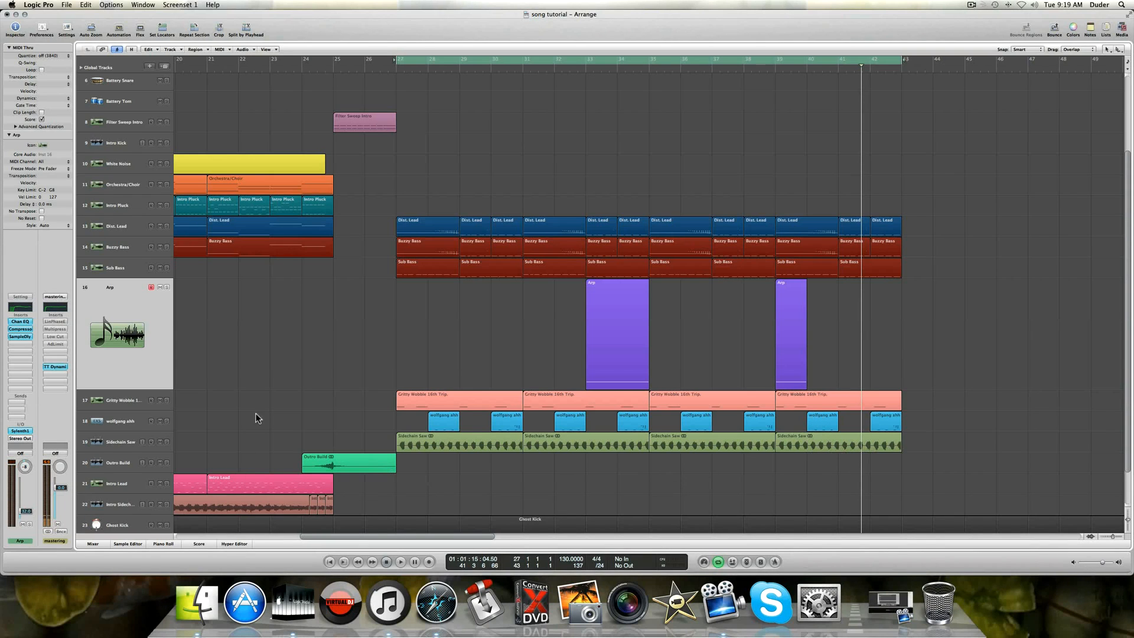
{"action": "scroll", "coordinate": [255, 413], "scroll_direction": "down", "scroll_amount": 3}
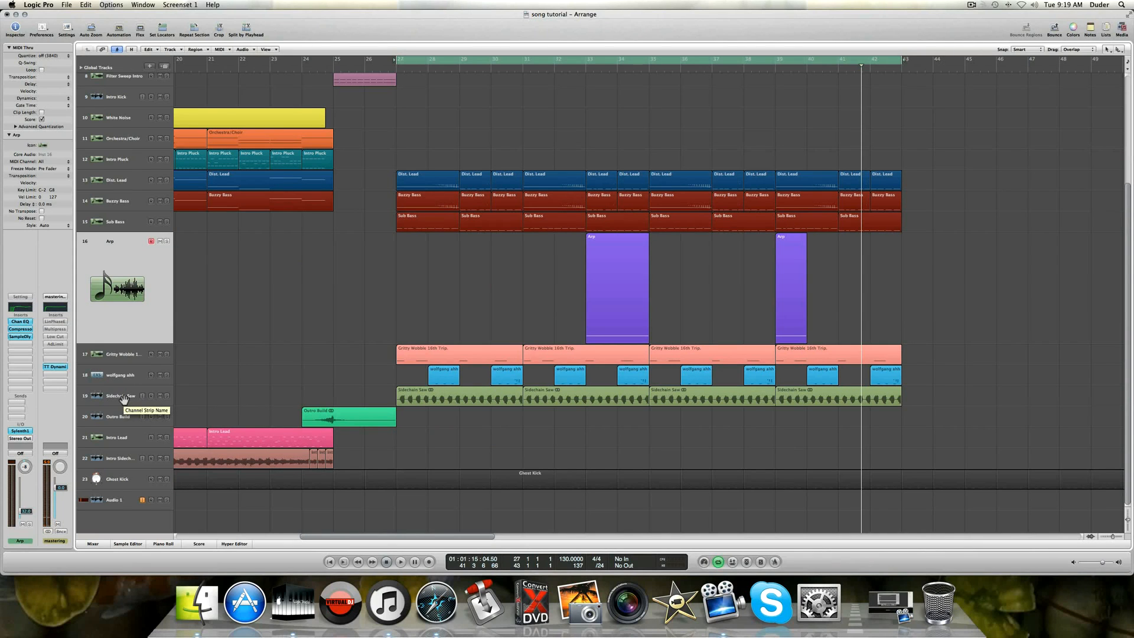
{"action": "left_click", "coordinate": [117, 355]}
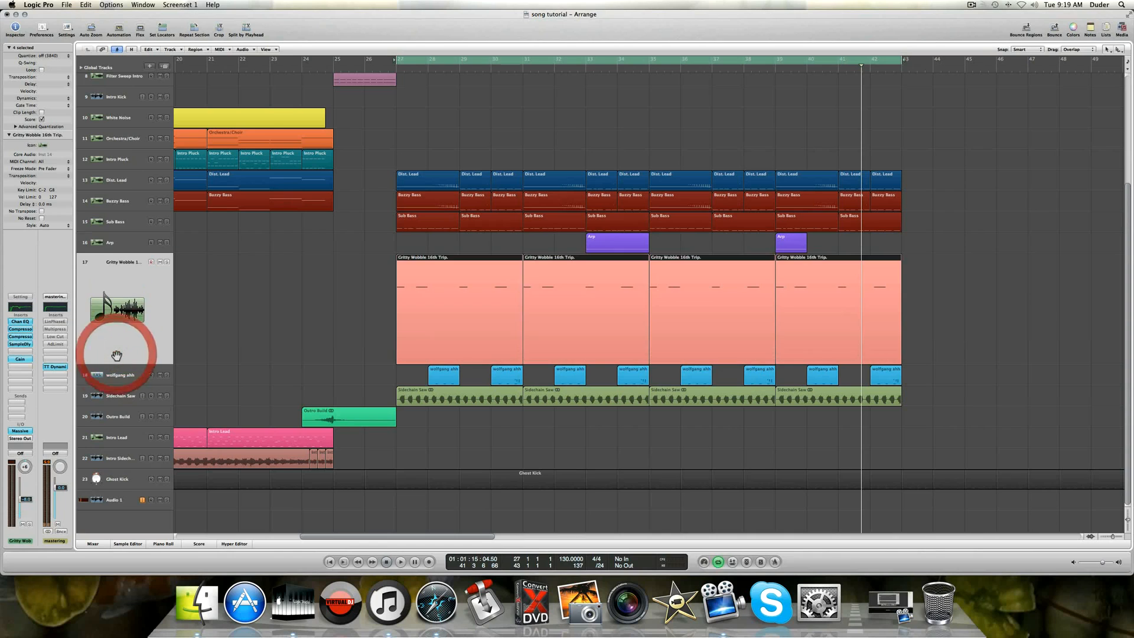
{"action": "left_click", "coordinate": [171, 49]}
{"action": "left_click", "coordinate": [176, 68]}
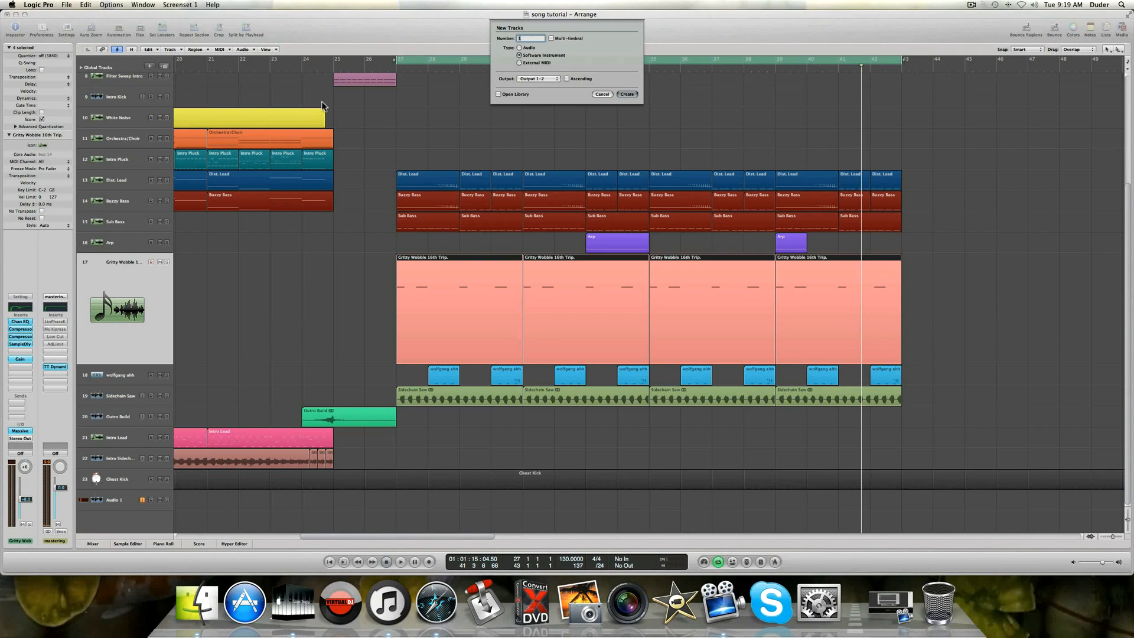
{"action": "left_click", "coordinate": [519, 48]}
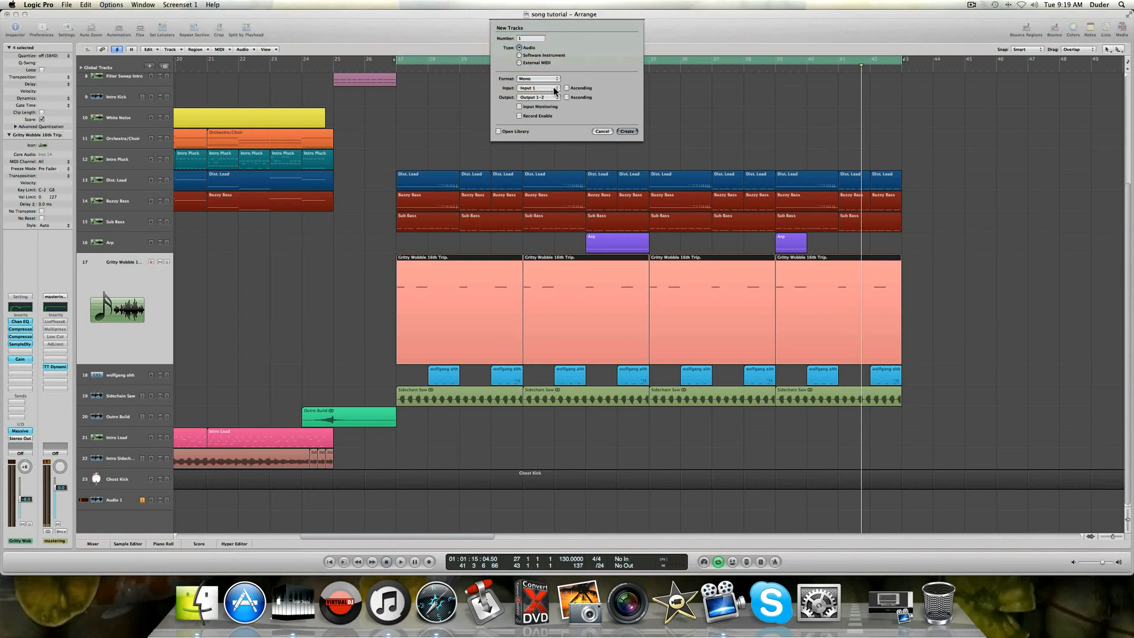
{"action": "left_click", "coordinate": [544, 79]}
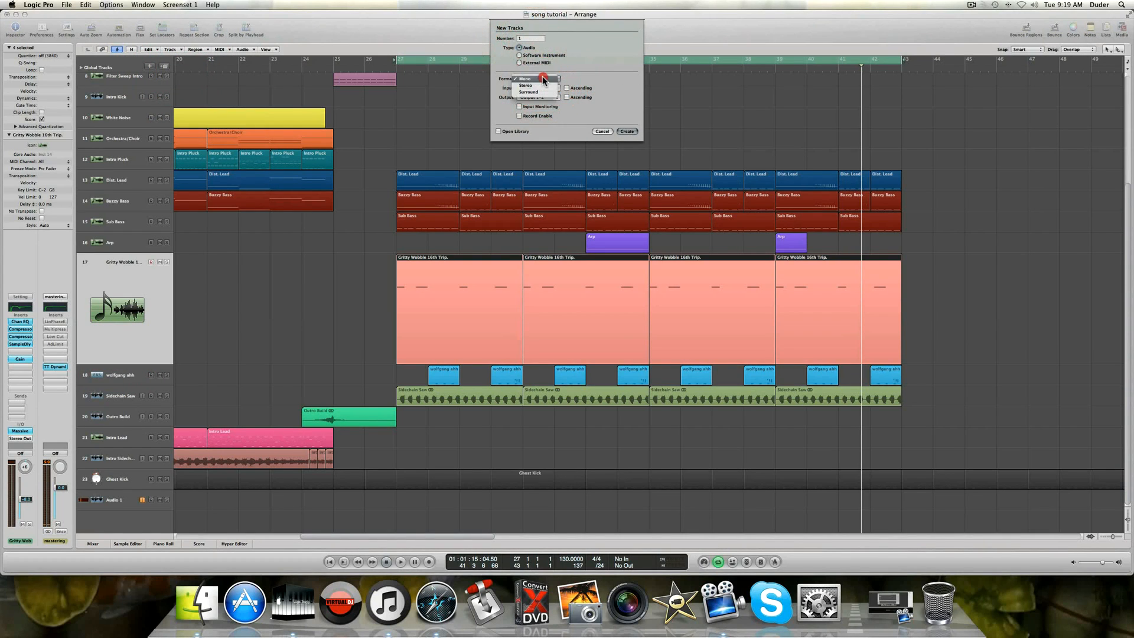
{"action": "left_click", "coordinate": [533, 85]}
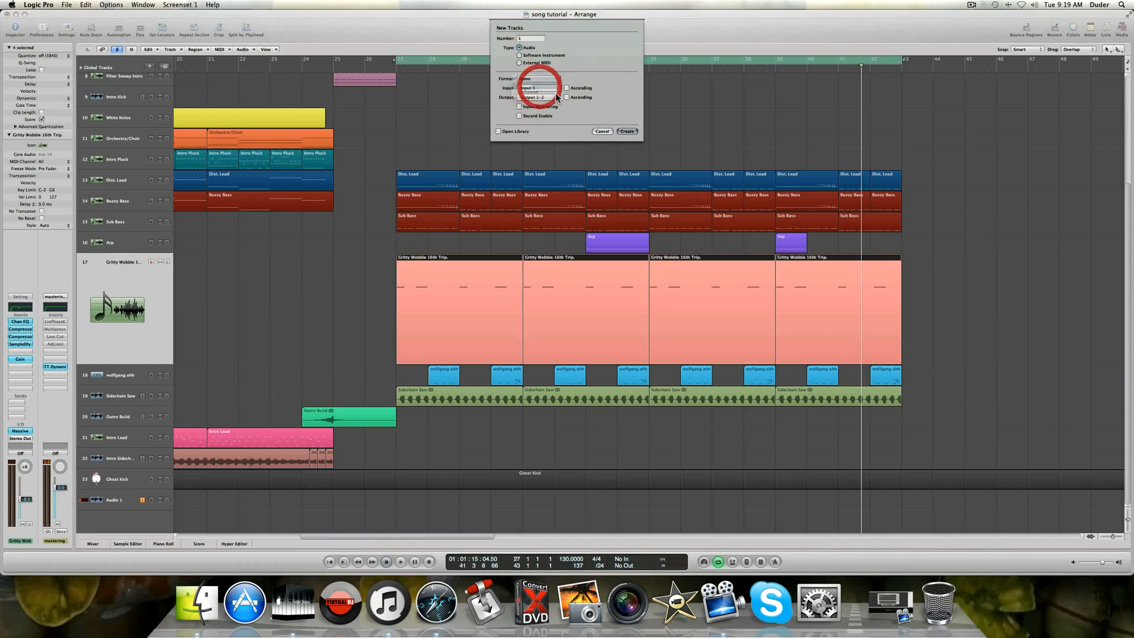
{"action": "left_click", "coordinate": [627, 131]}
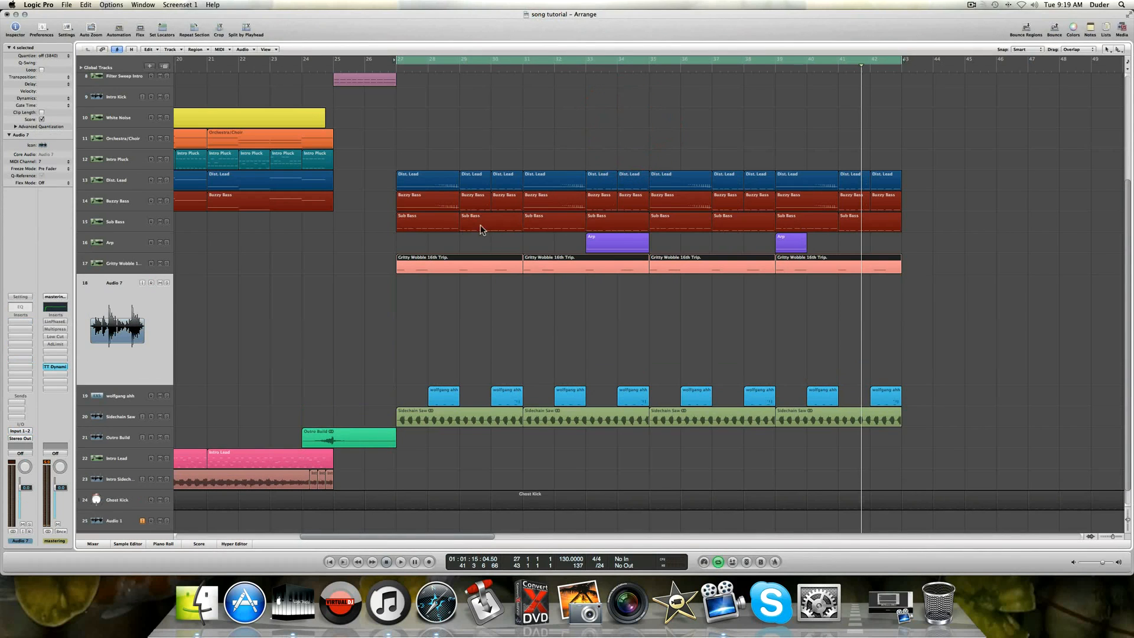
Rename the new audio track below Gritty Wobble as Complex1.
{"action": "left_click", "coordinate": [121, 283]}
{"action": "double_click", "coordinate": [120, 283]}
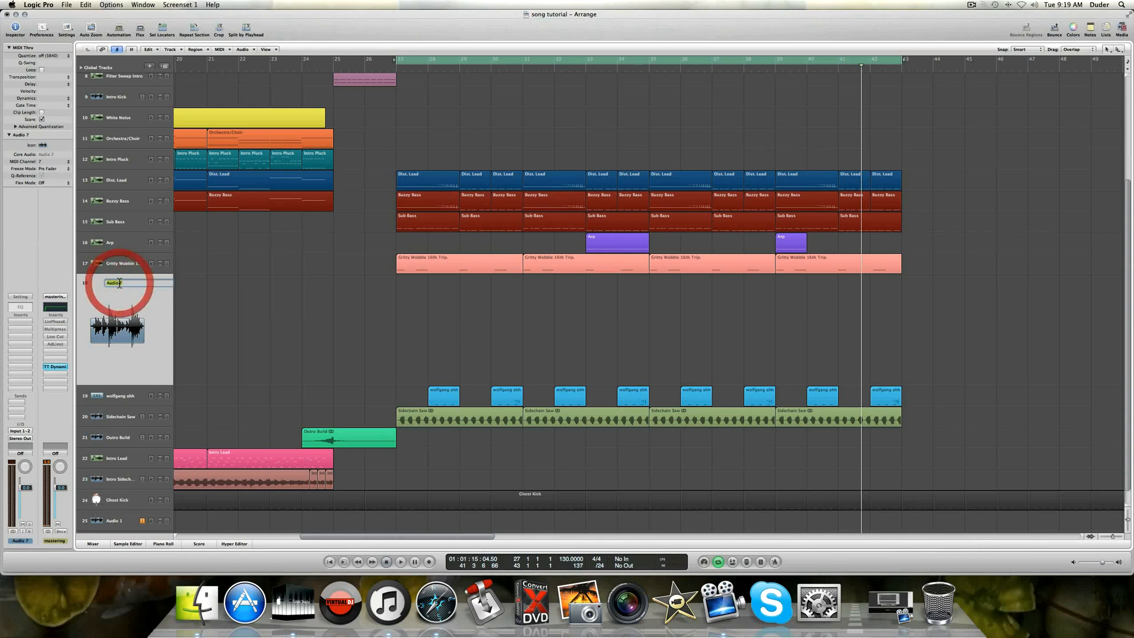
{"action": "type", "text": "C"}
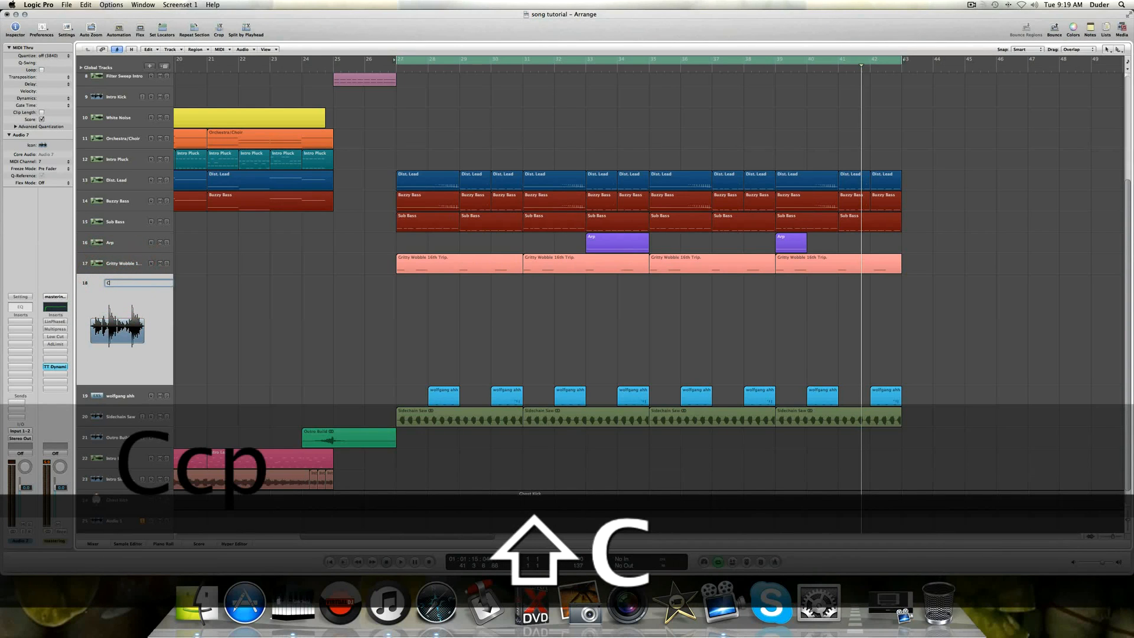
{"action": "type", "text": "pom"}
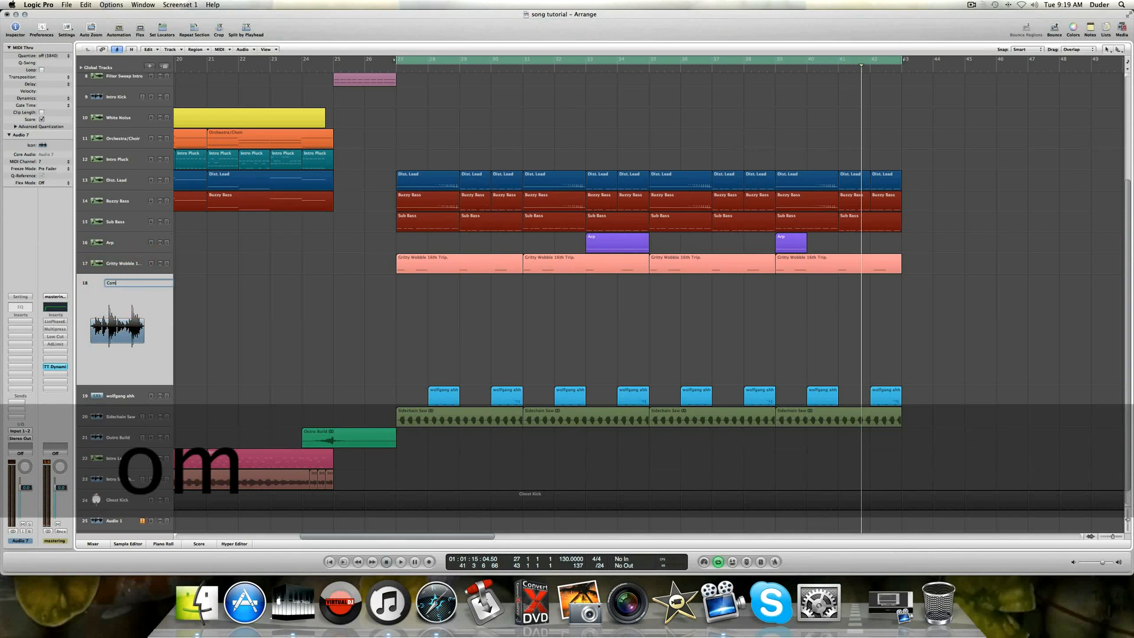
{"action": "type", "text": "plex"}
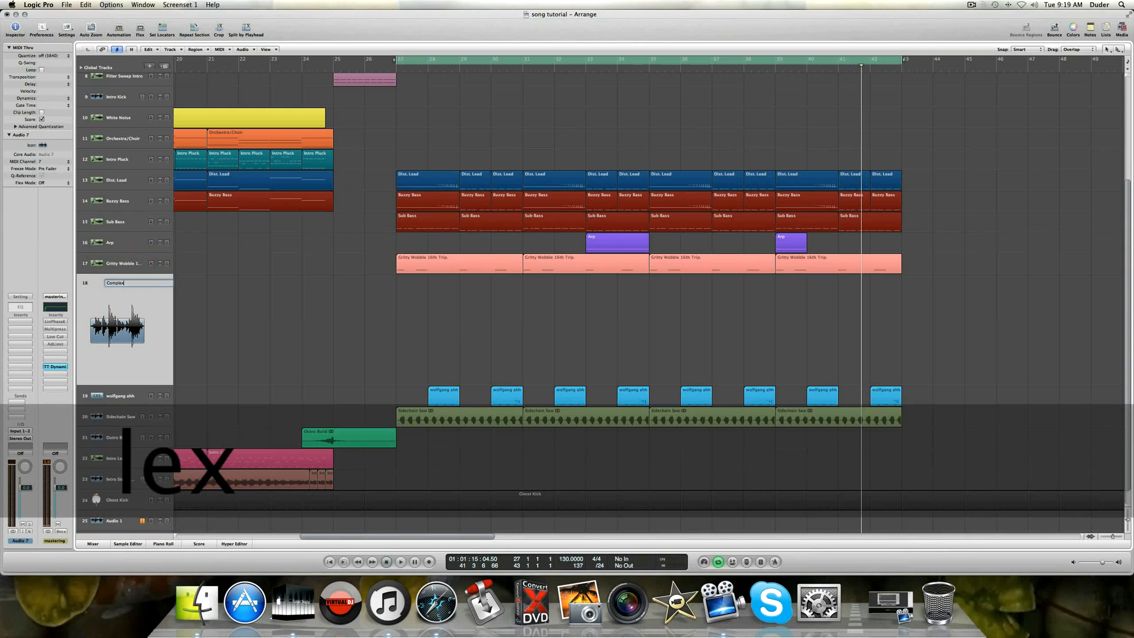
{"action": "type", "text": "1"}
{"action": "key", "text": "Return"}
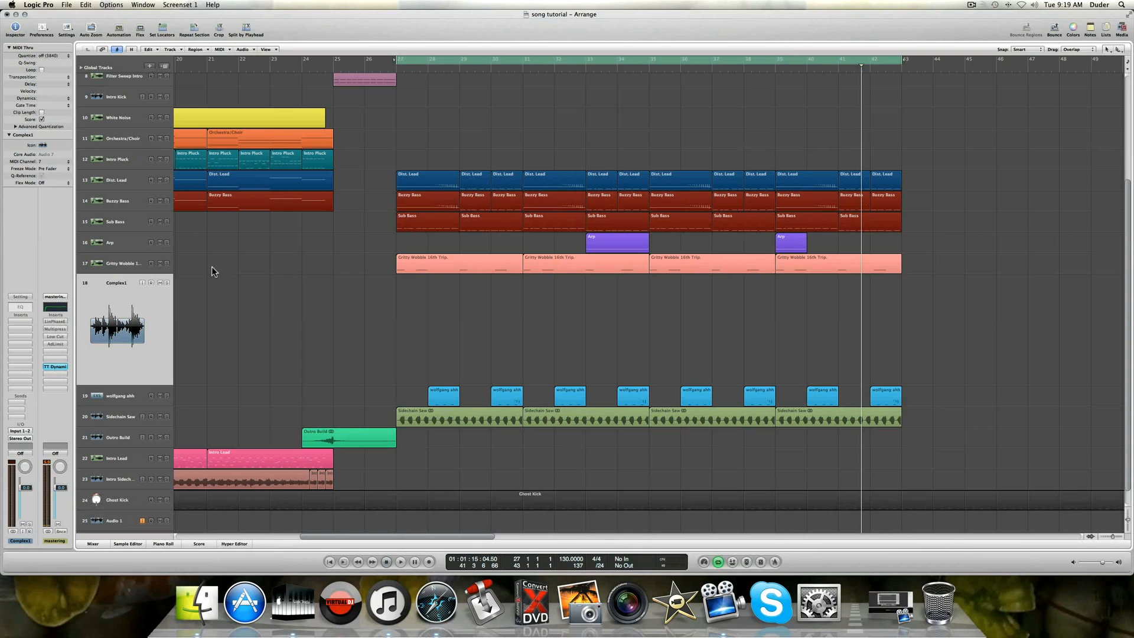
Add two more audio tracks below Complex1 by duplicating its track setup twice.
{"action": "left_click", "coordinate": [159, 355]}
{"action": "key", "text": "super+d"}
{"action": "key", "text": "super+d"}
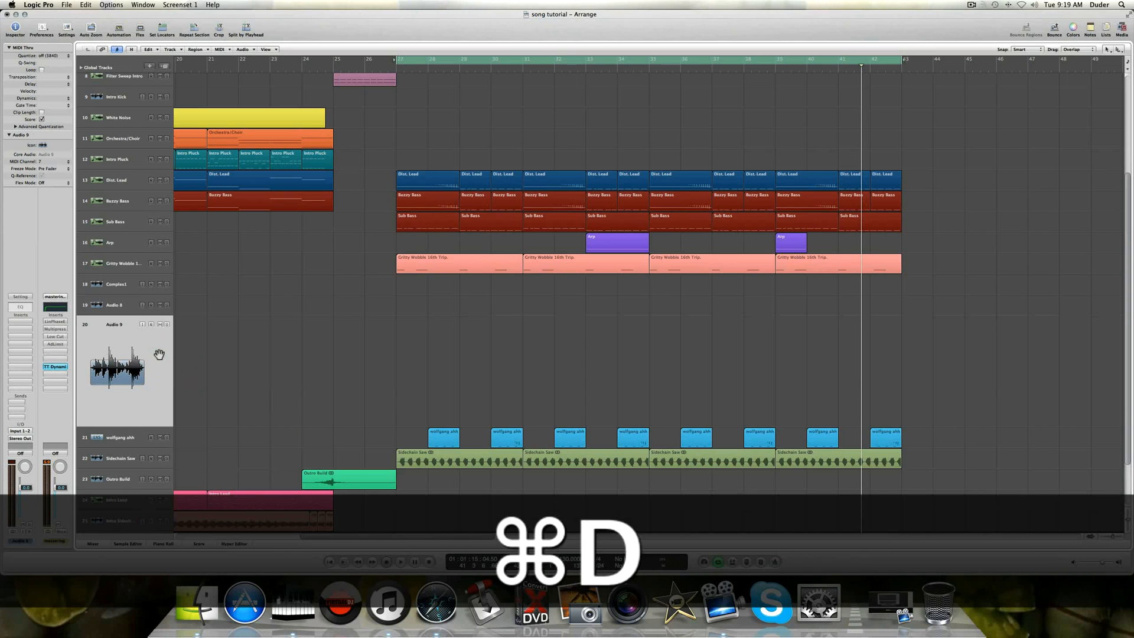
Rename the audio track directly below Complex1 as Complex2.
{"action": "left_click", "coordinate": [114, 305]}
{"action": "double_click", "coordinate": [114, 305]}
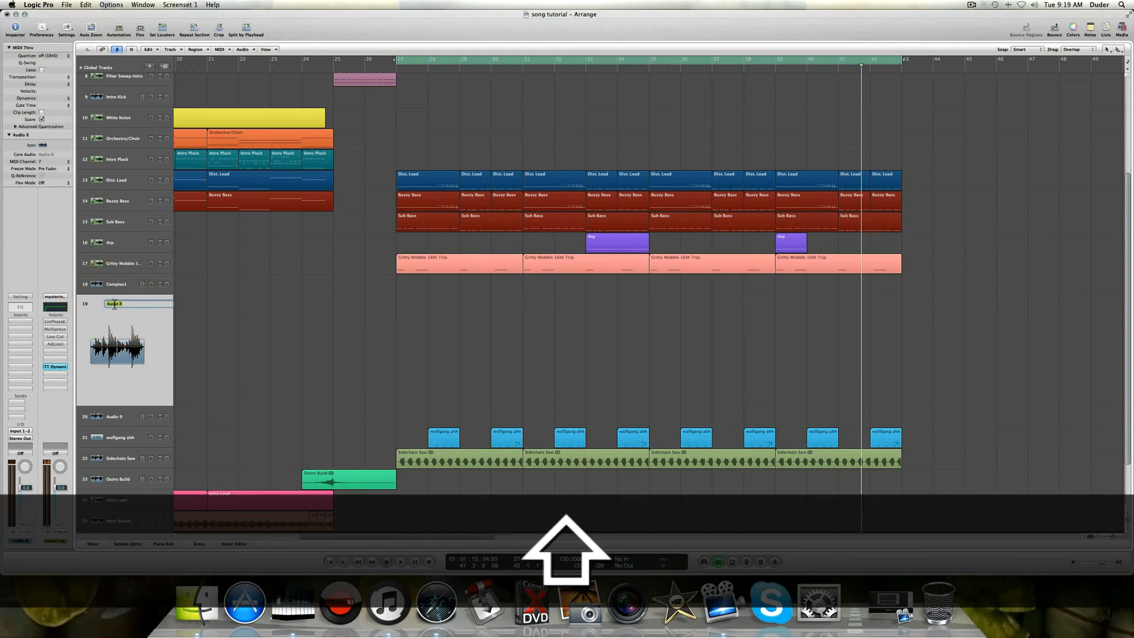
{"action": "type", "text": "Complex3"}
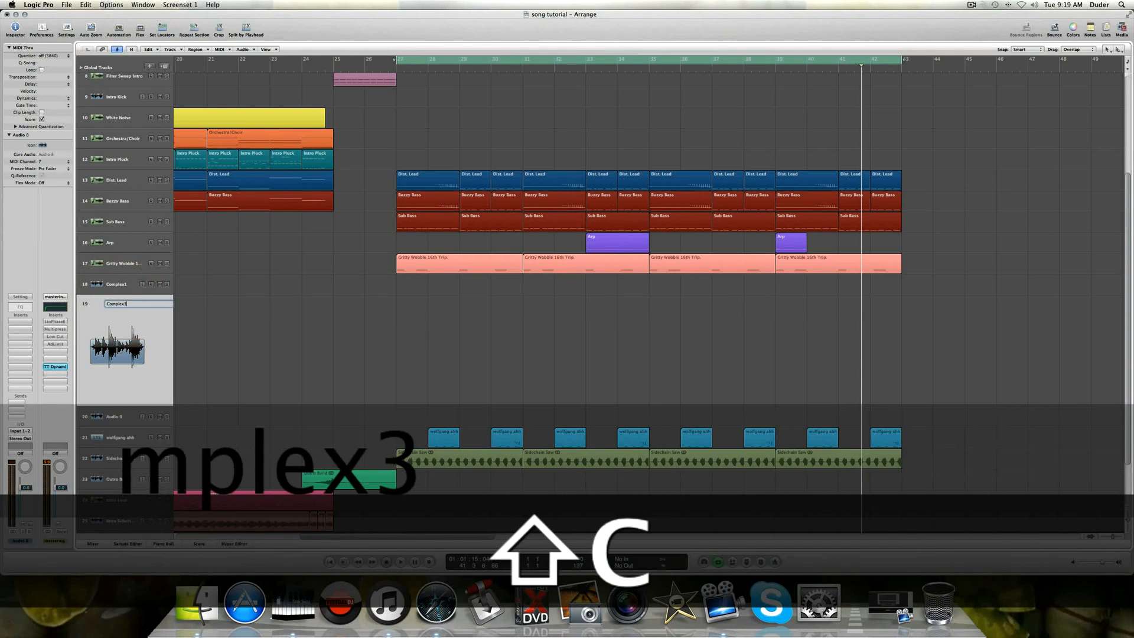
{"action": "key", "text": "Return"}
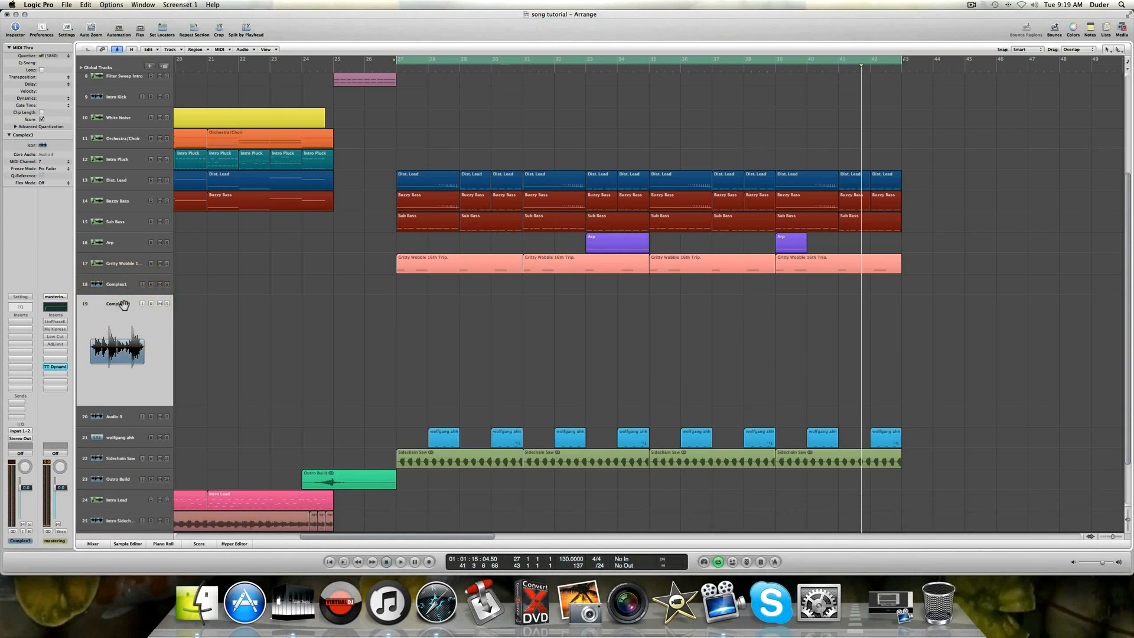
{"action": "double_click", "coordinate": [123, 303]}
{"action": "type", "text": "2"}
{"action": "key", "text": "Return"}
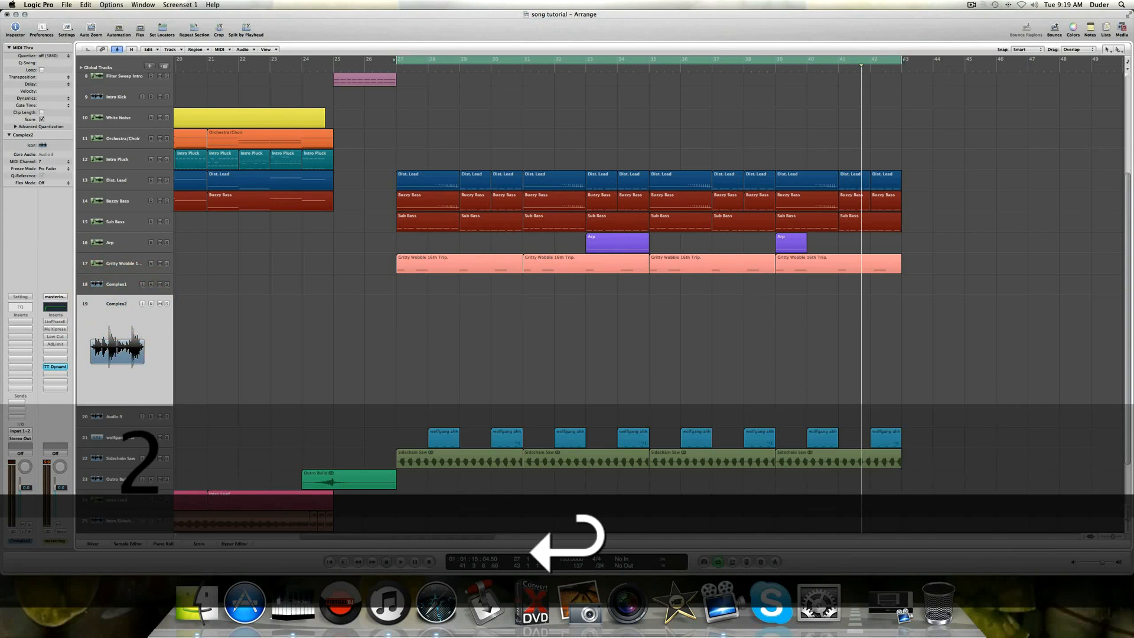
Rename the audio track directly below Complex2 as Complex3.
{"action": "left_click", "coordinate": [121, 416]}
{"action": "double_click", "coordinate": [123, 324]}
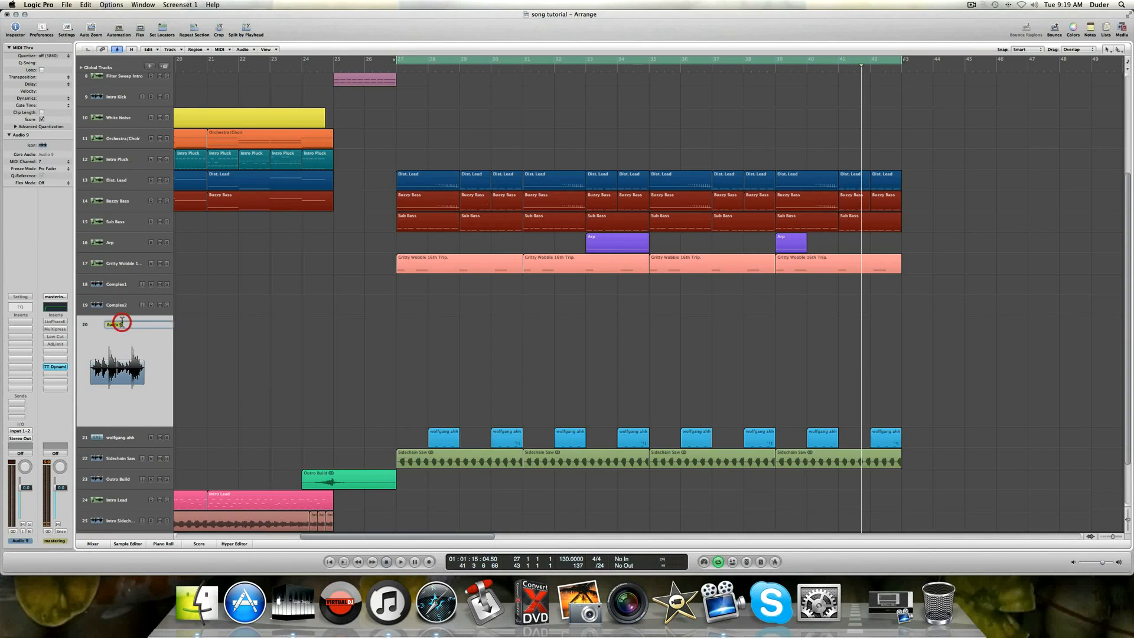
{"action": "type", "text": "Complex3"}
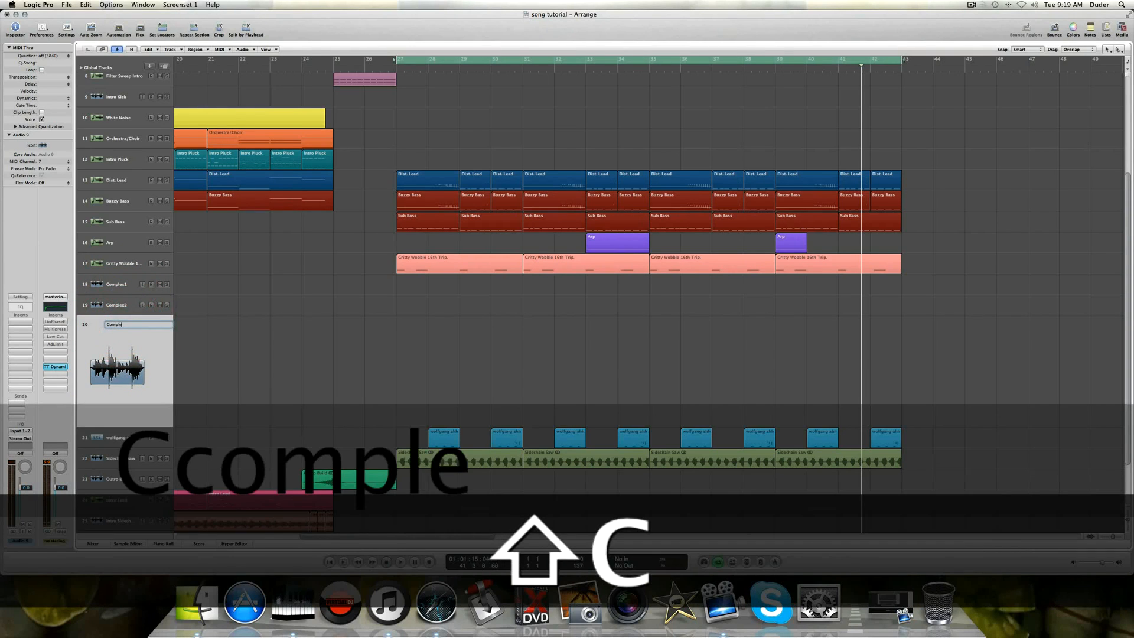
{"action": "key", "text": "Return"}
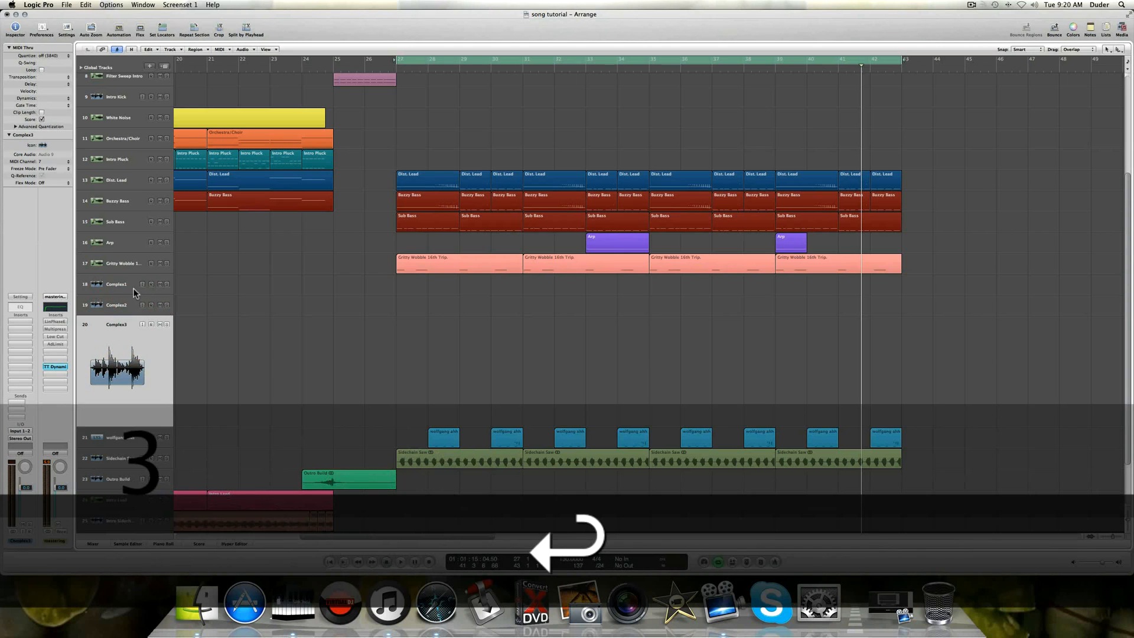
Select the Complex1 track and open the Vengeance Dirty Electro folder in the media browser.
{"action": "left_click", "coordinate": [112, 284]}
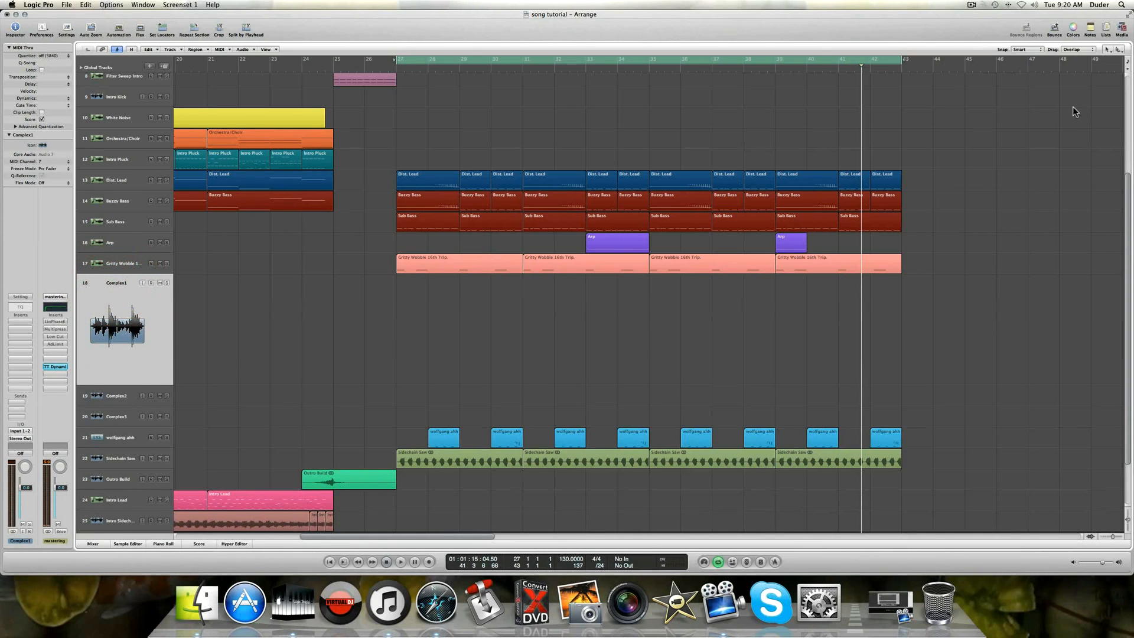
{"action": "left_click", "coordinate": [1121, 28]}
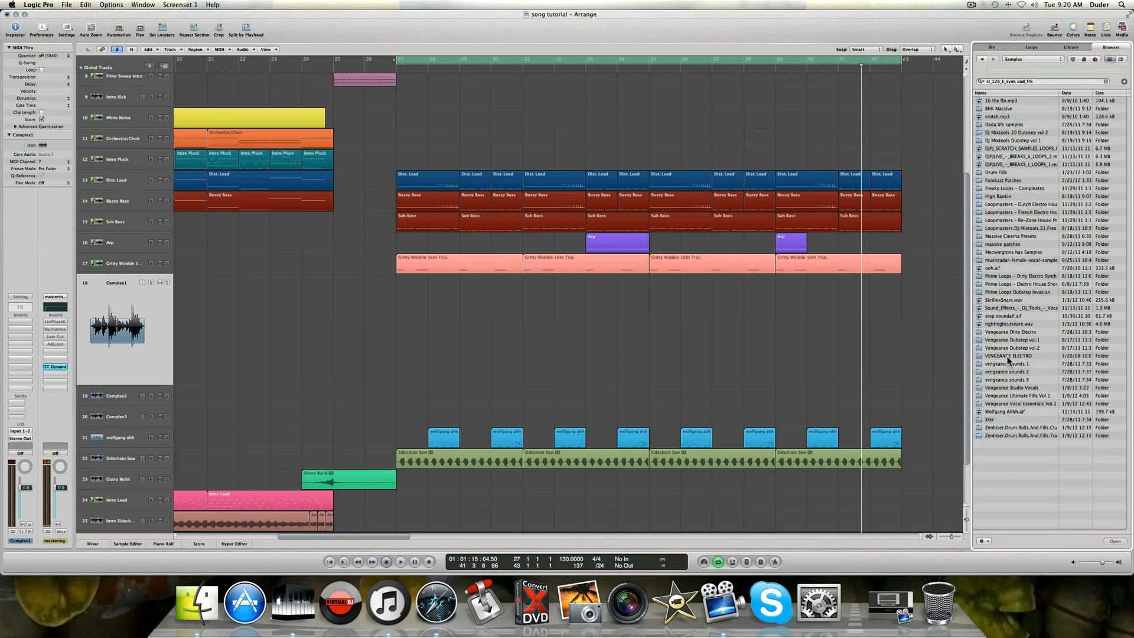
{"action": "left_click", "coordinate": [1005, 331]}
{"action": "double_click", "coordinate": [1005, 332]}
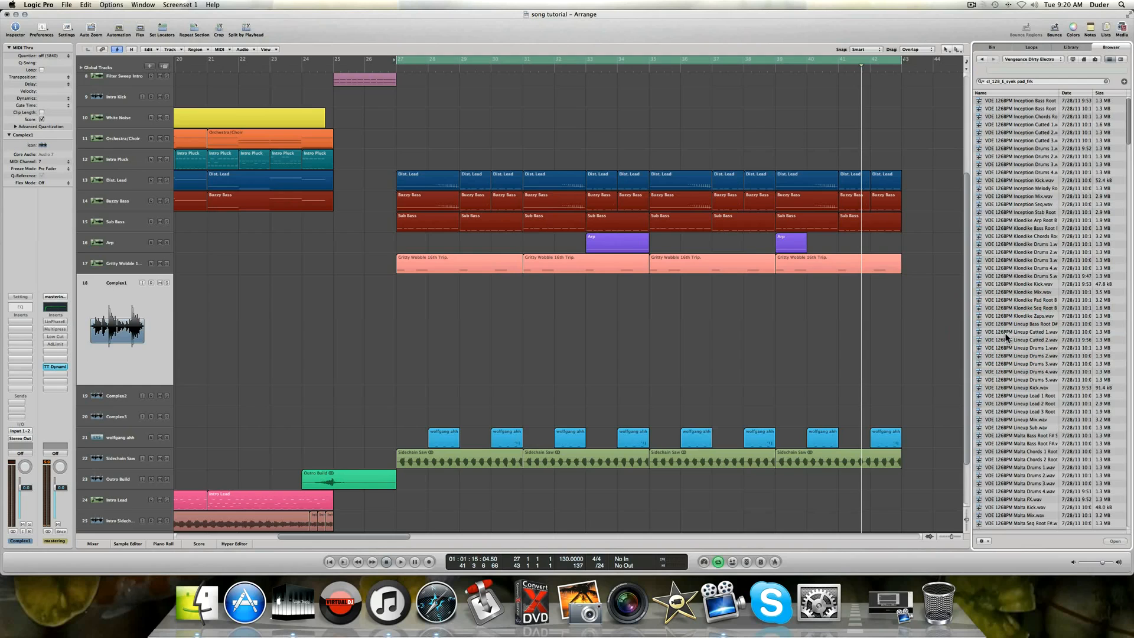
Look through the Vengeance Dirty Electro samples, from the 126 BPM files into the 128 BPM ones, for a sound for Complex1.
{"action": "scroll", "coordinate": [1005, 332], "scroll_direction": "down", "scroll_amount": 4}
{"action": "scroll", "coordinate": [1006, 337], "scroll_direction": "down", "scroll_amount": 13}
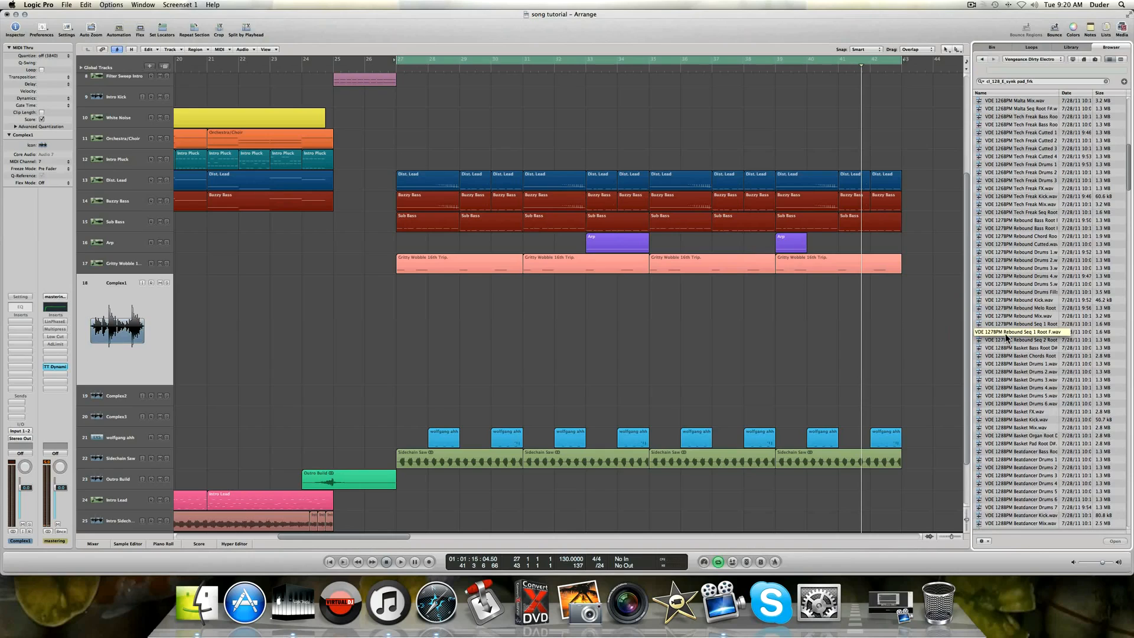
{"action": "scroll", "coordinate": [1009, 335], "scroll_direction": "down", "scroll_amount": 15}
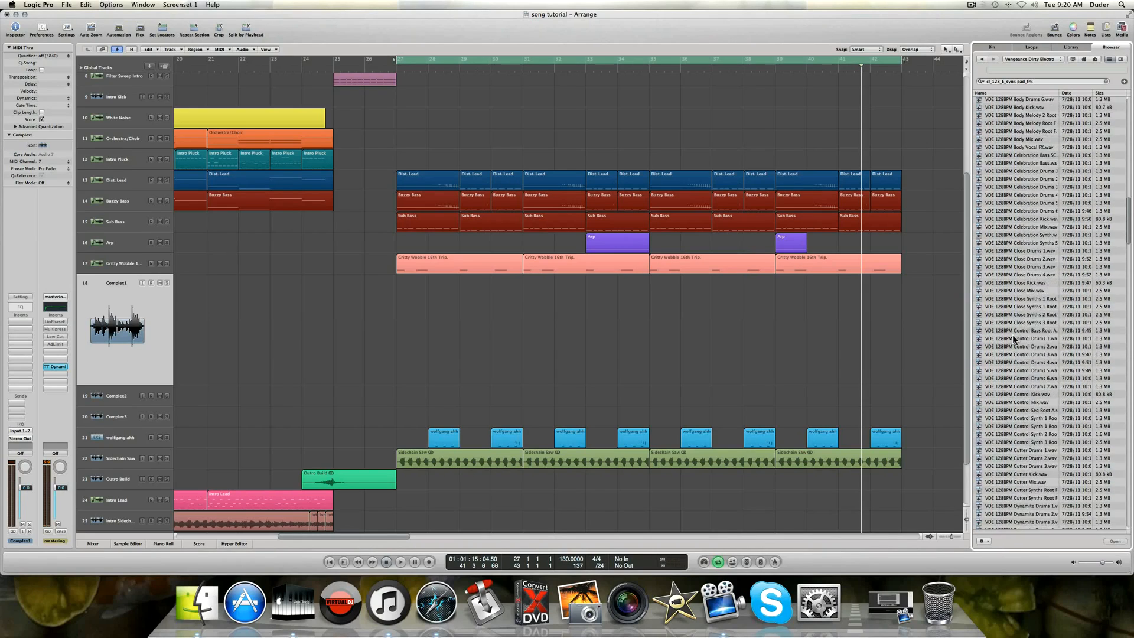
{"action": "scroll", "coordinate": [1012, 335], "scroll_direction": "down", "scroll_amount": 10}
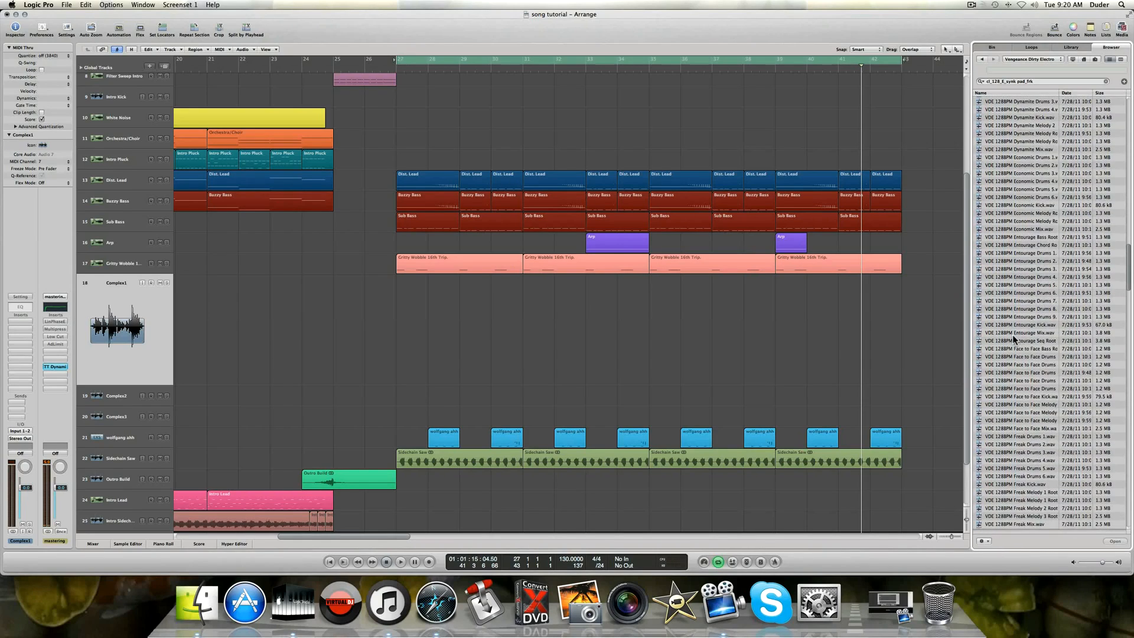
{"action": "scroll", "coordinate": [1012, 335], "scroll_direction": "down", "scroll_amount": 3}
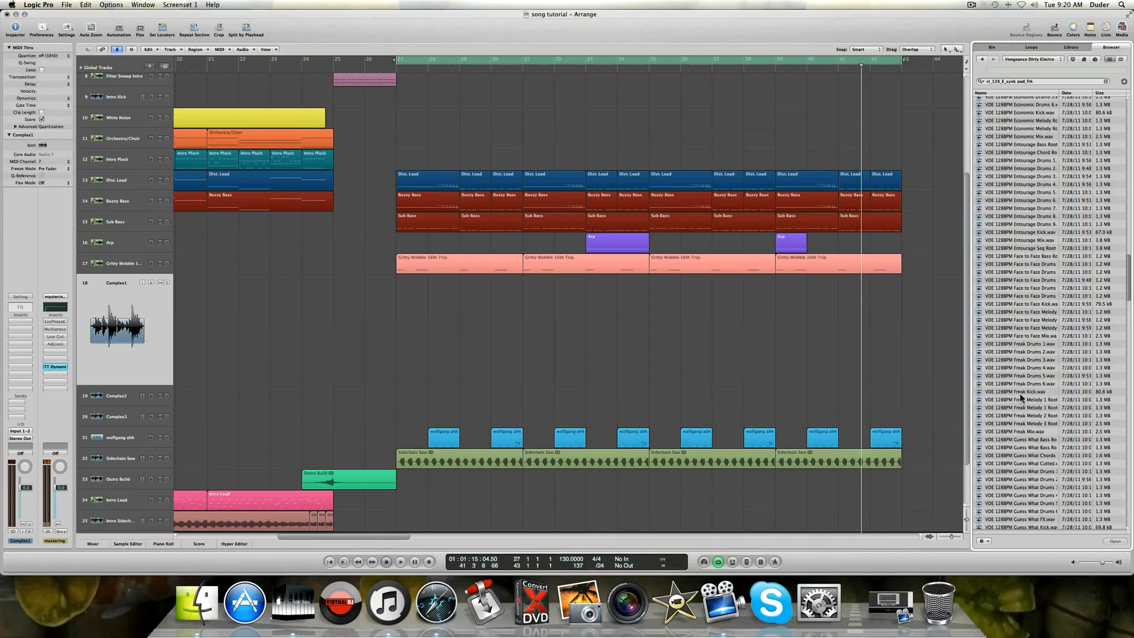